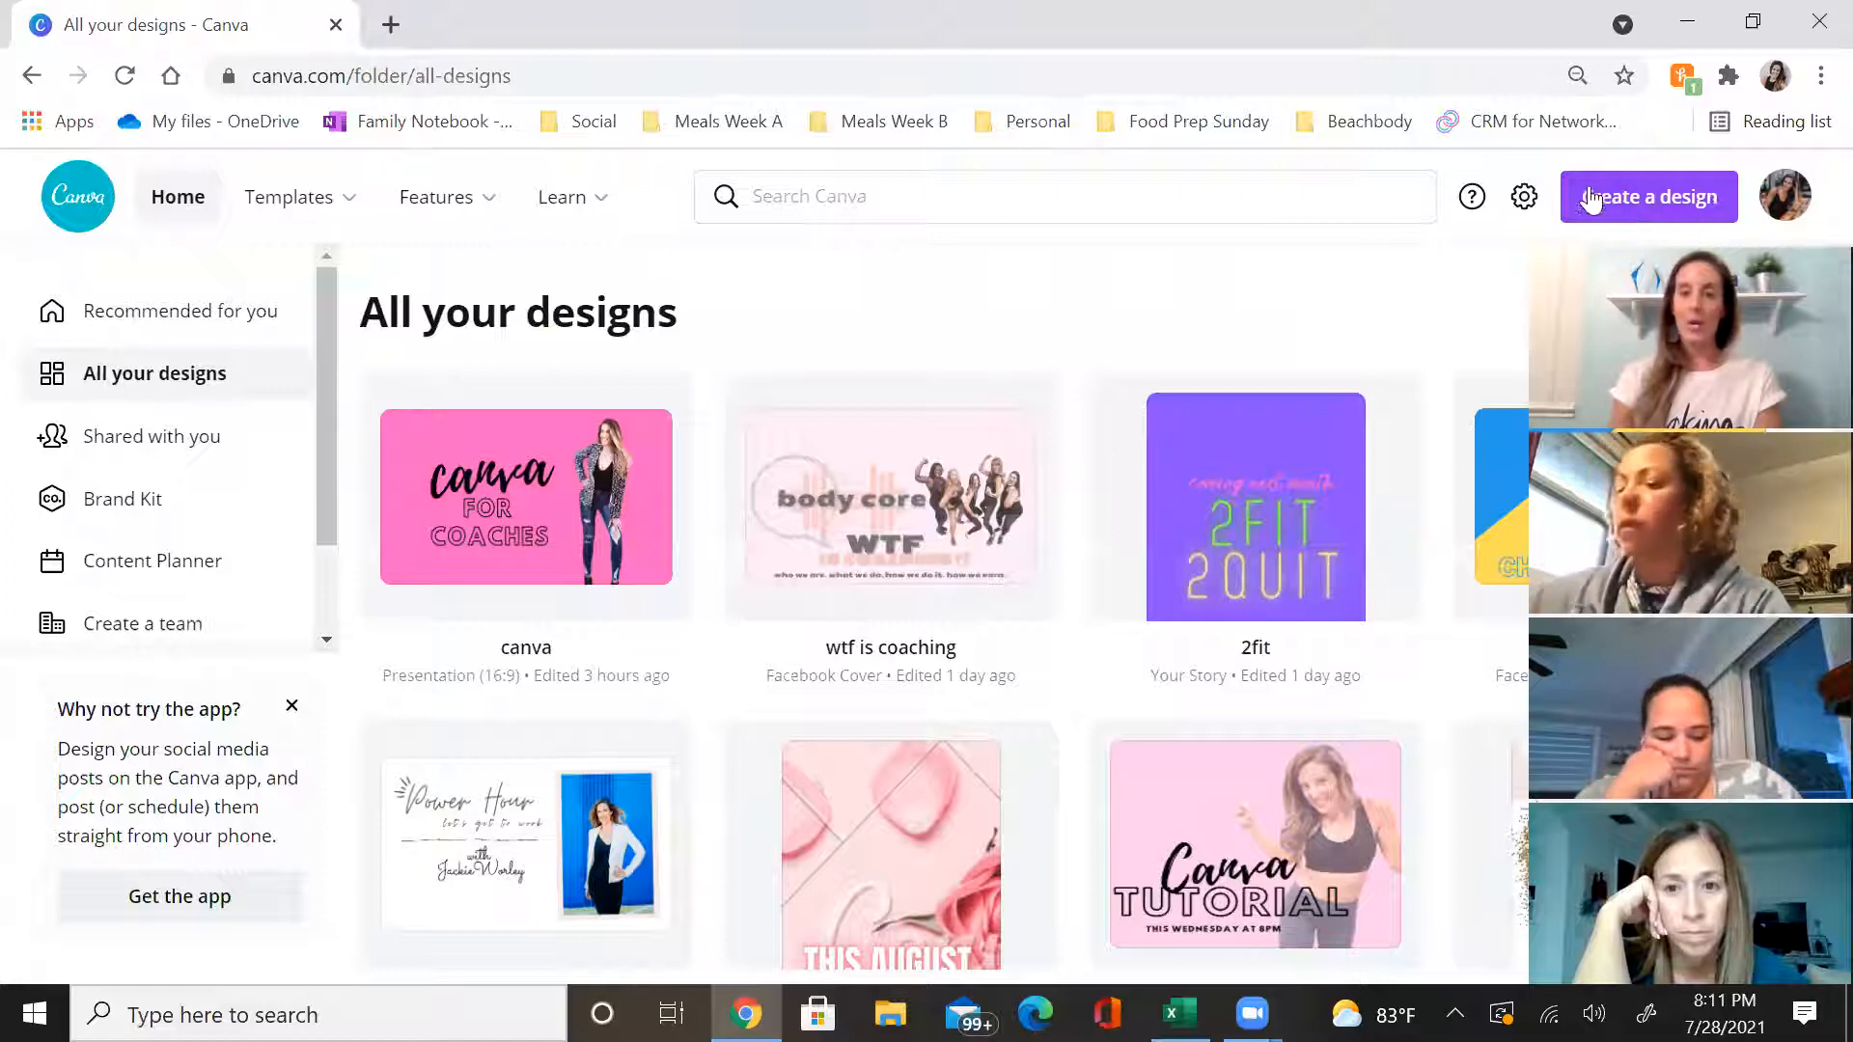
View the new-design types and the account settings, and return to the list of all designs
left_click(1628, 220)
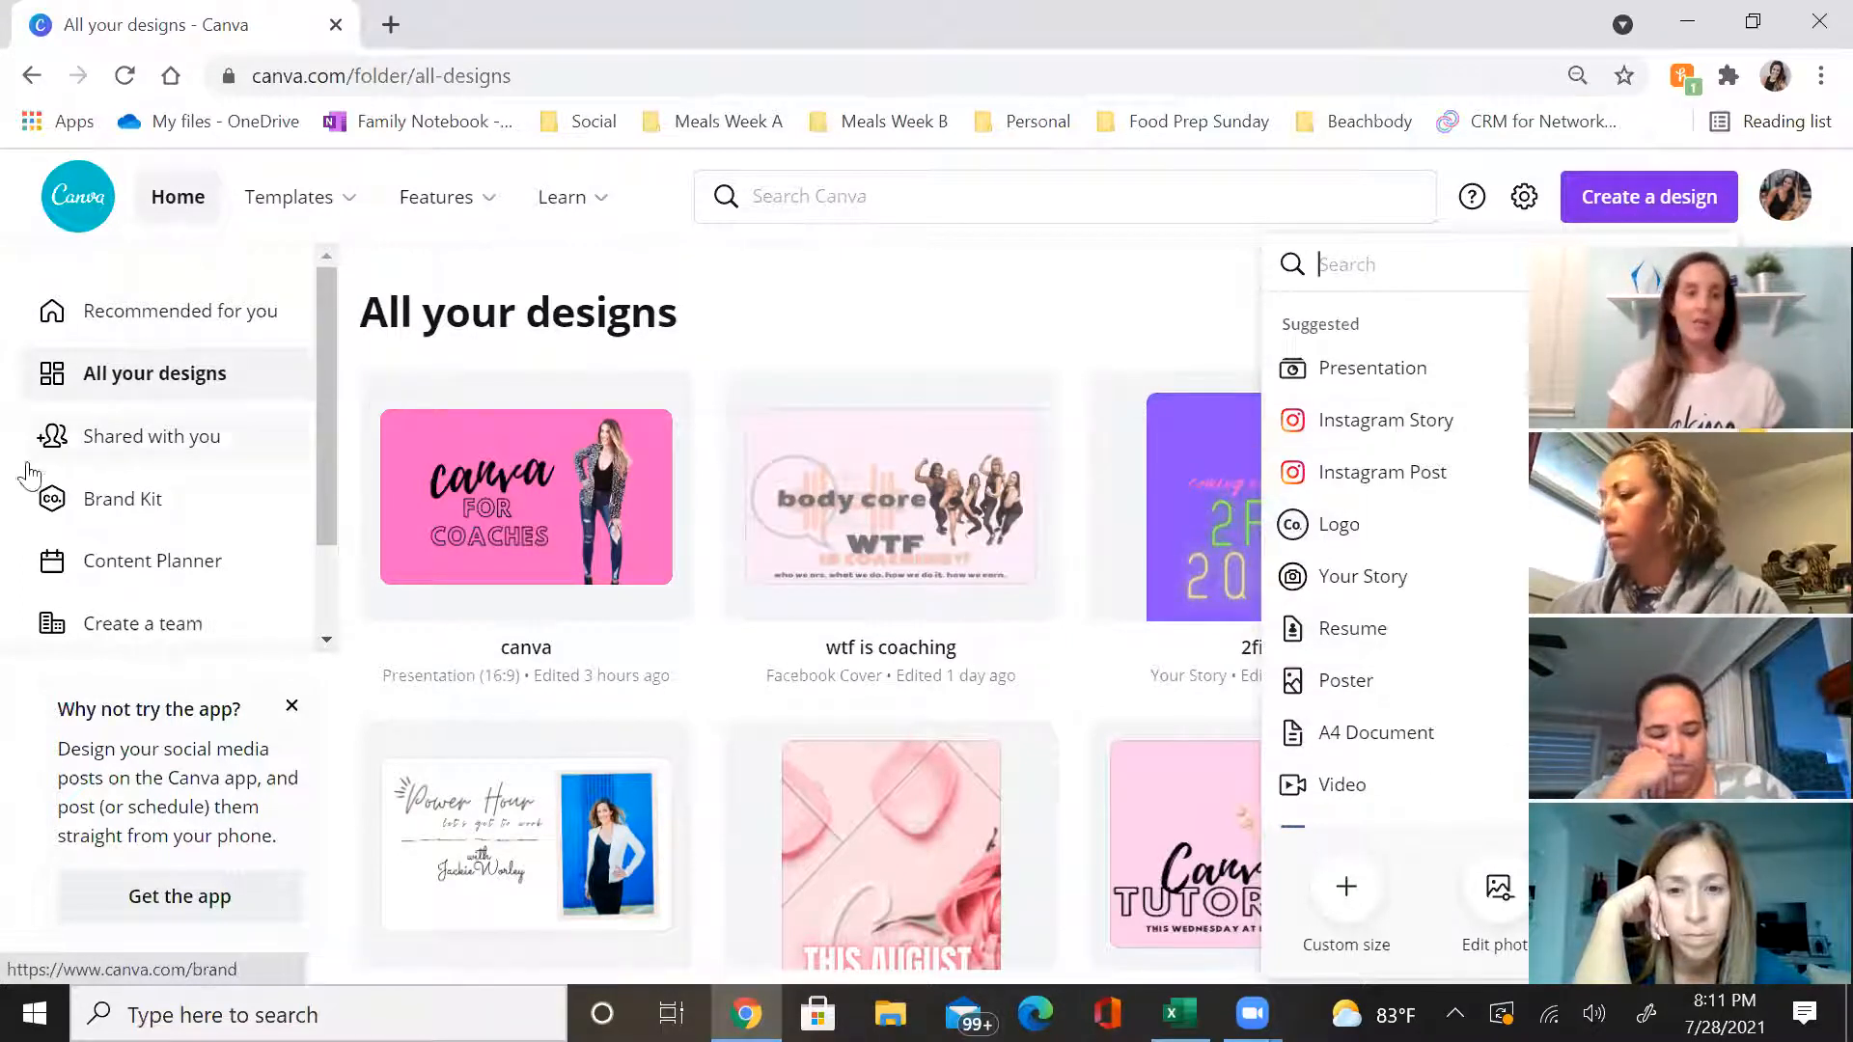
mouse_move(299, 224)
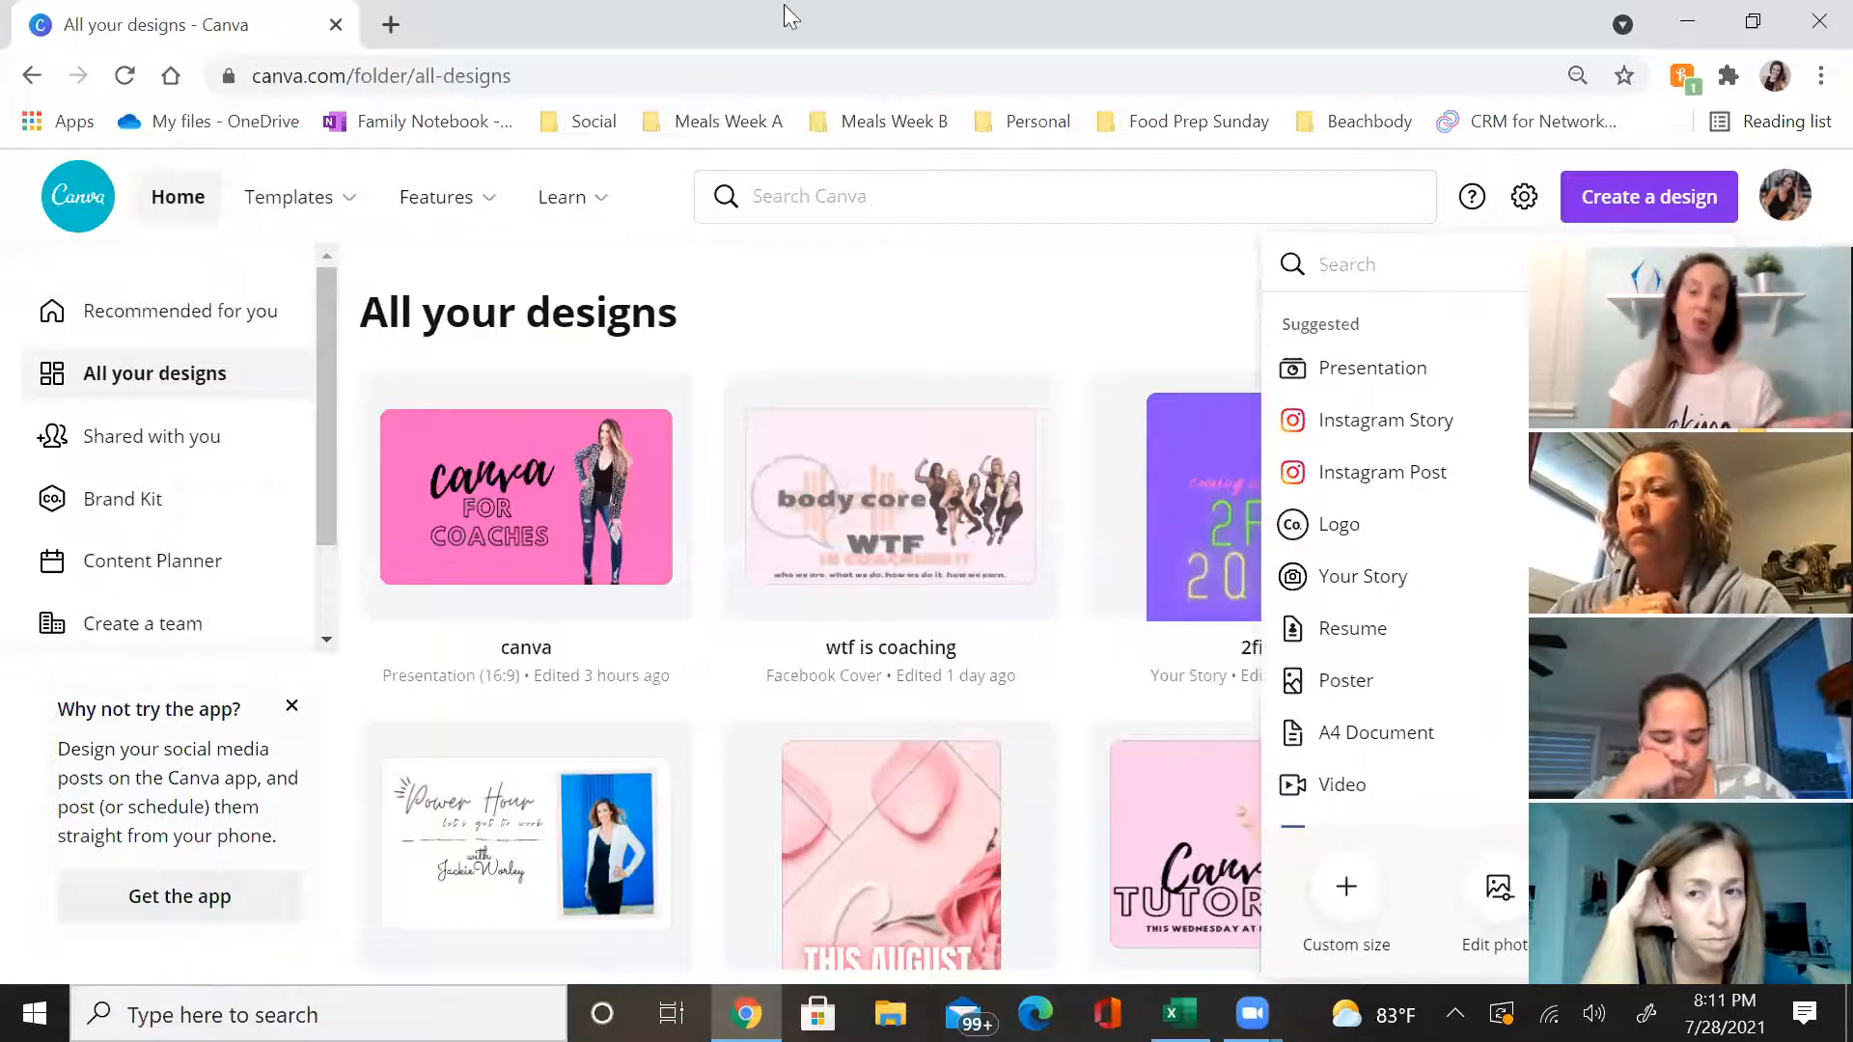
left_click(1524, 196)
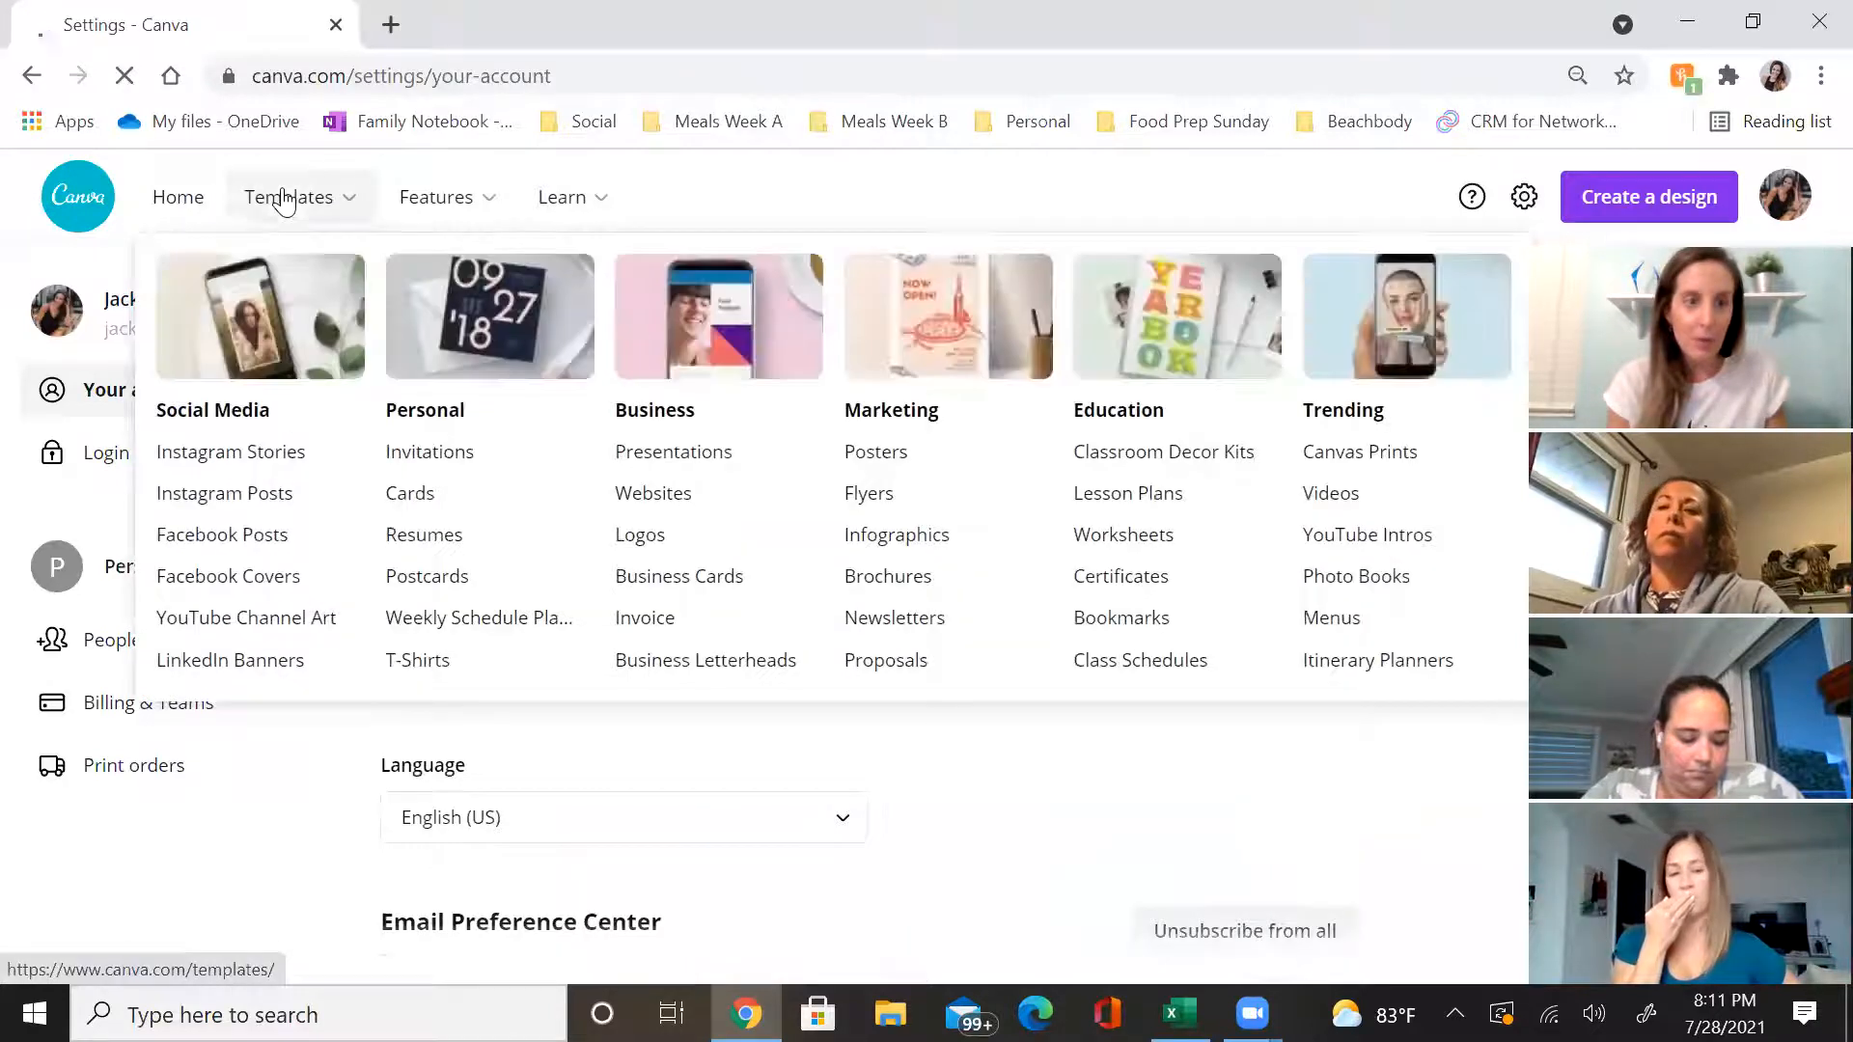
left_click(181, 201)
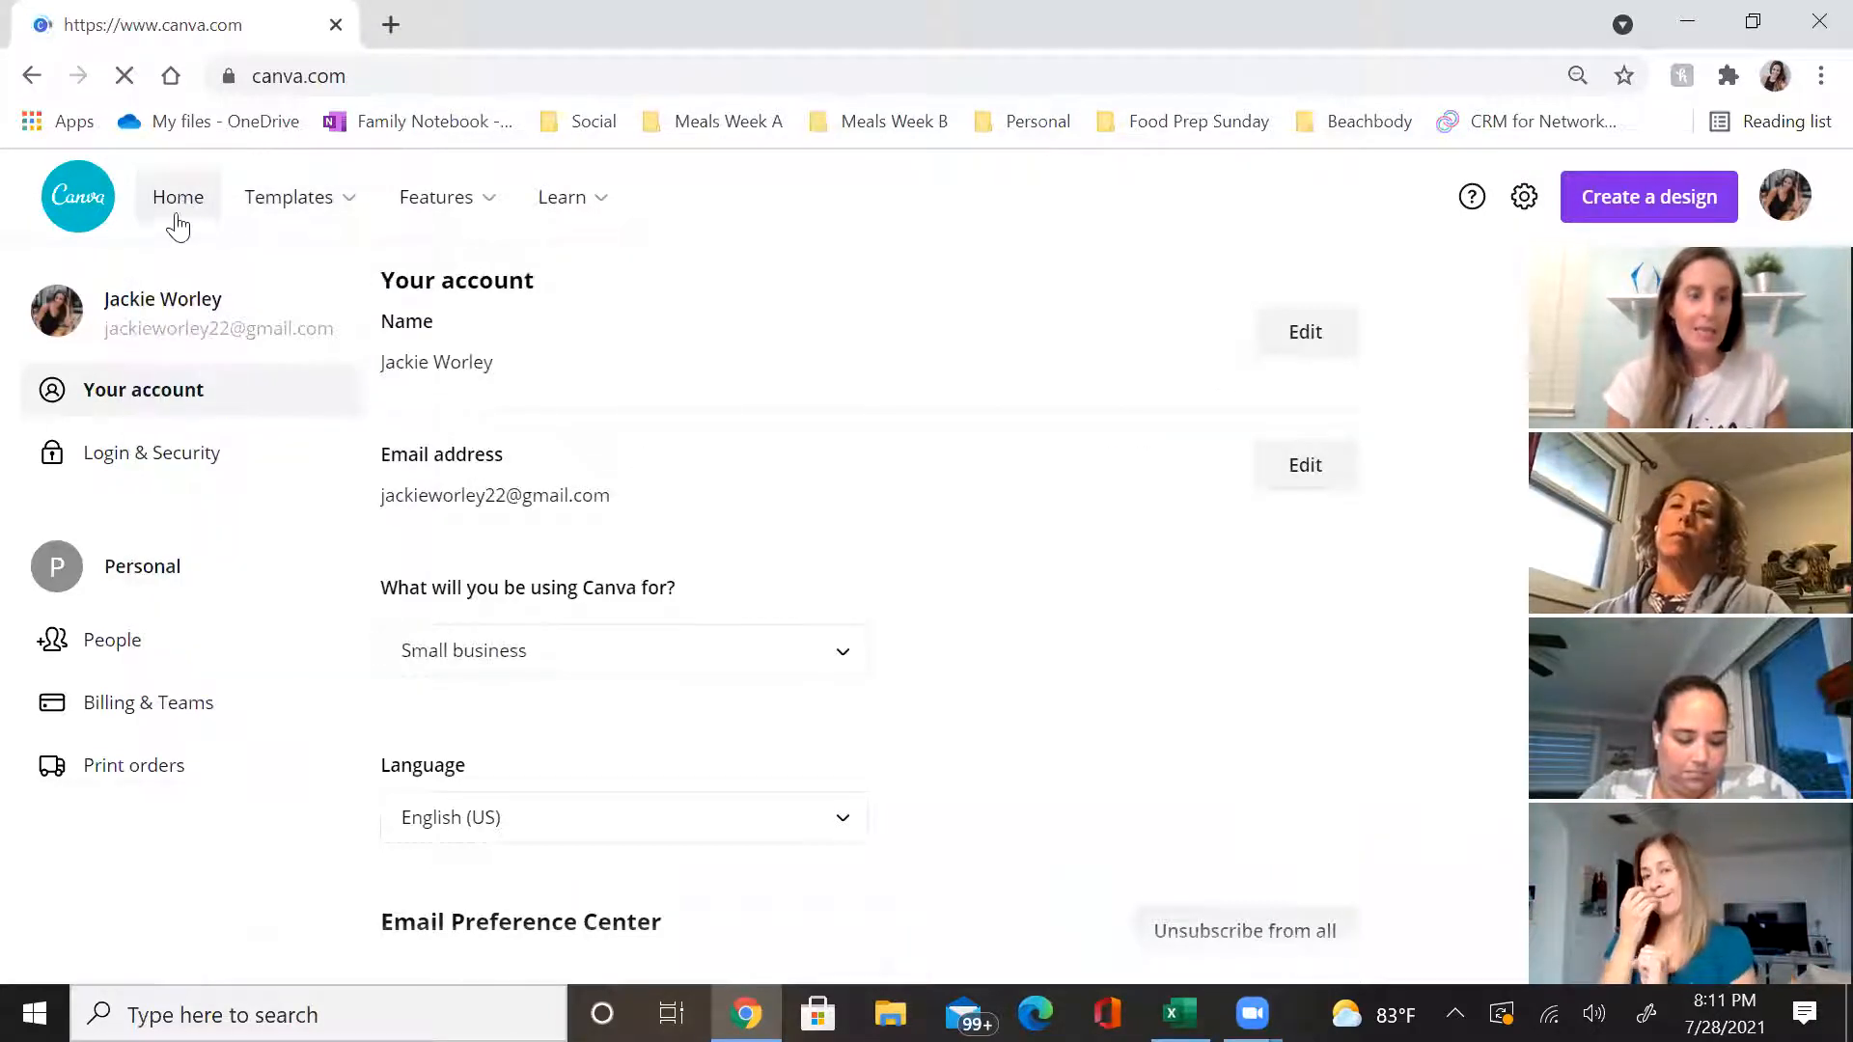
left_click(174, 378)
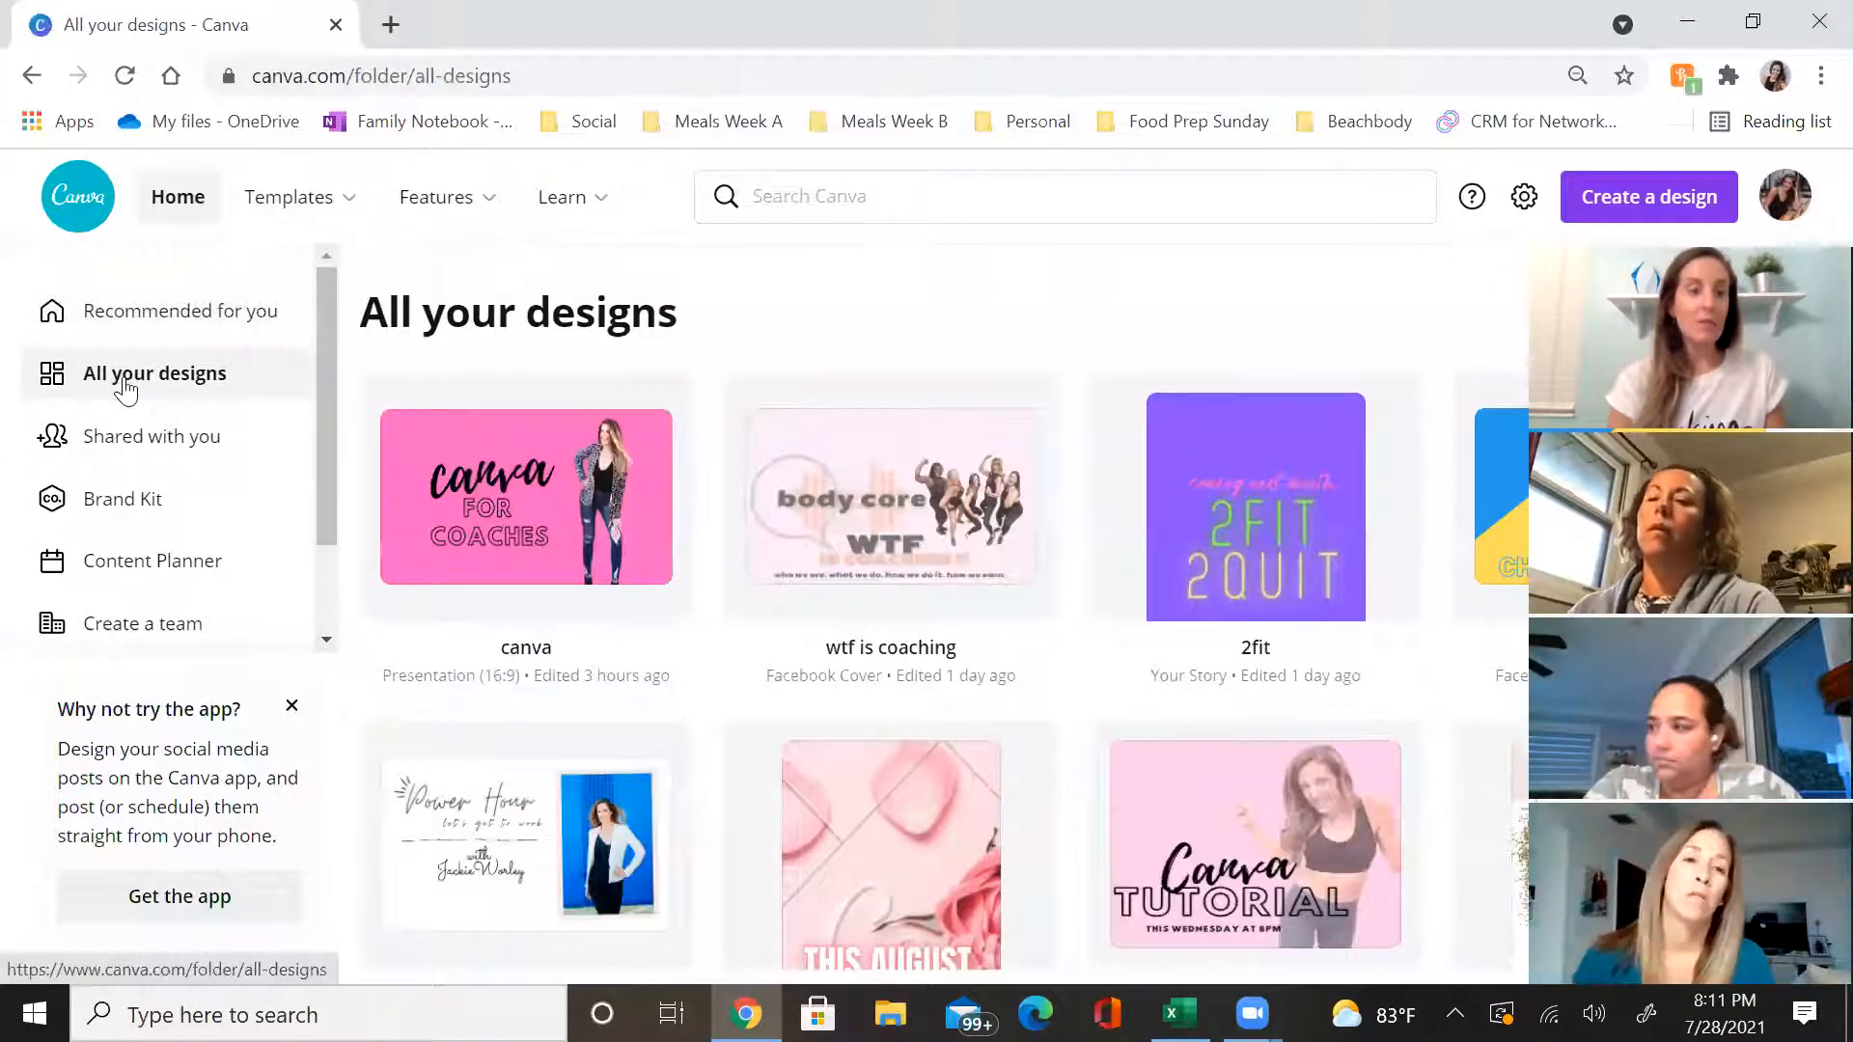
Find the Diamond Watch Instagram post titled "My copy" among the designs shared with you and open it for editing
left_click(149, 442)
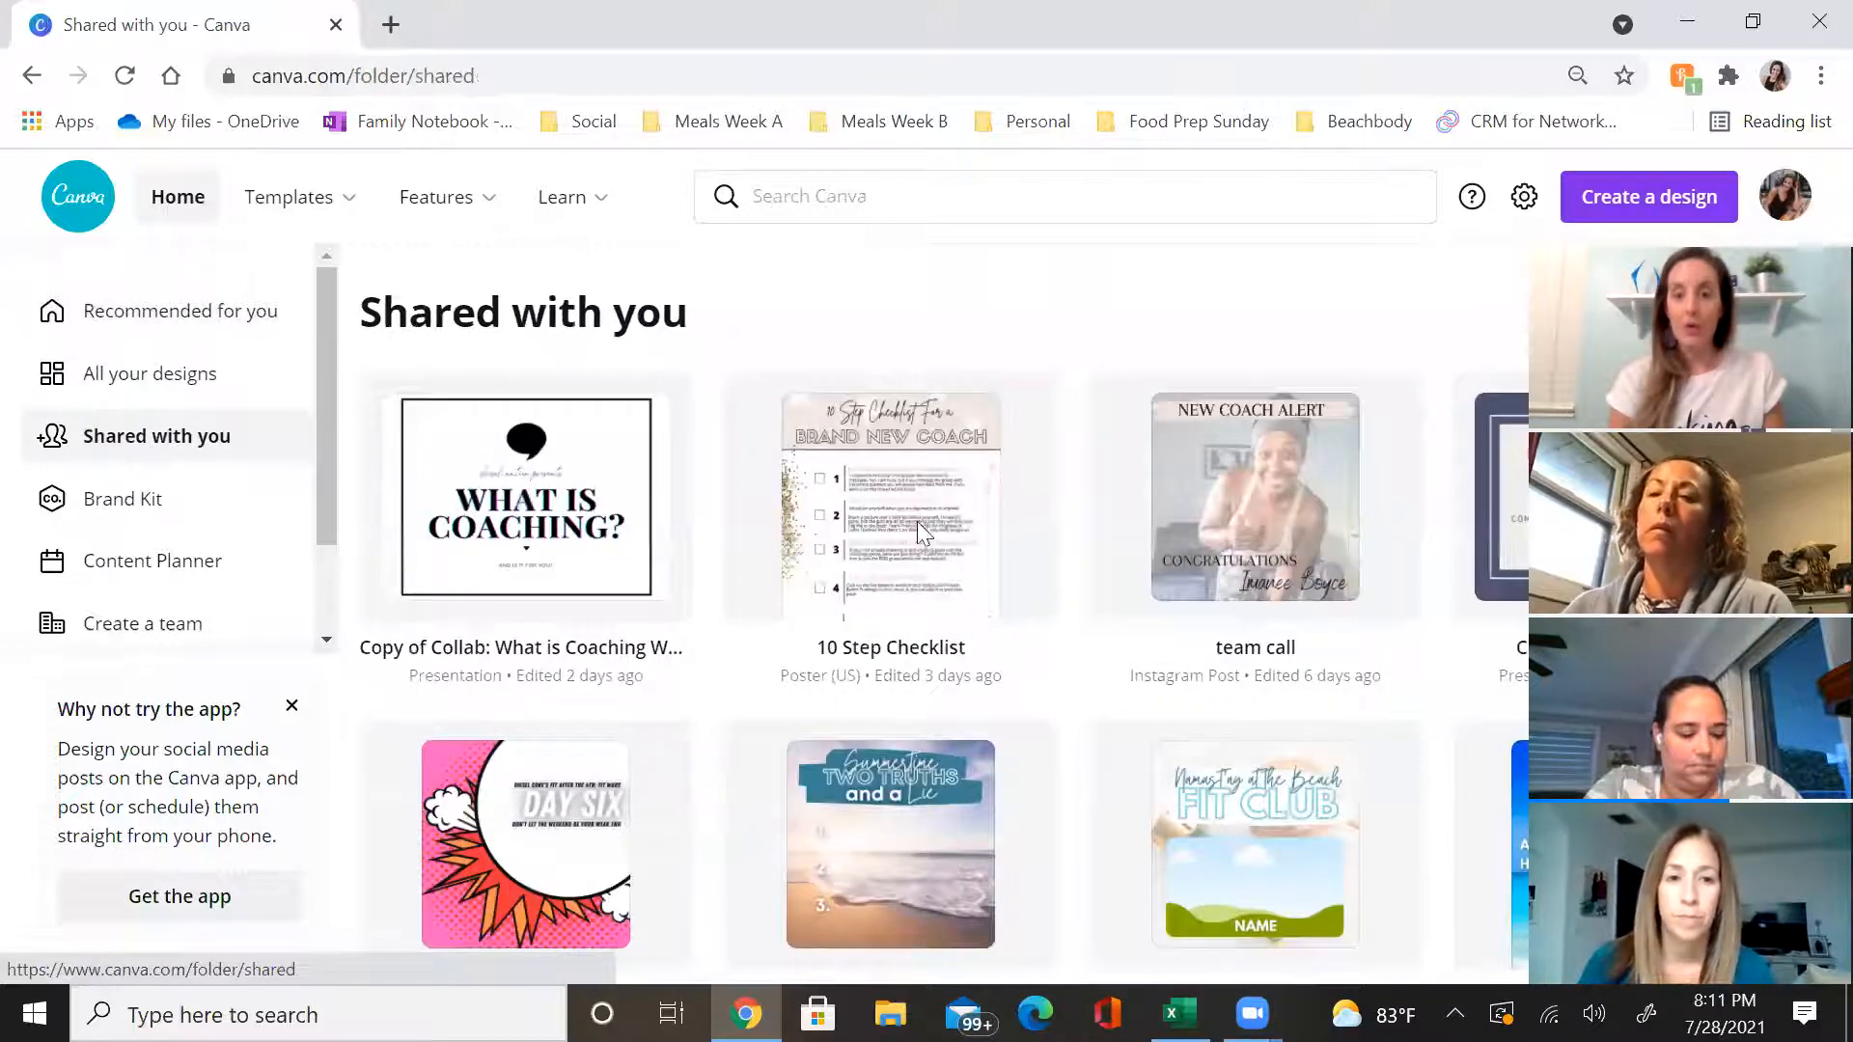
scroll(1278, 603, "down", 12)
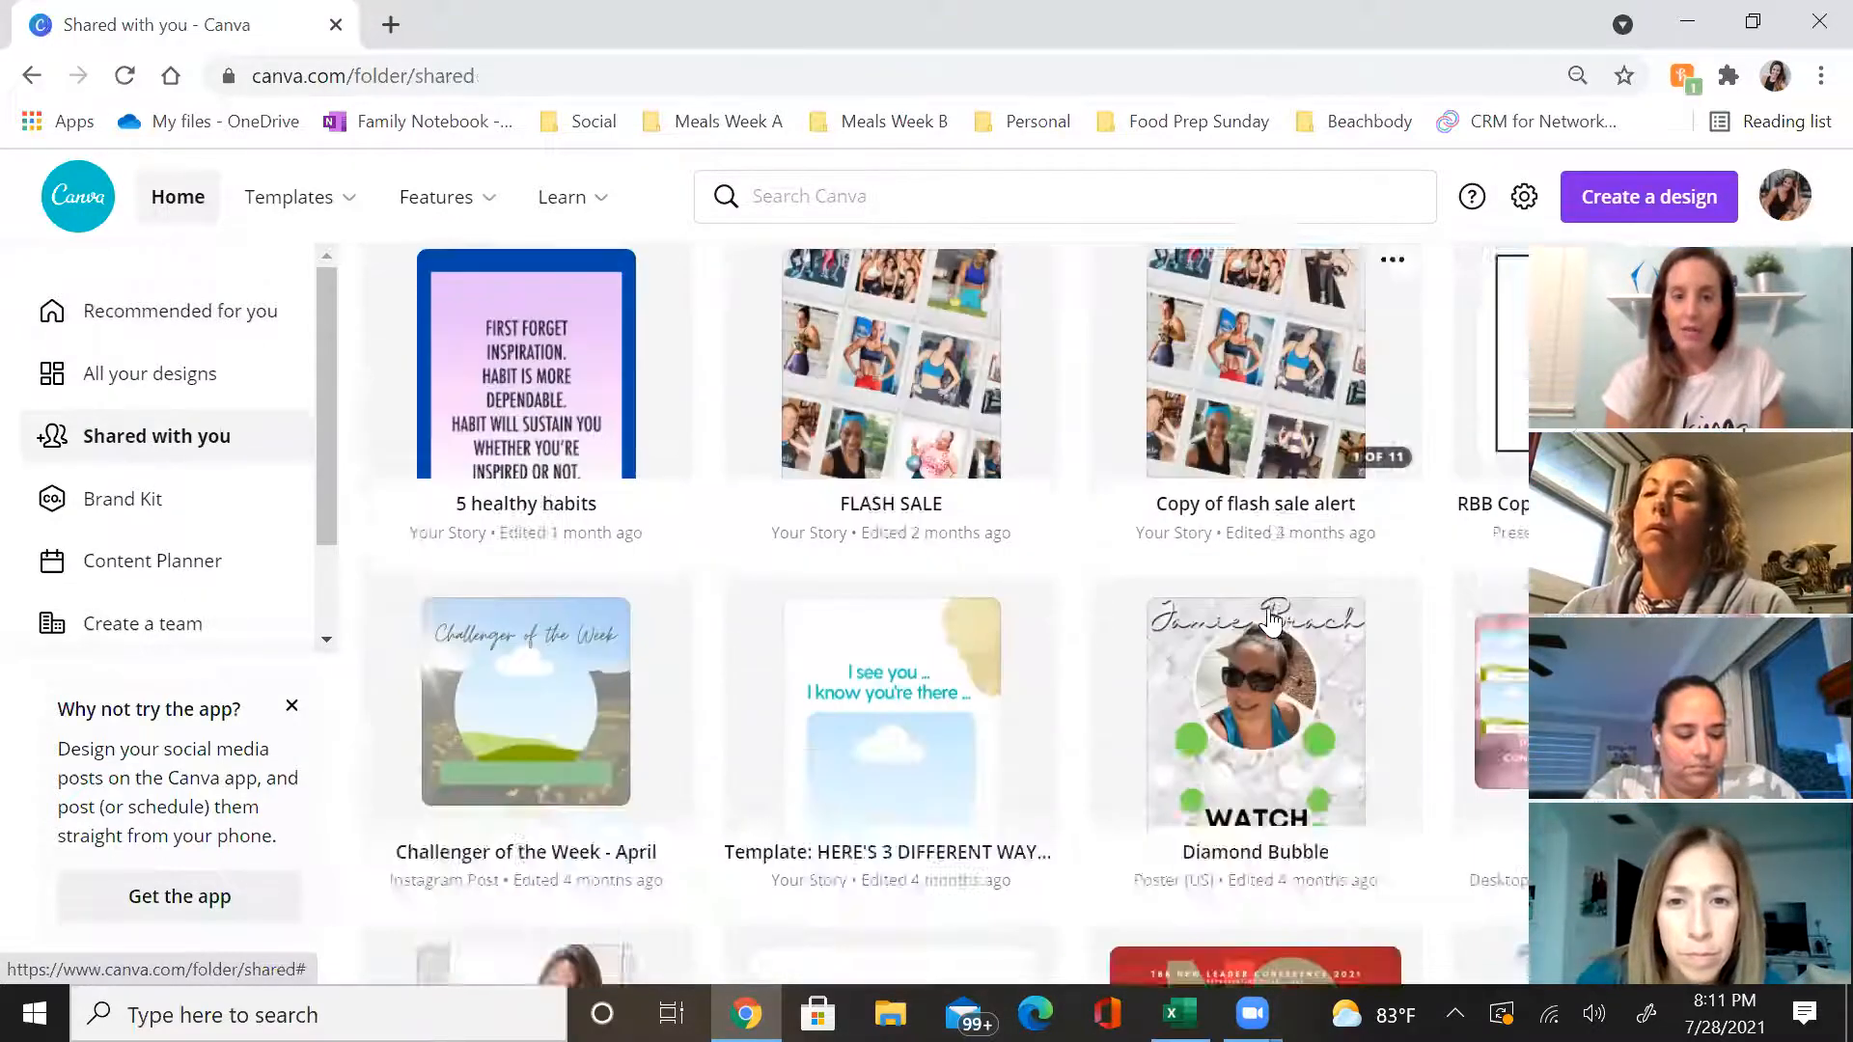
scroll(1270, 623, "down", 5)
scroll(1253, 427, "up", 2)
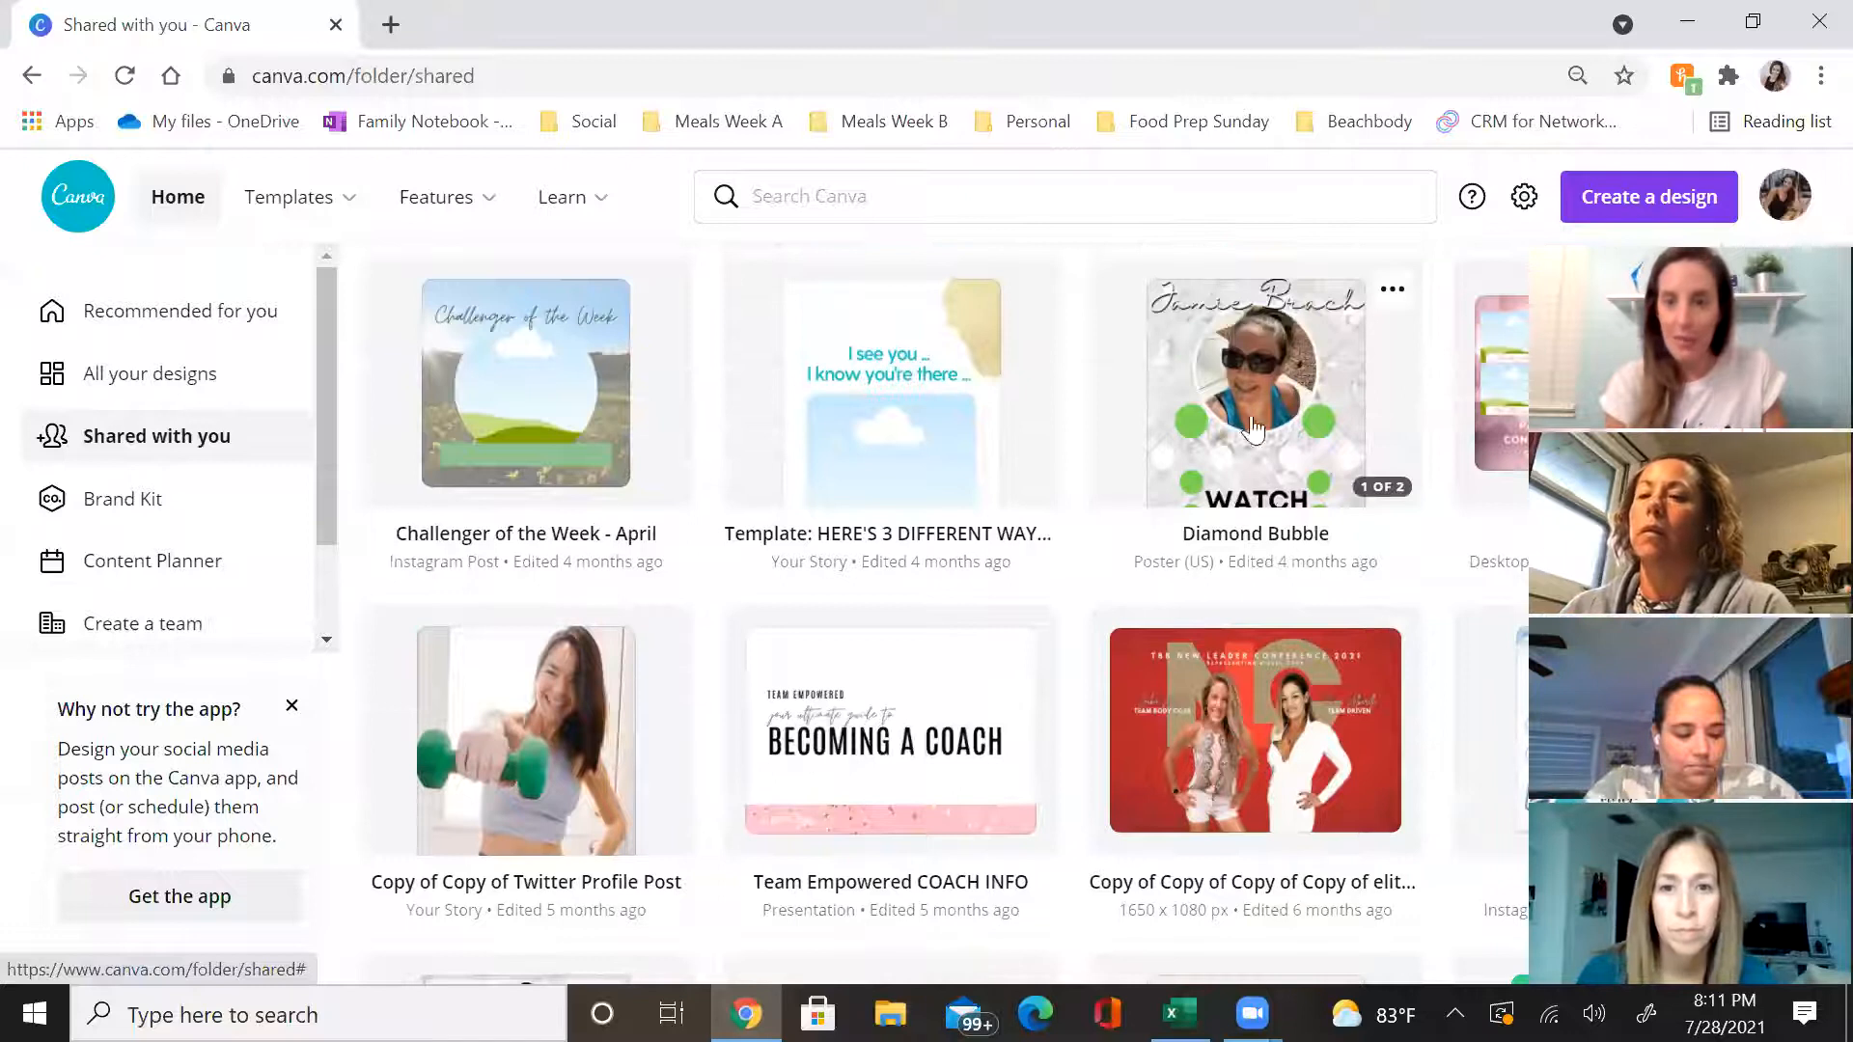
scroll(1225, 526, "up", 2)
scroll(1226, 526, "down", 2)
left_click(1226, 521)
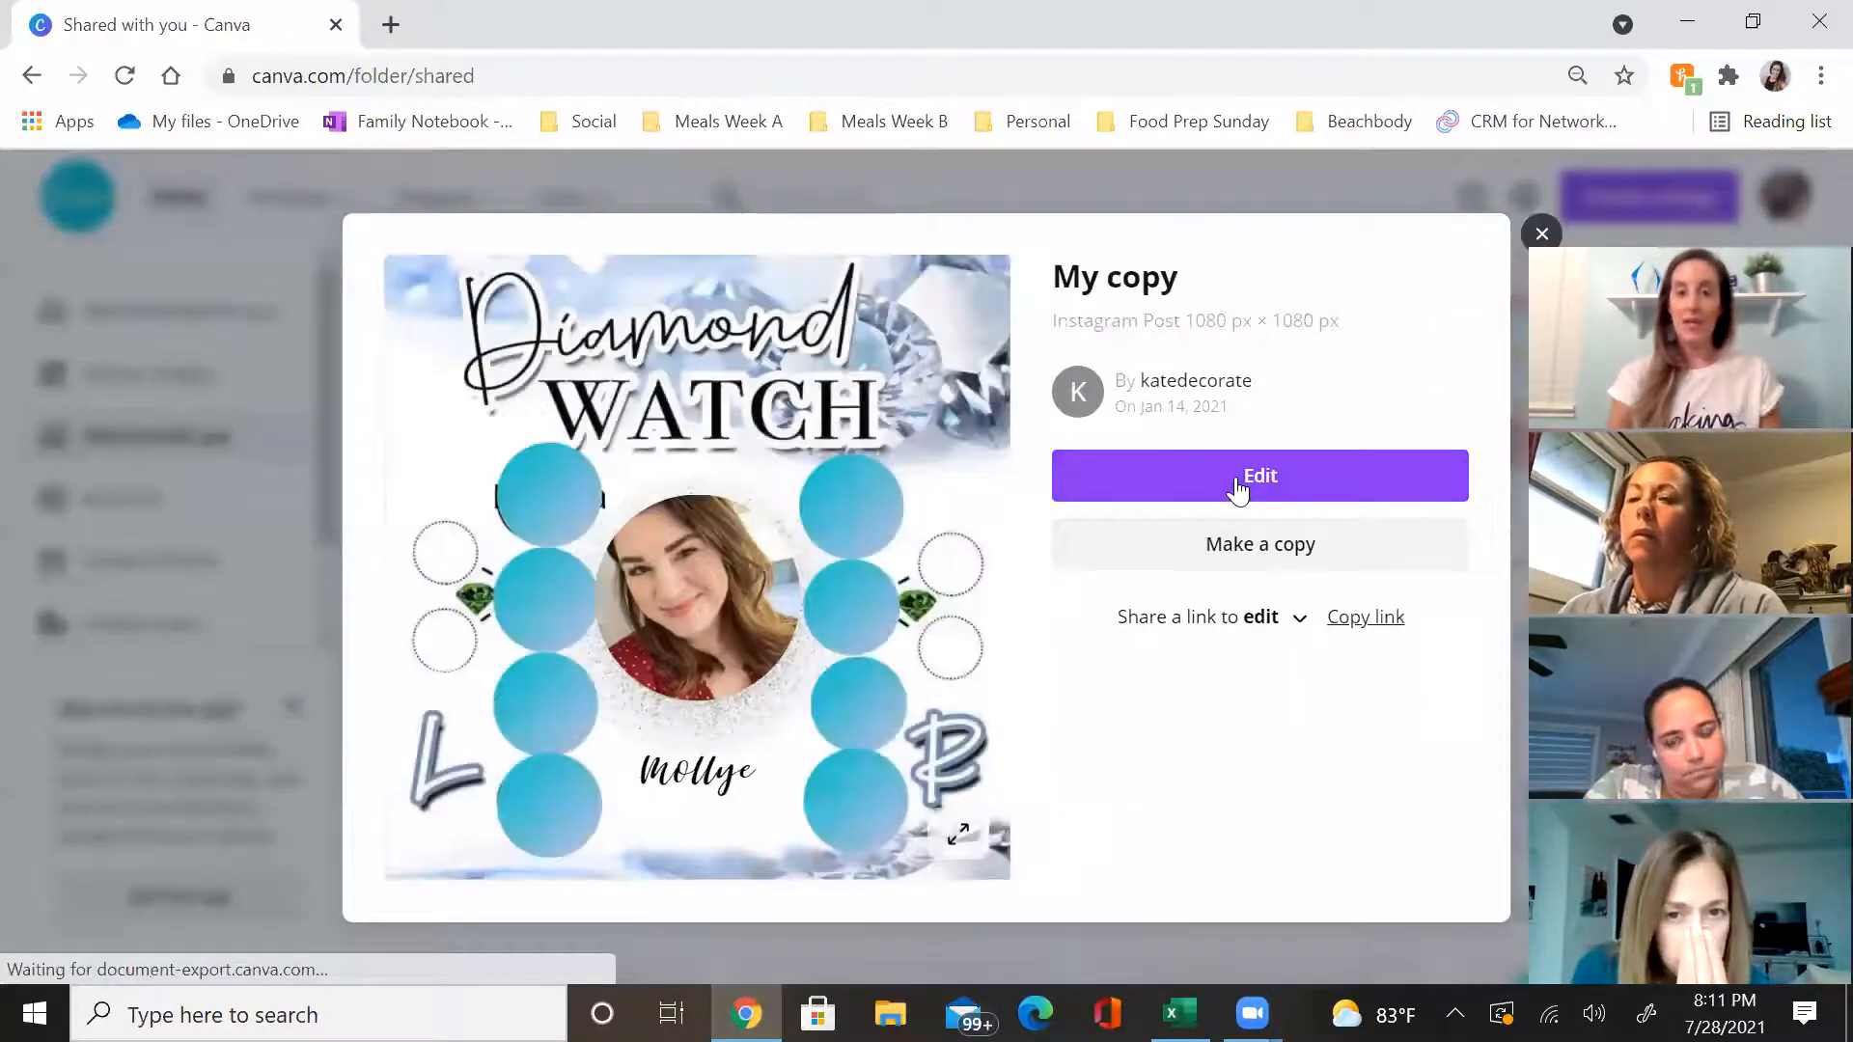
left_click(1238, 488)
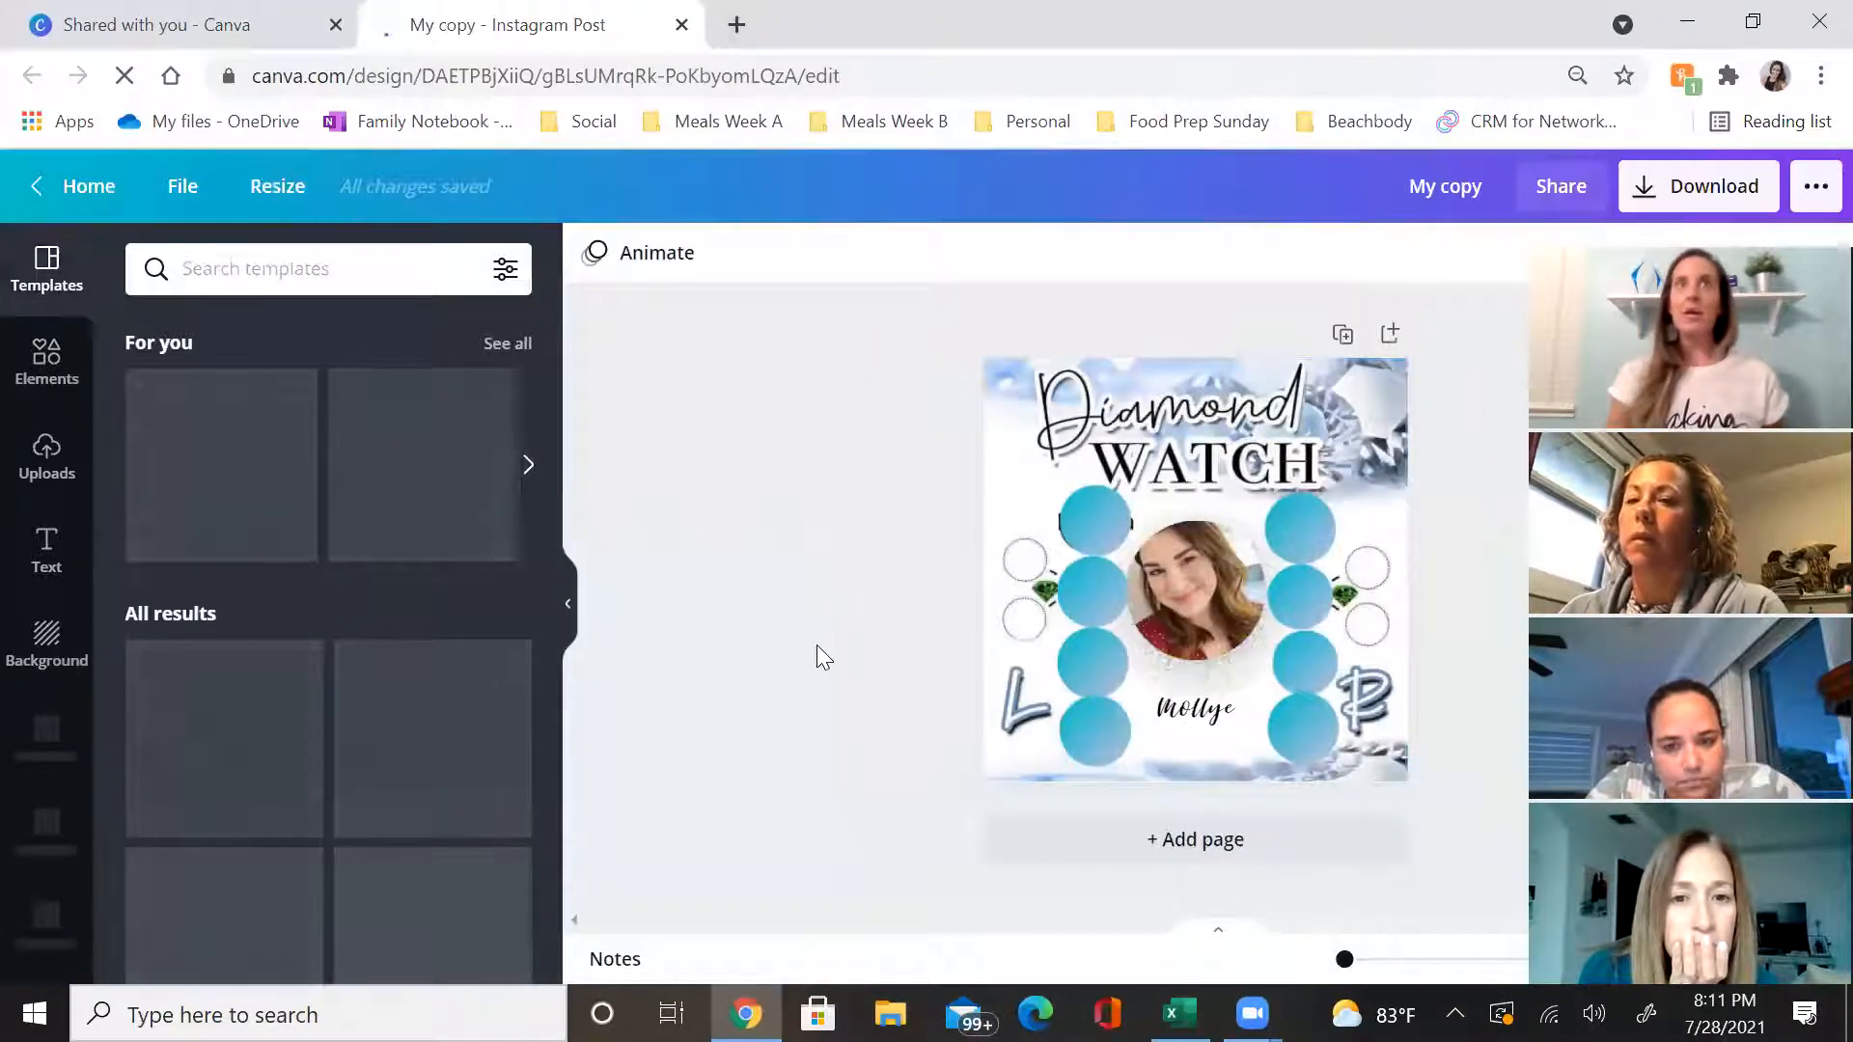
left_click_drag(1619, 244, 1644, 143)
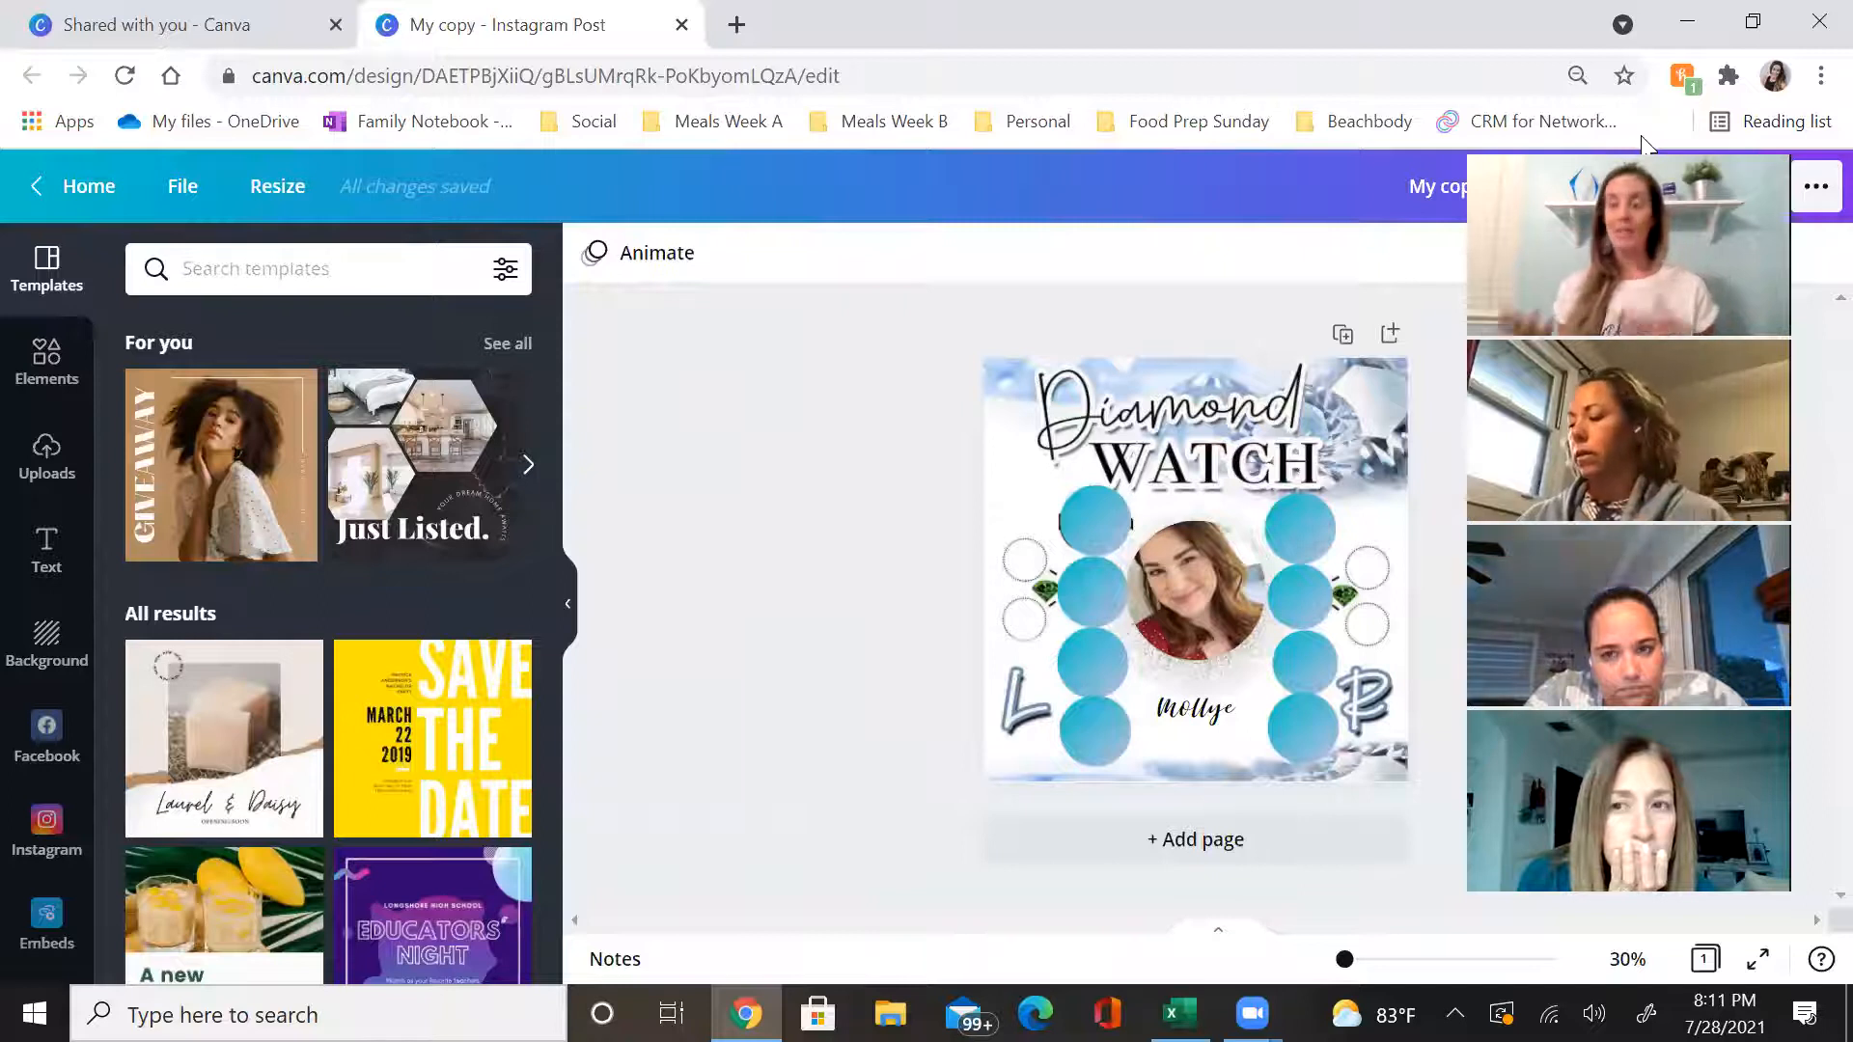
Remove the portrait photo from the central circular frame and realign the empty frame between the two columns of blue circles
left_click(1226, 589)
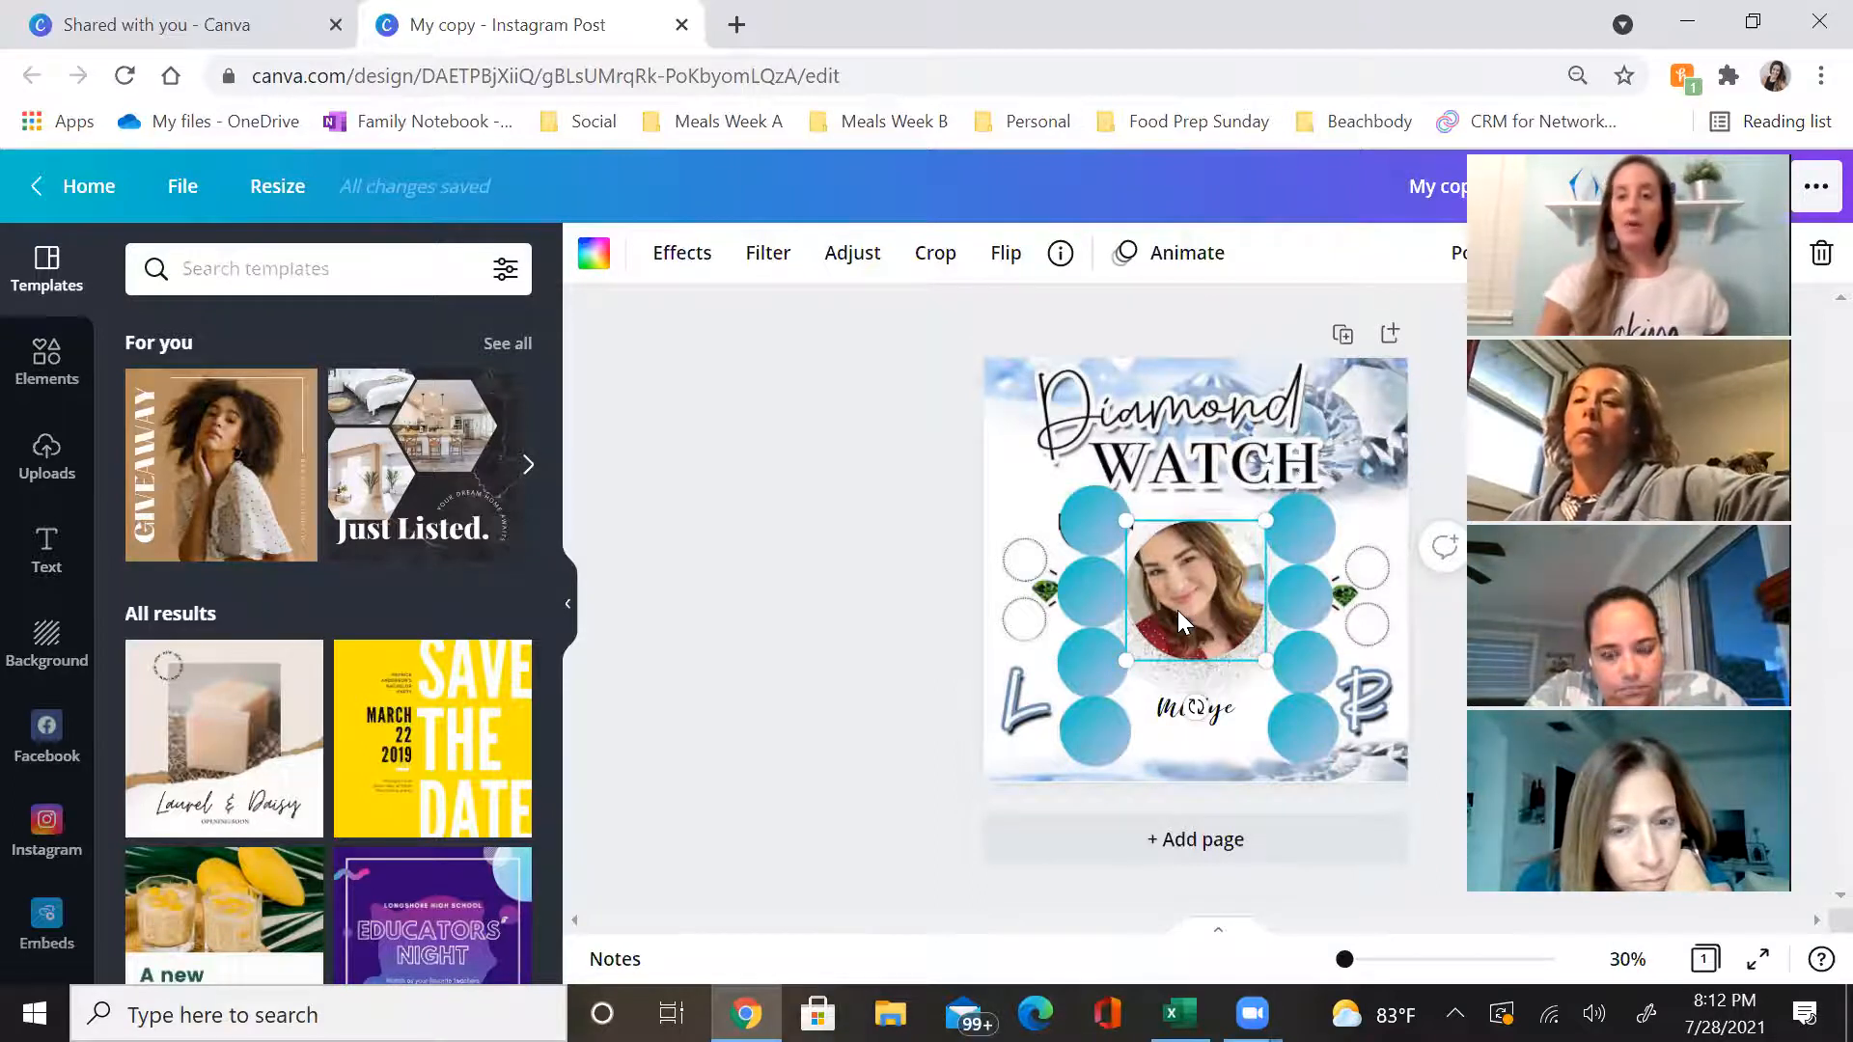
key("Delete")
mouse_move(1186, 603)
left_mouse_down()
mouse_move(1047, 590)
mouse_move(1125, 648)
mouse_move(1125, 579)
mouse_move(1181, 599)
left_mouse_up()
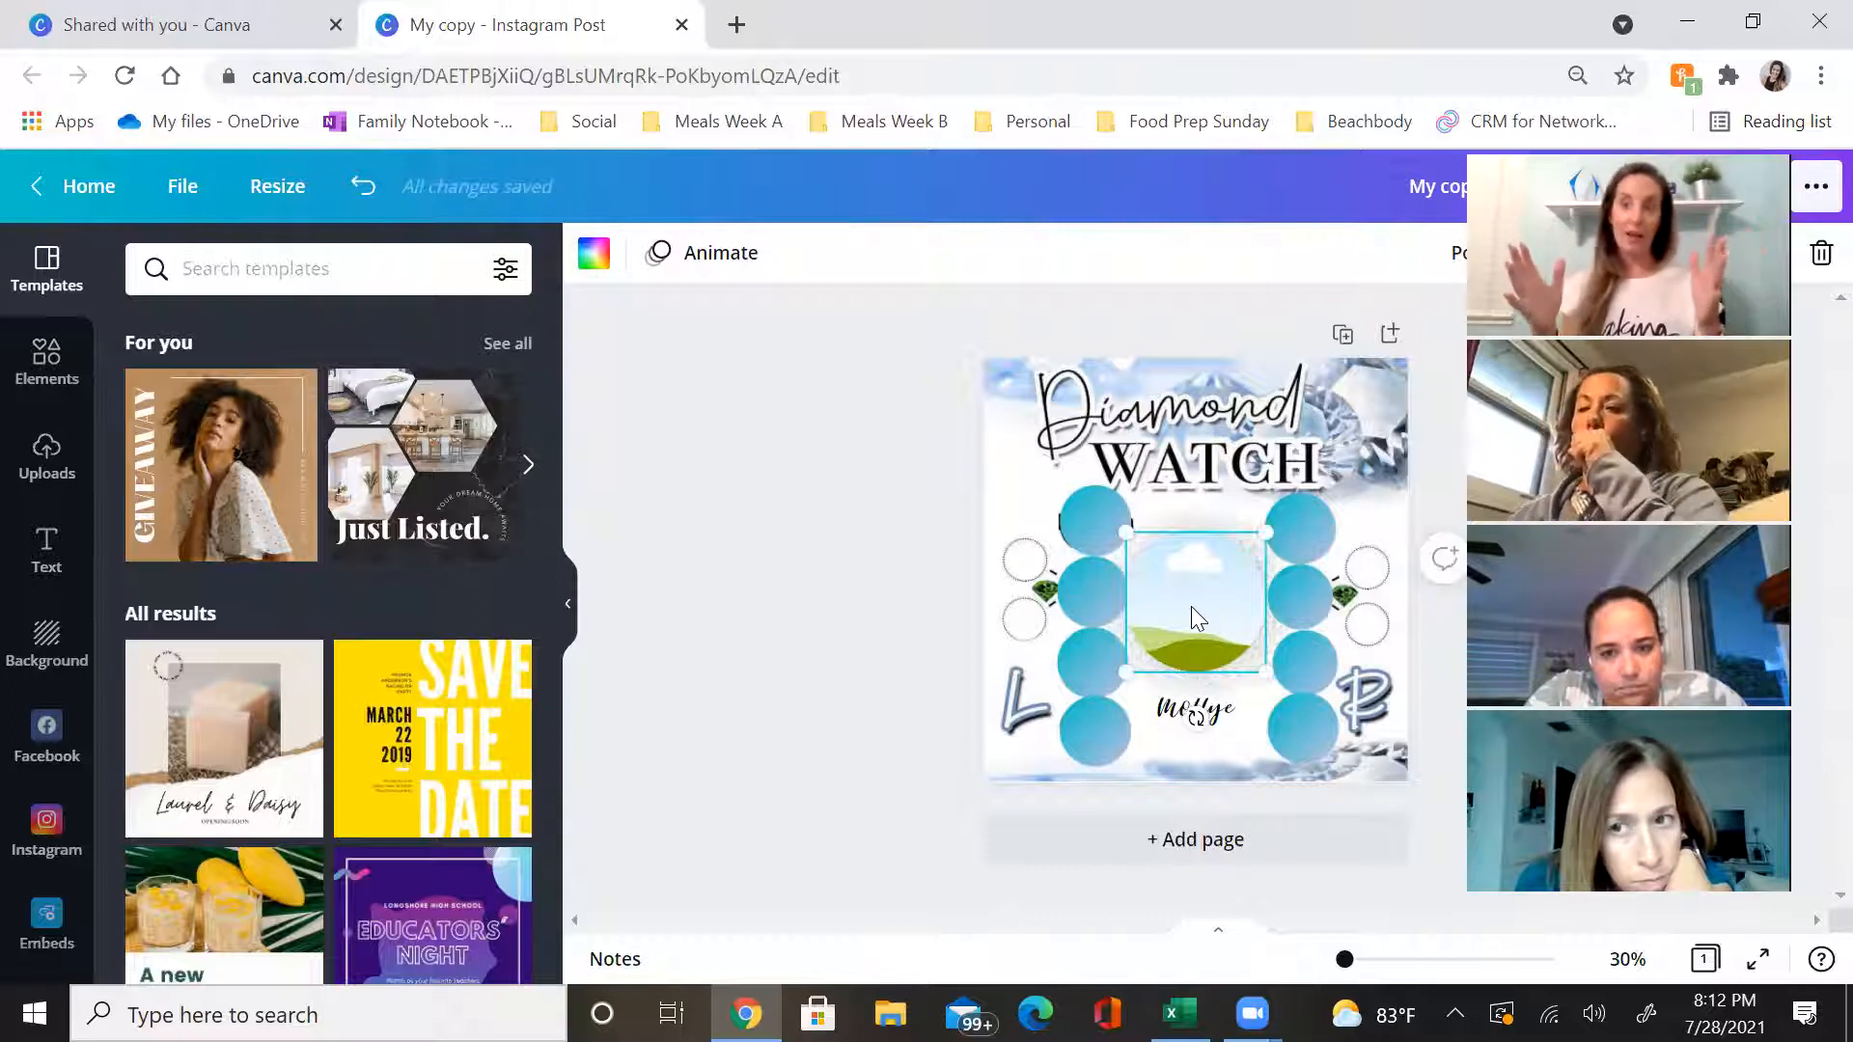
left_click_drag(1201, 624, 1199, 612)
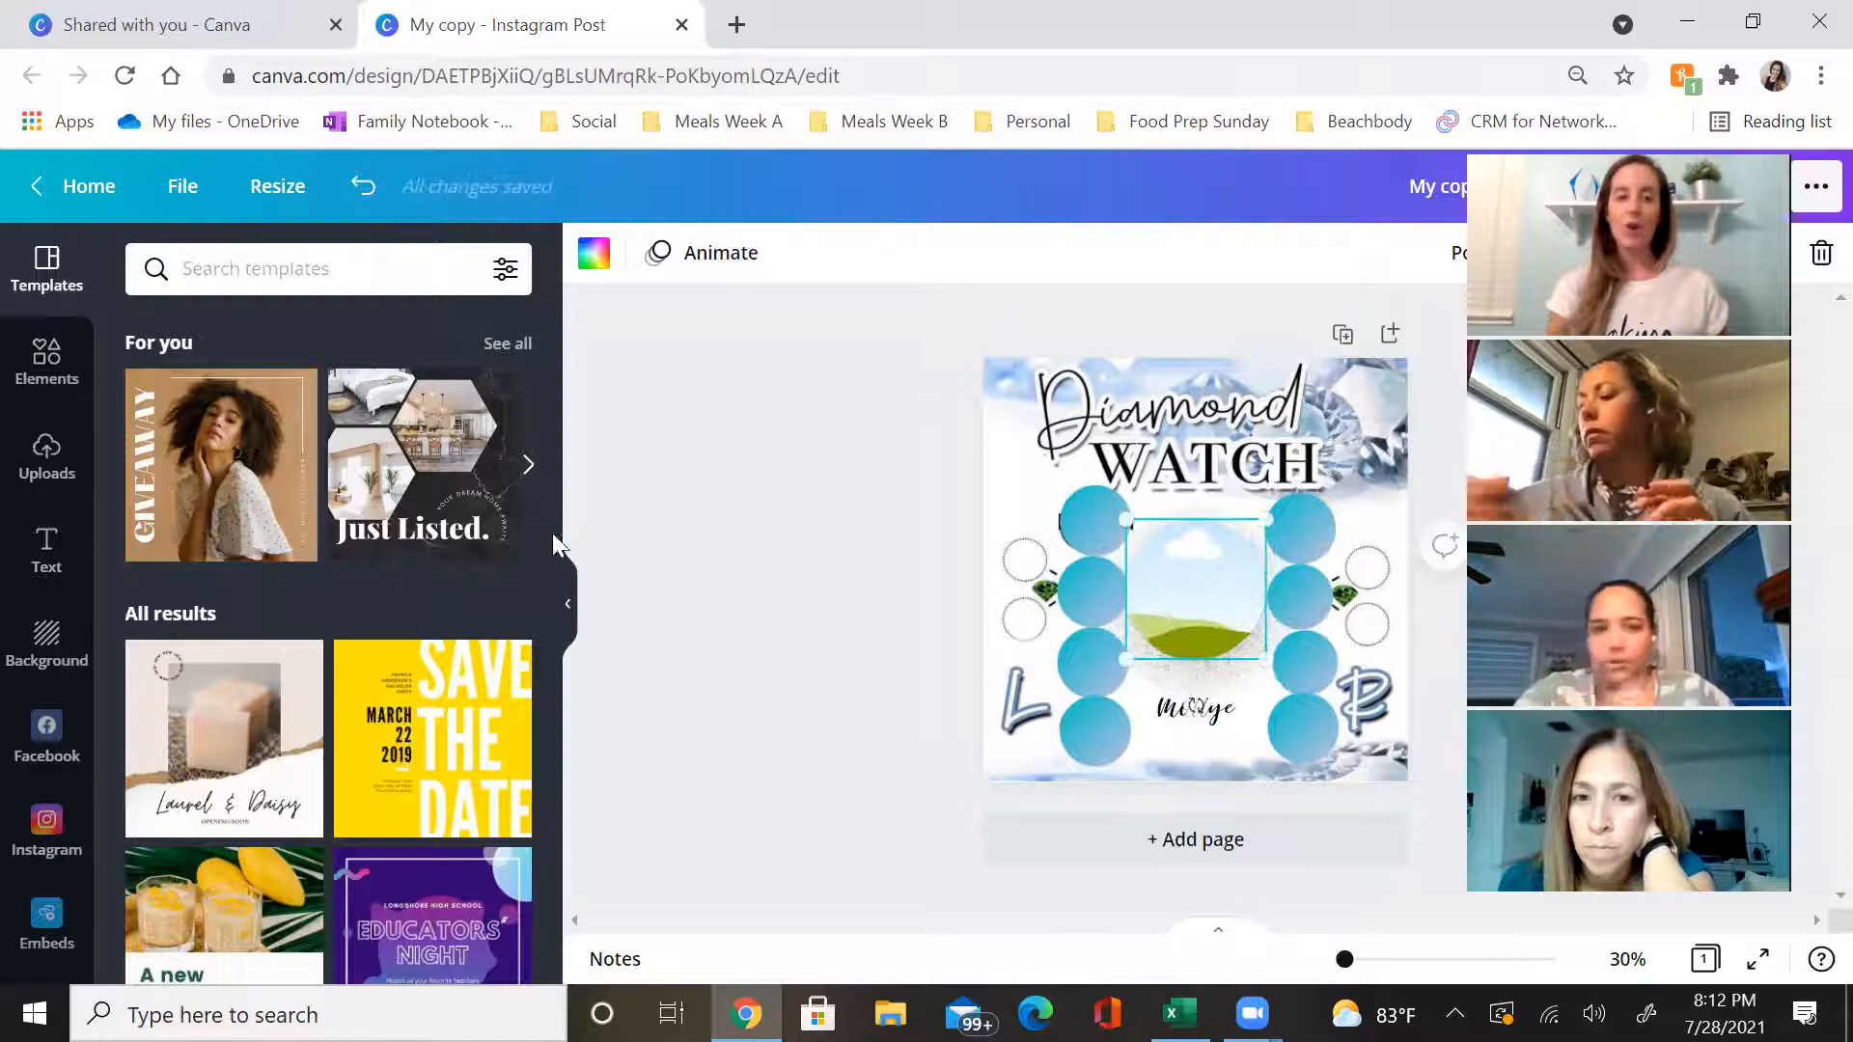
Fill the empty circular frame with the uploaded Canva Tutorial image and shift the image to the right within its crop
left_click(35, 475)
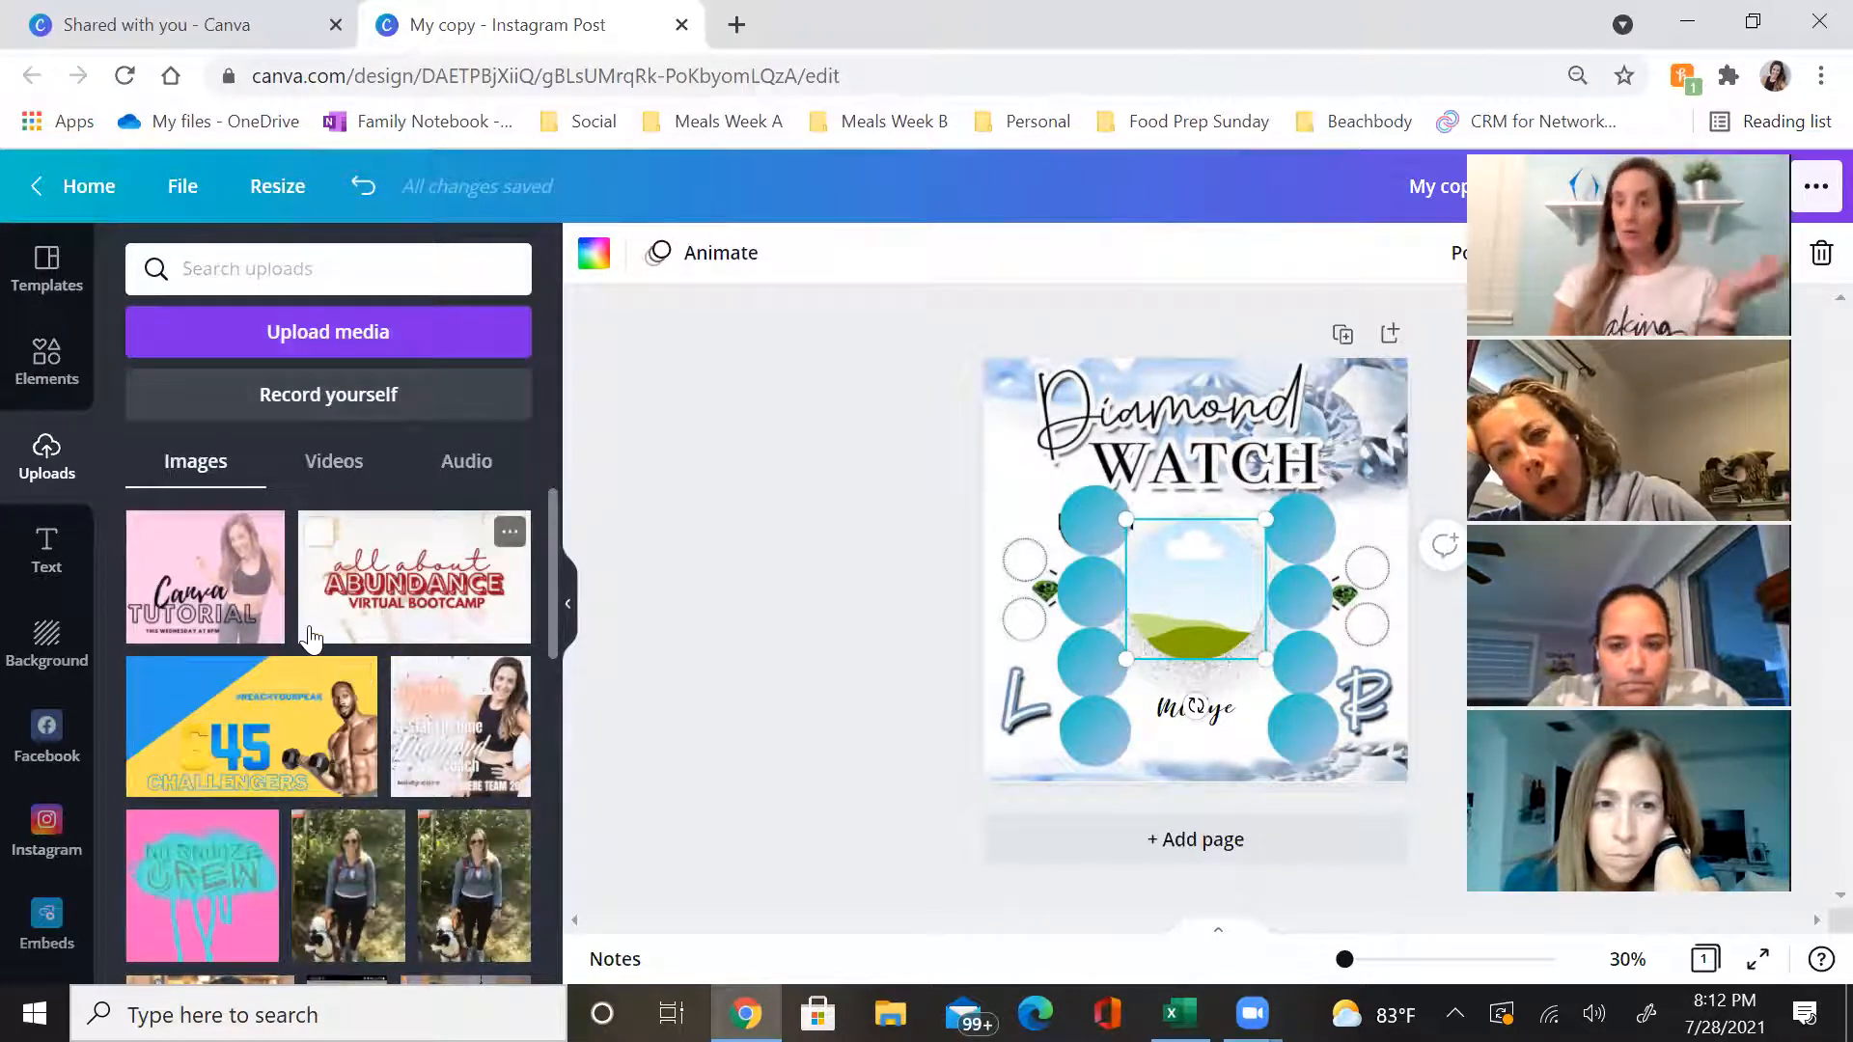
left_click_drag(207, 590, 1189, 546)
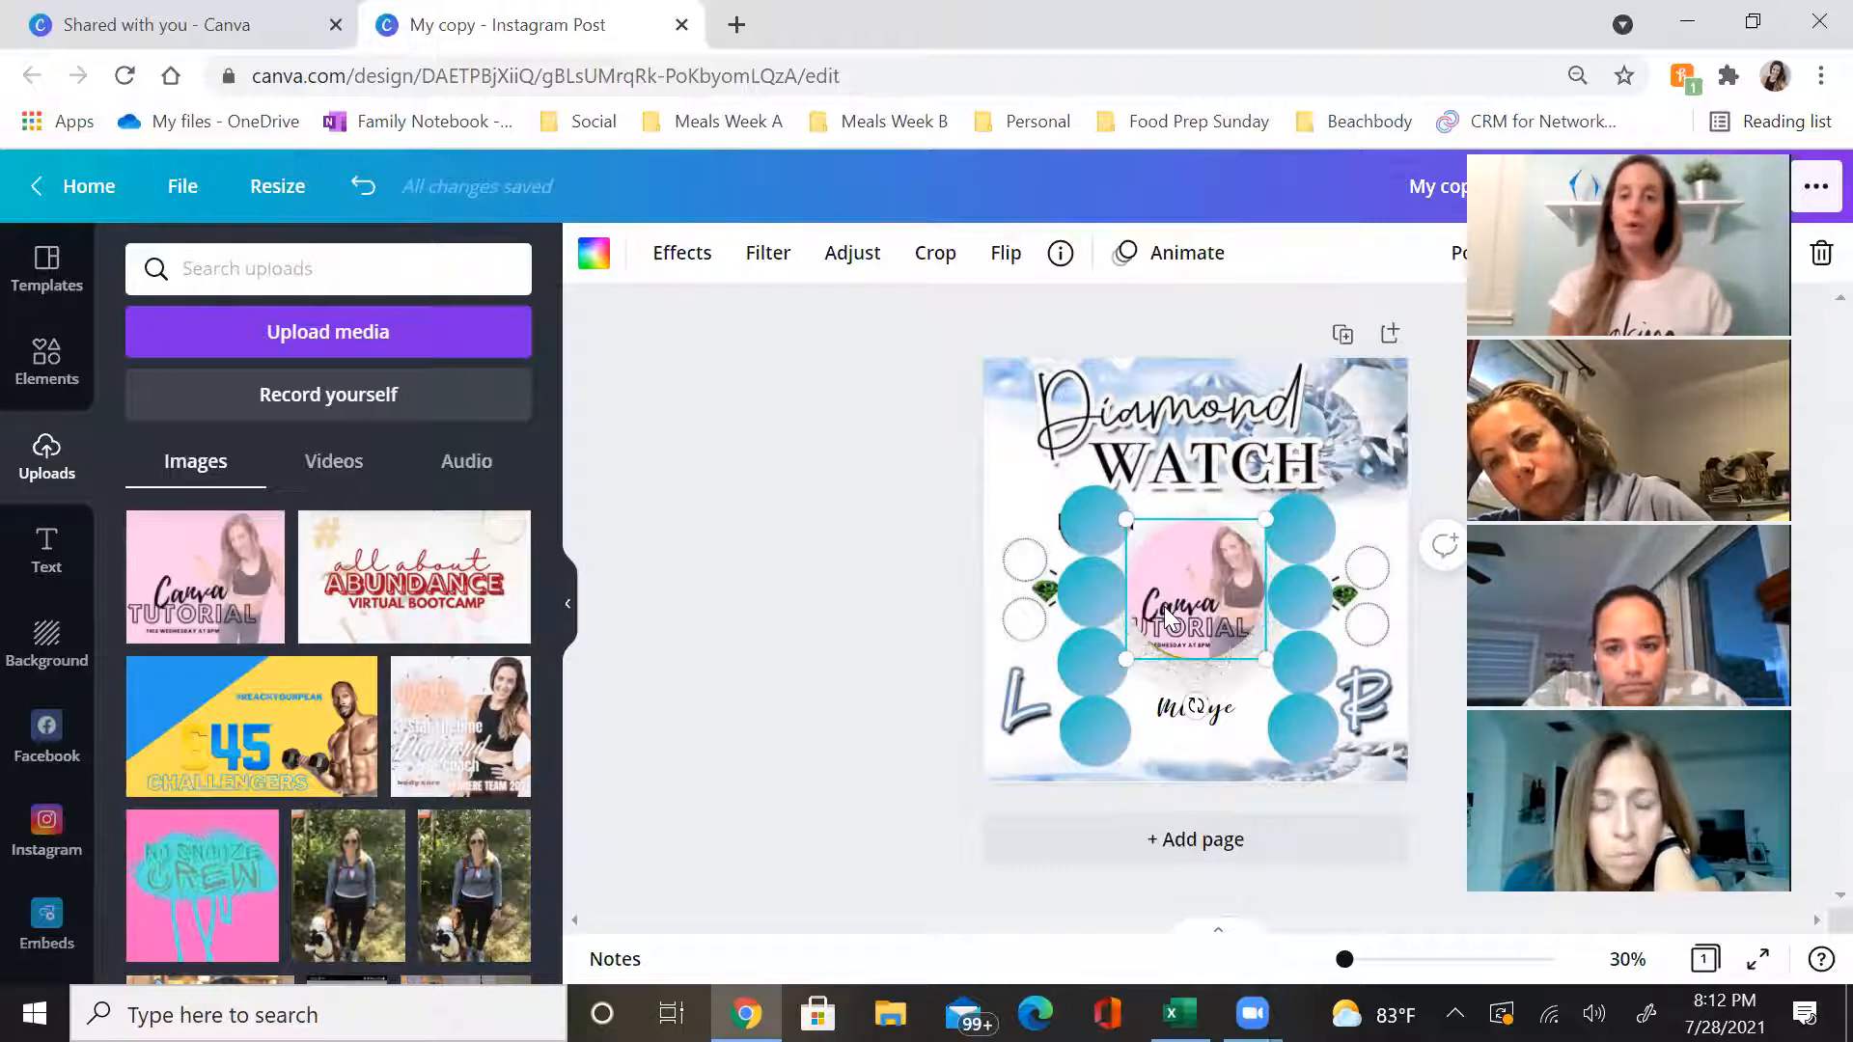
left_click(934, 253)
left_click_drag(1181, 613, 1244, 623)
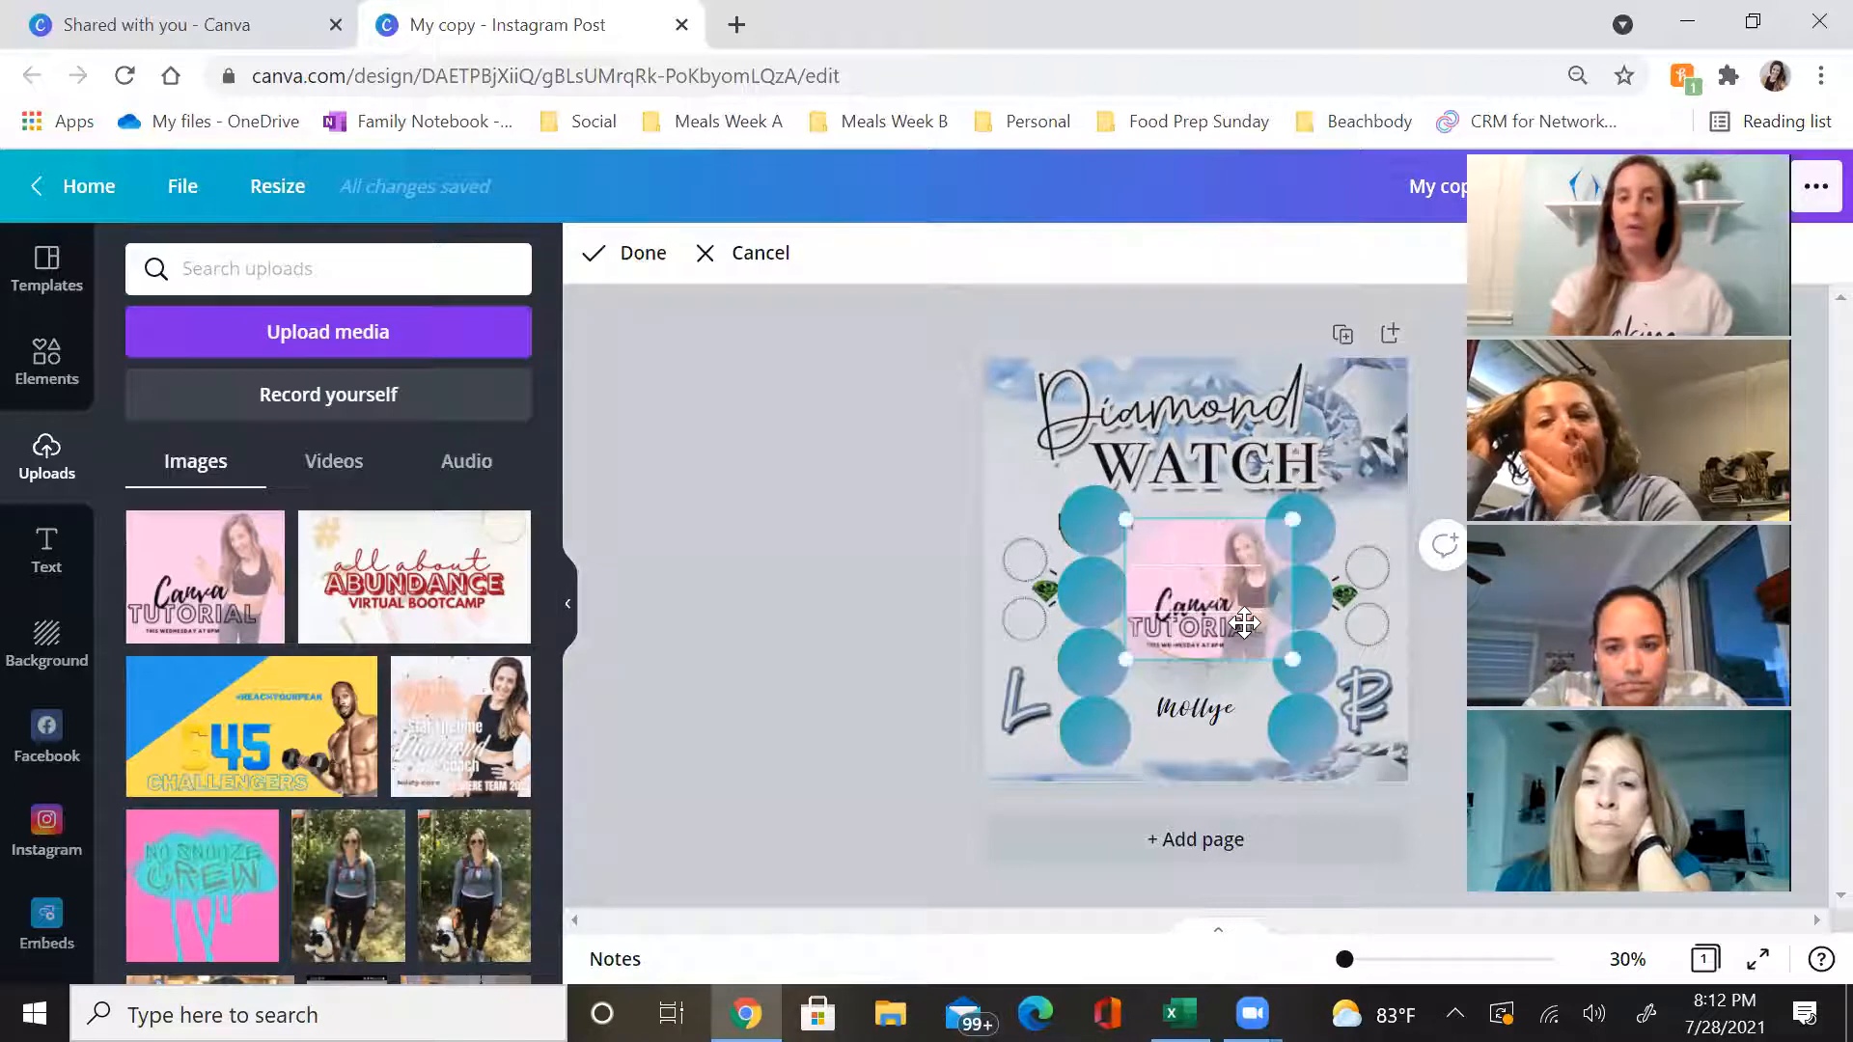
left_click(632, 267)
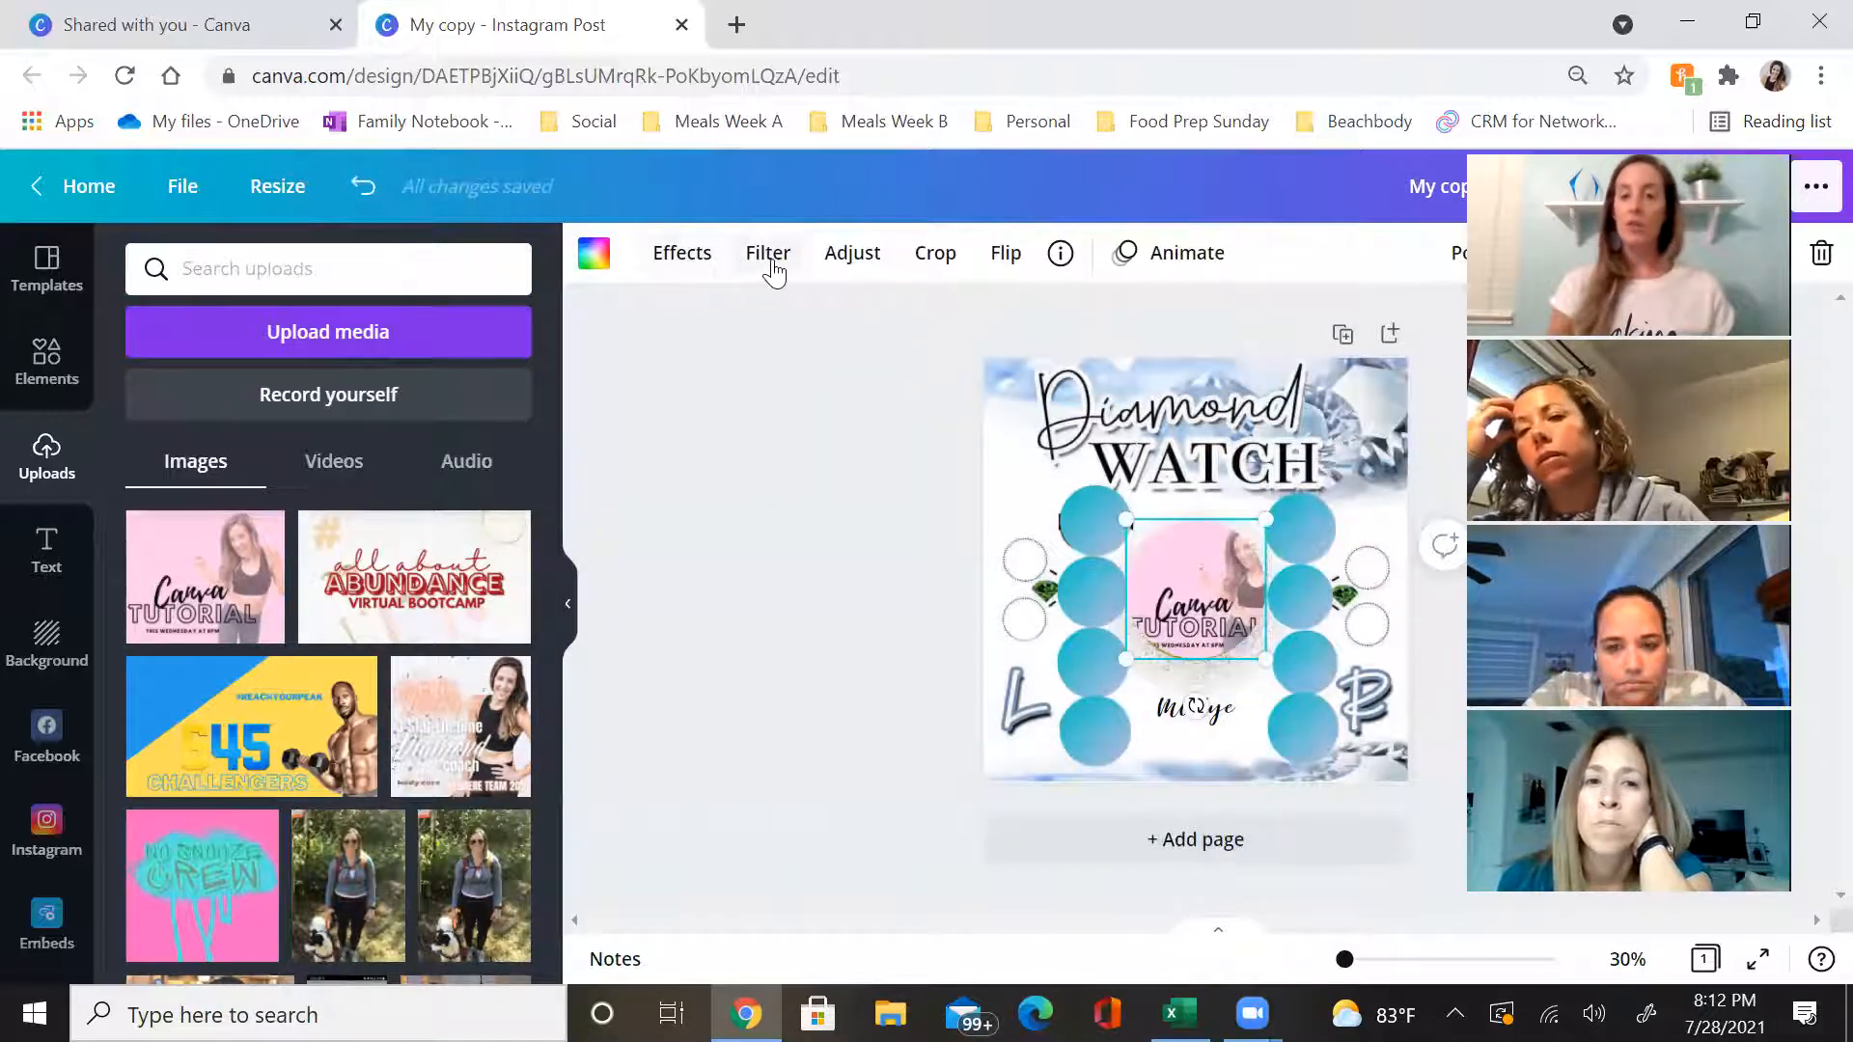
Apply the Solar filter to the framed Canva Tutorial image and lower the filter's intensity
left_click(771, 266)
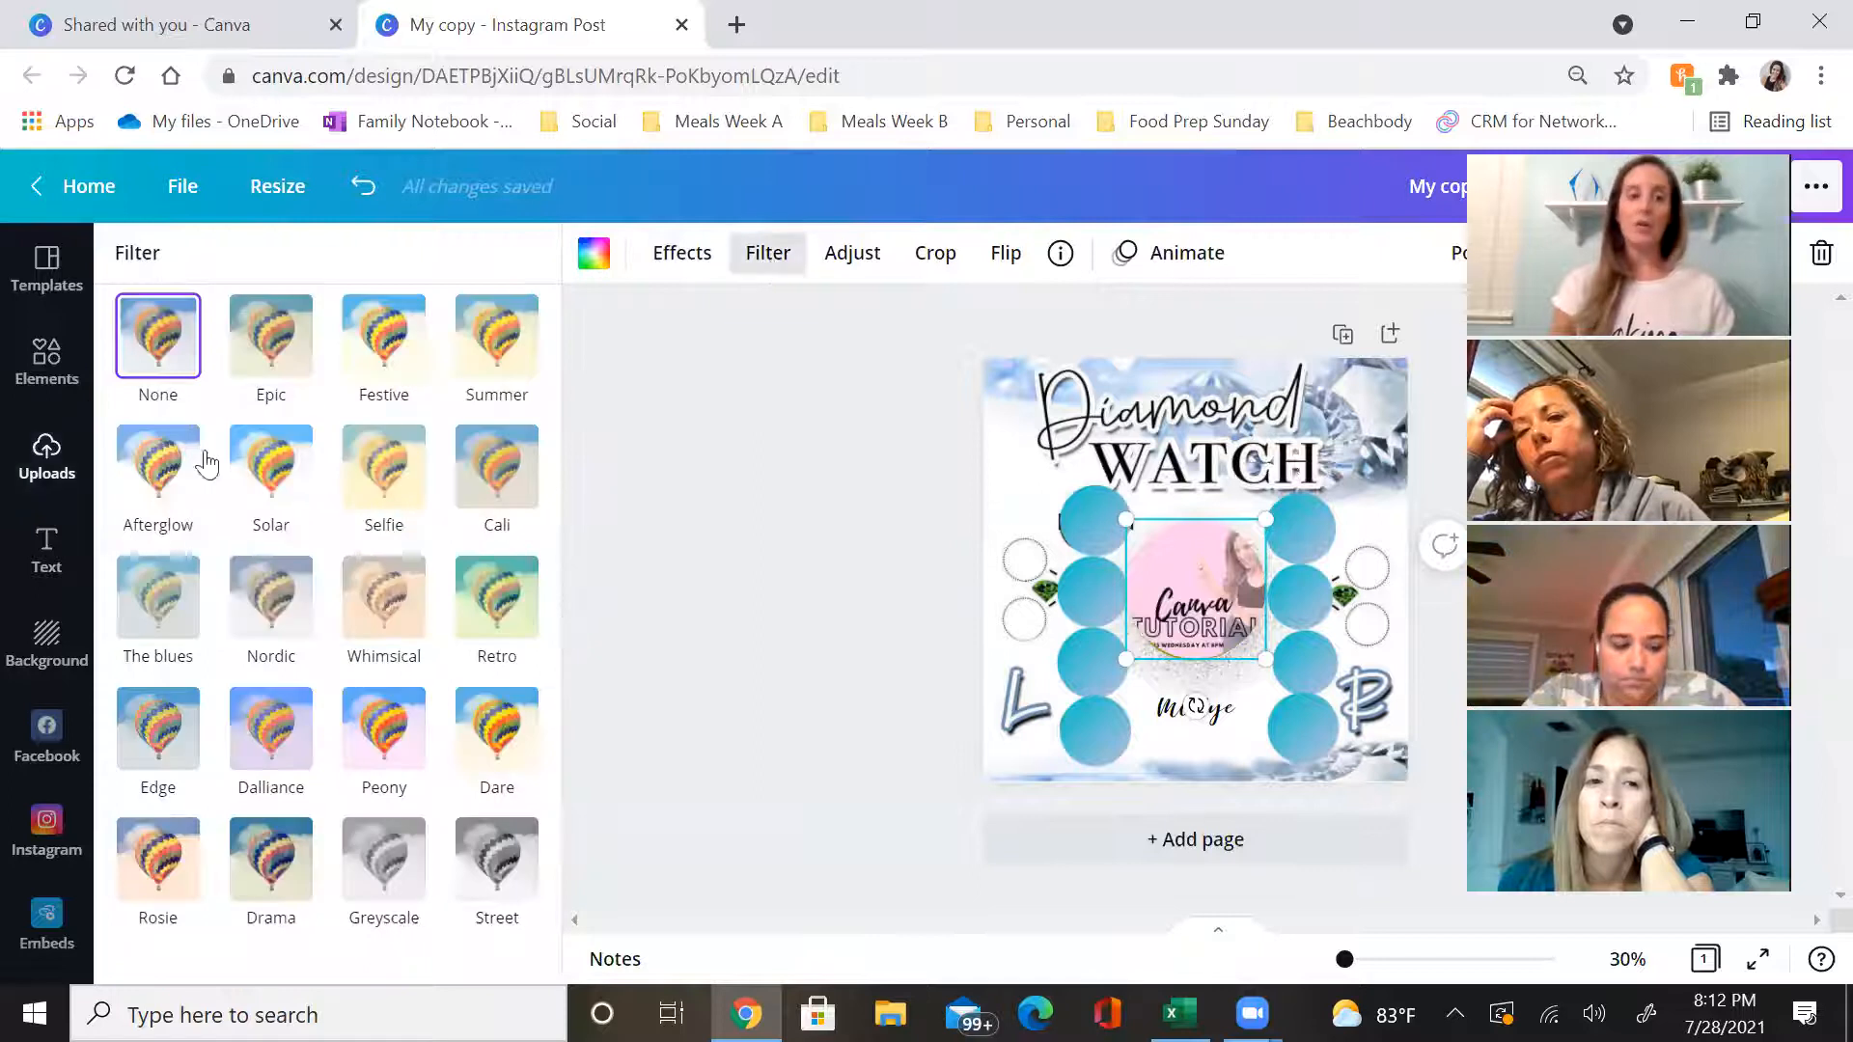
left_click(148, 505)
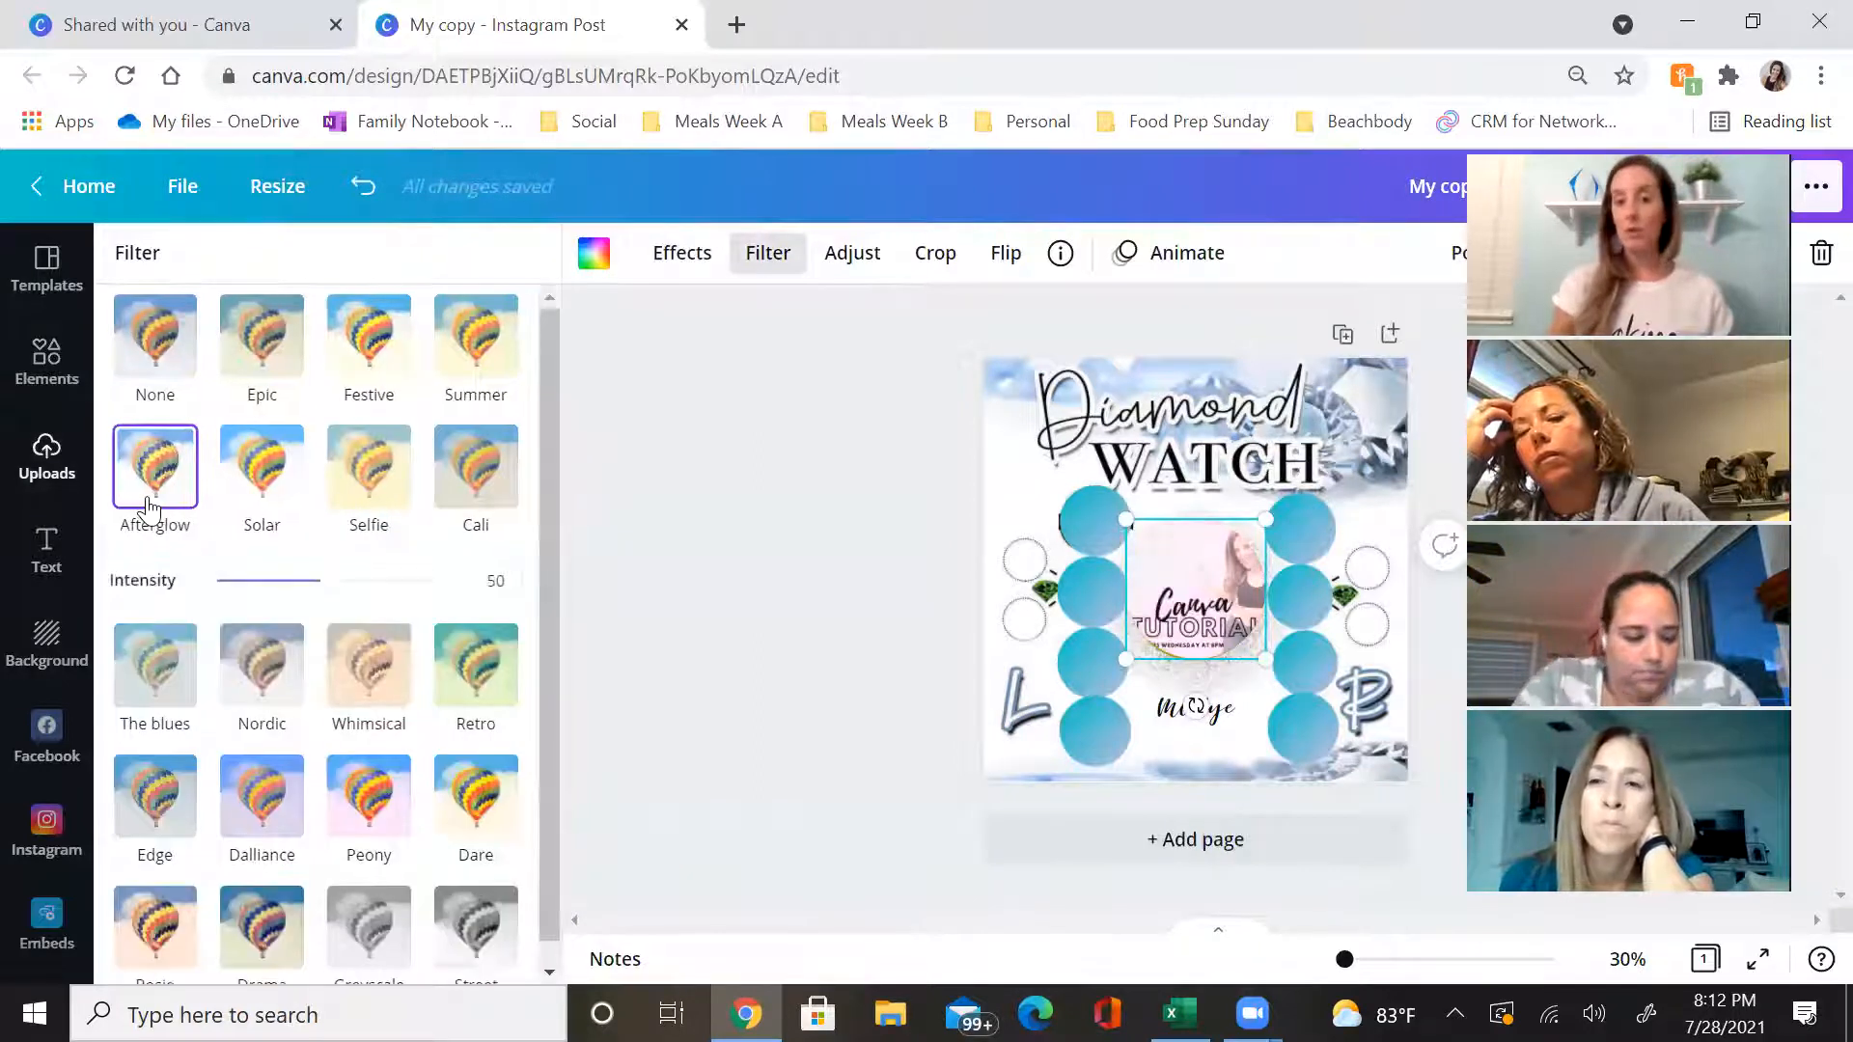
left_click(260, 490)
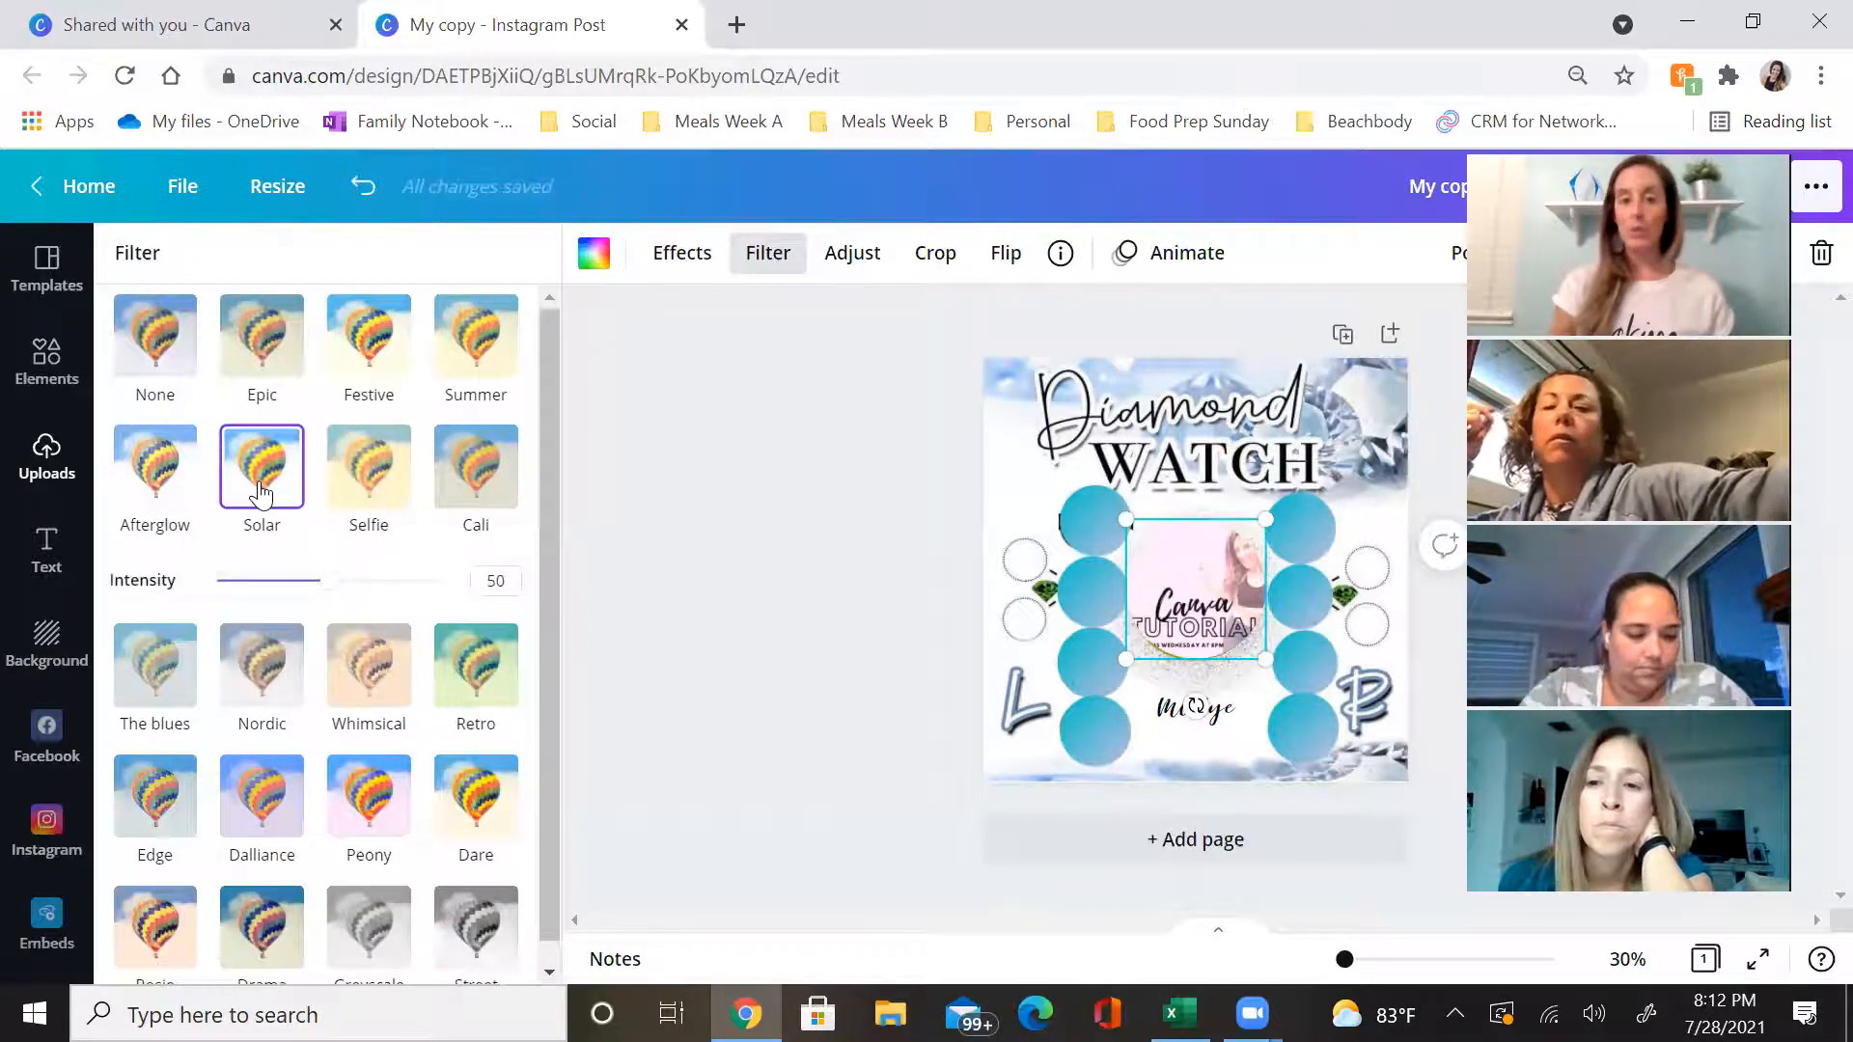
left_click_drag(331, 581, 288, 611)
left_click(46, 458)
Leave the Diamond Watch design and open the Success Starter Facebook post from all your designs
left_click(41, 189)
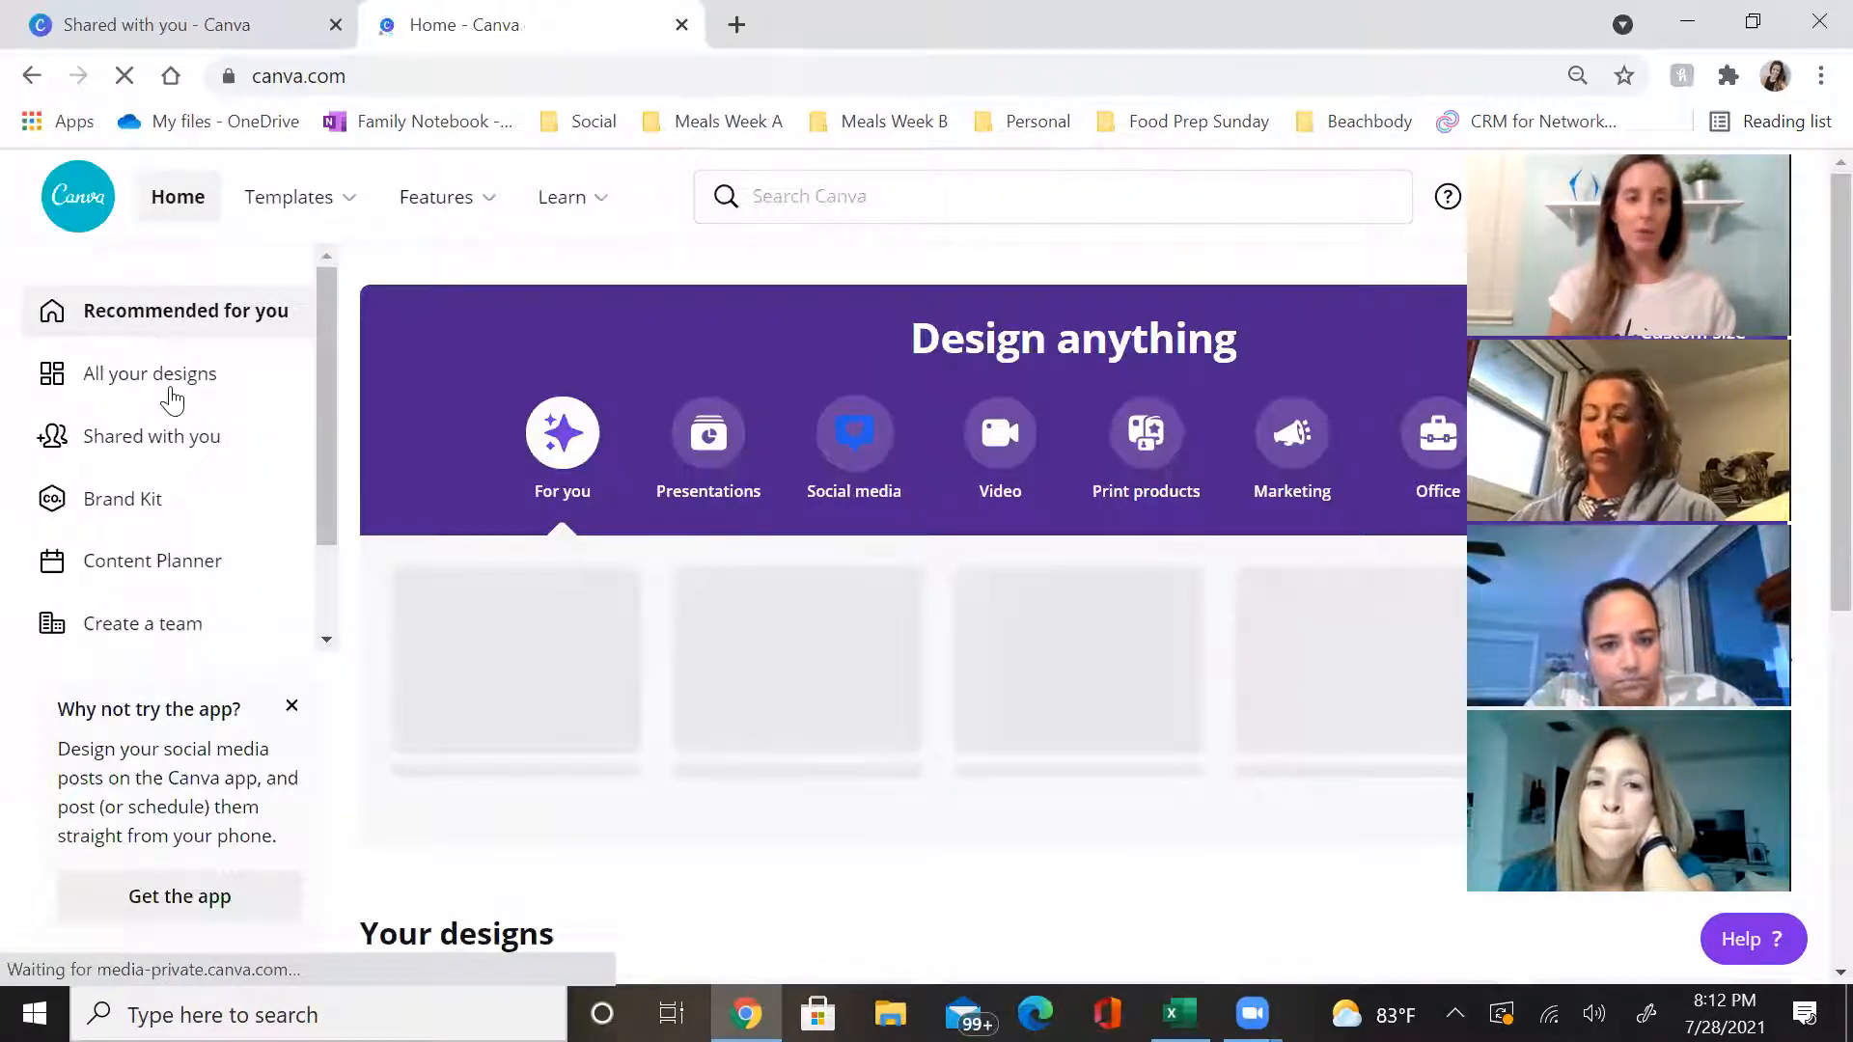
left_click(173, 396)
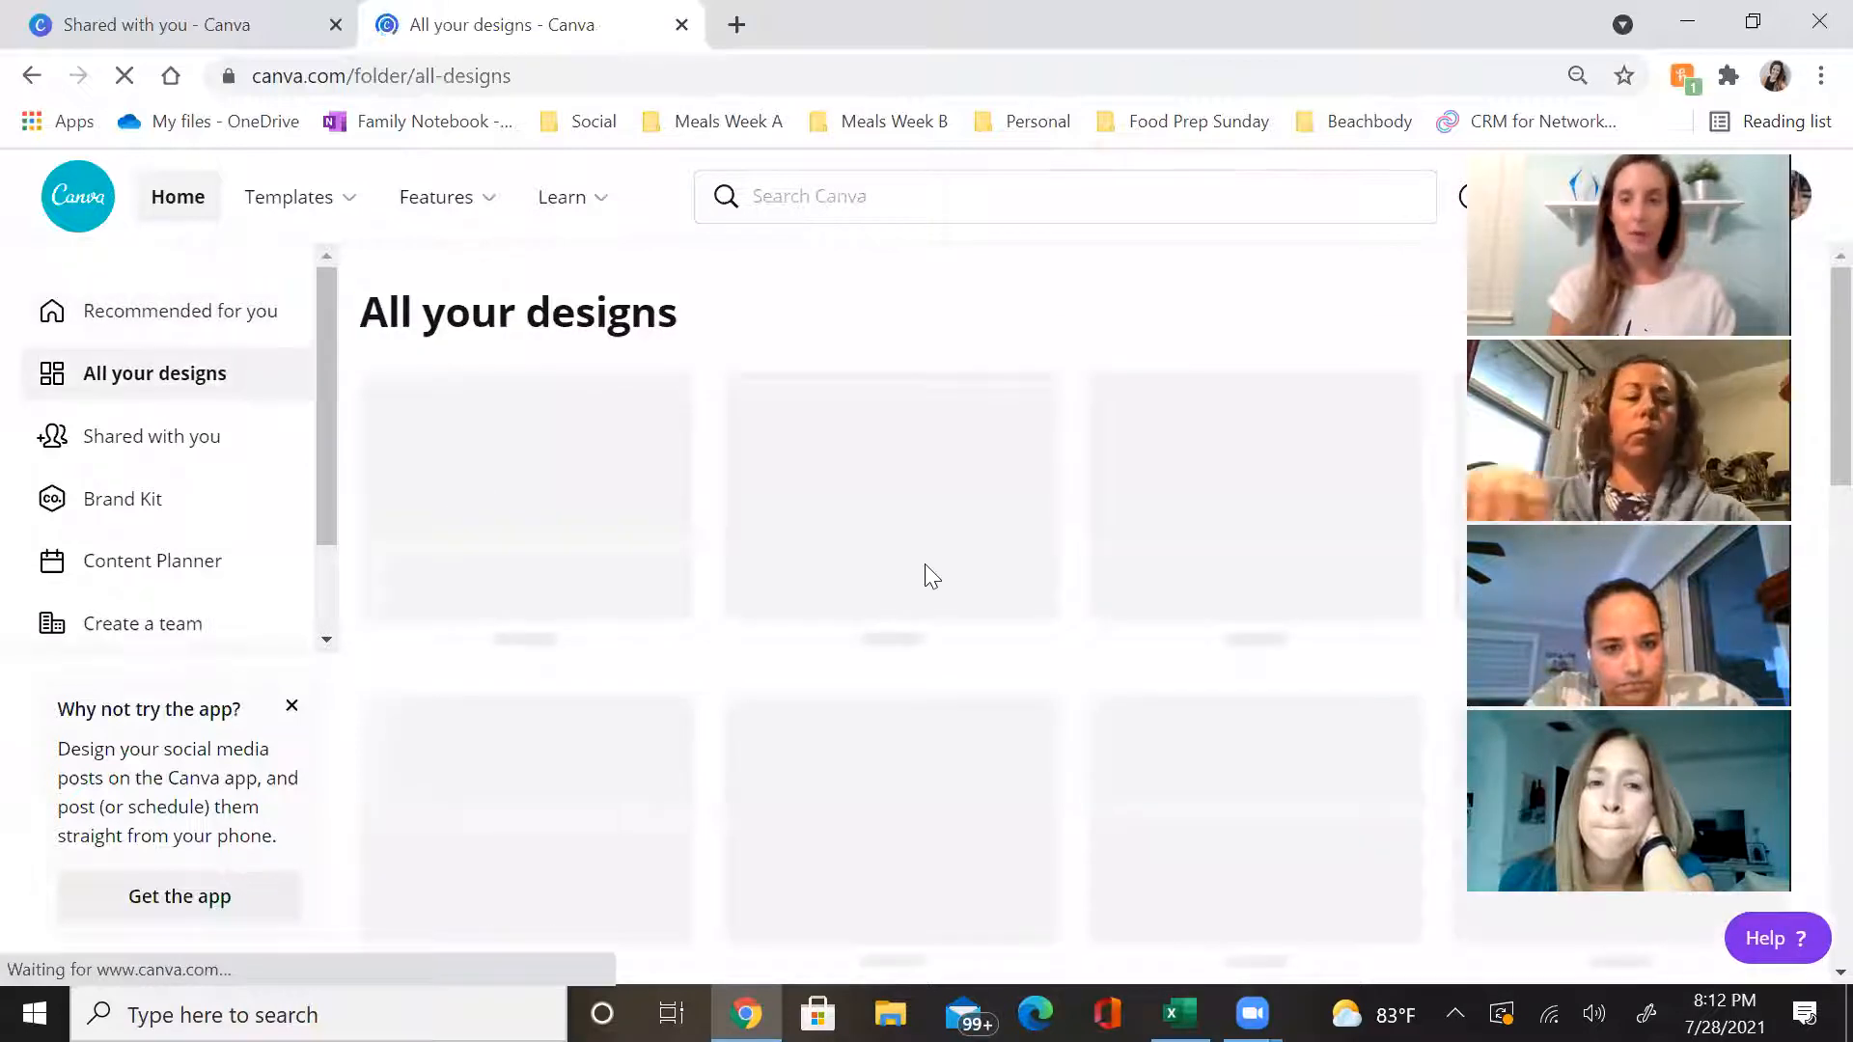
scroll(1230, 610, "down", 3)
scroll(1230, 612, "down", 7)
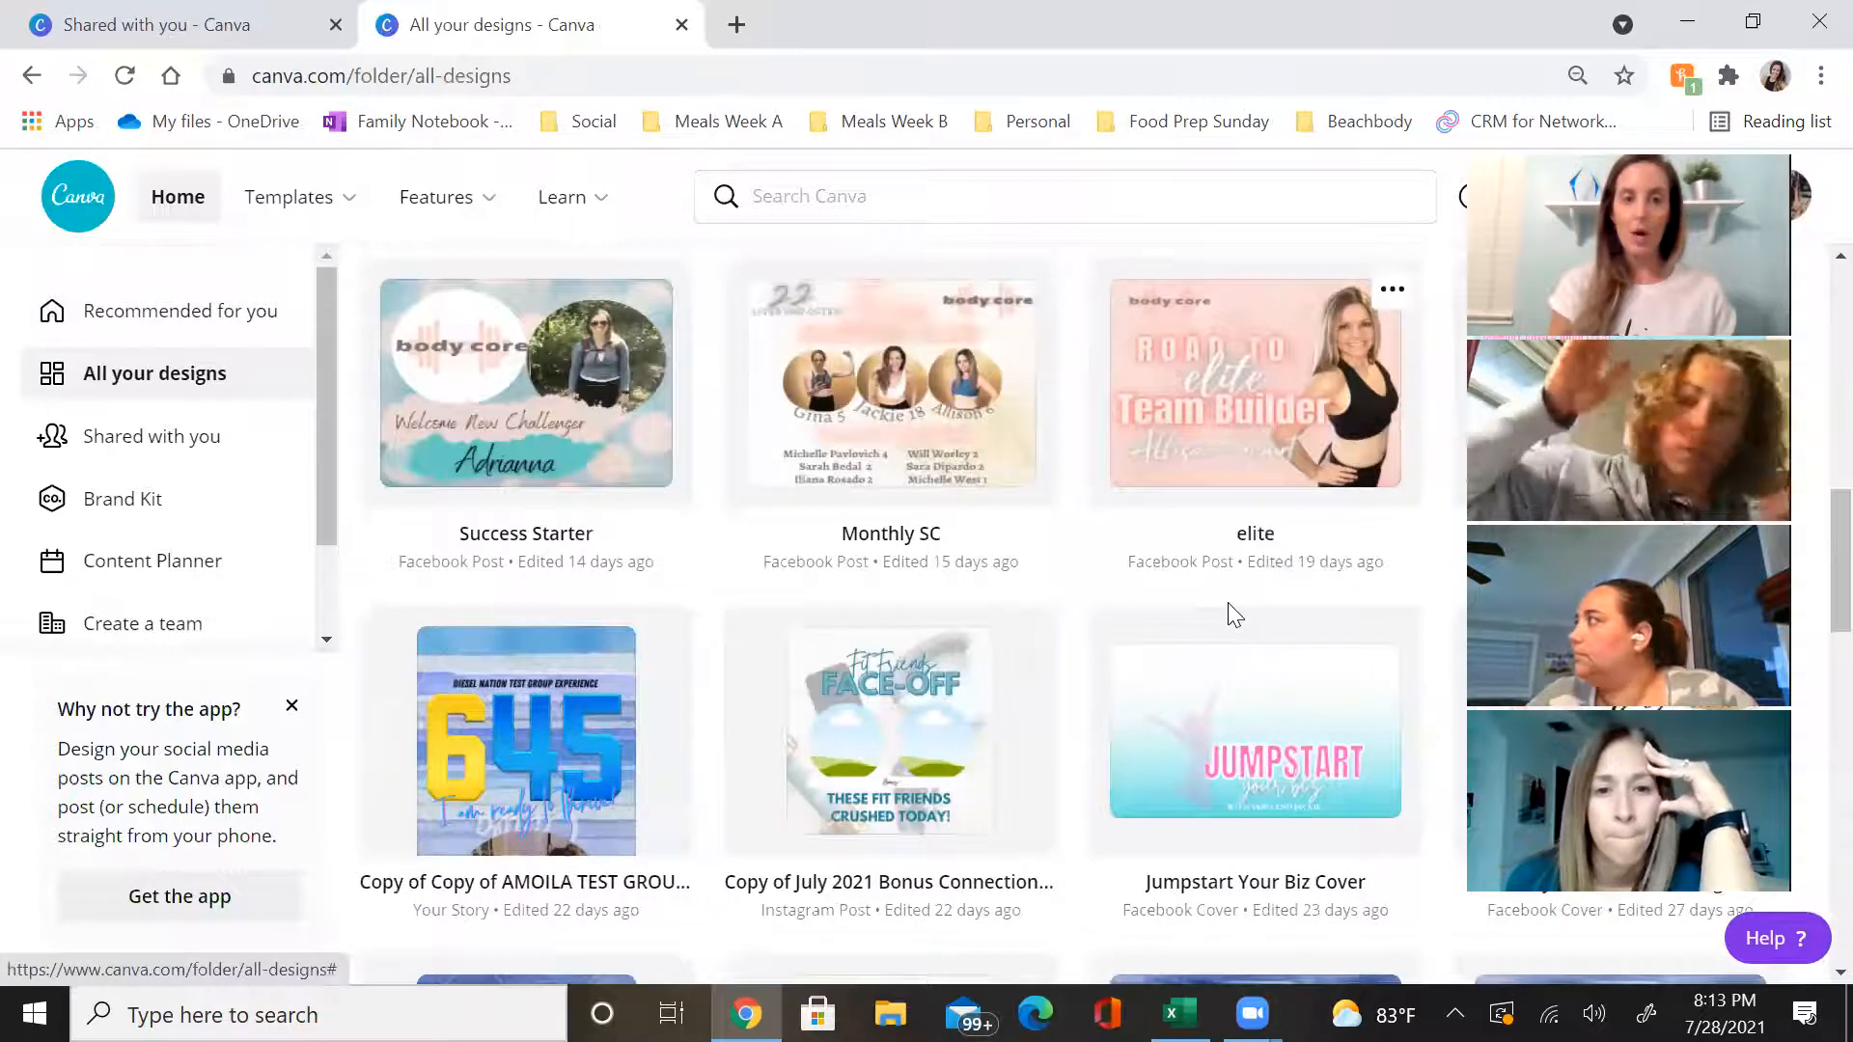
scroll(1227, 602, "up", 3)
left_click(577, 649)
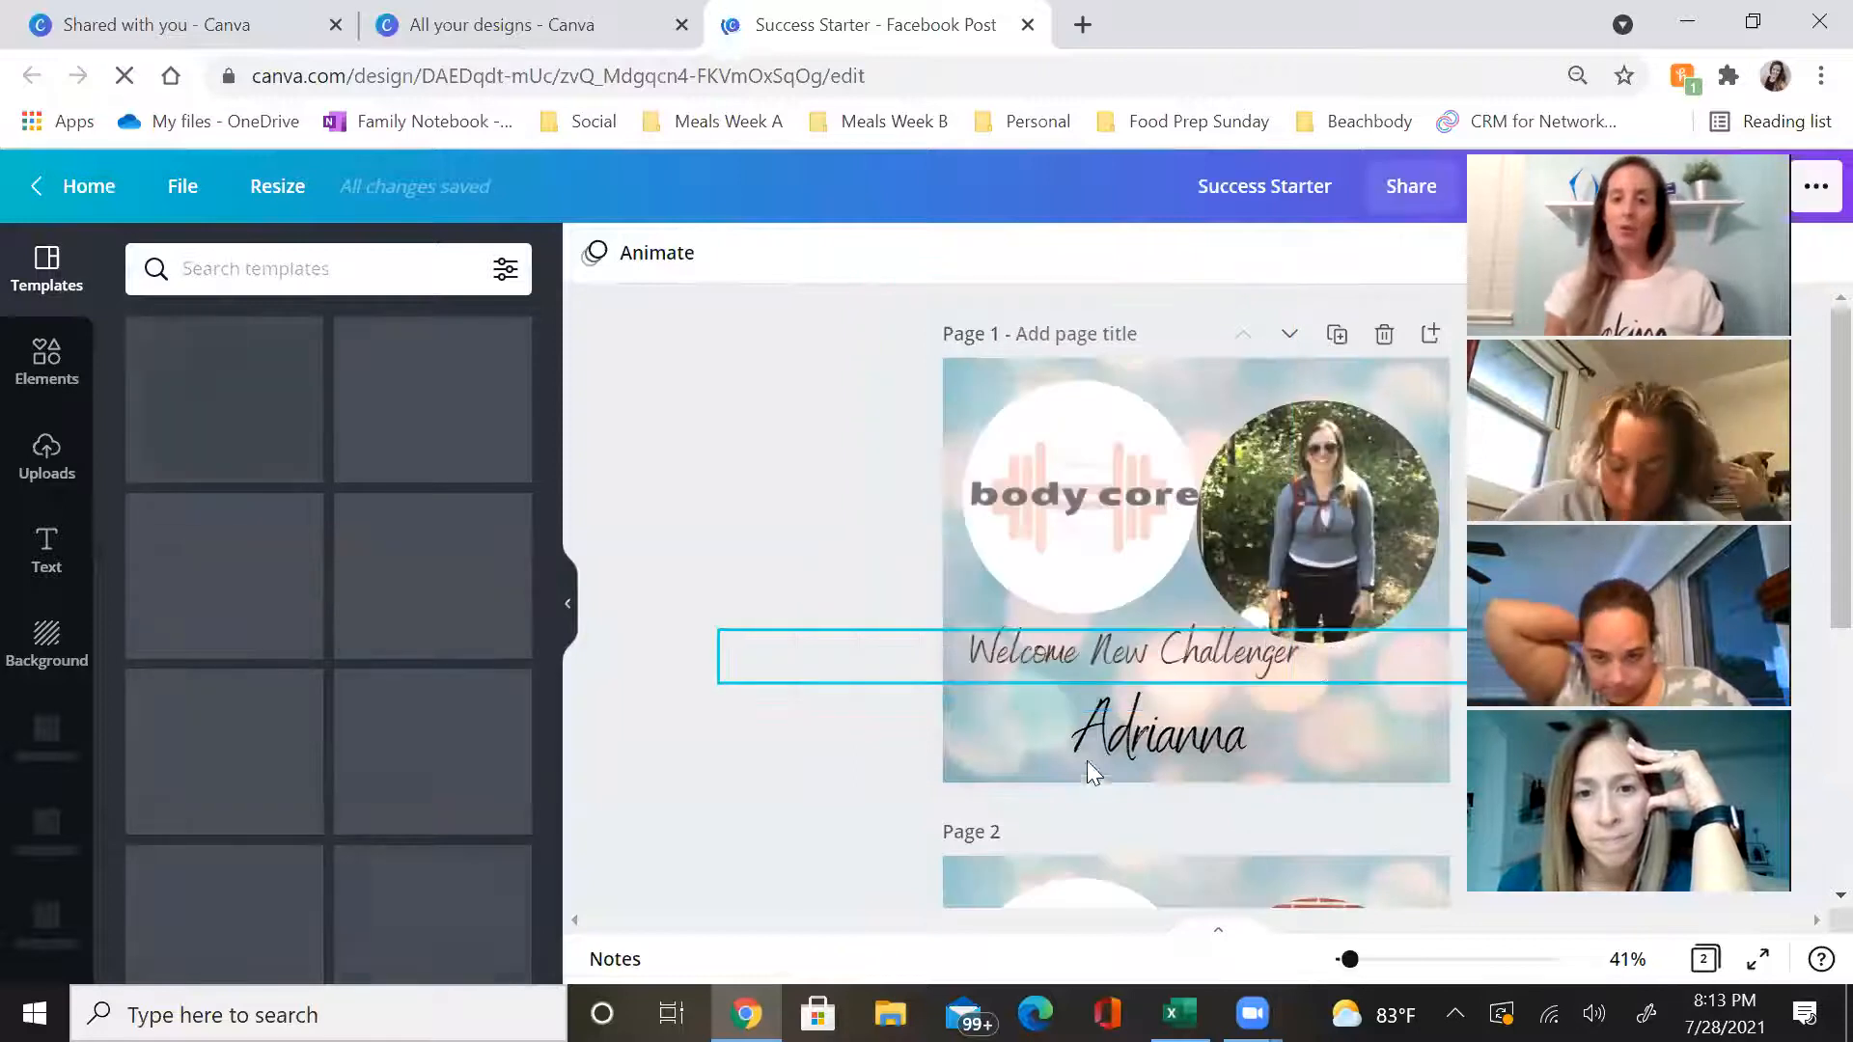
Look over both welcome pages and remove the person's photo from the circular frame on page 1
scroll(1168, 714, "down", 5)
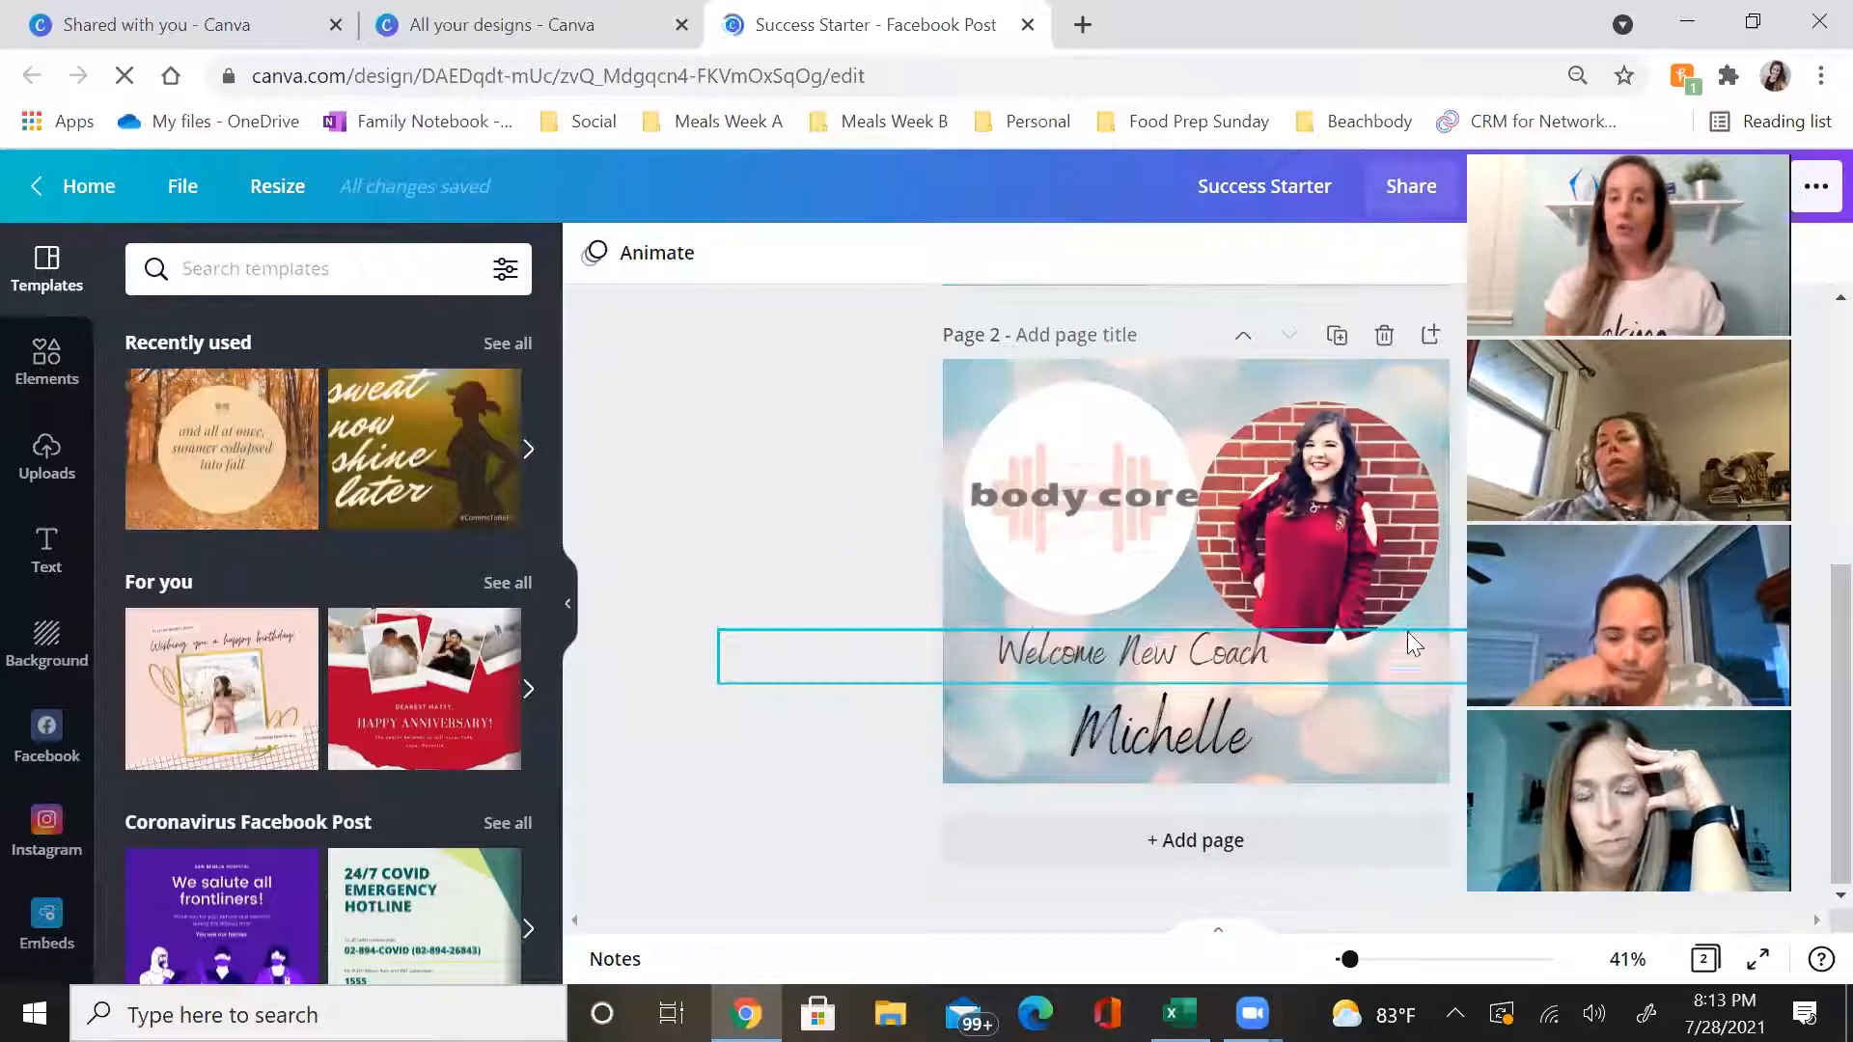
scroll(1218, 739, "up", 5)
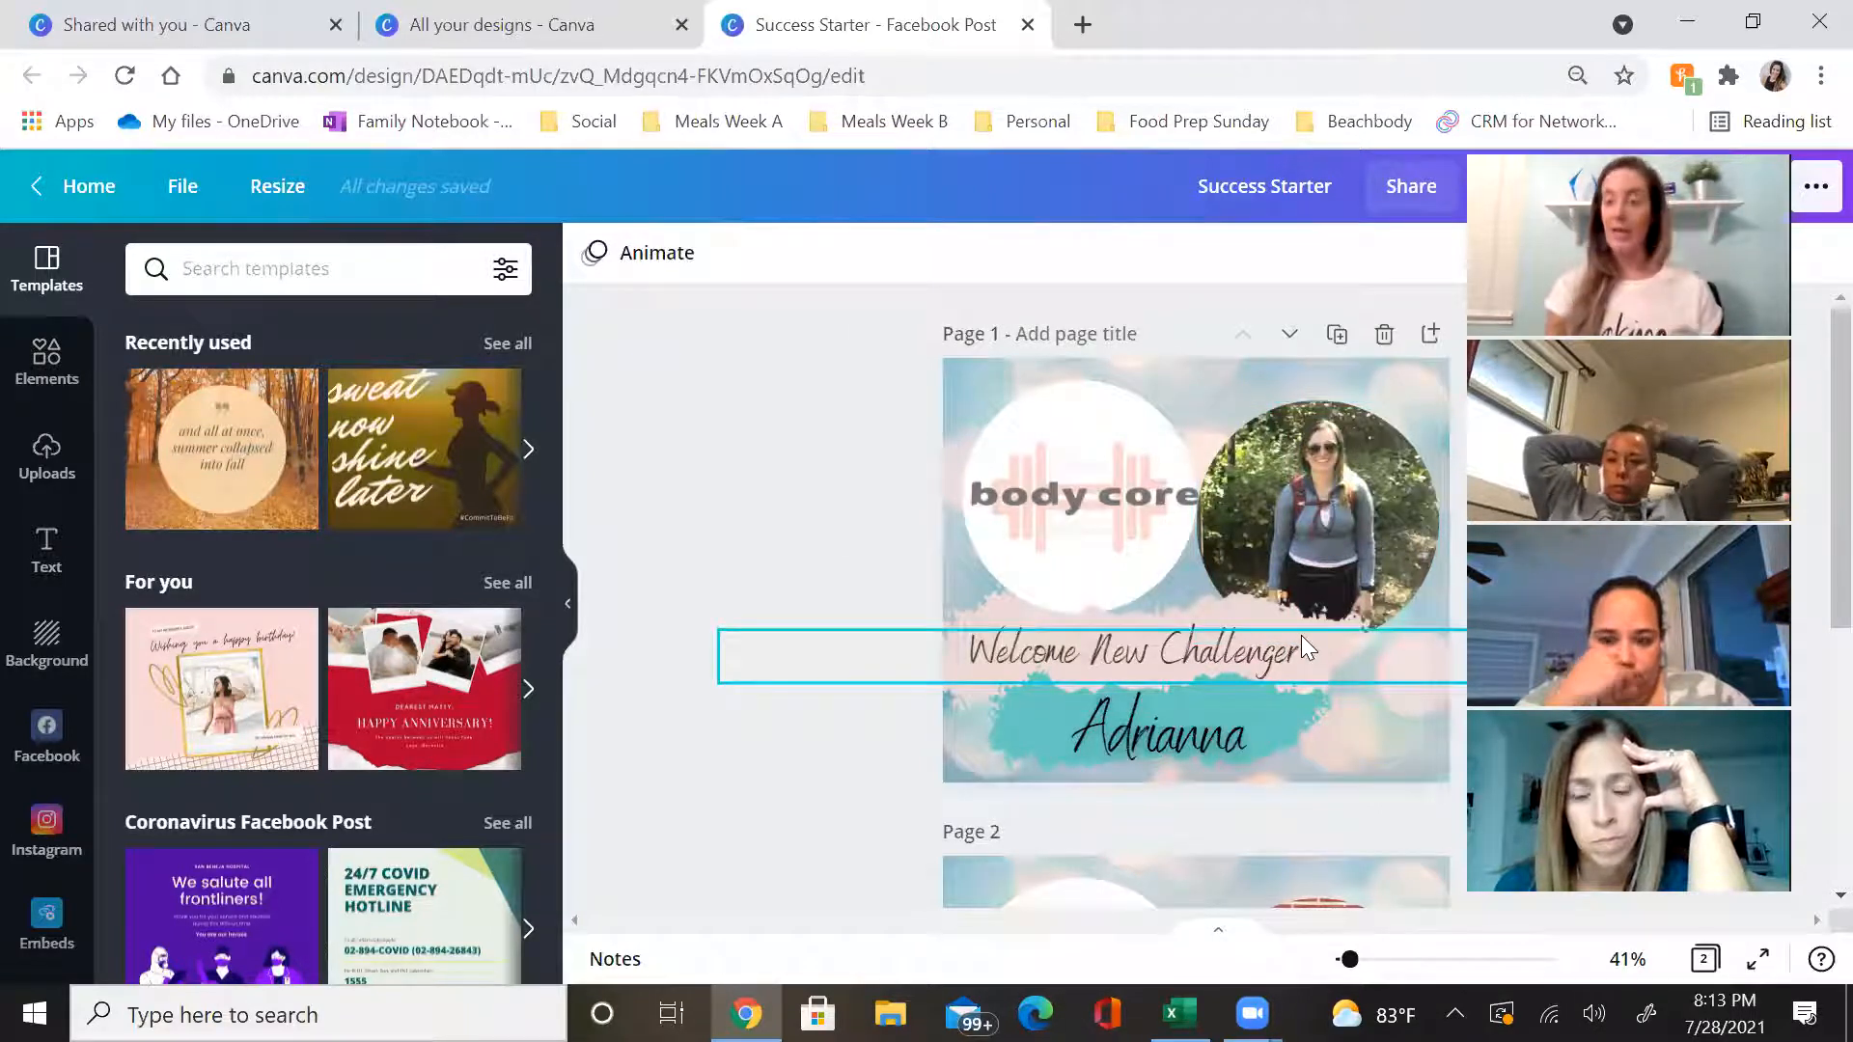
left_click(1304, 540)
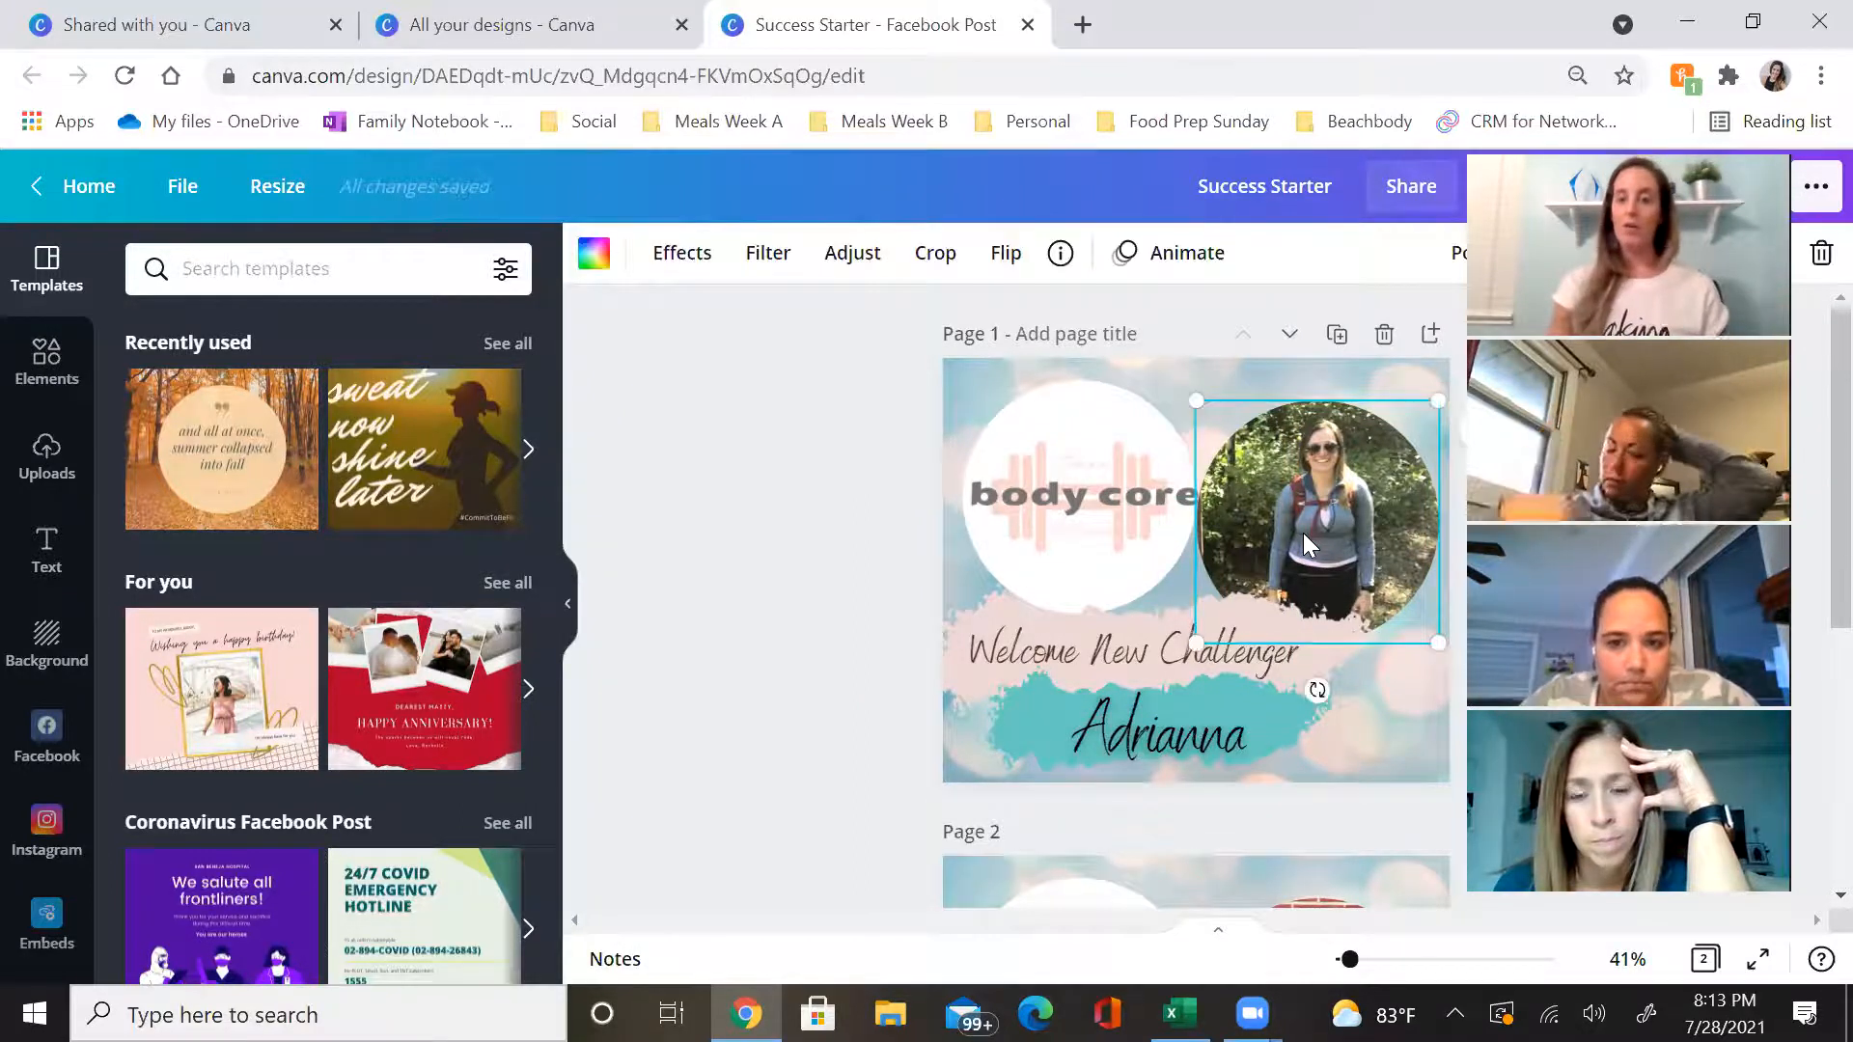
key("Delete")
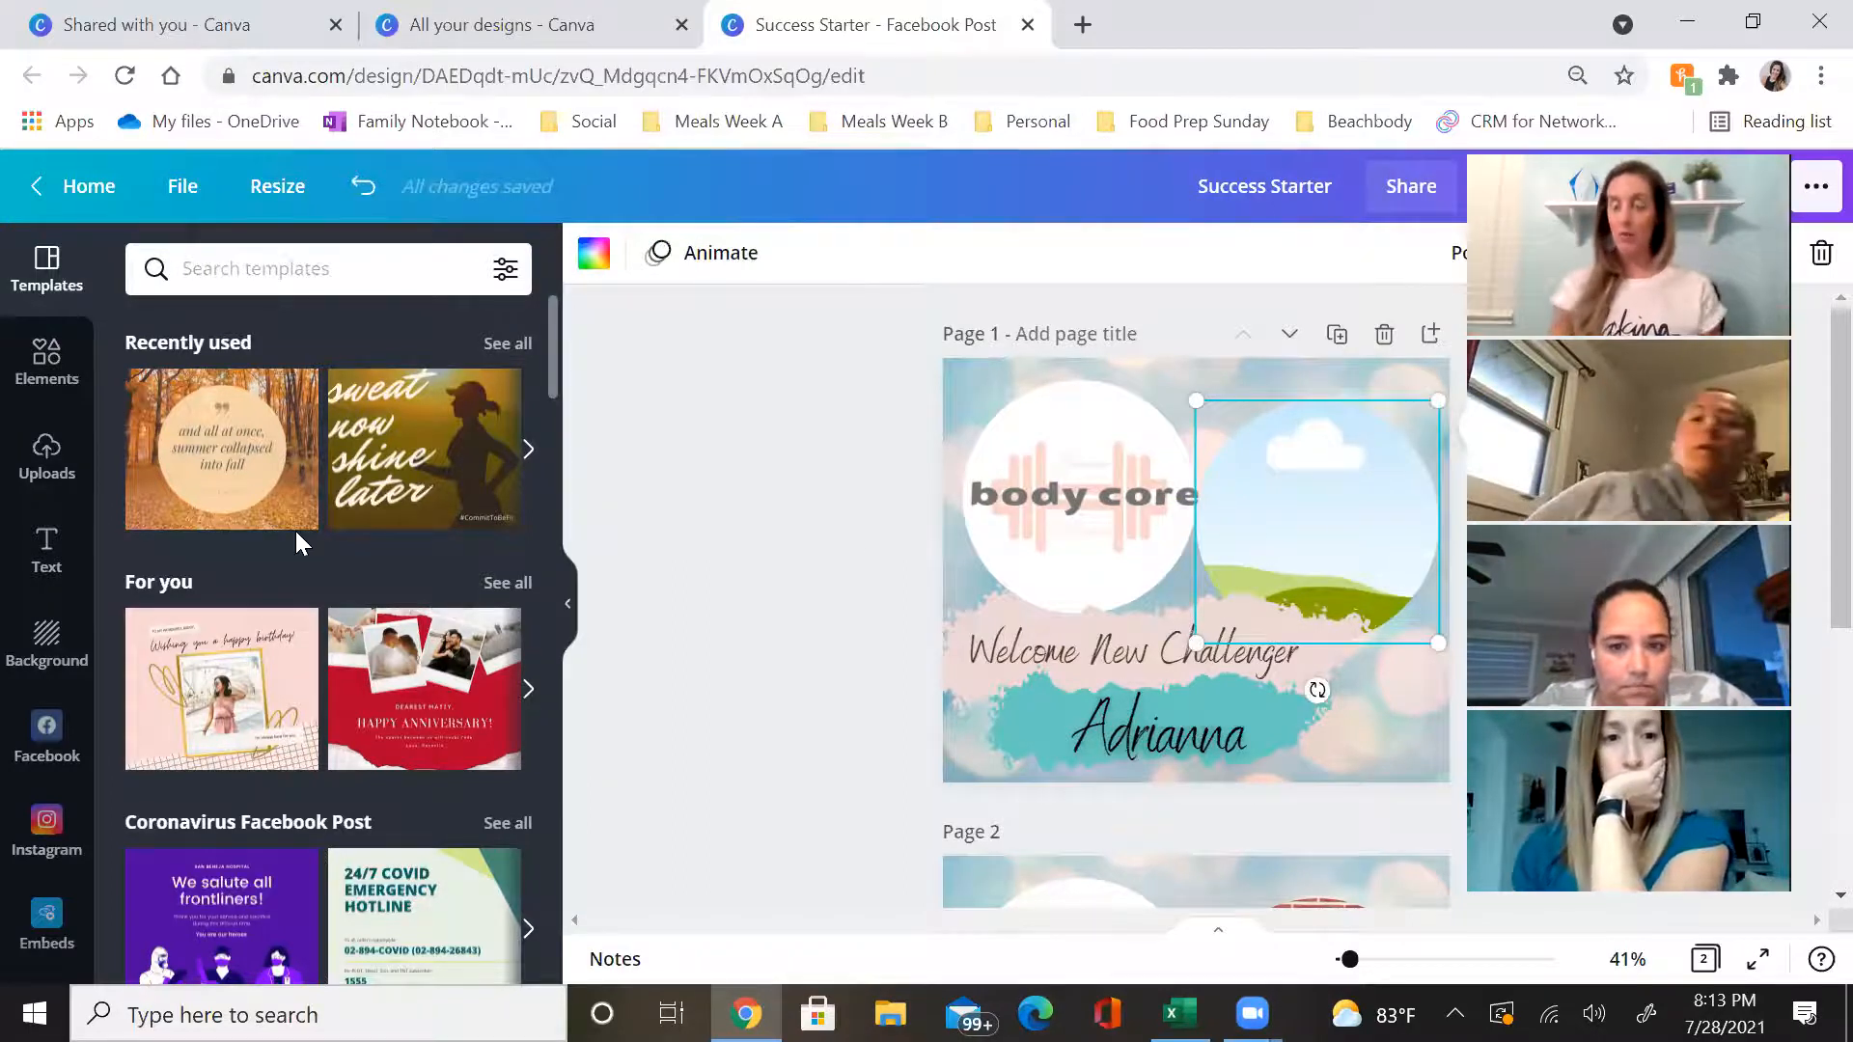
Try the Aileron Regular and Bright fonts on the challenger's name on page 1, and set the name back to Benedict
left_click(1109, 653)
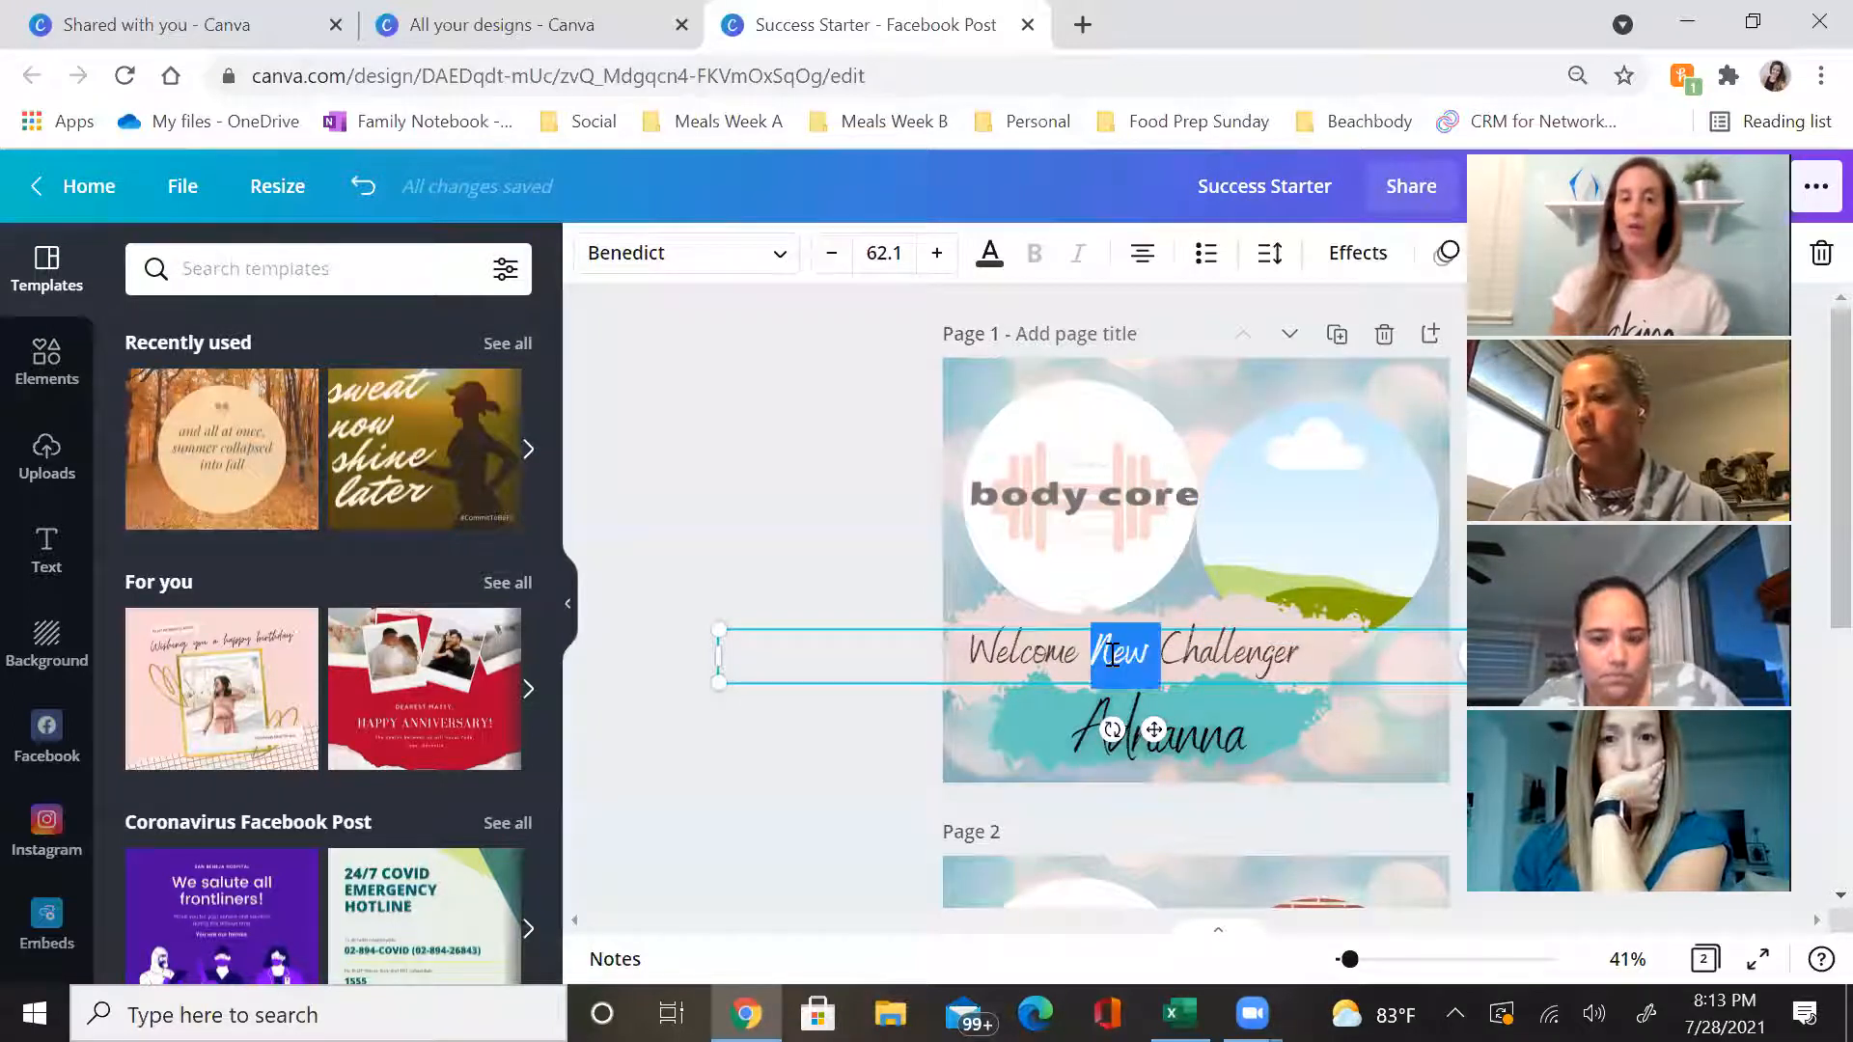
triple_click(1112, 655)
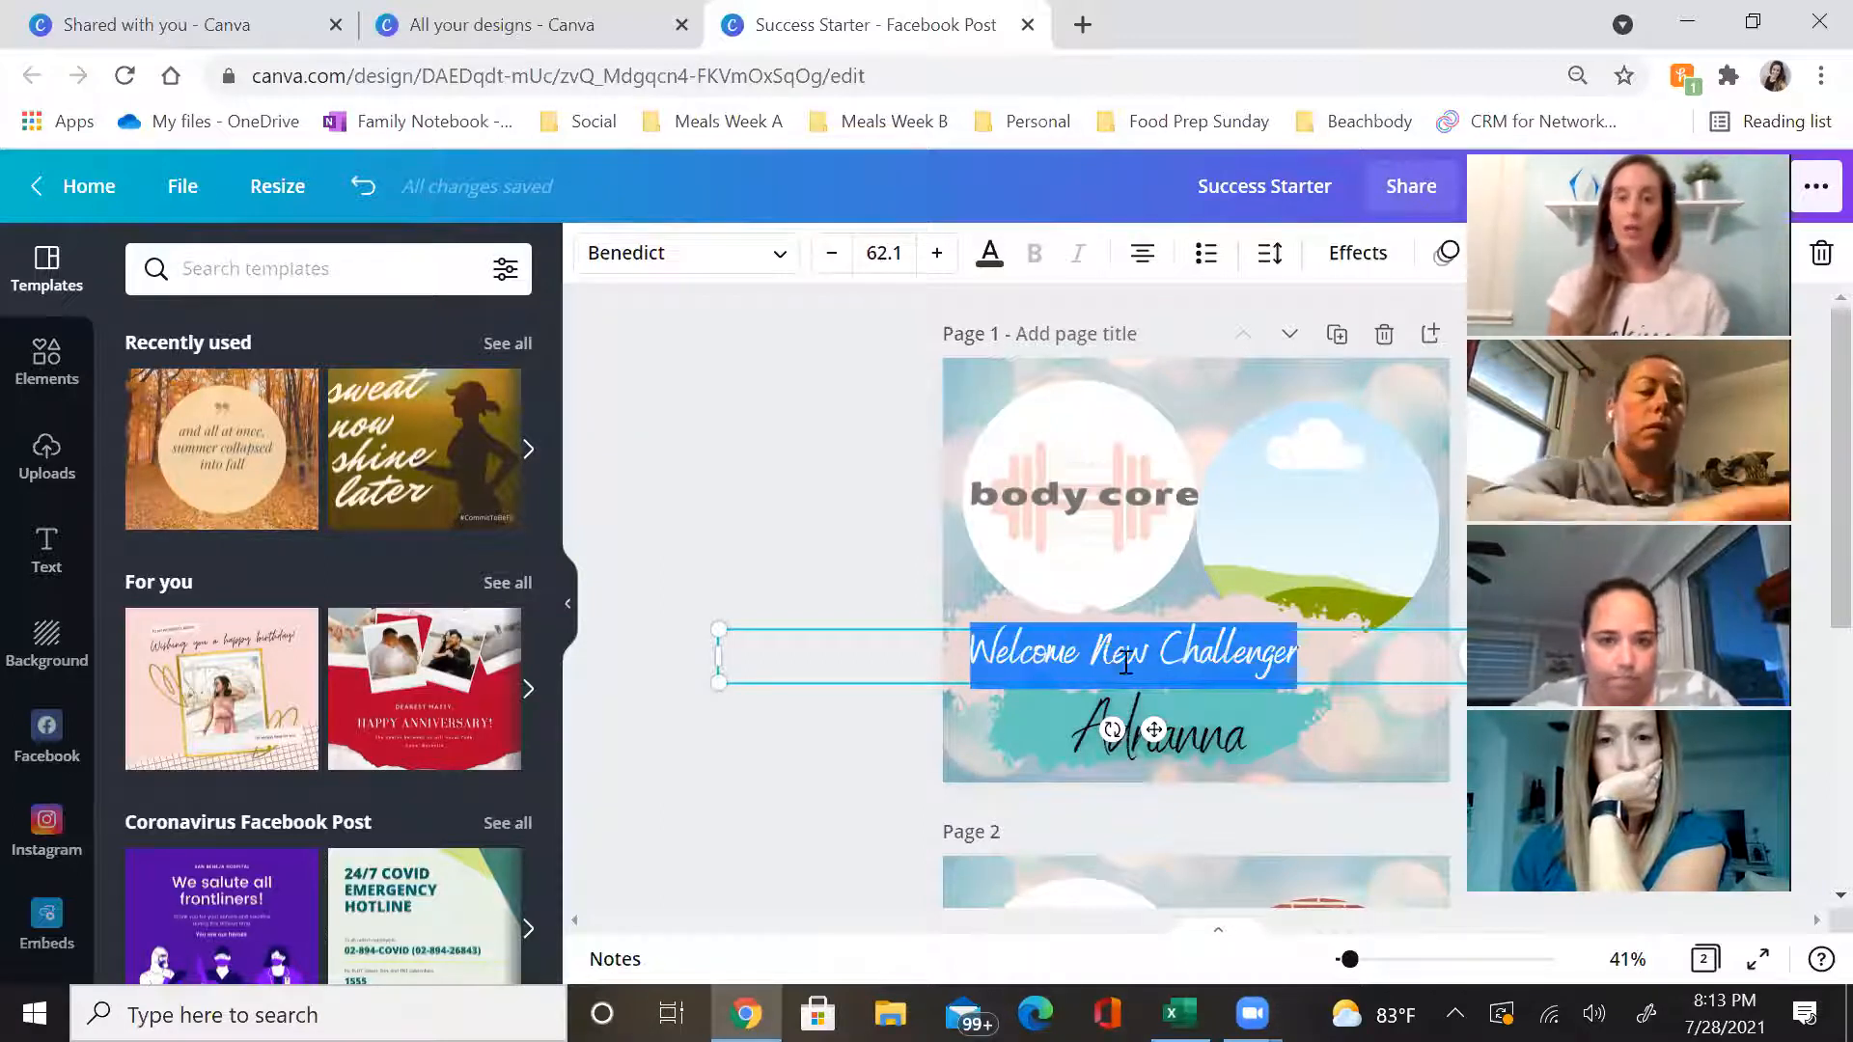
left_click(1221, 729)
double_click(1224, 731)
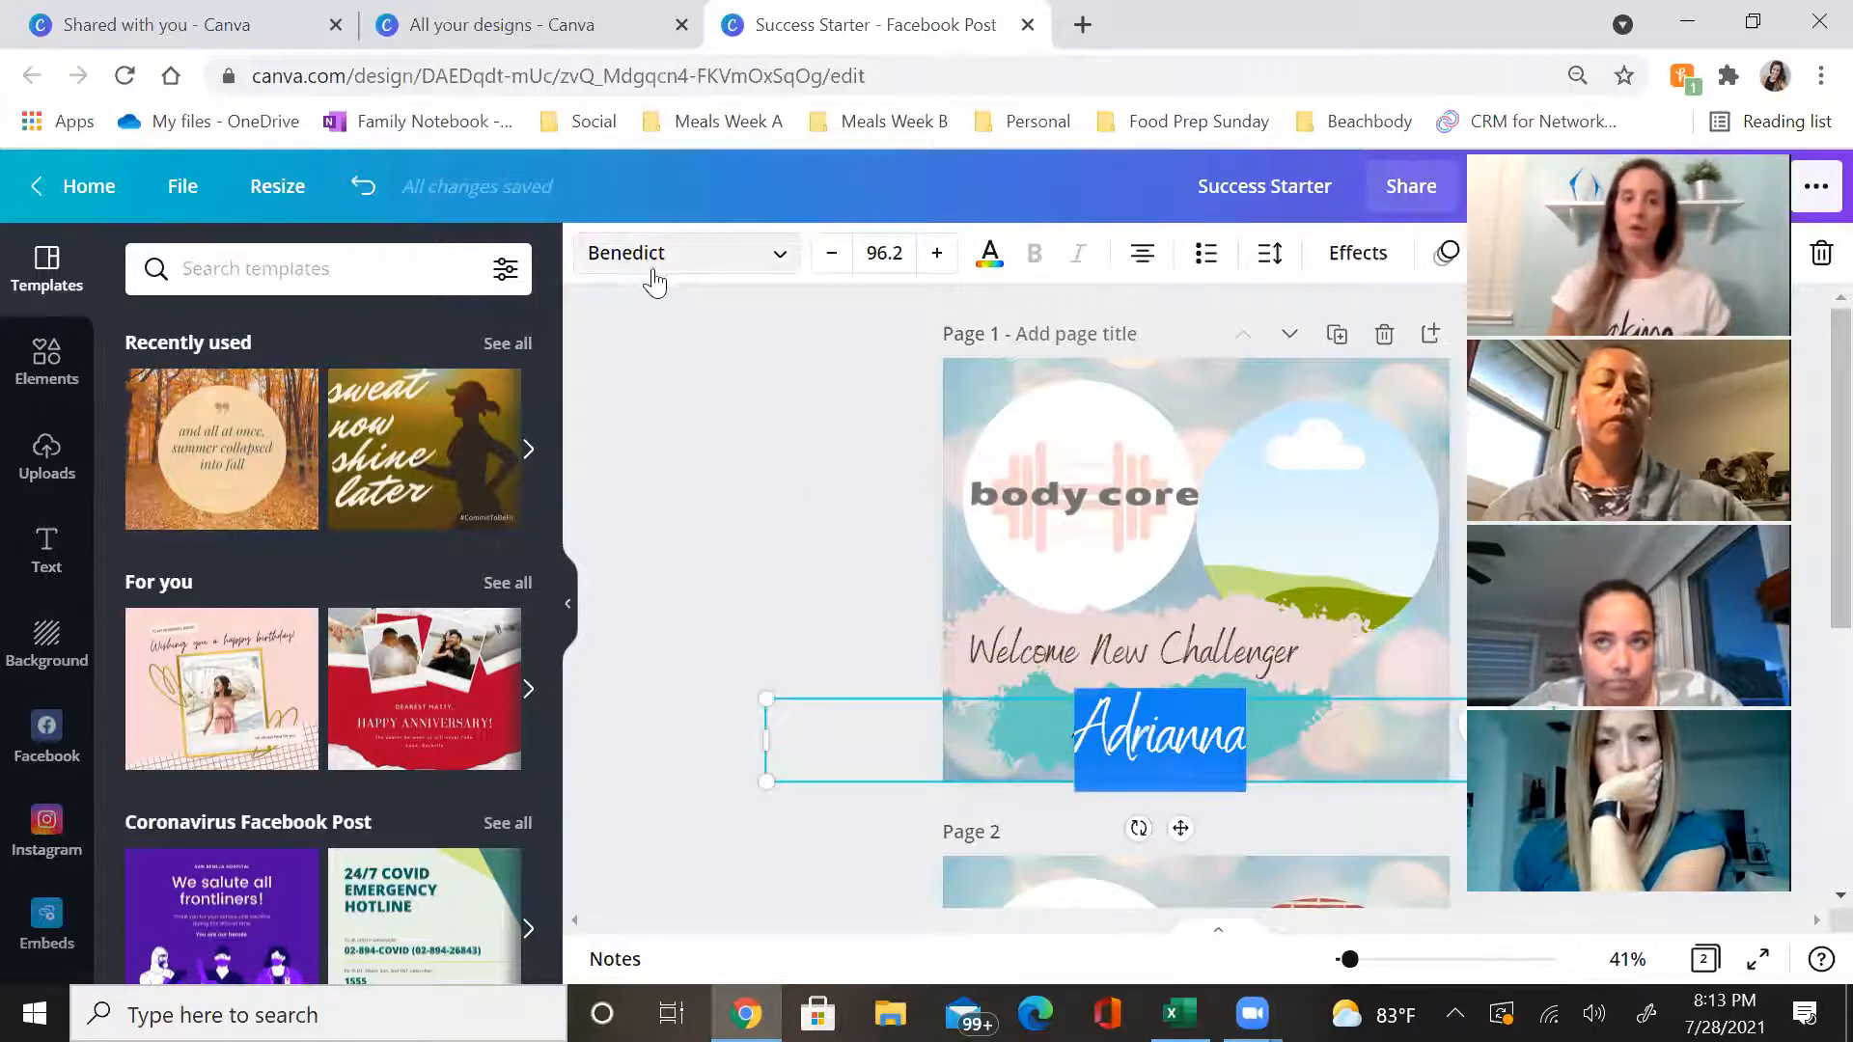
left_click(693, 271)
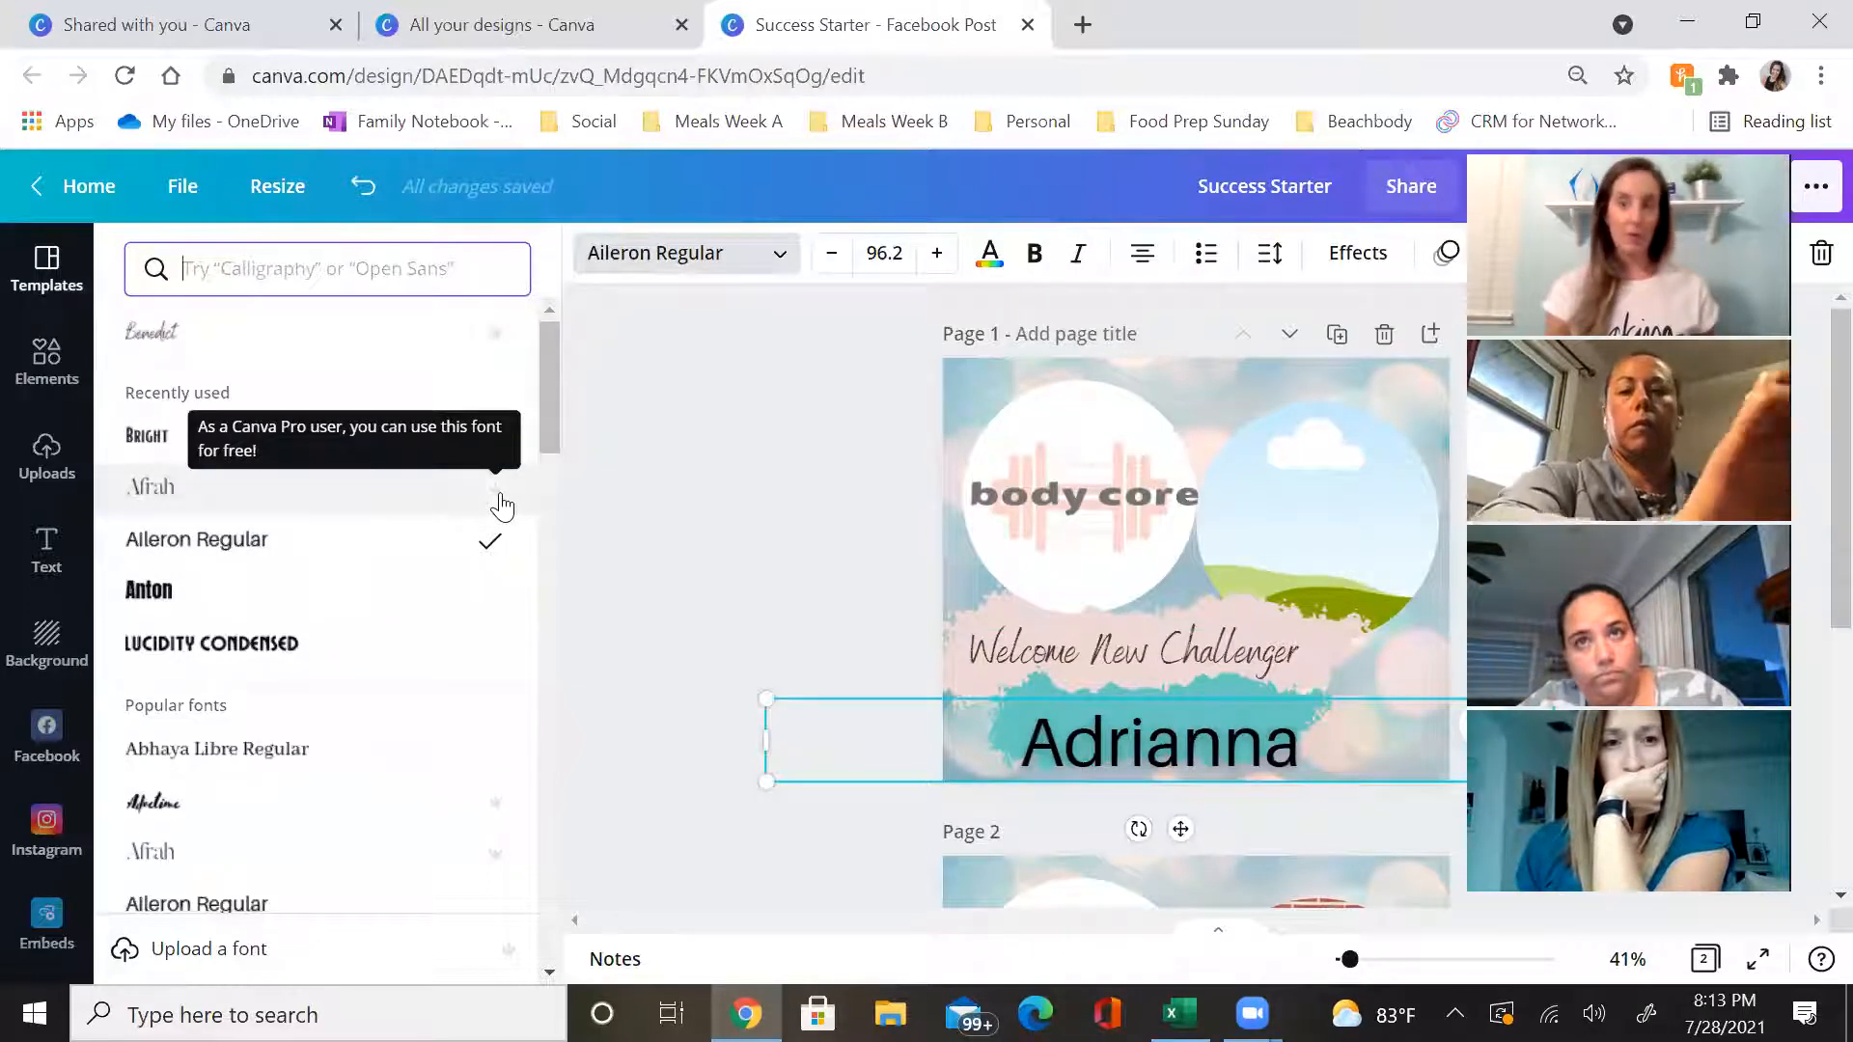
left_click(300, 452)
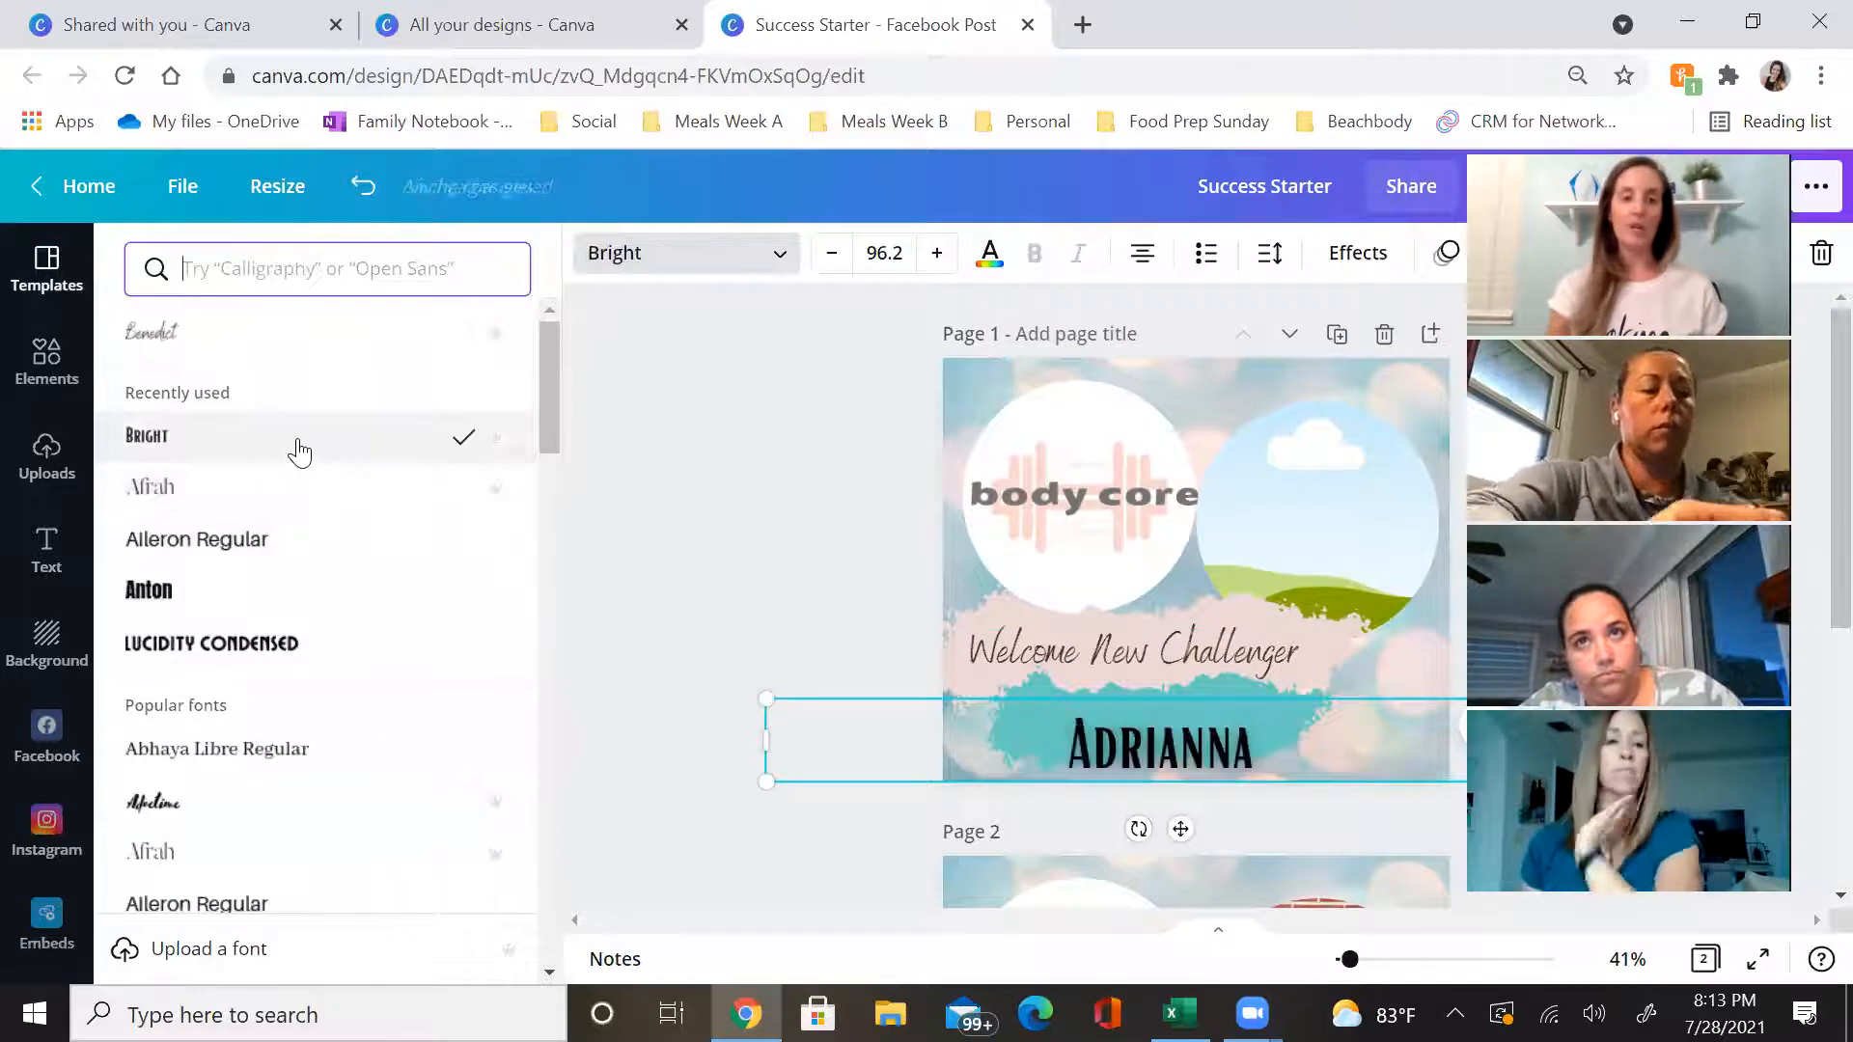
left_click(265, 347)
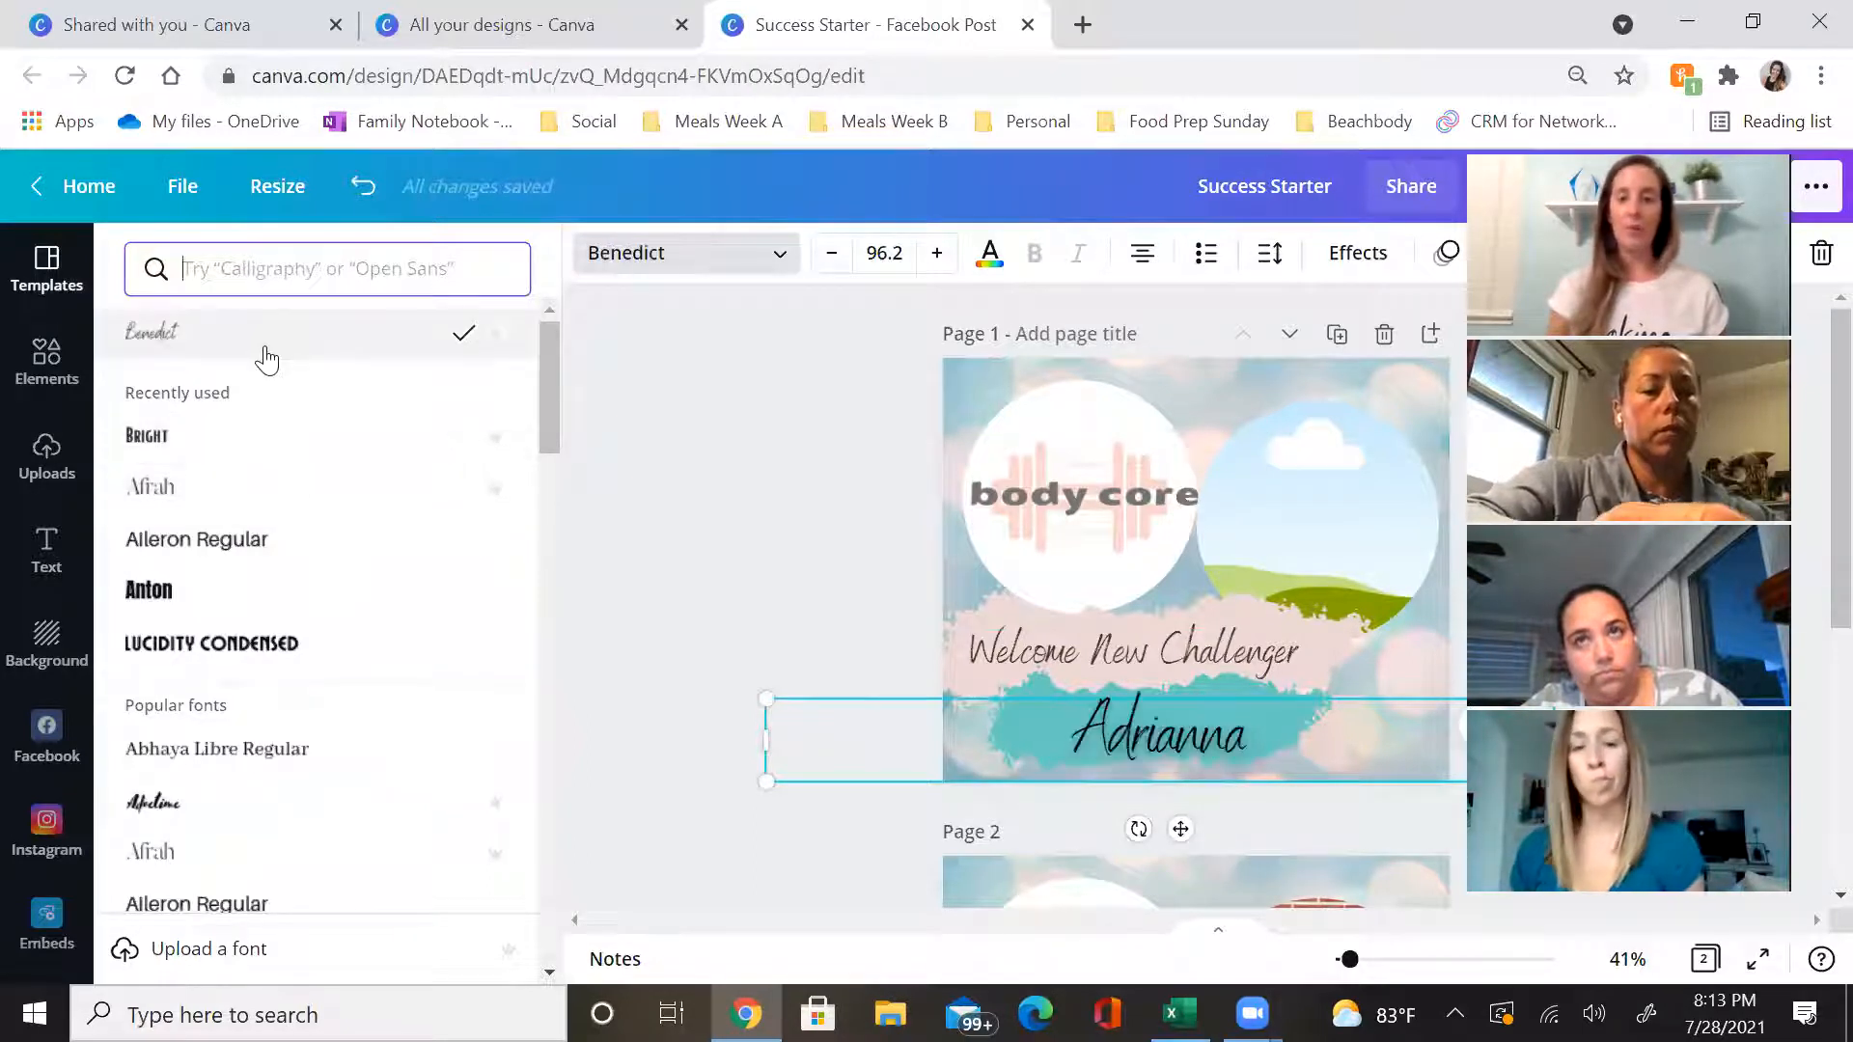
Close the font list and look over the coach welcome design on page 2 and the challenger design on page 1
key("Escape")
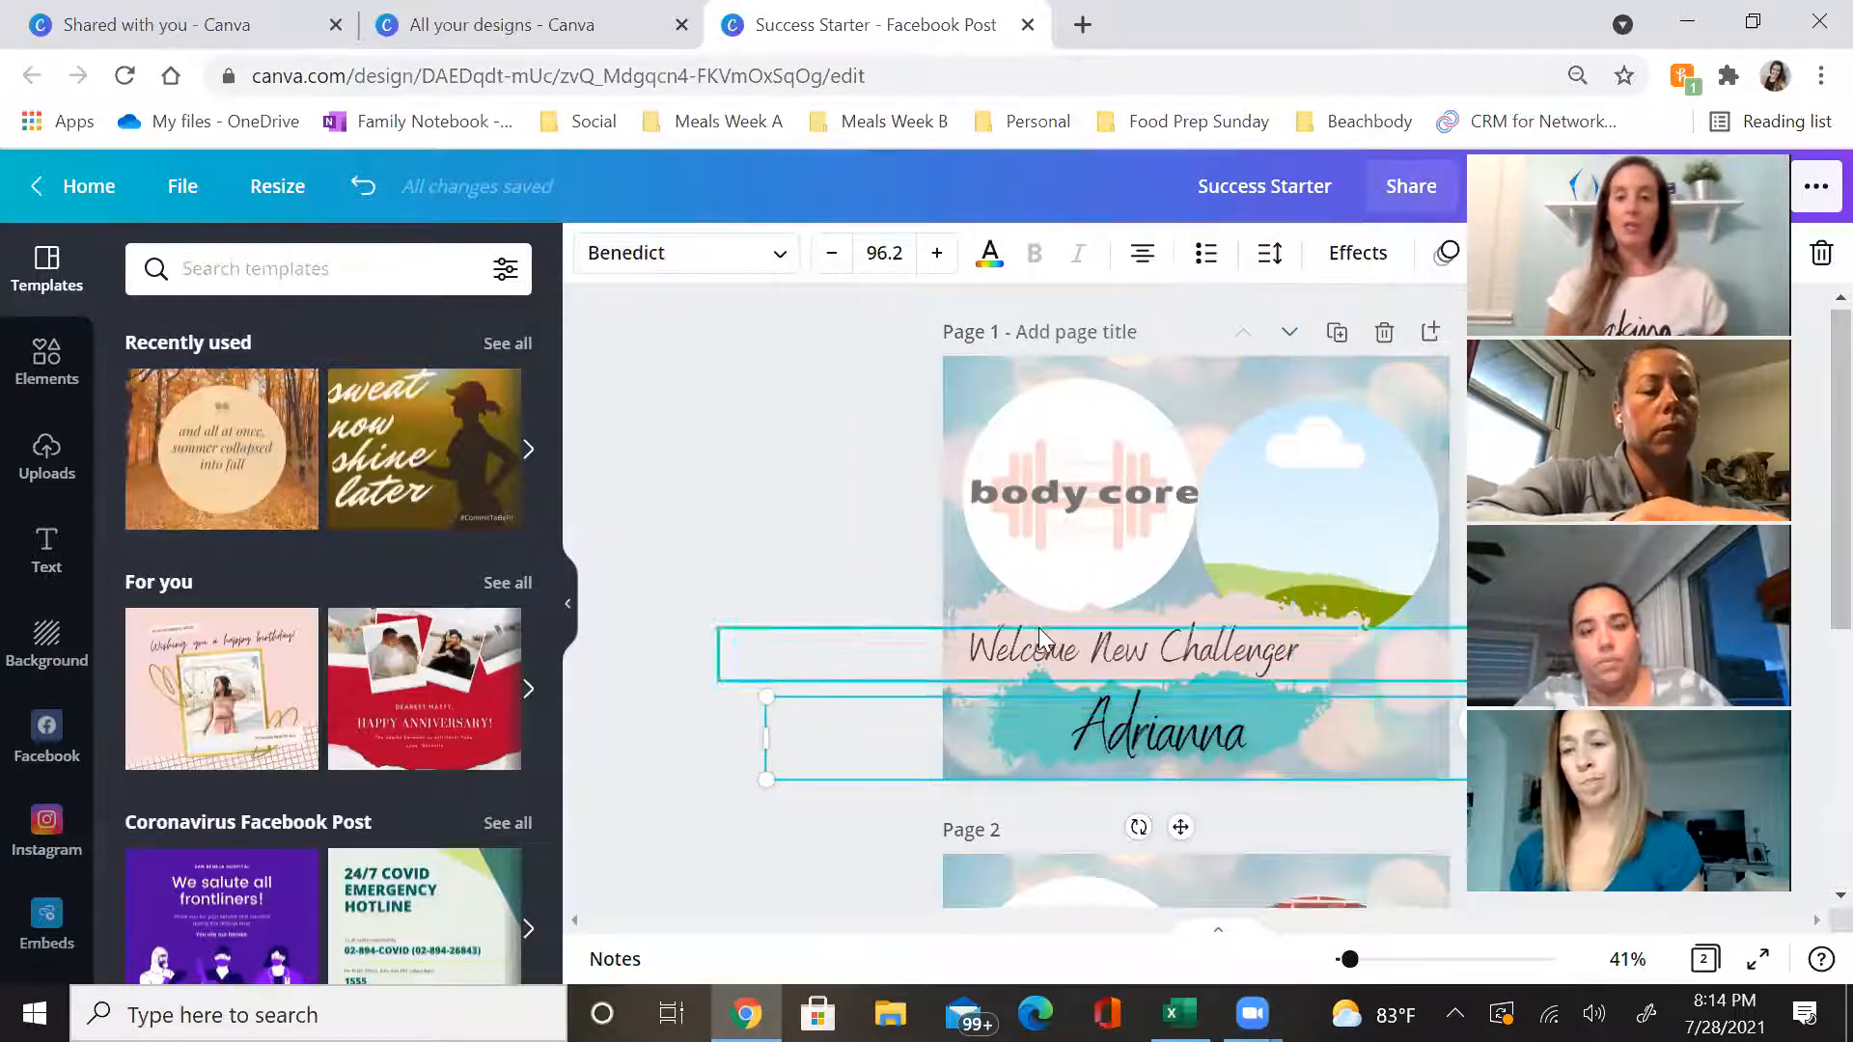
scroll(1158, 641, "down", 5)
scroll(1268, 651, "down", 1)
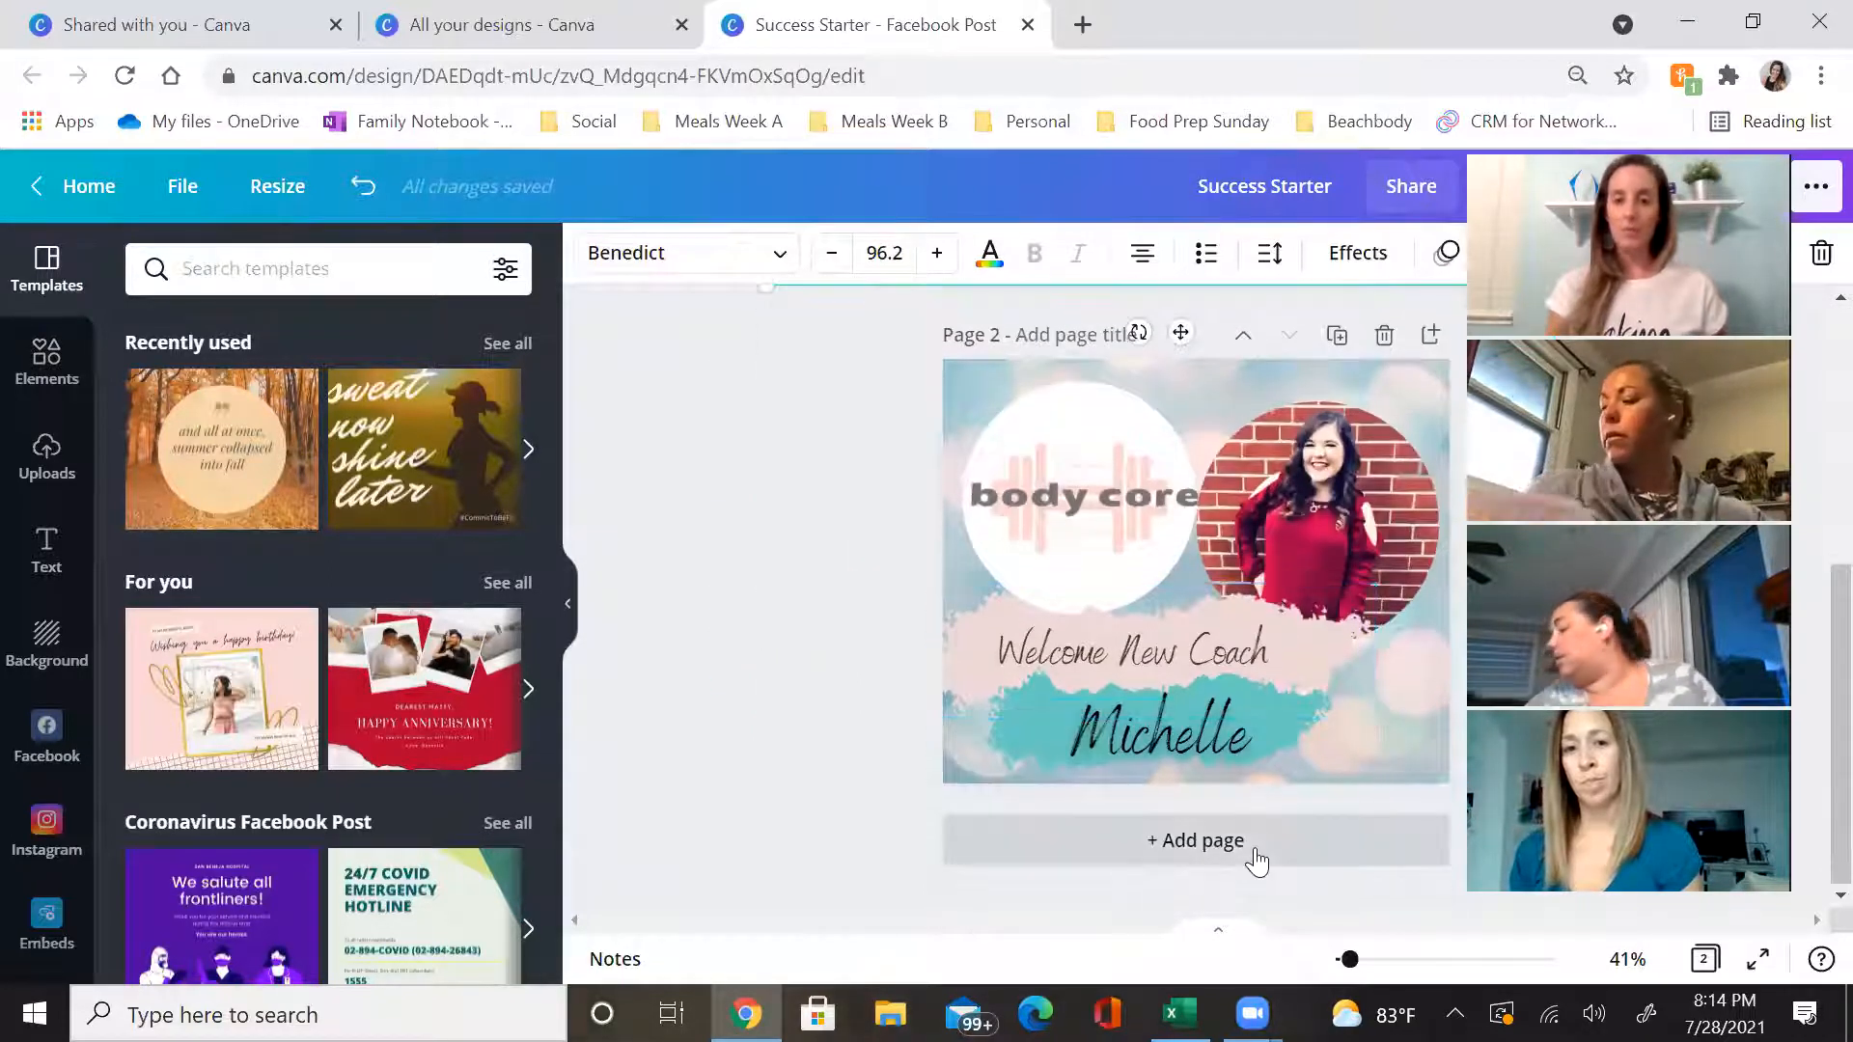
scroll(1385, 537, "up", 3)
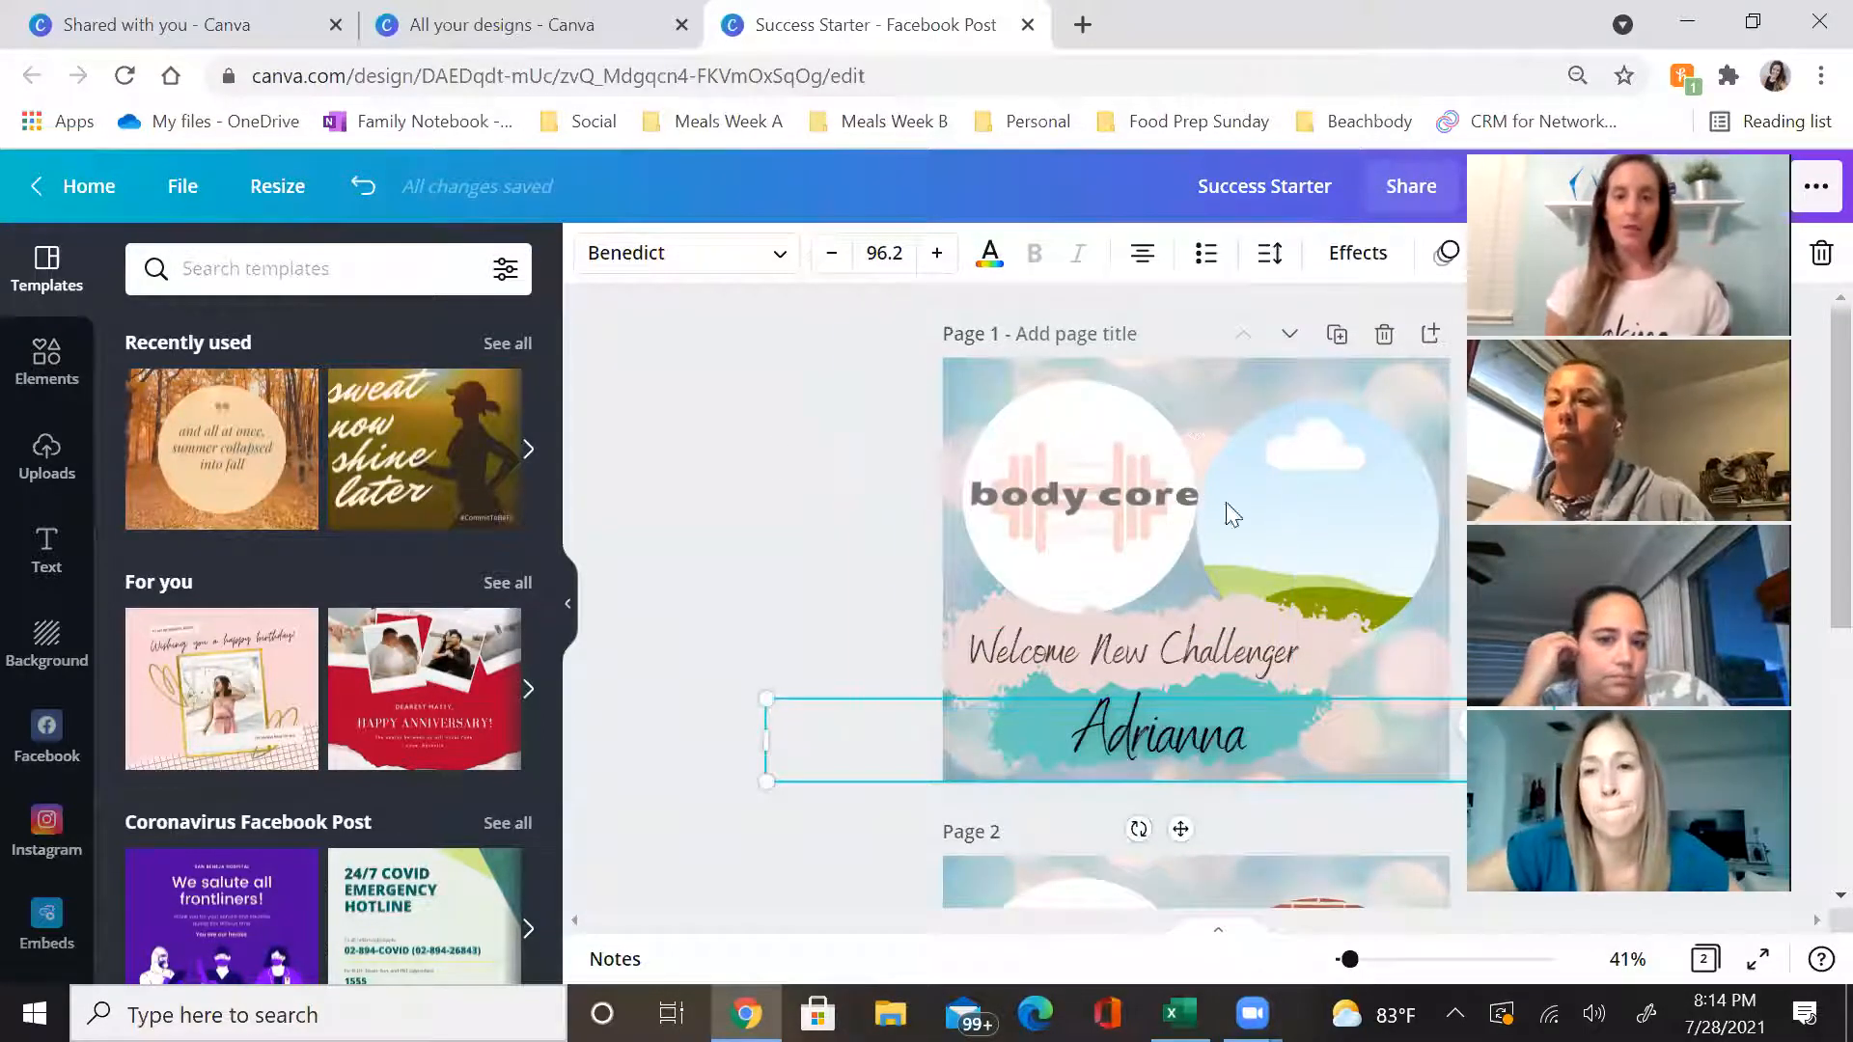
Go back to the all-designs page and create a blank Facebook Post from the Facebook Posts template category
left_click(550, 18)
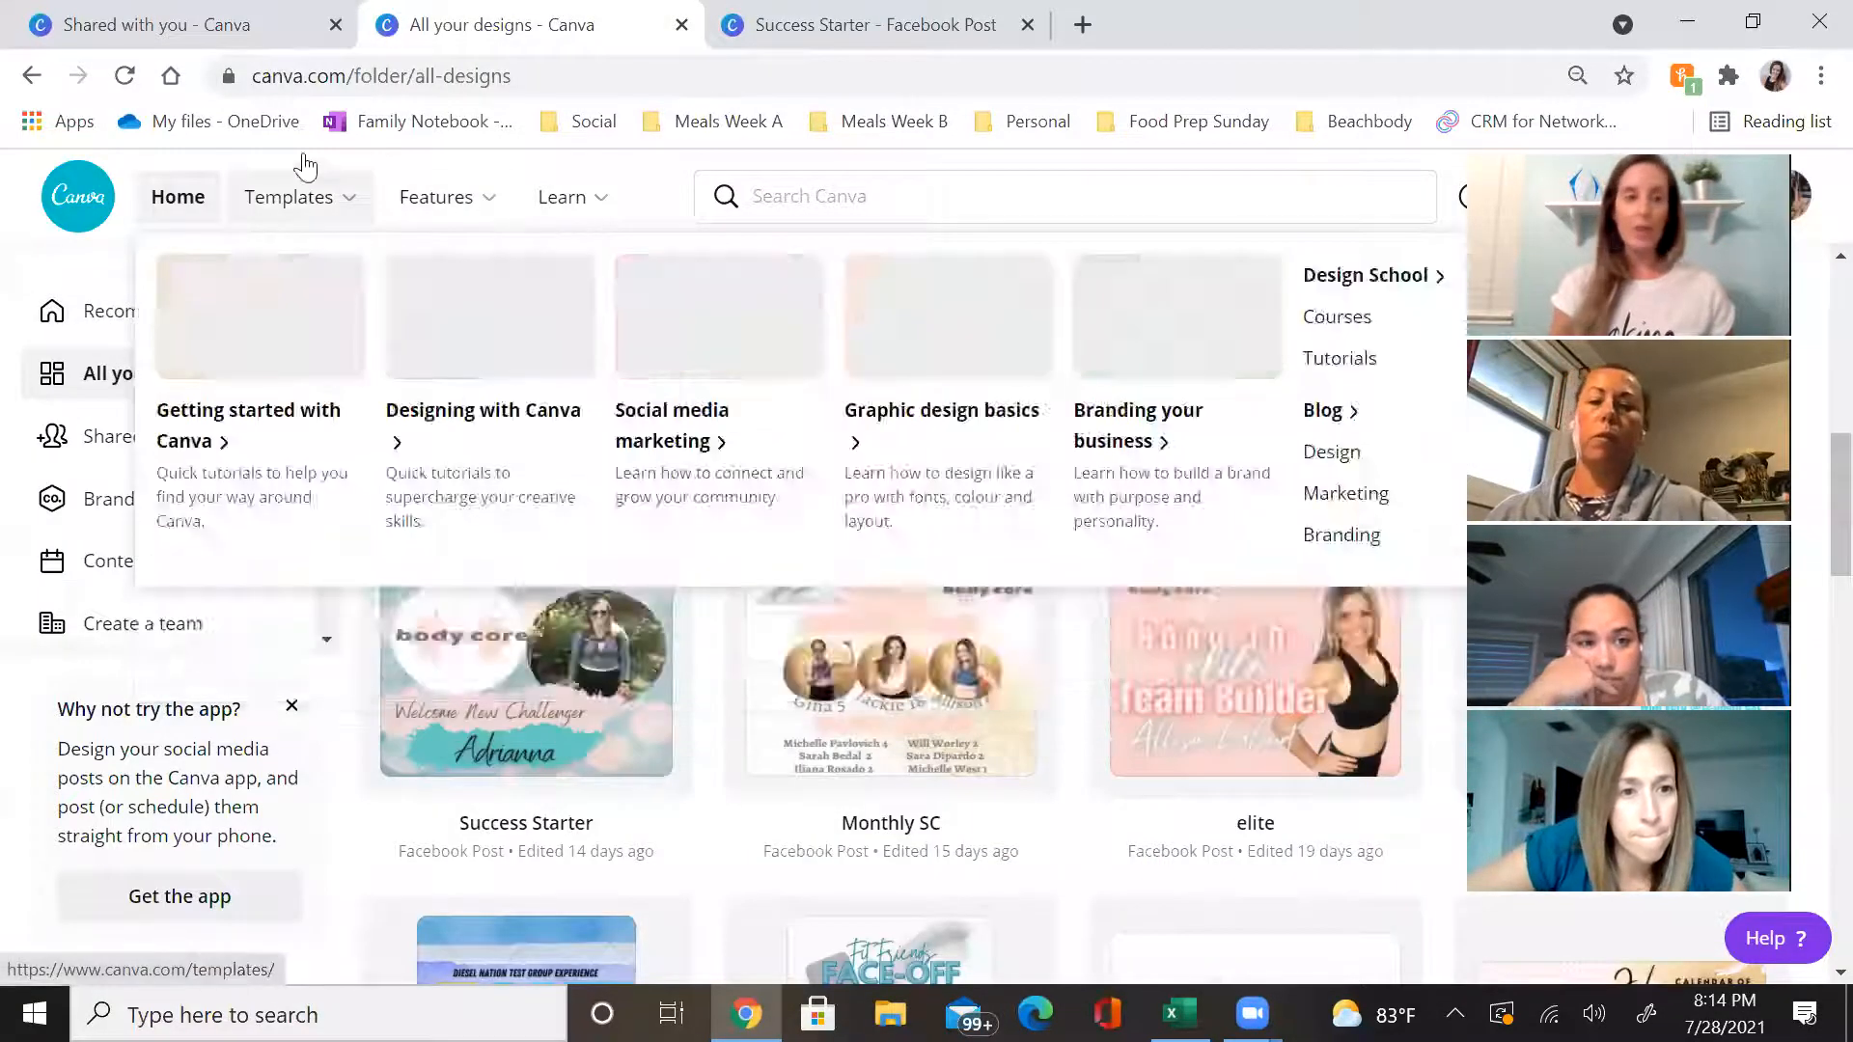
mouse_move(307, 196)
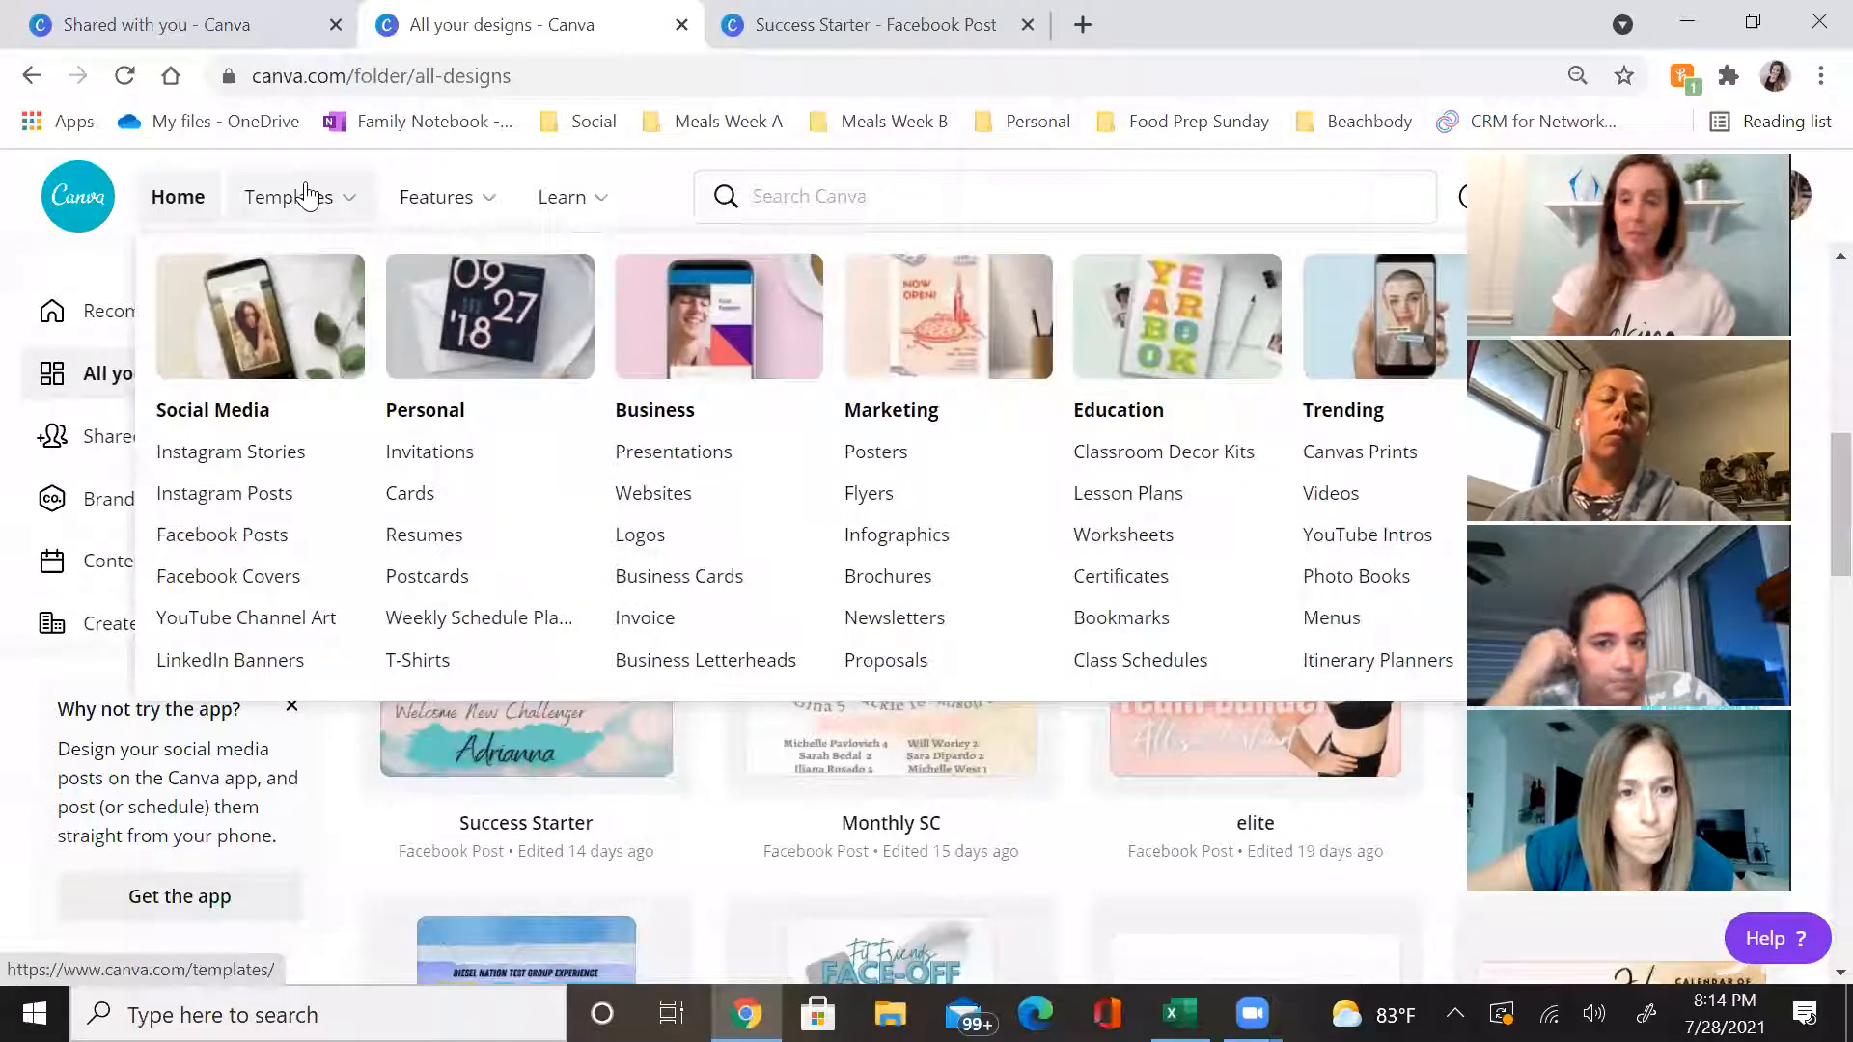
left_click(264, 542)
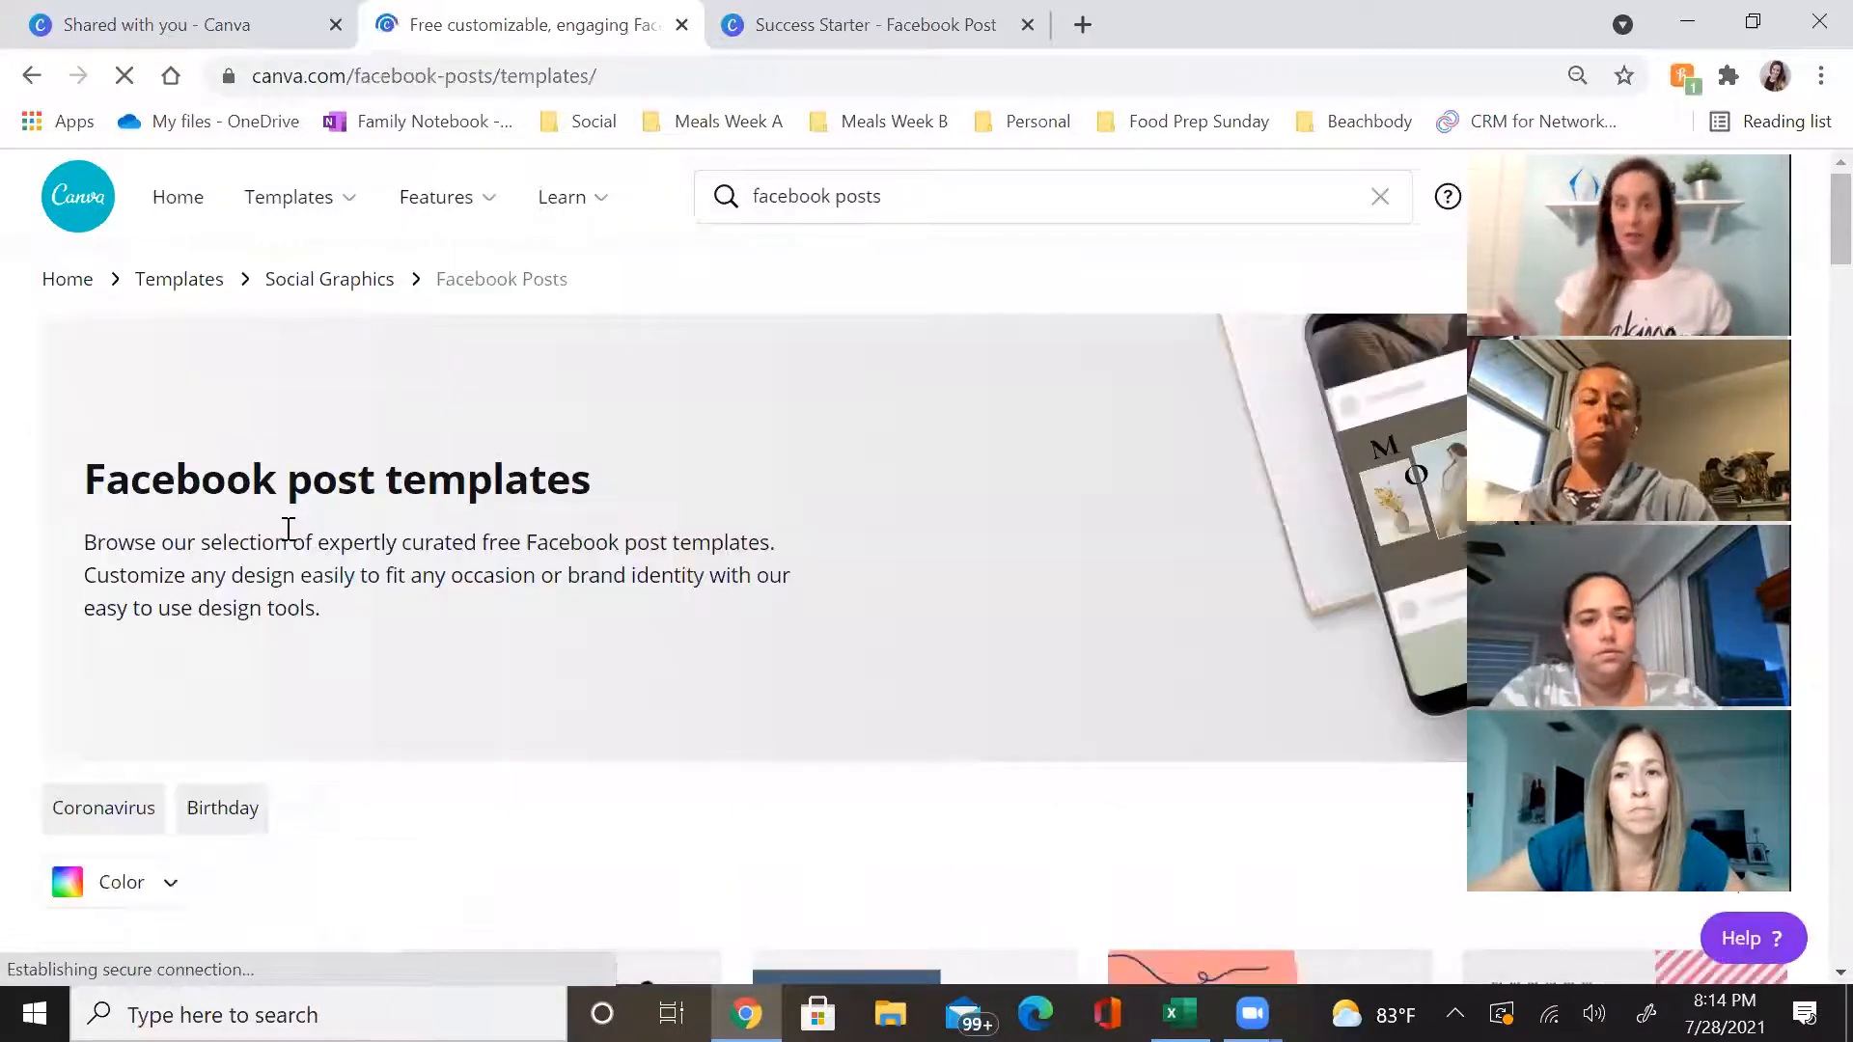
scroll(488, 484, "down", 5)
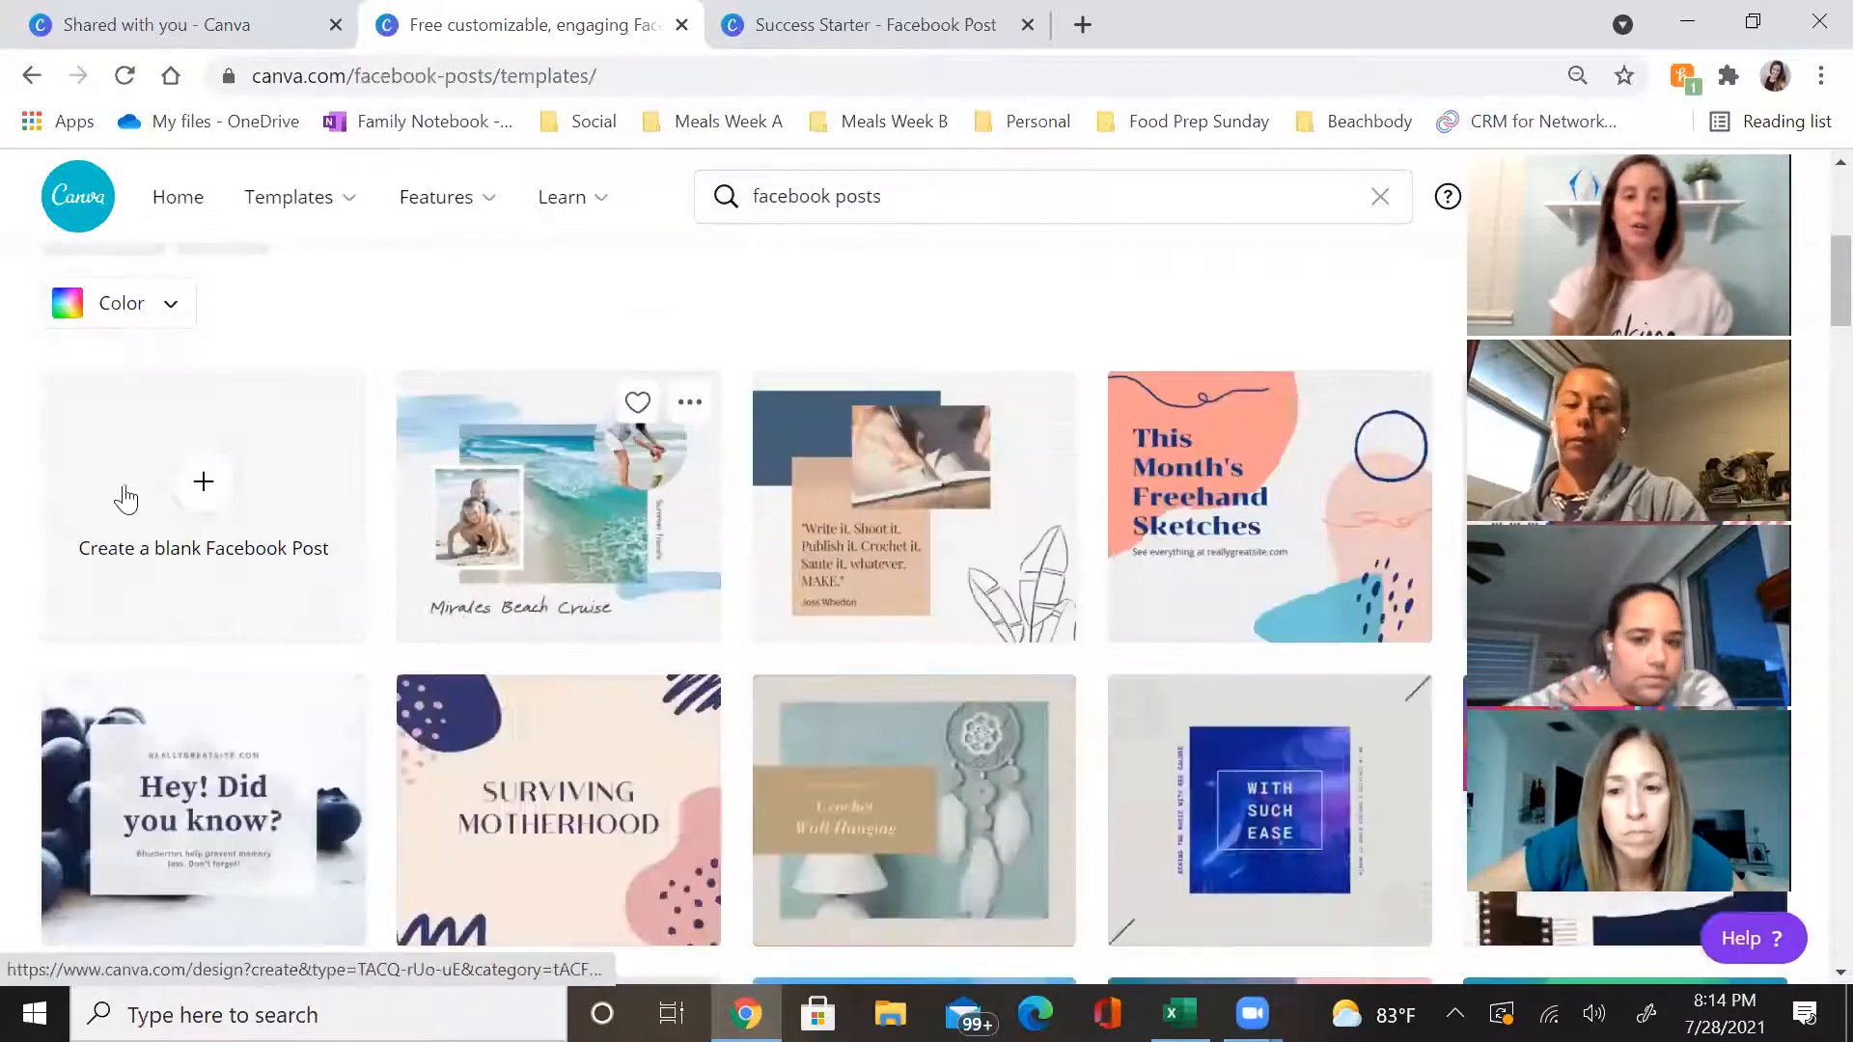
left_click(186, 501)
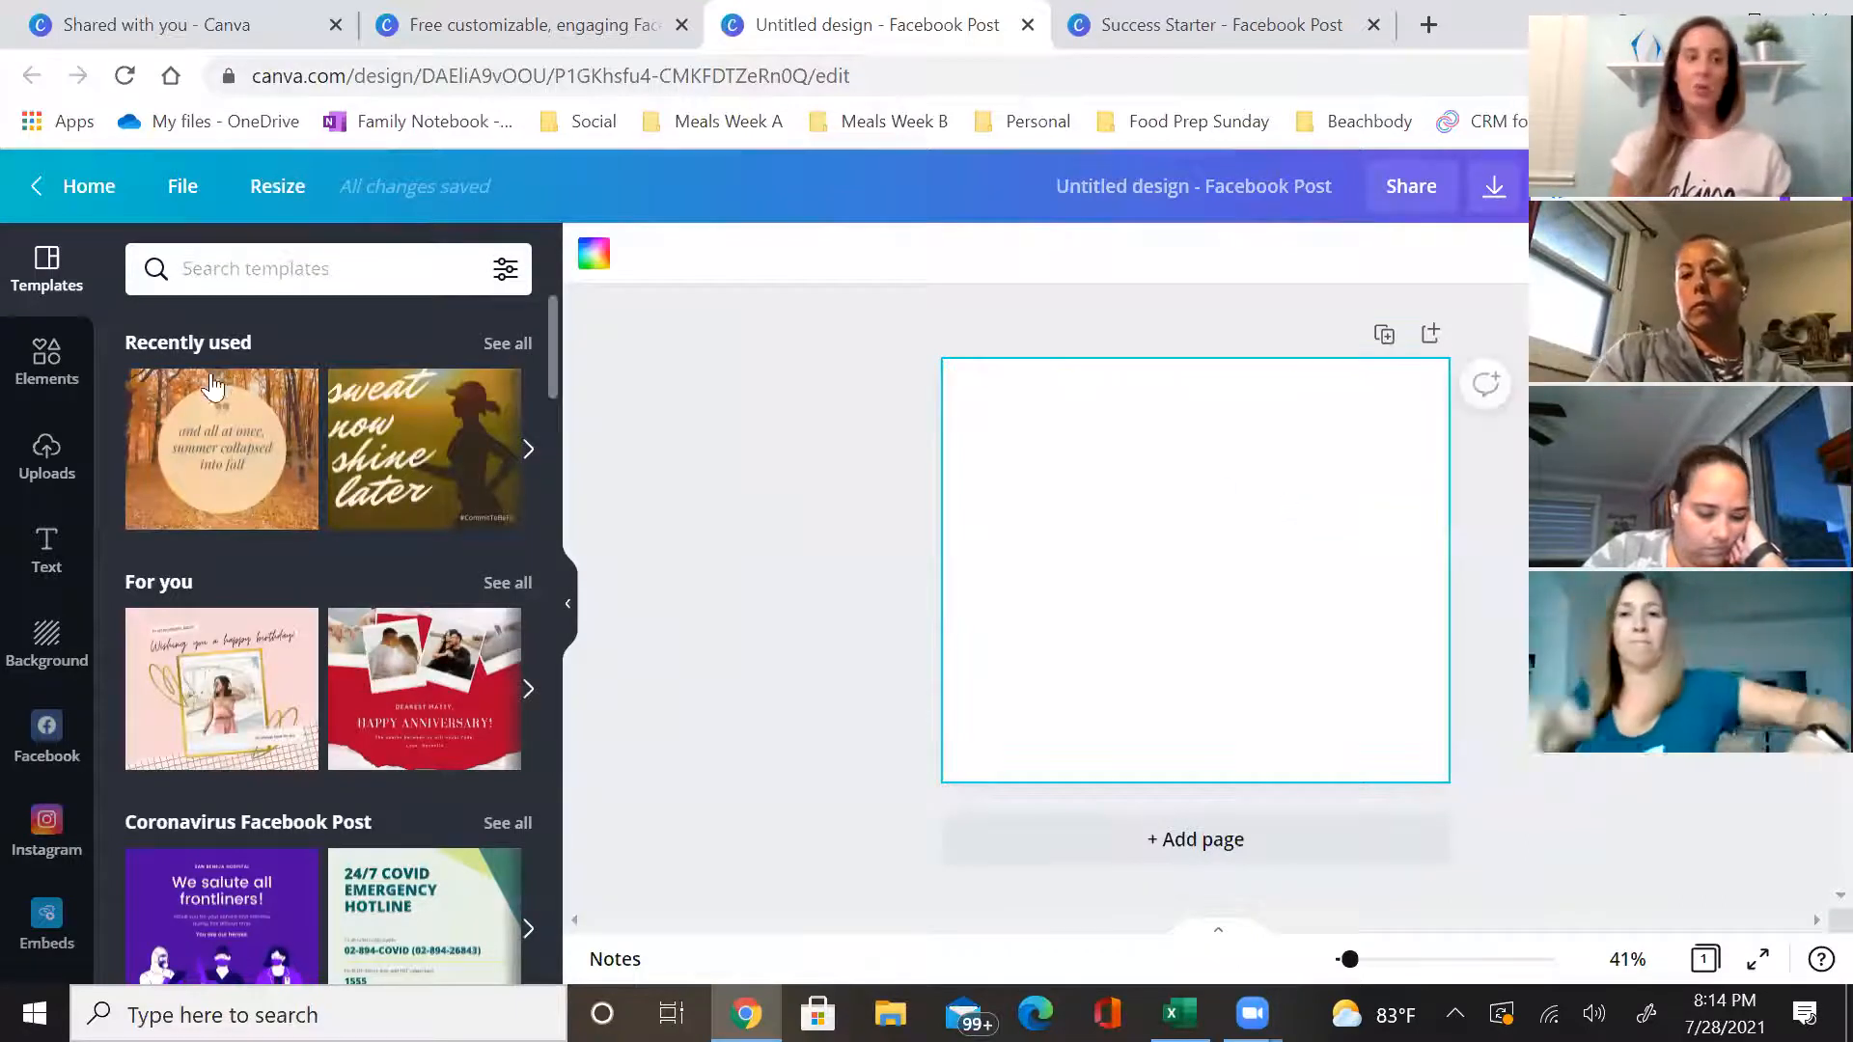
Apply the Wholesome Breakfast template from the Food Facebook Post collection and try selecting its heading, photo and "Ideas Under 500 cal" banner
scroll(352, 529, "down", 3)
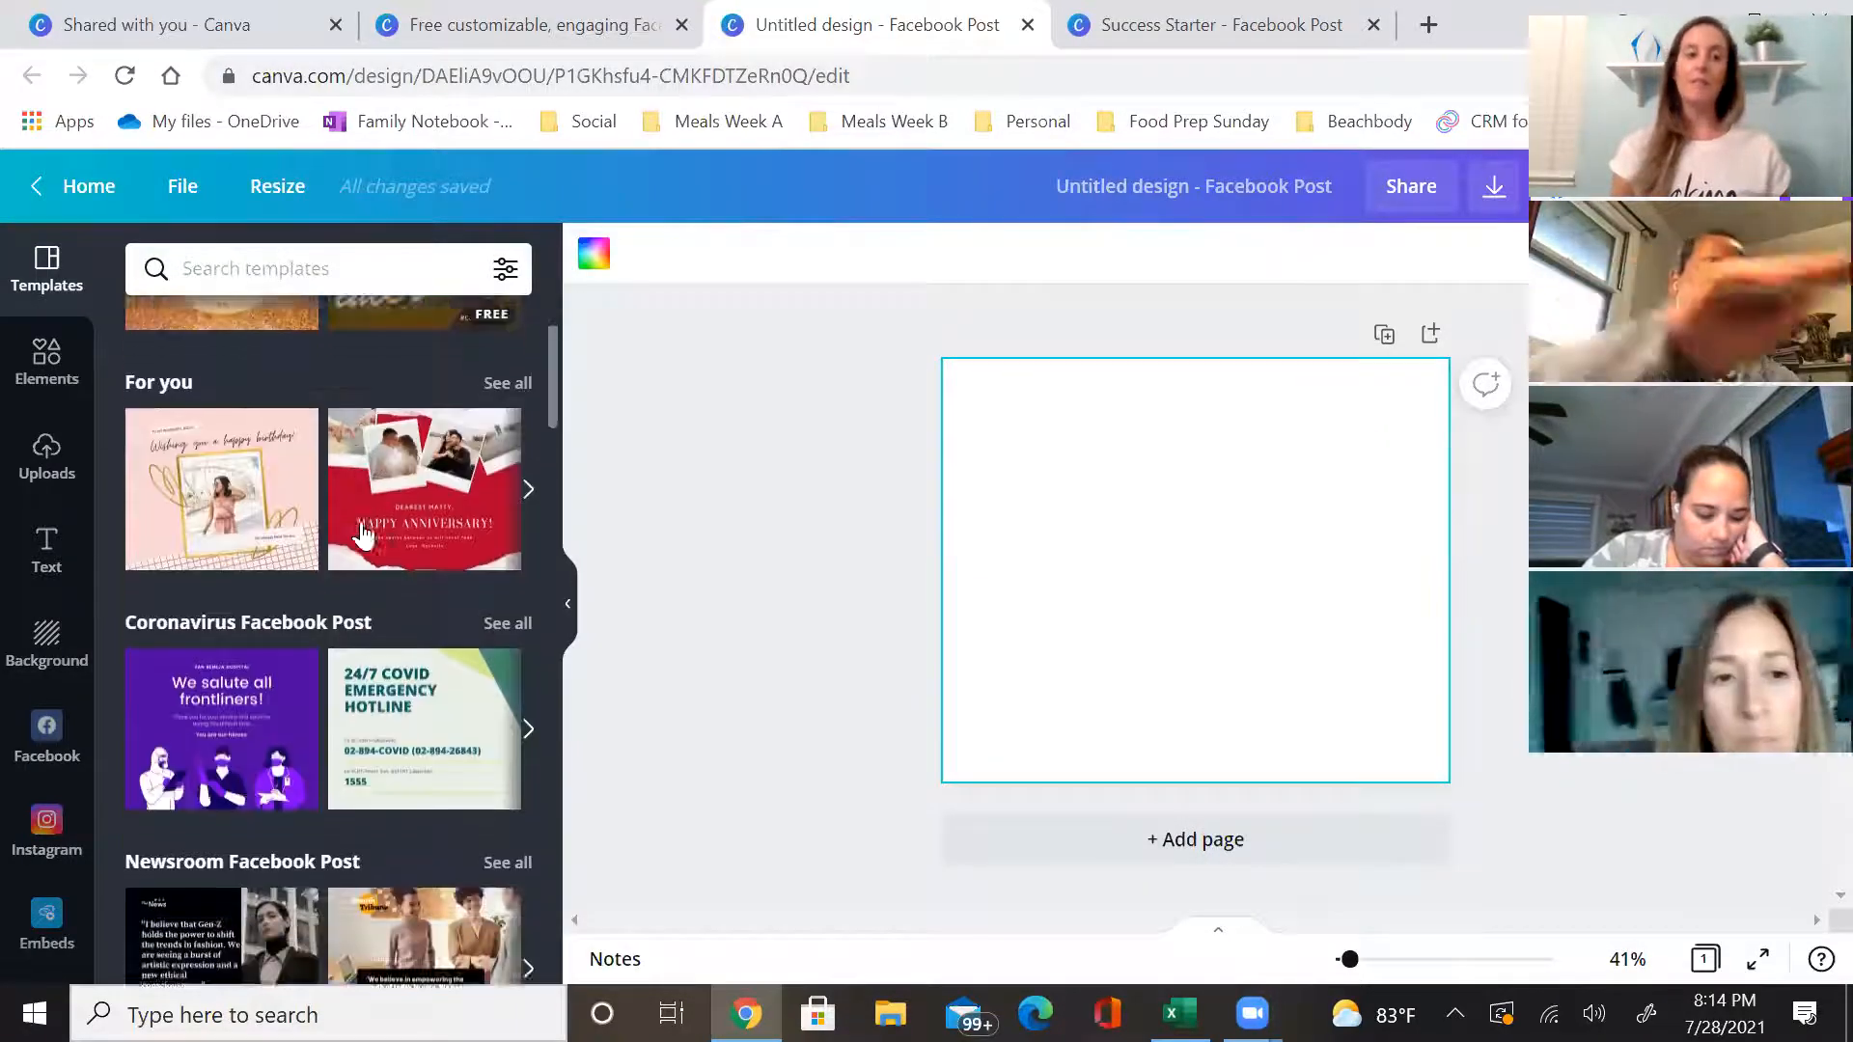
scroll(362, 530, "down", 1)
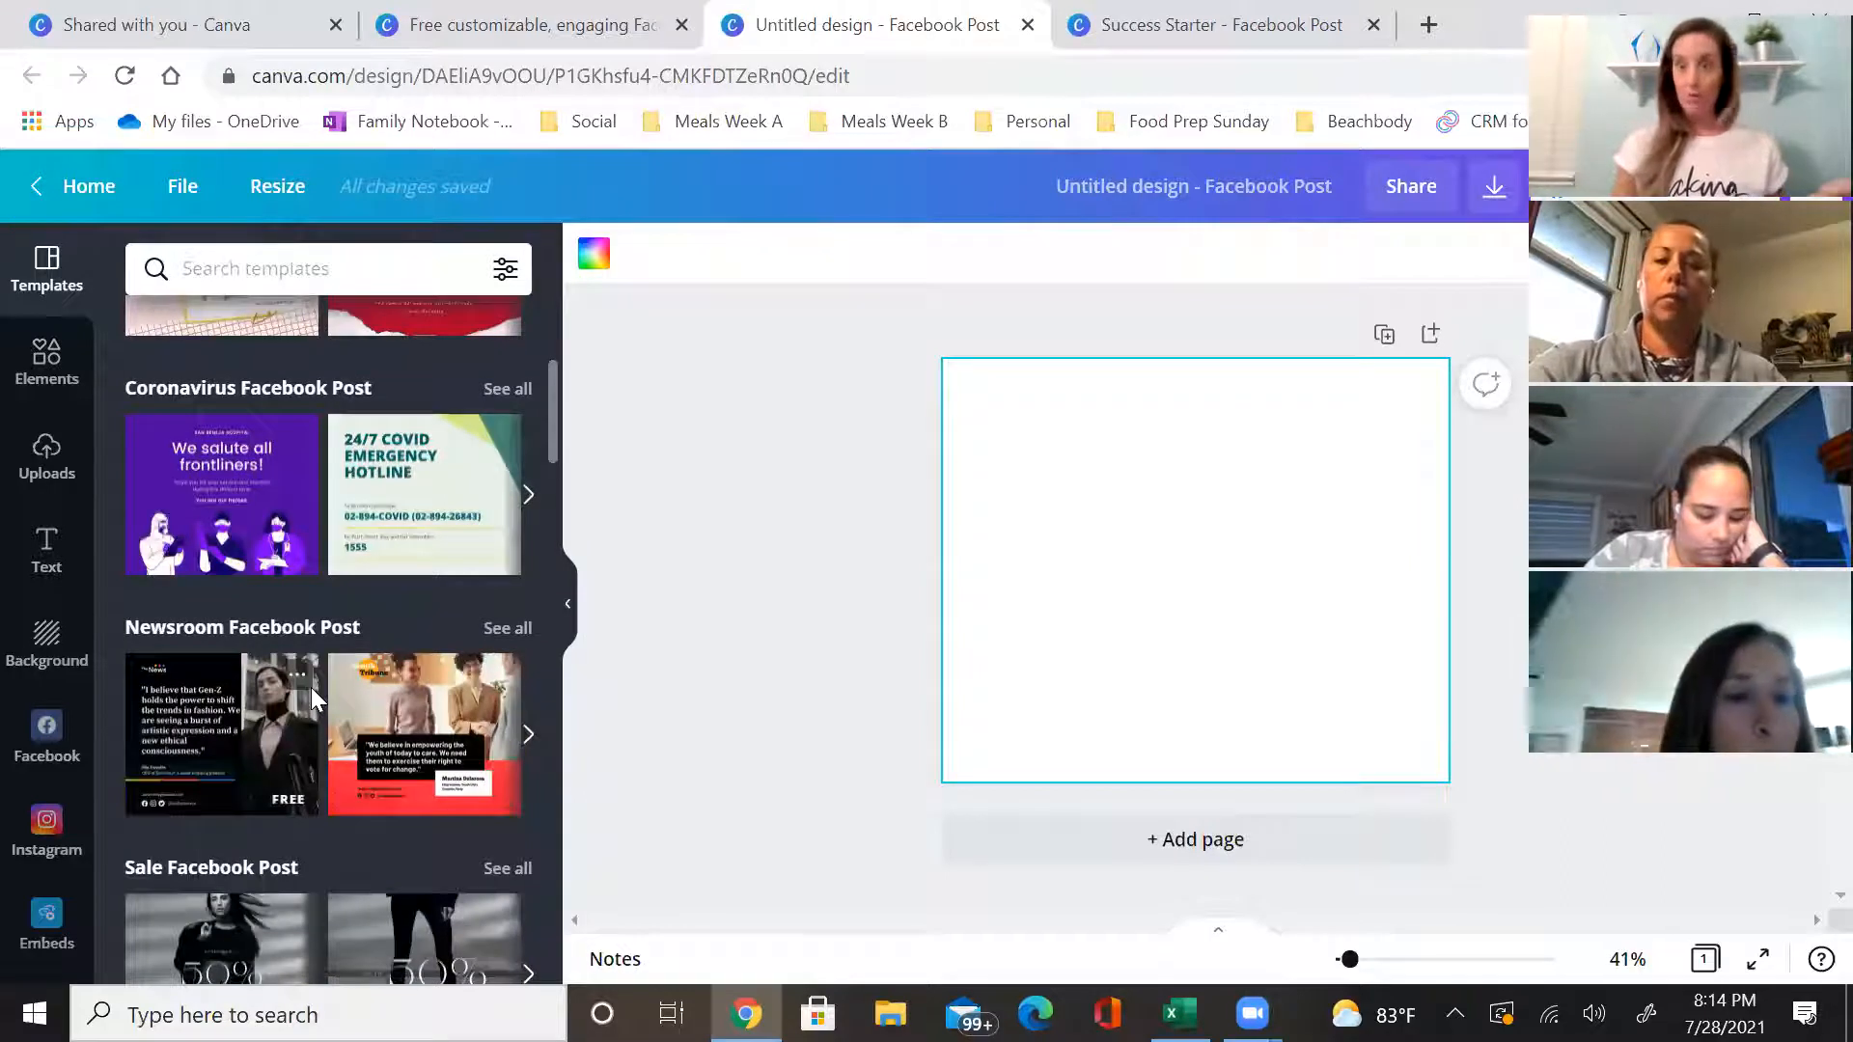
scroll(311, 687, "down", 5)
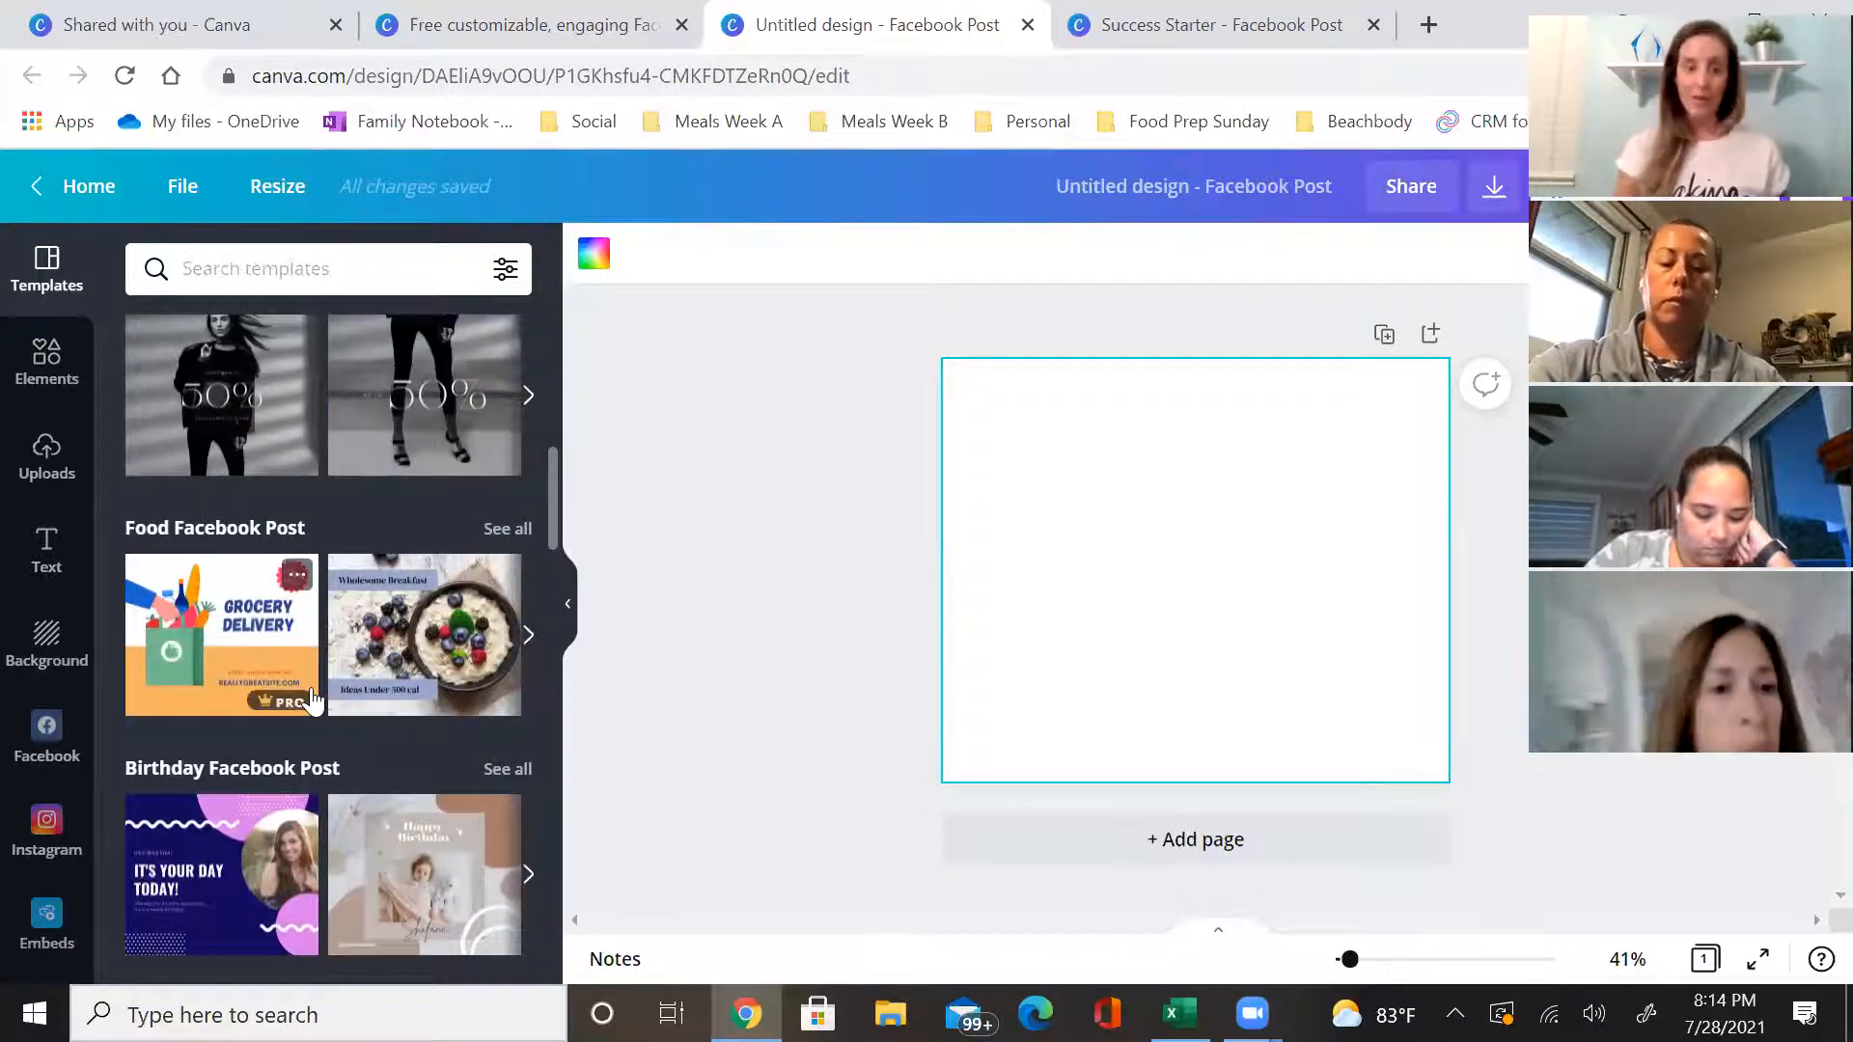
left_click(437, 659)
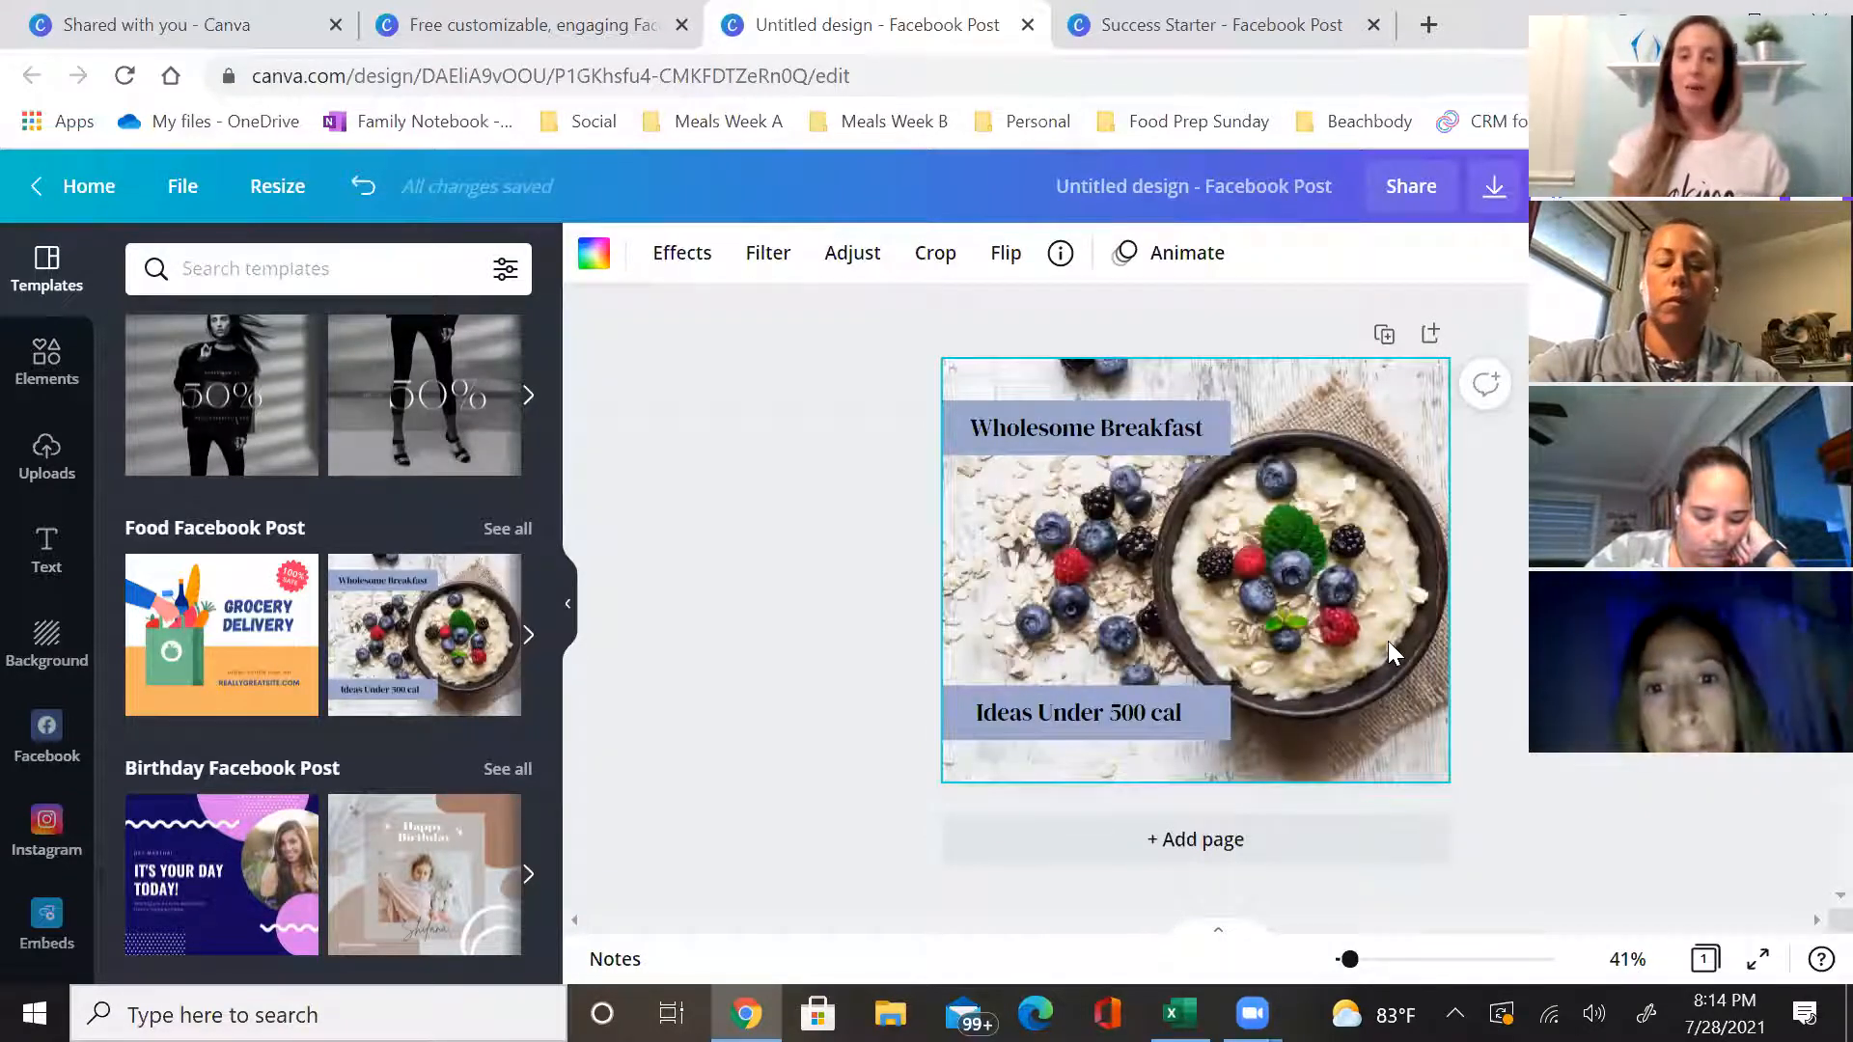
left_click(1131, 435)
left_click(1064, 565)
left_click(1044, 727)
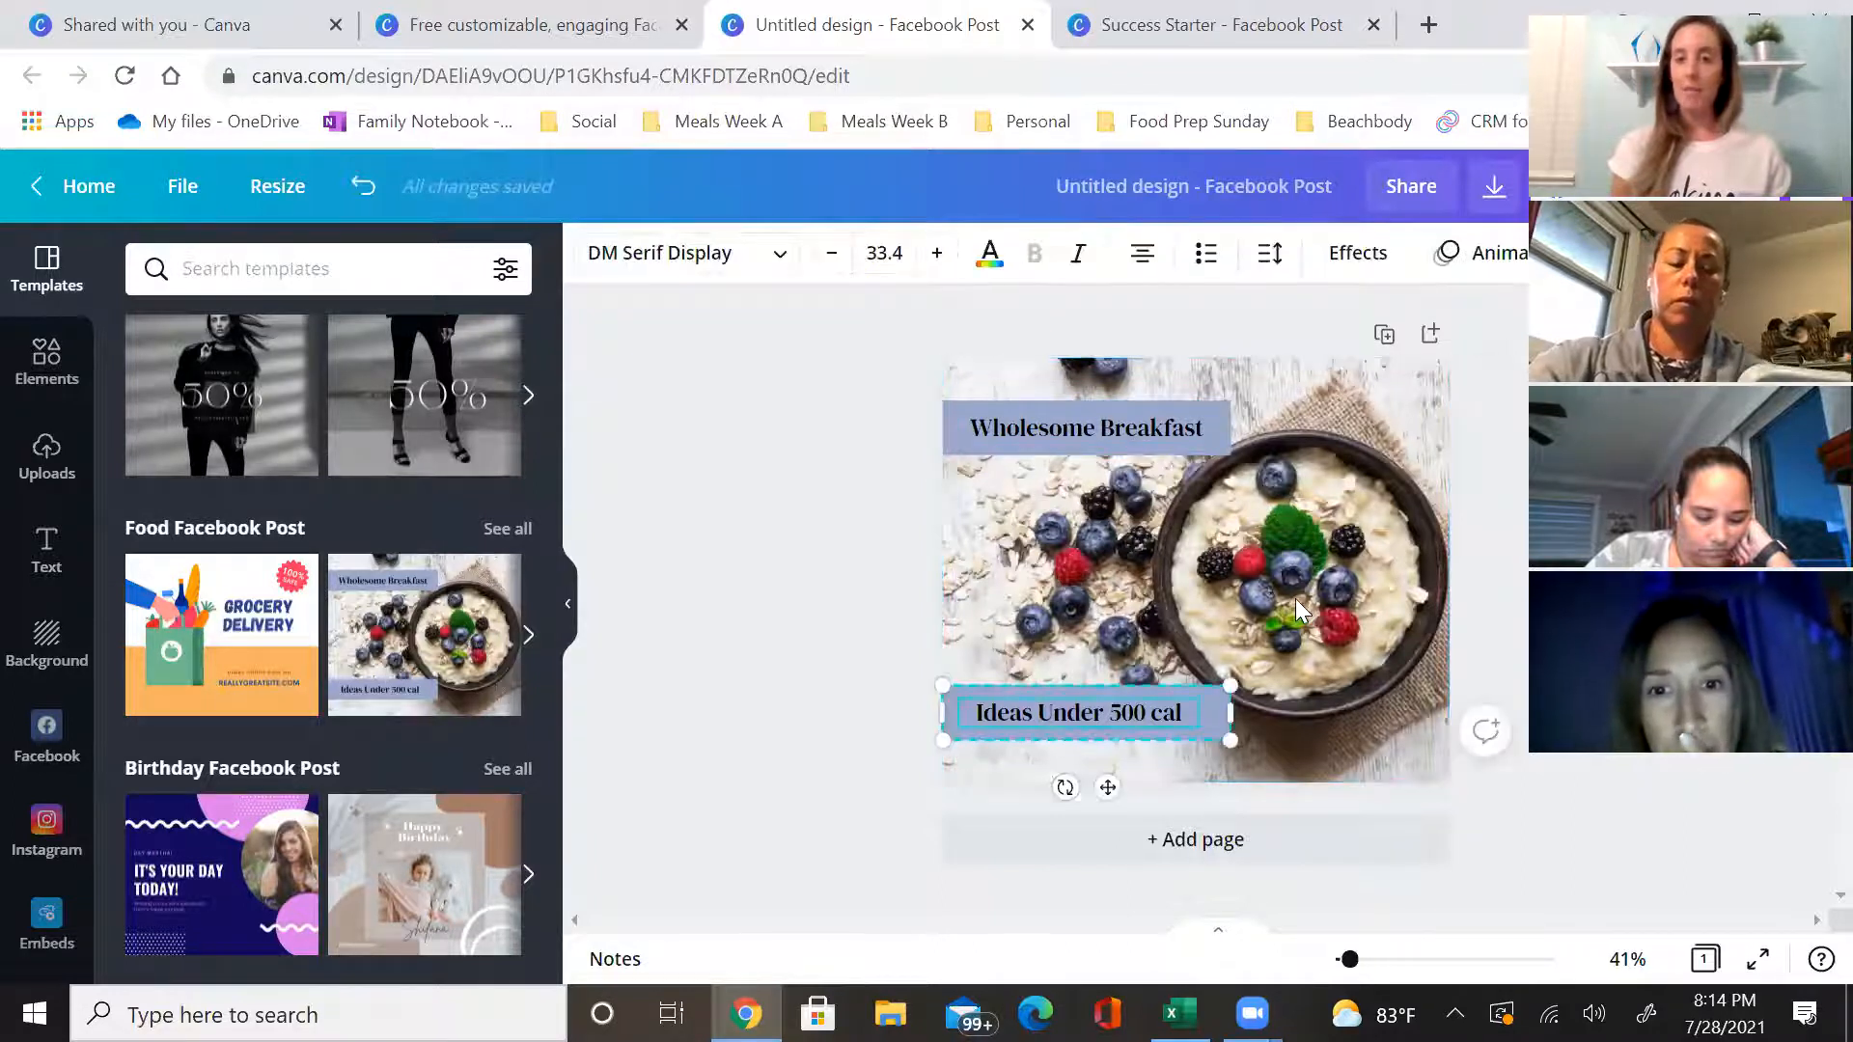
key("Escape")
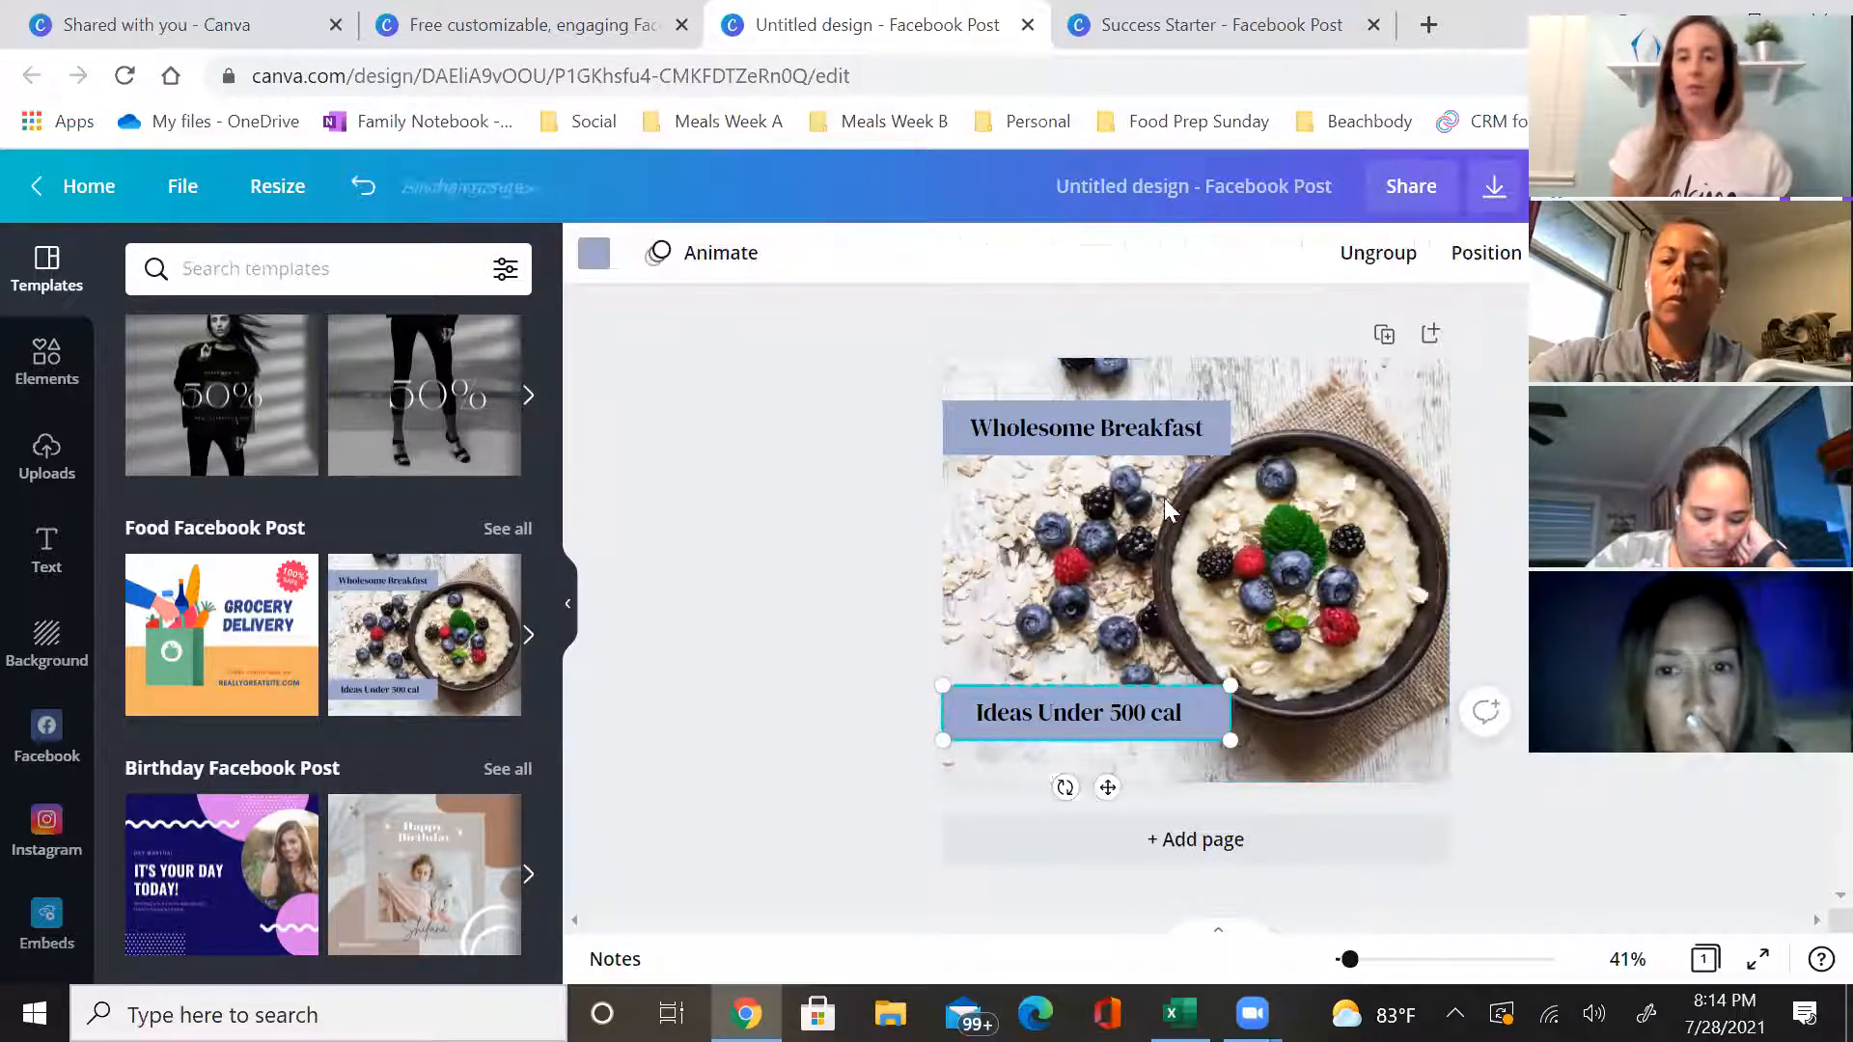
Try dark brown, dark red and purple as the fill colour of the Wholesome Breakfast banner
left_click(1185, 446)
left_click(594, 255)
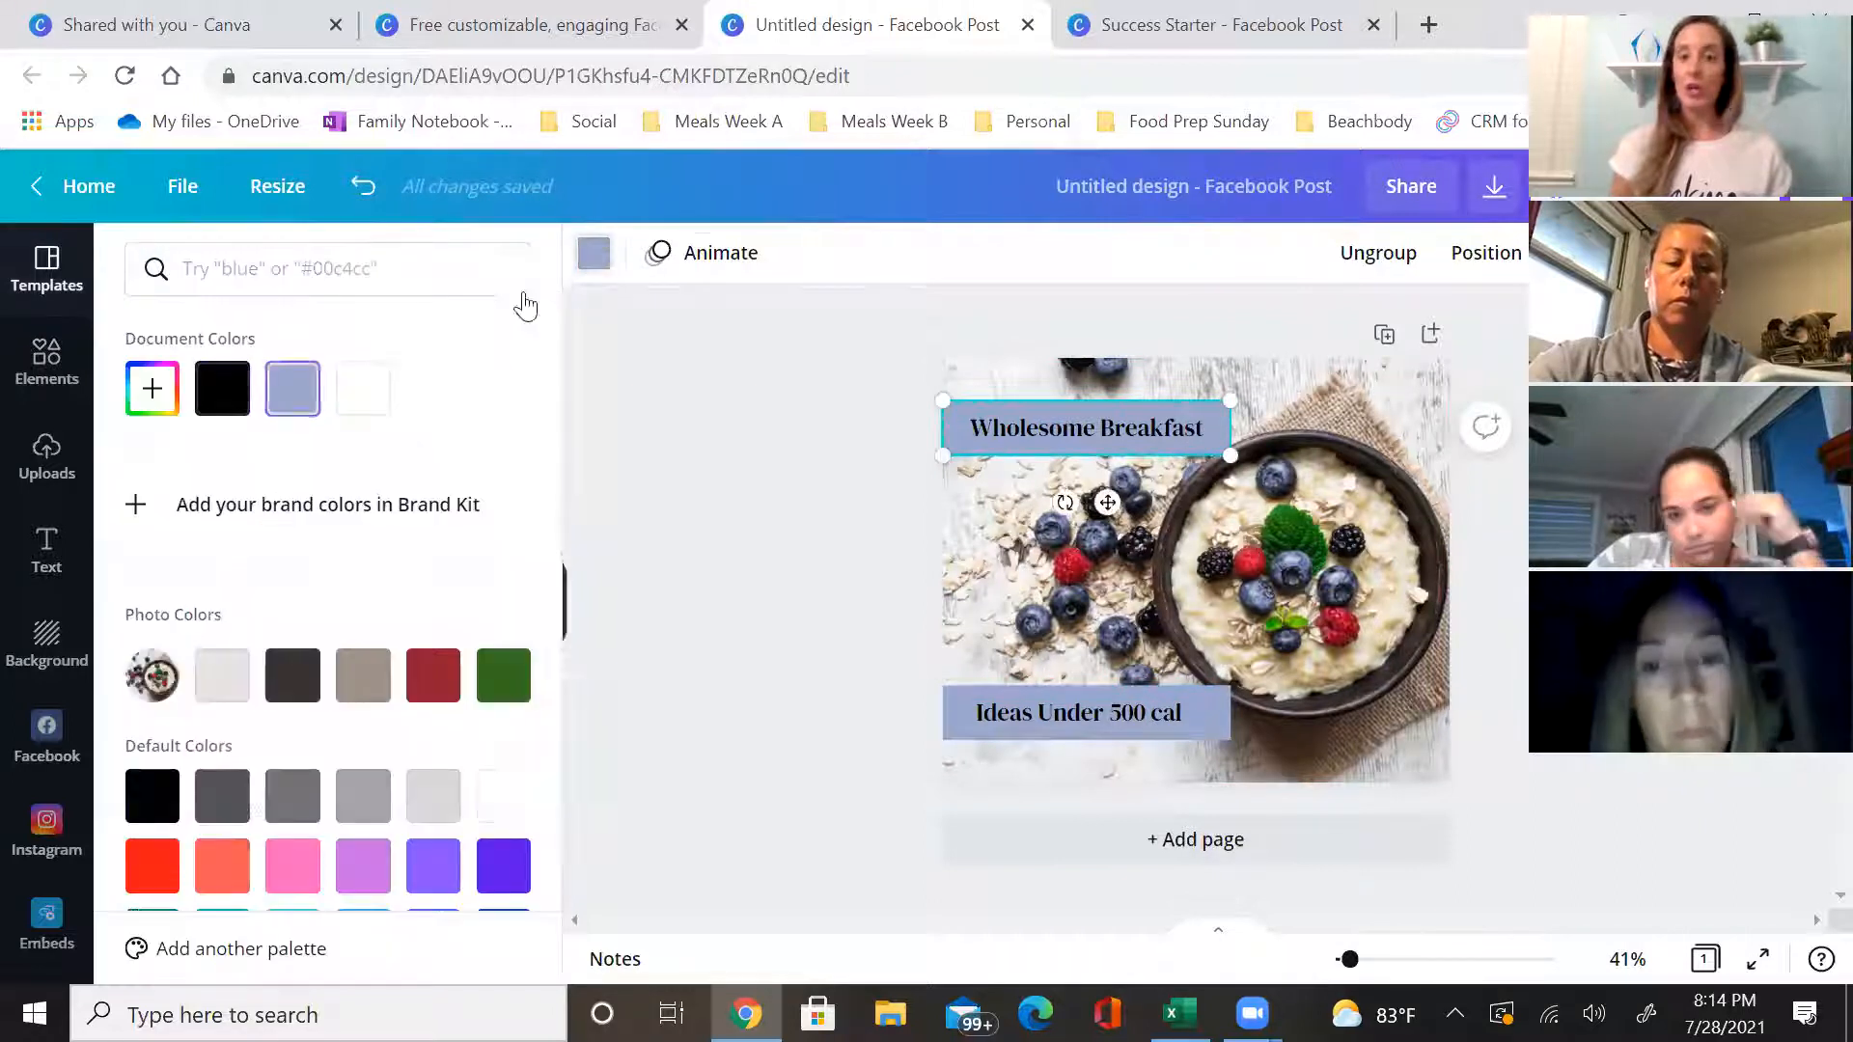
left_click(293, 674)
left_click(432, 675)
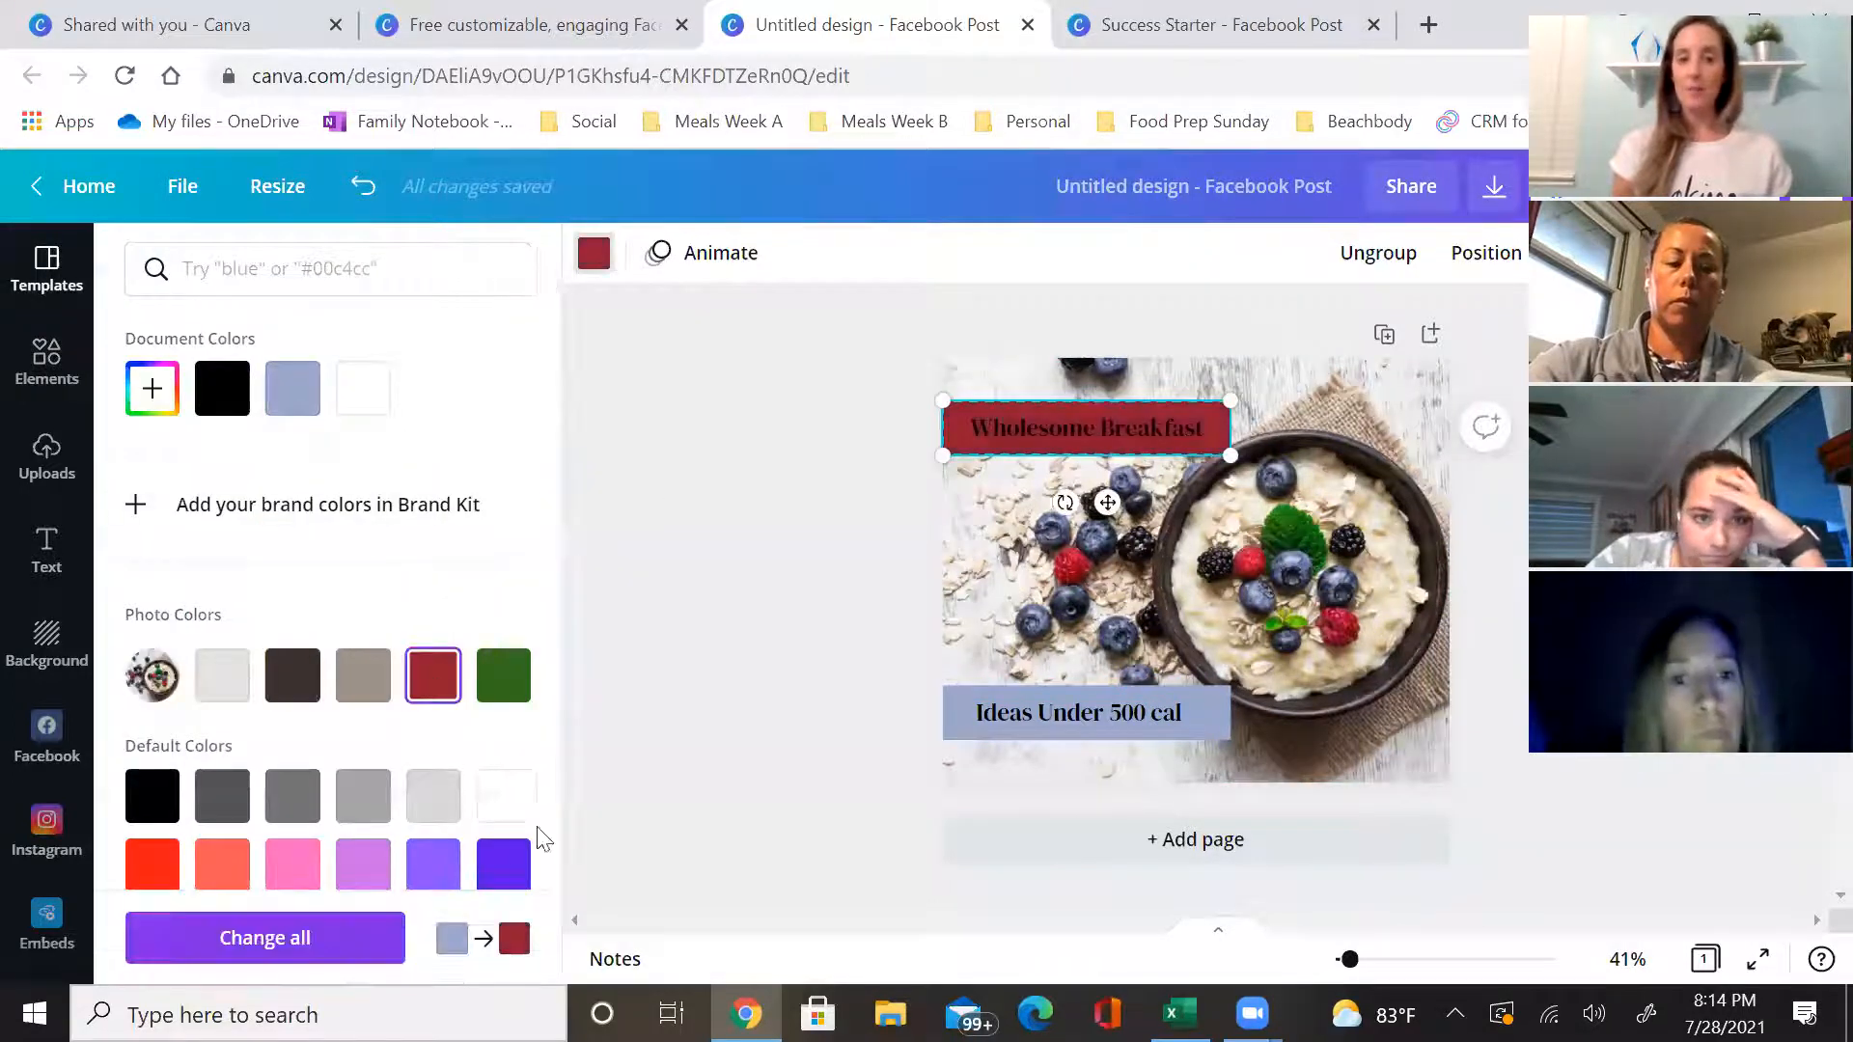
left_click(429, 861)
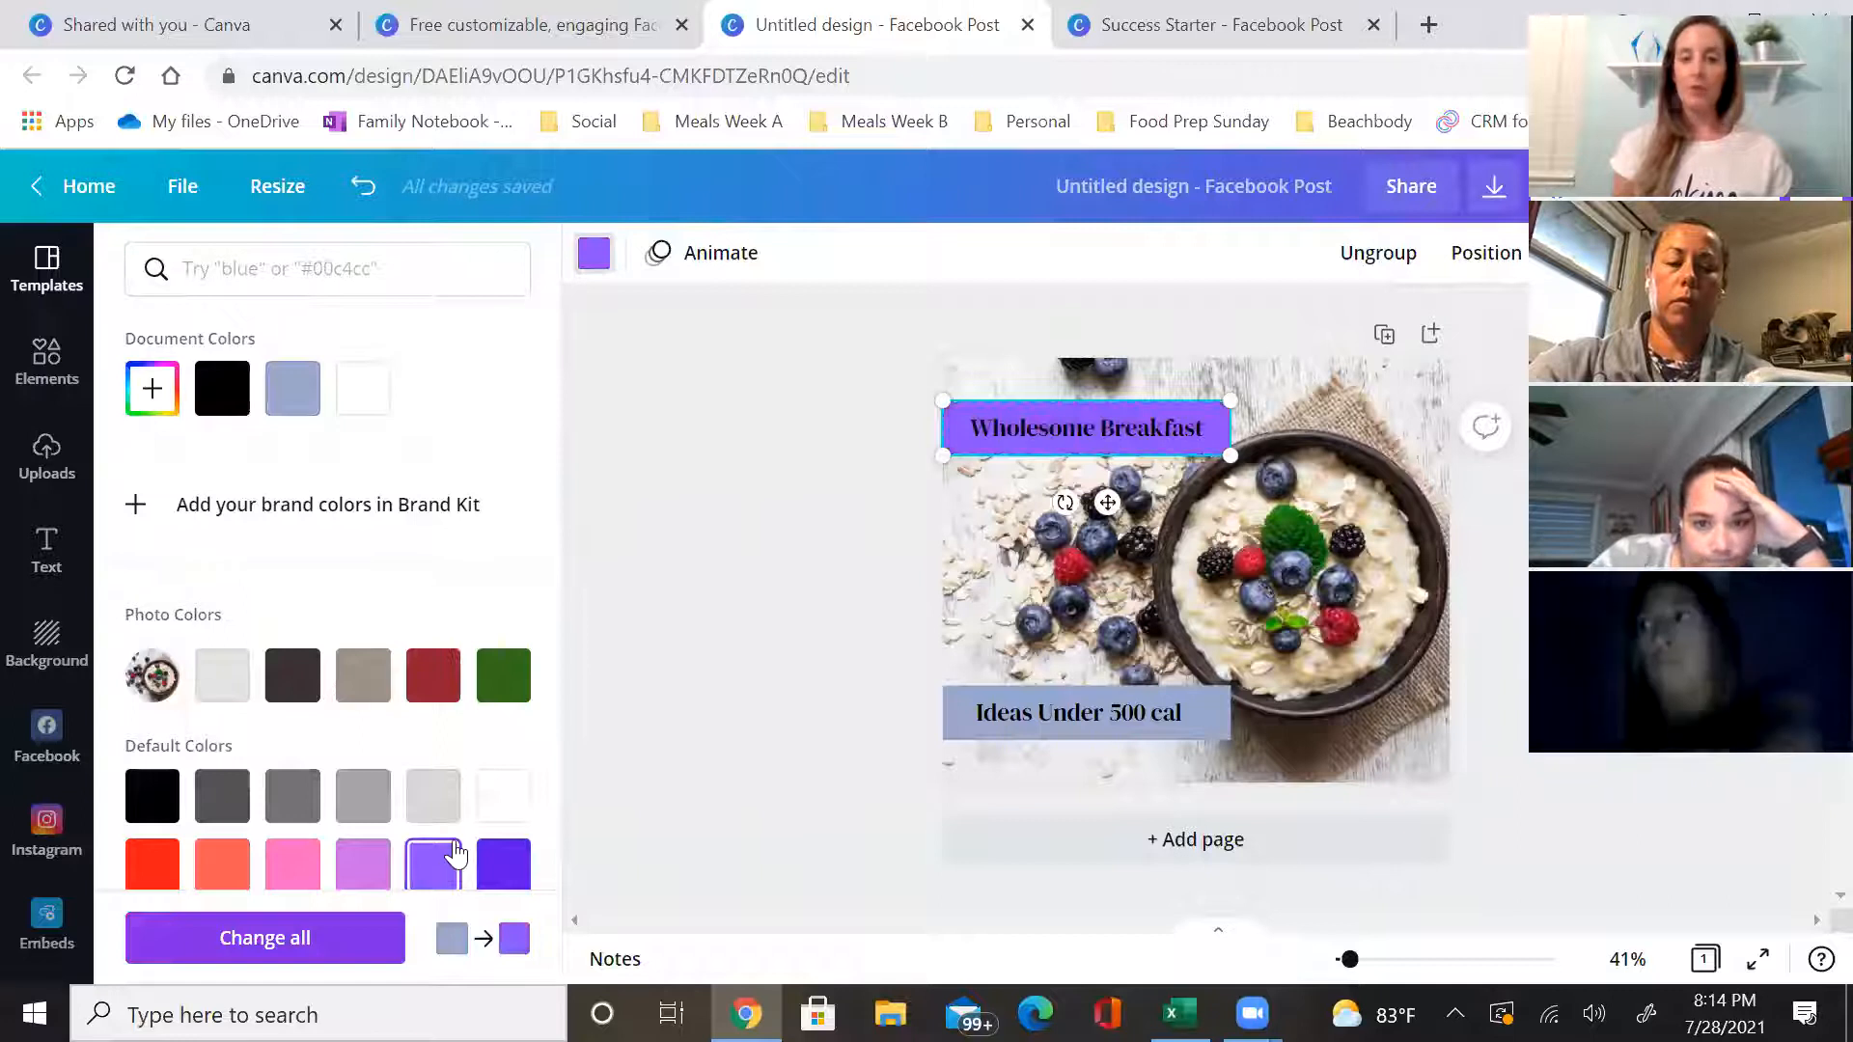
Select the Wholesome Breakfast heading text, and undo the banner colour changes and the template back to a blank page
left_click(1080, 417)
left_click(1081, 417)
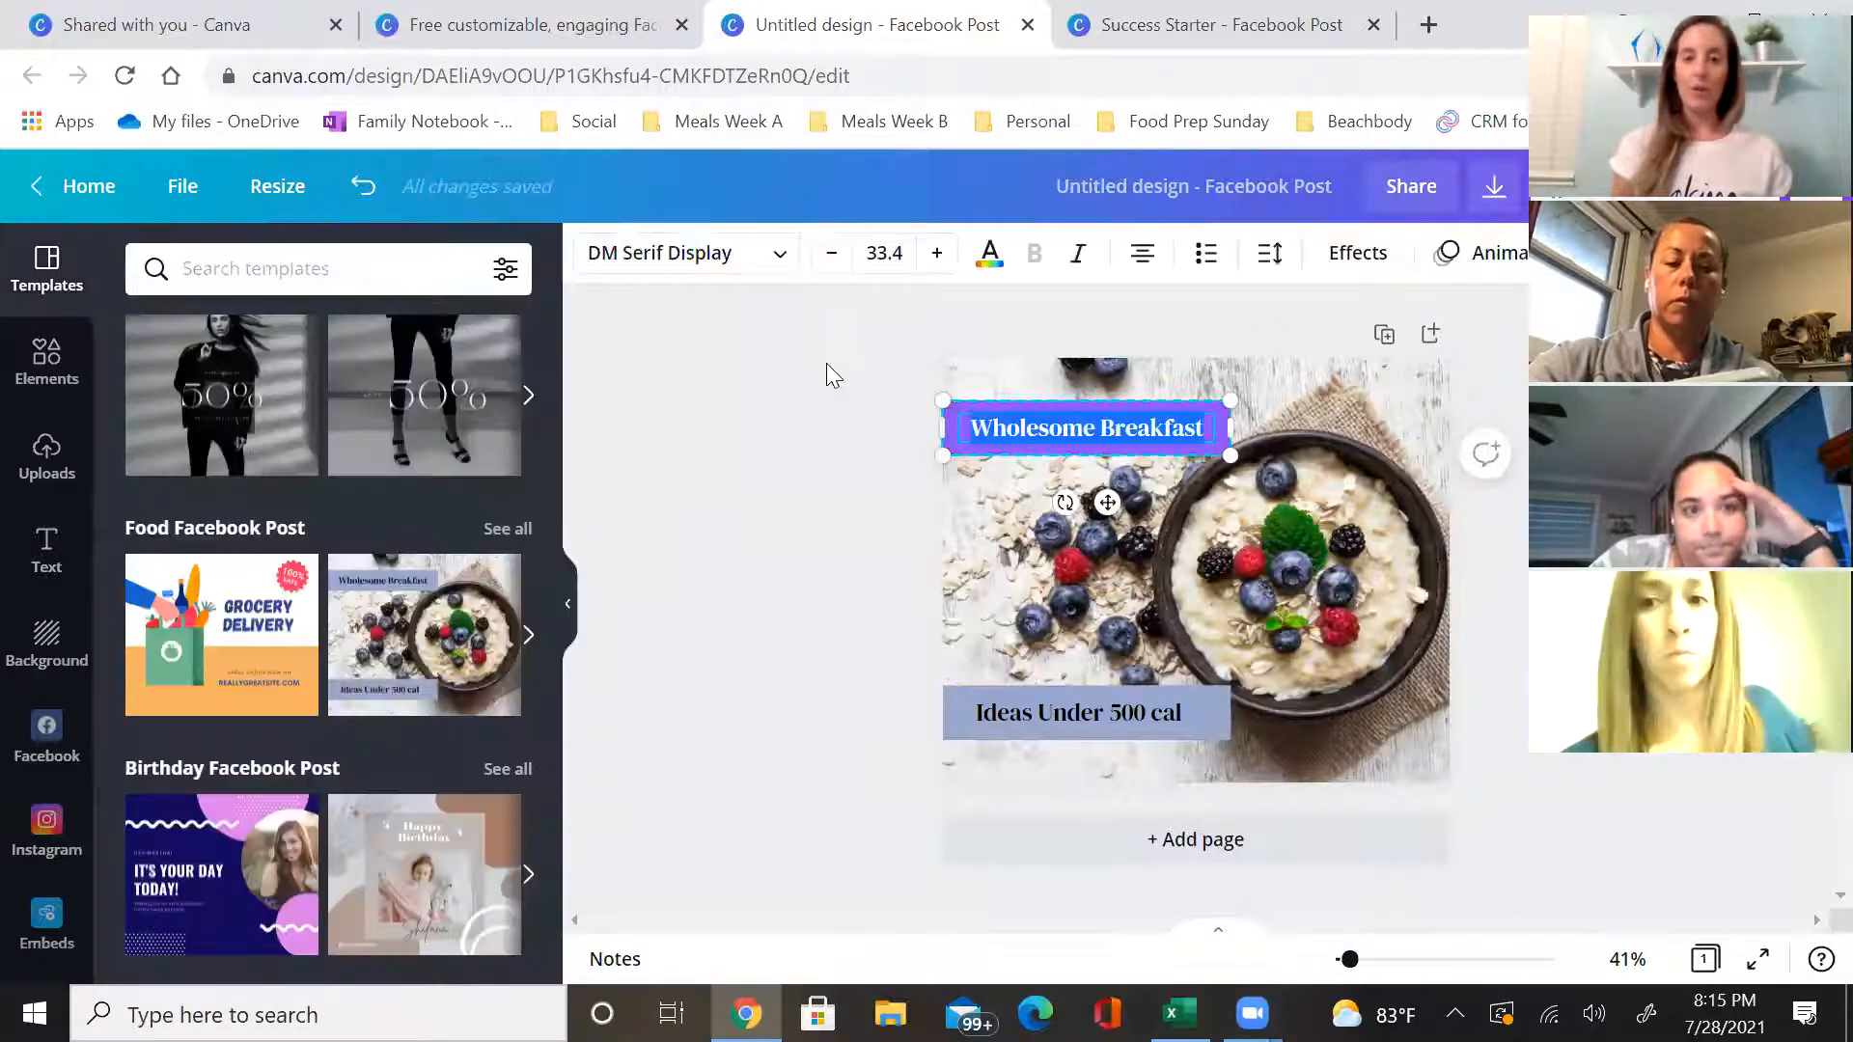
left_click(679, 256)
left_click(361, 188)
left_click(362, 188)
left_click(362, 188)
left_click(359, 188)
left_click(357, 188)
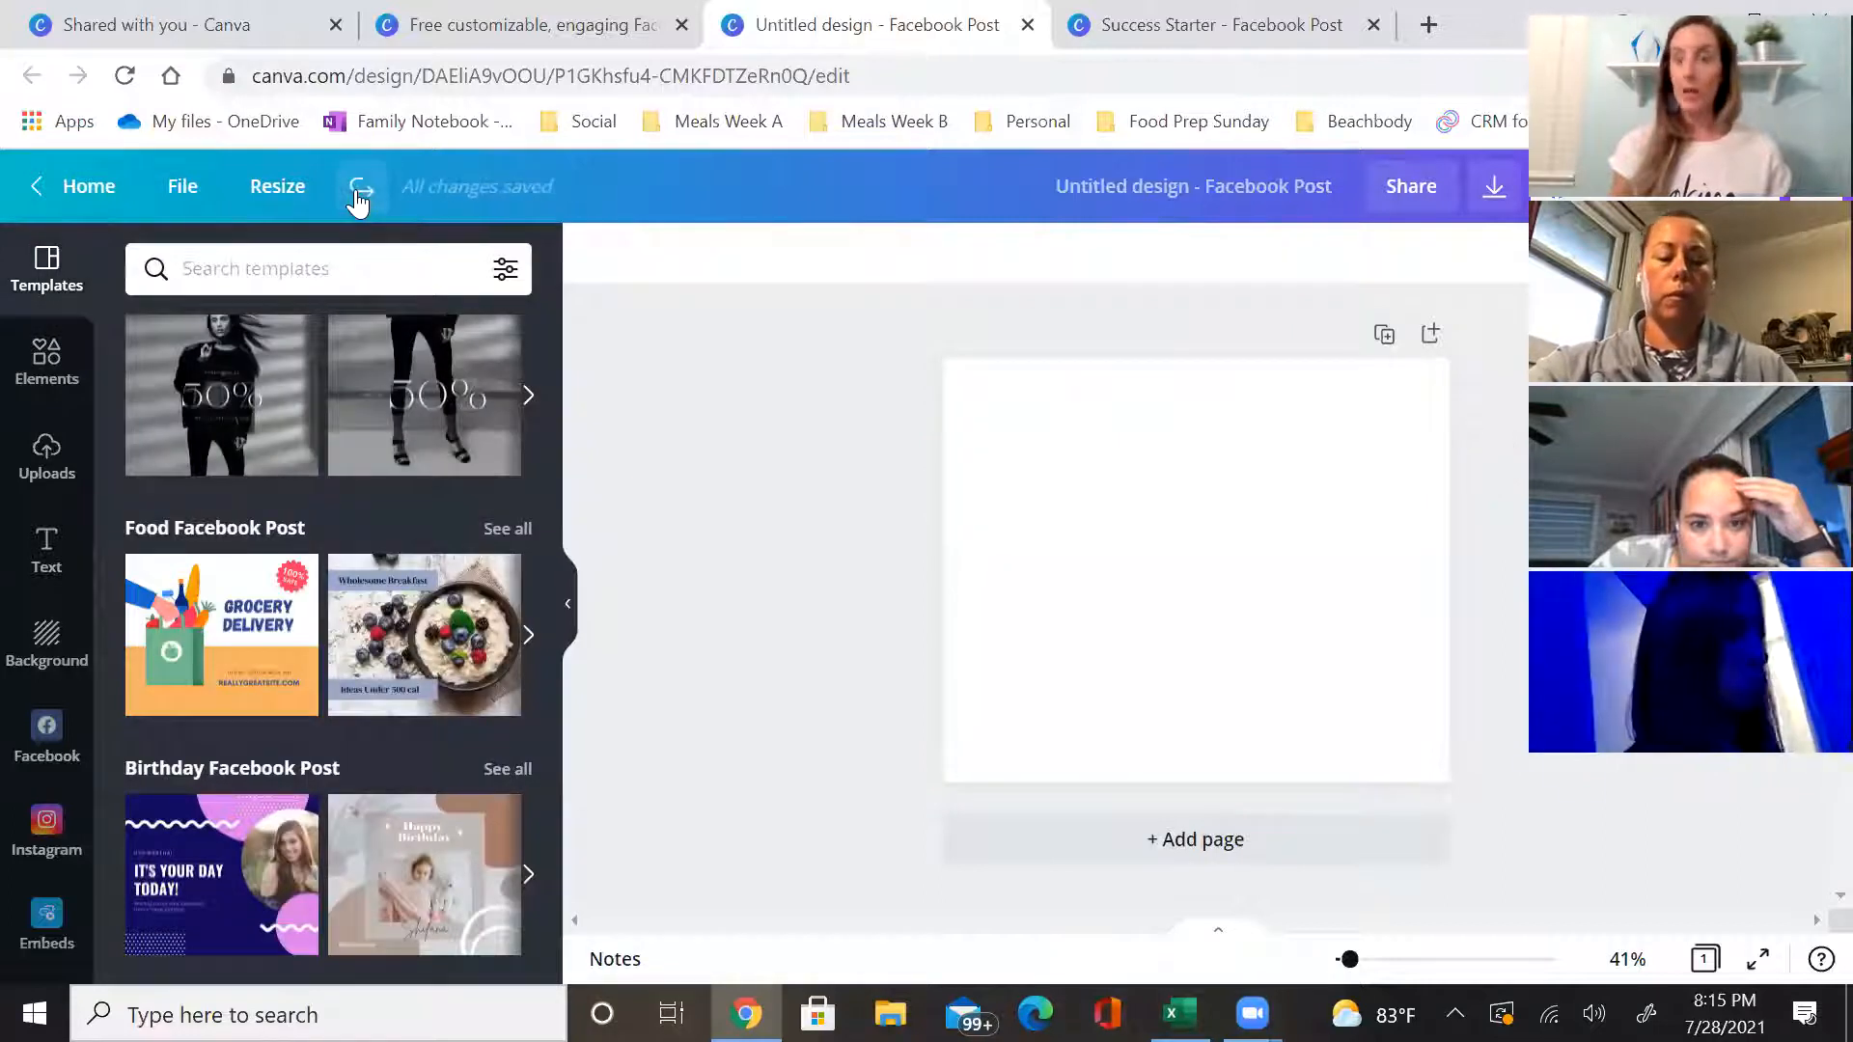
Apply the recently used gold glitter background to the blank page and set its transparency to 10
left_click(43, 658)
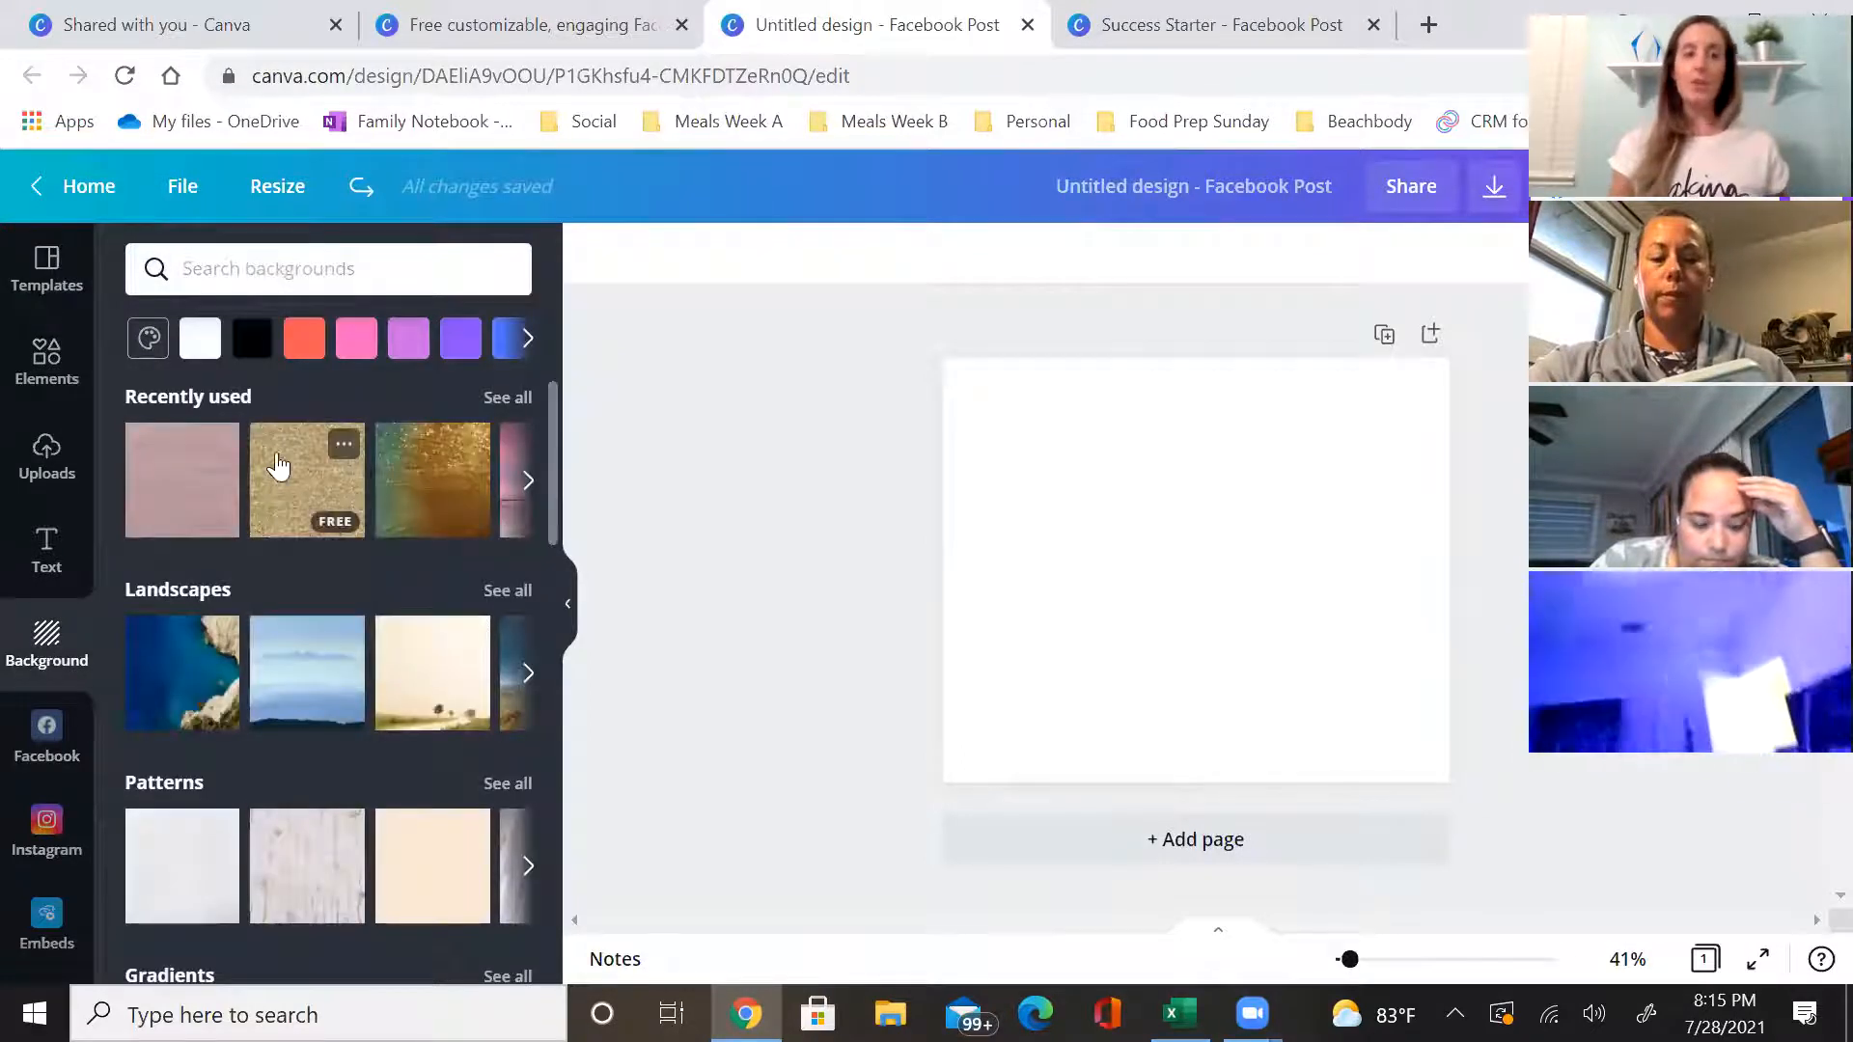
left_click(359, 525)
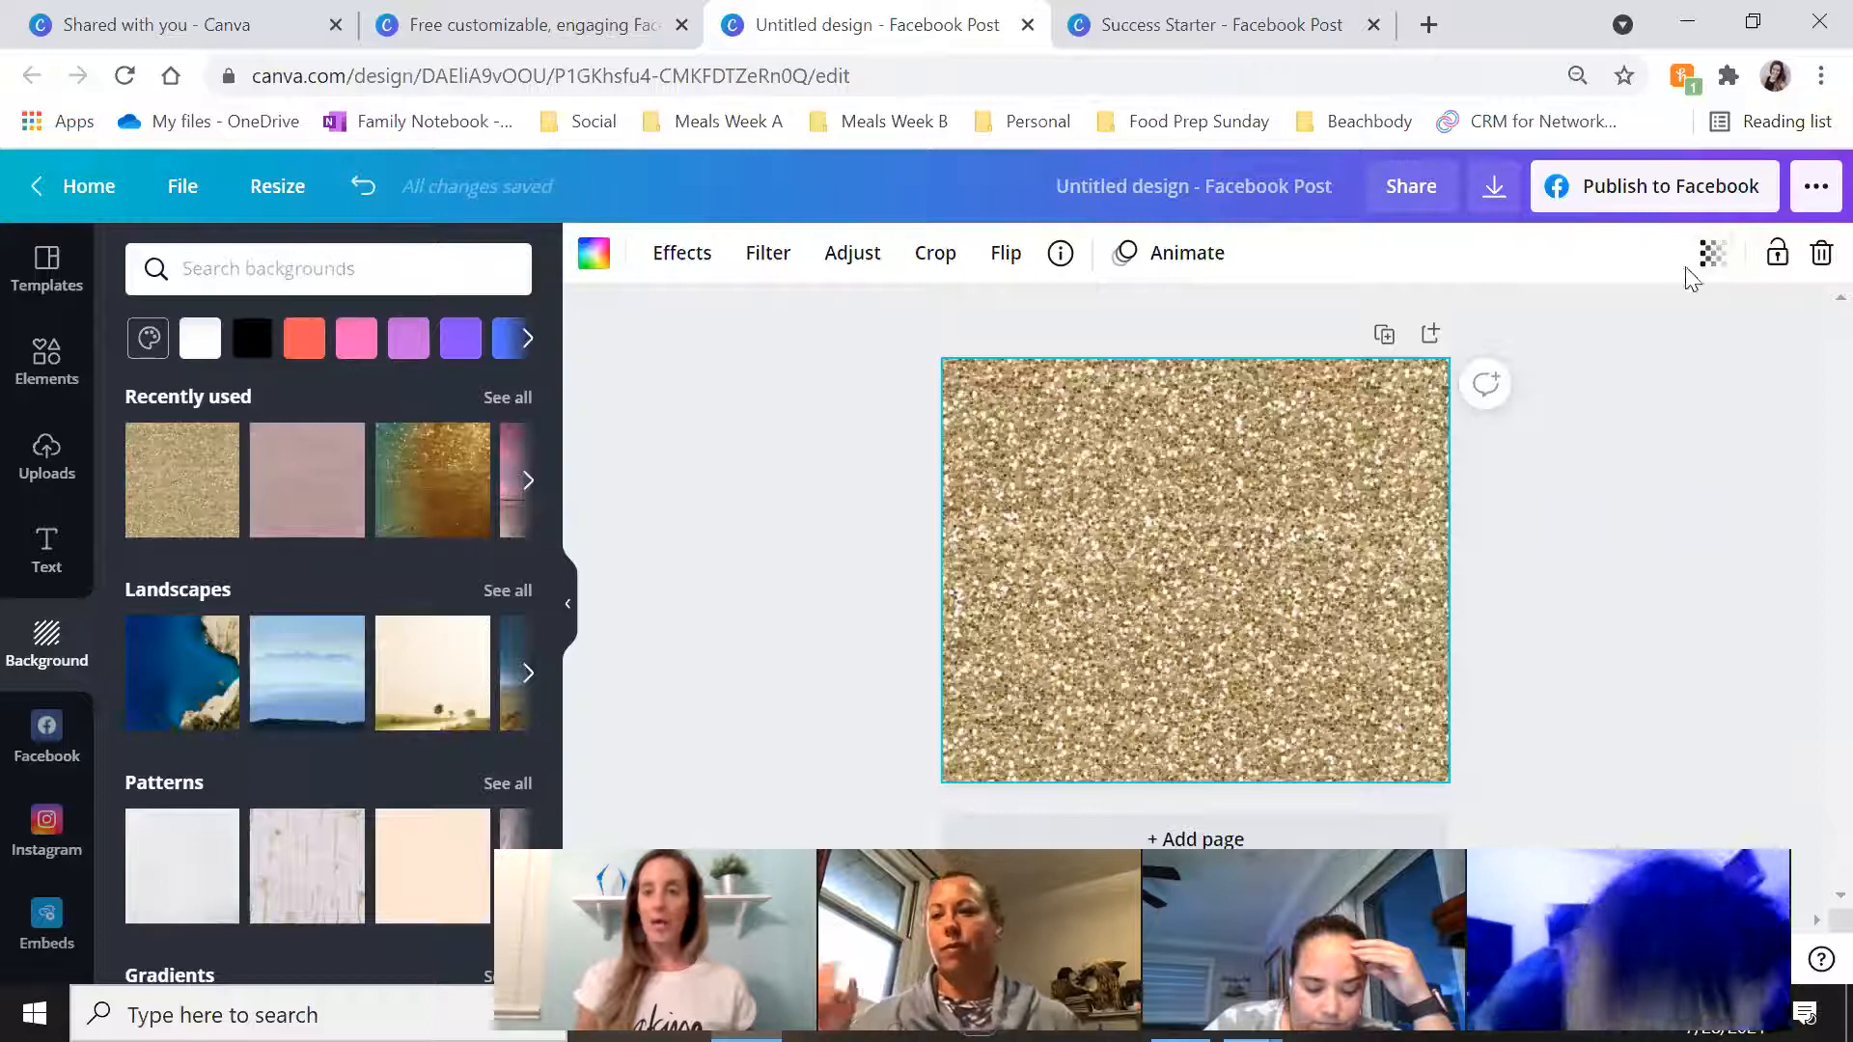
left_click(1713, 260)
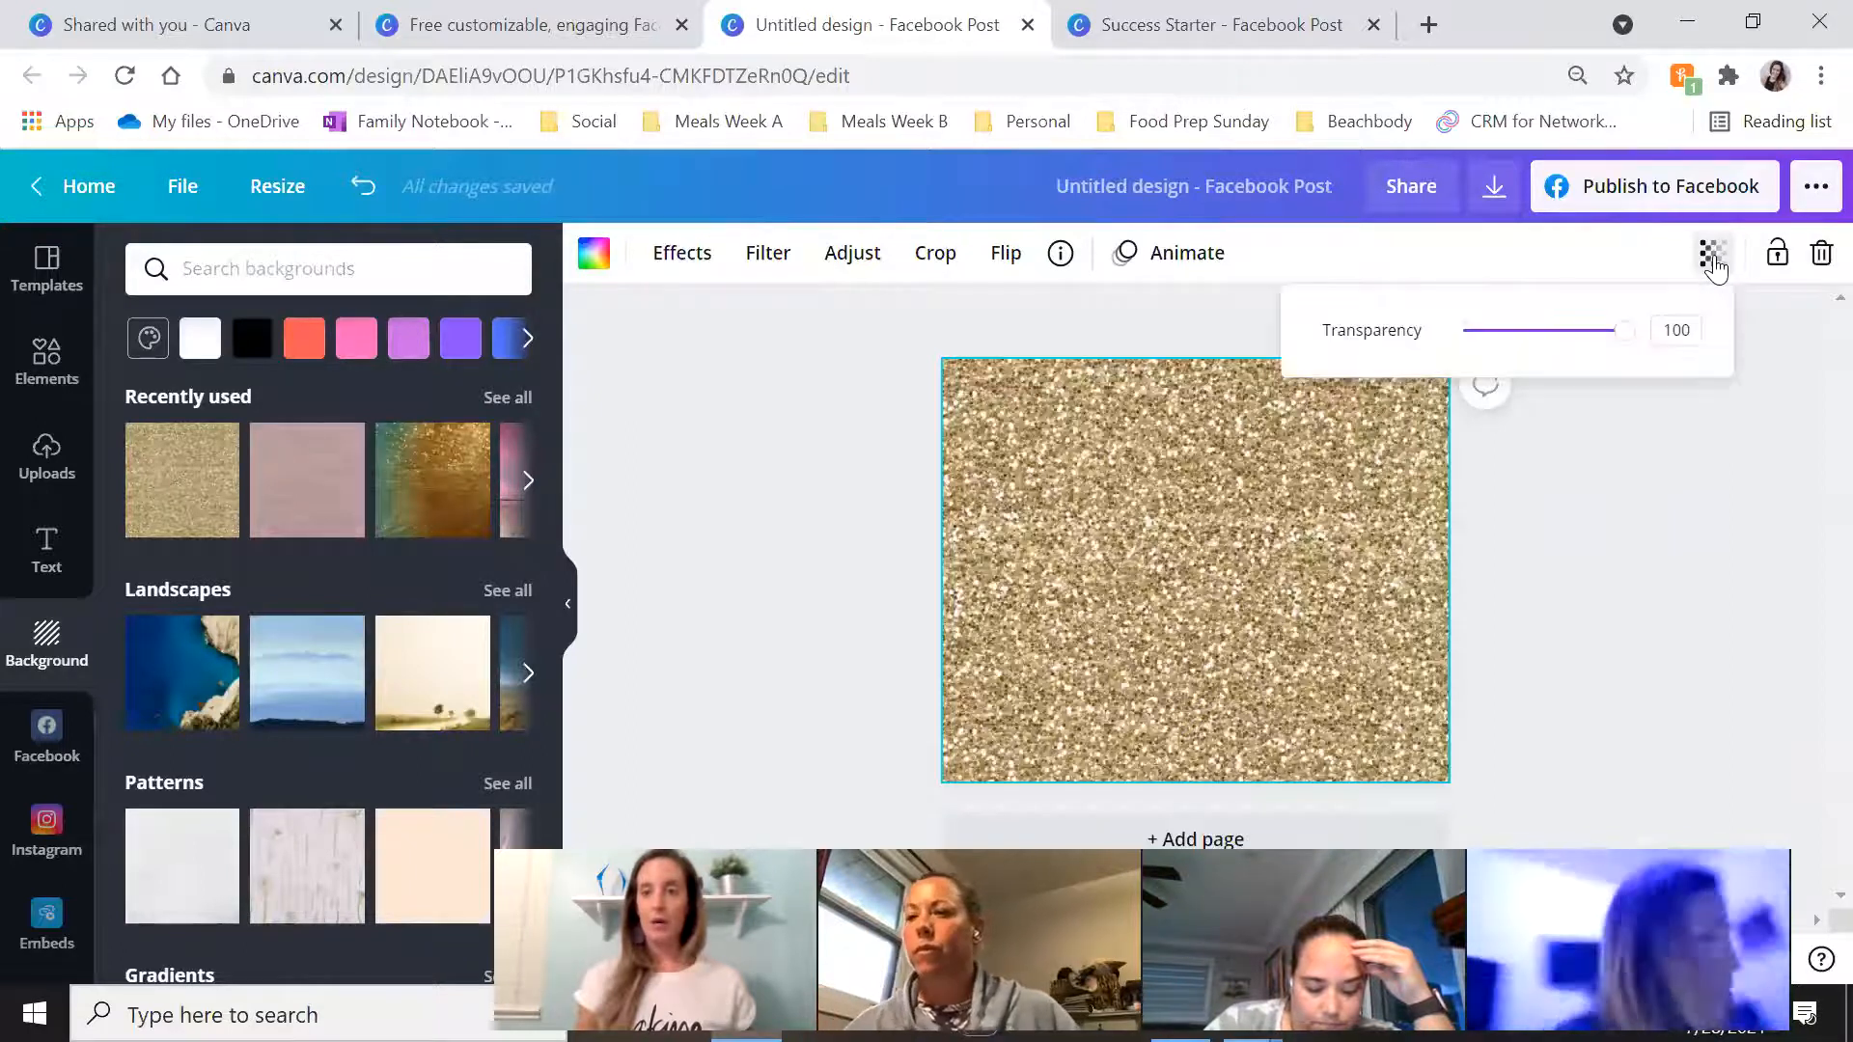
left_click_drag(1627, 352, 1481, 334)
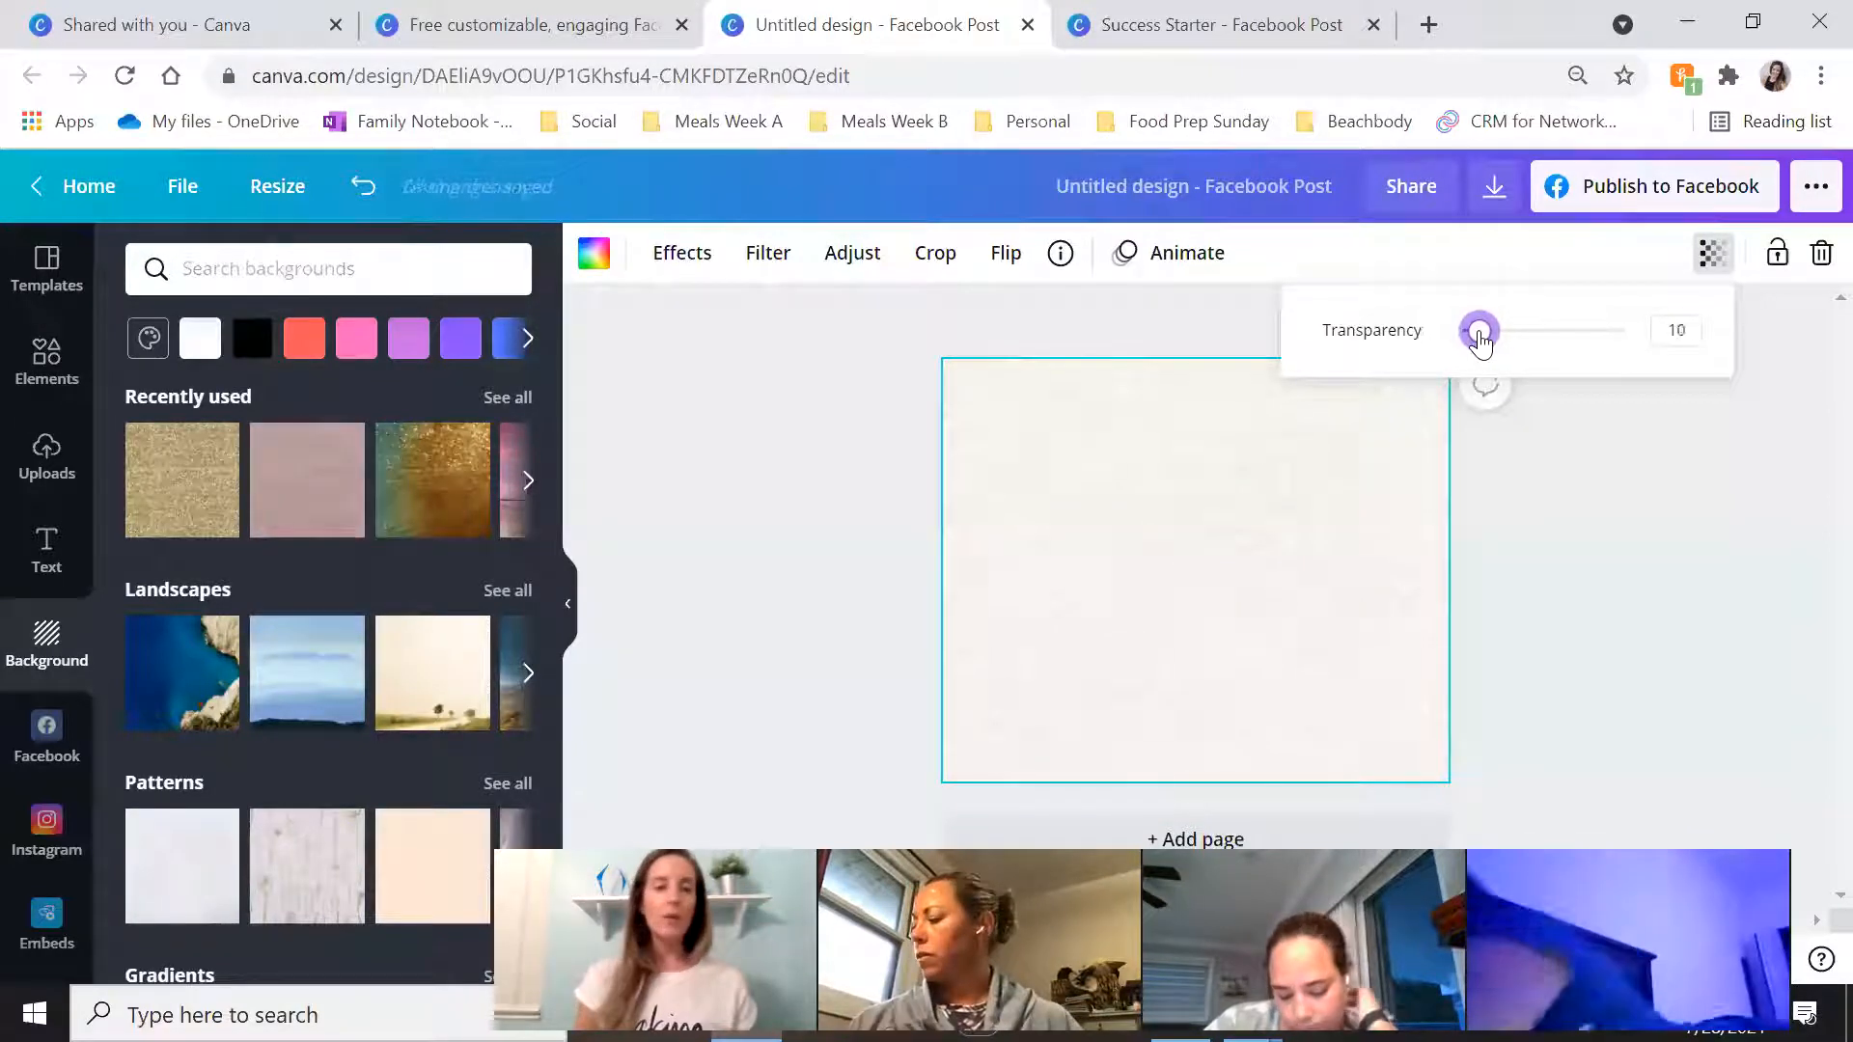
left_click(803, 444)
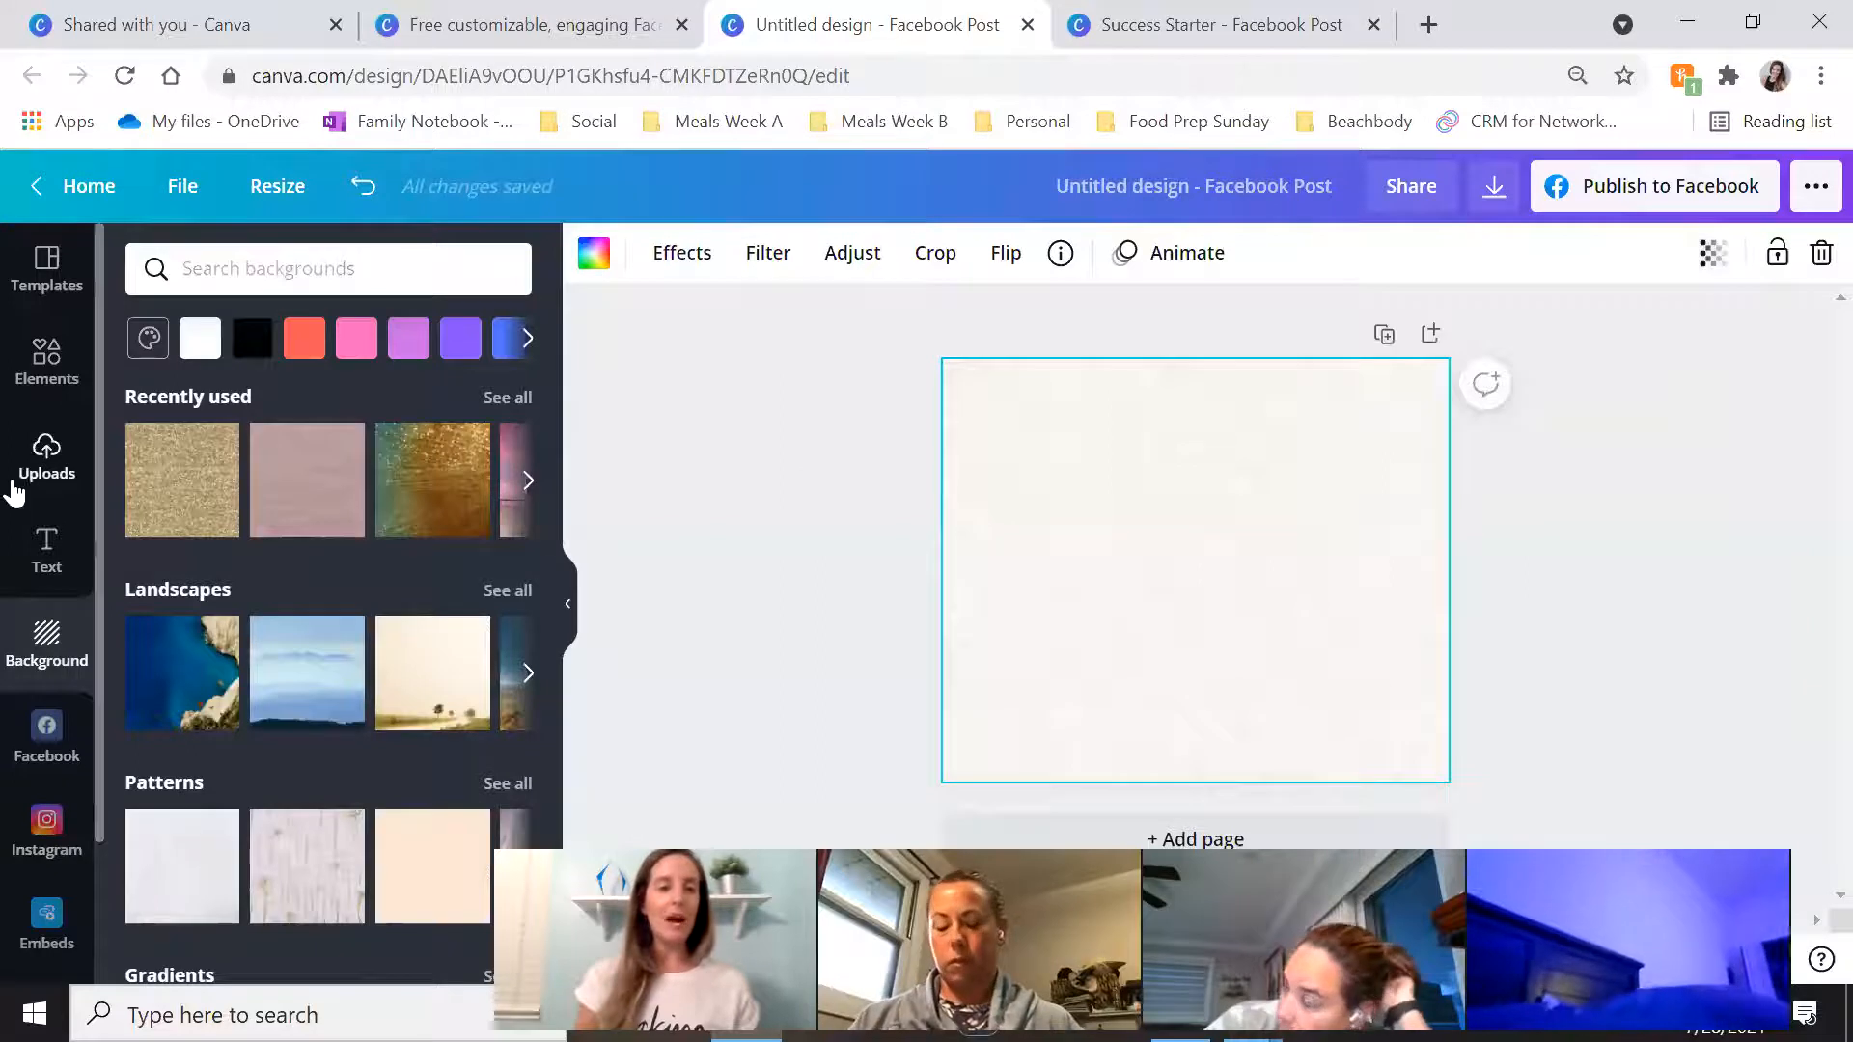
Search the elements for "frame" and place the circular frame in the right half of the page
left_click(43, 369)
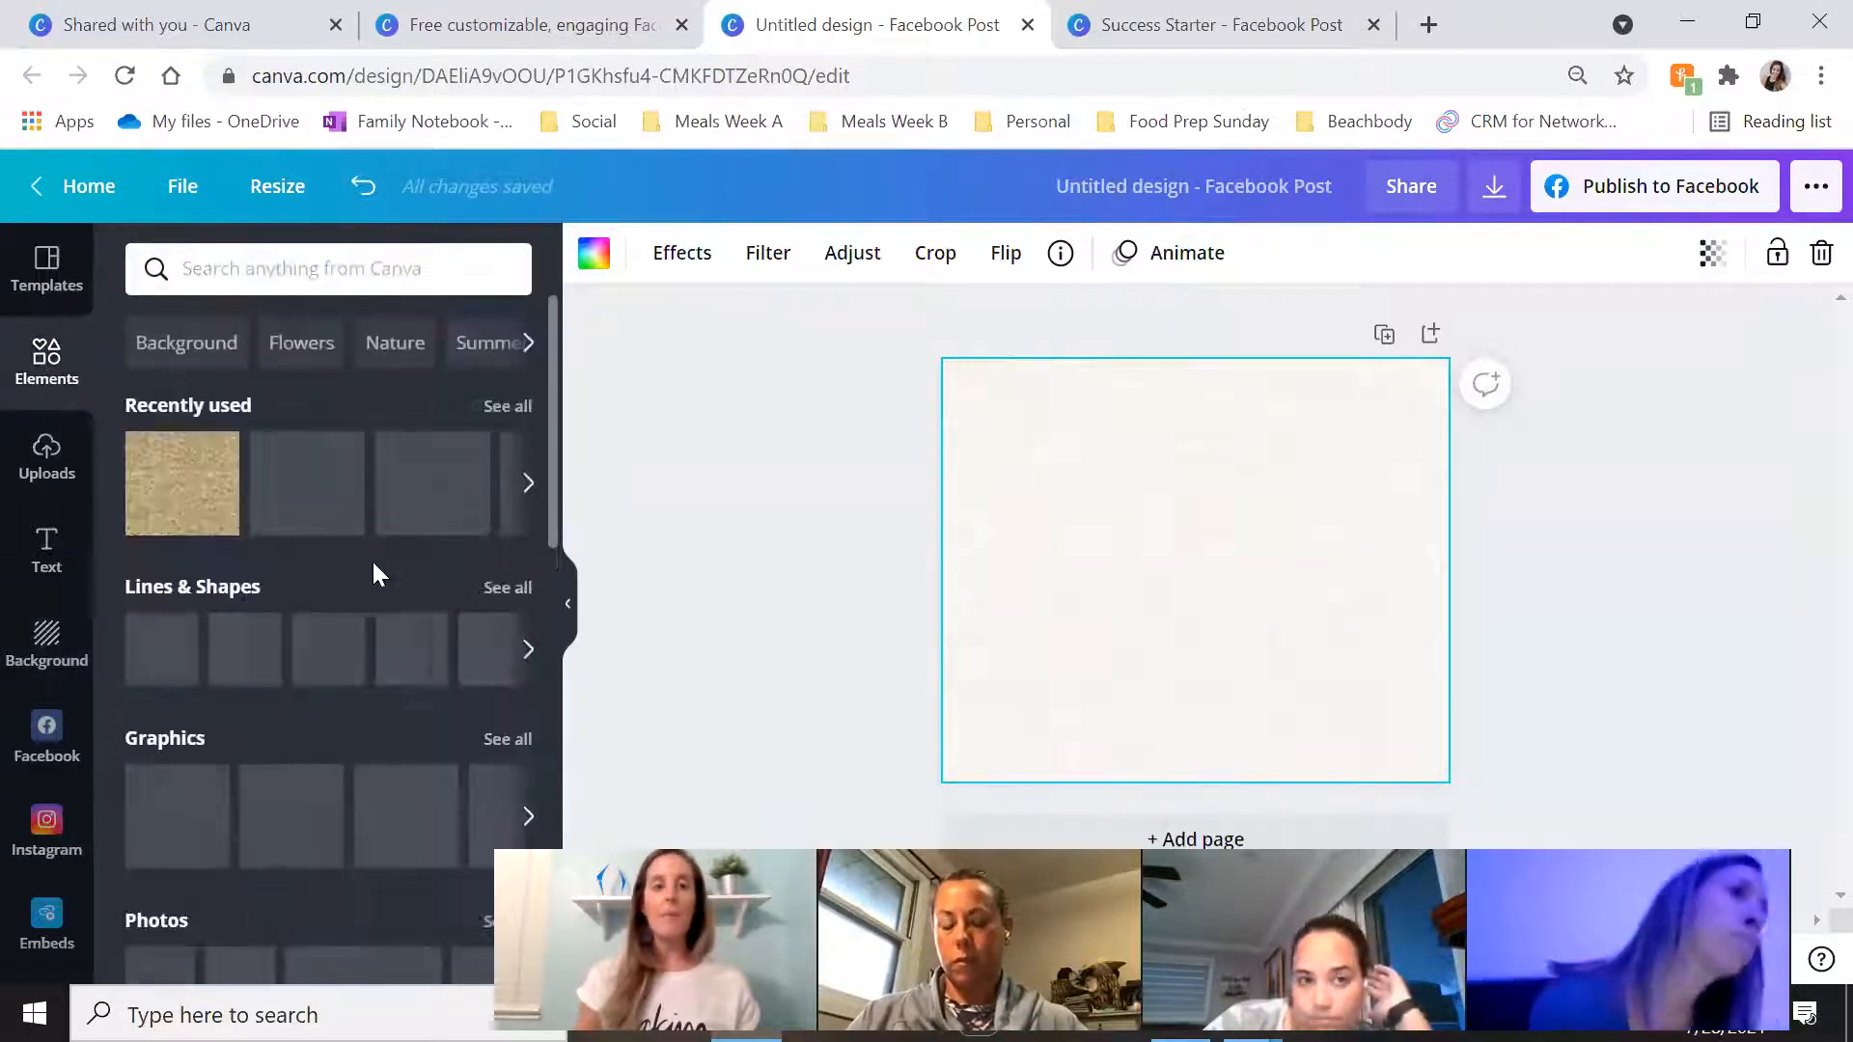
left_click(237, 276)
type("frame")
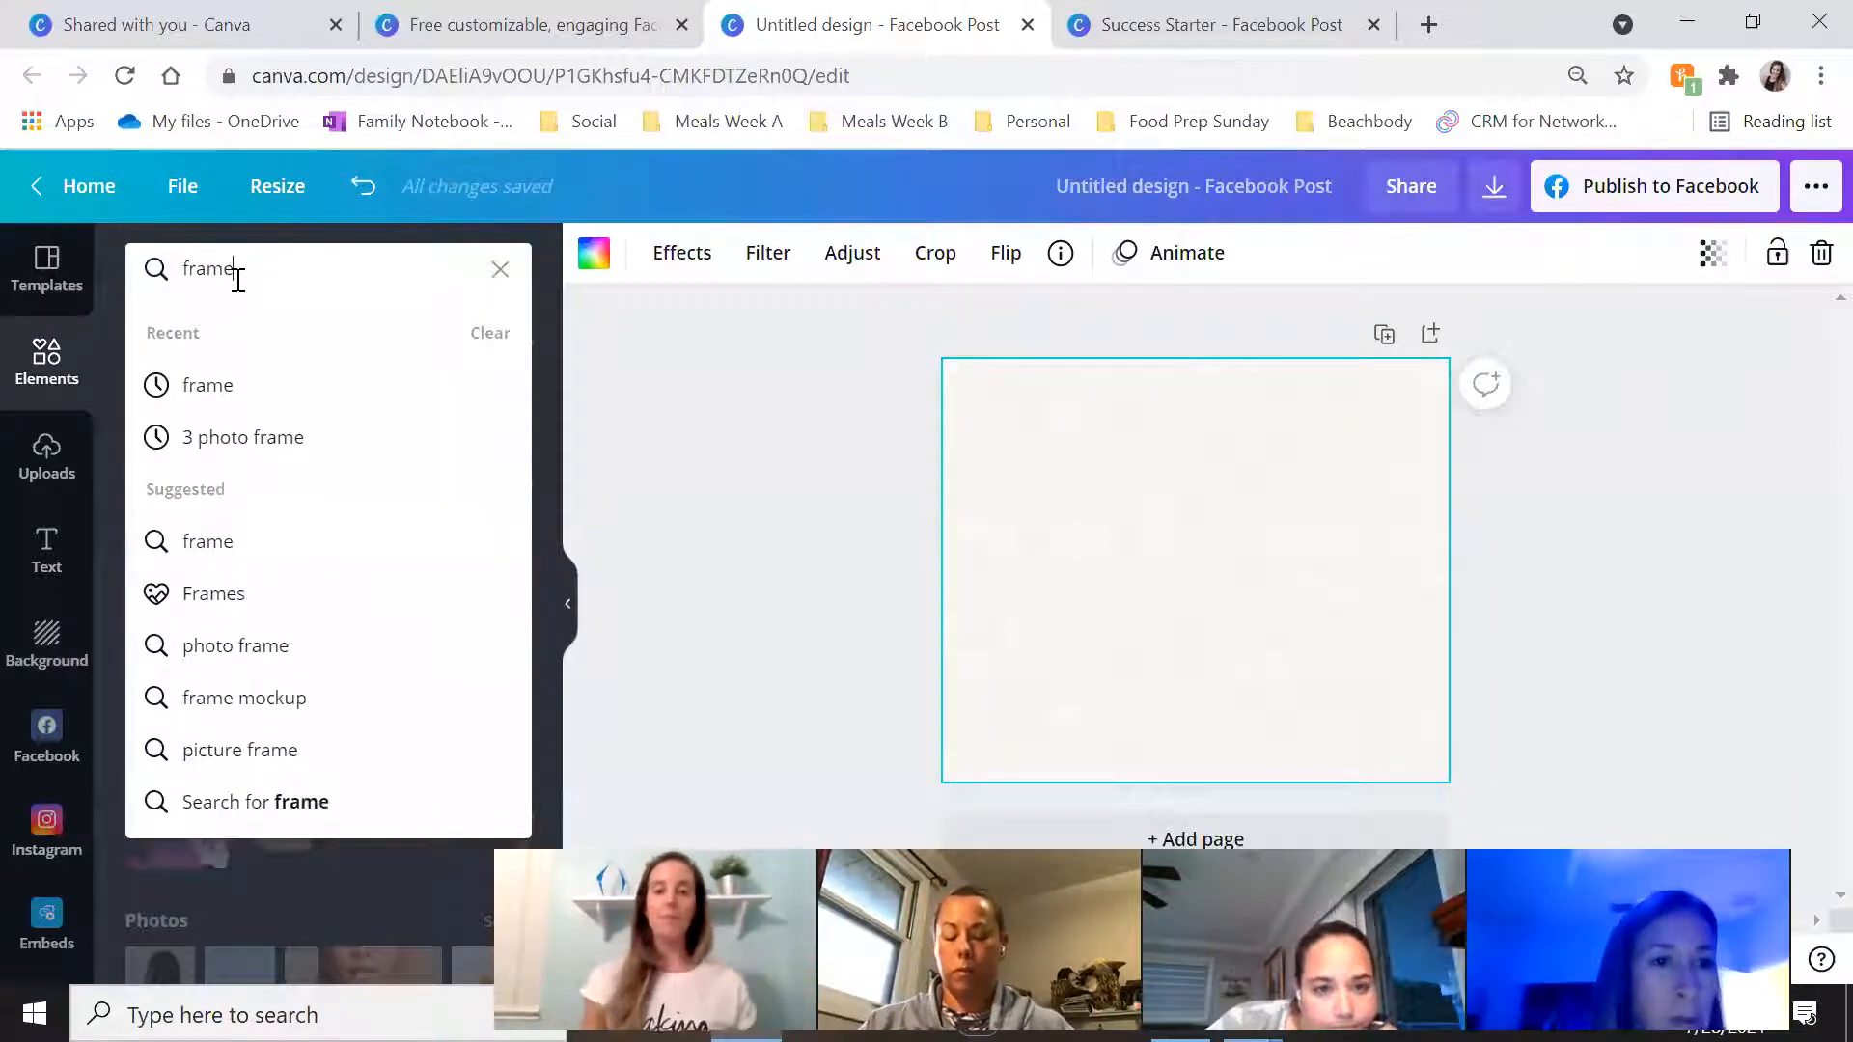
key("Return")
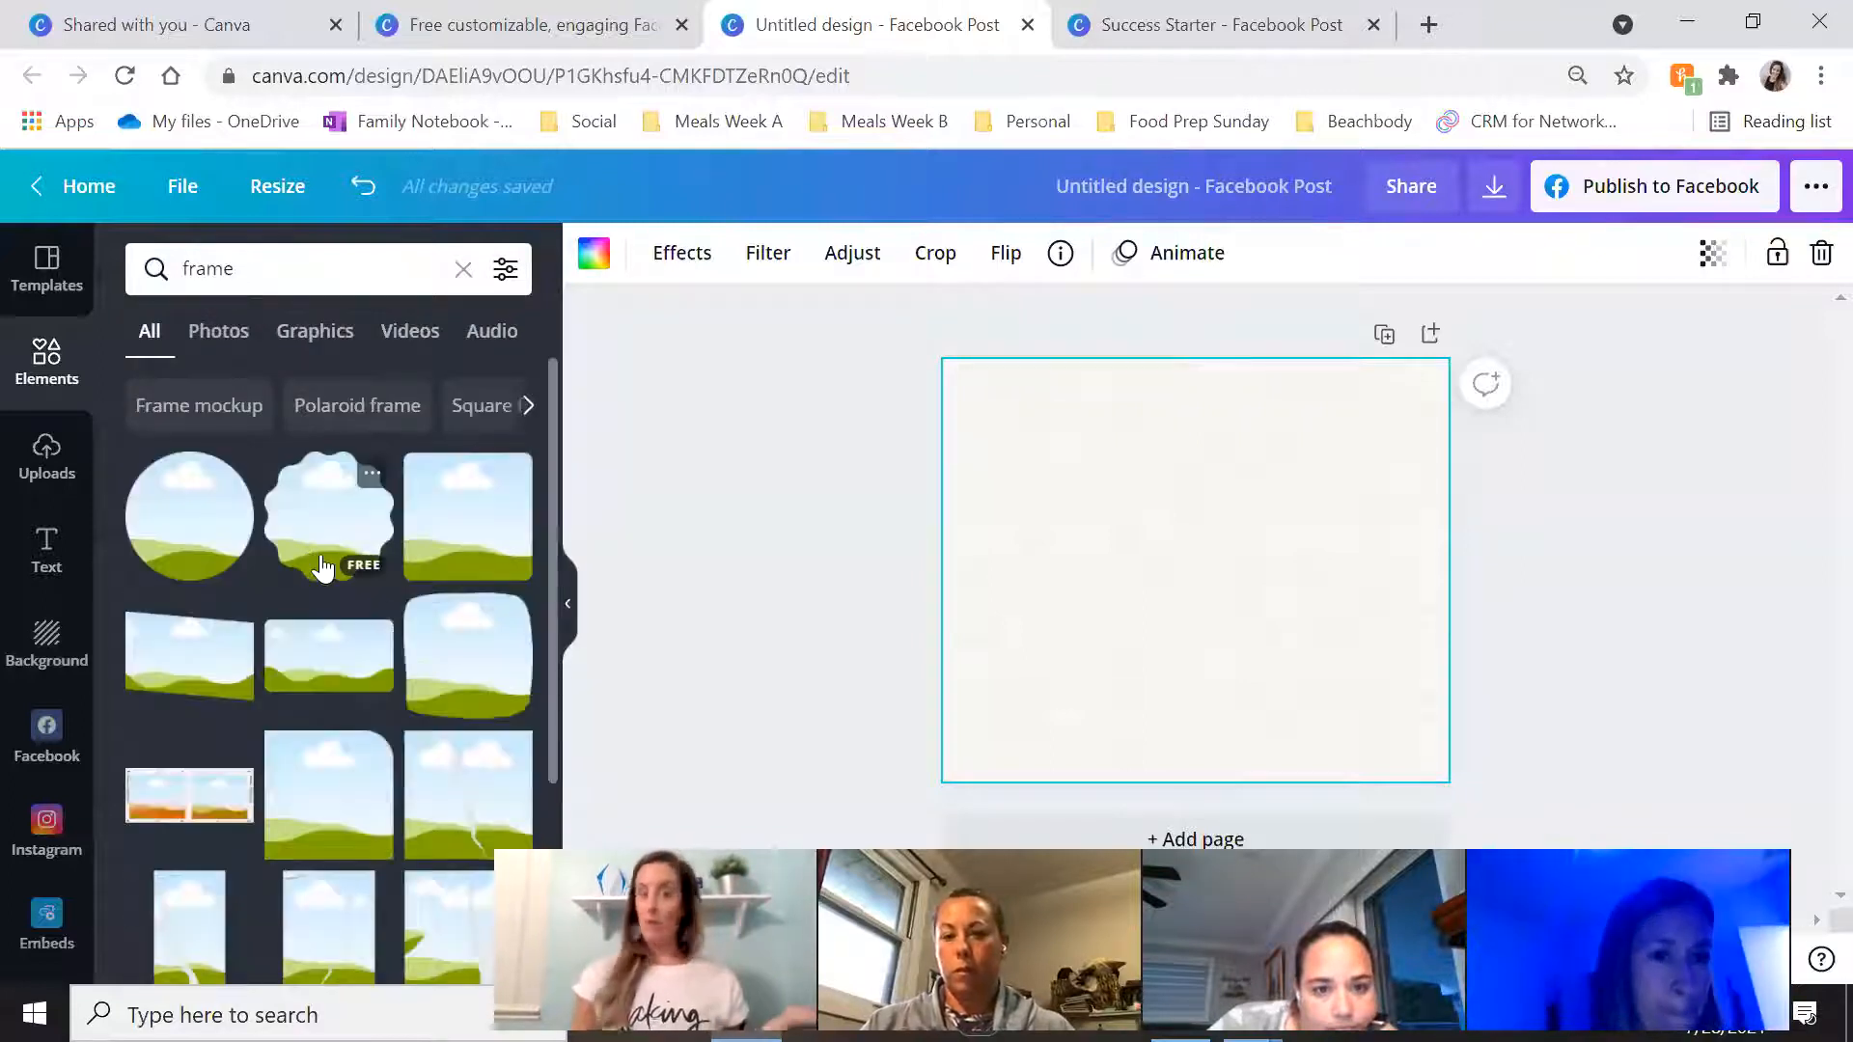
scroll(323, 588, "down", 10)
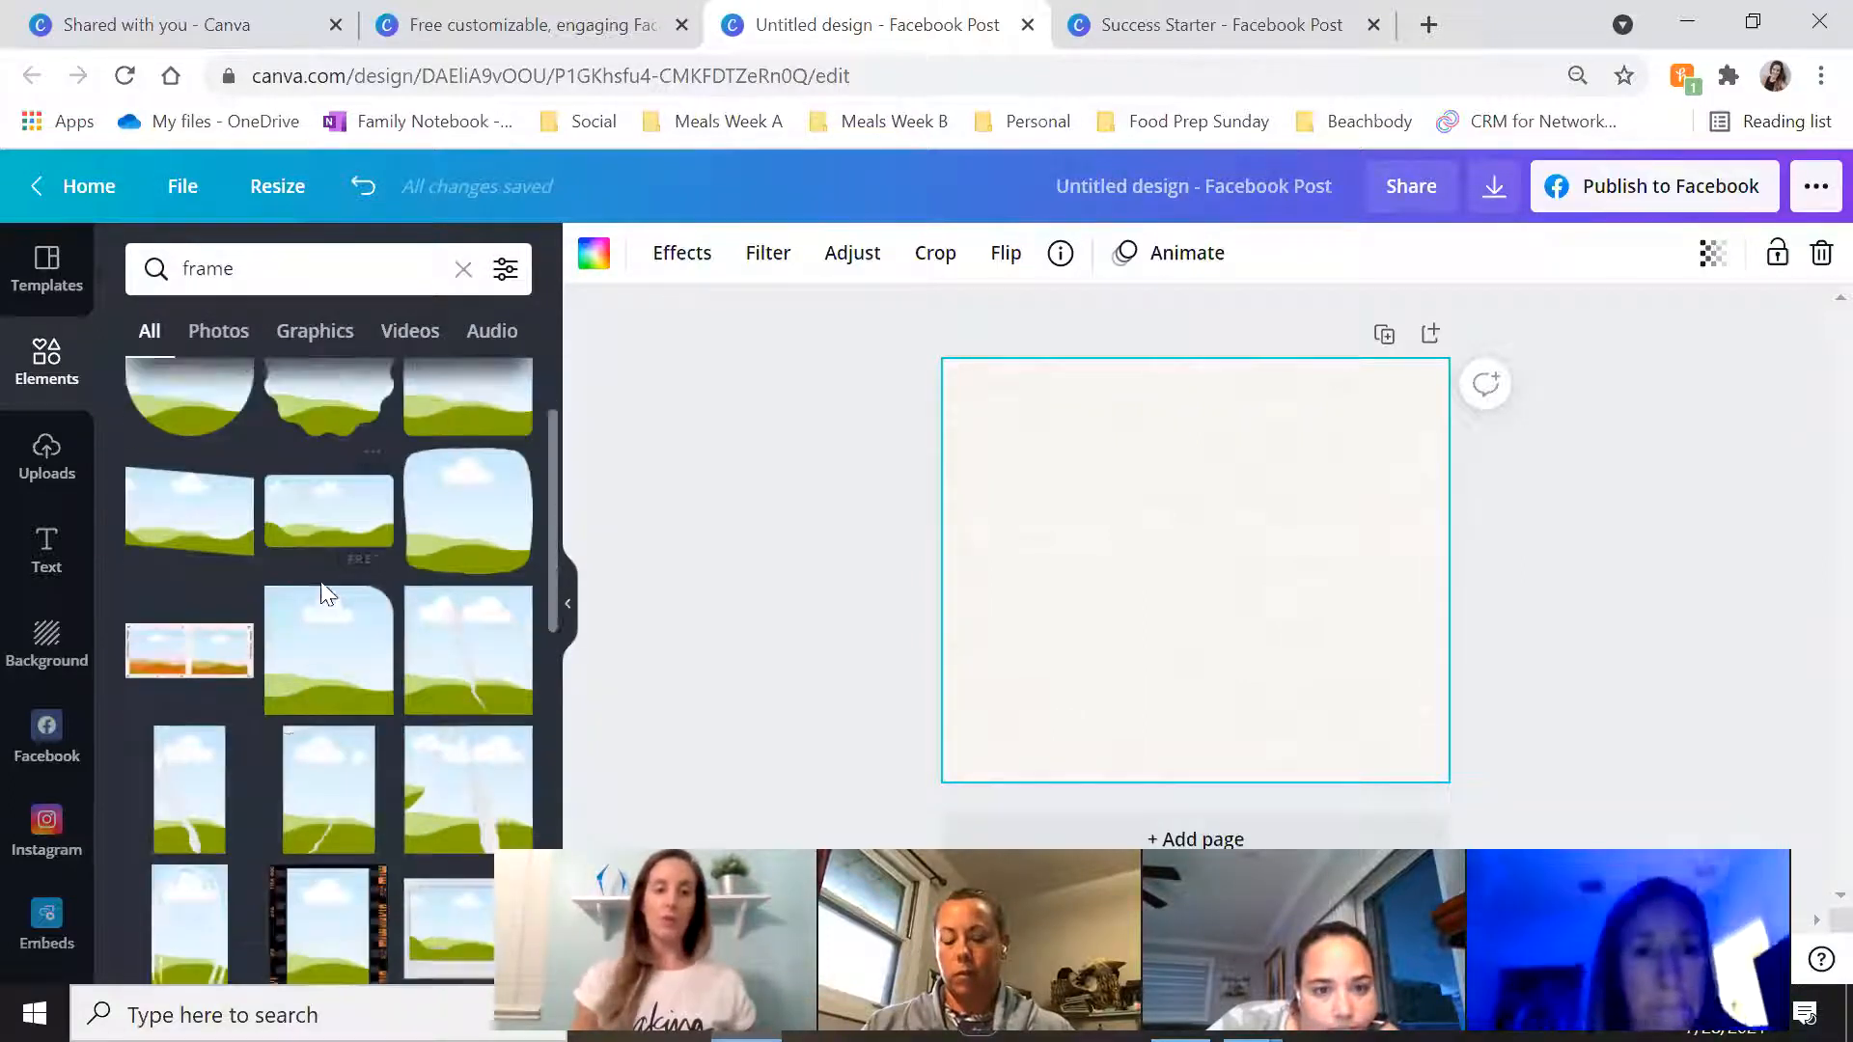
scroll(330, 600, "down", 10)
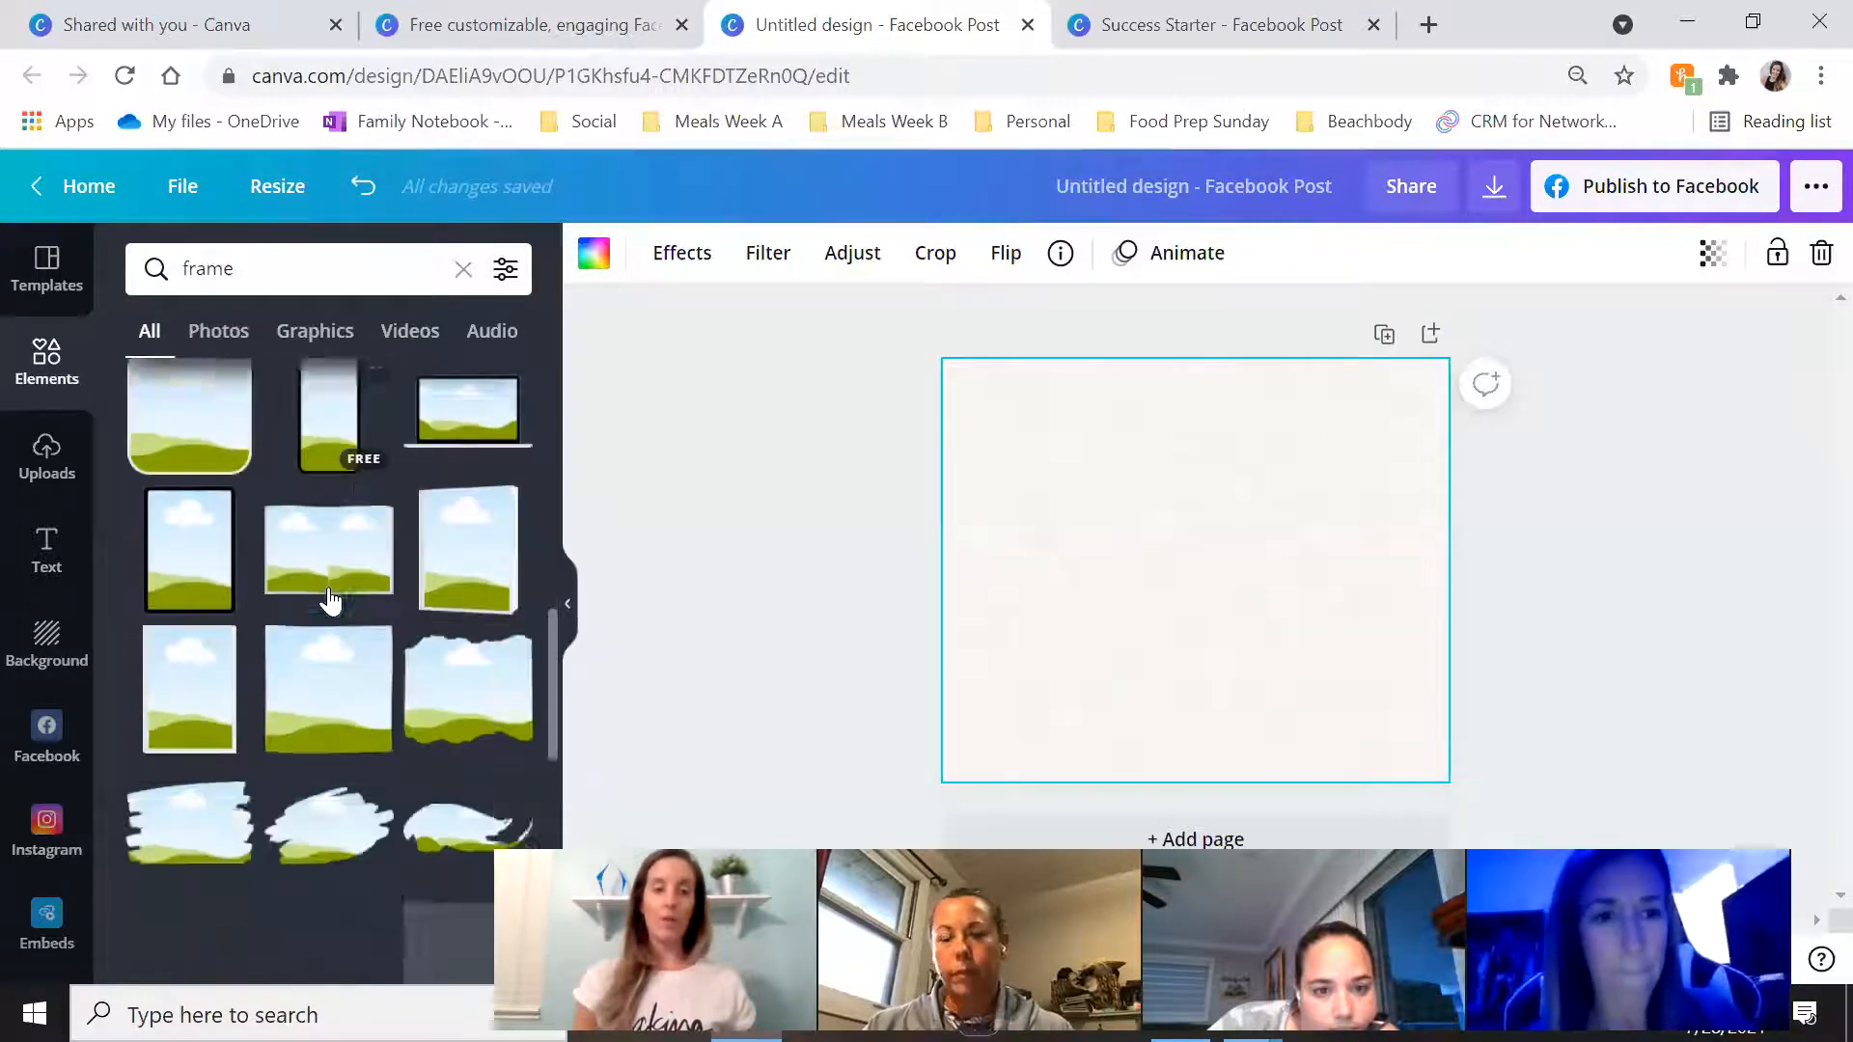
scroll(330, 598, "up", 15)
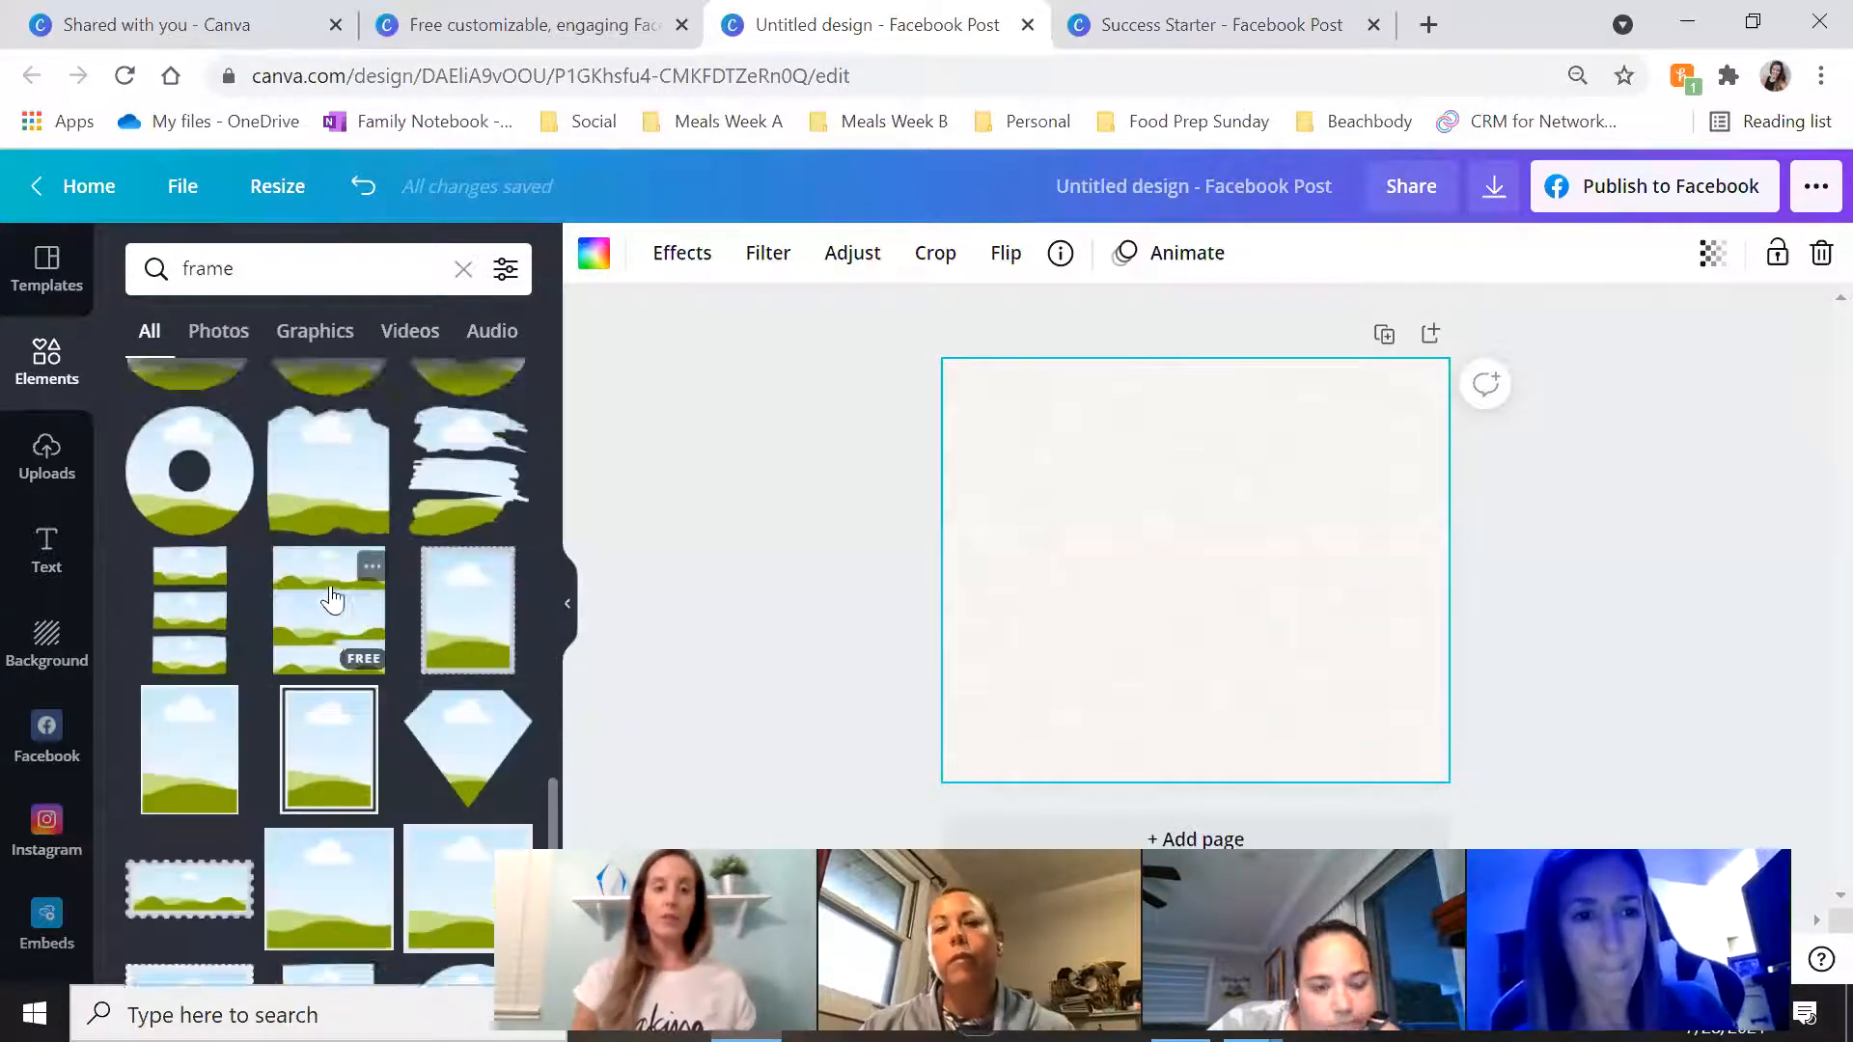
left_click(199, 543)
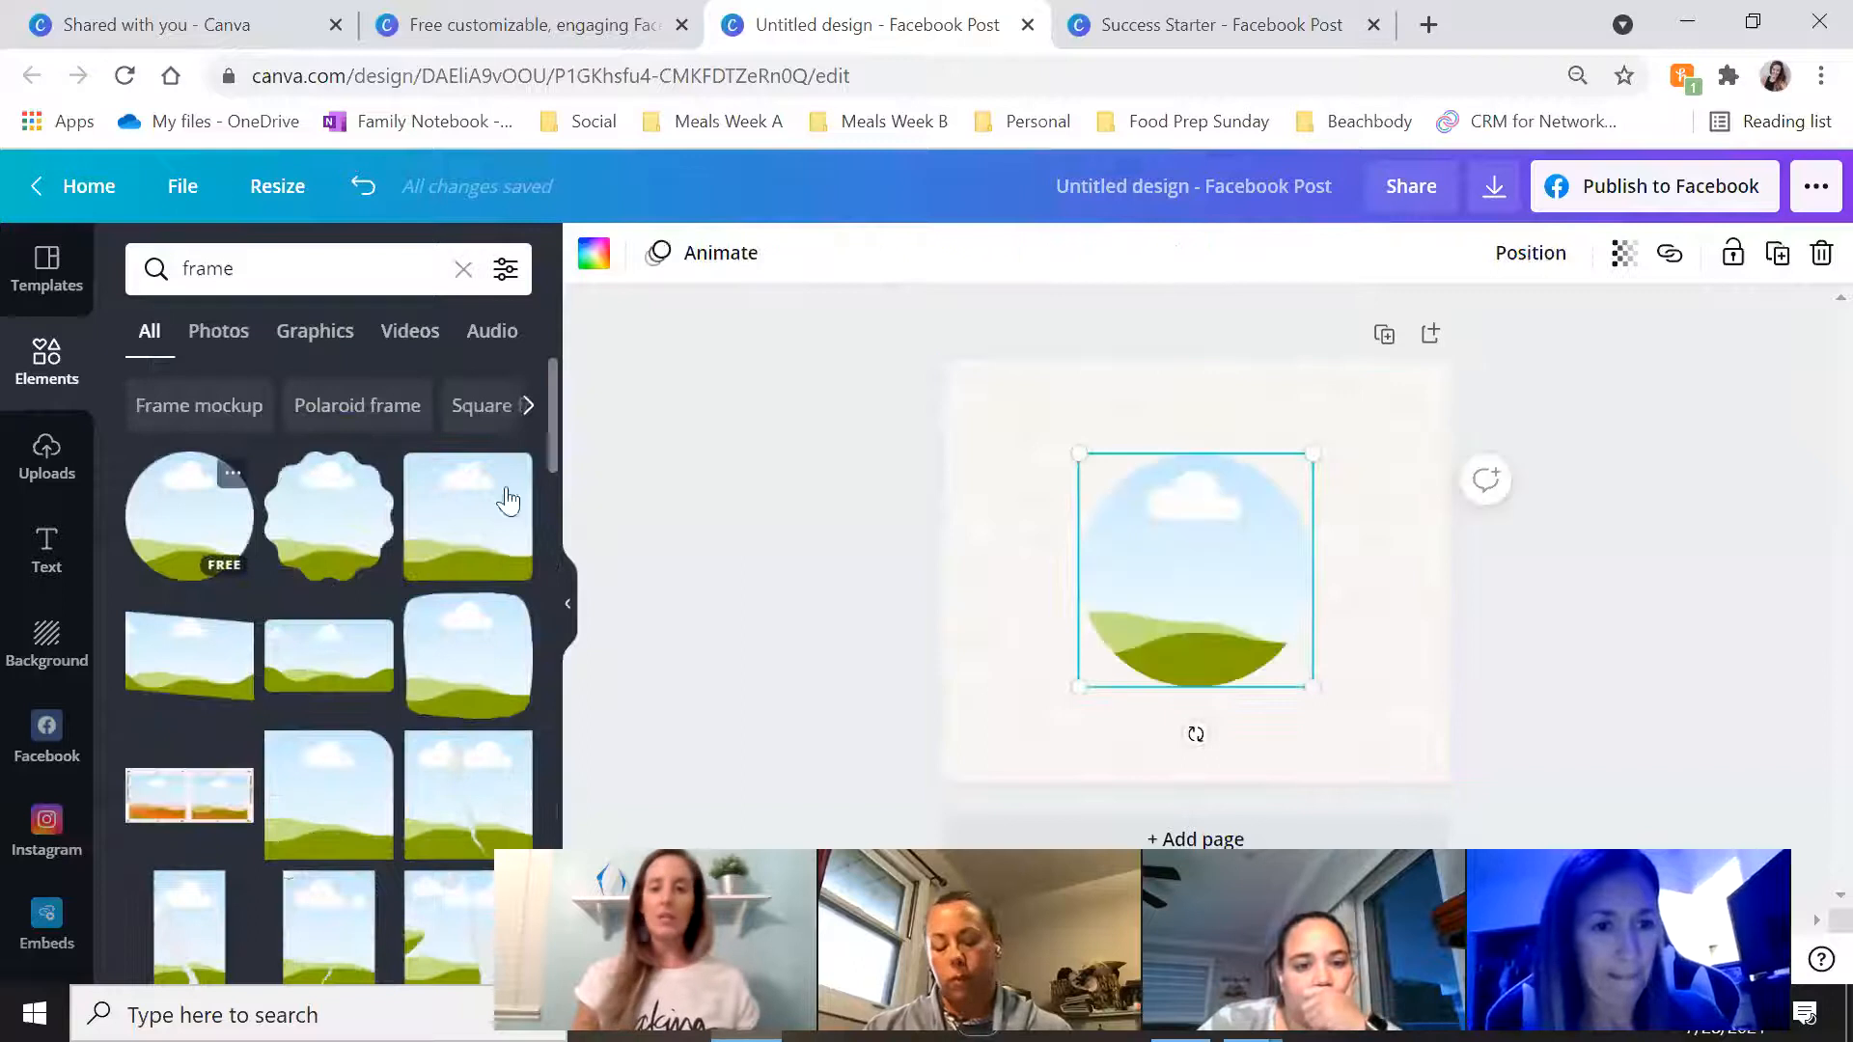
left_click_drag(1177, 557, 1267, 534)
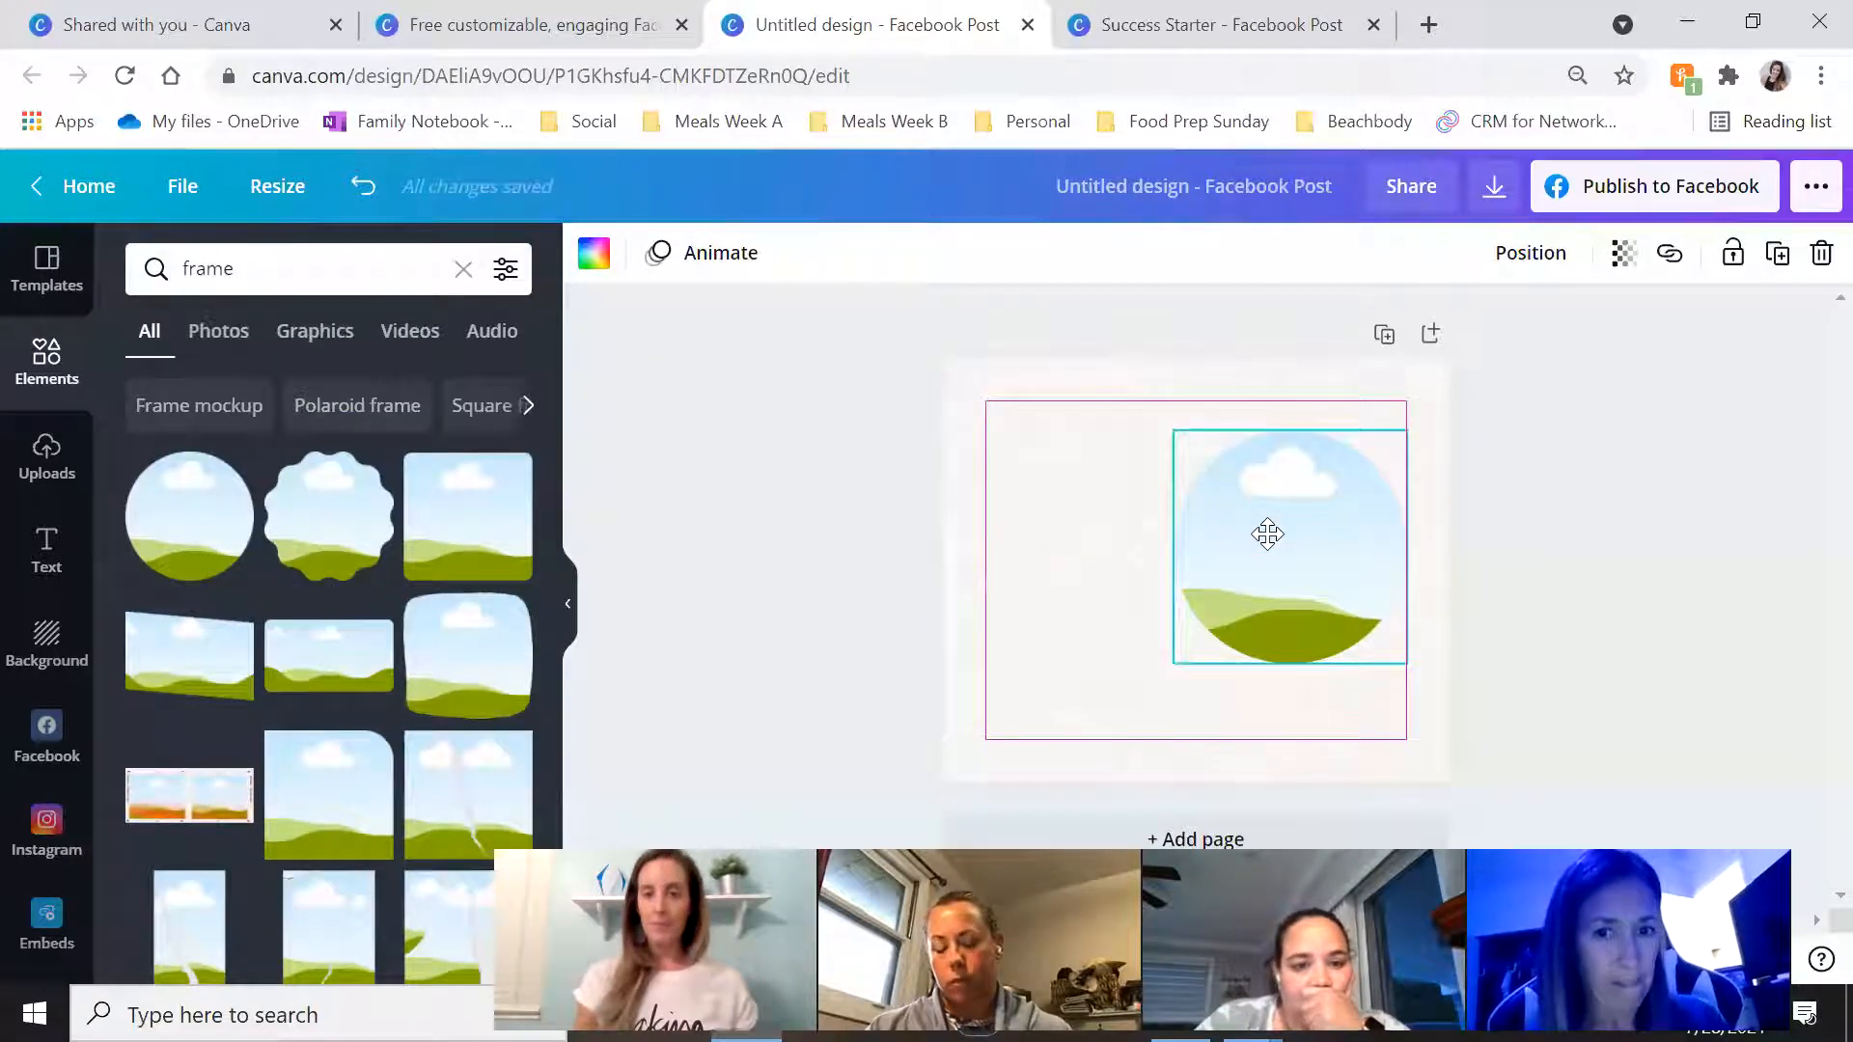
left_click(1570, 514)
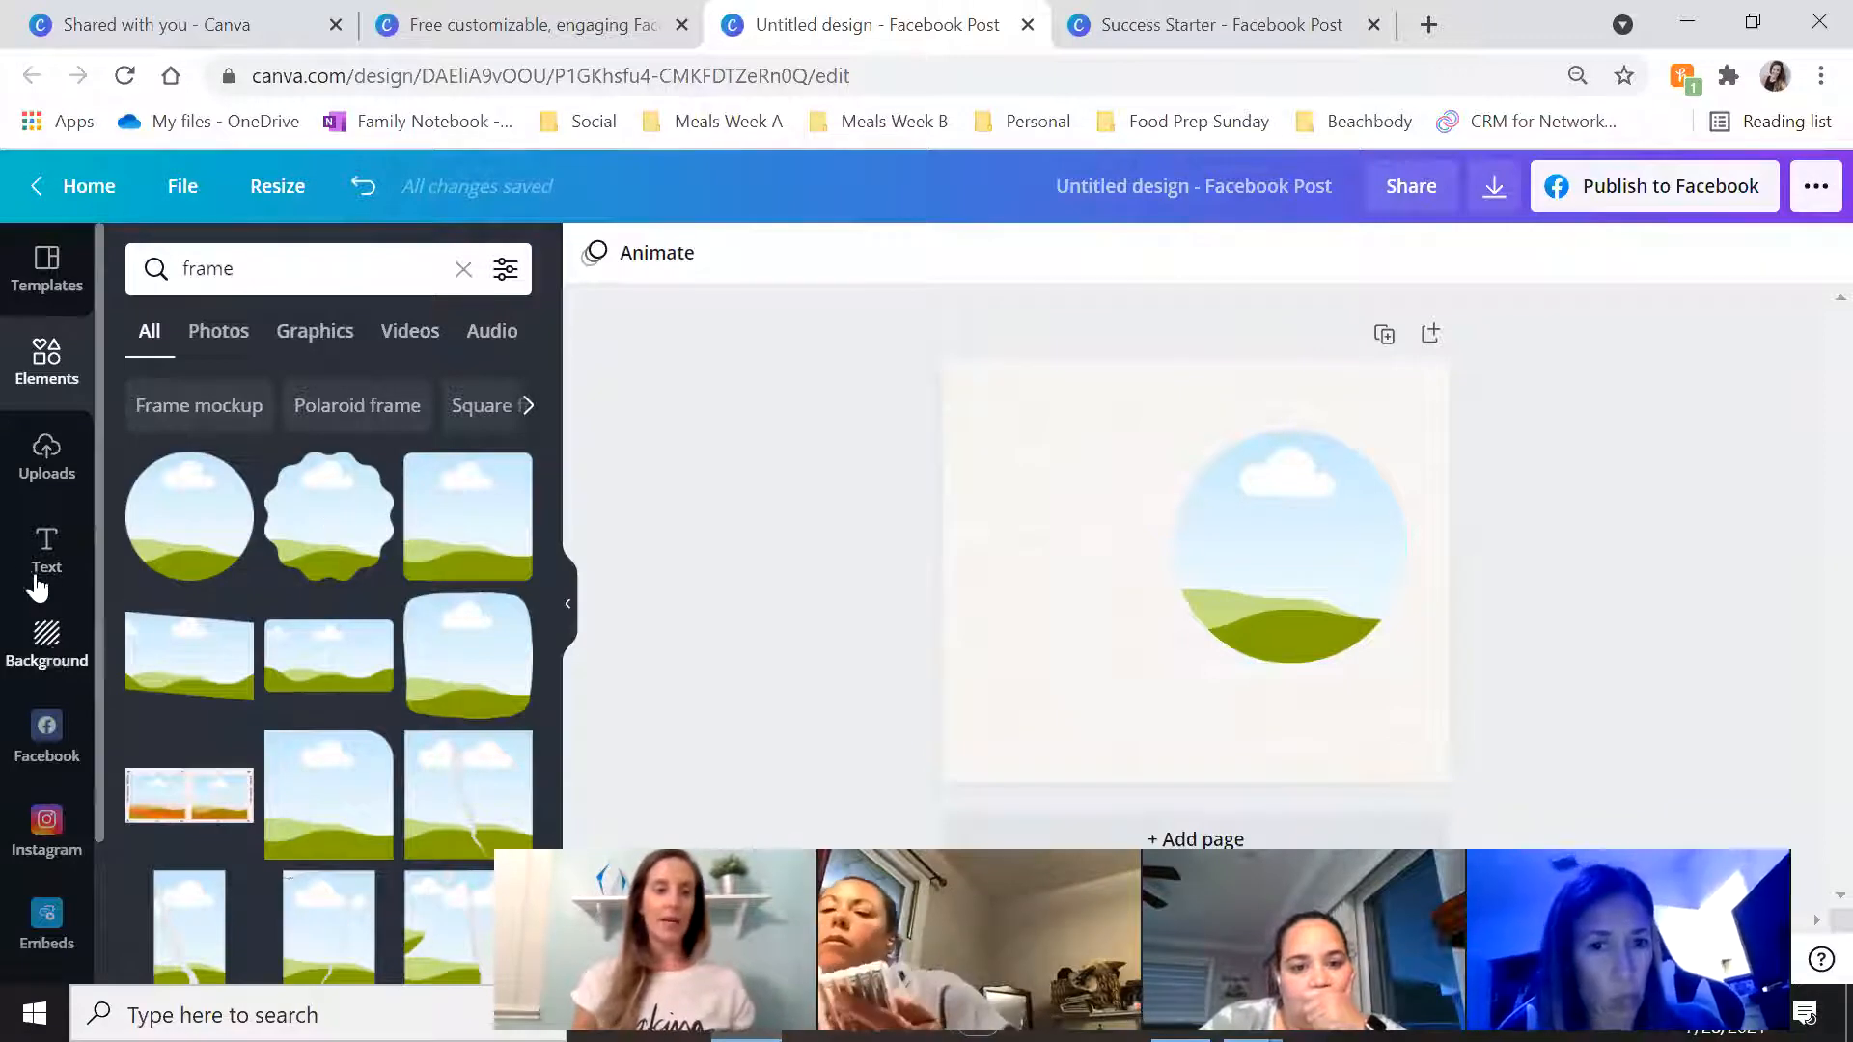
Fill the circular frame with the uploaded photo of the woman in a black sports top
left_click(43, 468)
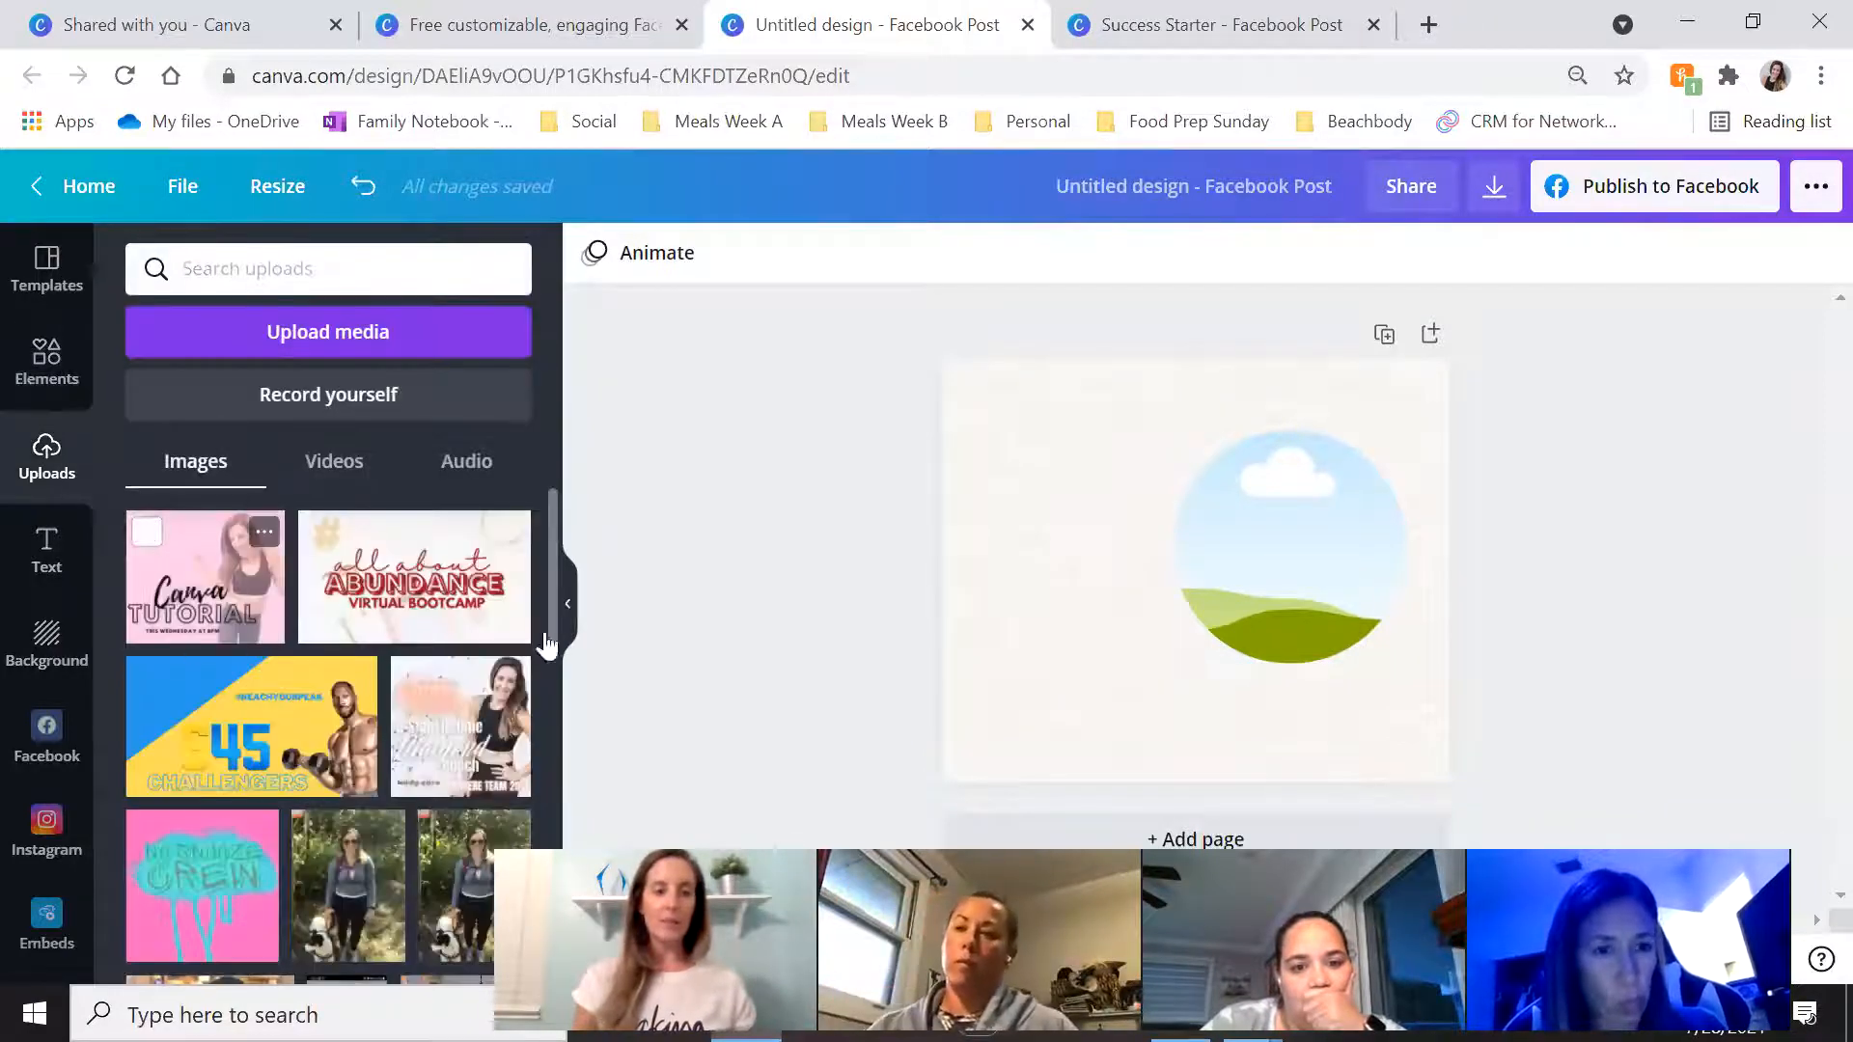
scroll(385, 649, "down", 10)
scroll(170, 541, "up", 4)
left_click_drag(170, 540, 1293, 593)
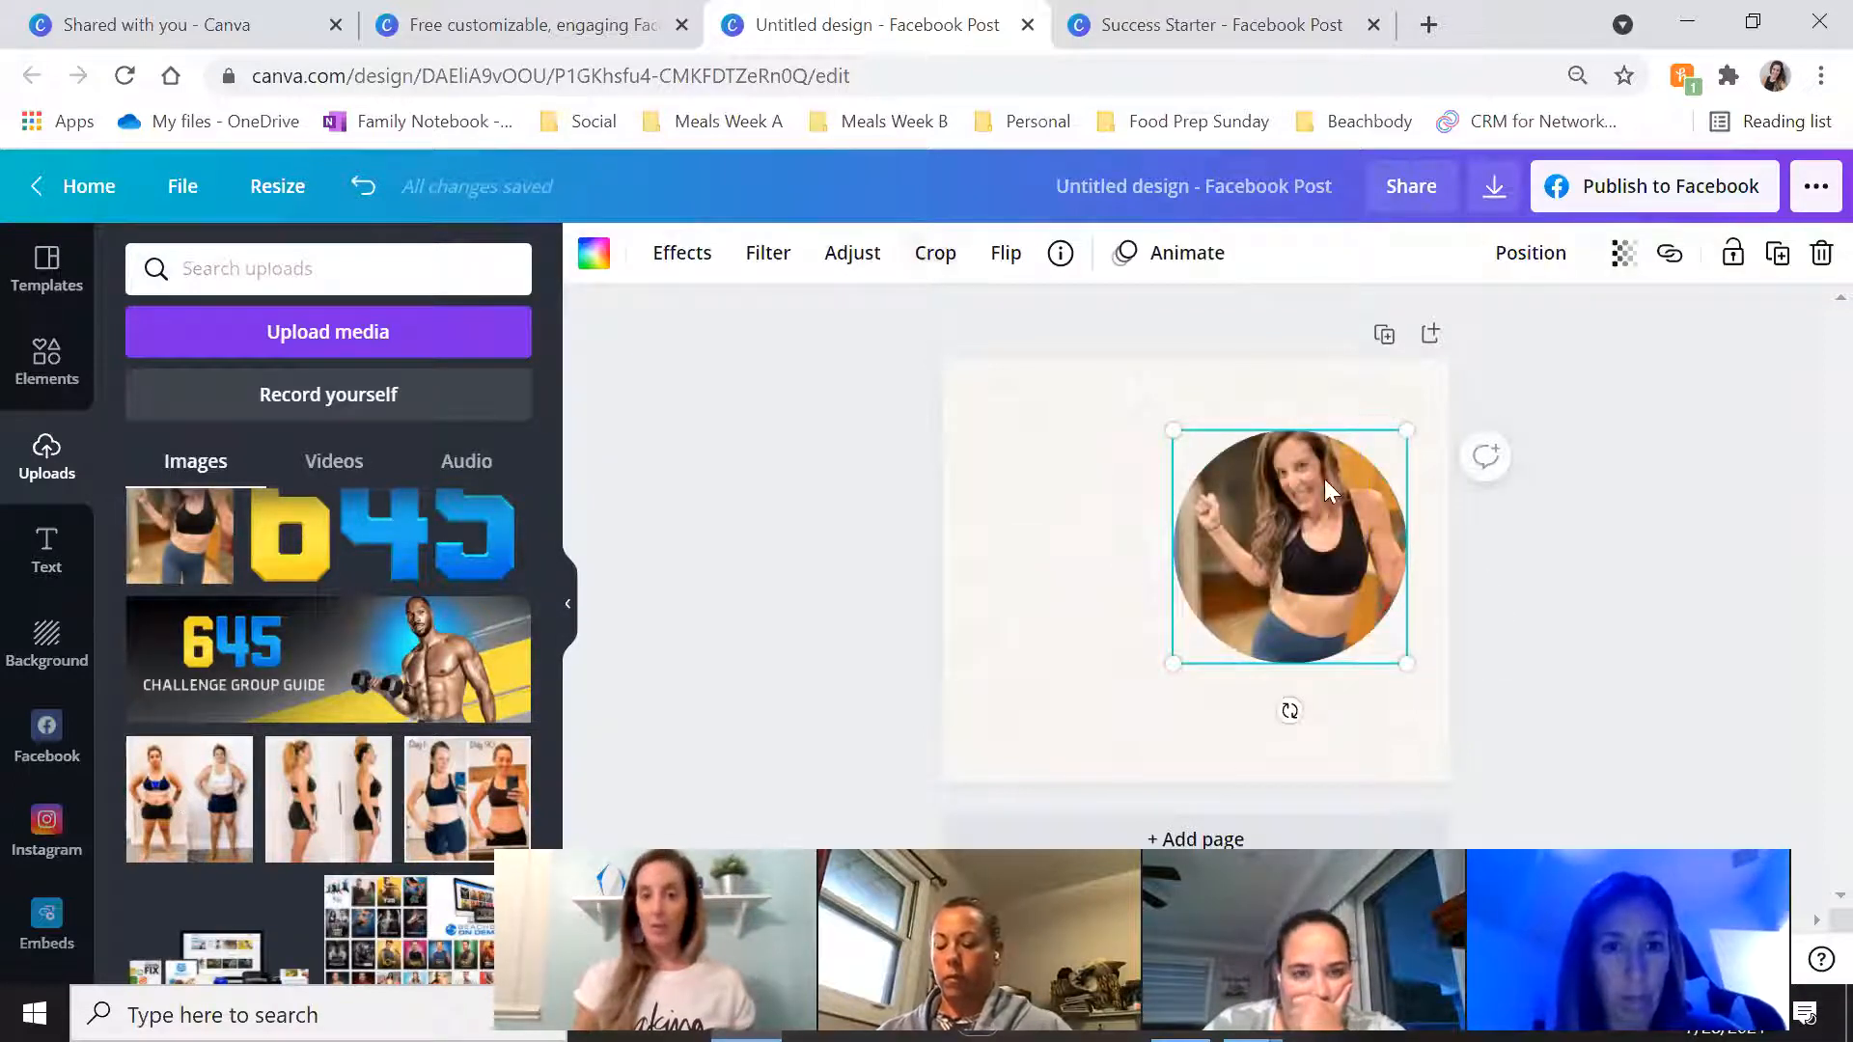
Shift the photo down inside the circular frame to show the whole head, and move the frame slightly lower on the page
left_click(932, 254)
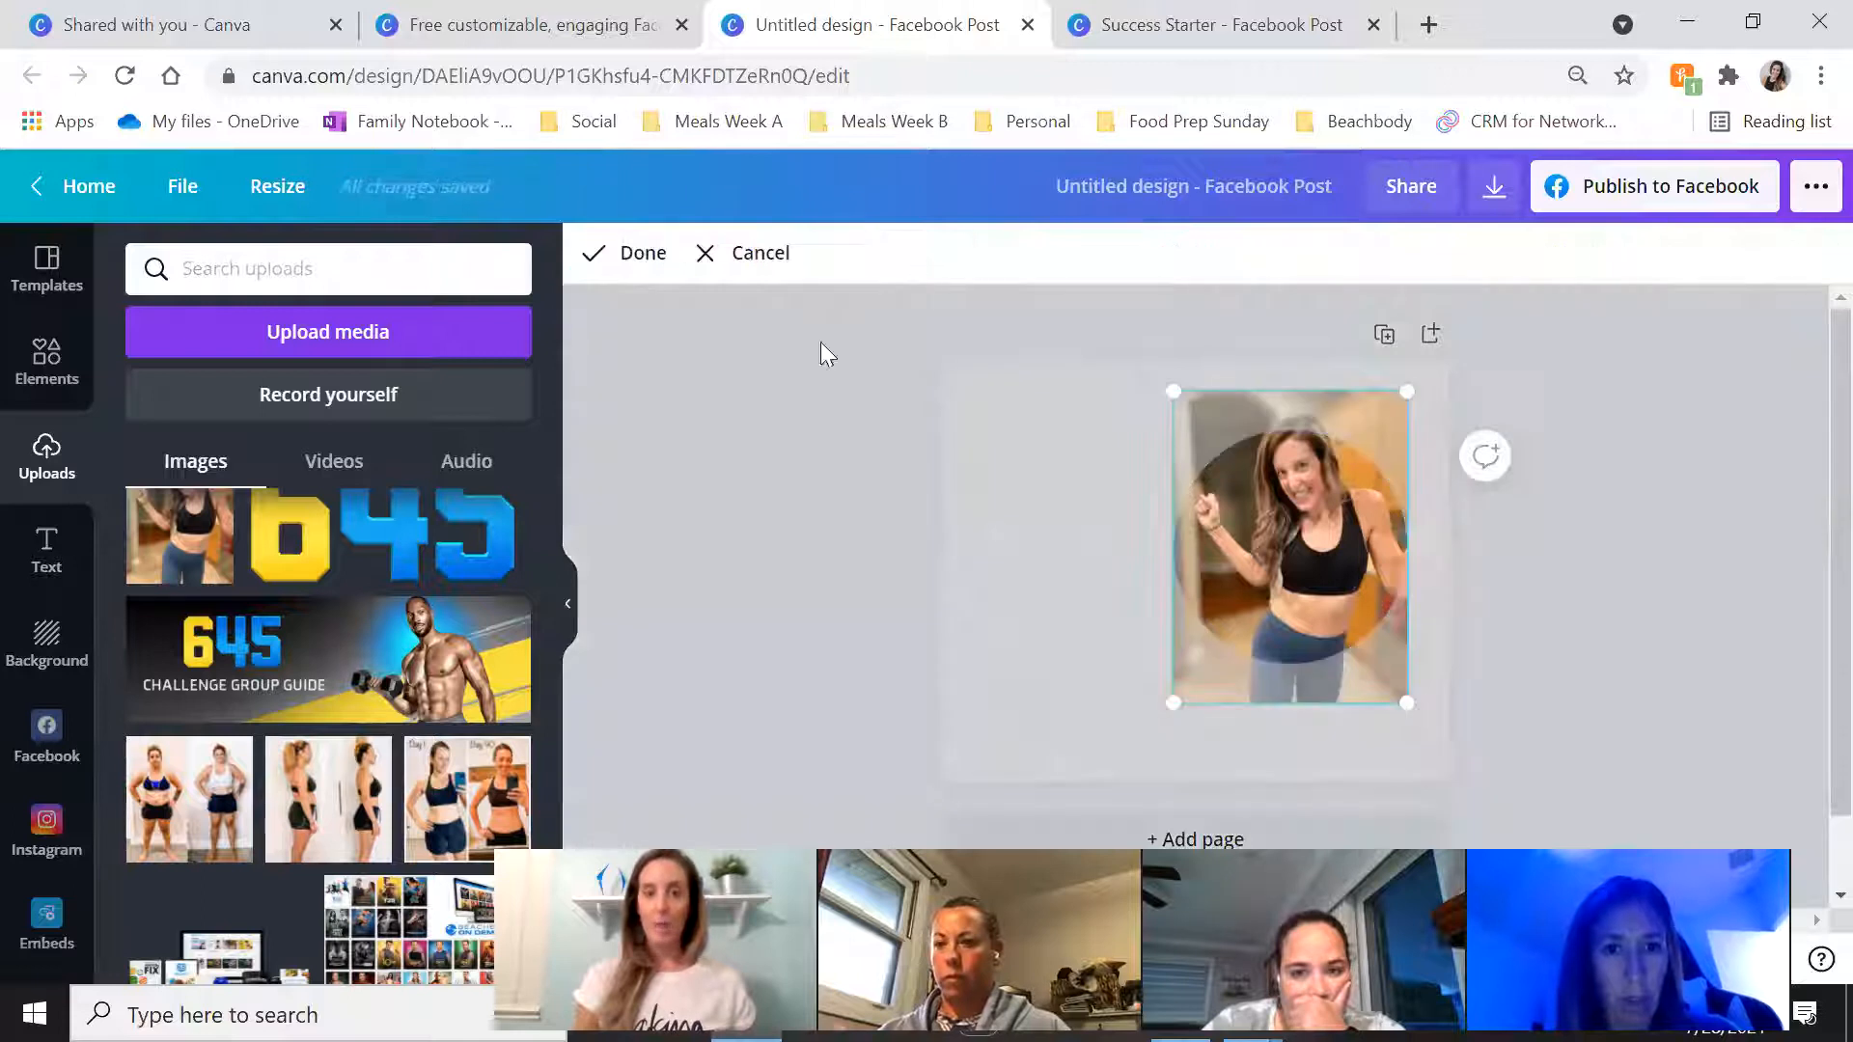
left_click_drag(1325, 499, 1325, 546)
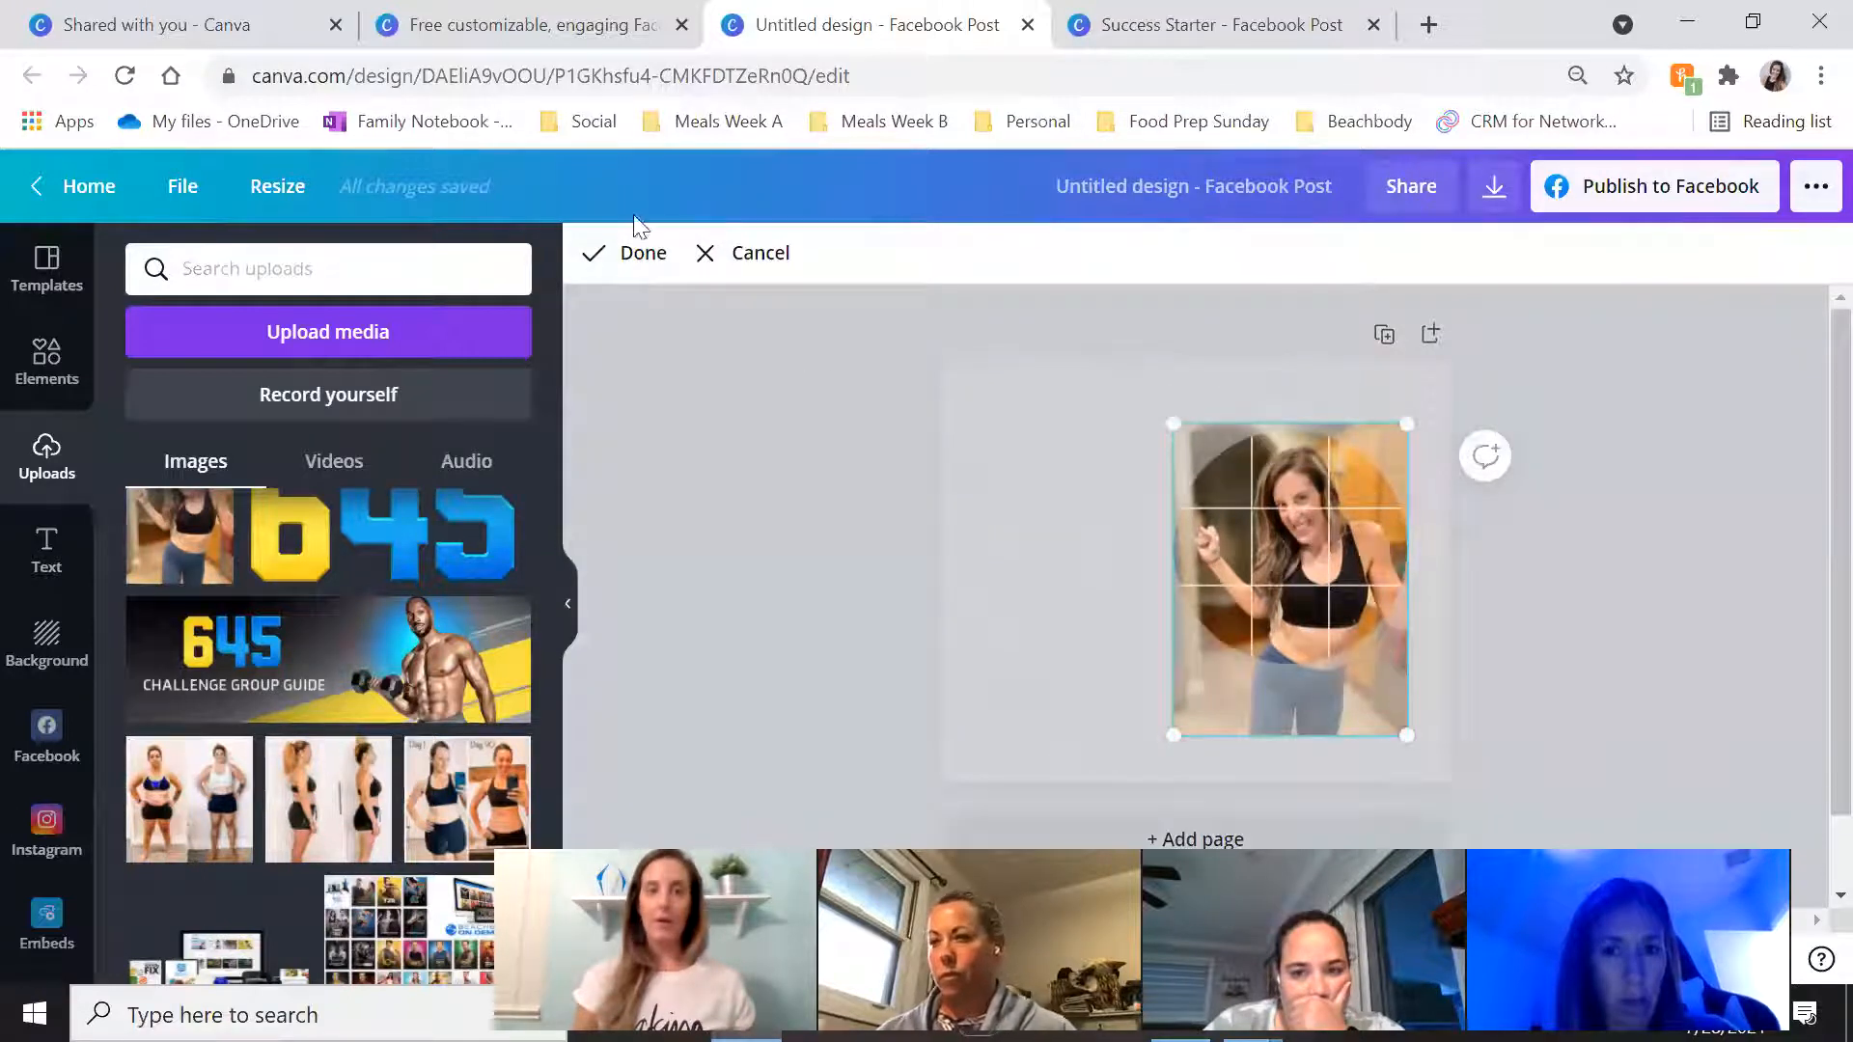
left_click(629, 255)
left_click(1583, 503)
left_click_drag(1272, 569, 1274, 603)
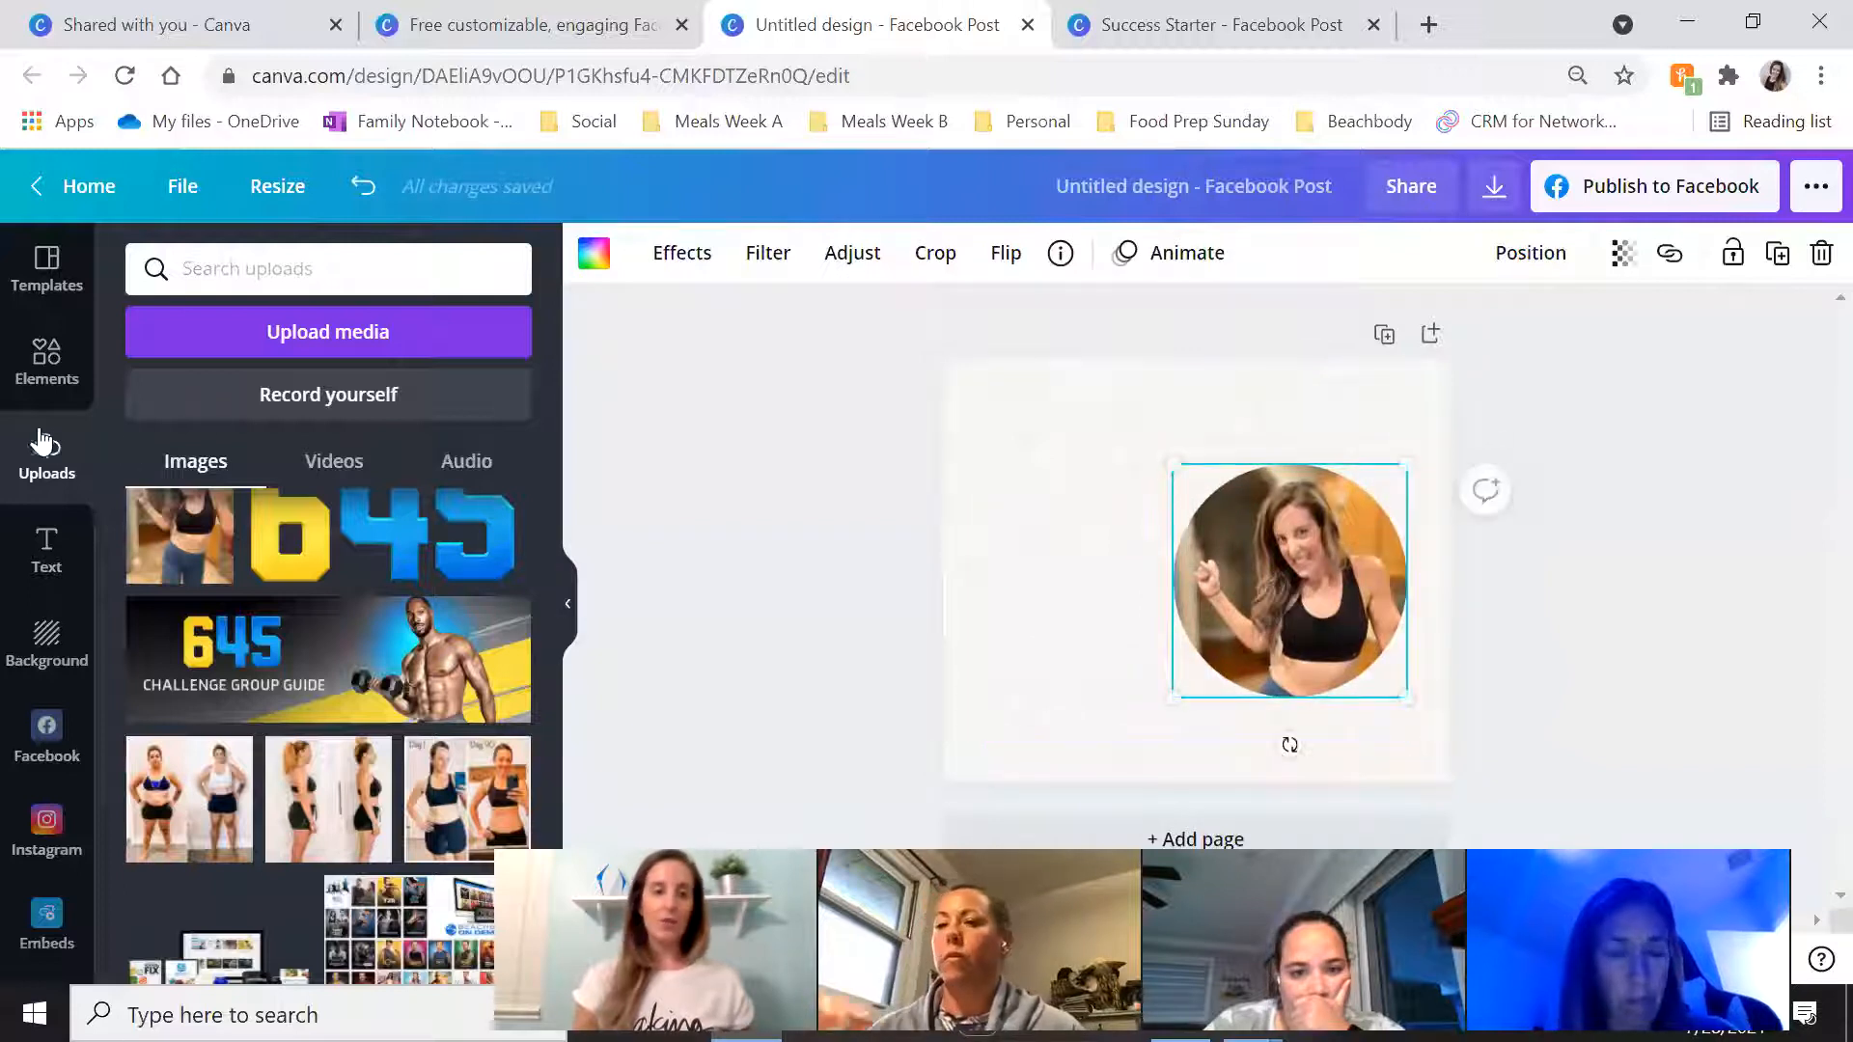
Add a heading to the page with the text "Diamond Coach"
left_click(44, 554)
left_click(345, 399)
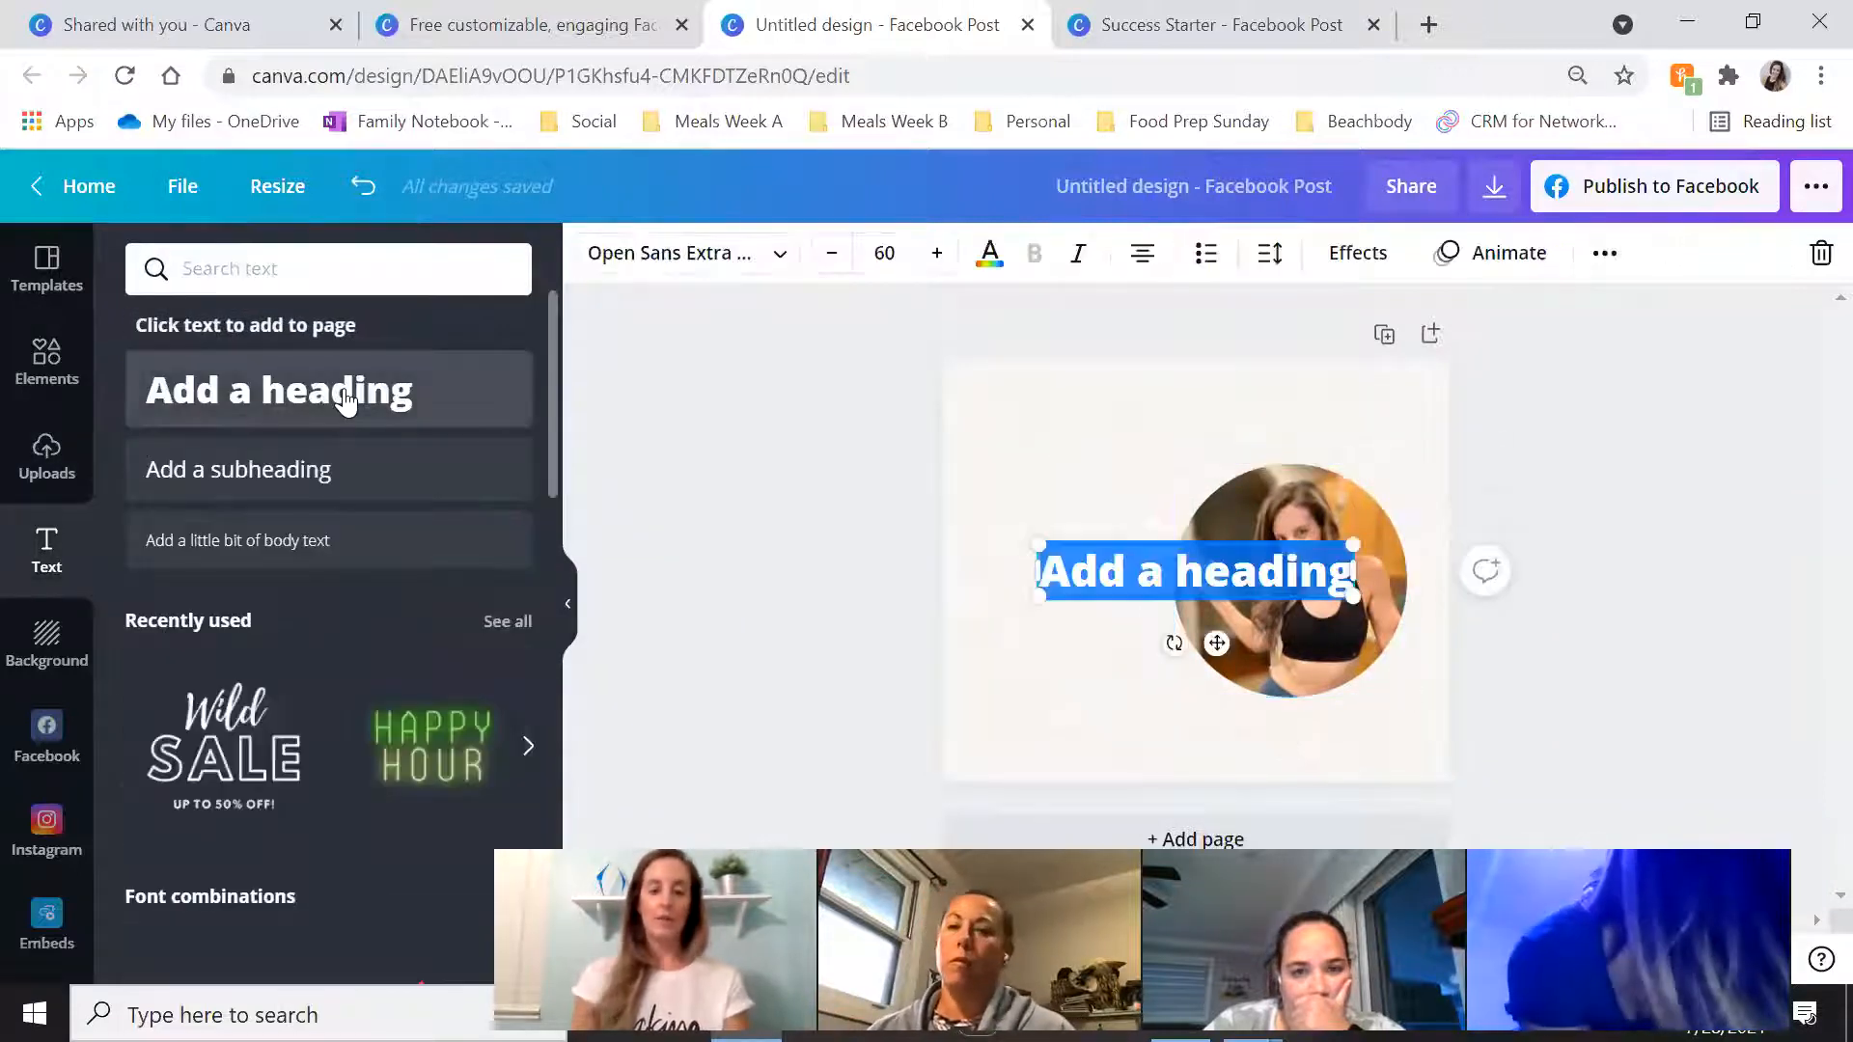
type("Diamond")
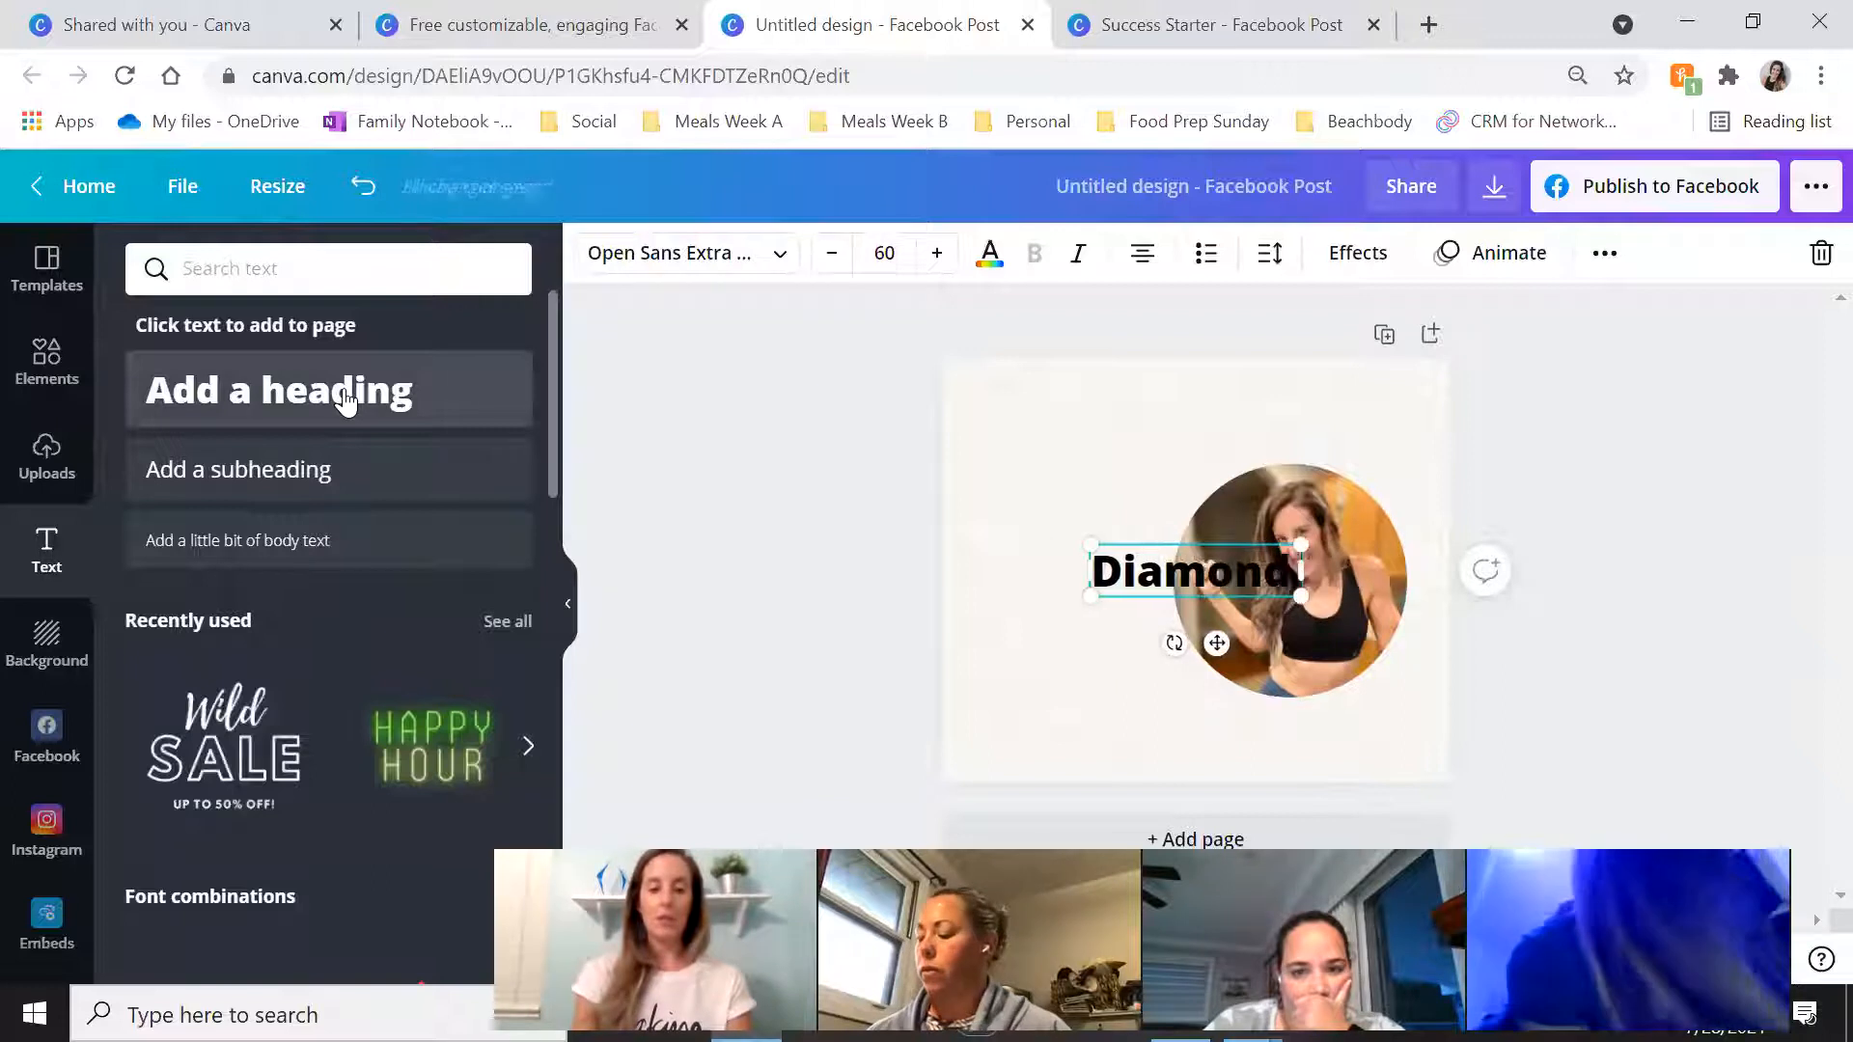
type(" Coach")
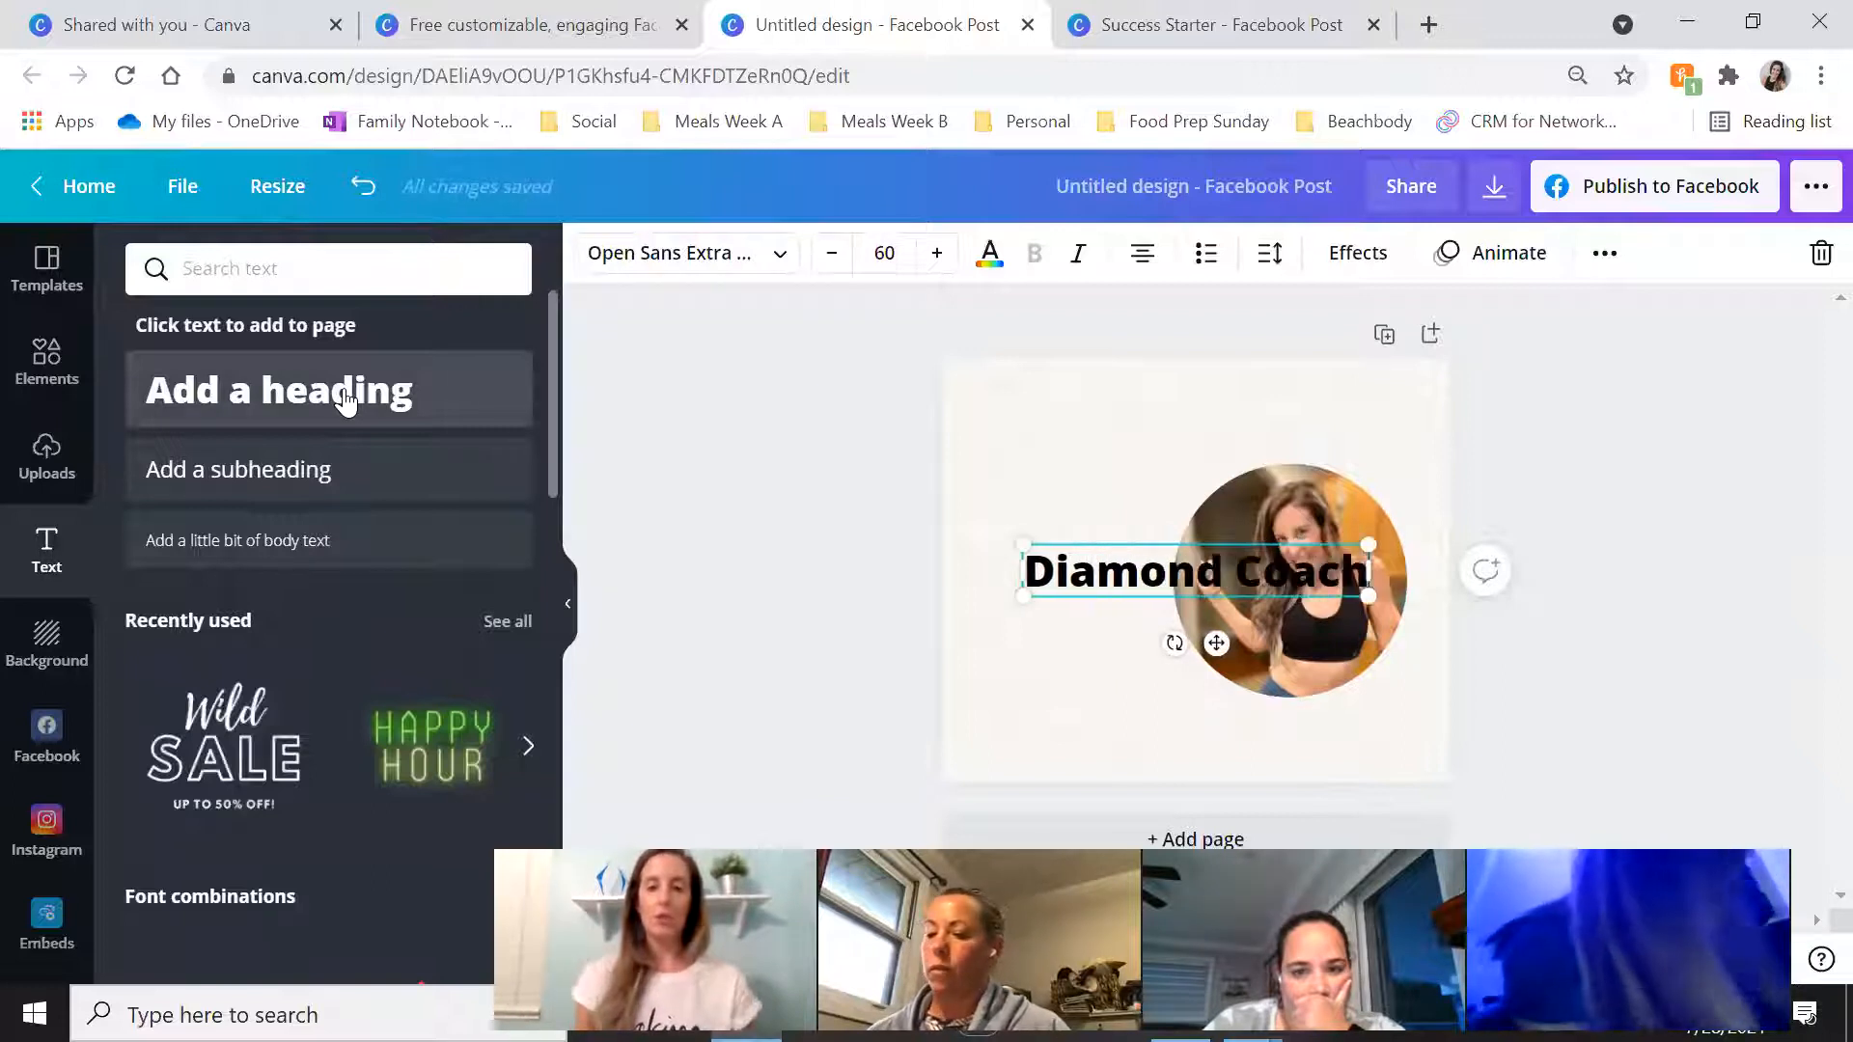
Search the fonts for "Calligraphy" and set the Diamond Coach heading in Euphoria Script
left_click(718, 269)
left_click(299, 433)
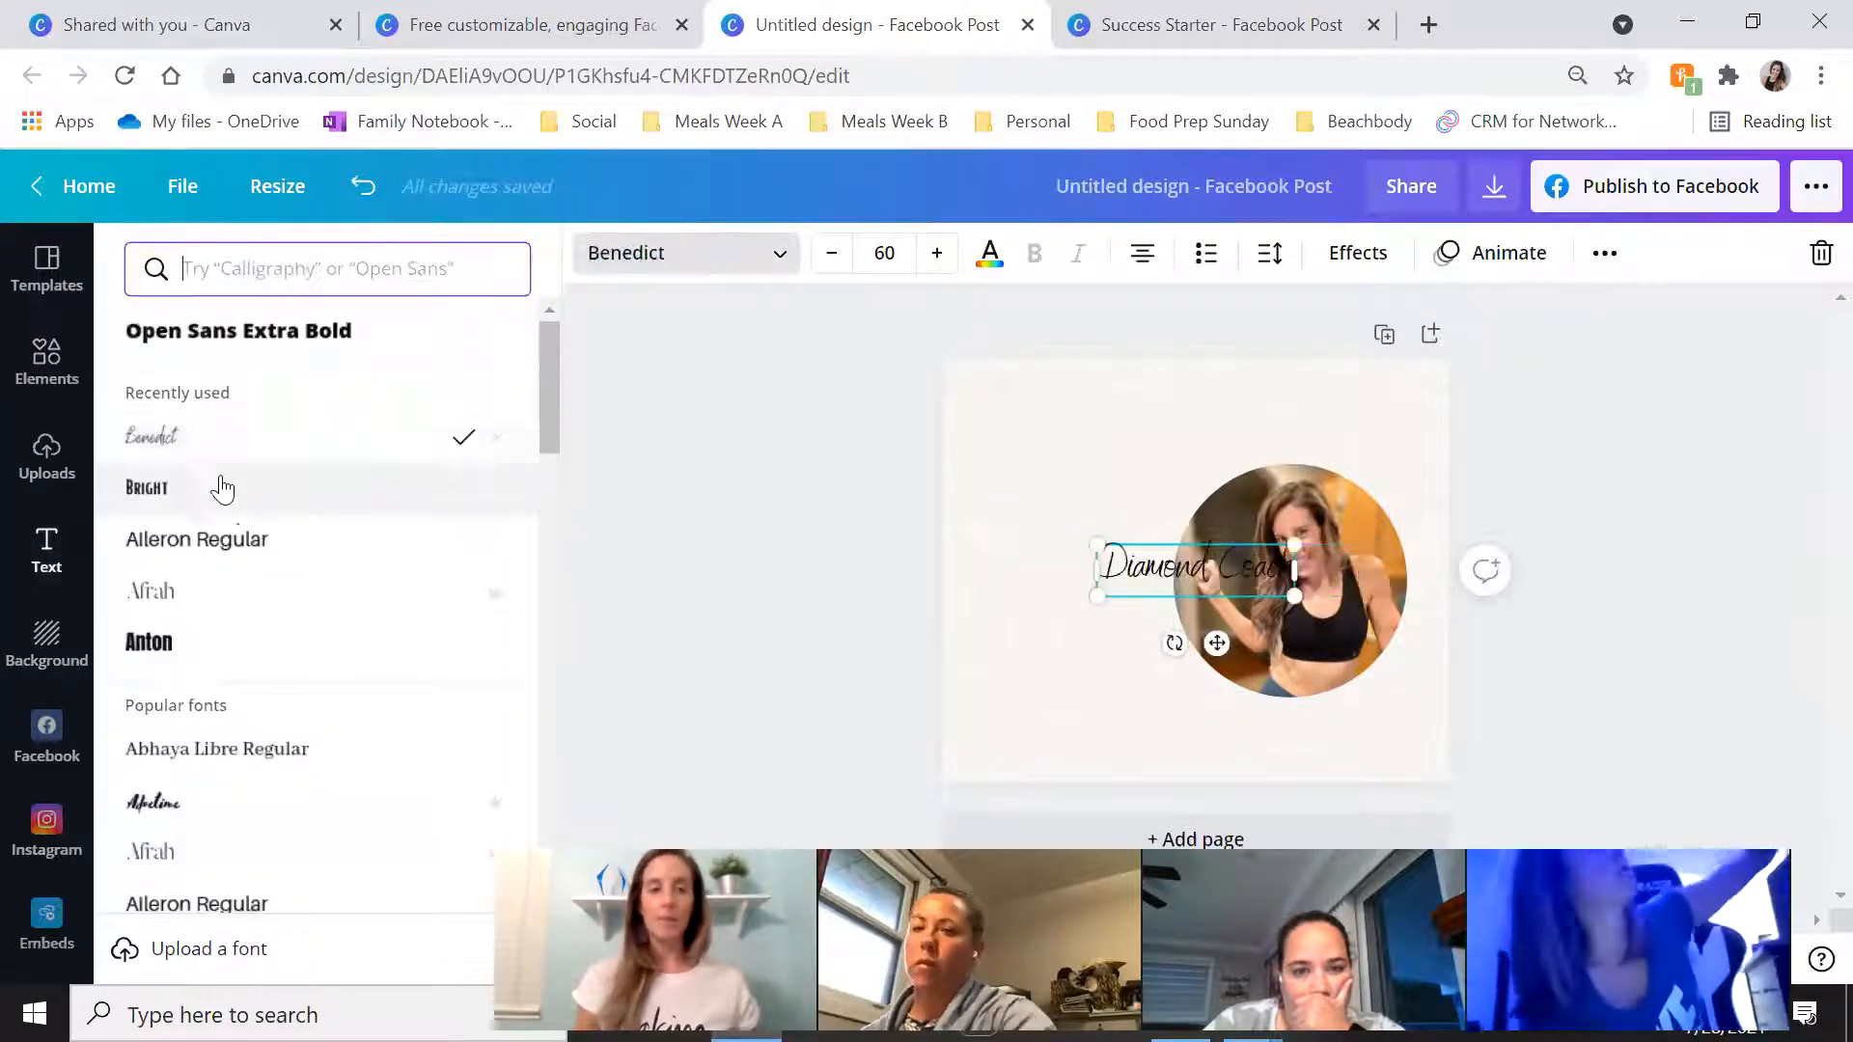
left_click(240, 269)
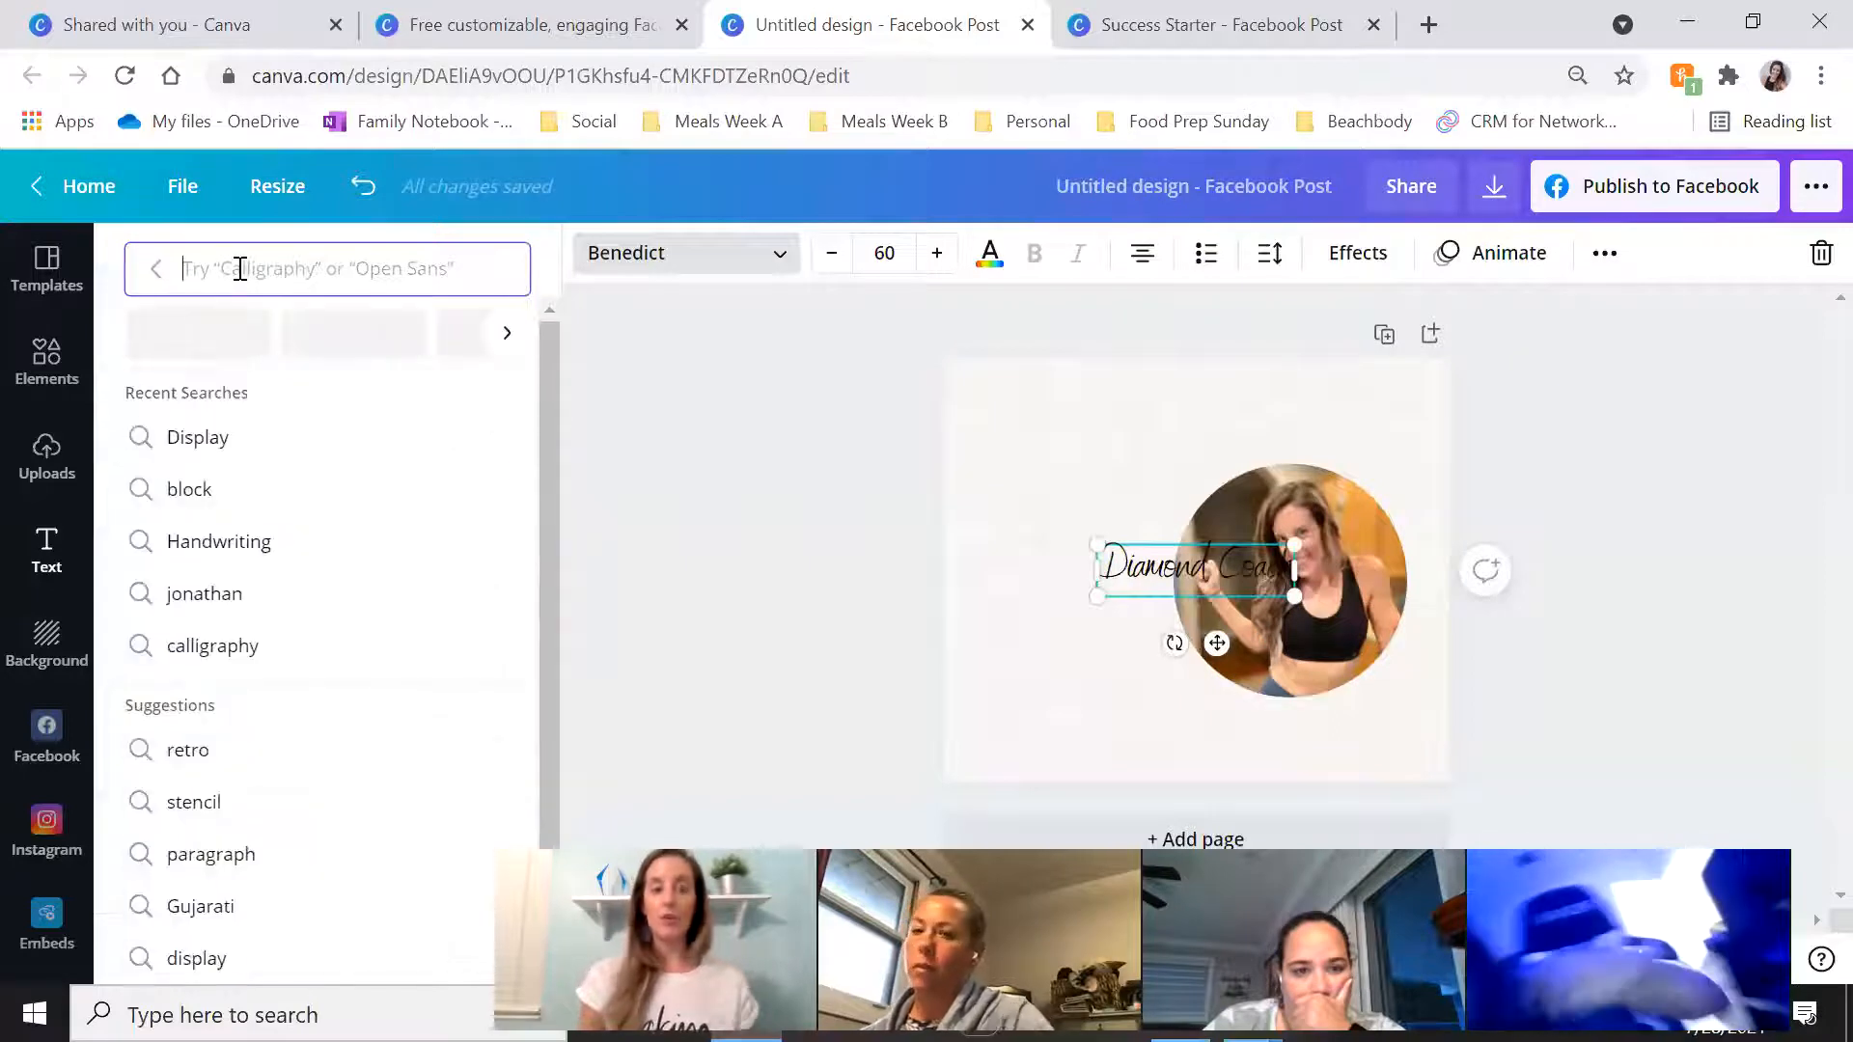
type("Callig")
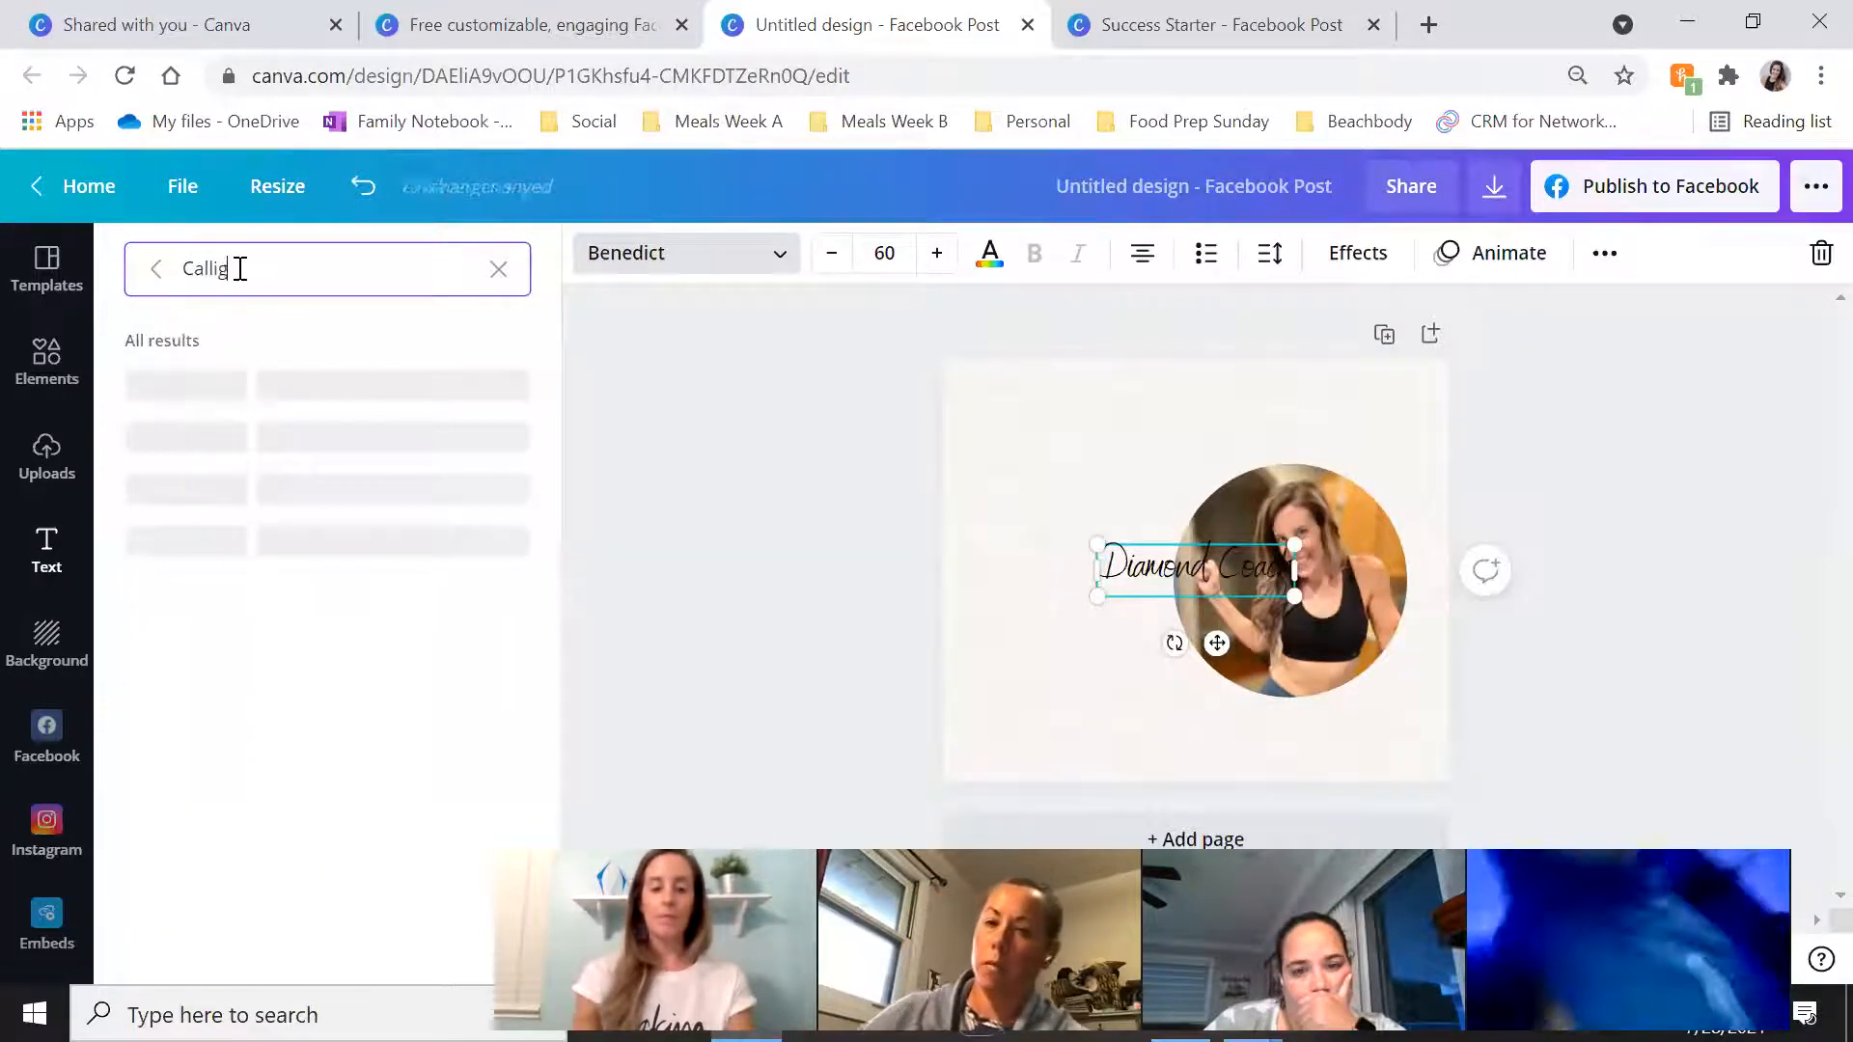
type("raphy")
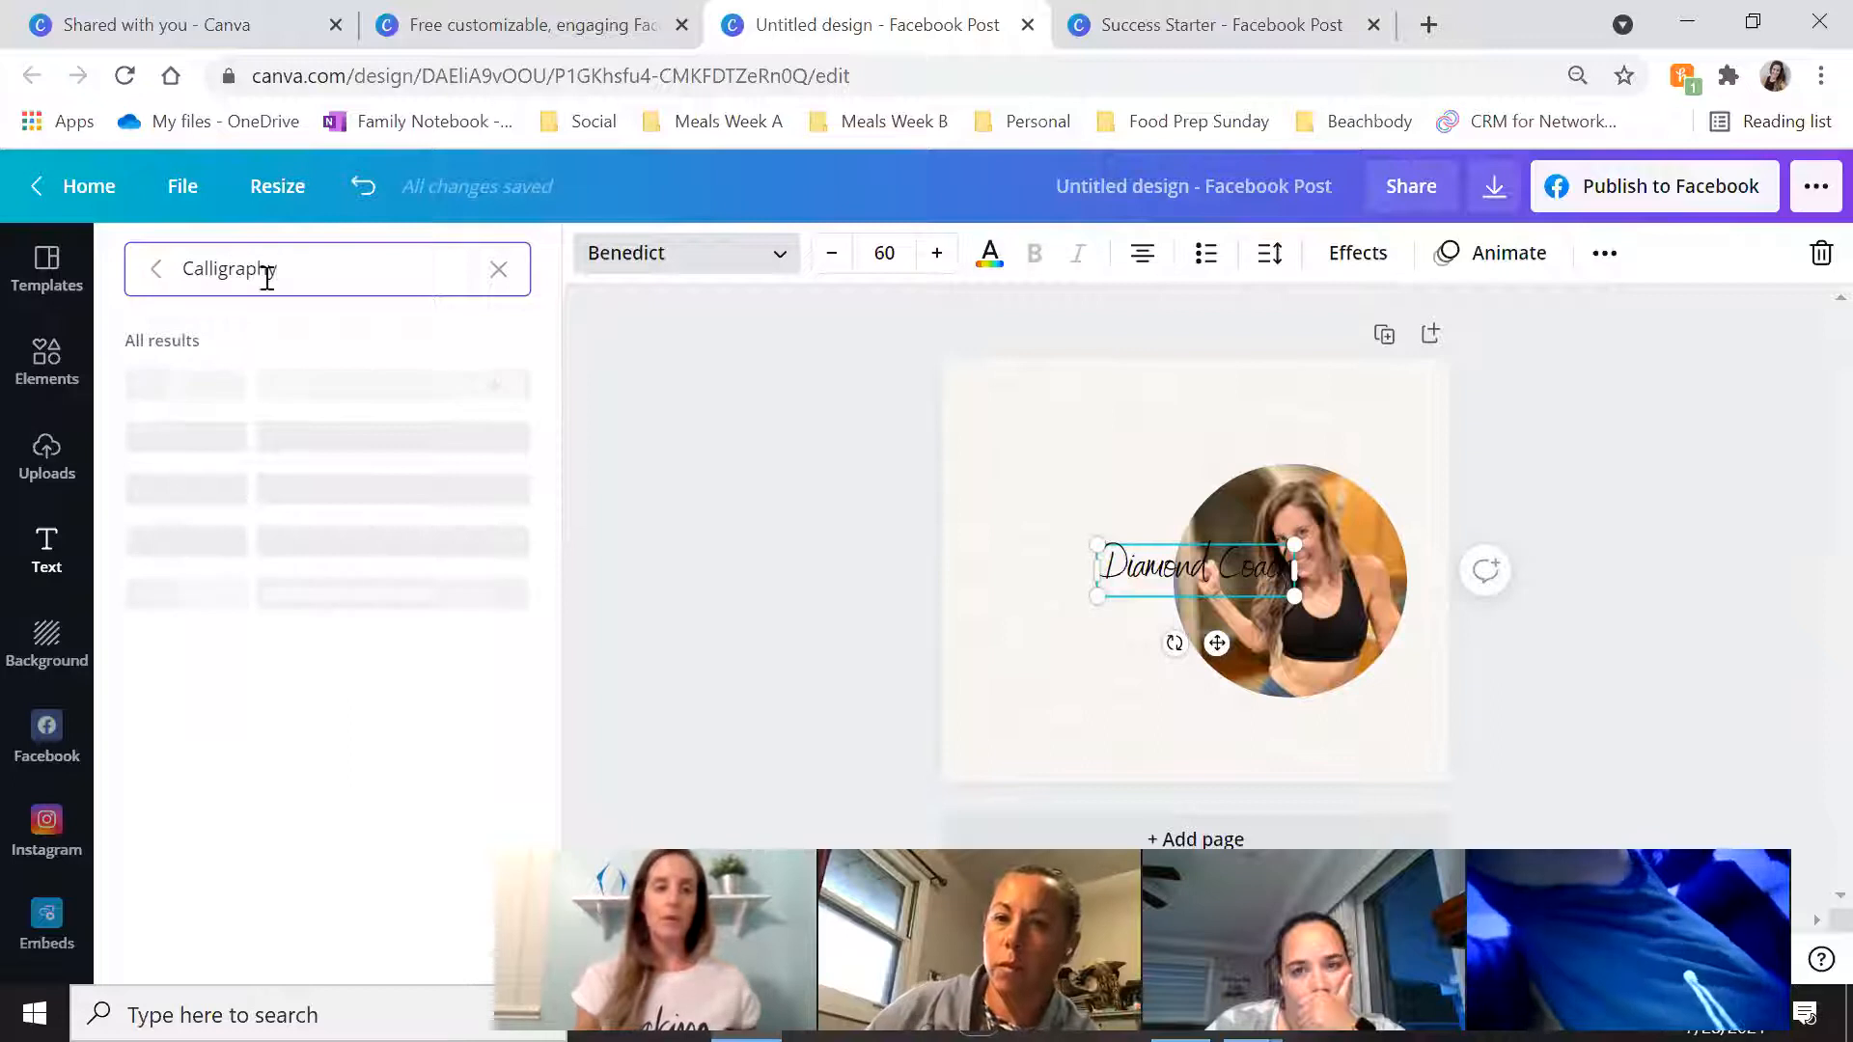
scroll(335, 546, "down", 3)
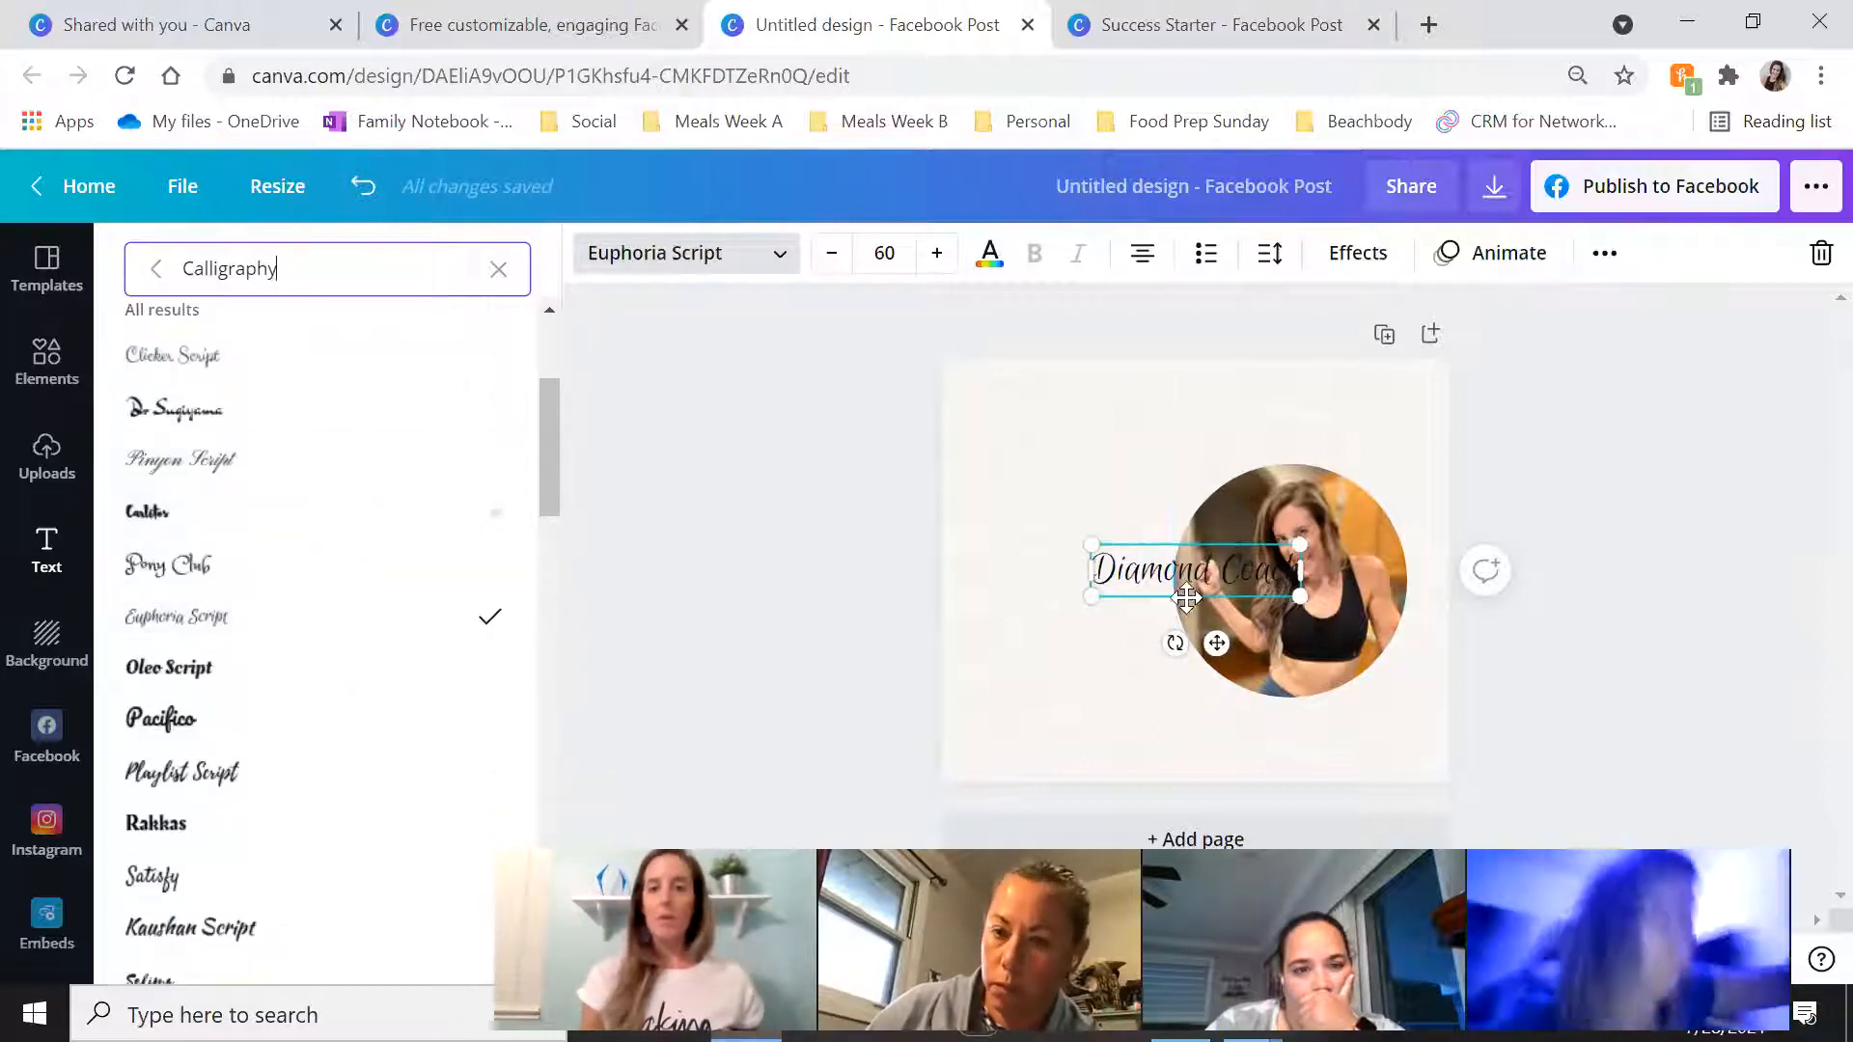
Enlarge the Diamond Coach heading to size 107 and place it above the circular photo near the page's upper edge
left_click_drag(1220, 639, 1370, 479)
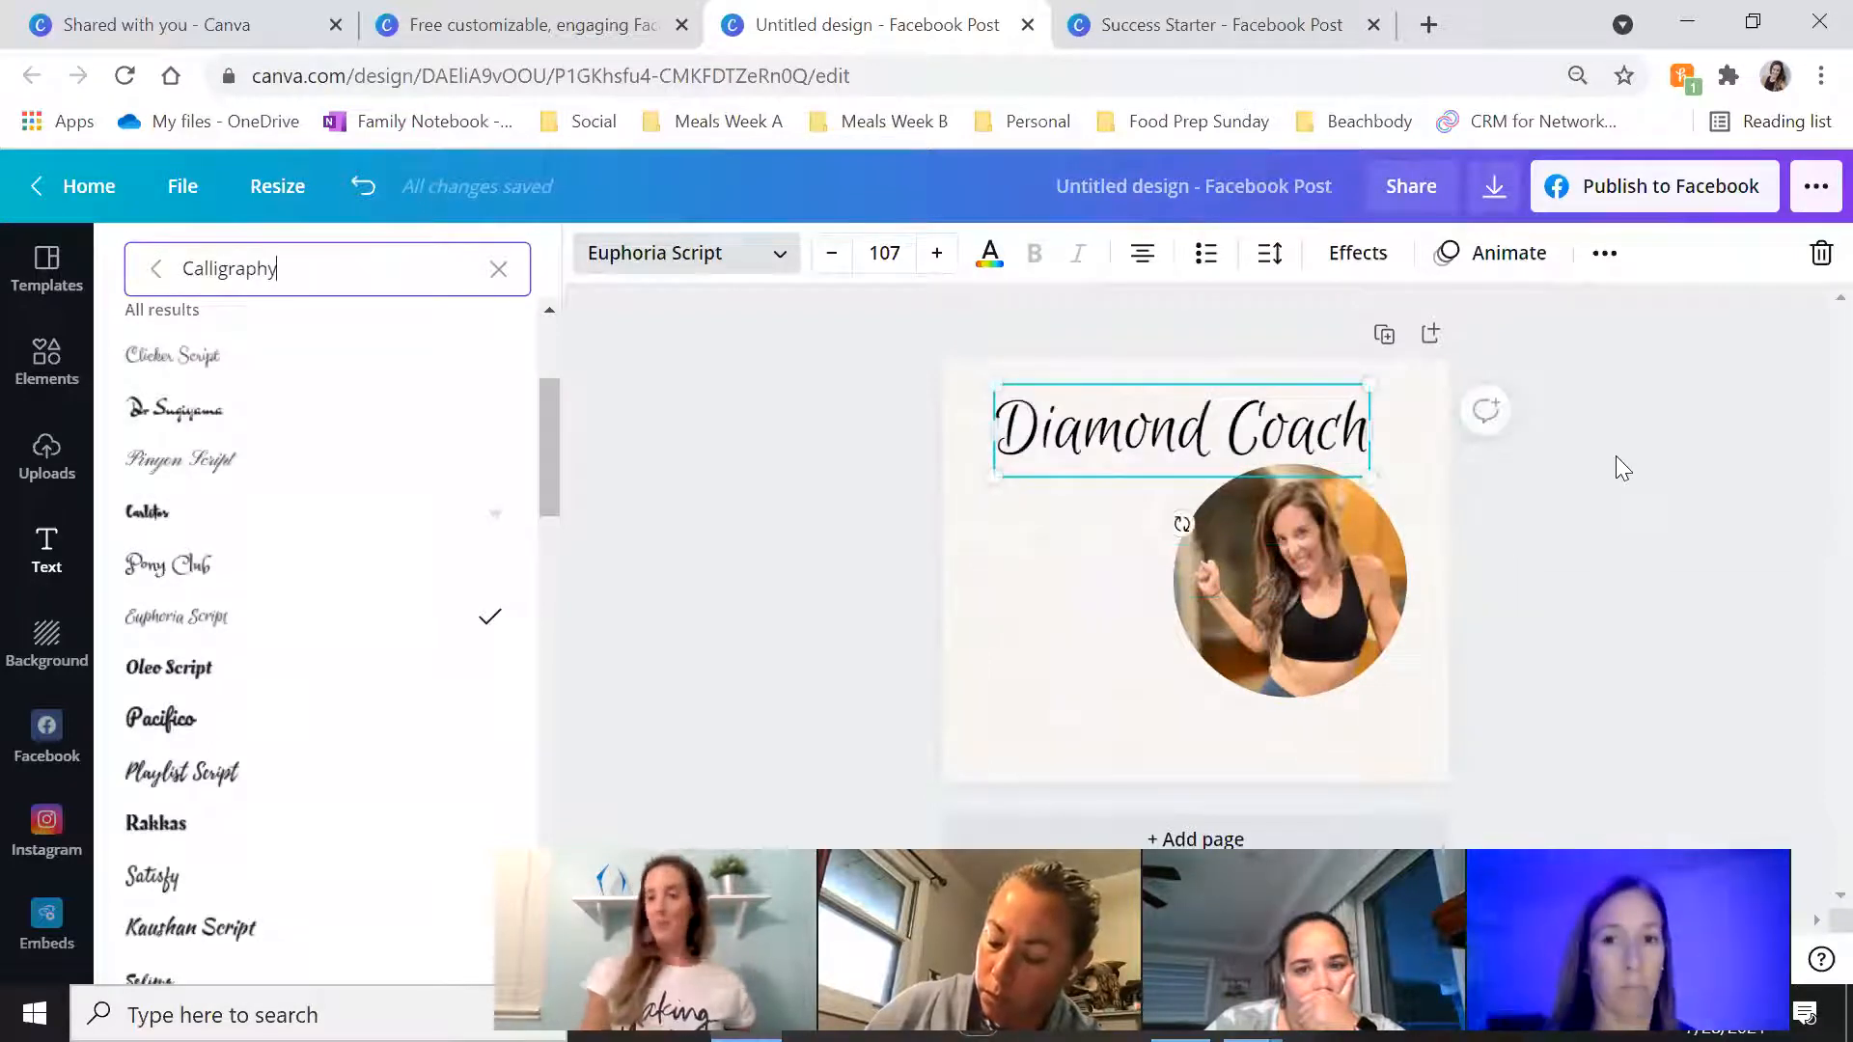
key("Escape")
left_click(1744, 542)
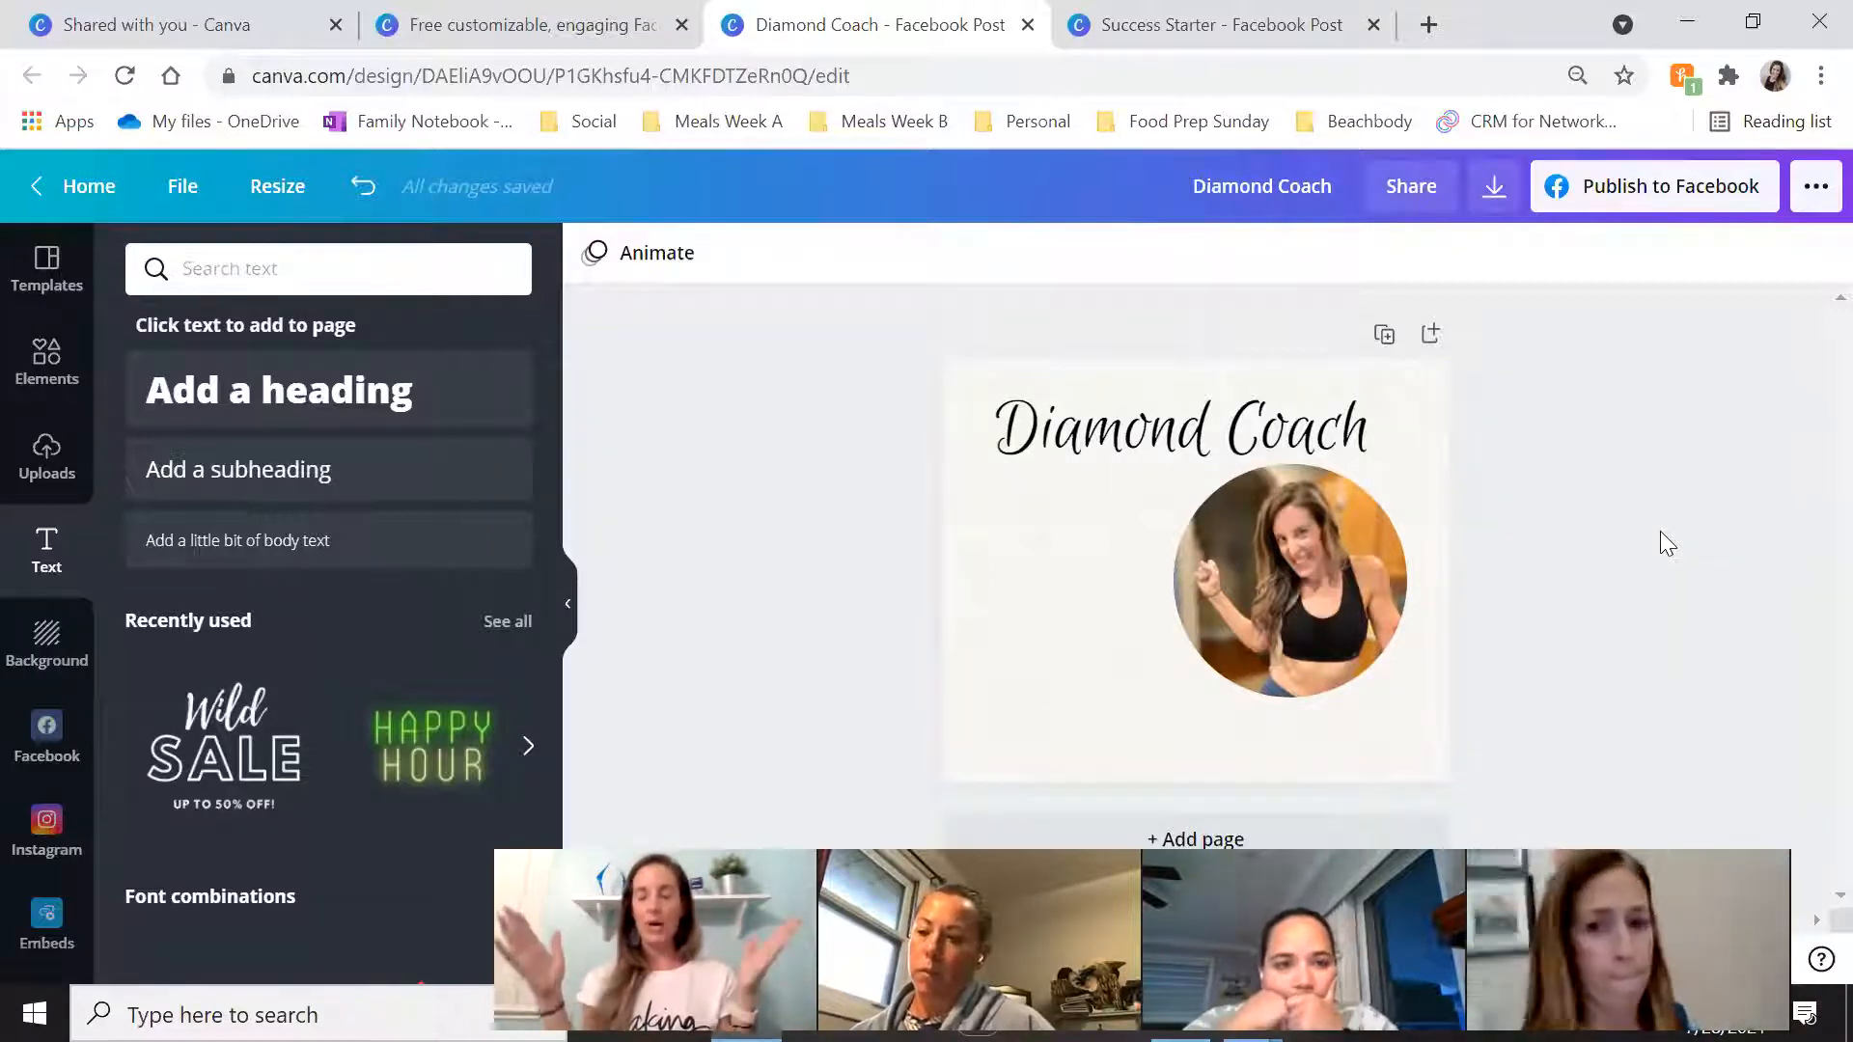
Try the Neon effect at intensity 100 on the Diamond Coach heading, and apply the Lift effect at intensity 98 instead
left_click(1251, 444)
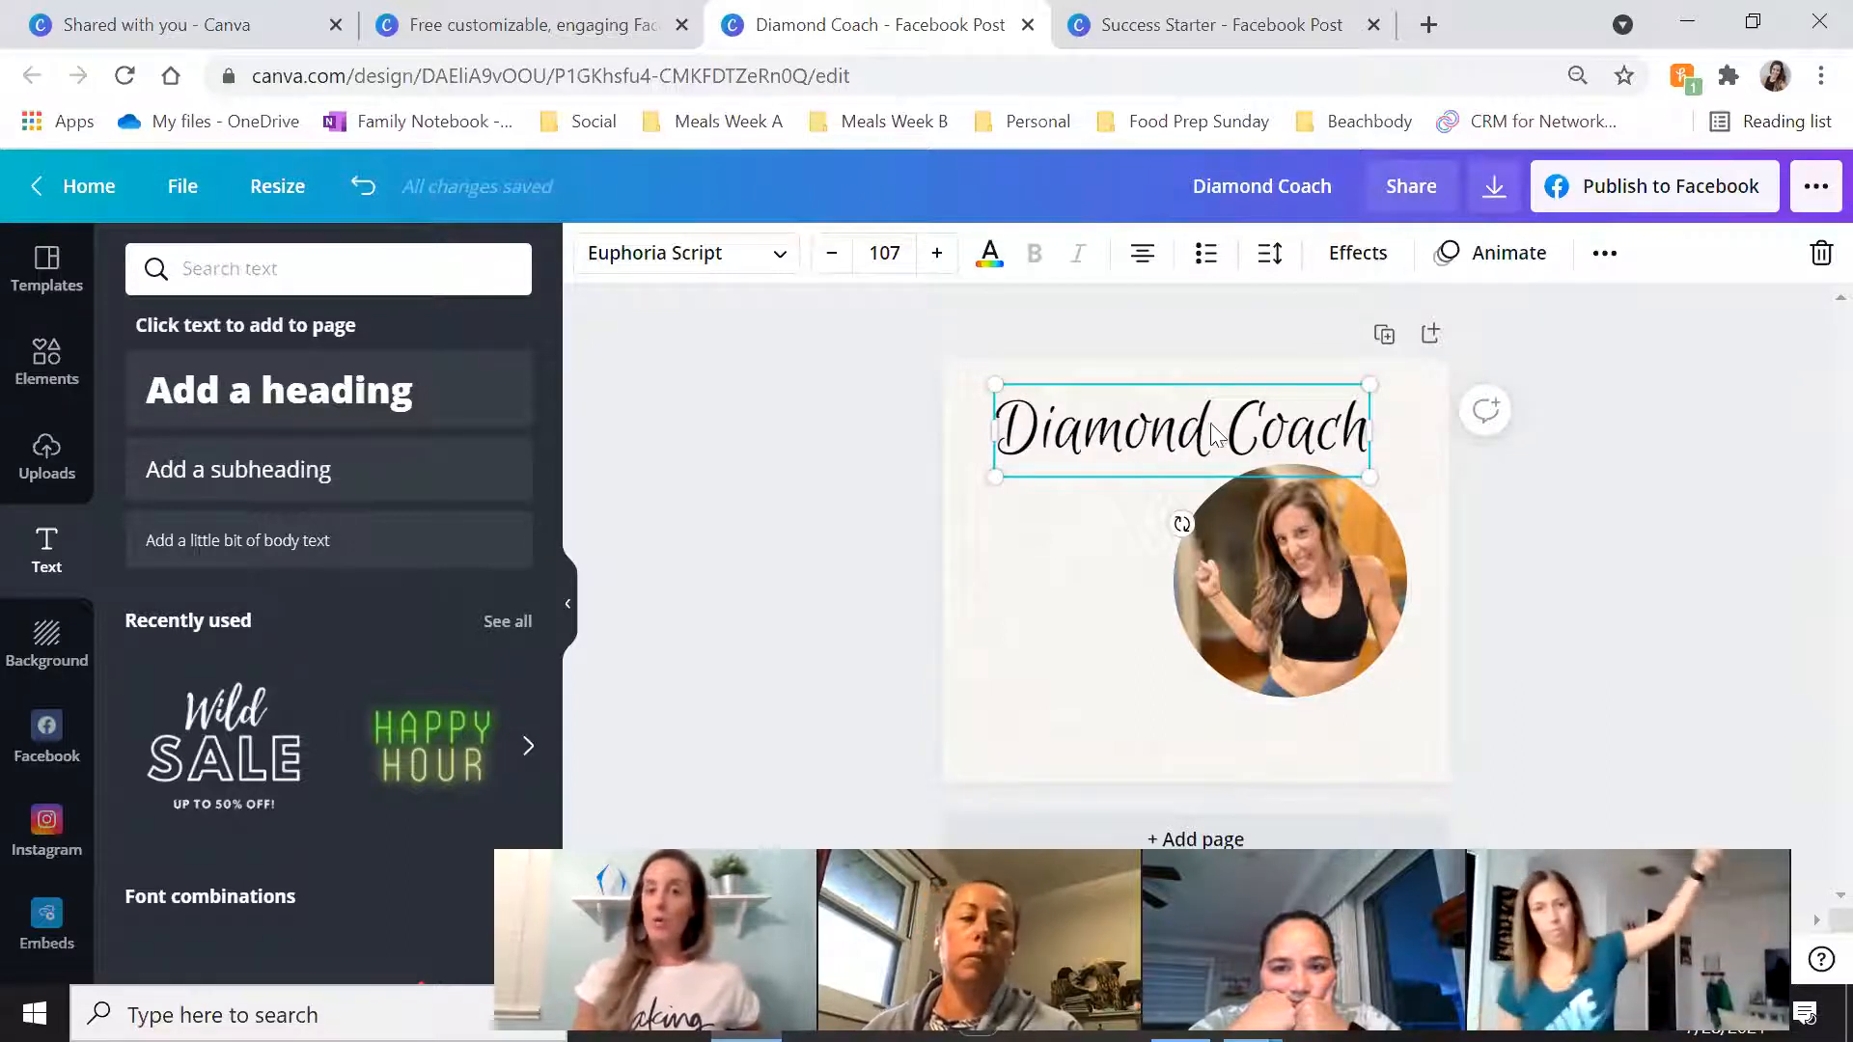
left_click(1354, 258)
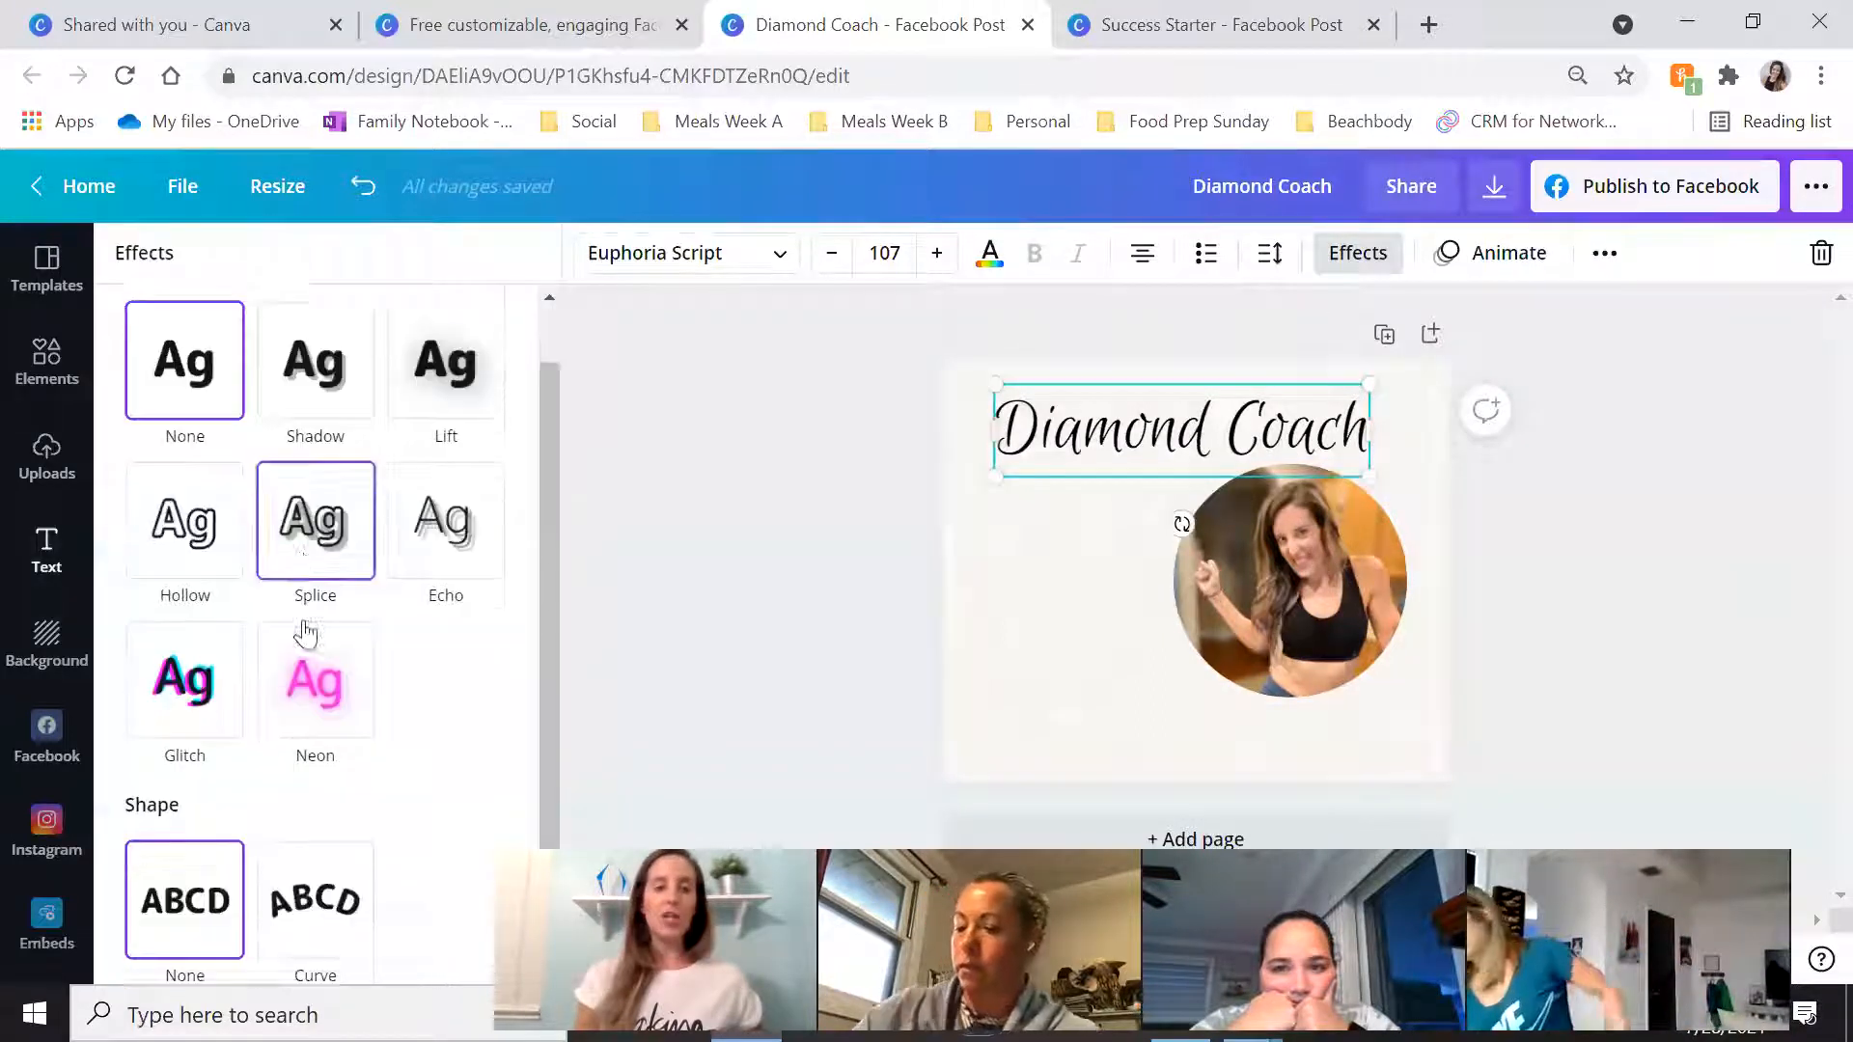
scroll(304, 632, "down", 1)
left_click(306, 638)
left_click_drag(313, 808, 671, 656)
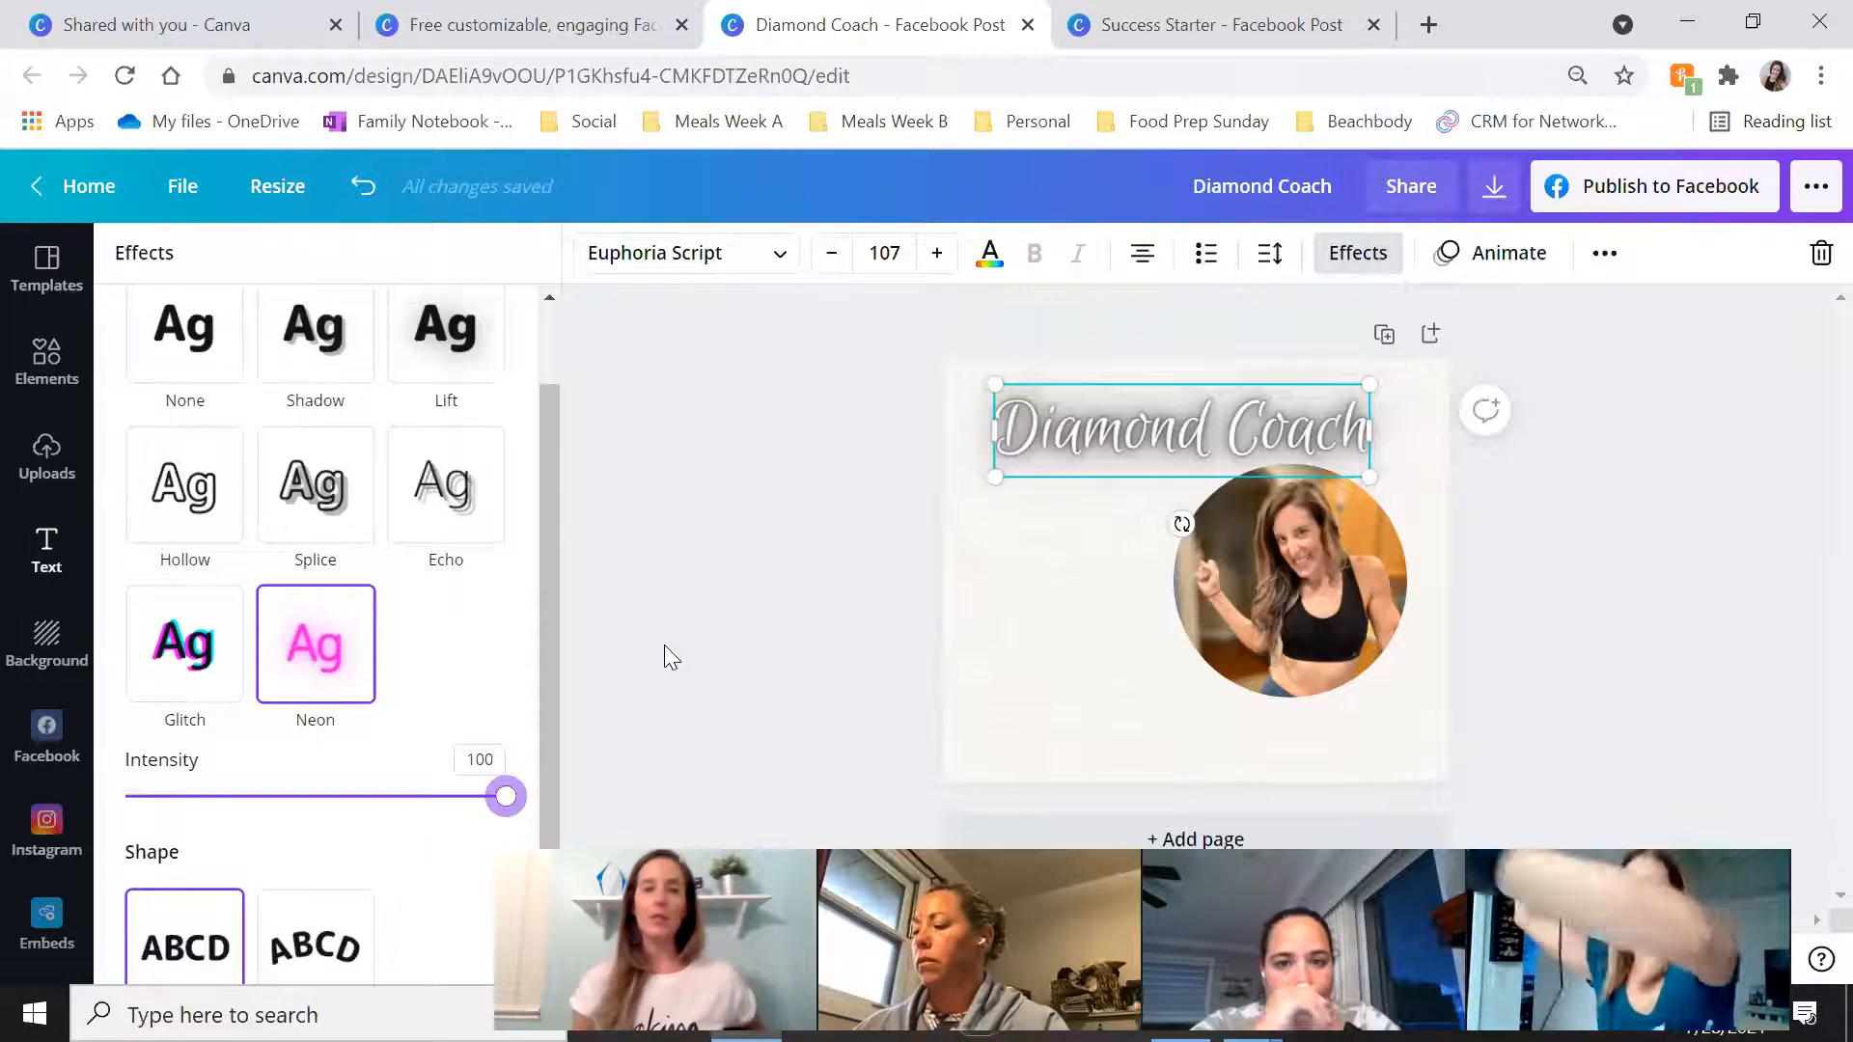
left_click(435, 364)
left_click_drag(338, 494, 500, 505)
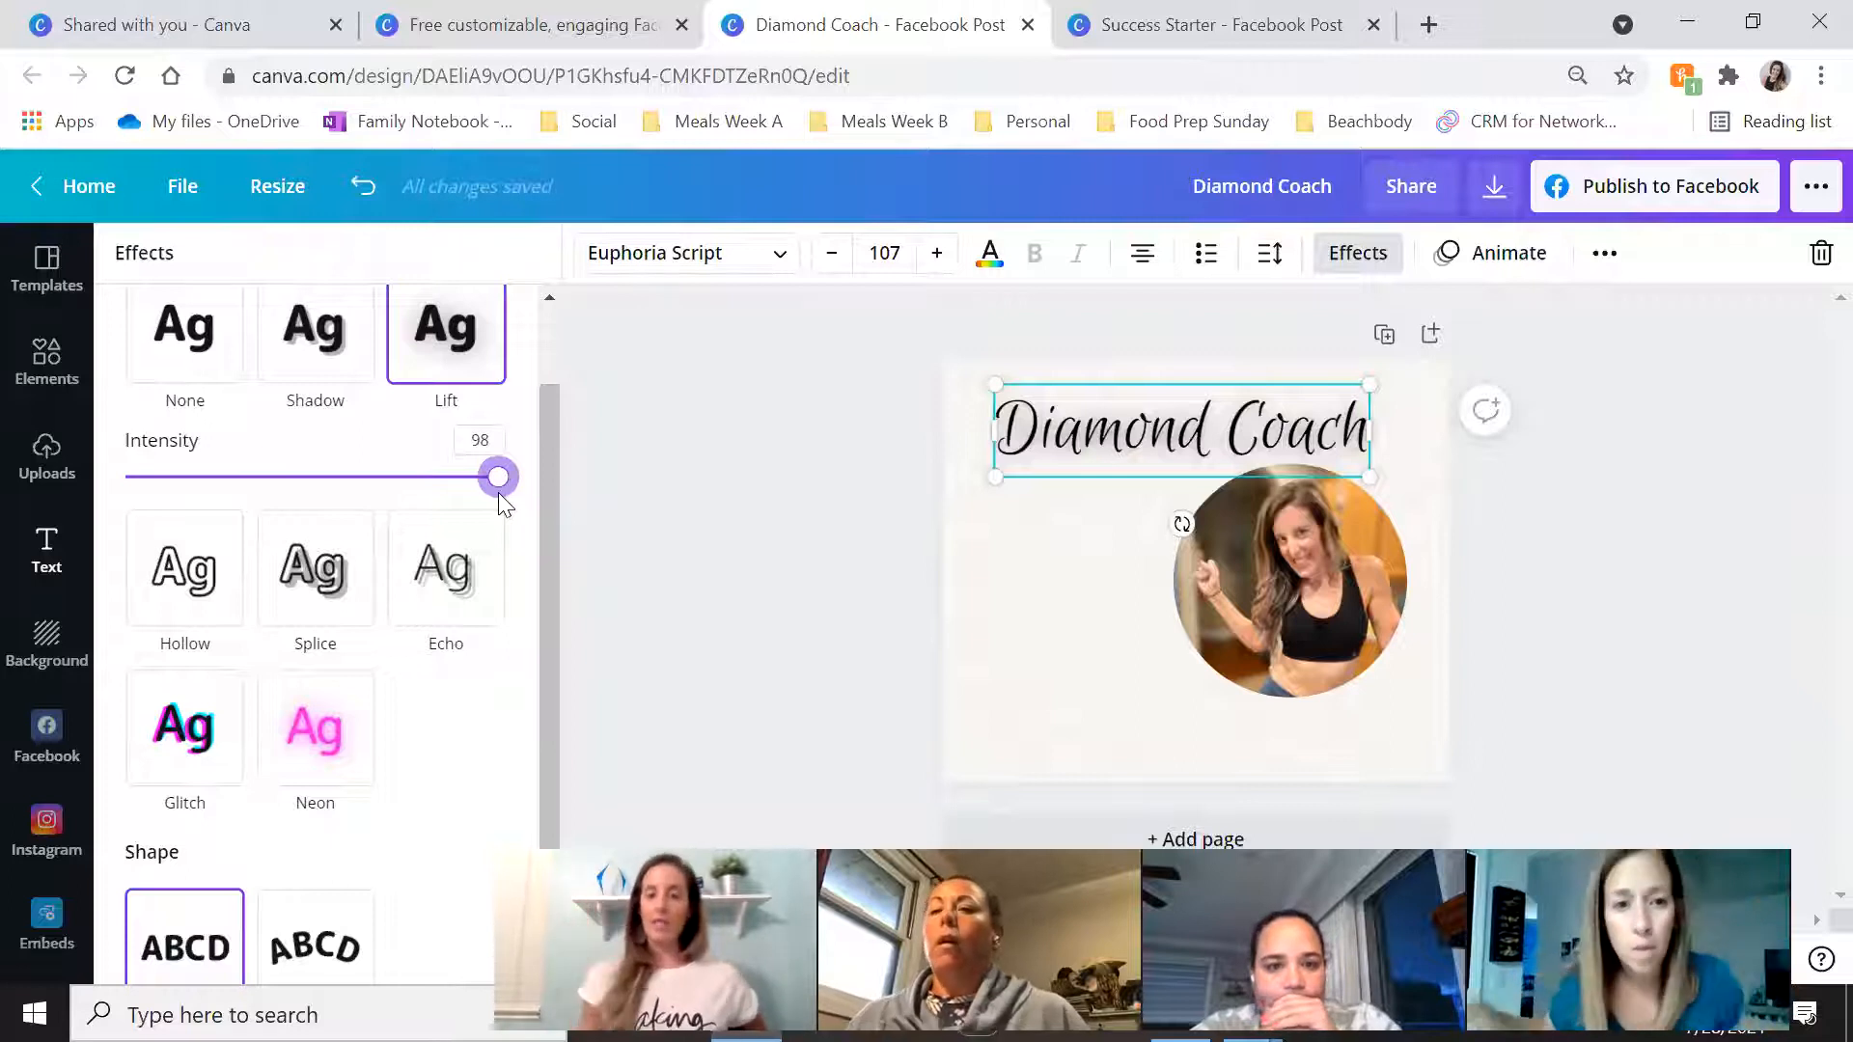
Empty the circular frame of its photo and add the uploaded photo of the woman in the black top beside it
left_click_drag(1349, 565, 1358, 577)
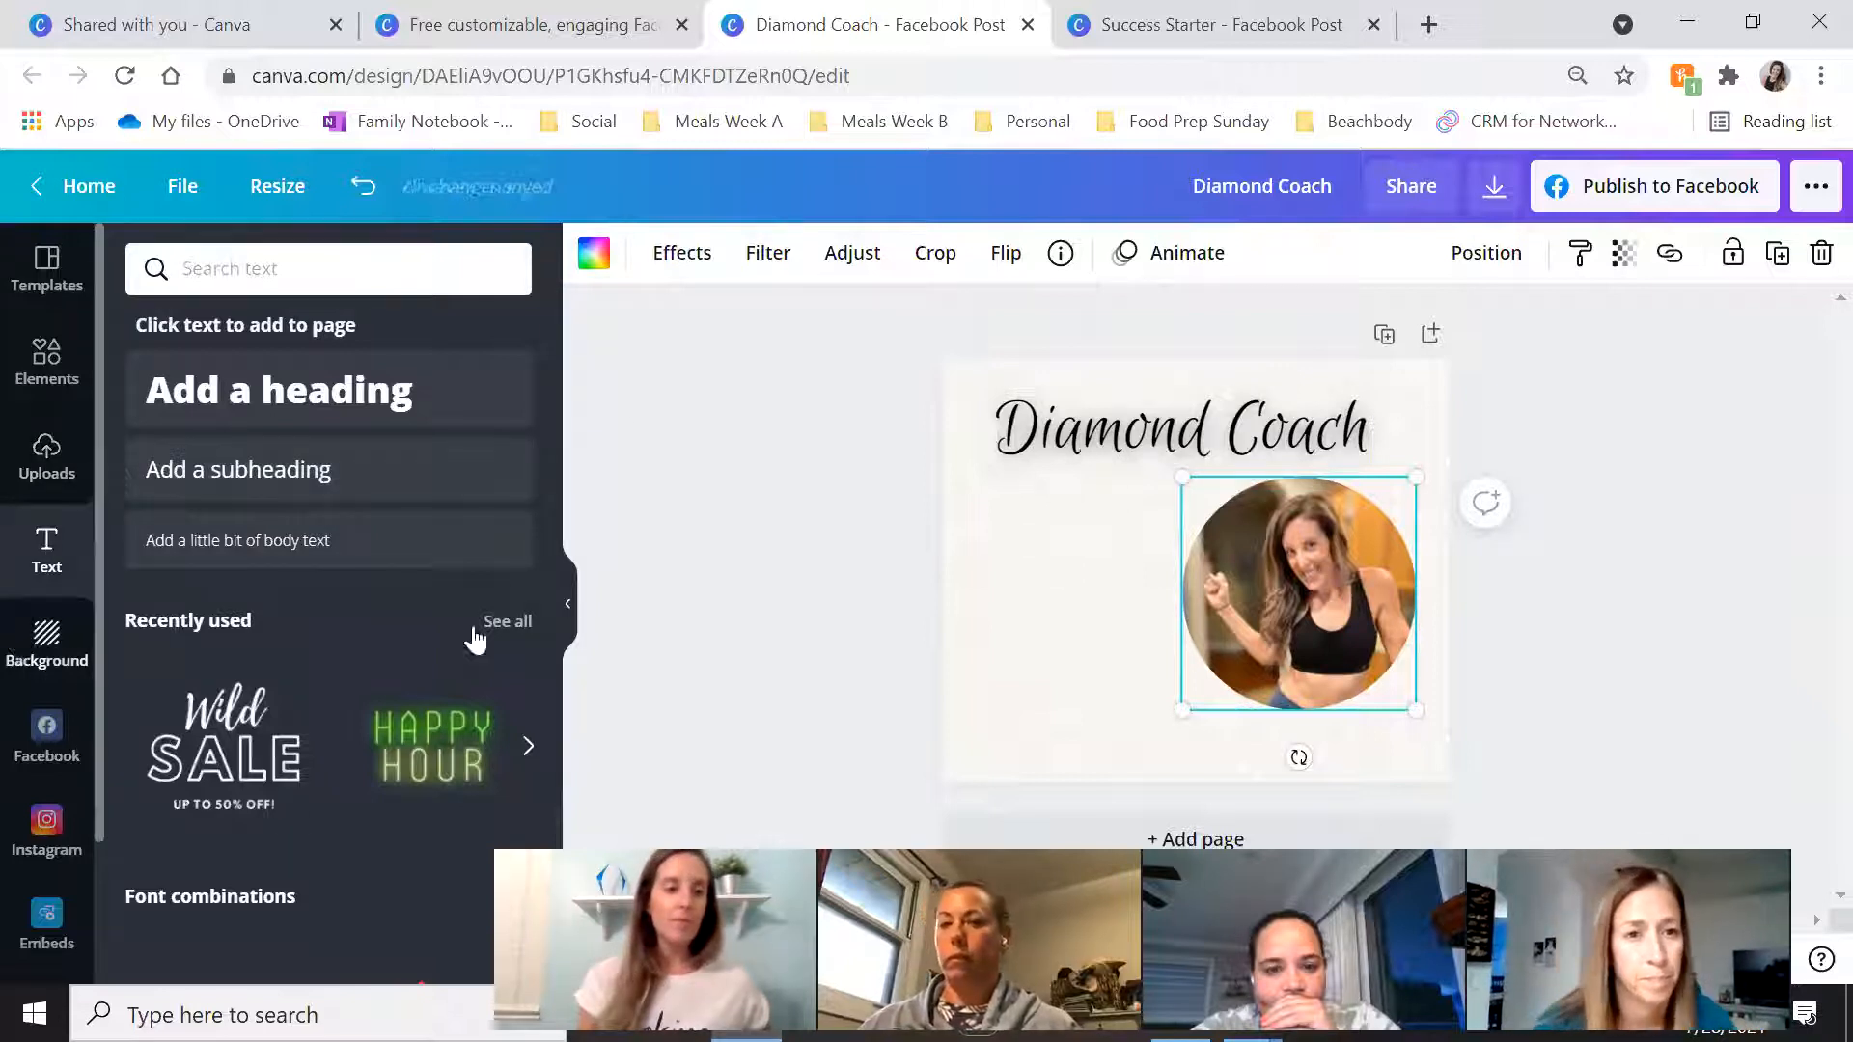
key("Delete")
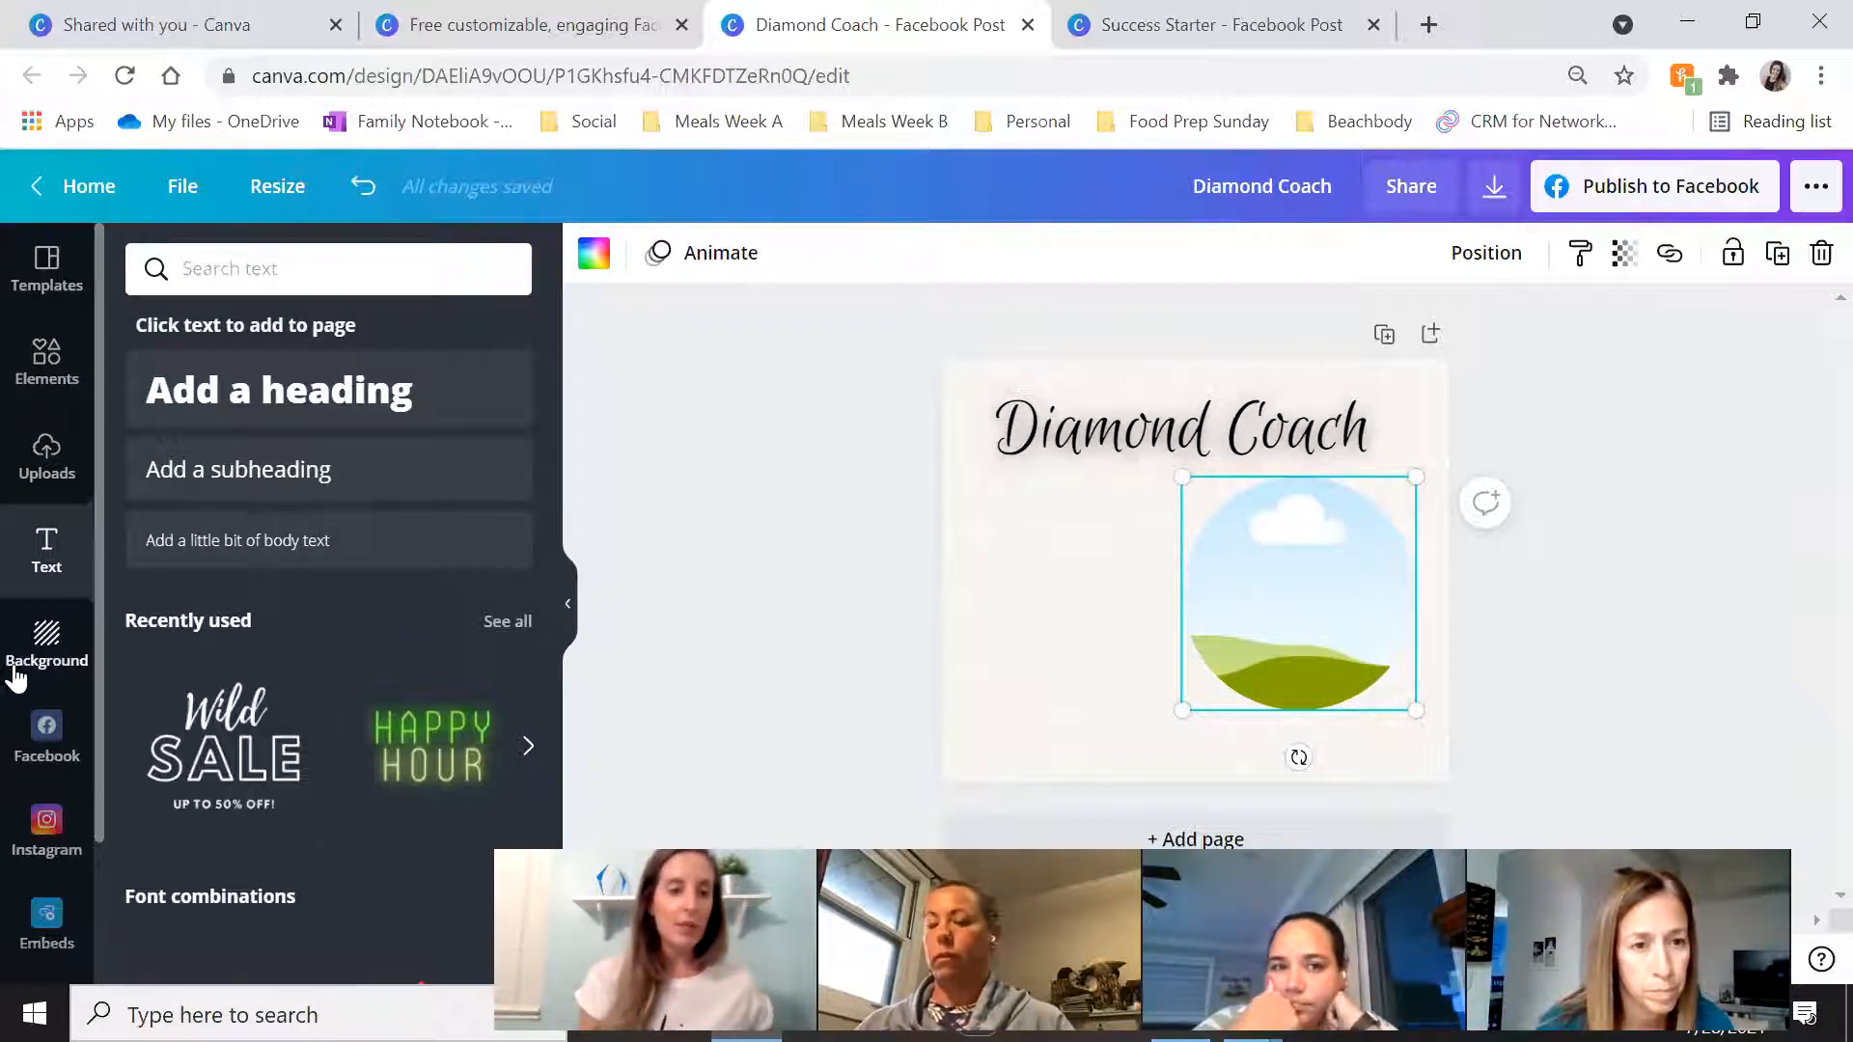
left_click(35, 462)
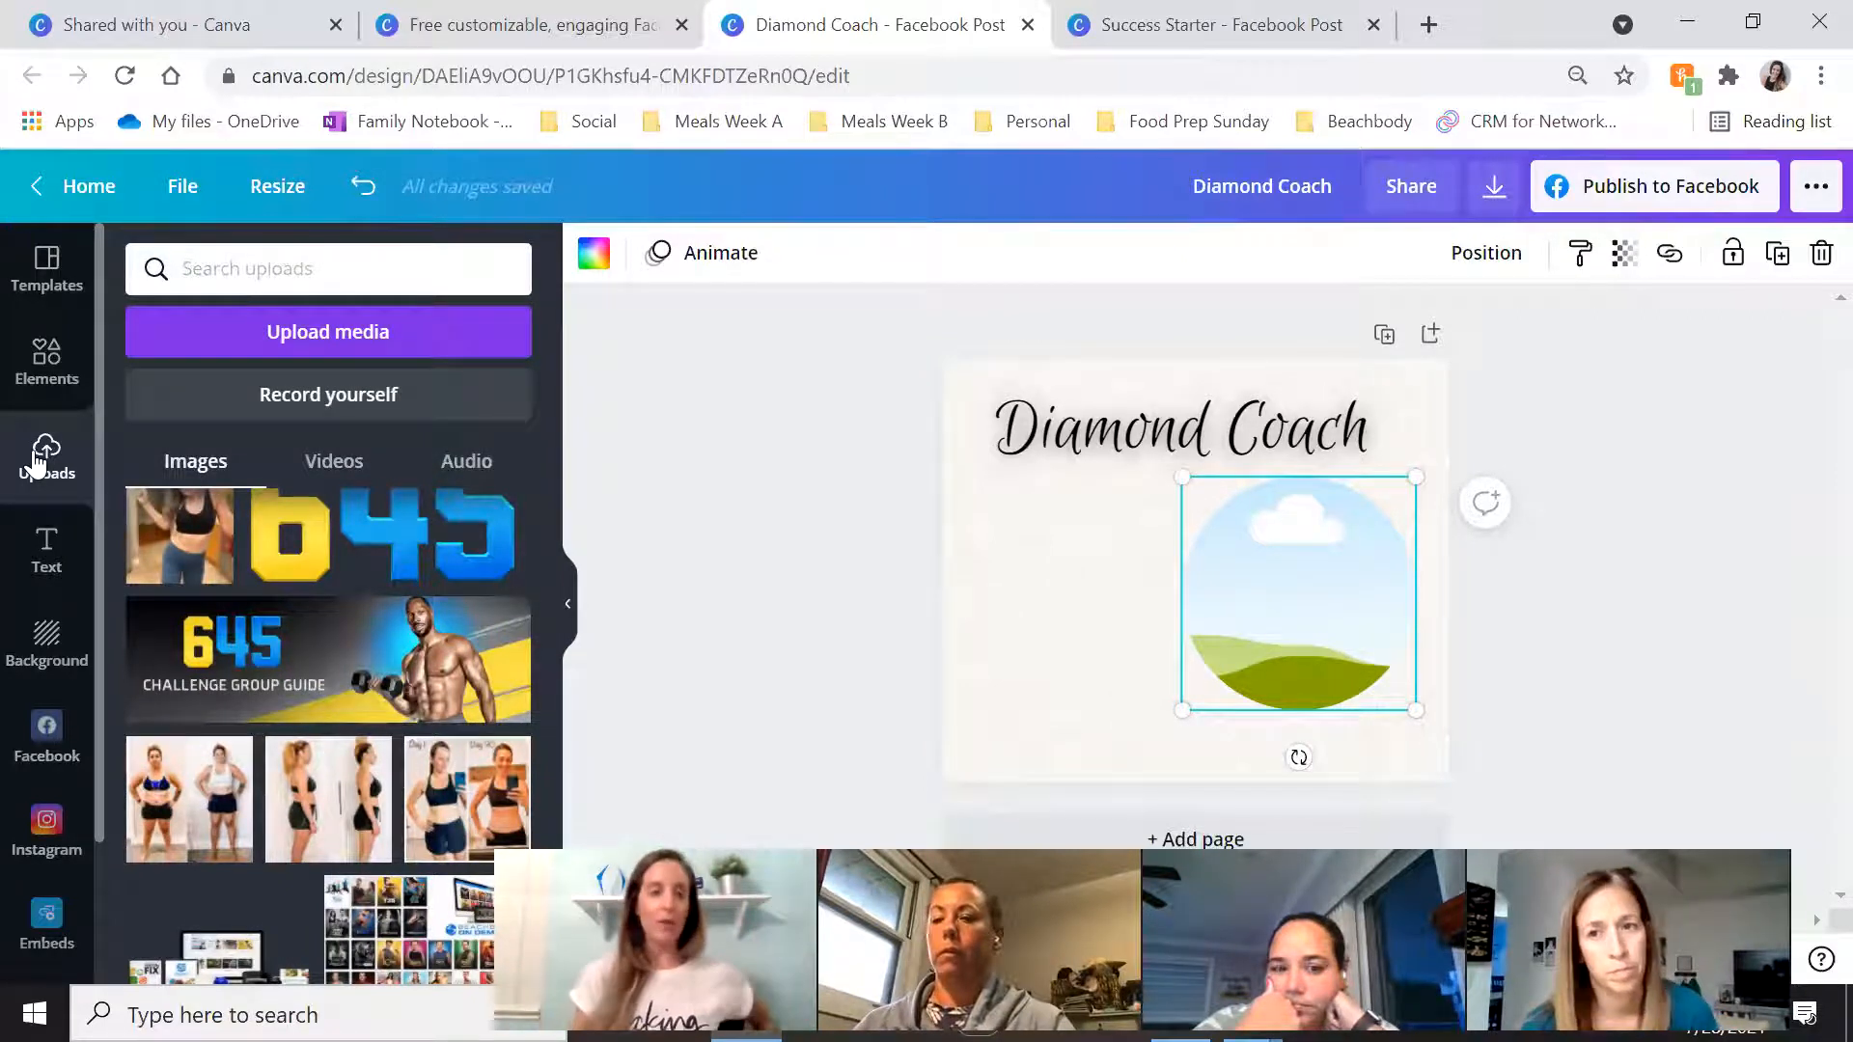
left_click(181, 572)
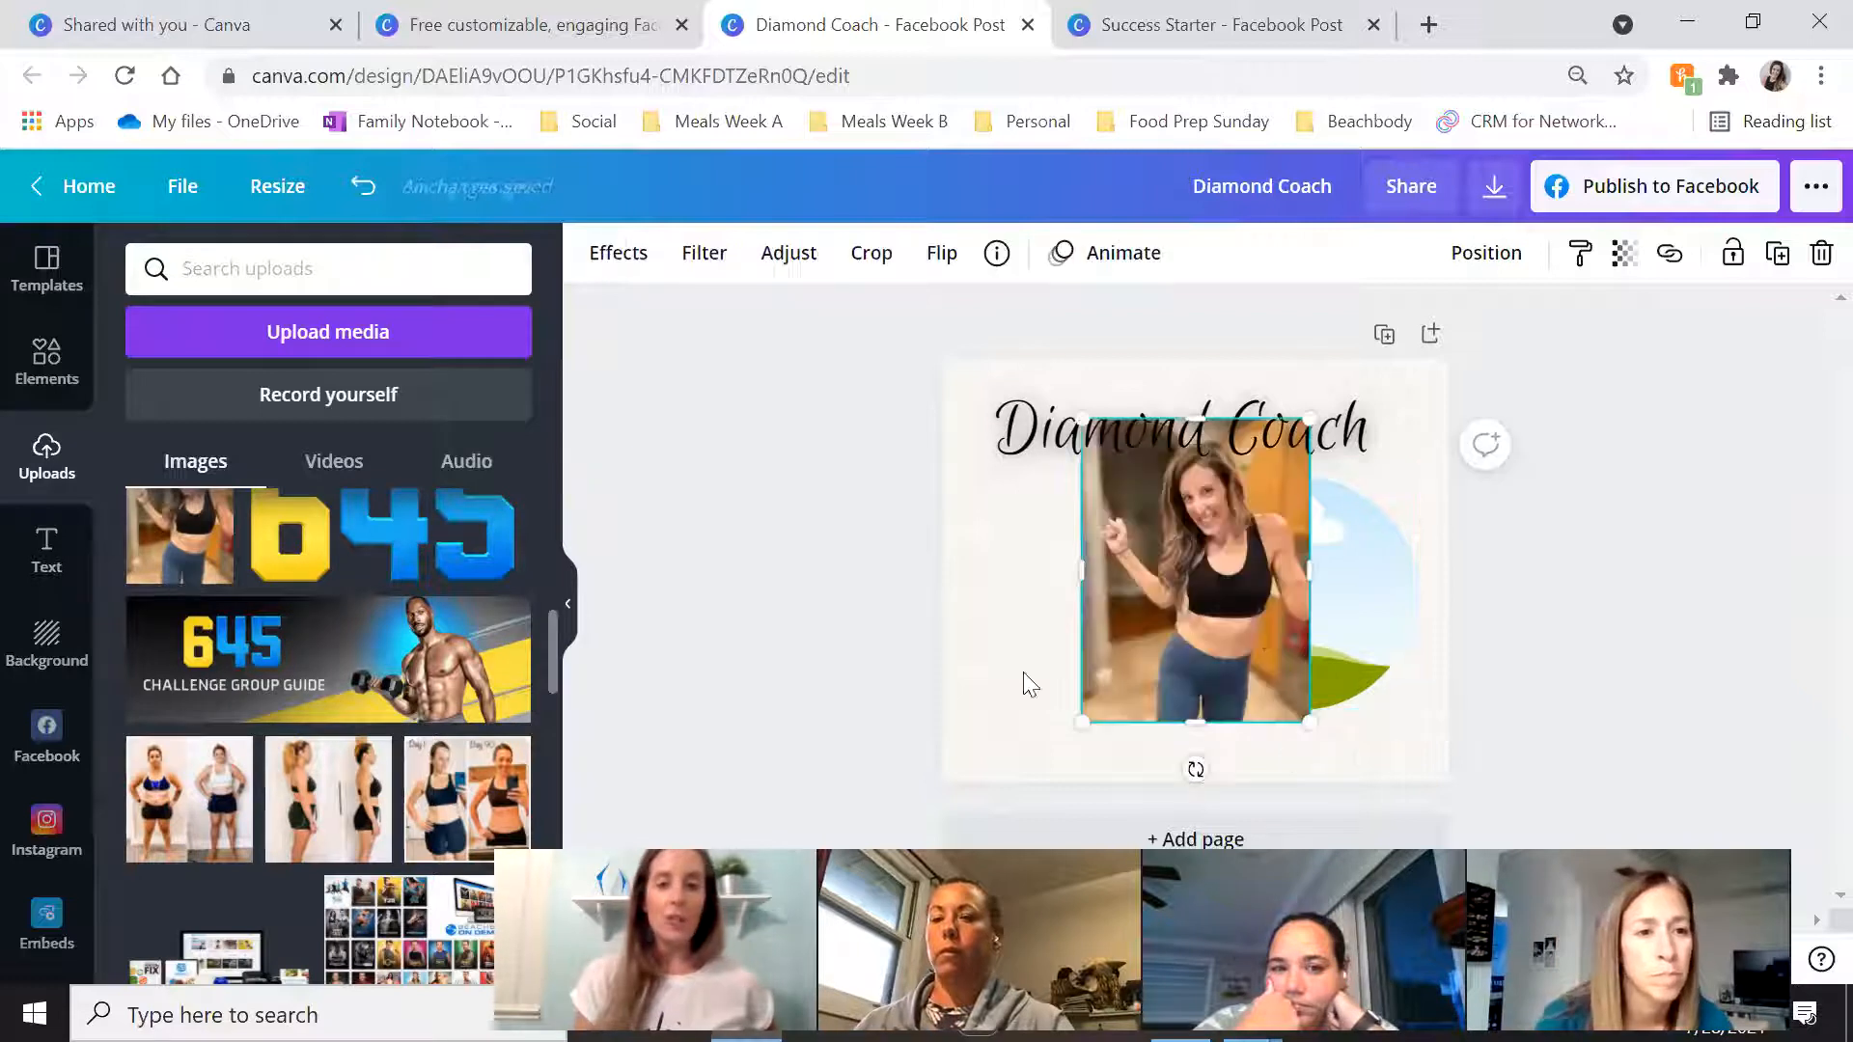
left_click_drag(1139, 639, 1076, 654)
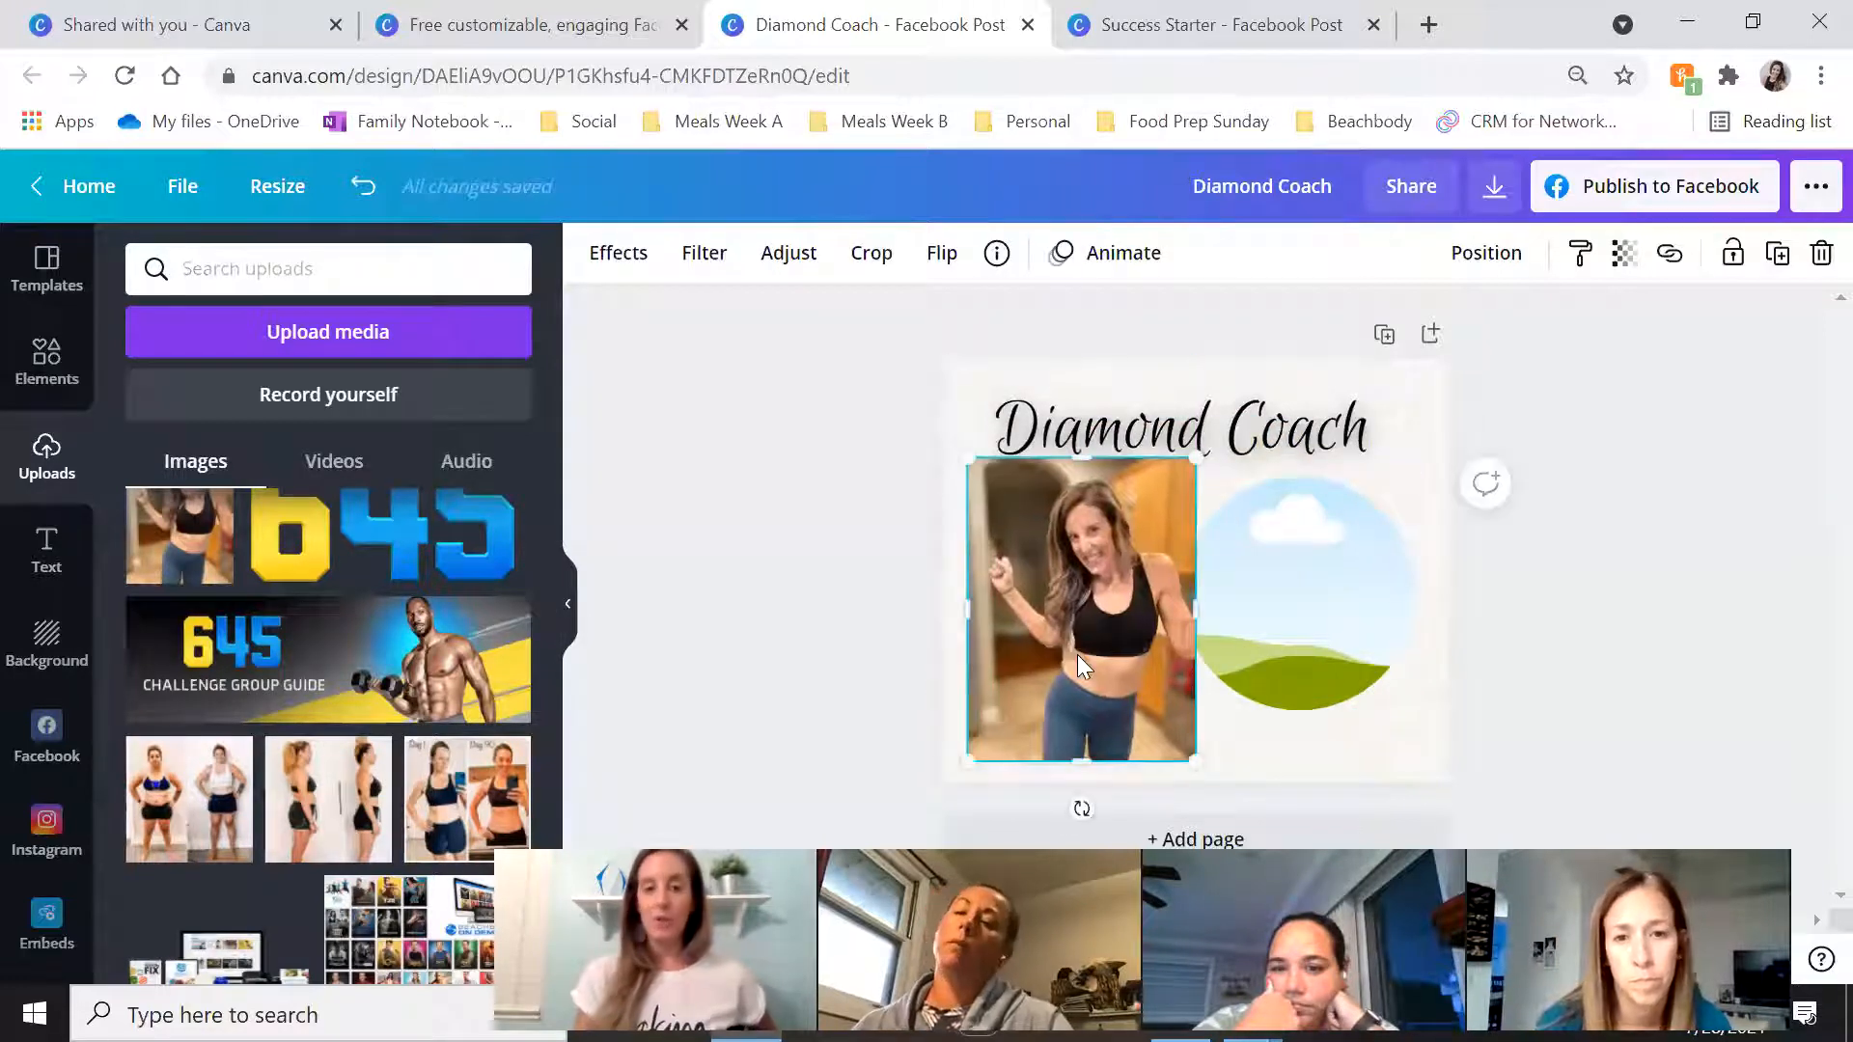
Remove the background of the newly added photo with the Background Remover effect
left_click(619, 255)
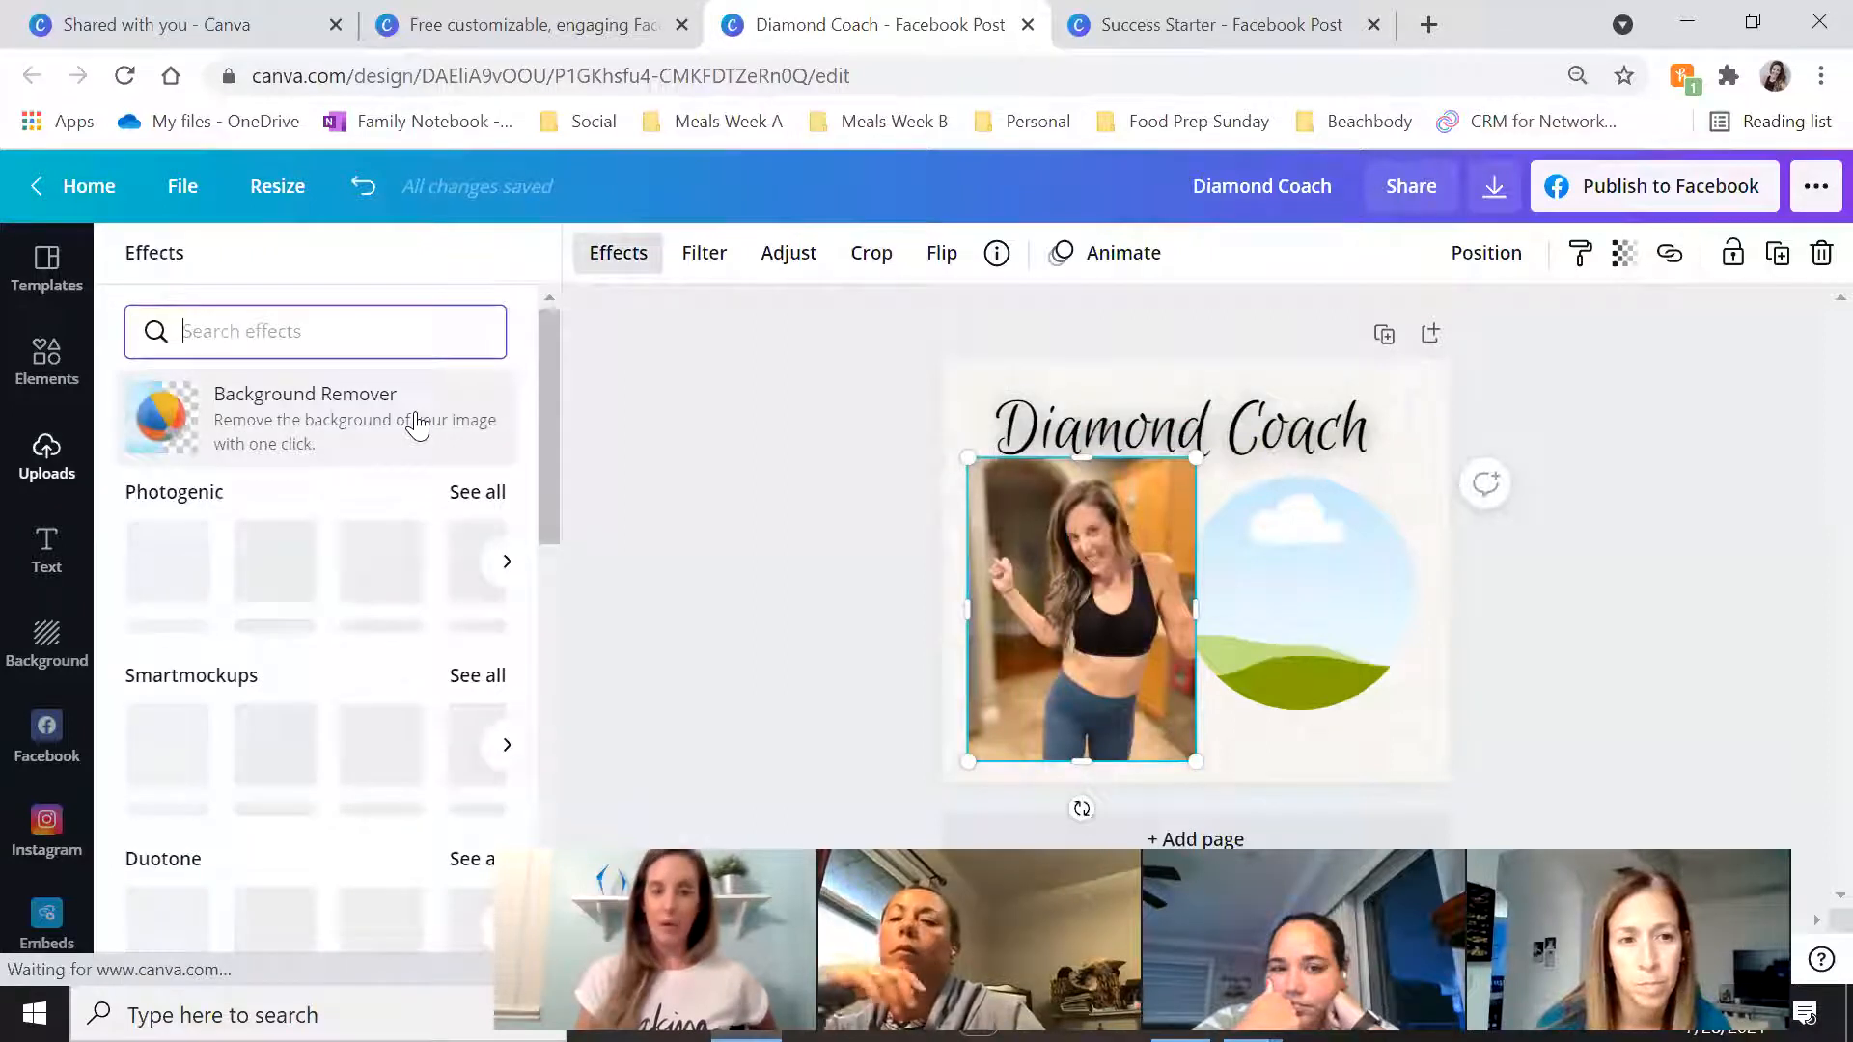
left_click(415, 422)
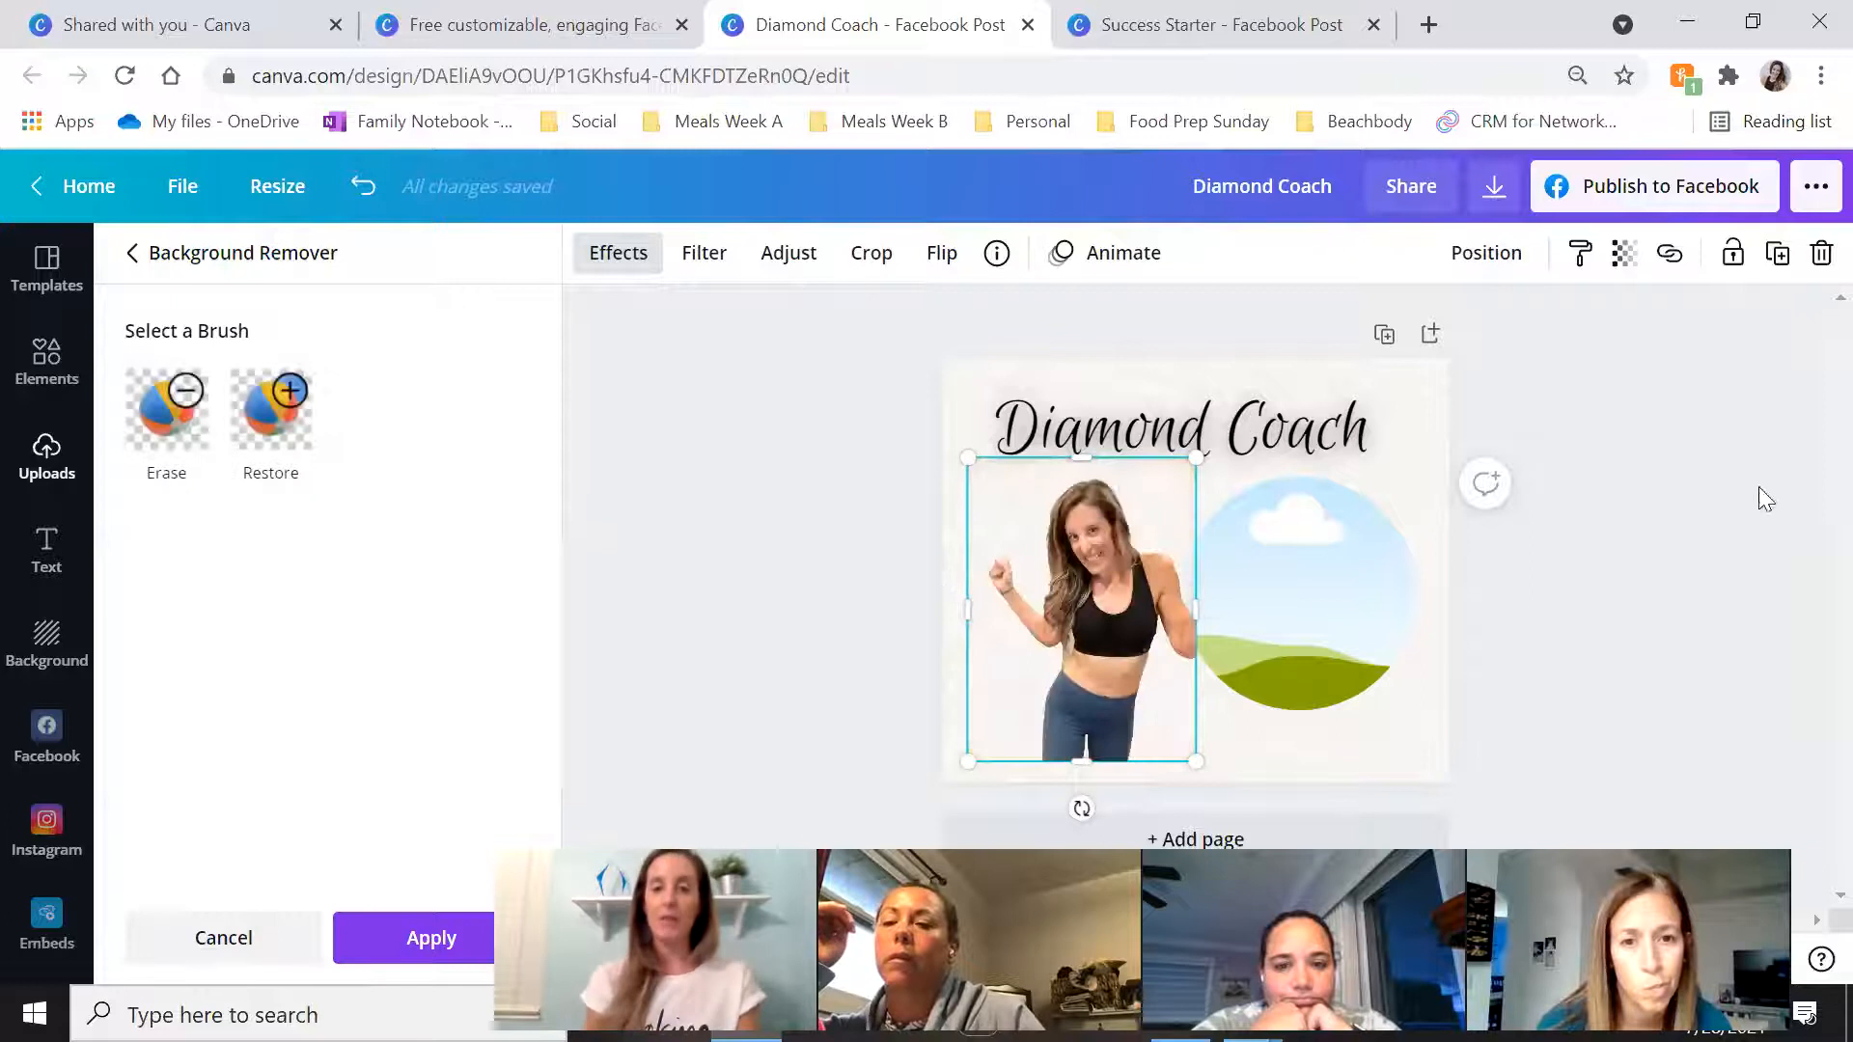
left_click(1680, 587)
Fill the circular frame with the cut-out photo of the woman
left_click(1005, 686)
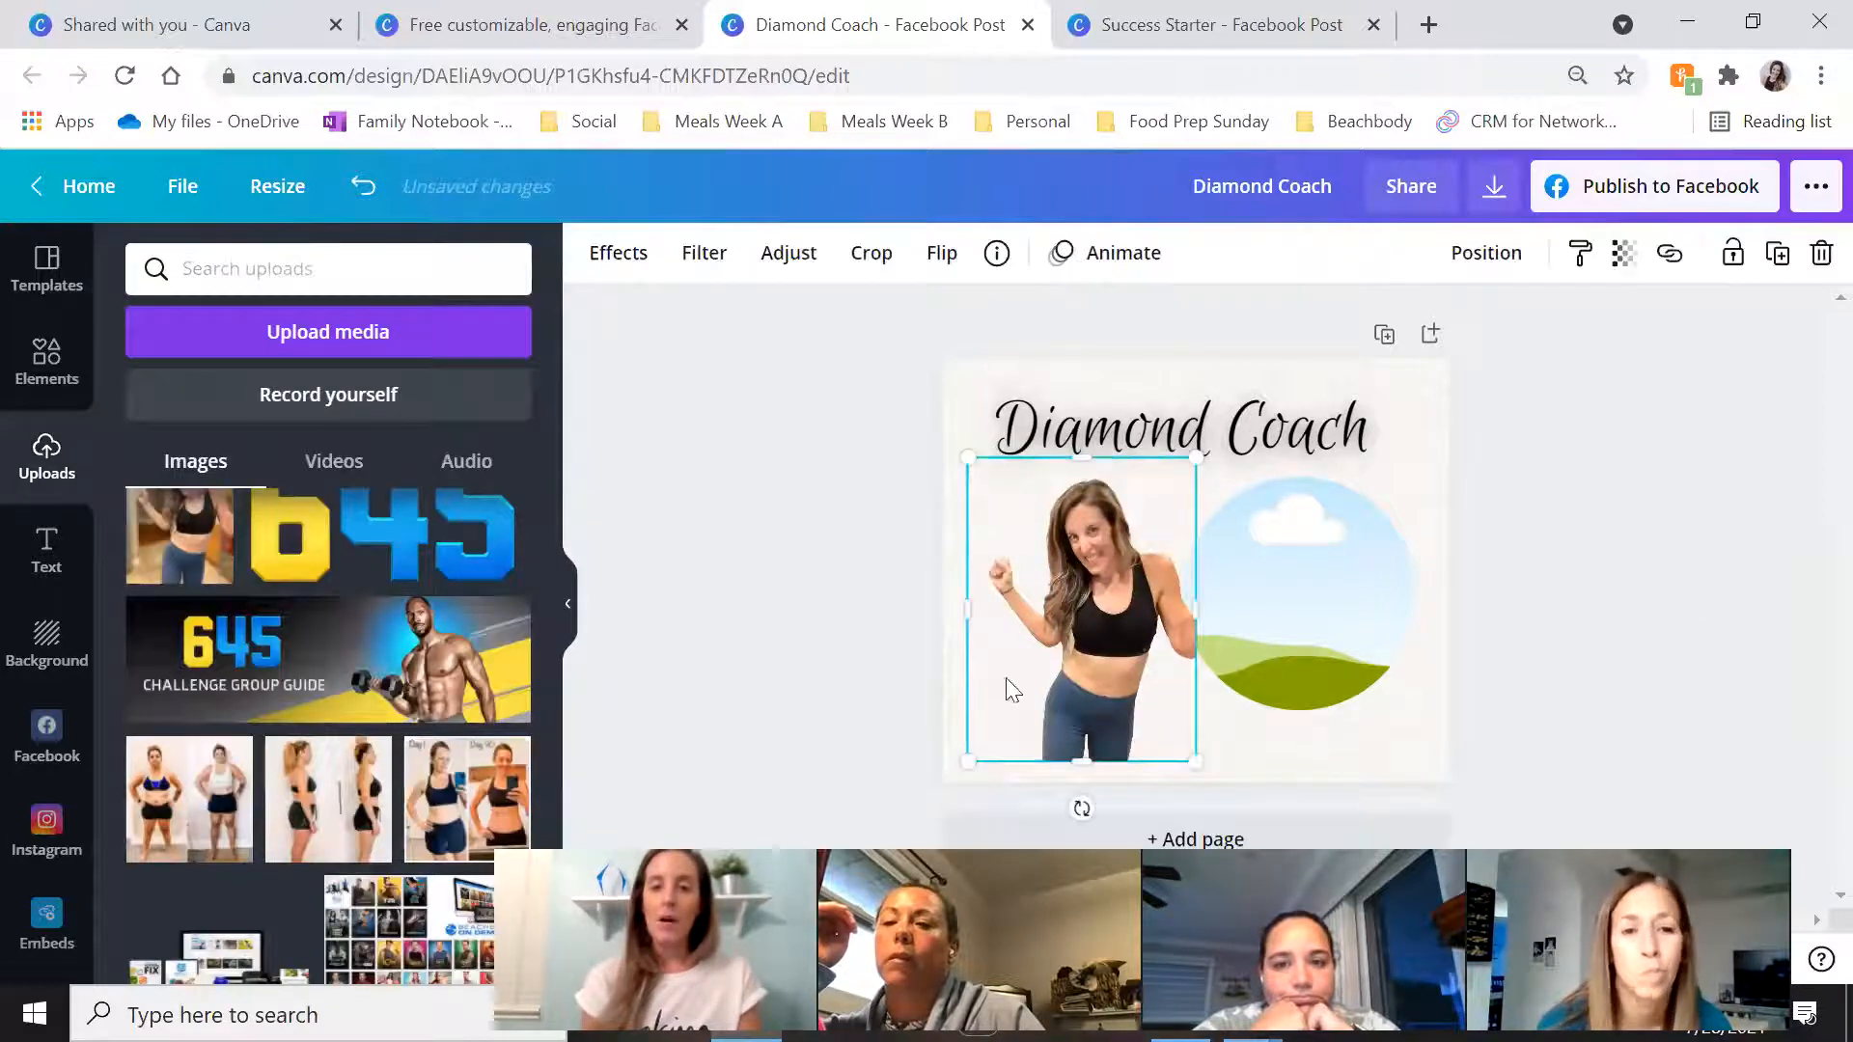
left_click_drag(1217, 667, 1350, 593)
left_click(1296, 619)
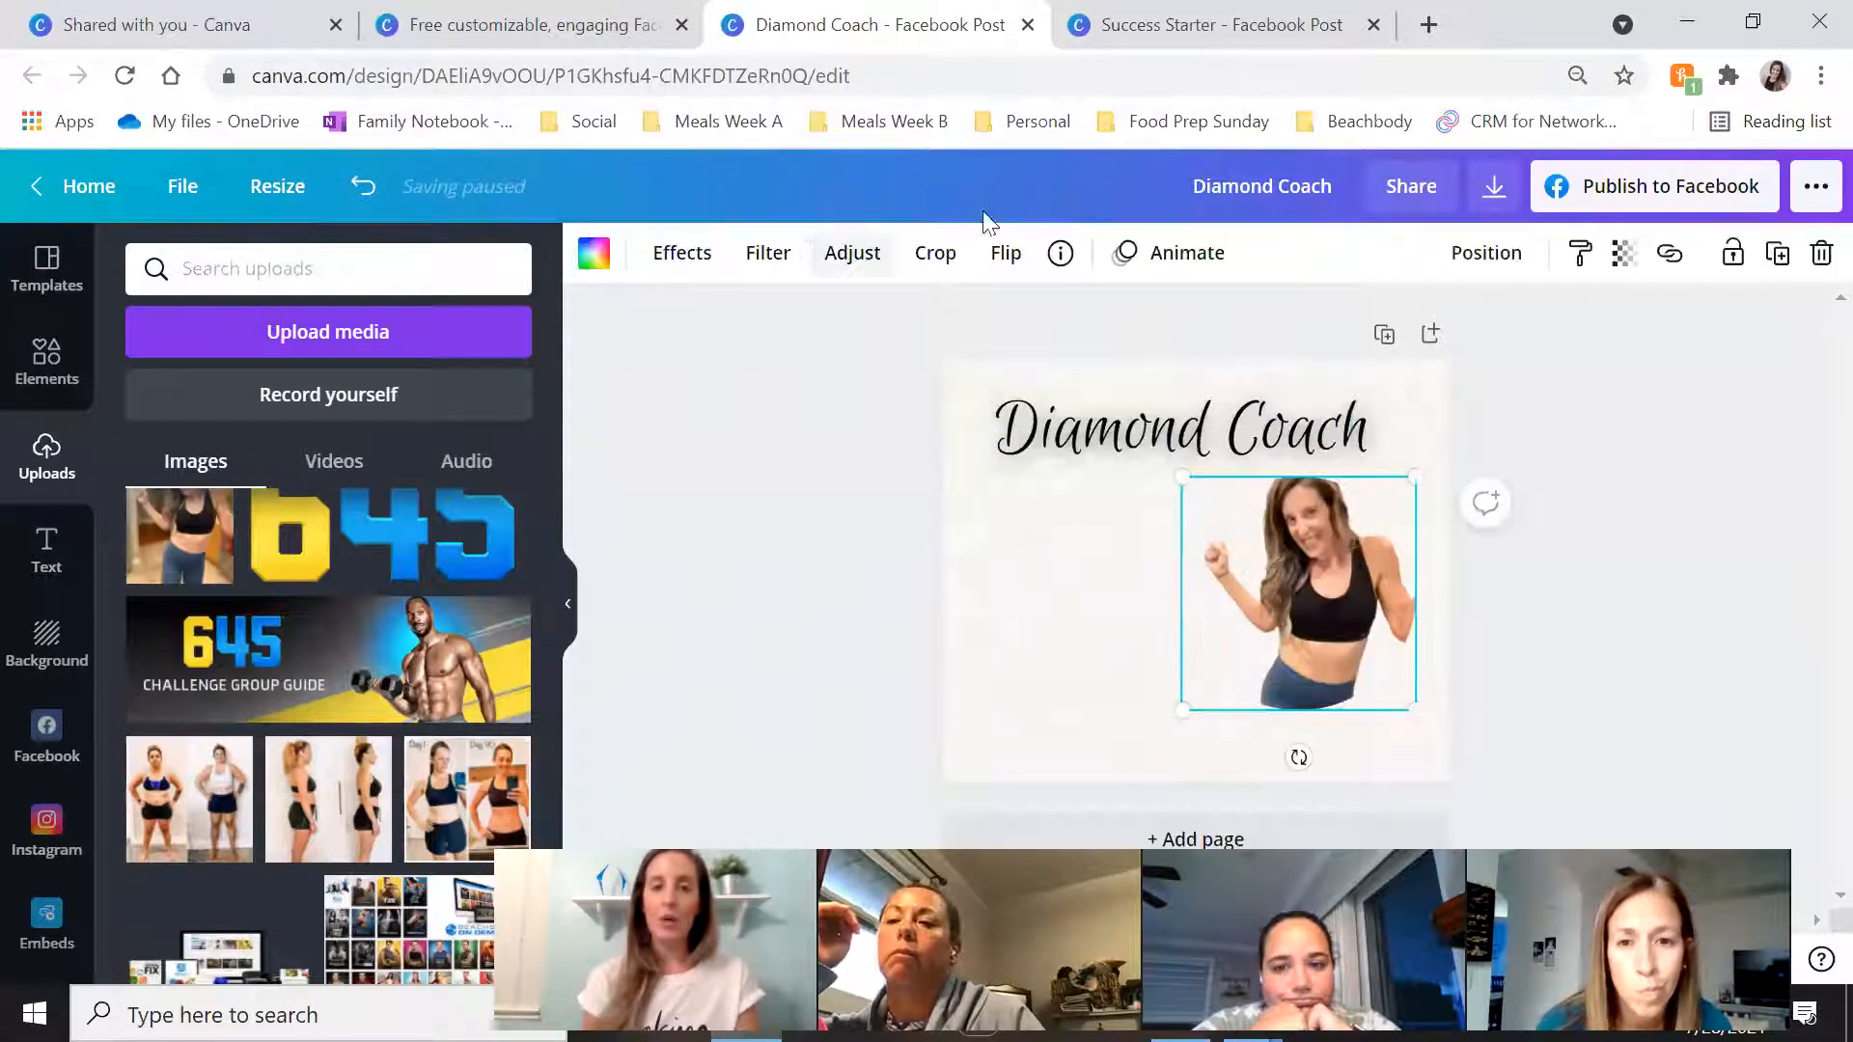
Shift the cut-out photo slightly down inside its circular frame, and move the frame lower on the page
left_click(1006, 253)
left_click_drag(1322, 576, 1301, 680)
left_click(935, 253)
left_click(1756, 585)
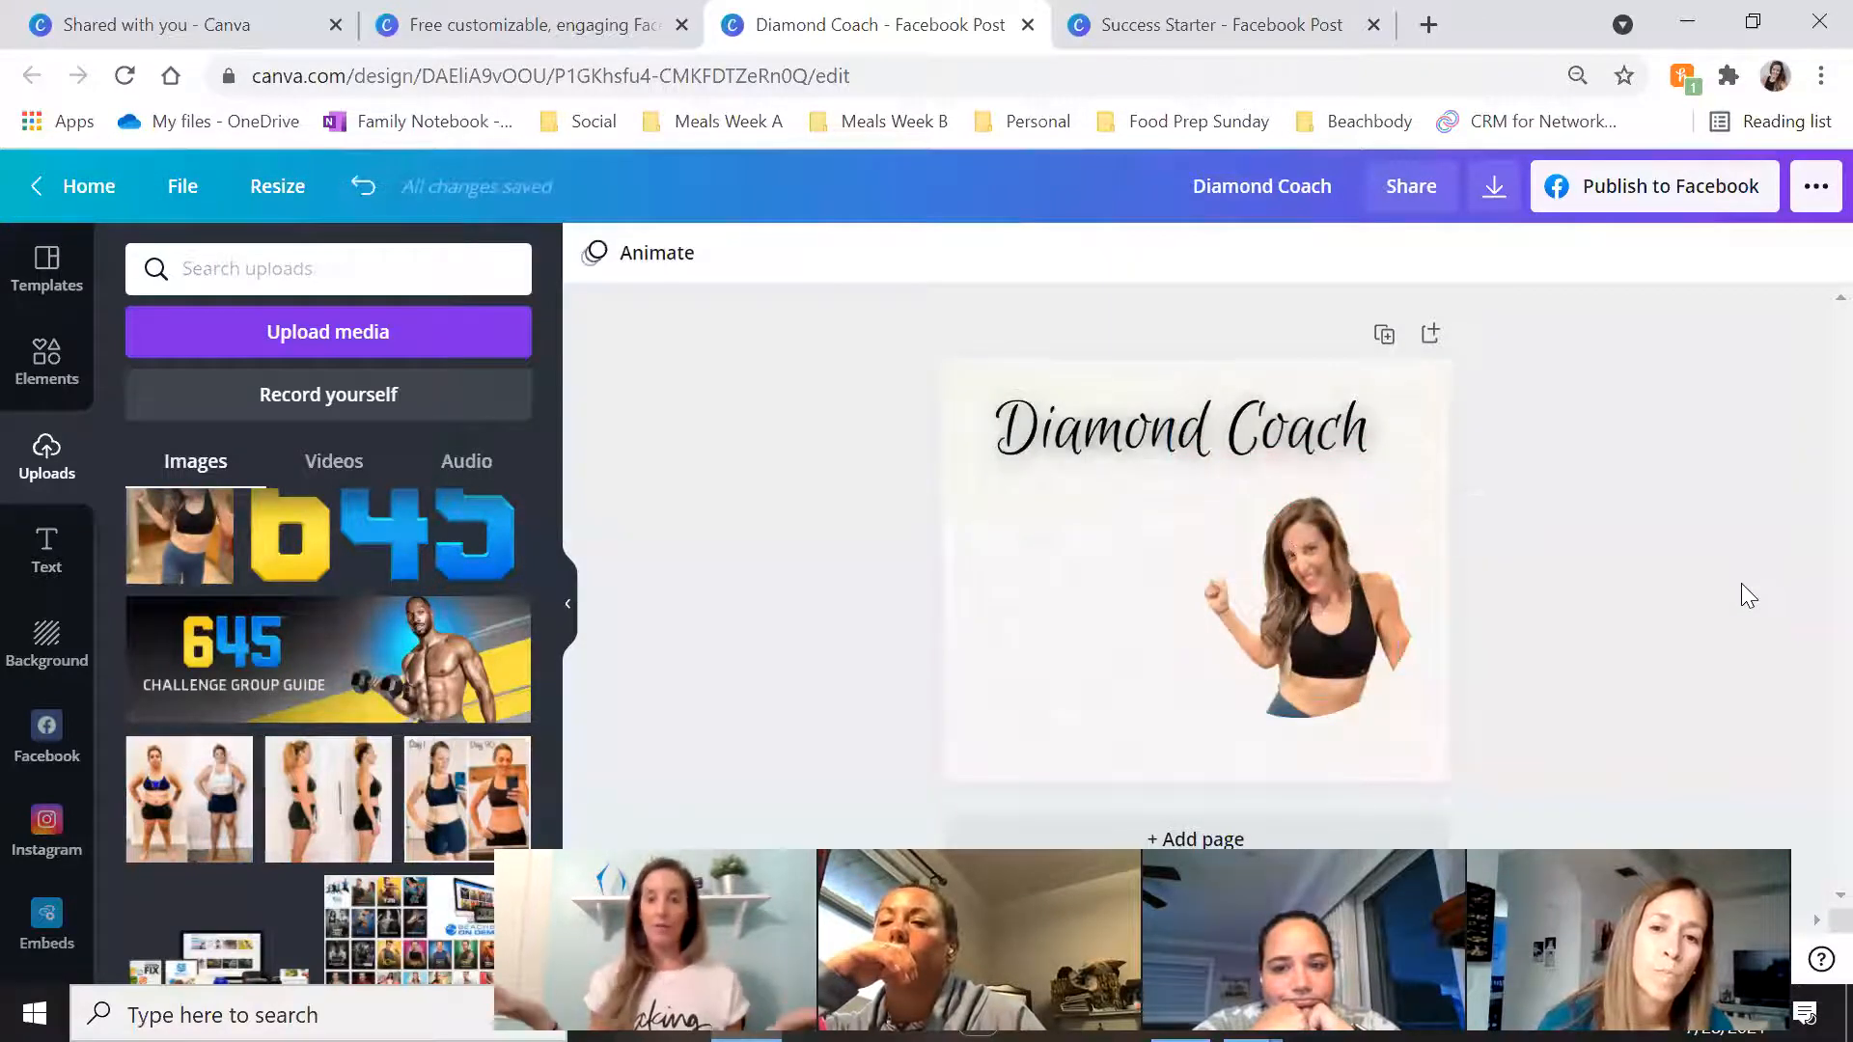
left_click_drag(1333, 646, 1338, 698)
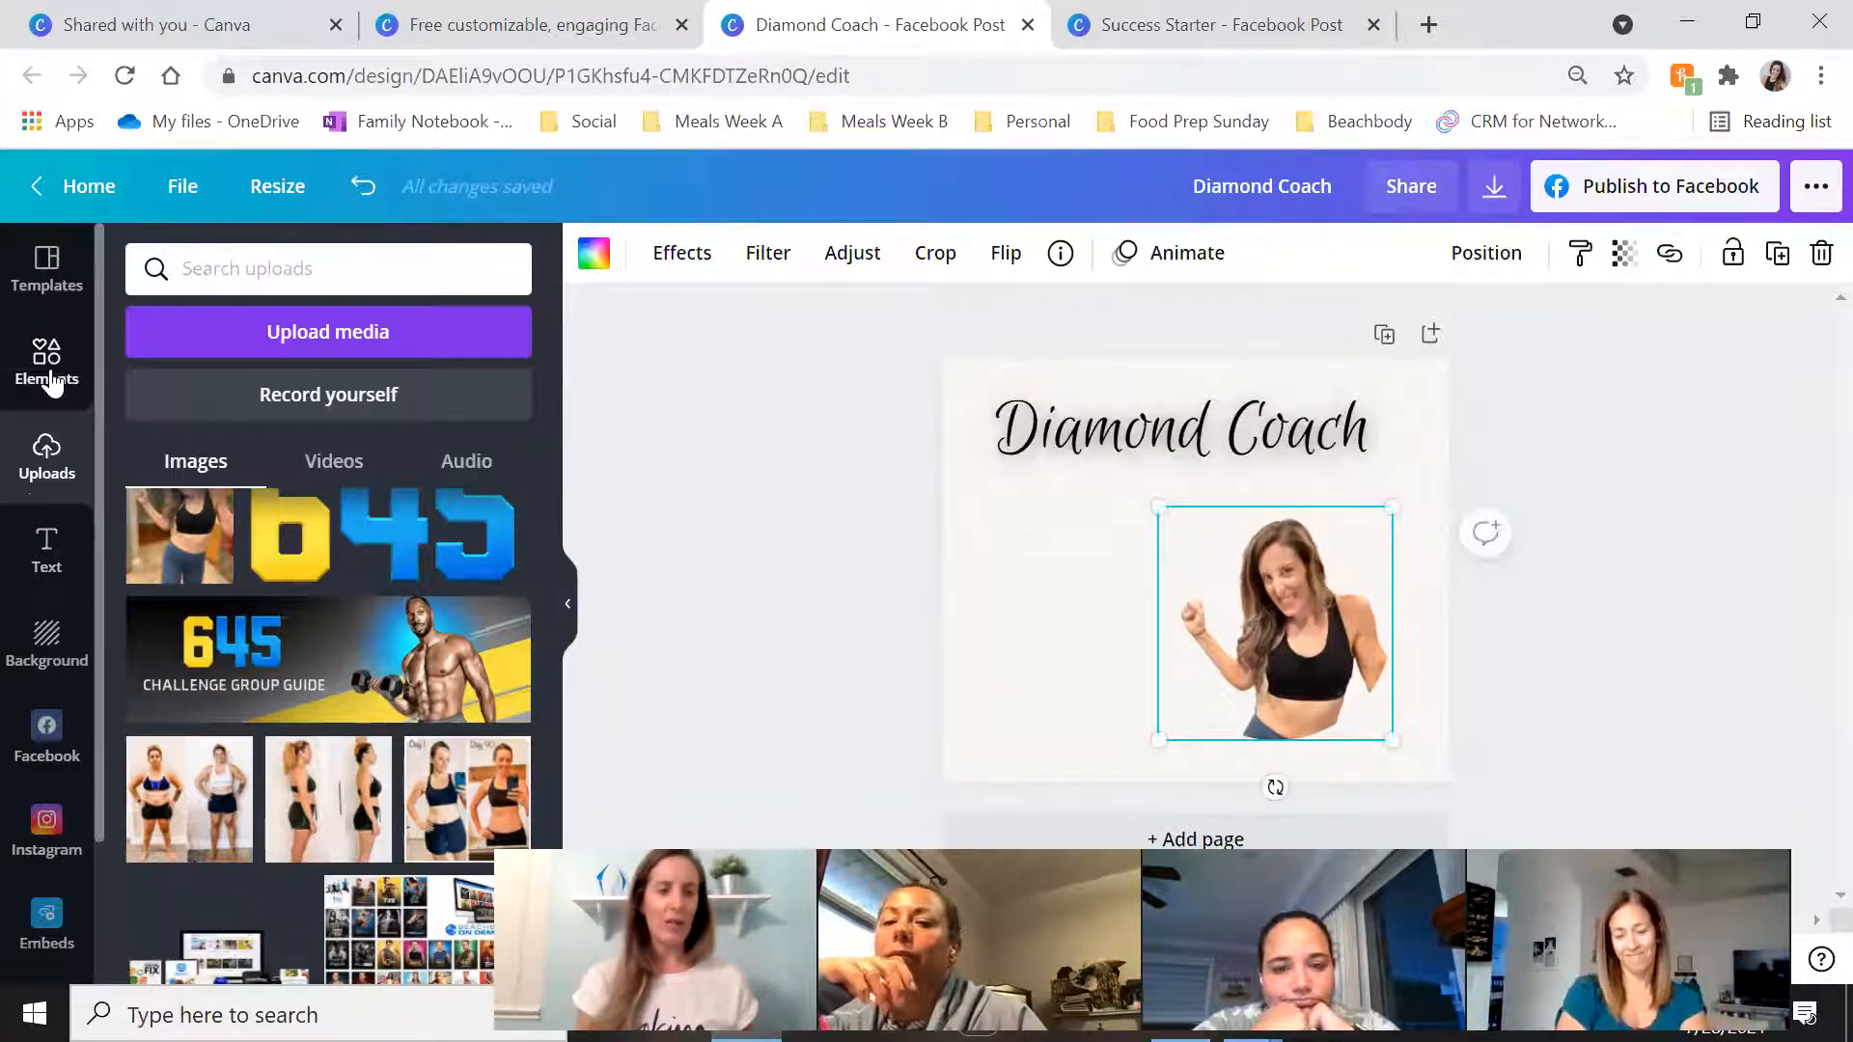
Search the elements for "ring of fire", try the thin glowing fire ring image on the page and delete it
left_click(50, 382)
left_click(279, 275)
key("BackSpace")
key("BackSpace")
key("BackSpace")
key("BackSpace")
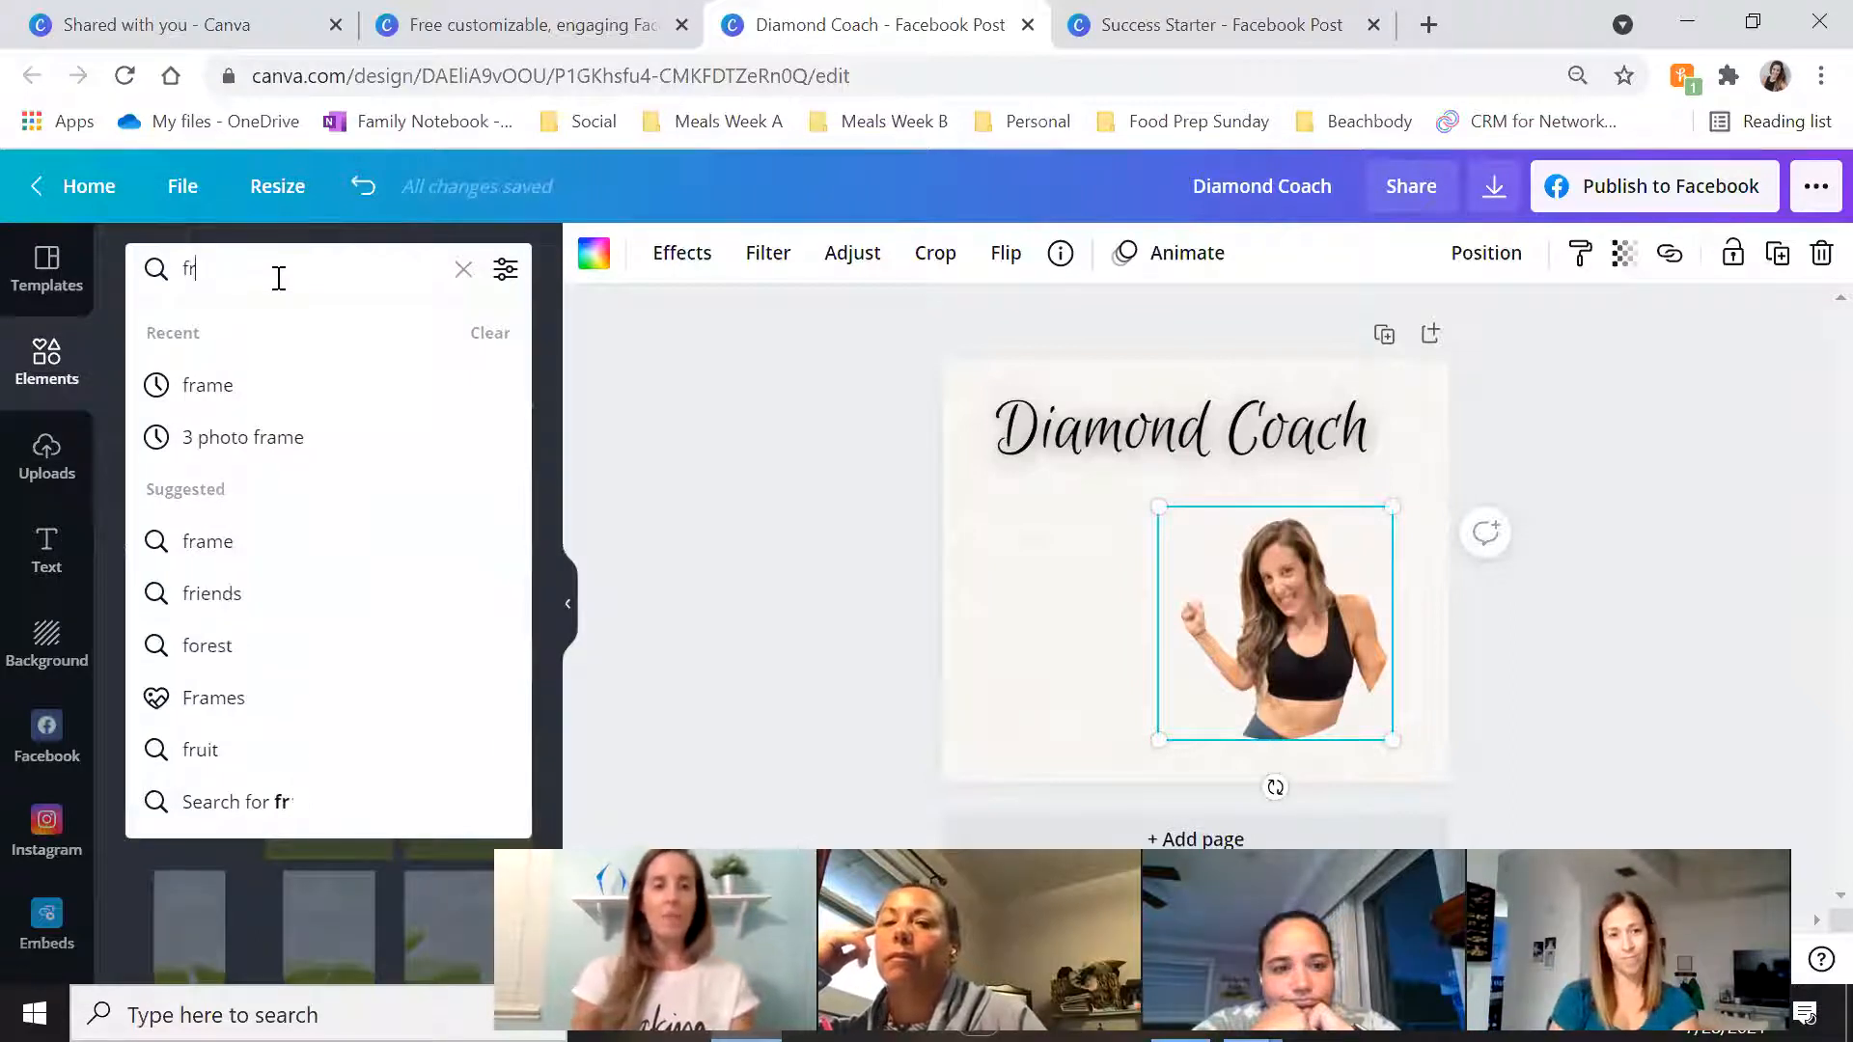
type("ring of fire")
key("Return")
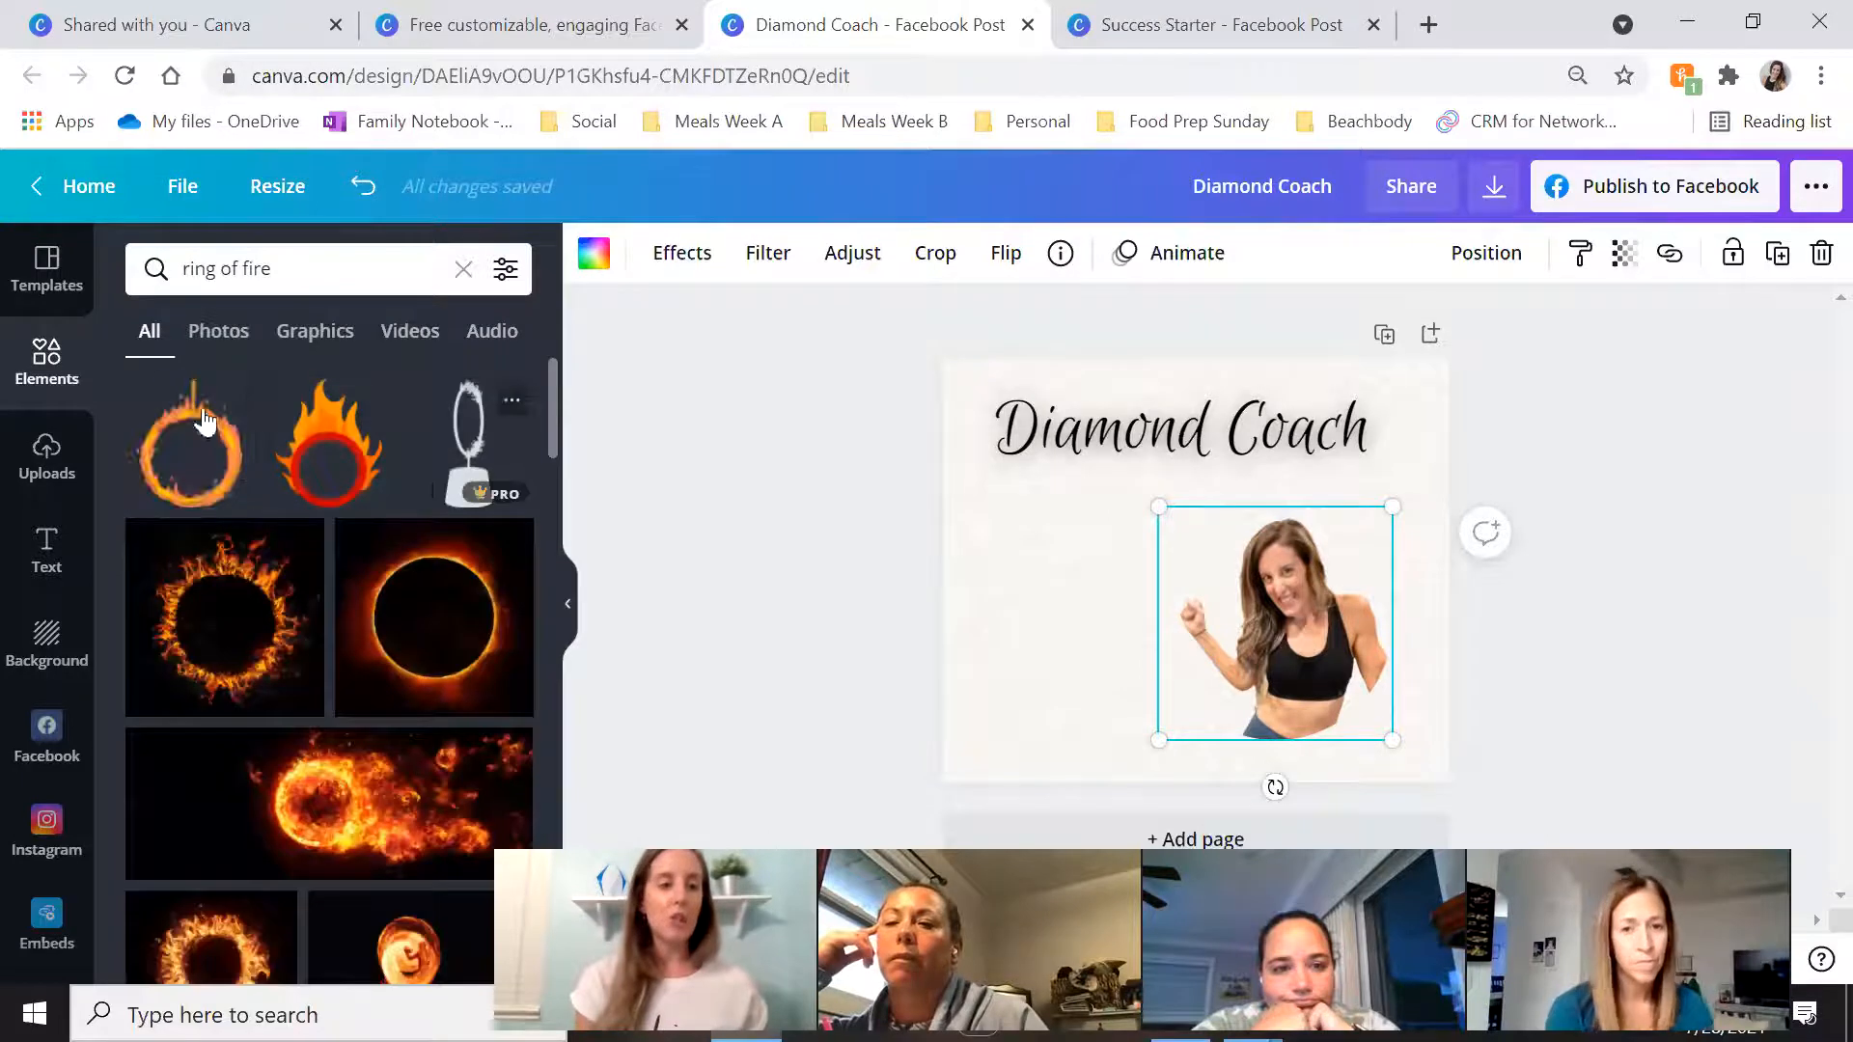
left_click(413, 633)
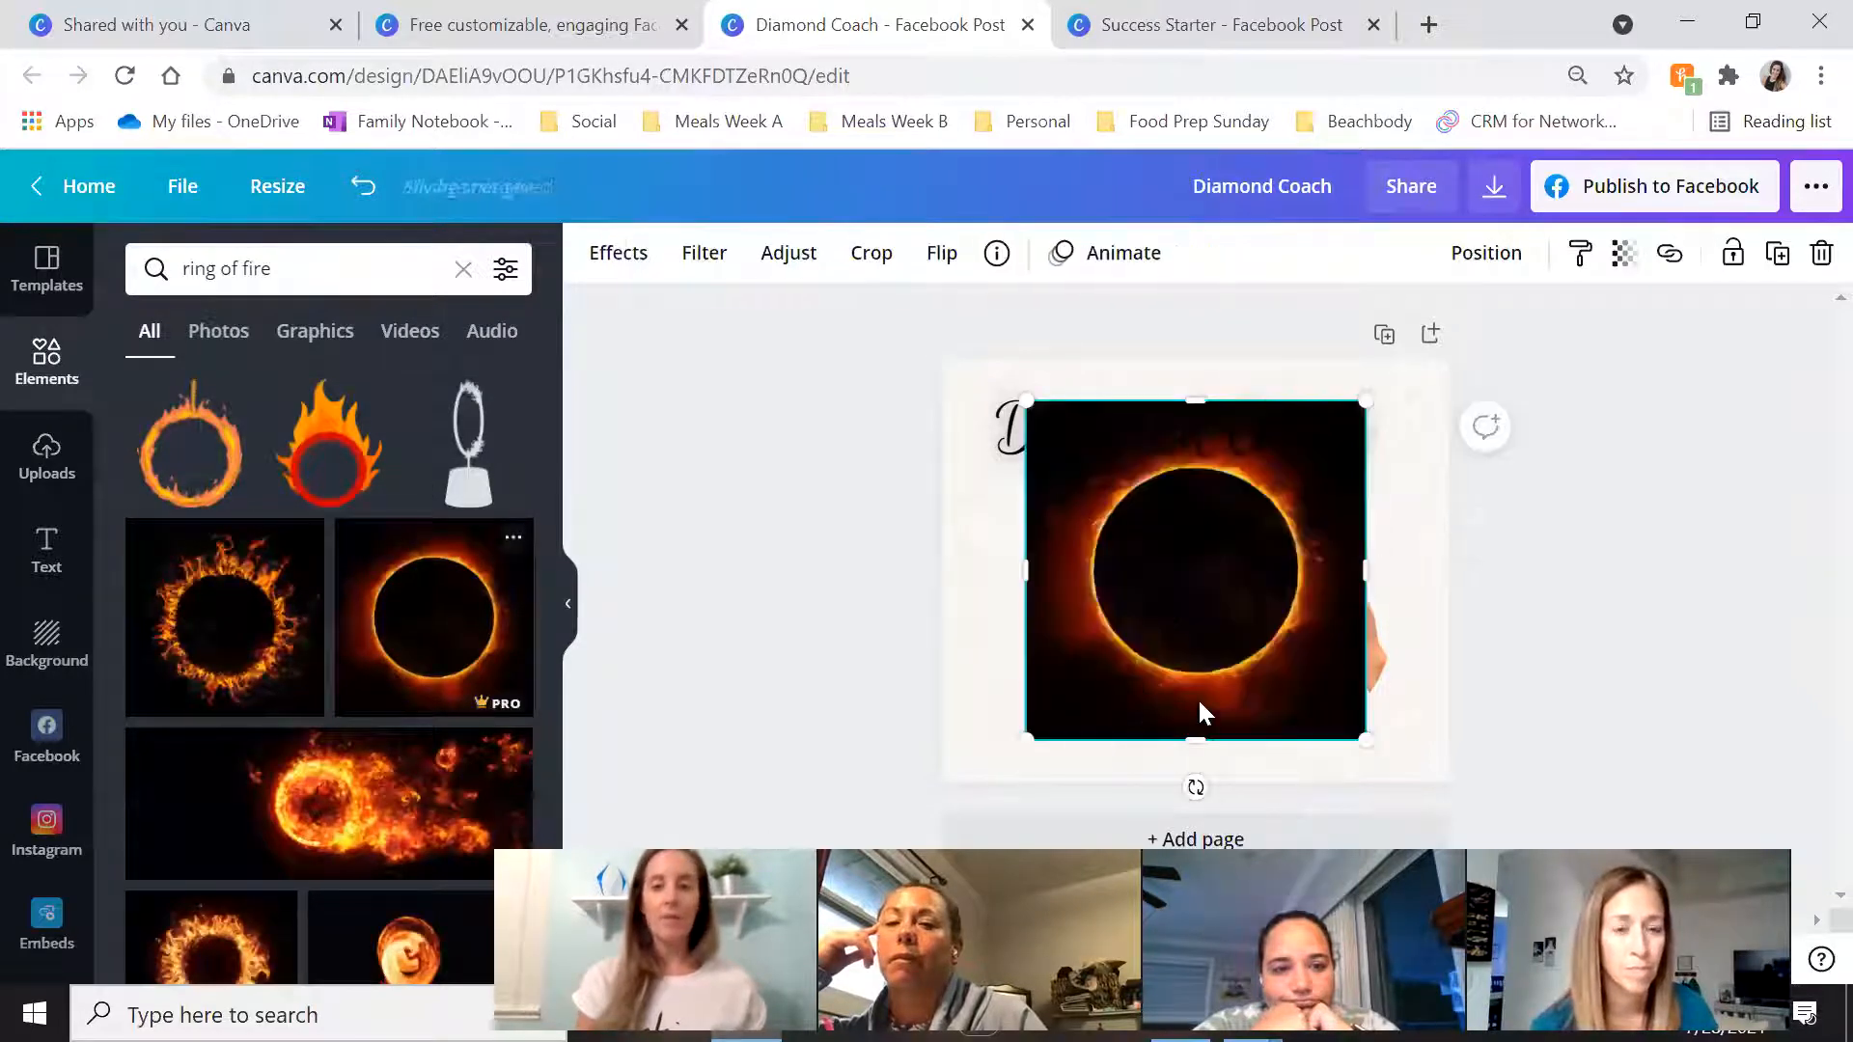
key("Delete")
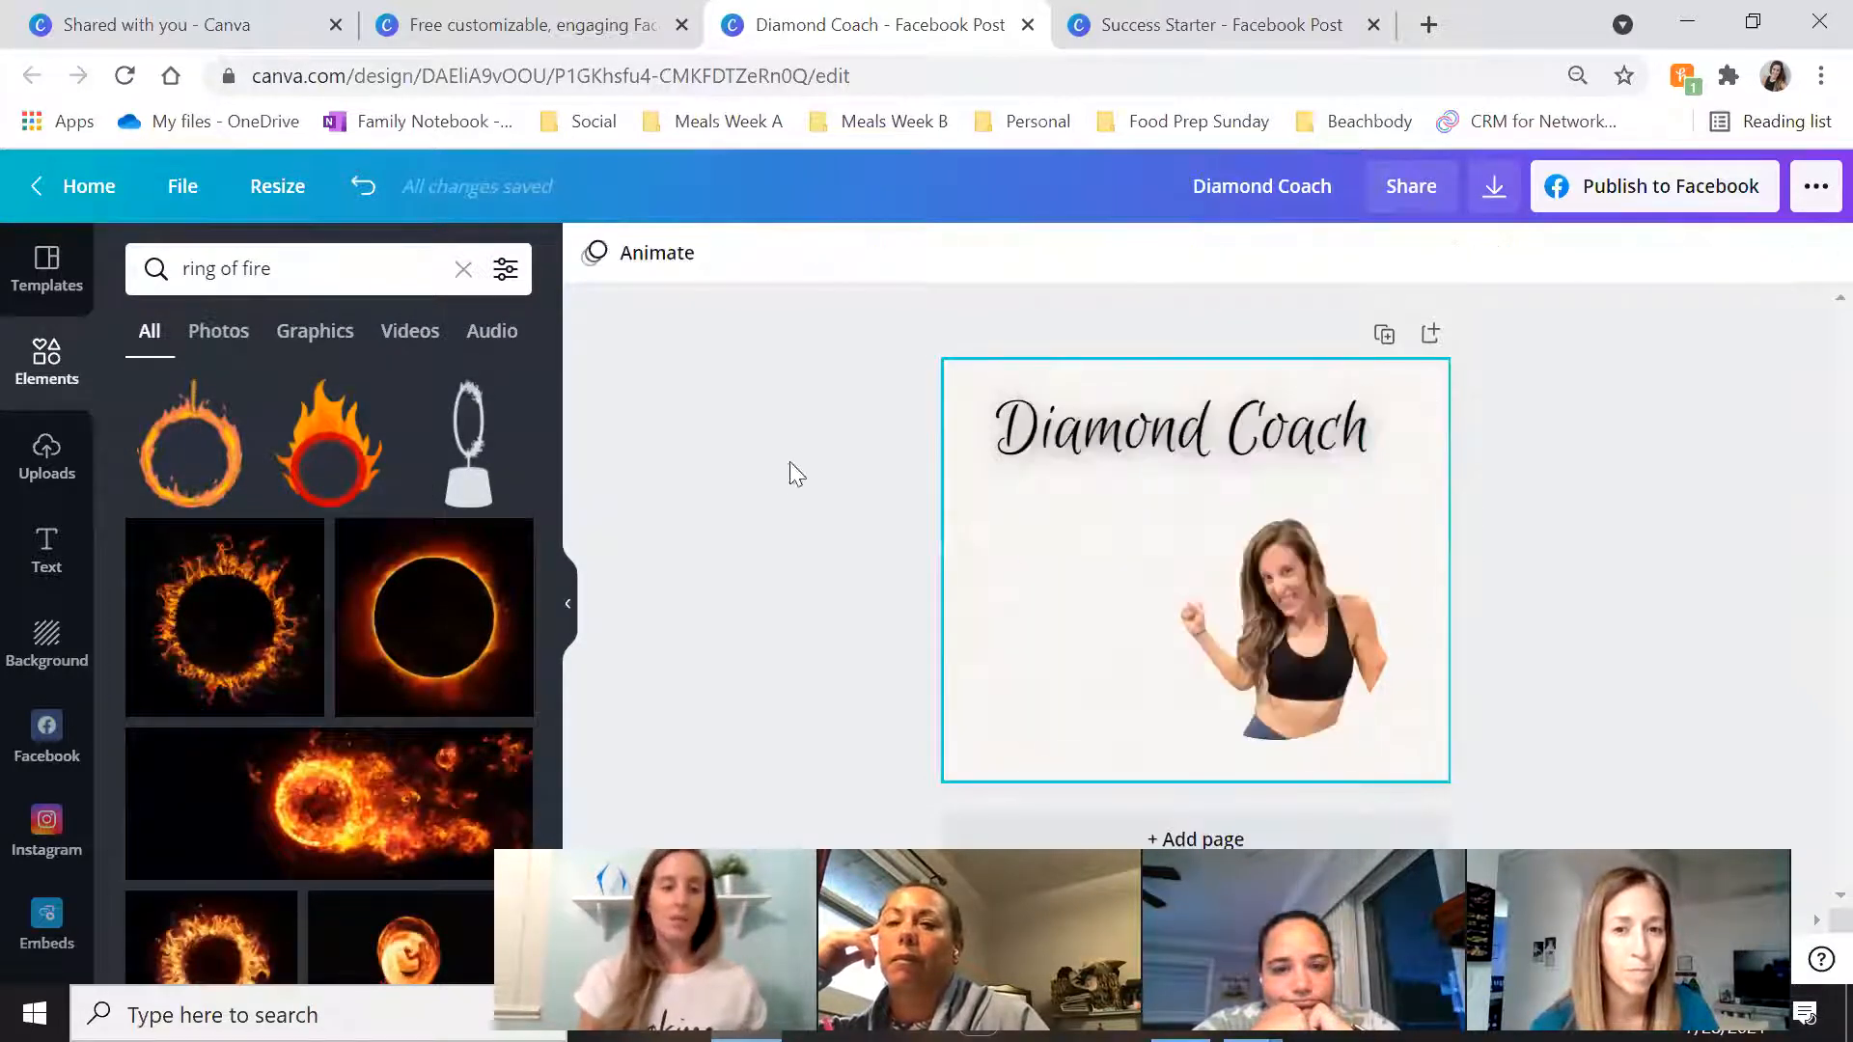
scroll(255, 664, "down", 10)
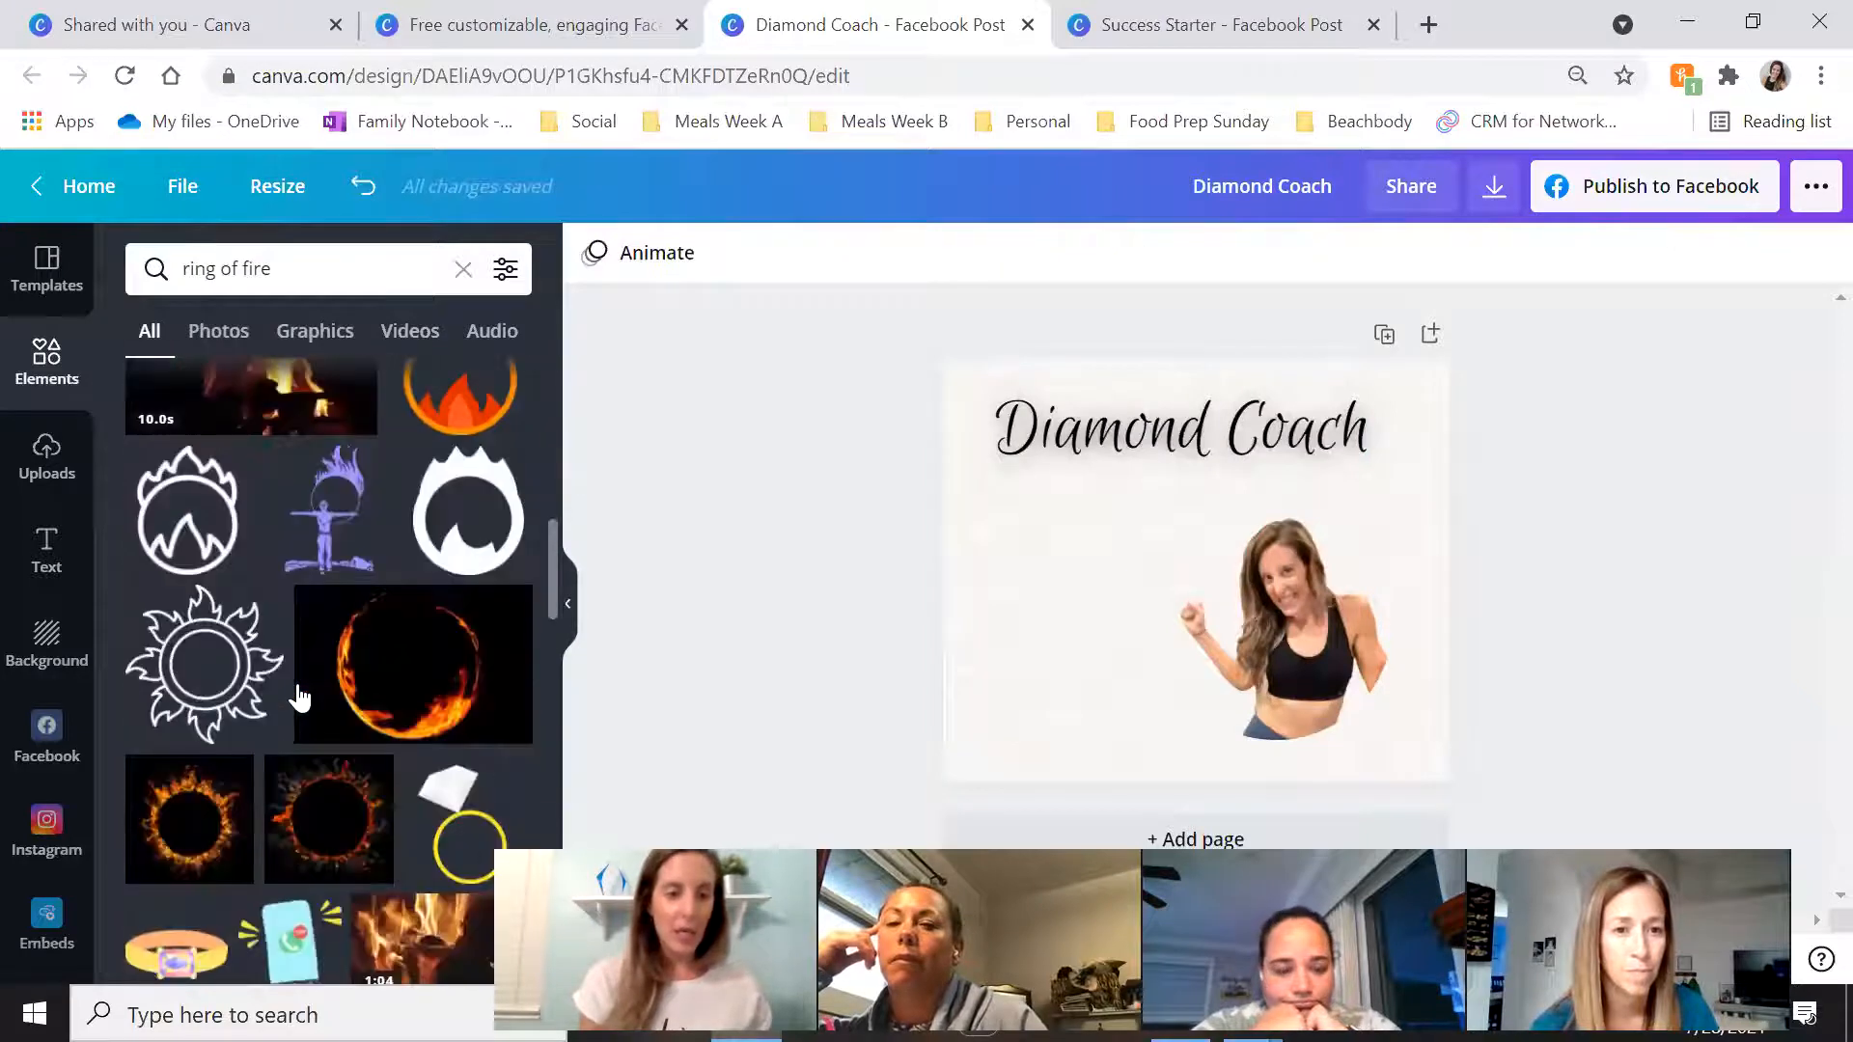
Search the elements for "ring of glitter" and look through the results for a suitable ring graphic
left_click(310, 261)
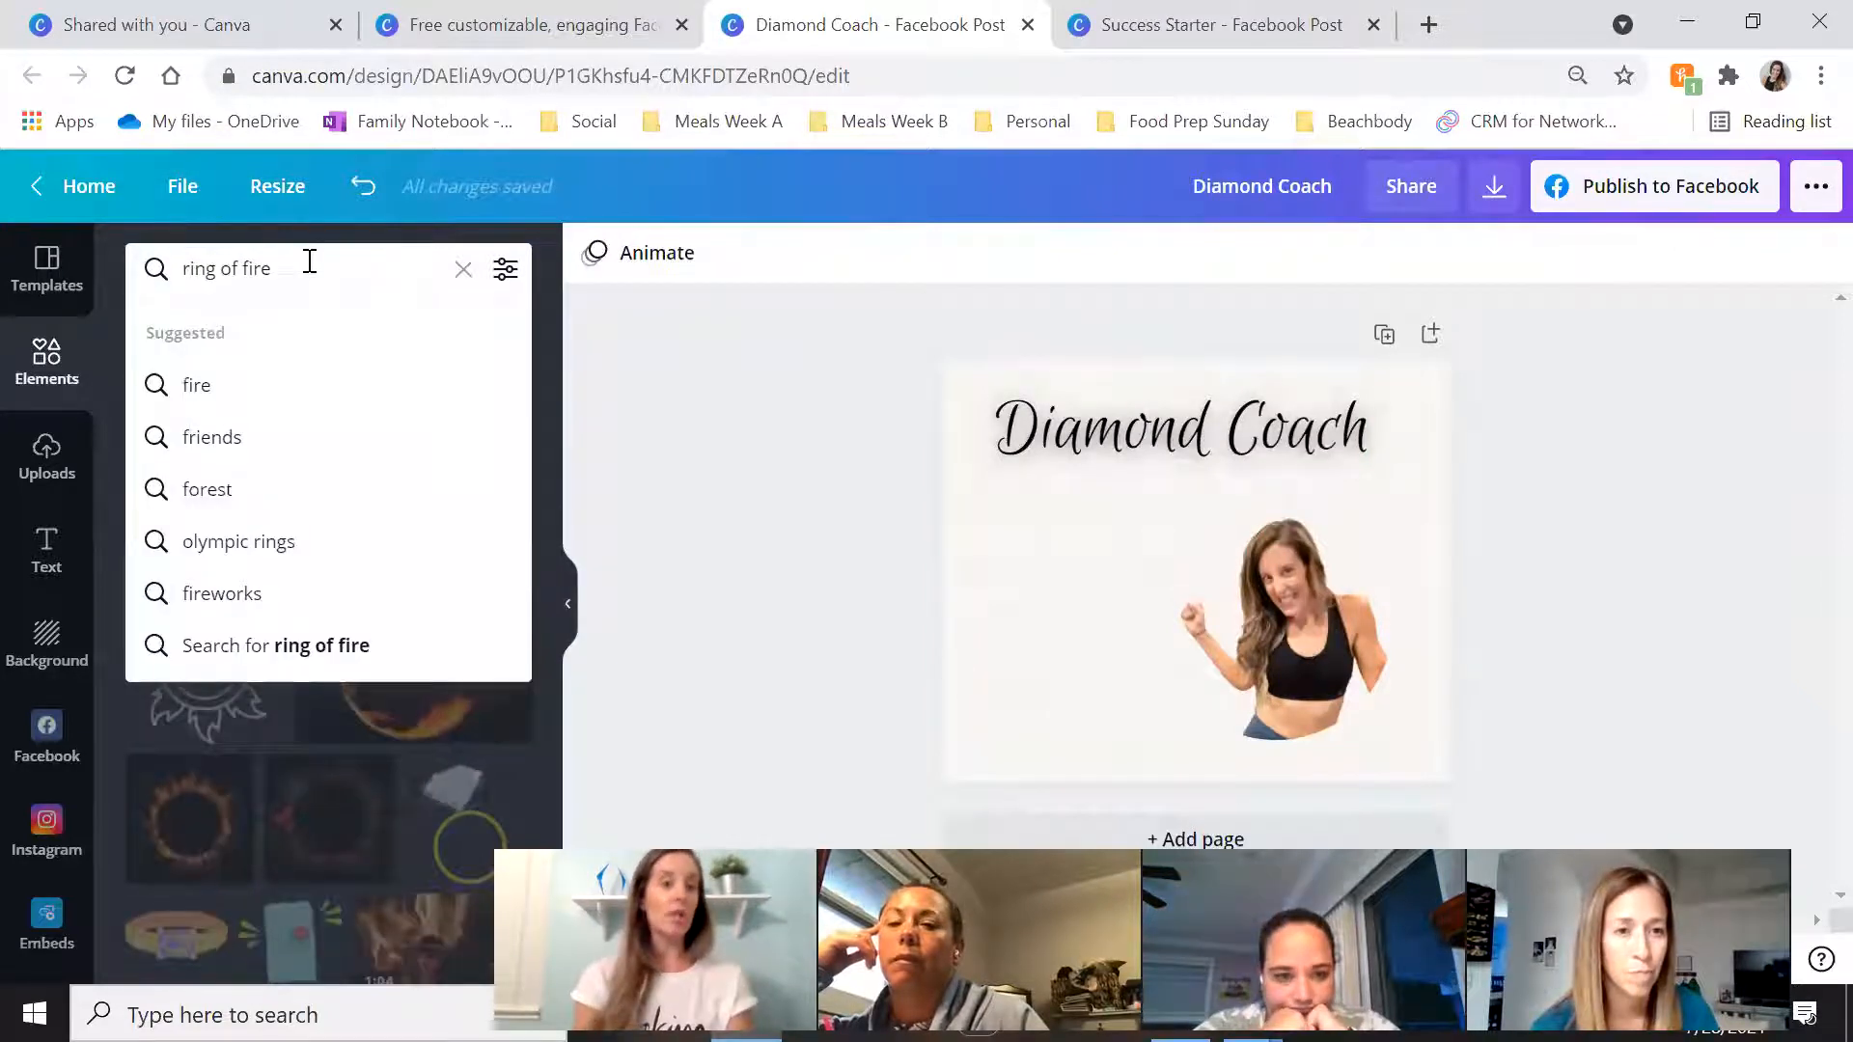
key("BackSpace")
key("BackSpace")
key("BackSpace")
key("BackSpace")
type("gli")
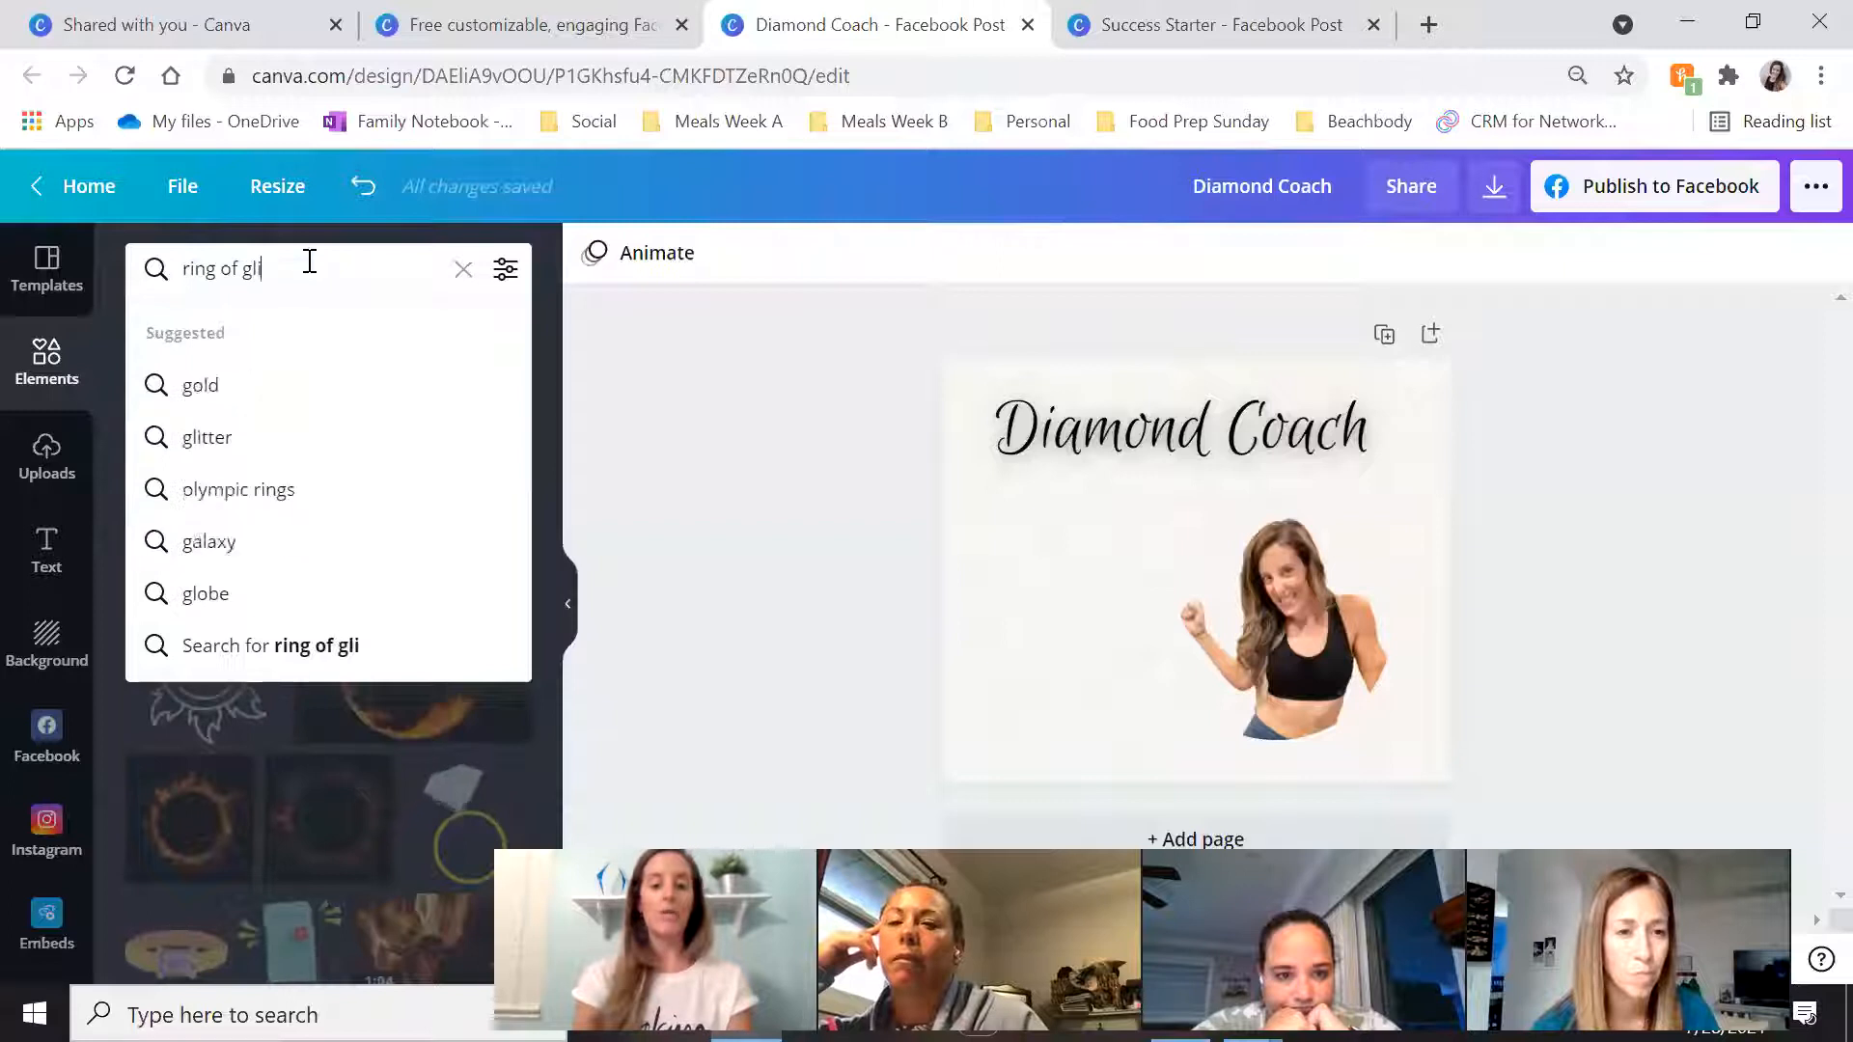
type("tter")
key("Return")
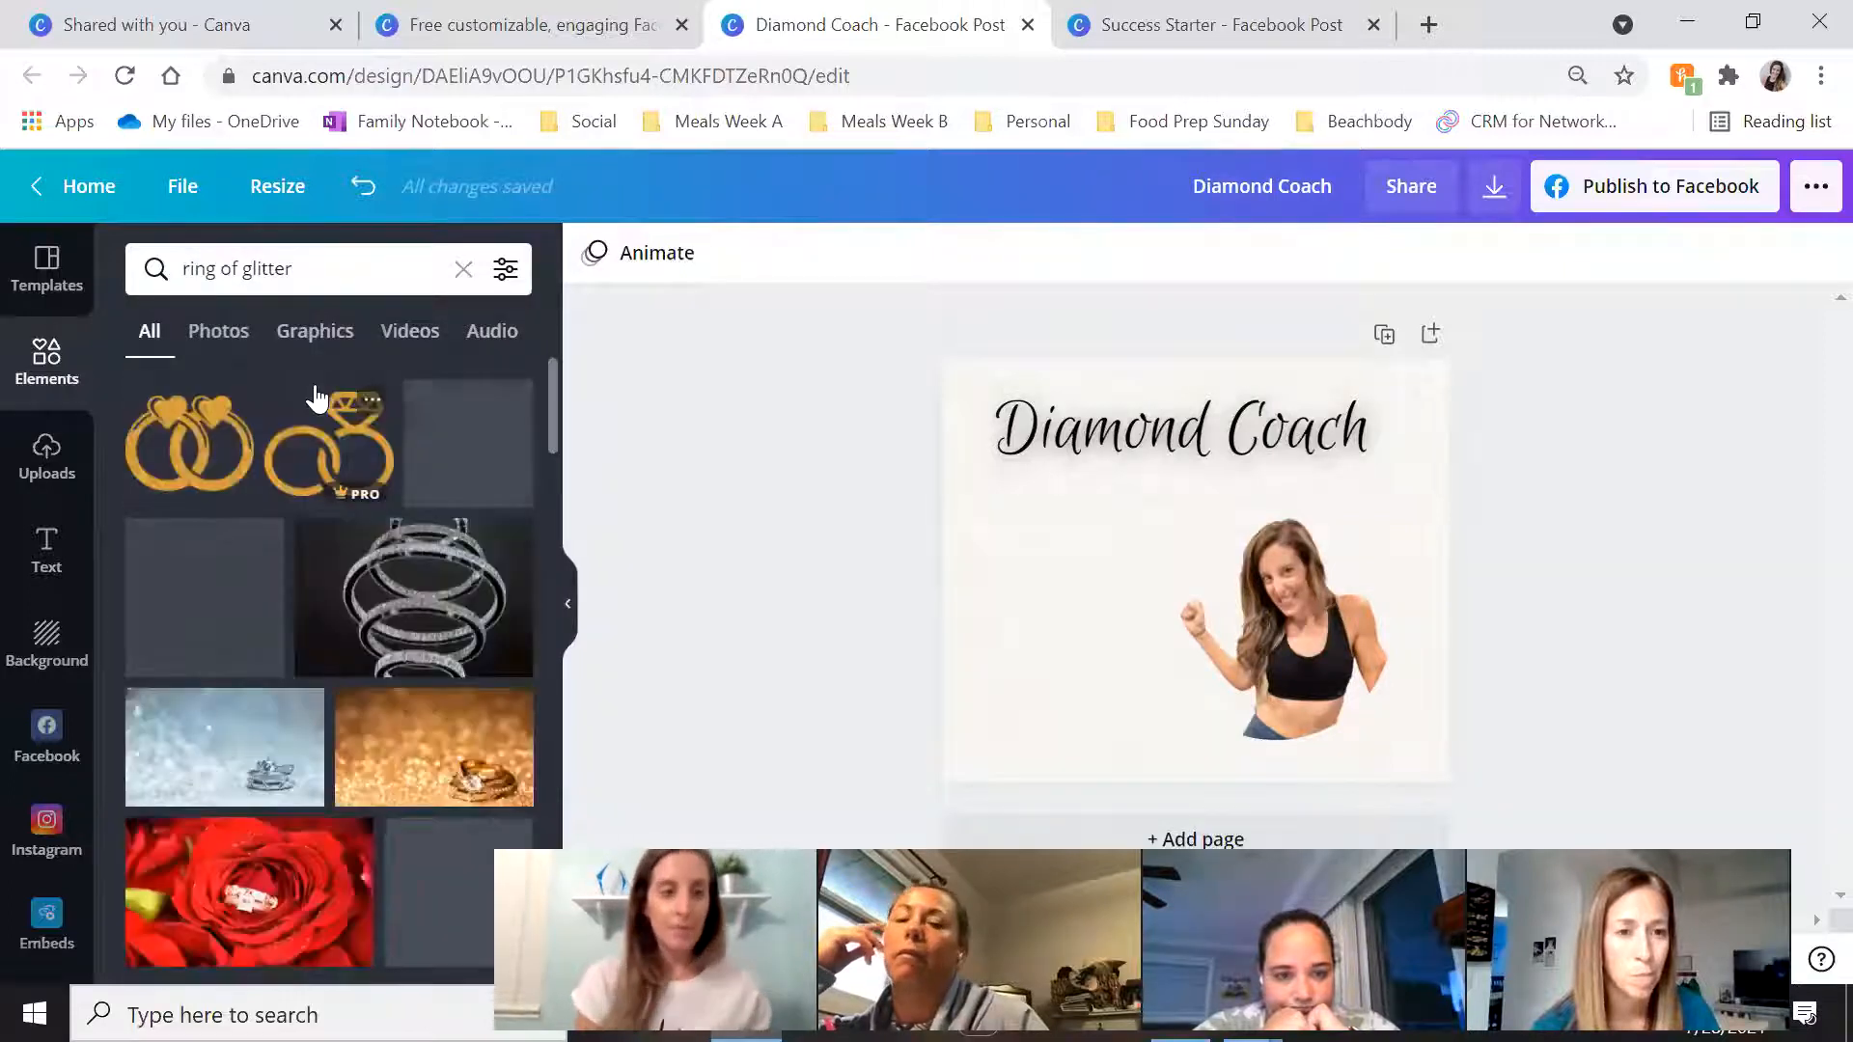
scroll(319, 521, "down", 15)
scroll(318, 523, "down", 12)
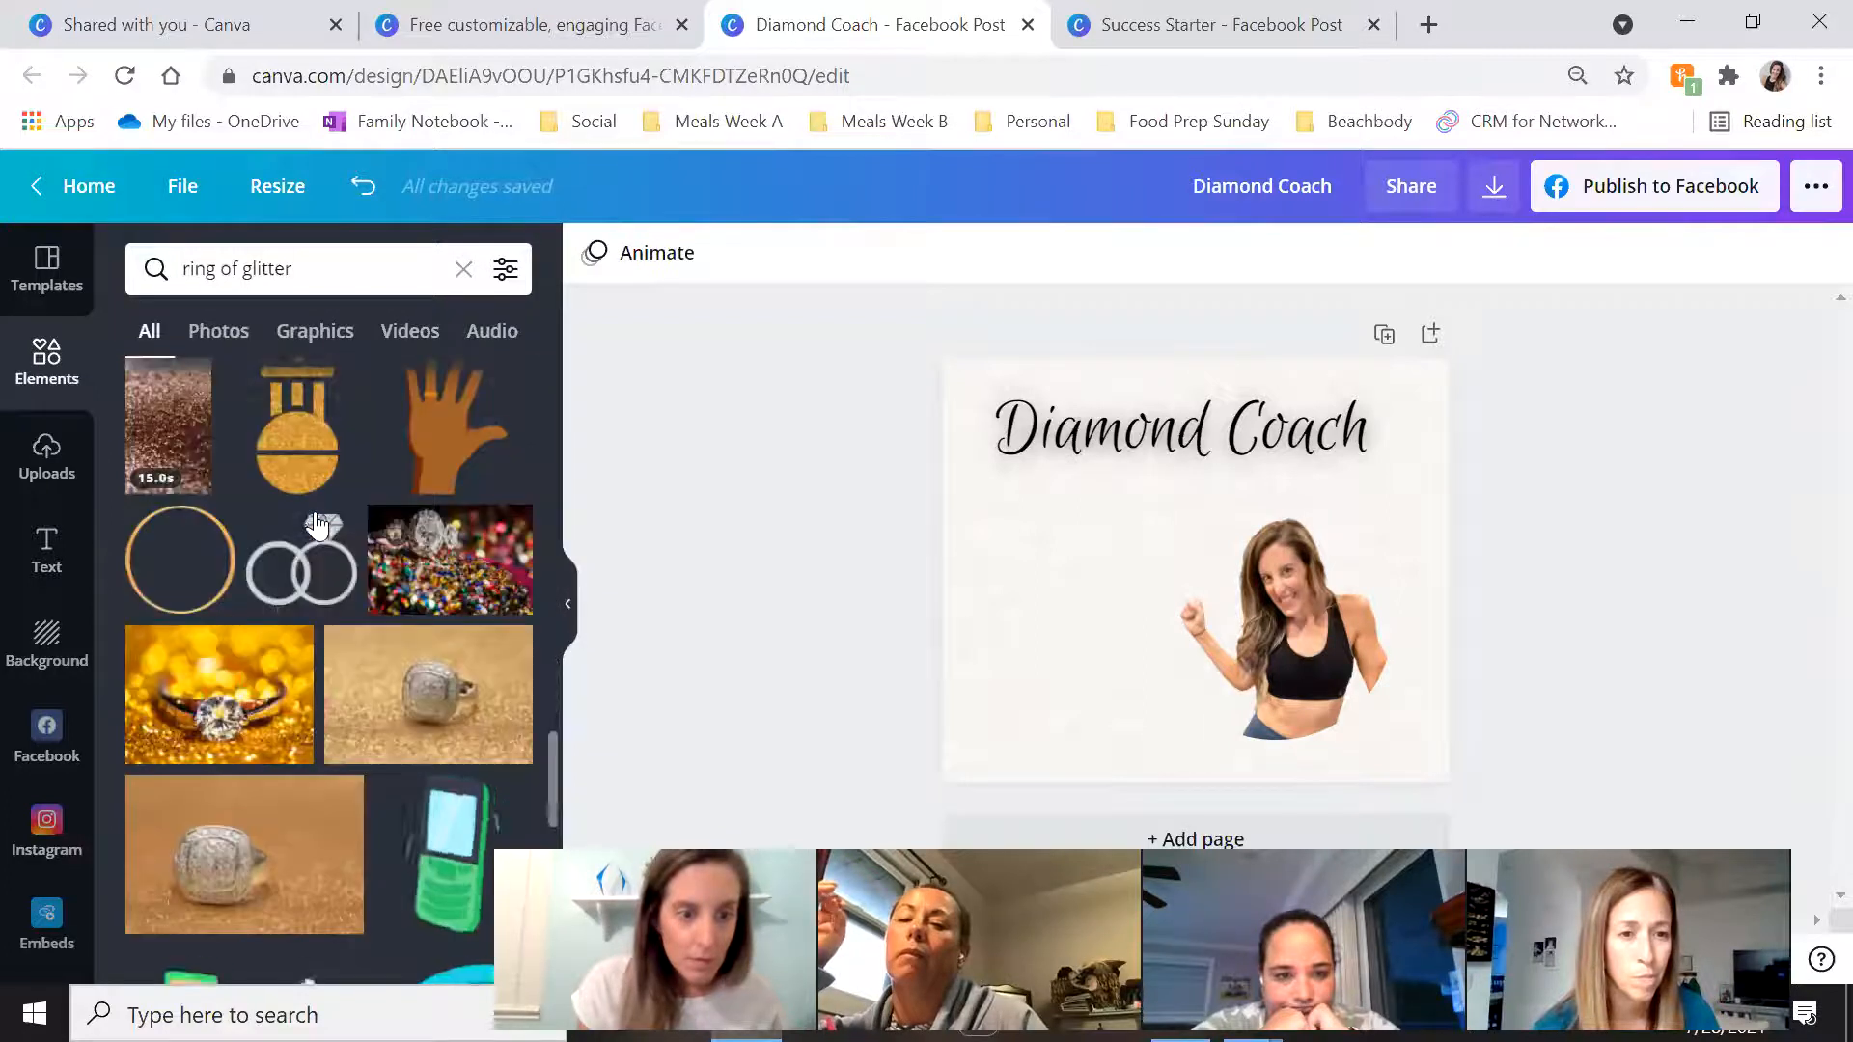
scroll(318, 526, "down", 3)
Replace the element search with "sparkles"
double_click(295, 272)
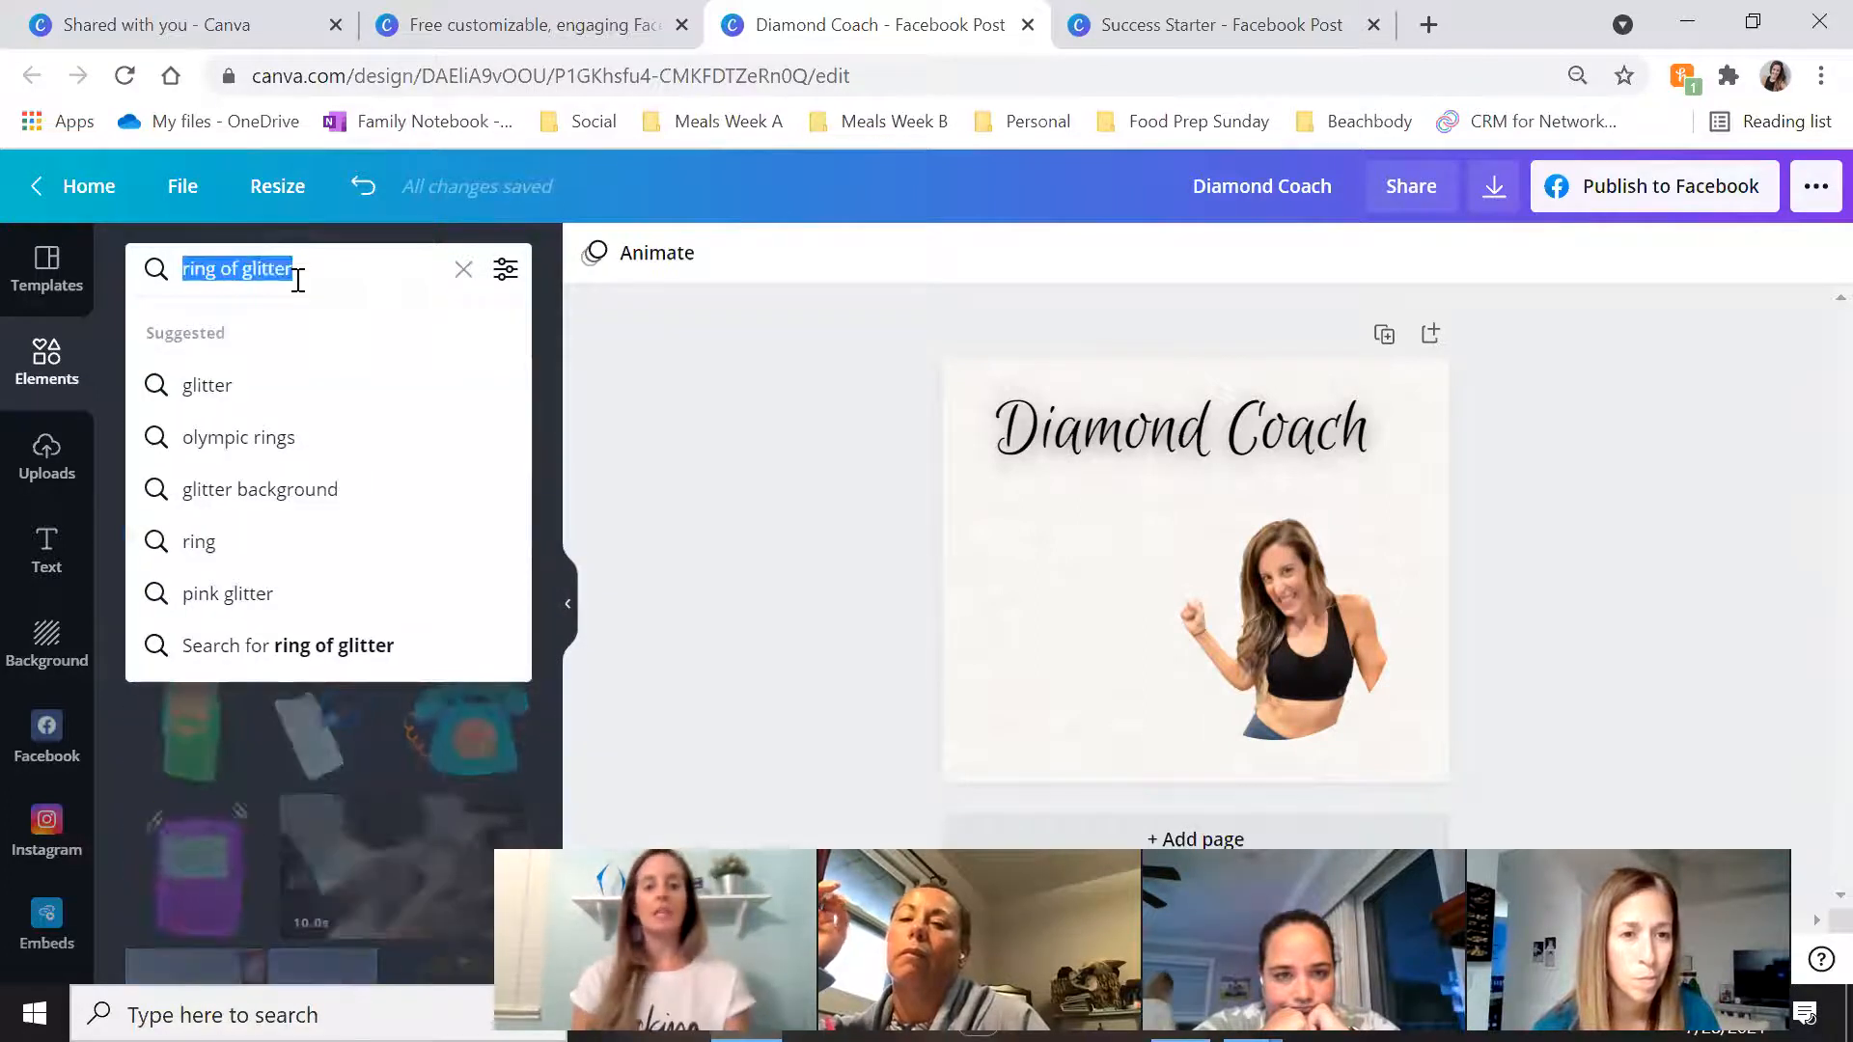
type("sparkel")
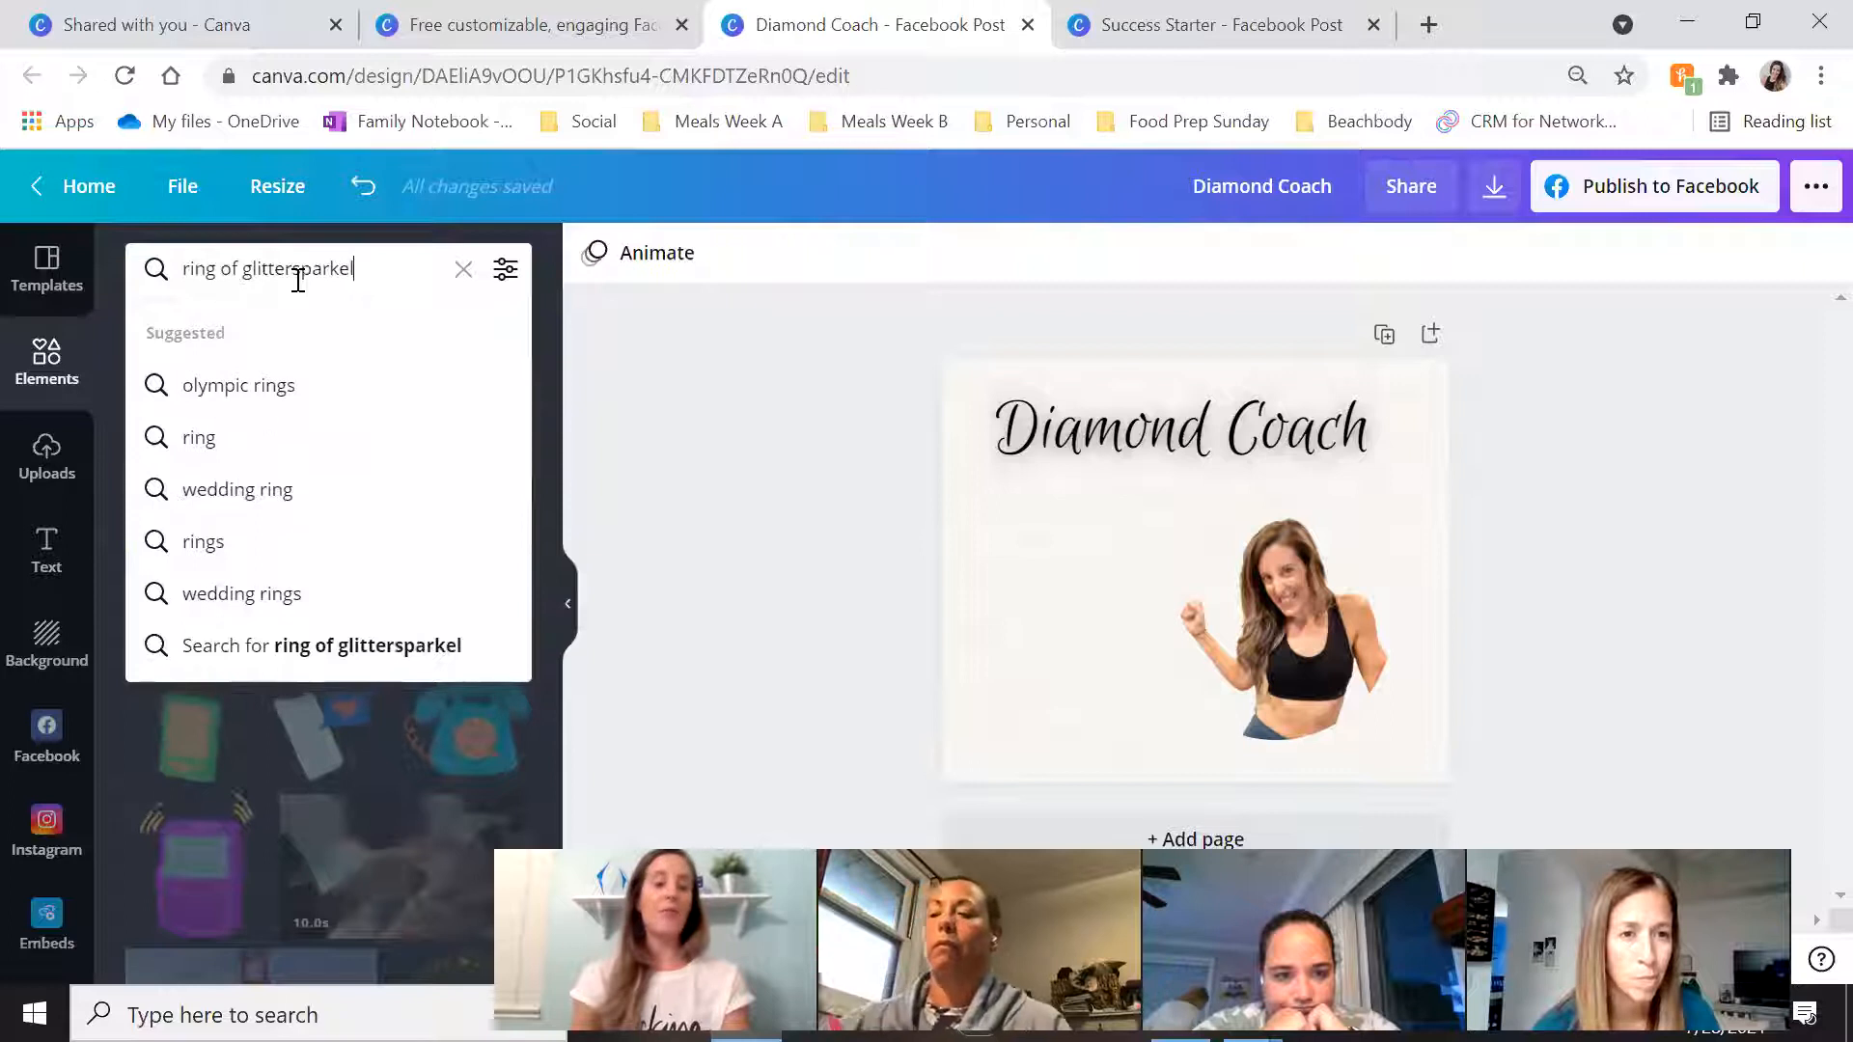
key("BackSpace")
key("BackSpace")
key("BackSpace")
key("BackSpace")
key("BackSpace")
key("BackSpace")
key("BackSpace")
key("BackSpace")
key("BackSpace")
key("BackSpace")
key("BackSpace")
key("BackSpace")
key("BackSpace")
key("BackSpace")
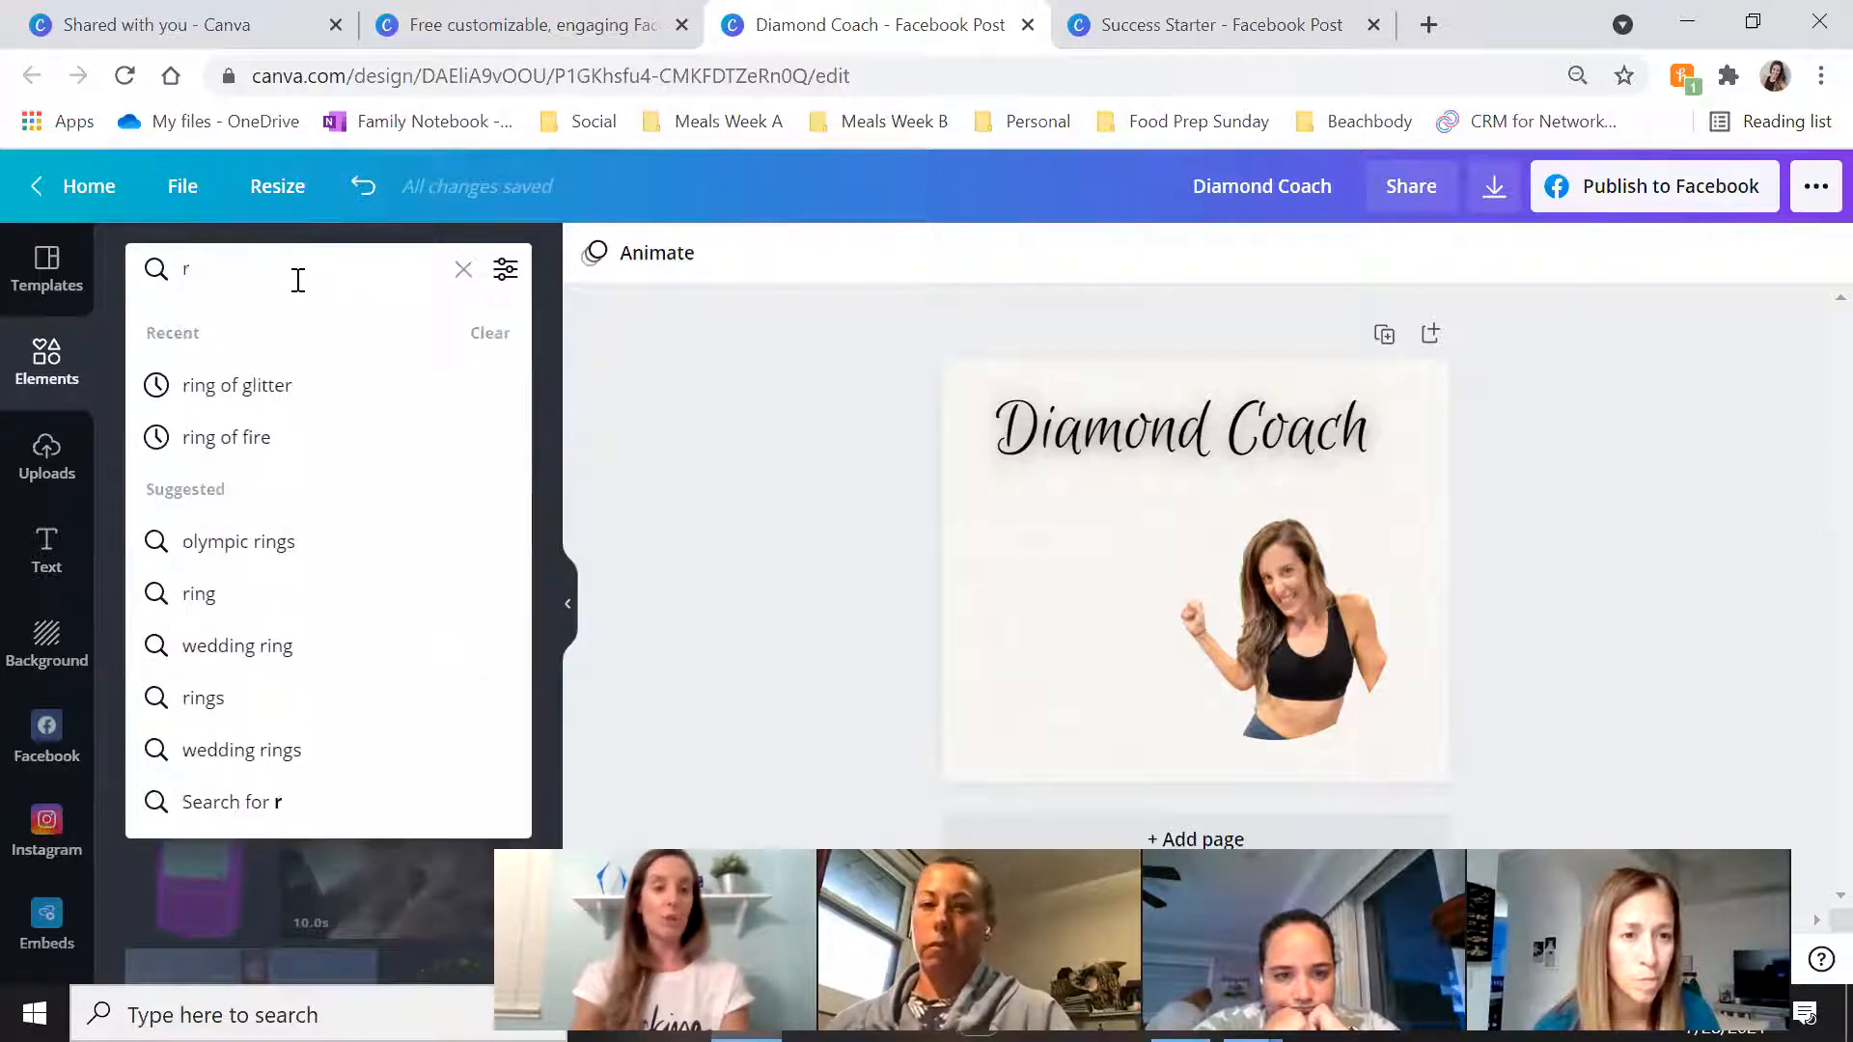
type("spark")
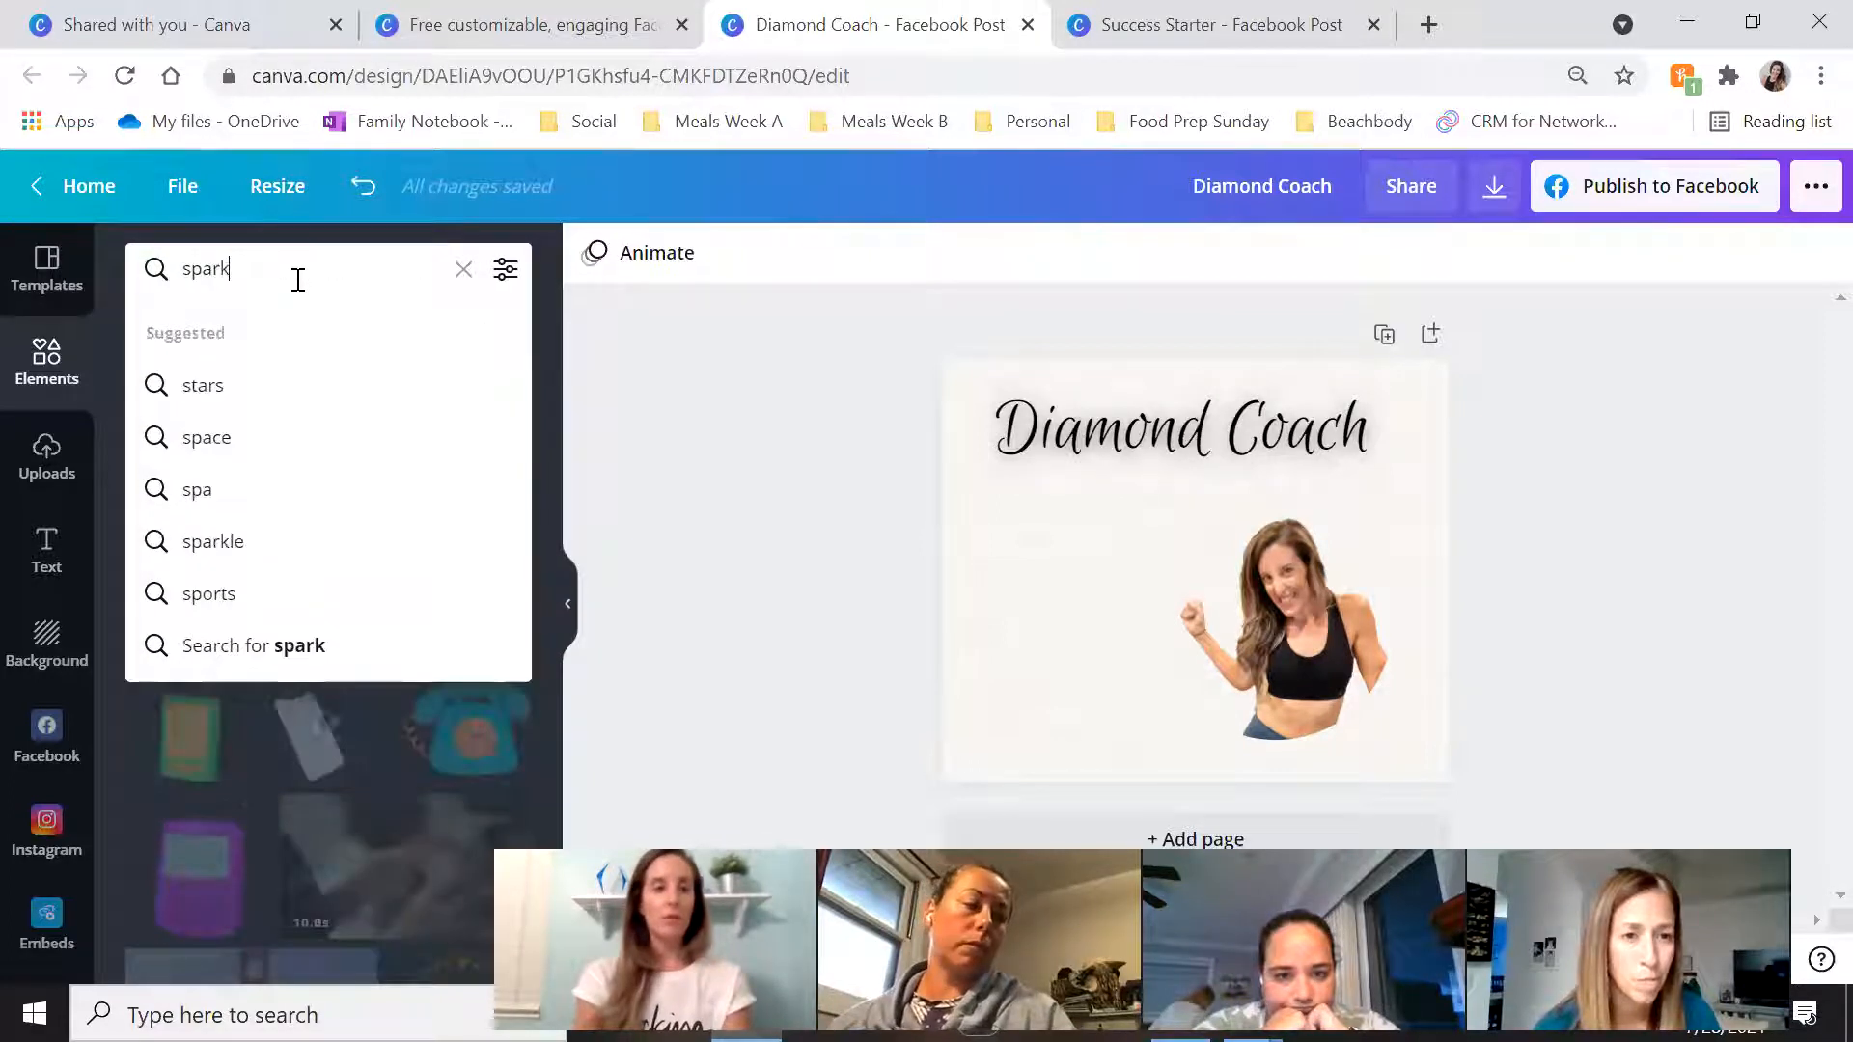
type("les")
key("Return")
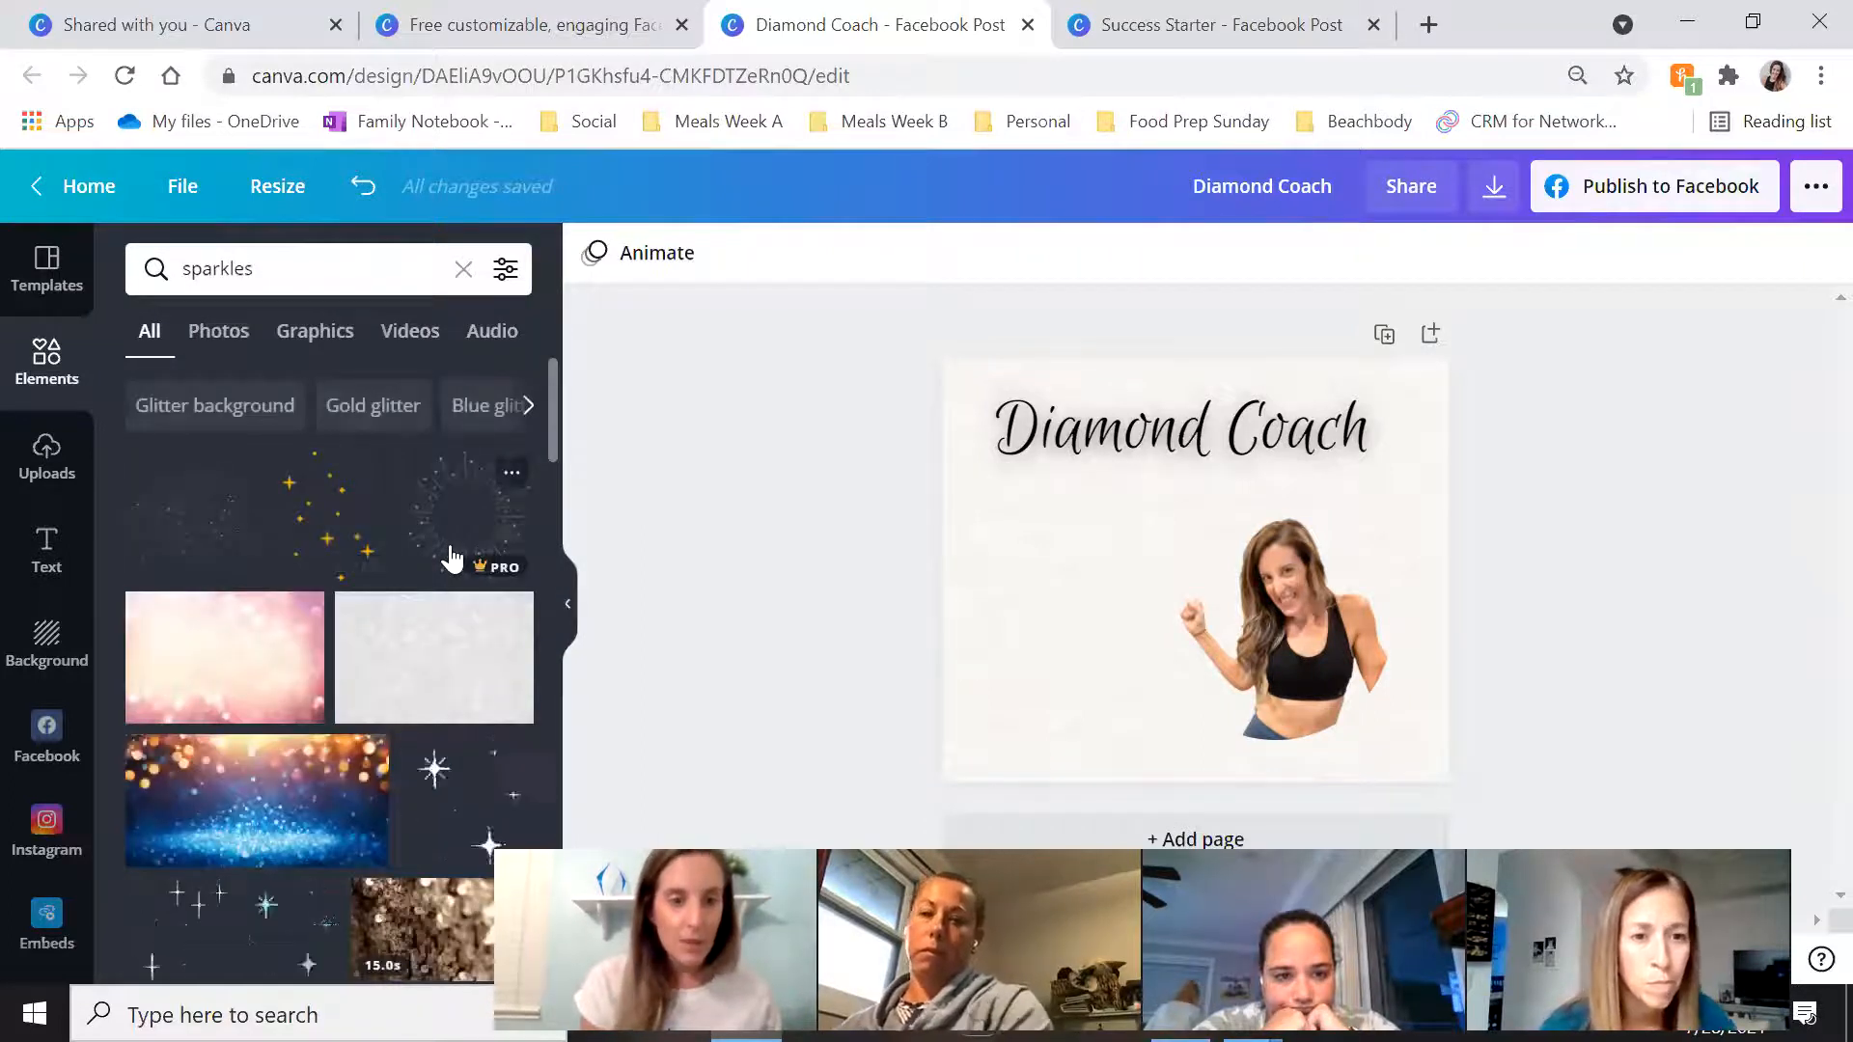
Add the circular starburst graphic to the page, enlarge it and centre it around the cut-out woman
left_click(450, 559)
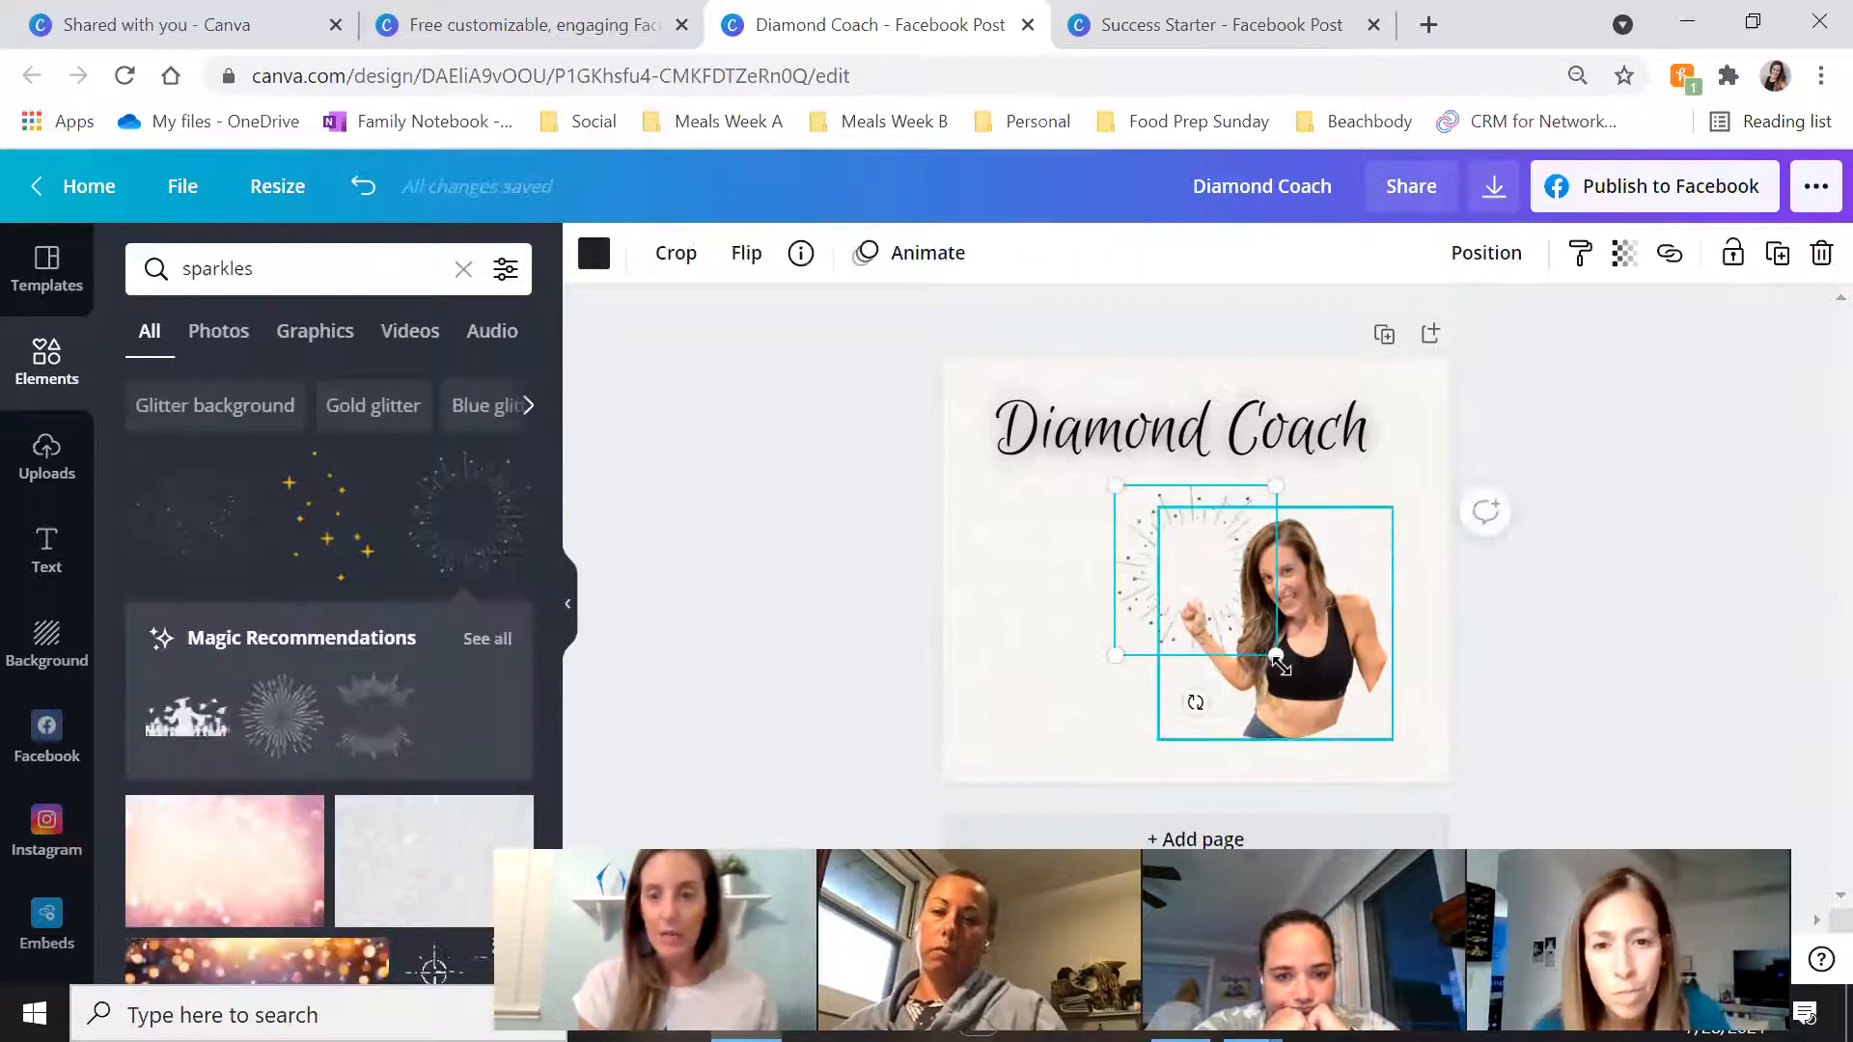
left_click_drag(1429, 770, 1437, 825)
mouse_move(1375, 731)
left_mouse_down()
mouse_move(1417, 739)
mouse_move(1394, 731)
left_mouse_up()
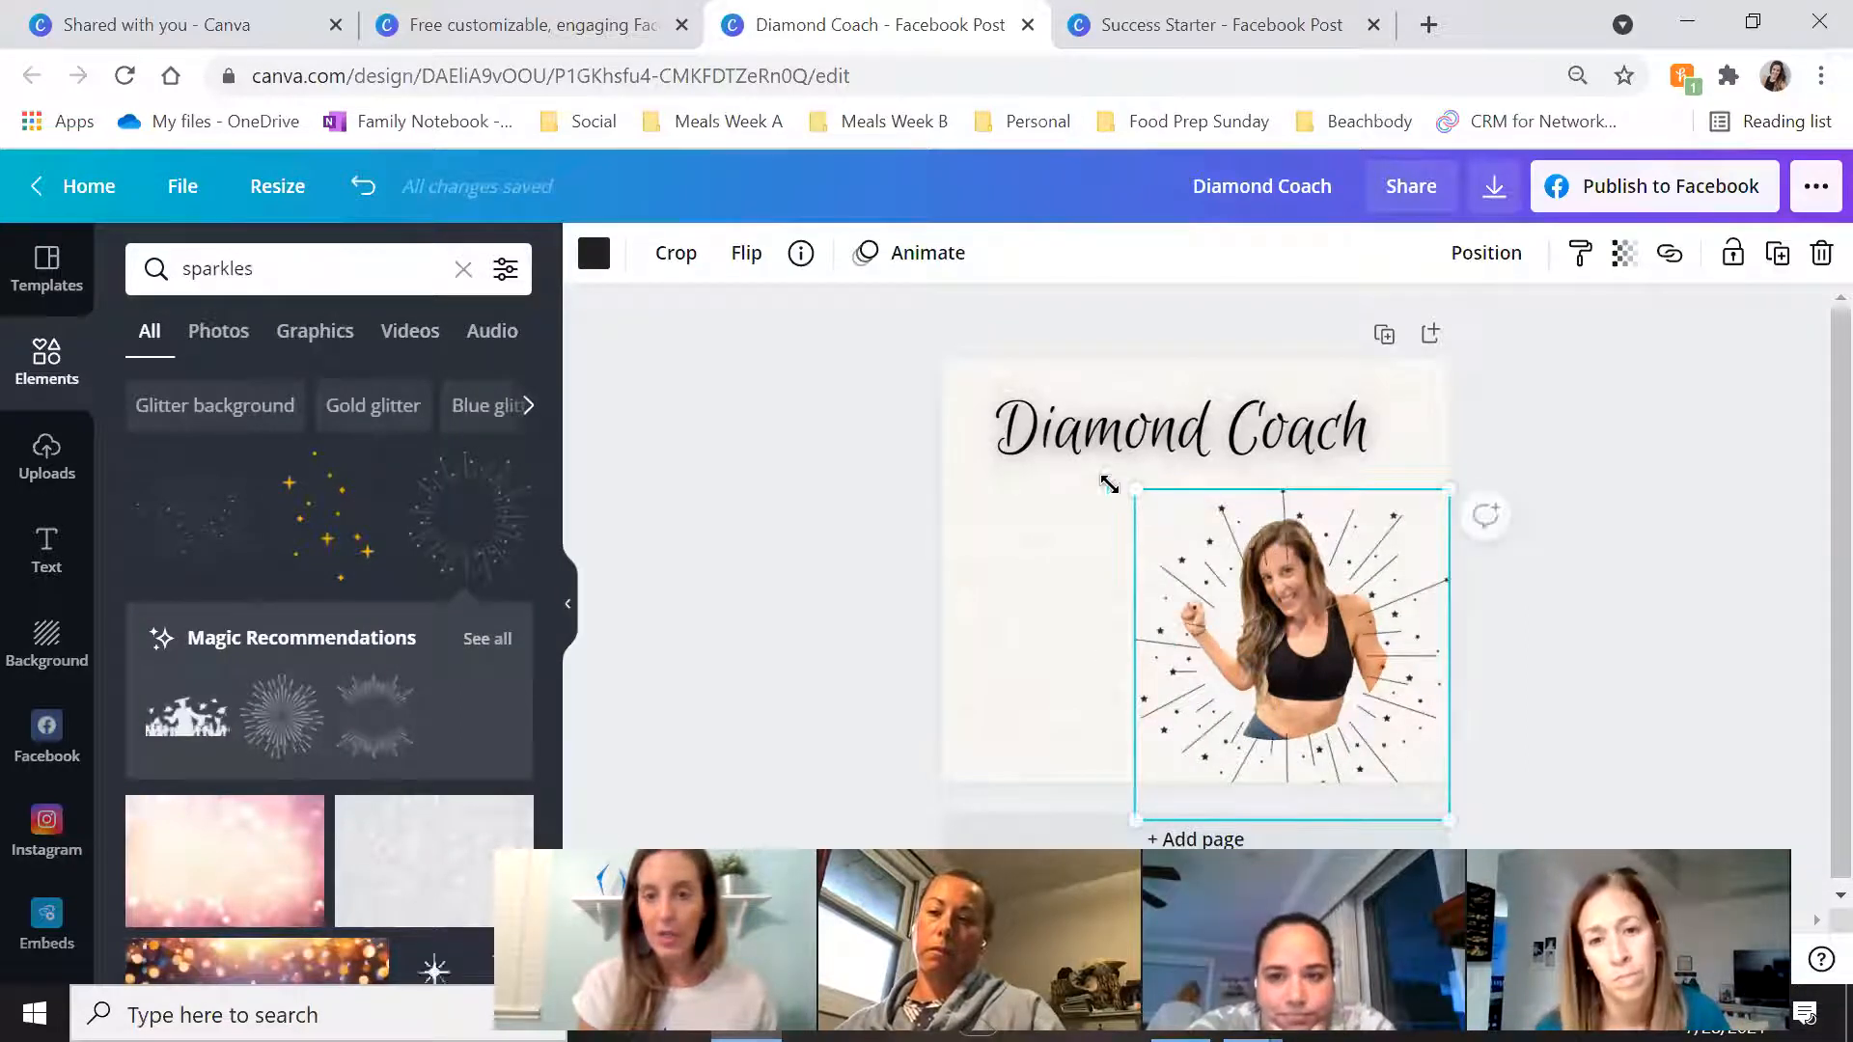
left_click_drag(1109, 485, 1050, 399)
mouse_move(1423, 723)
left_mouse_down()
mouse_move(1409, 743)
mouse_move(1396, 728)
left_mouse_up()
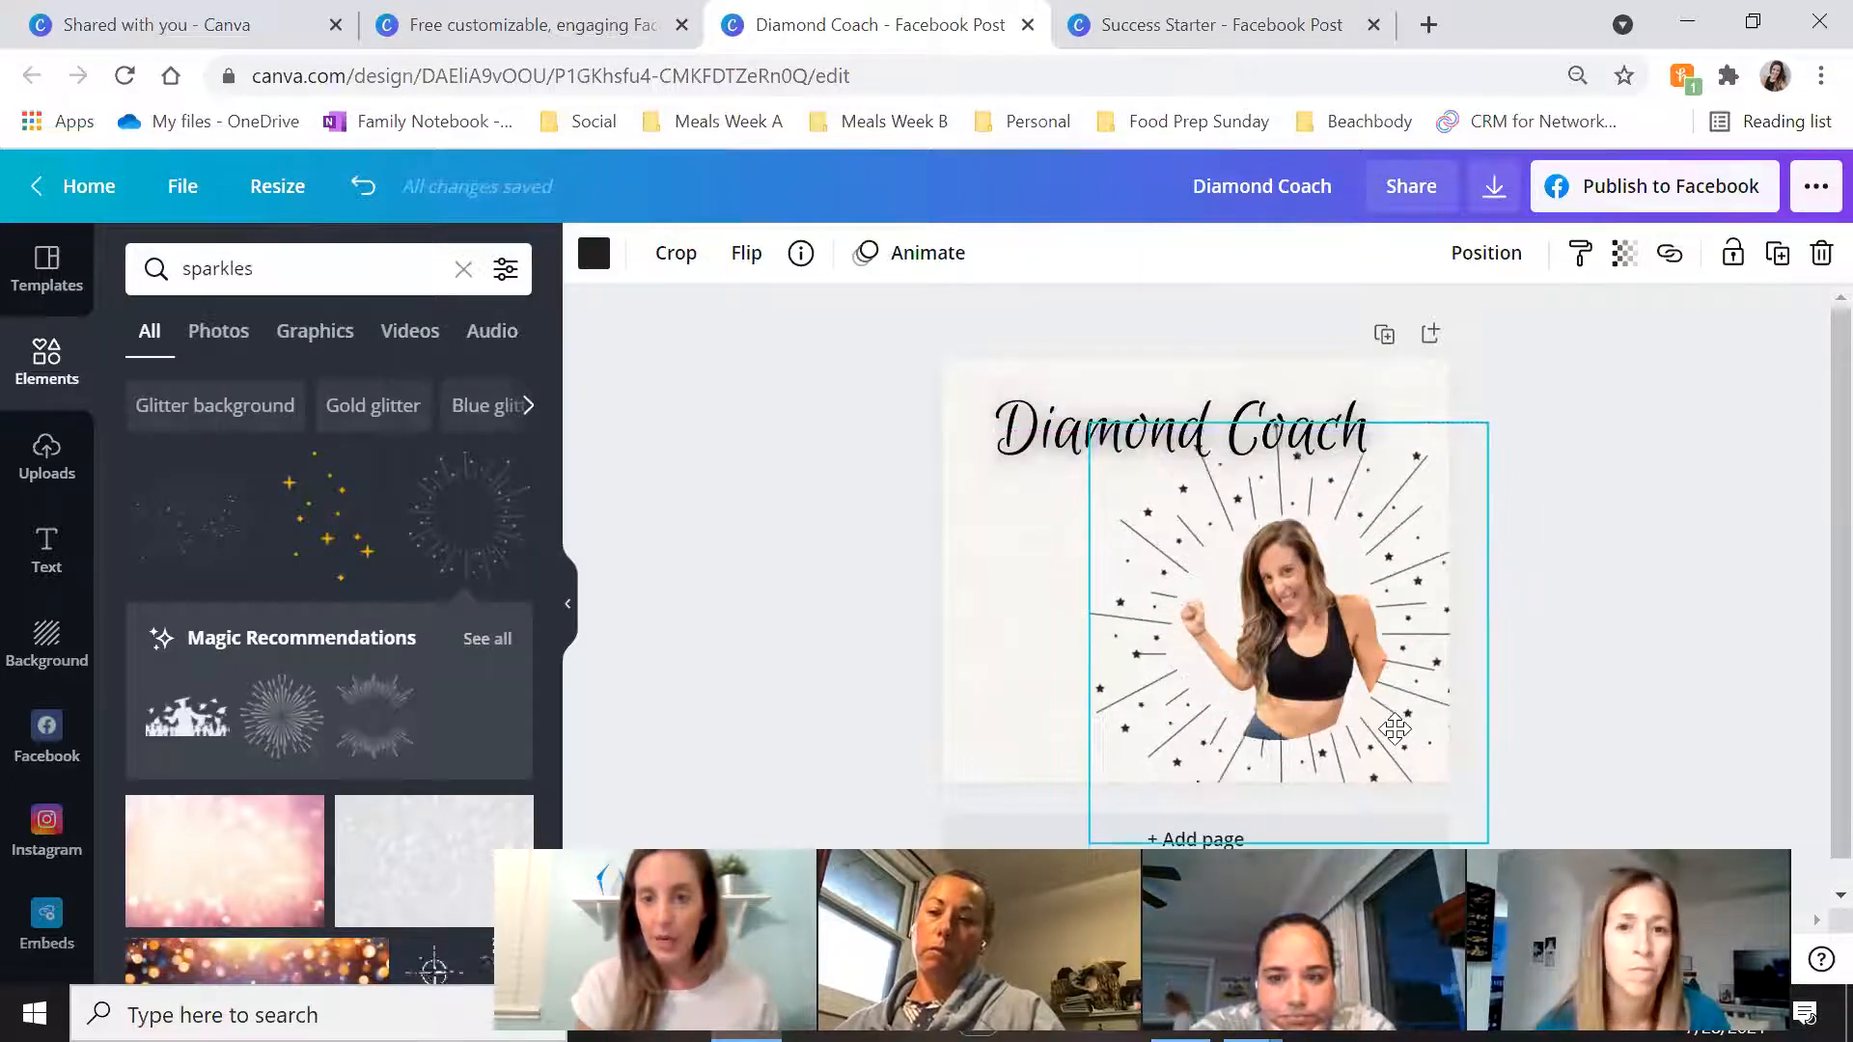
left_click(1532, 573)
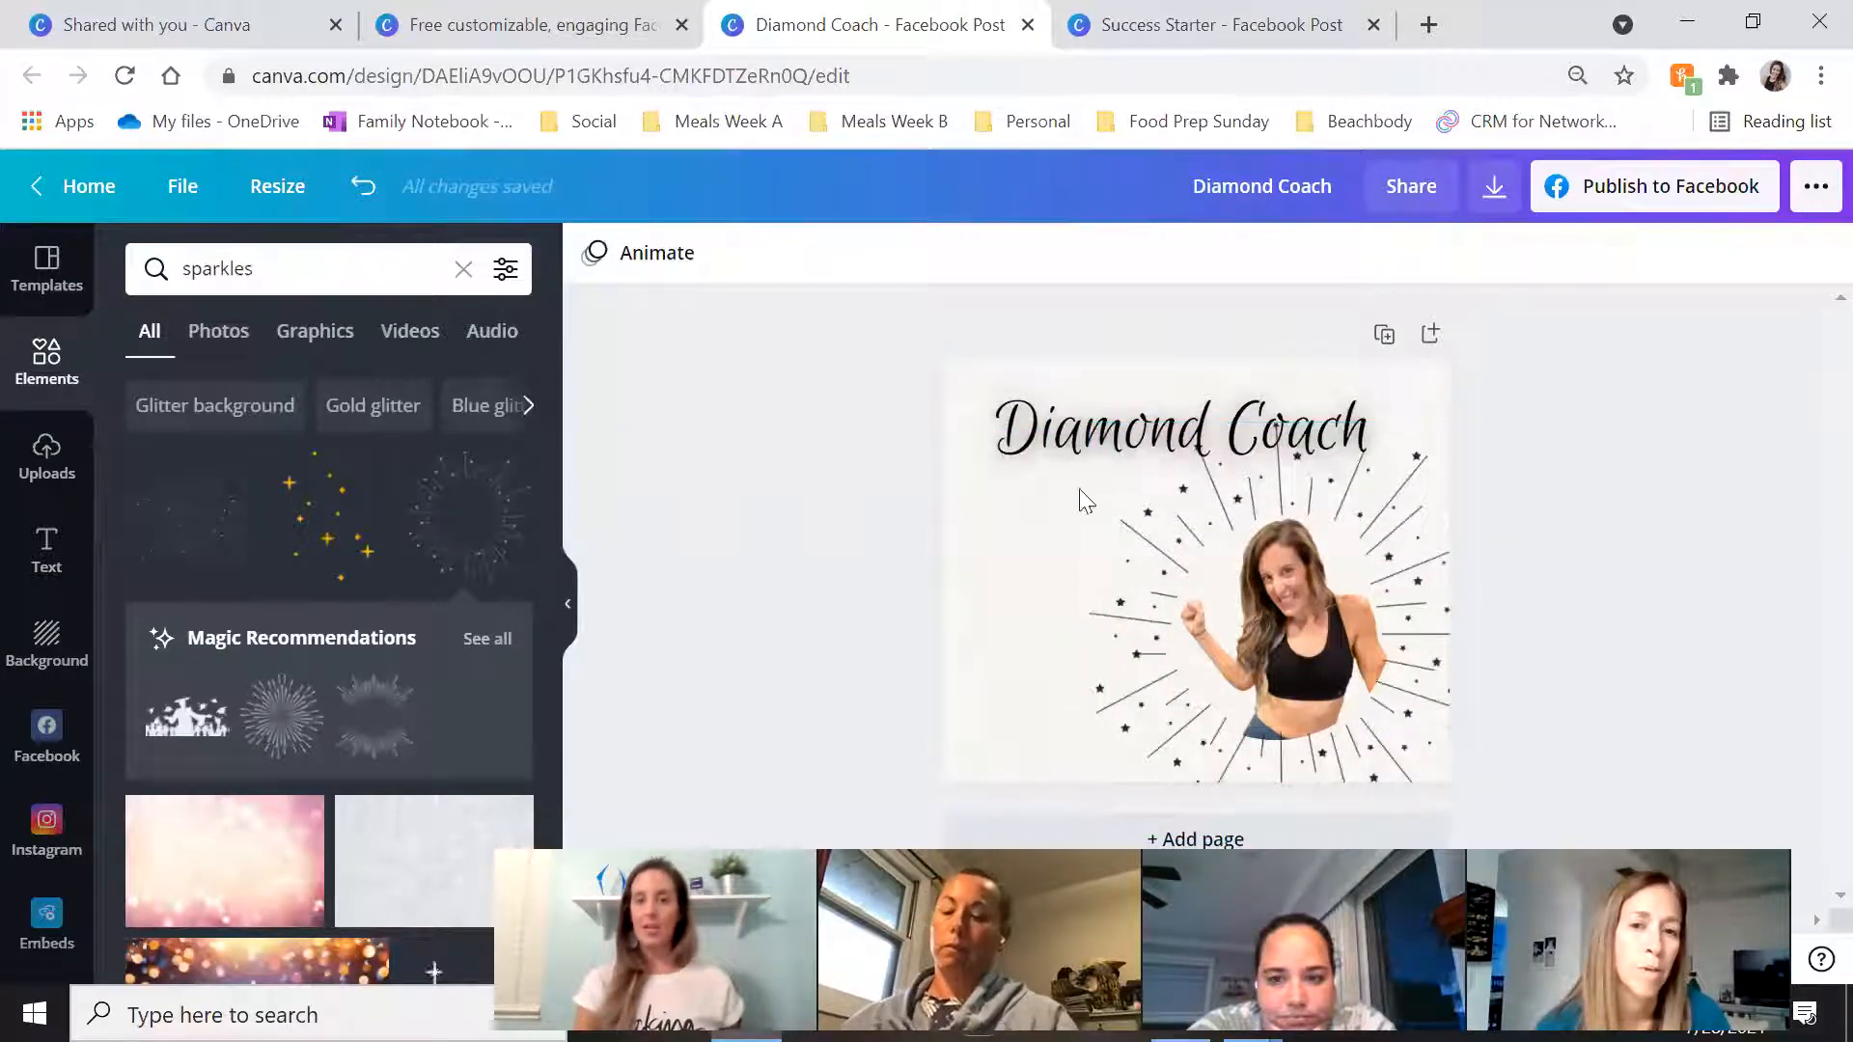
Break the "Diamond Coach" heading onto two lines and move it to the page's upper-left area
left_click(1213, 432)
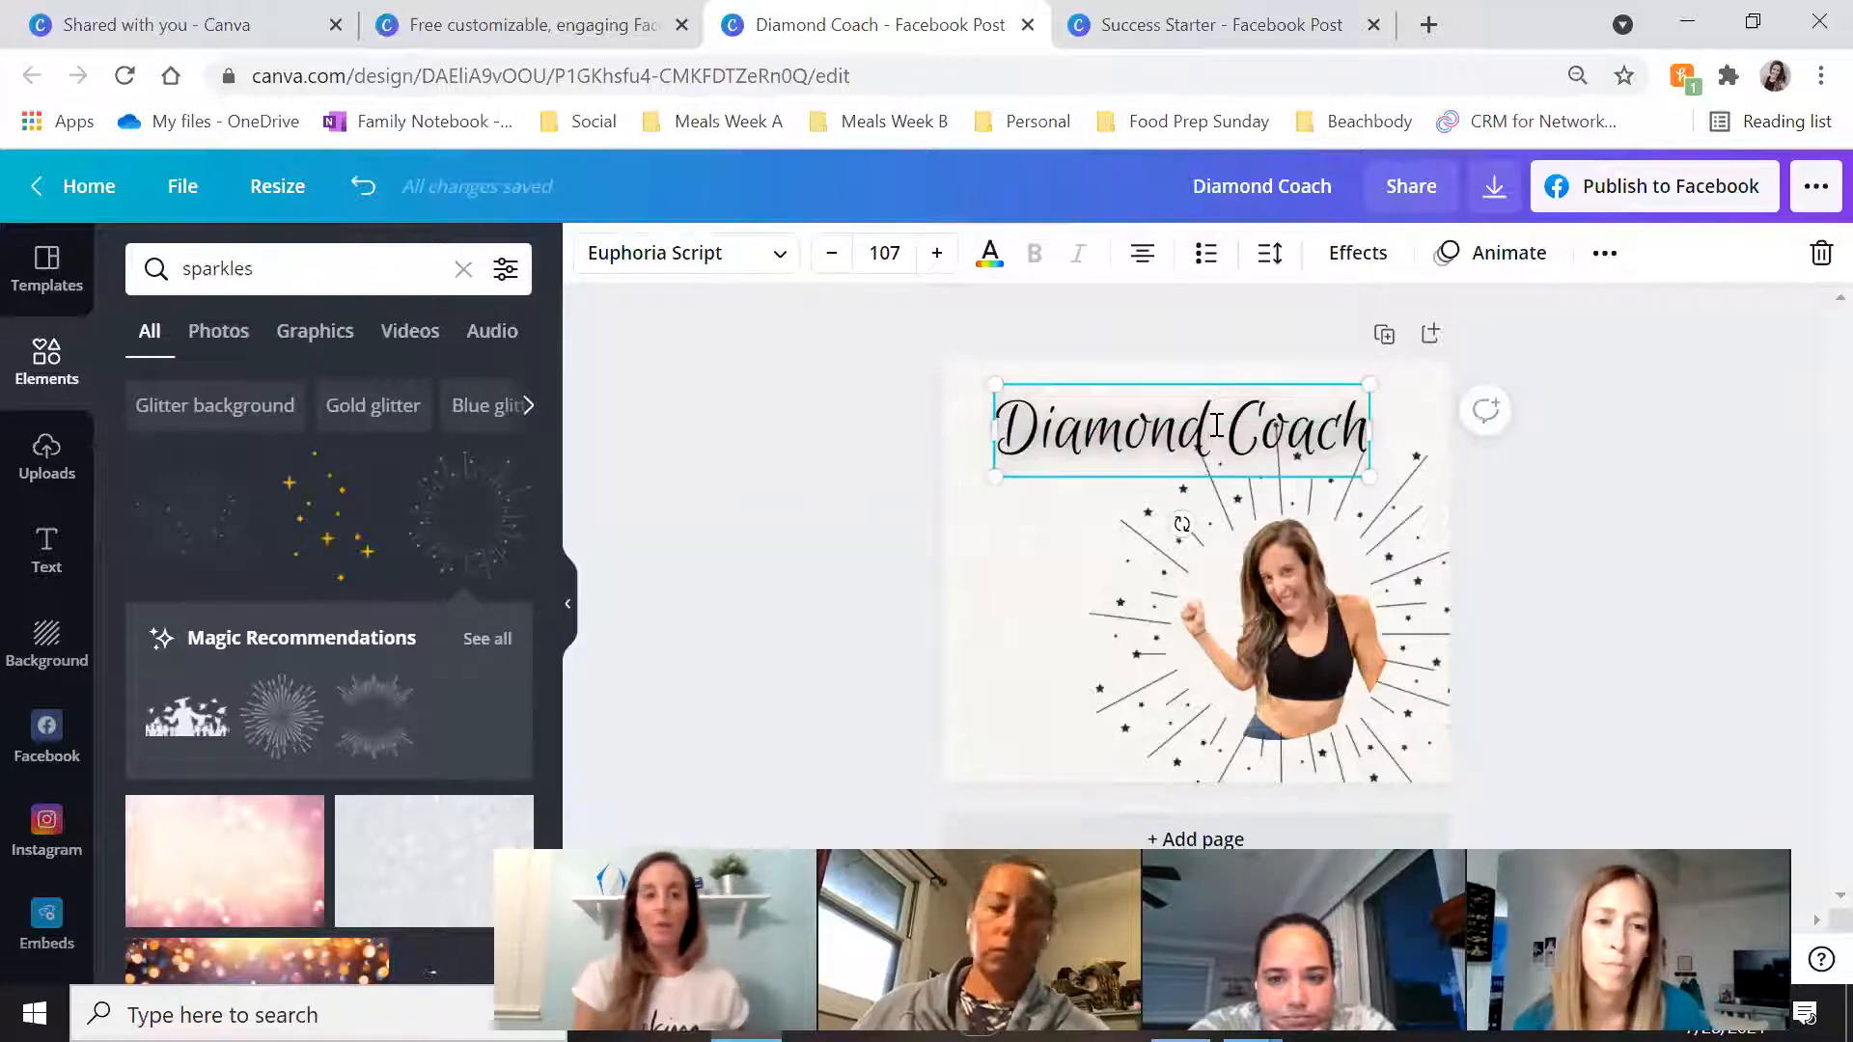
left_click(1218, 425)
key("Return")
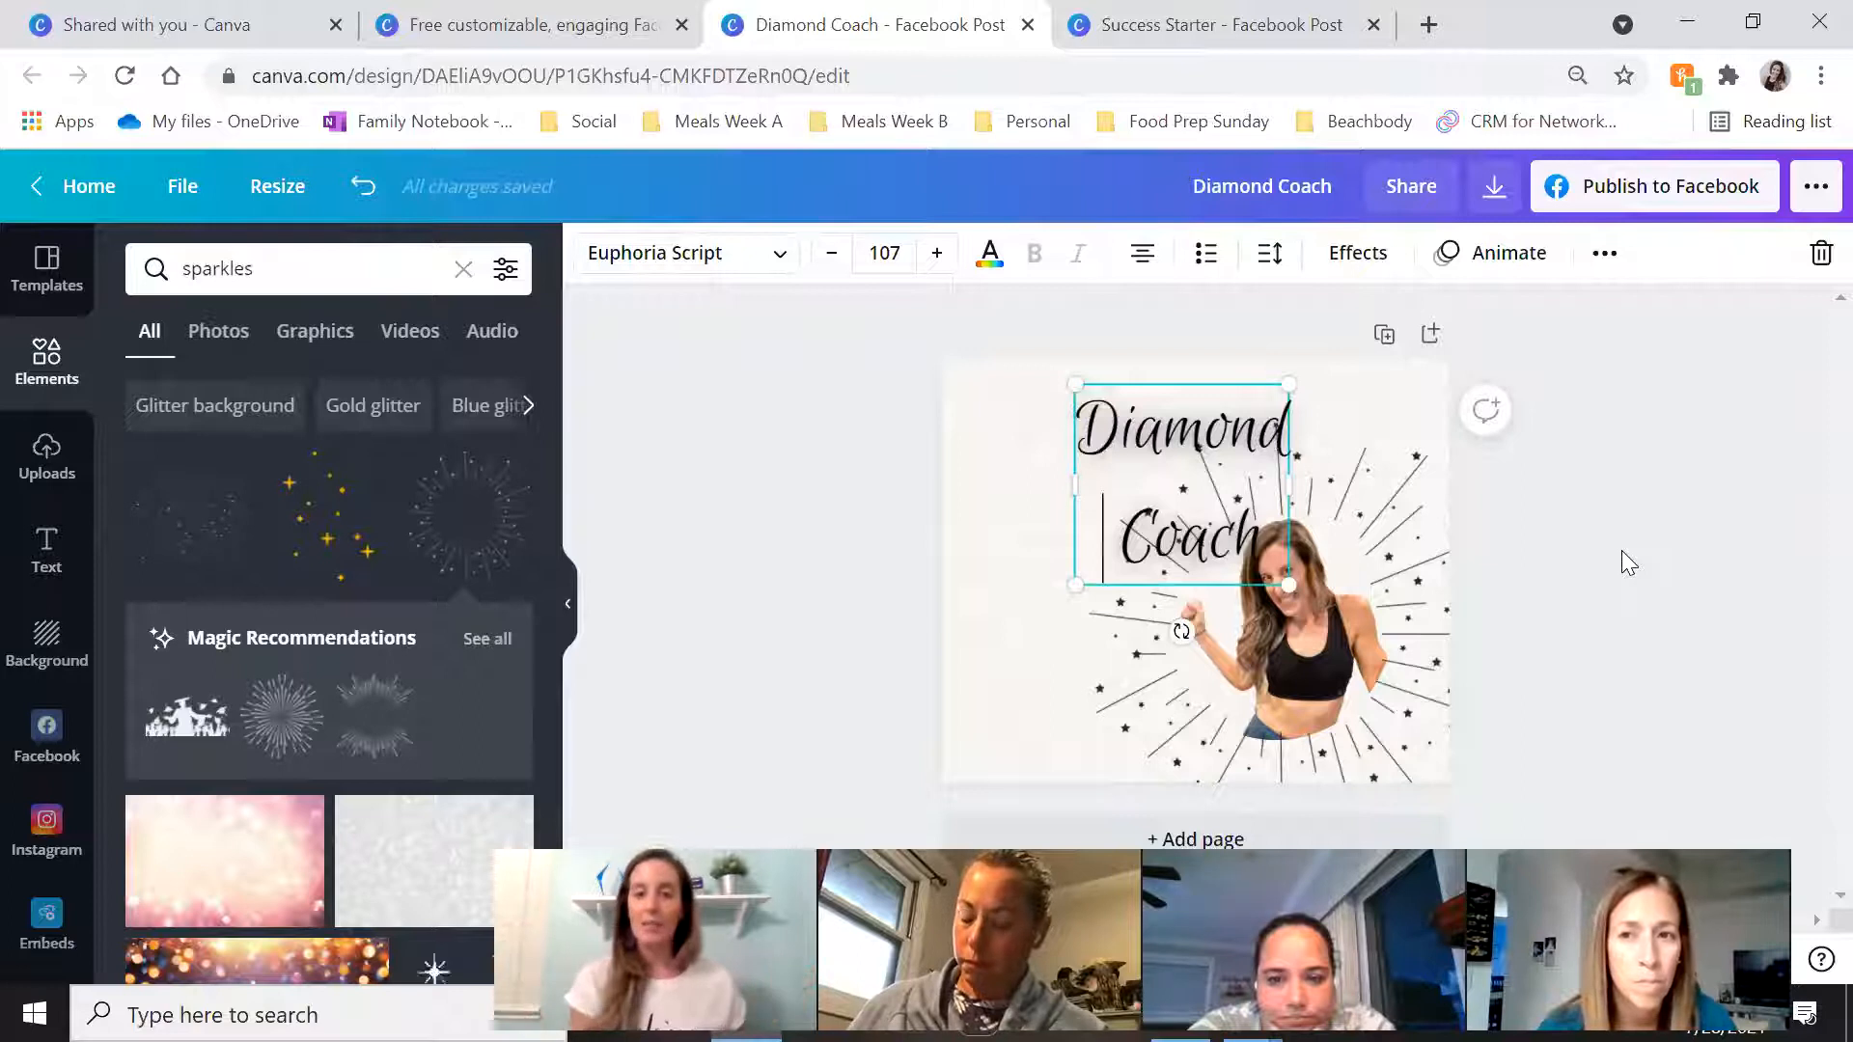
left_click(1594, 480)
left_click_drag(1159, 451, 1039, 469)
left_click(1008, 550)
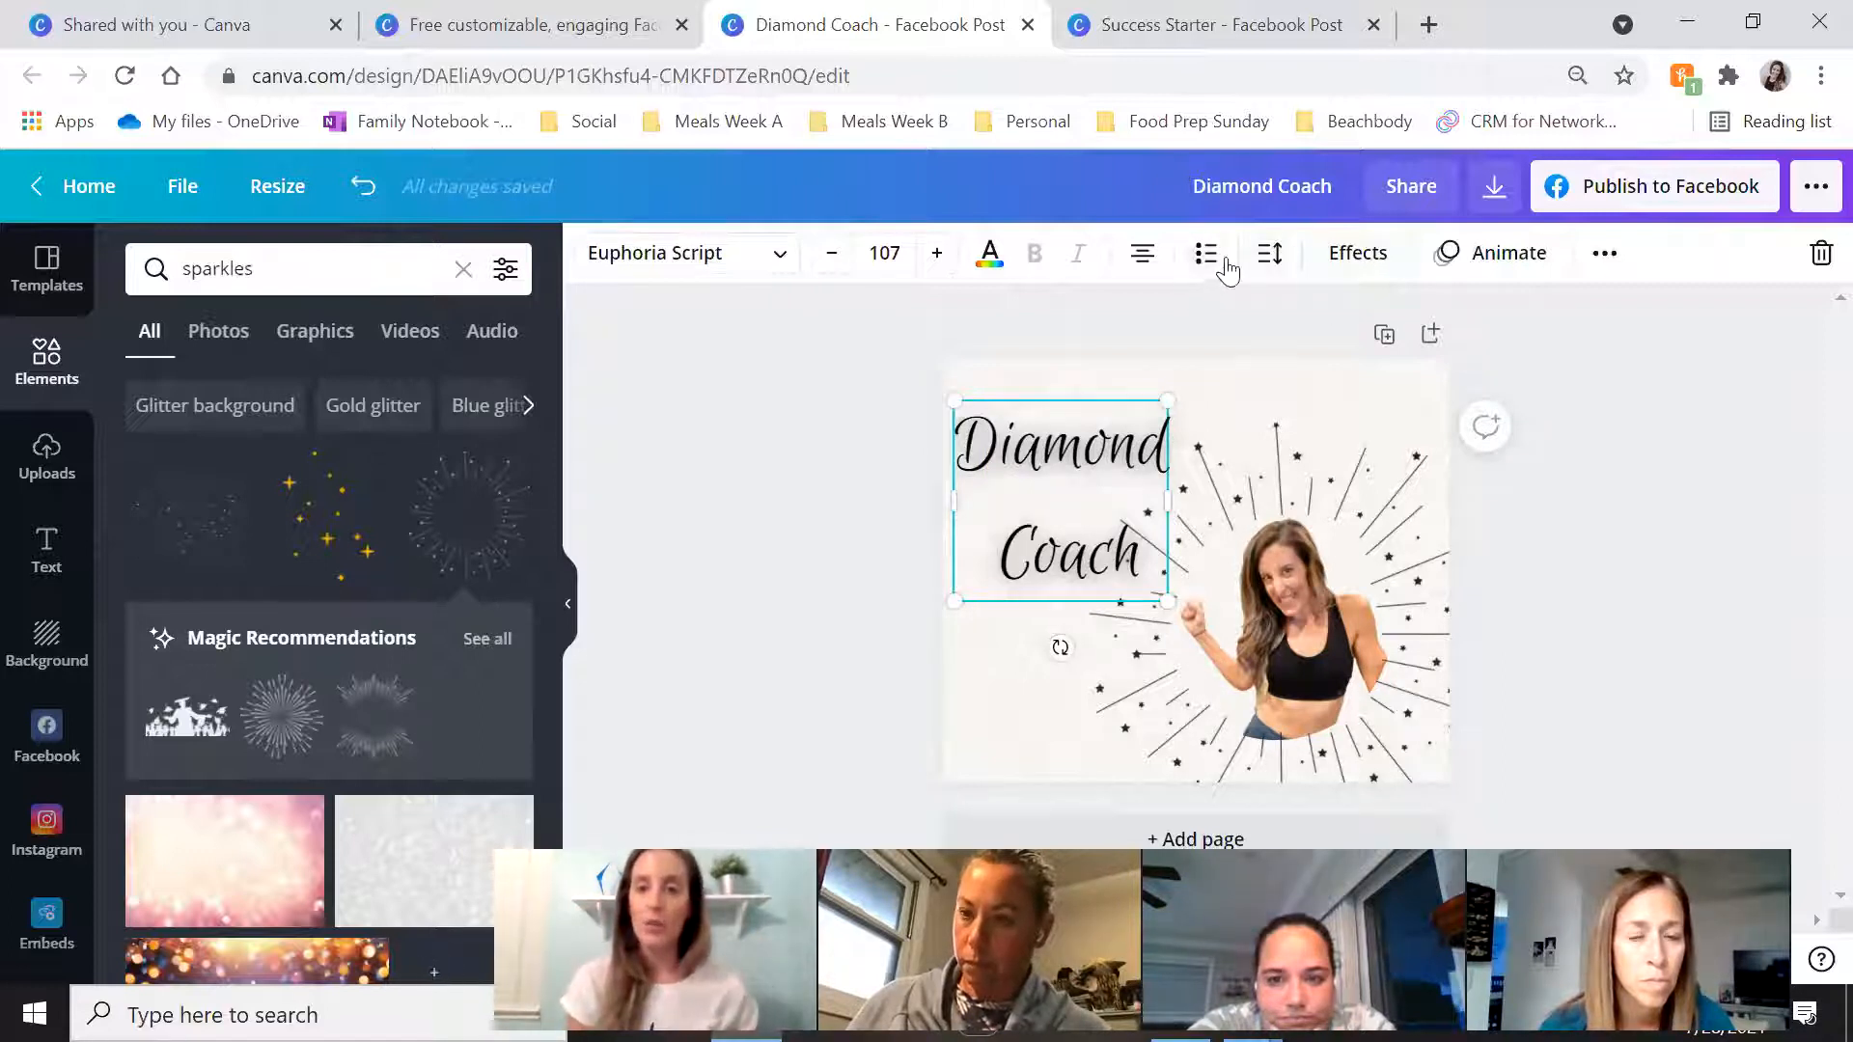
Tighten the line spacing of the two-line "Diamond Coach" heading
left_click(1262, 263)
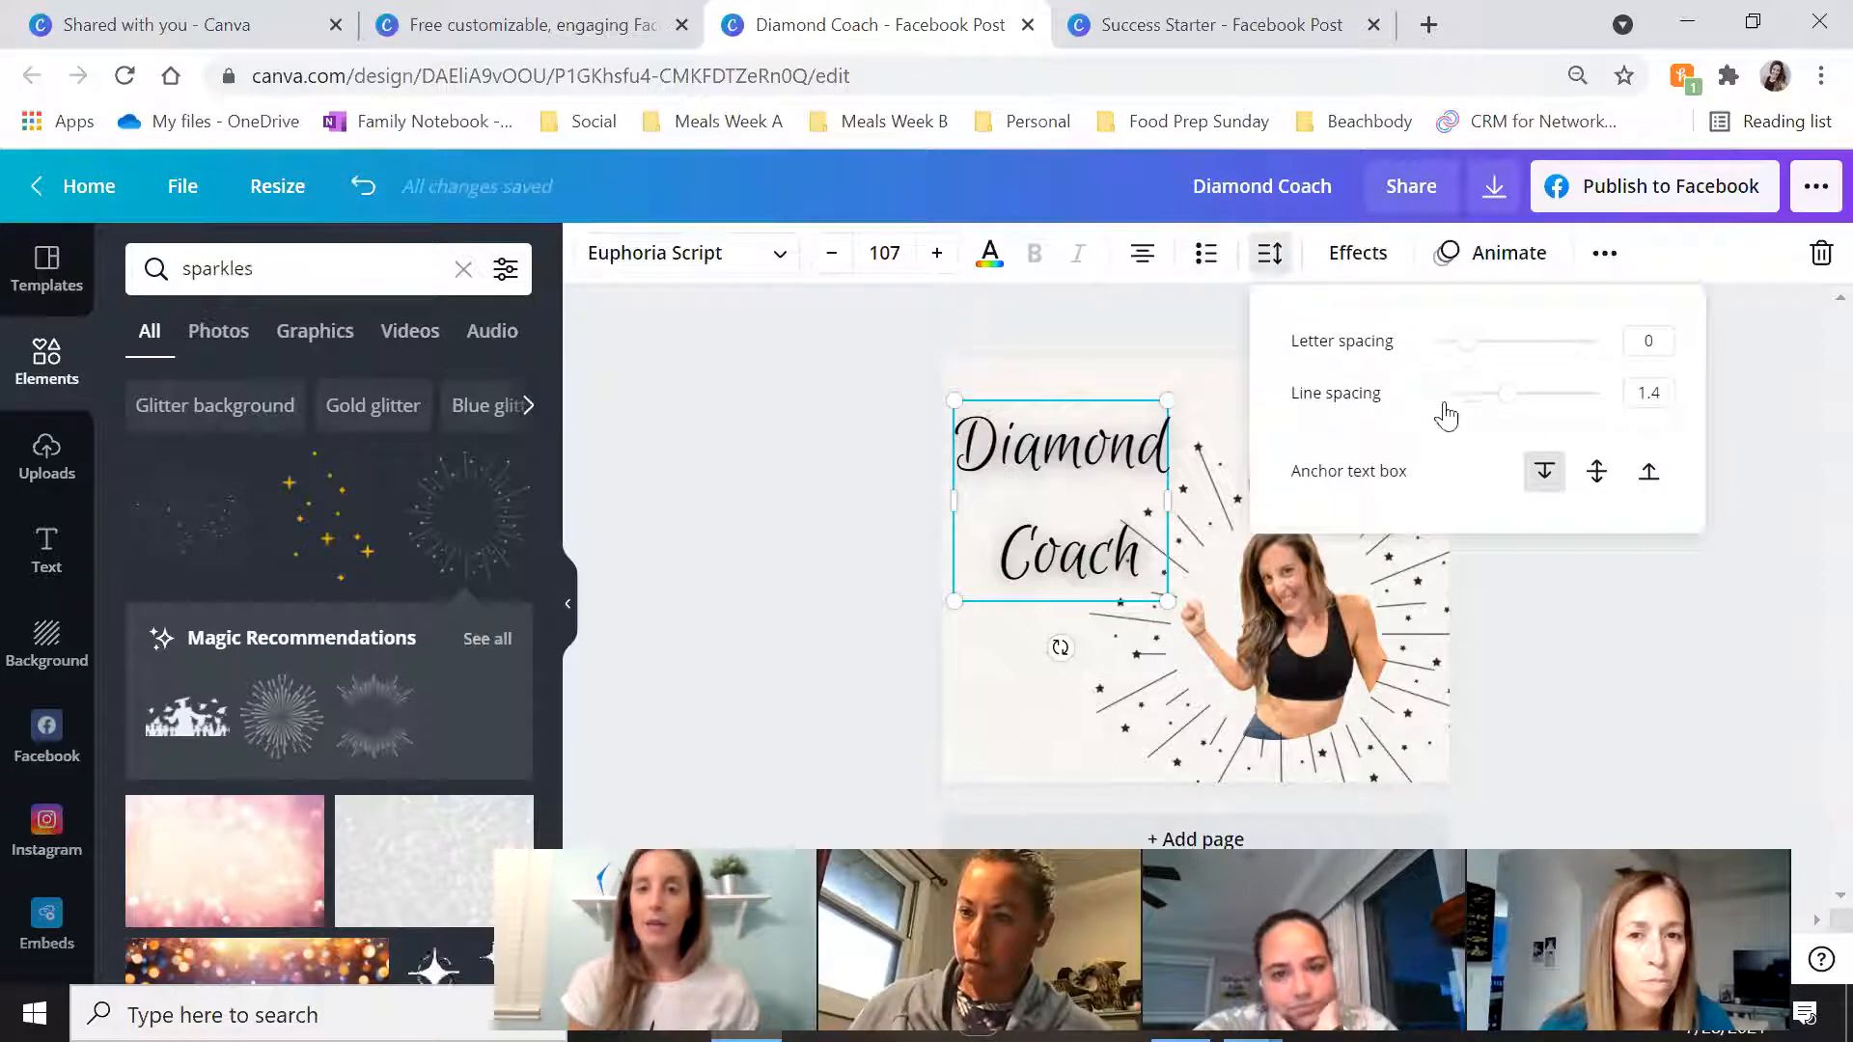
left_click_drag(1509, 410, 1351, 395)
left_click(1536, 629)
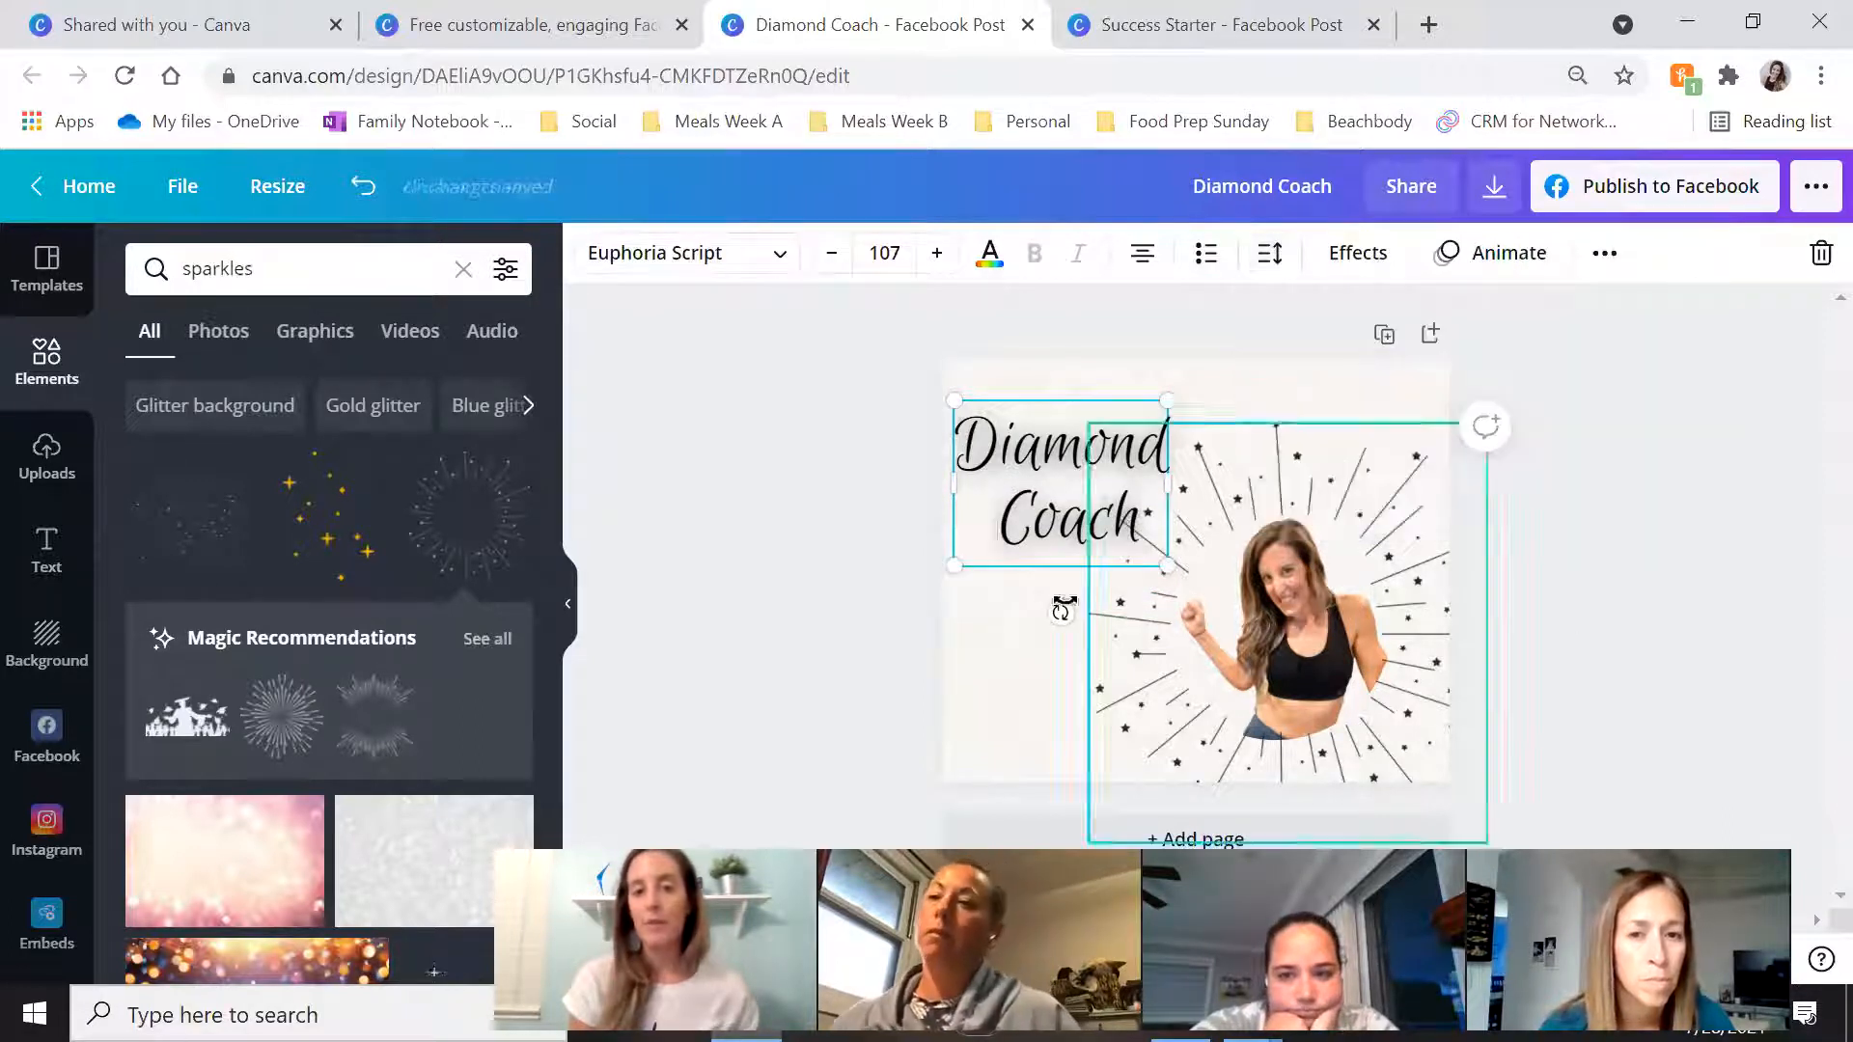
Try the heading closer to the starburst, and settle it near the page's left edge
left_click(1312, 502)
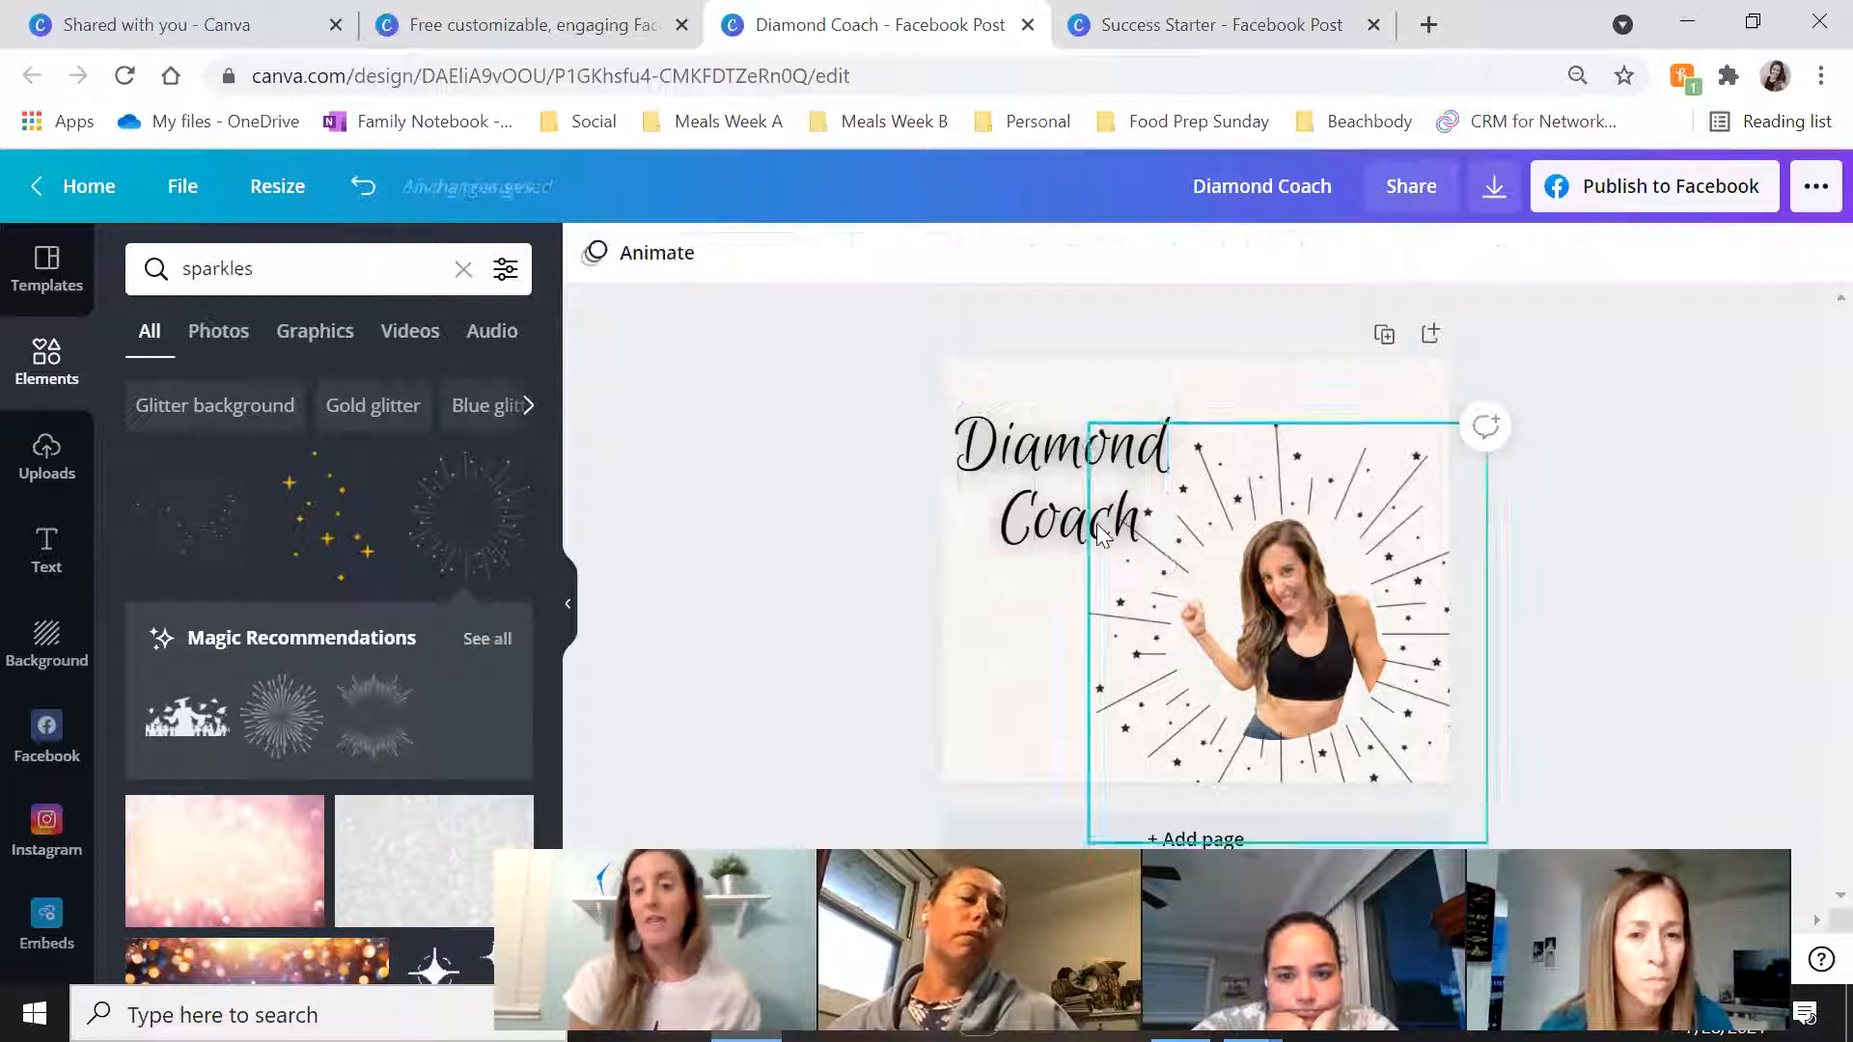
left_click_drag(1061, 492, 1104, 496)
left_click(1478, 581)
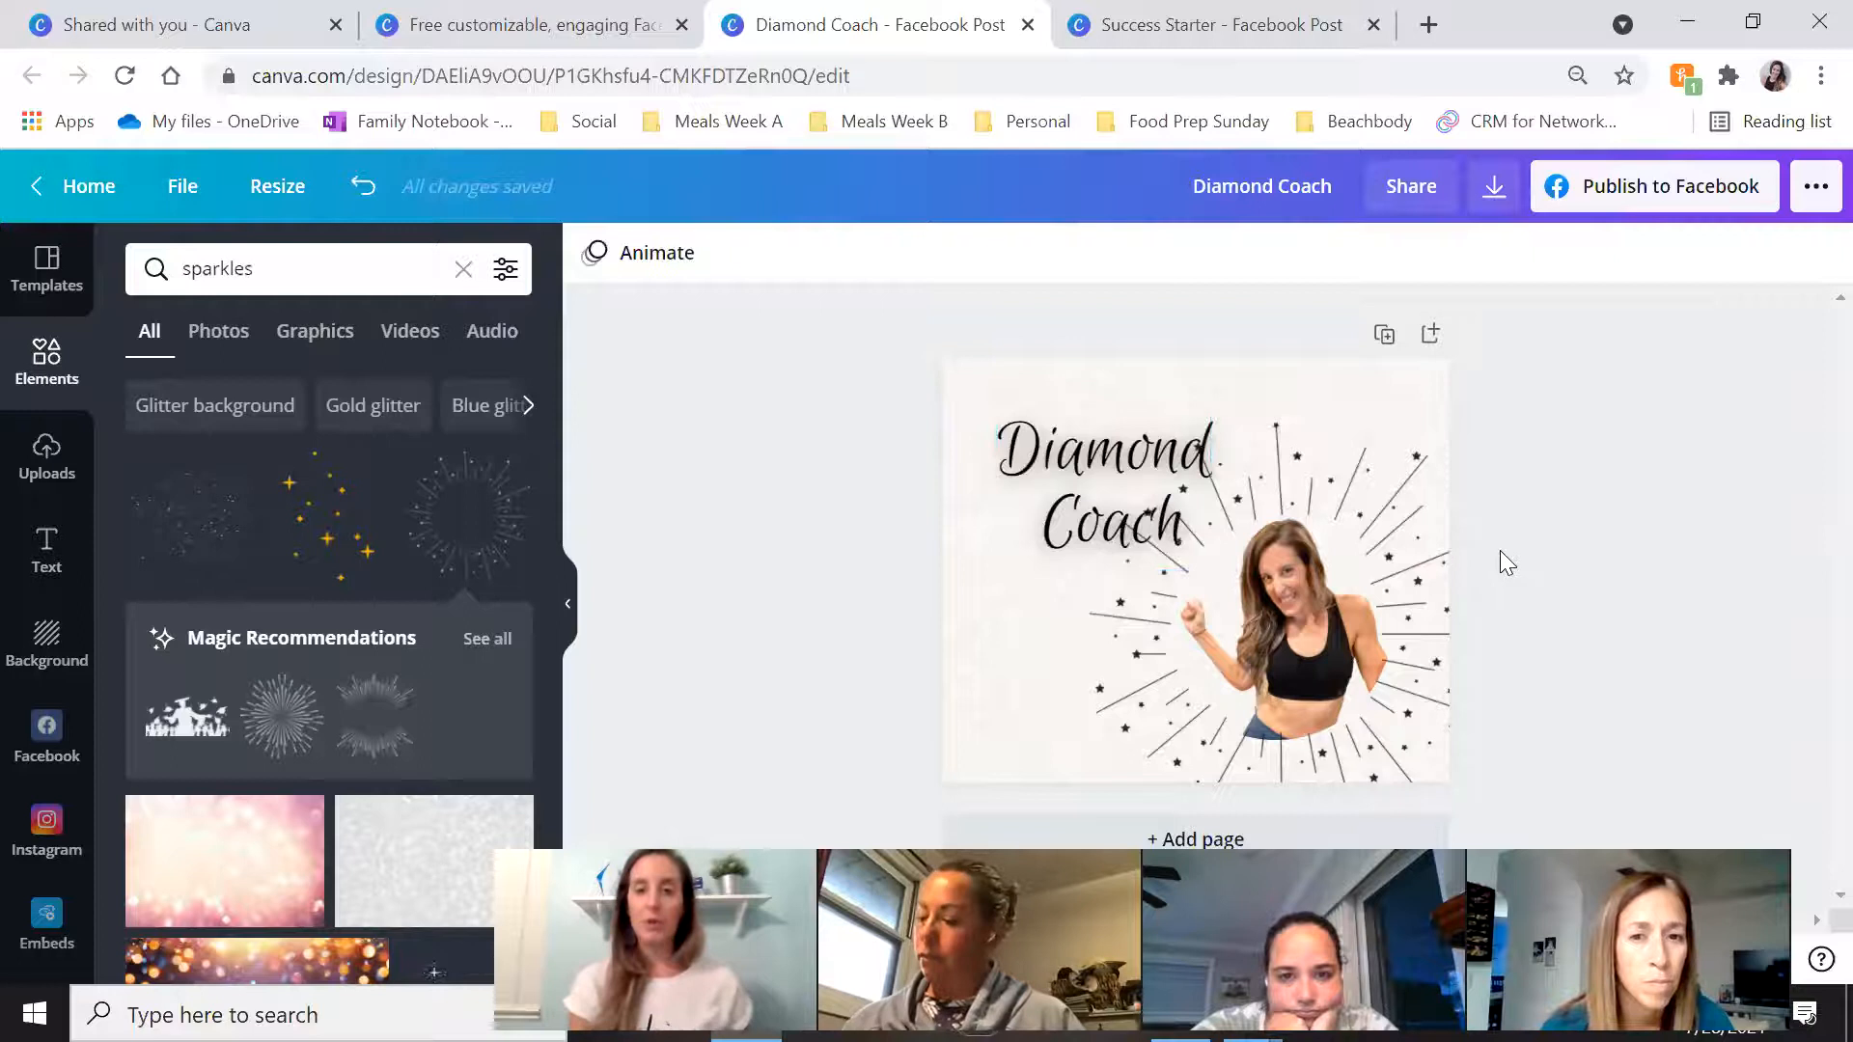
left_click(1039, 513)
left_click_drag(1011, 498, 970, 498)
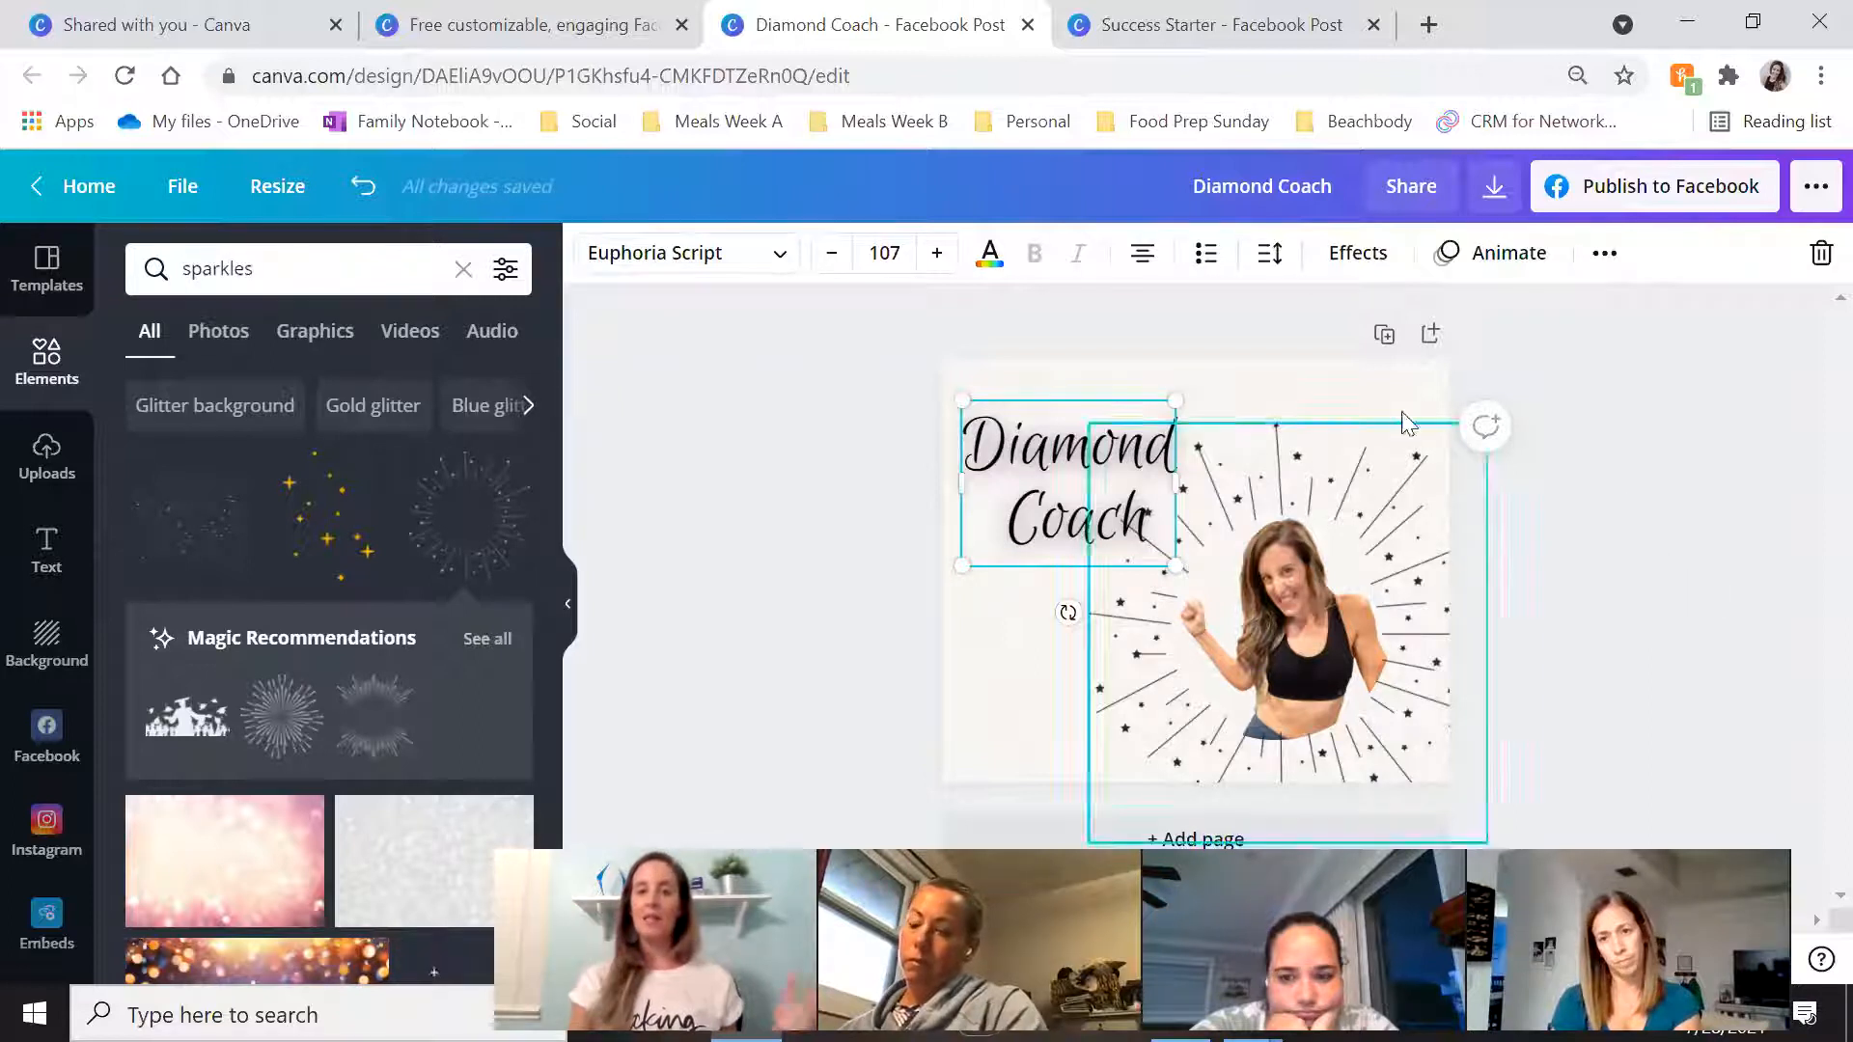
Delete the faded background image from the page
left_click(1363, 389)
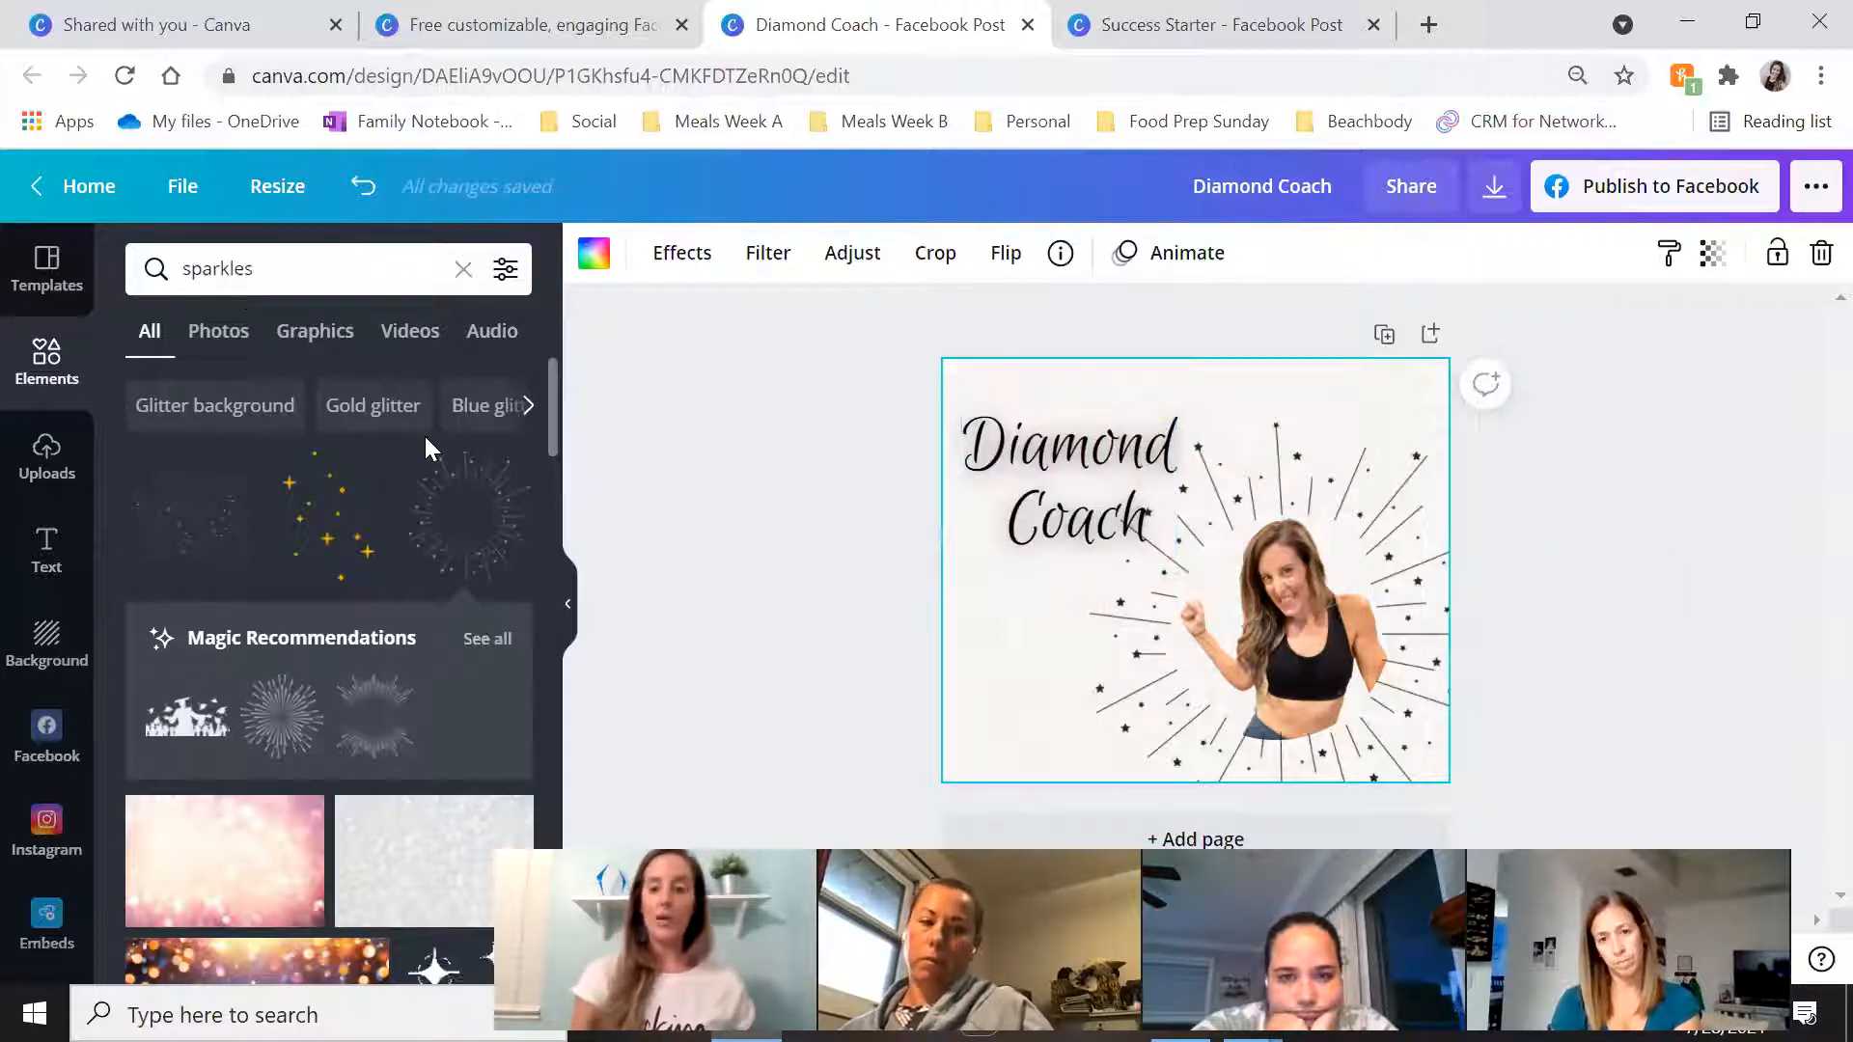
key("Escape")
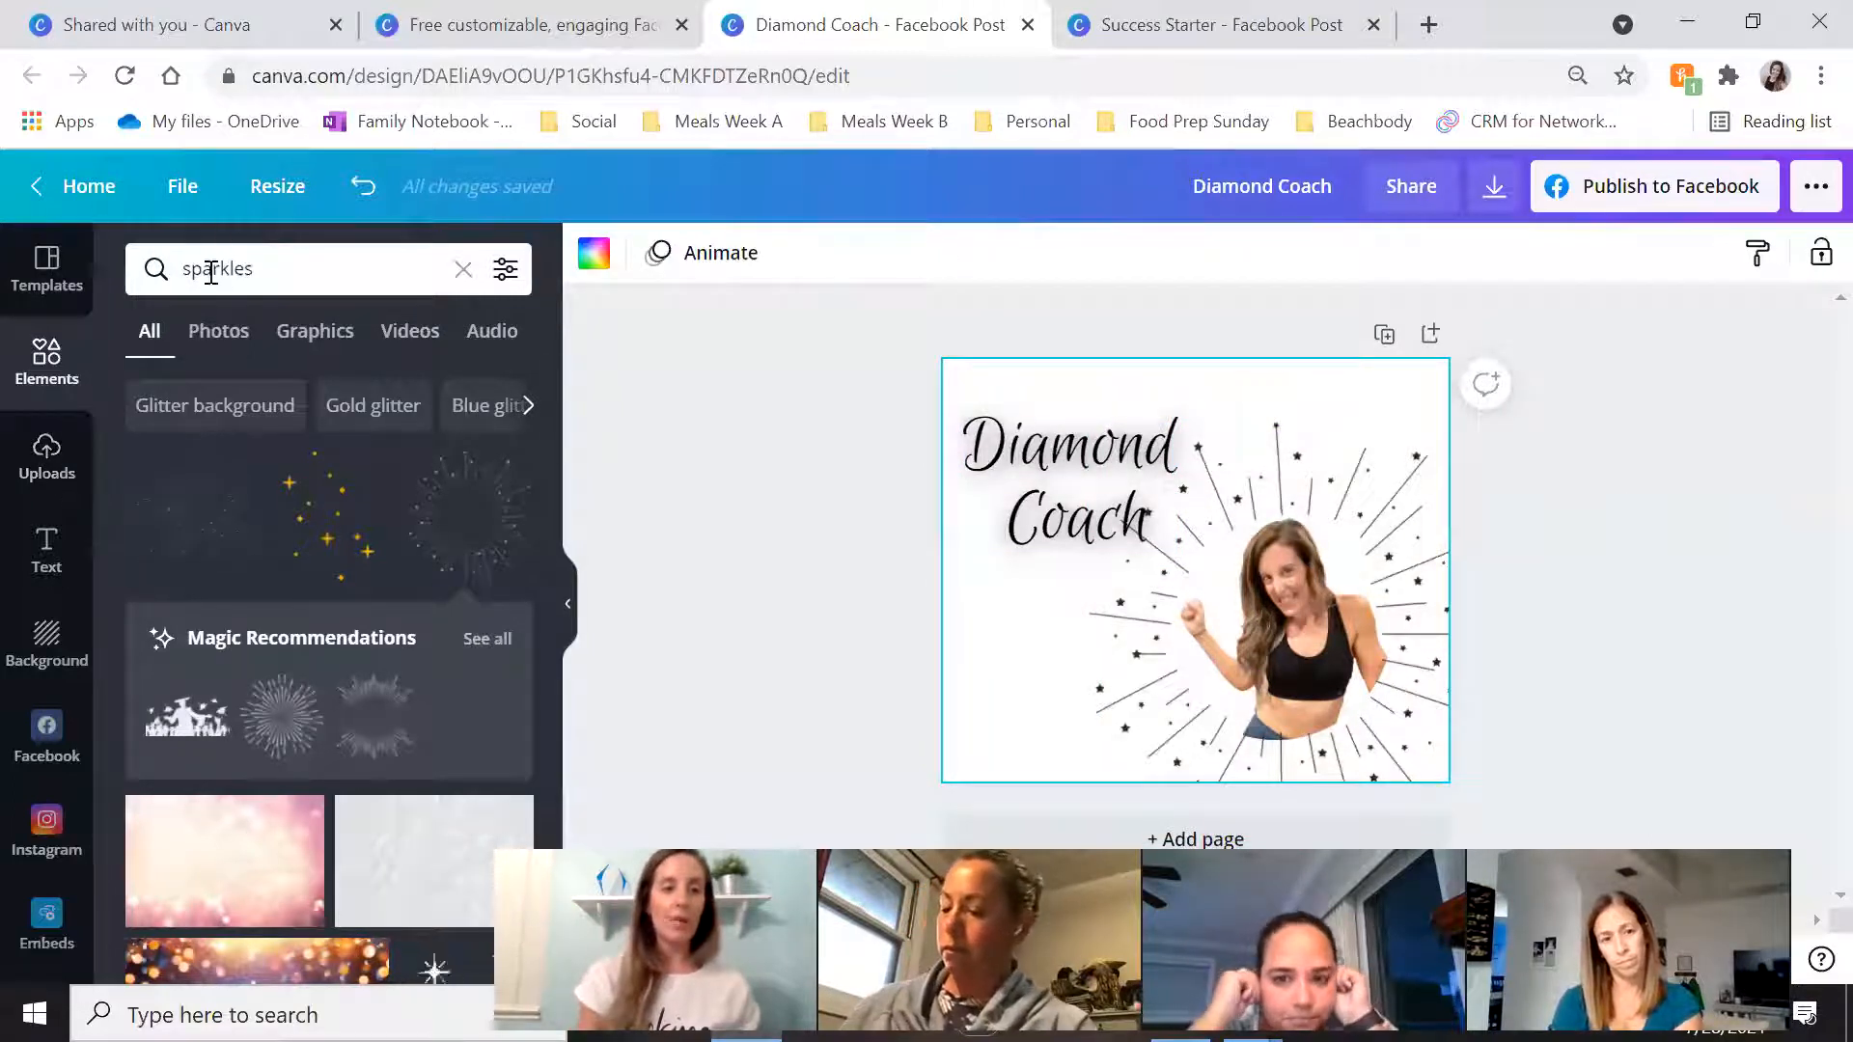
left_click(47, 642)
Search the elements for "glitter" and look through the results for a glitter brush stroke
left_click(43, 362)
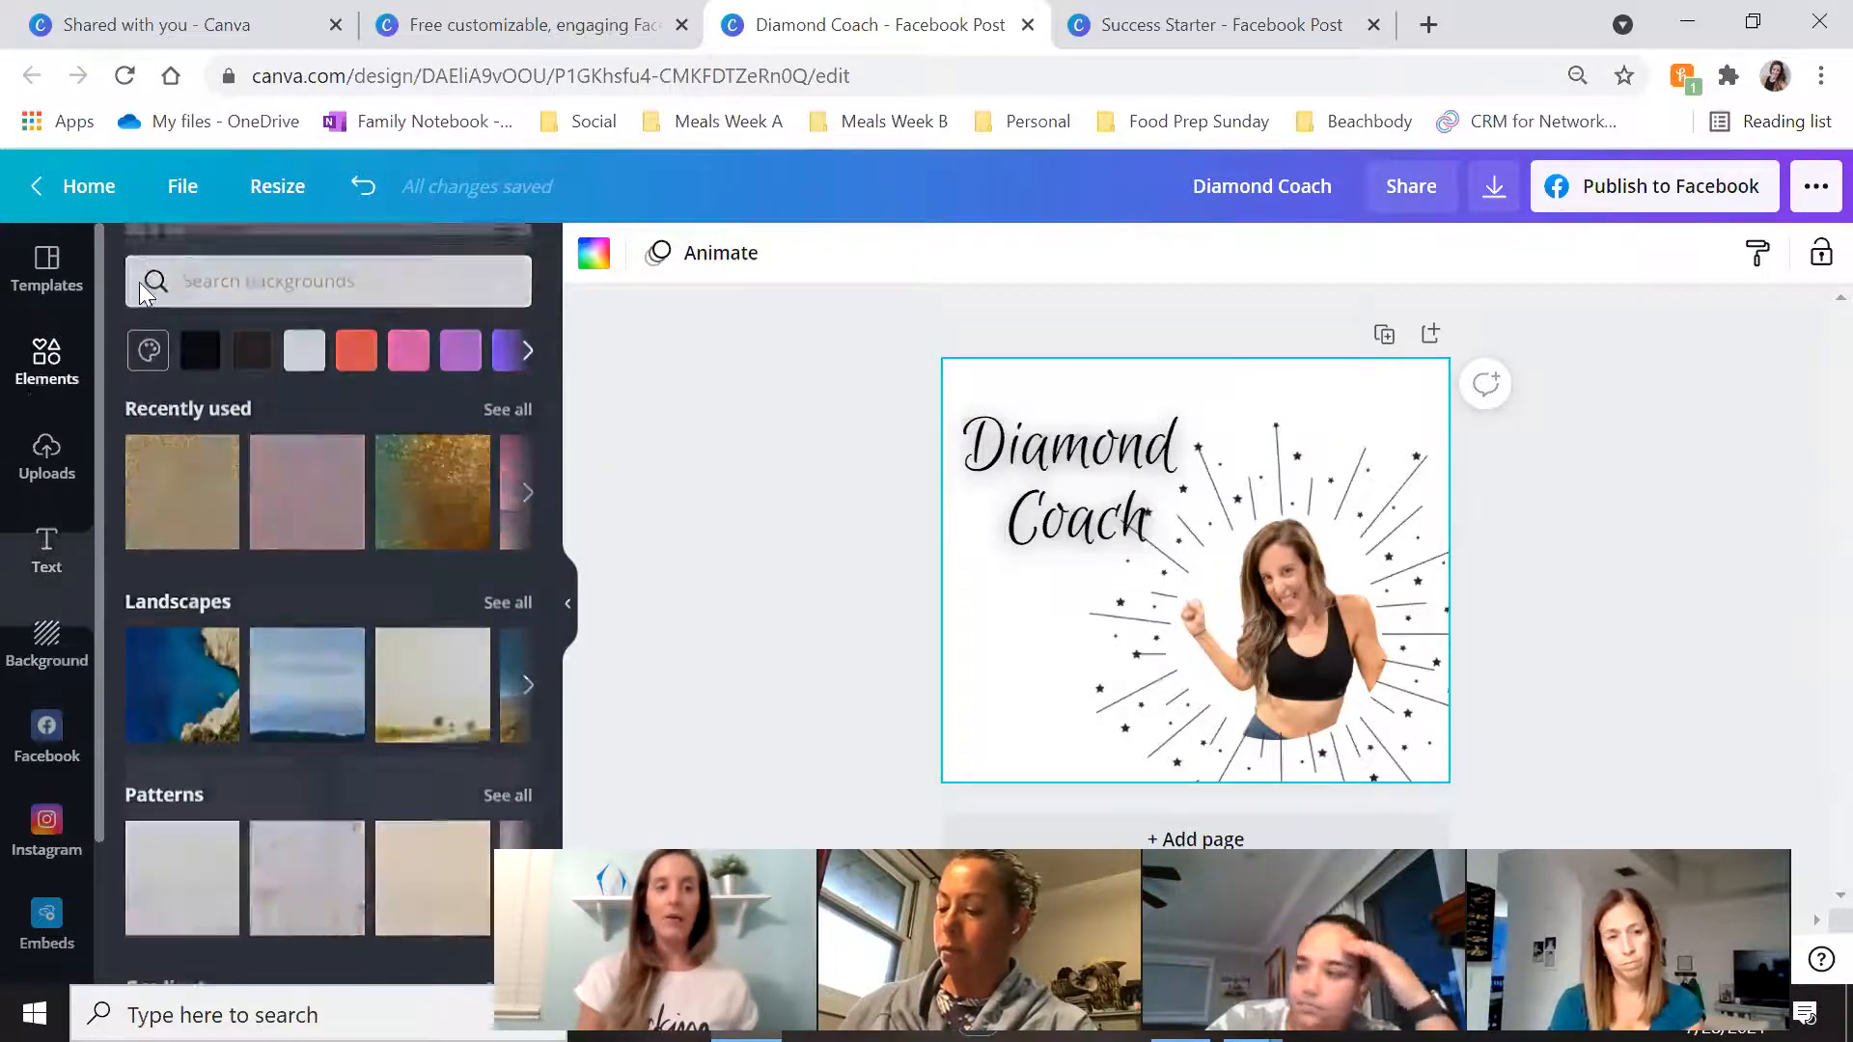
left_click(241, 262)
type("g")
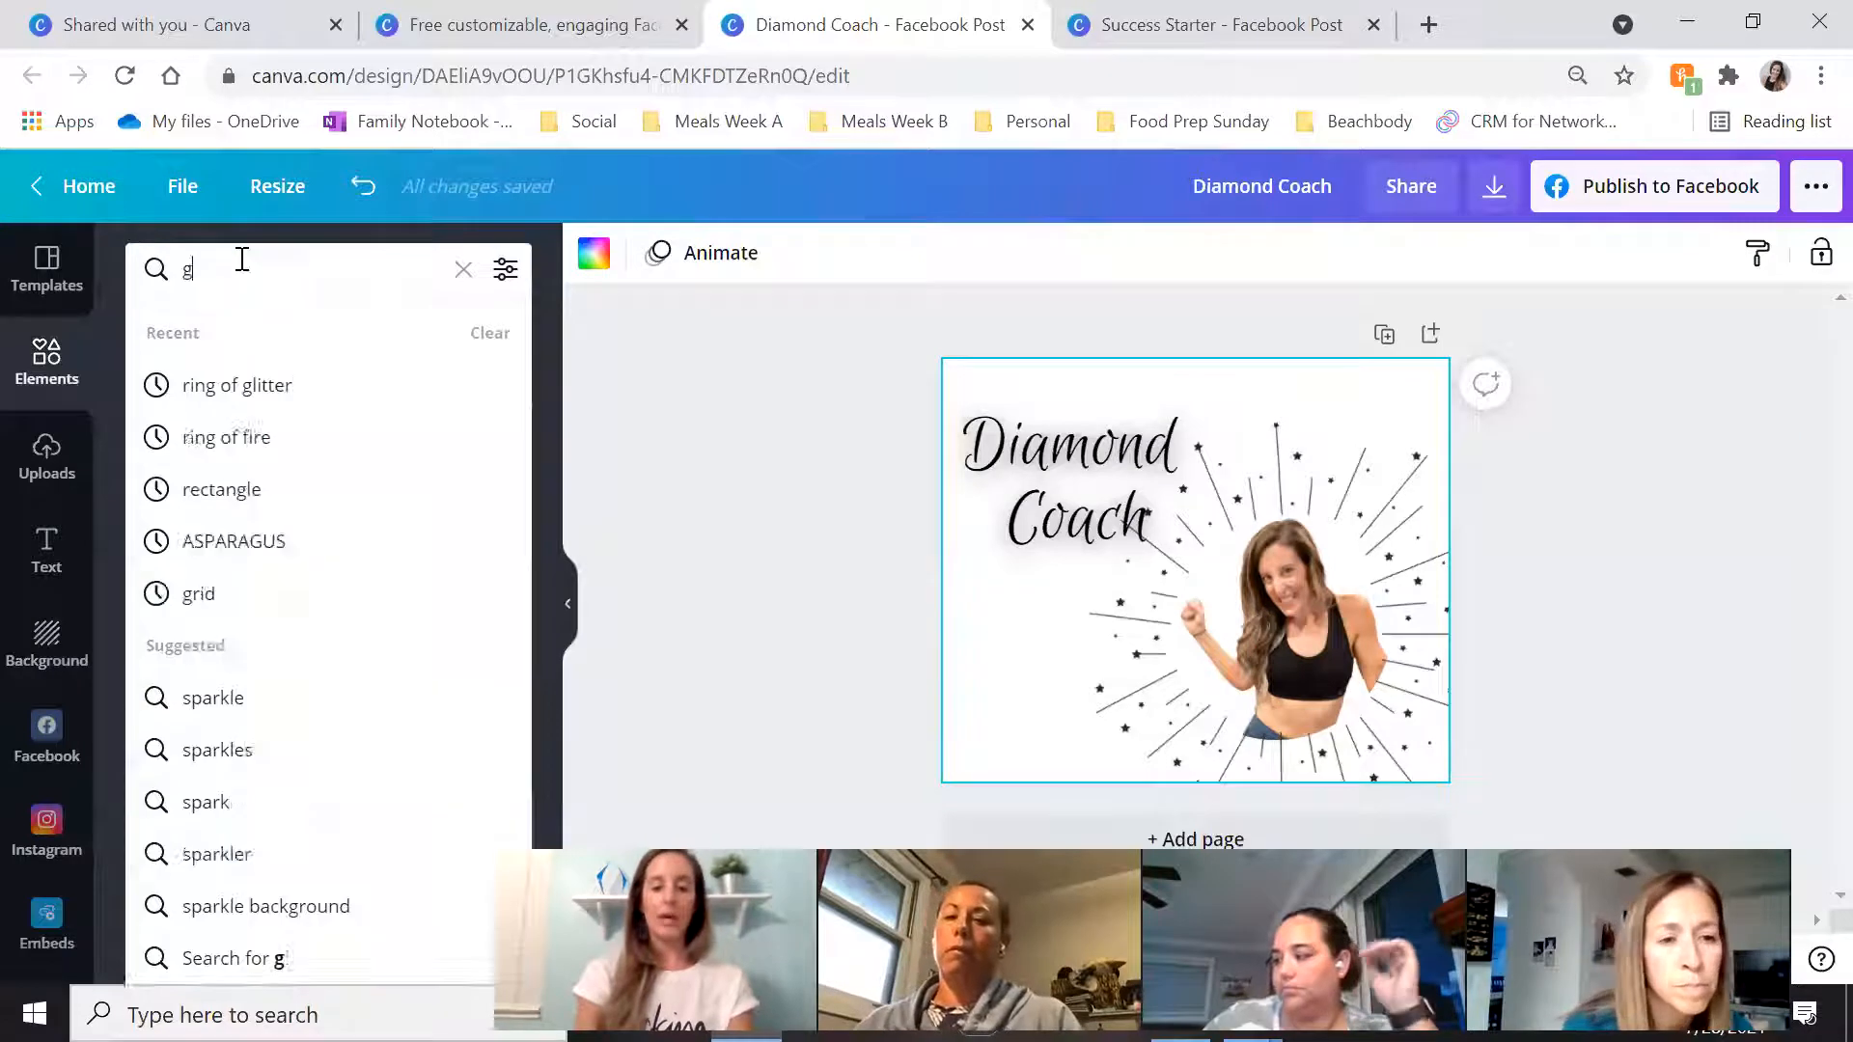
type("litter")
key("Return")
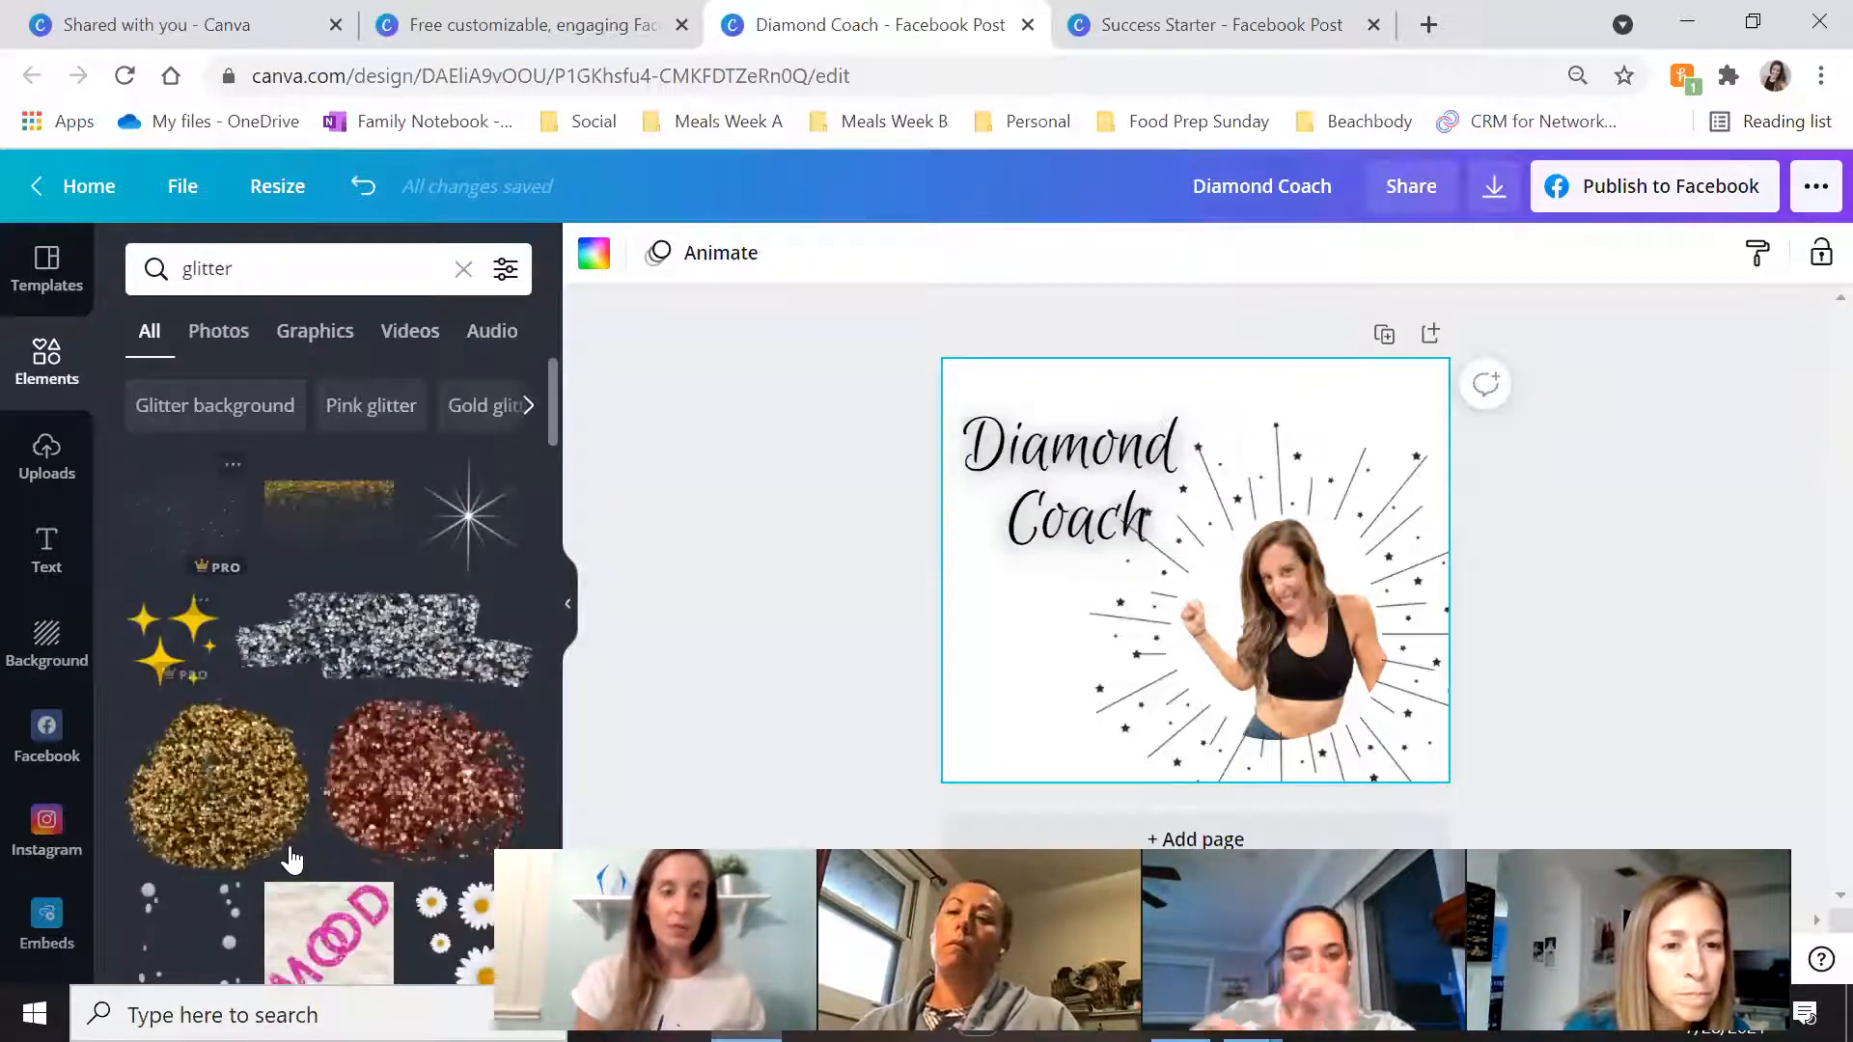
scroll(183, 769, "down", 3)
scroll(183, 769, "down", 2)
scroll(298, 798, "up", 4)
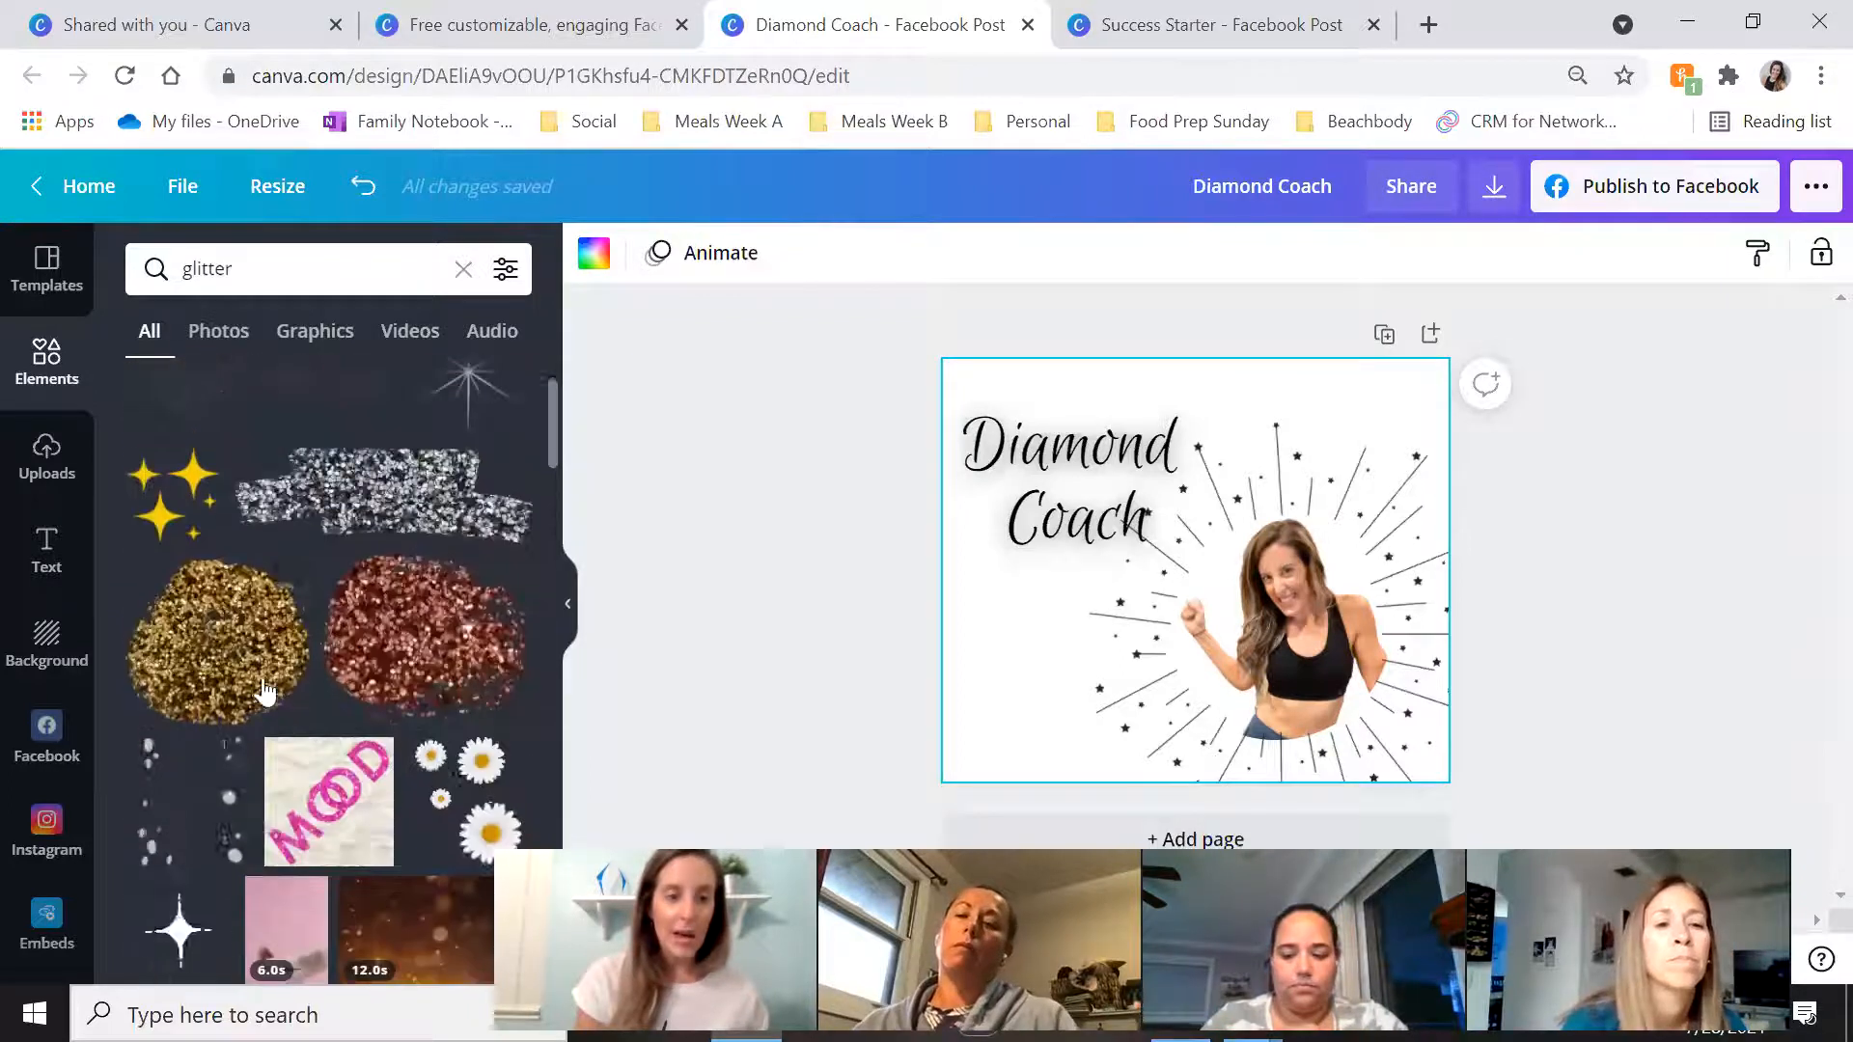
scroll(418, 685, "down", 10)
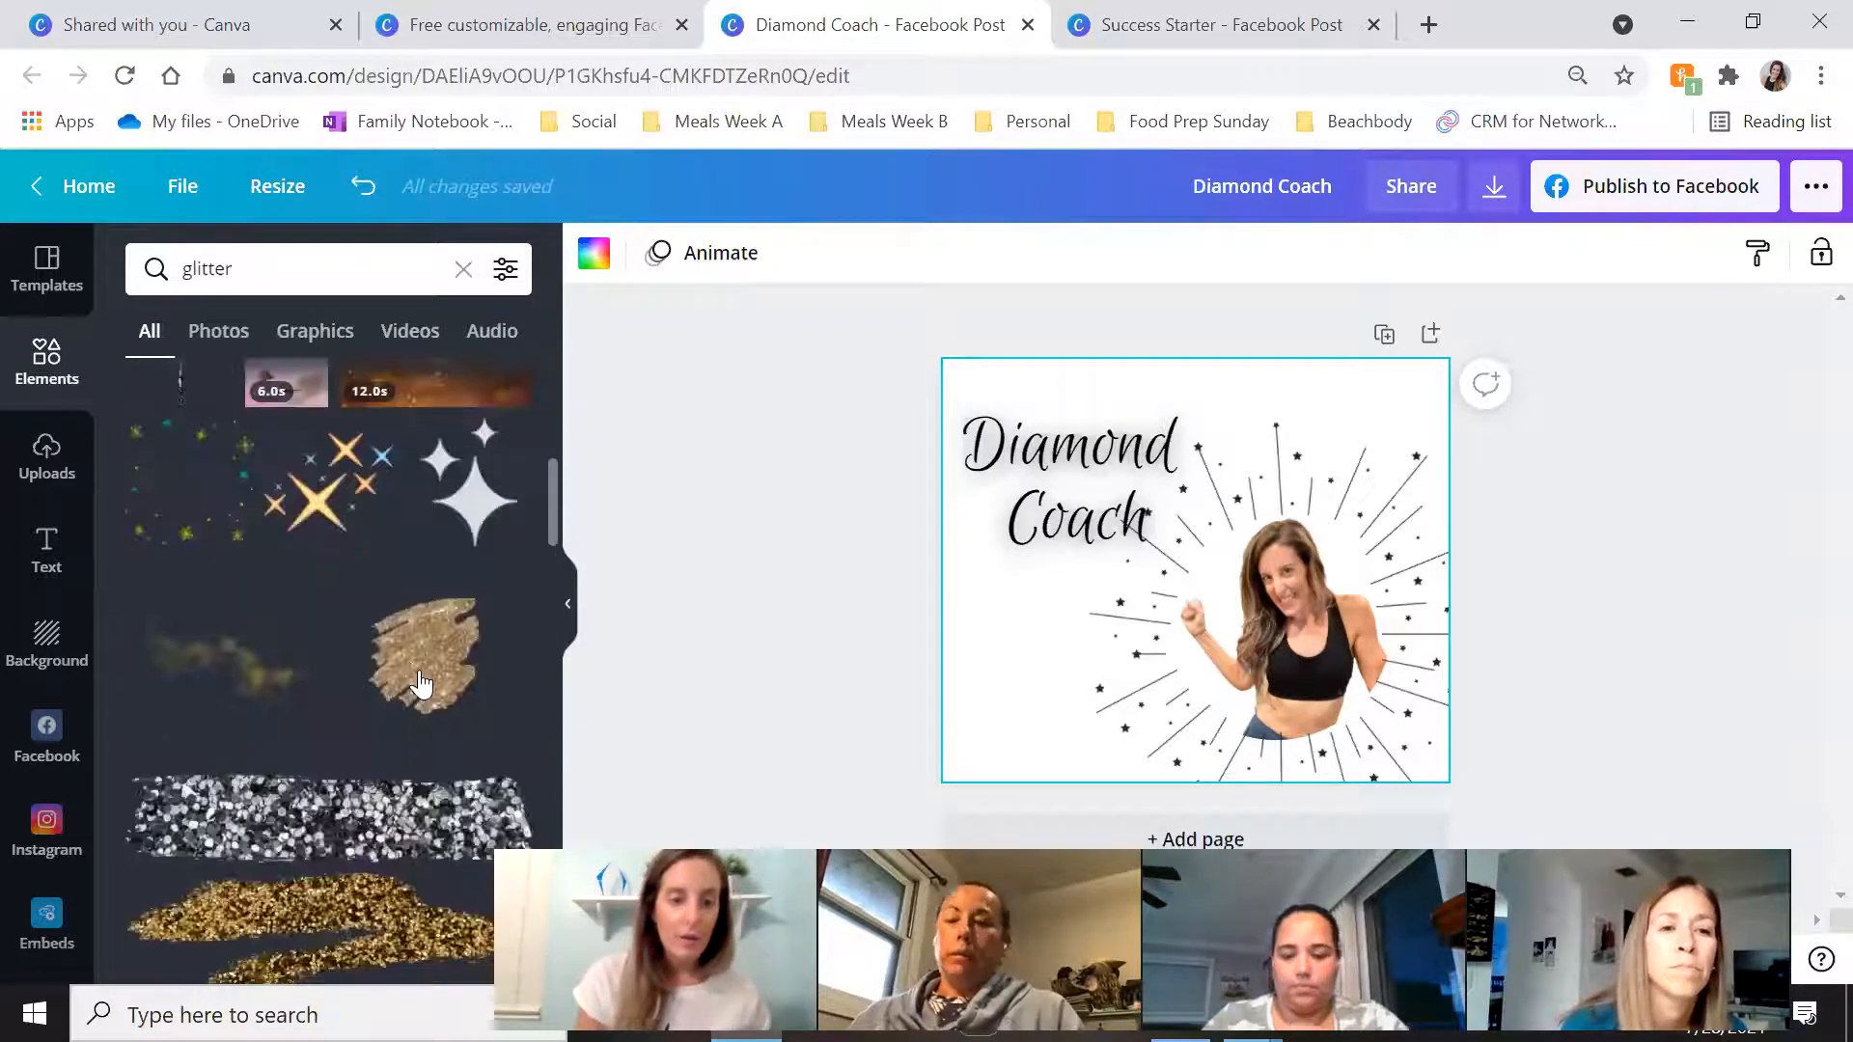
scroll(419, 685, "down", 3)
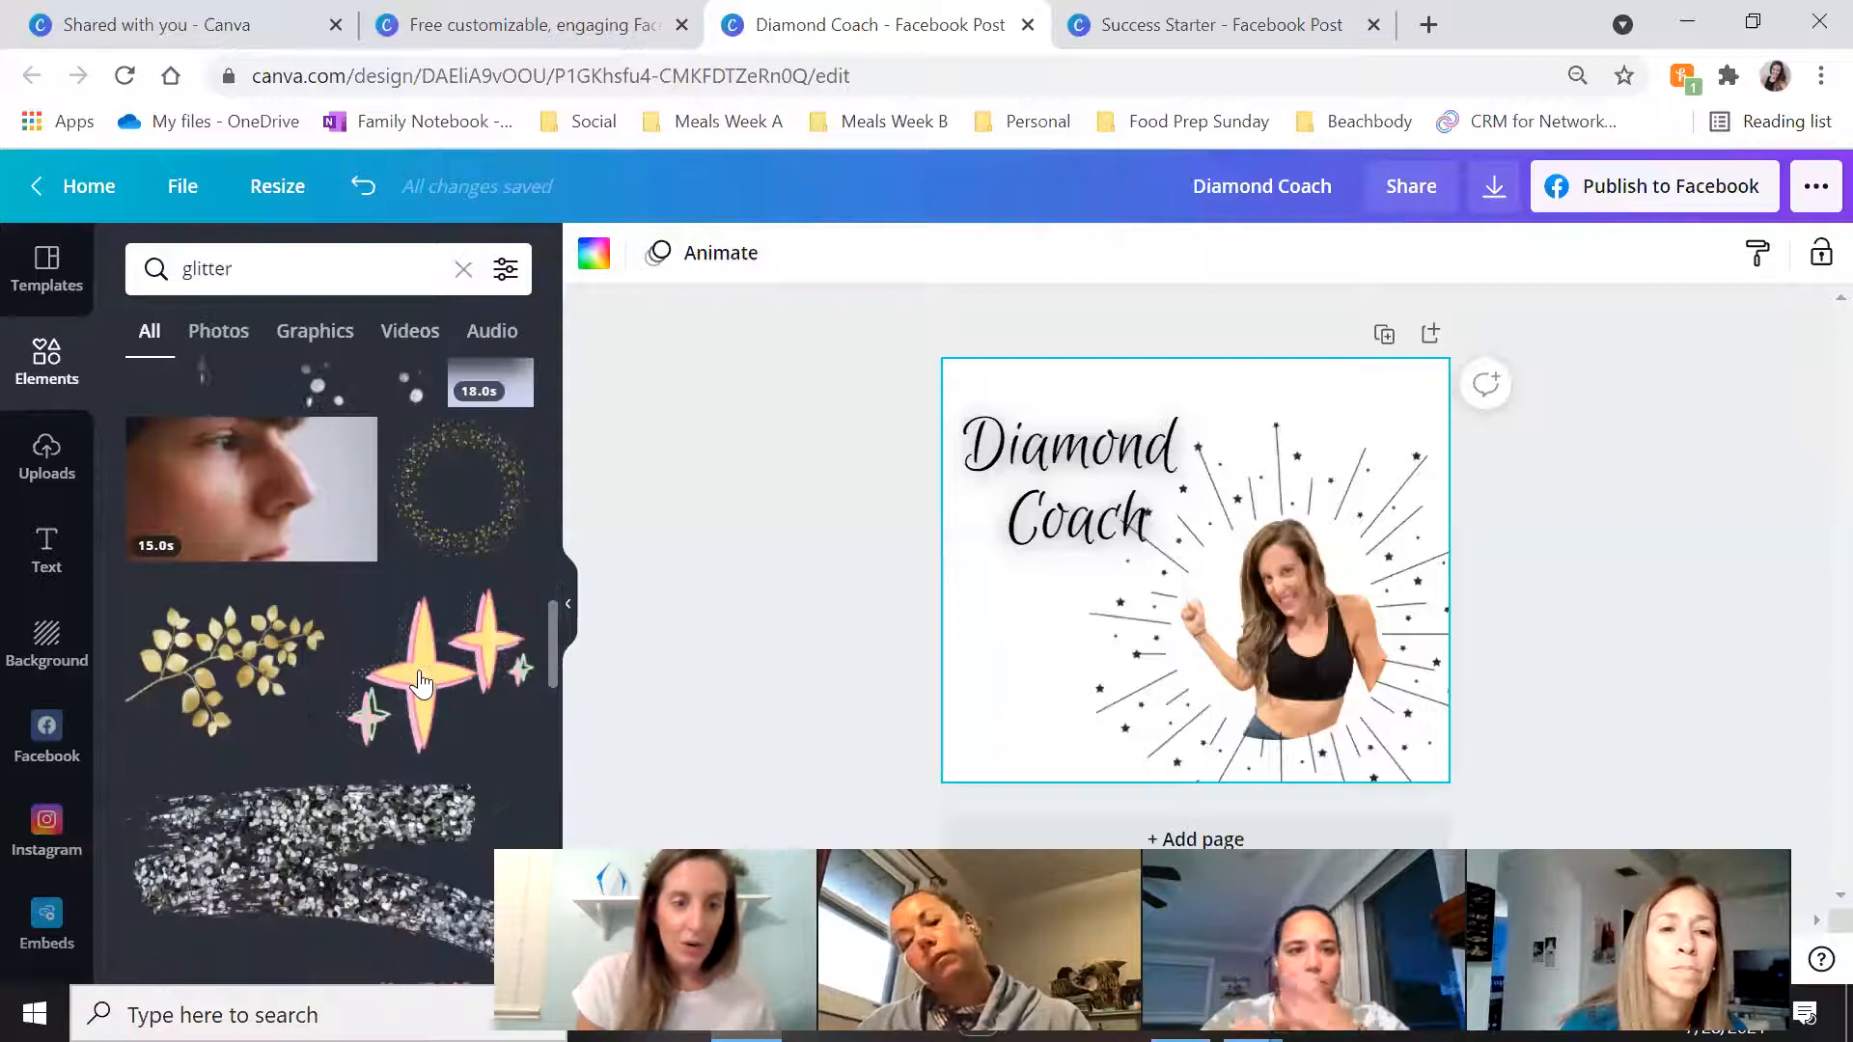
scroll(440, 645, "up", 5)
scroll(480, 642, "down", 10)
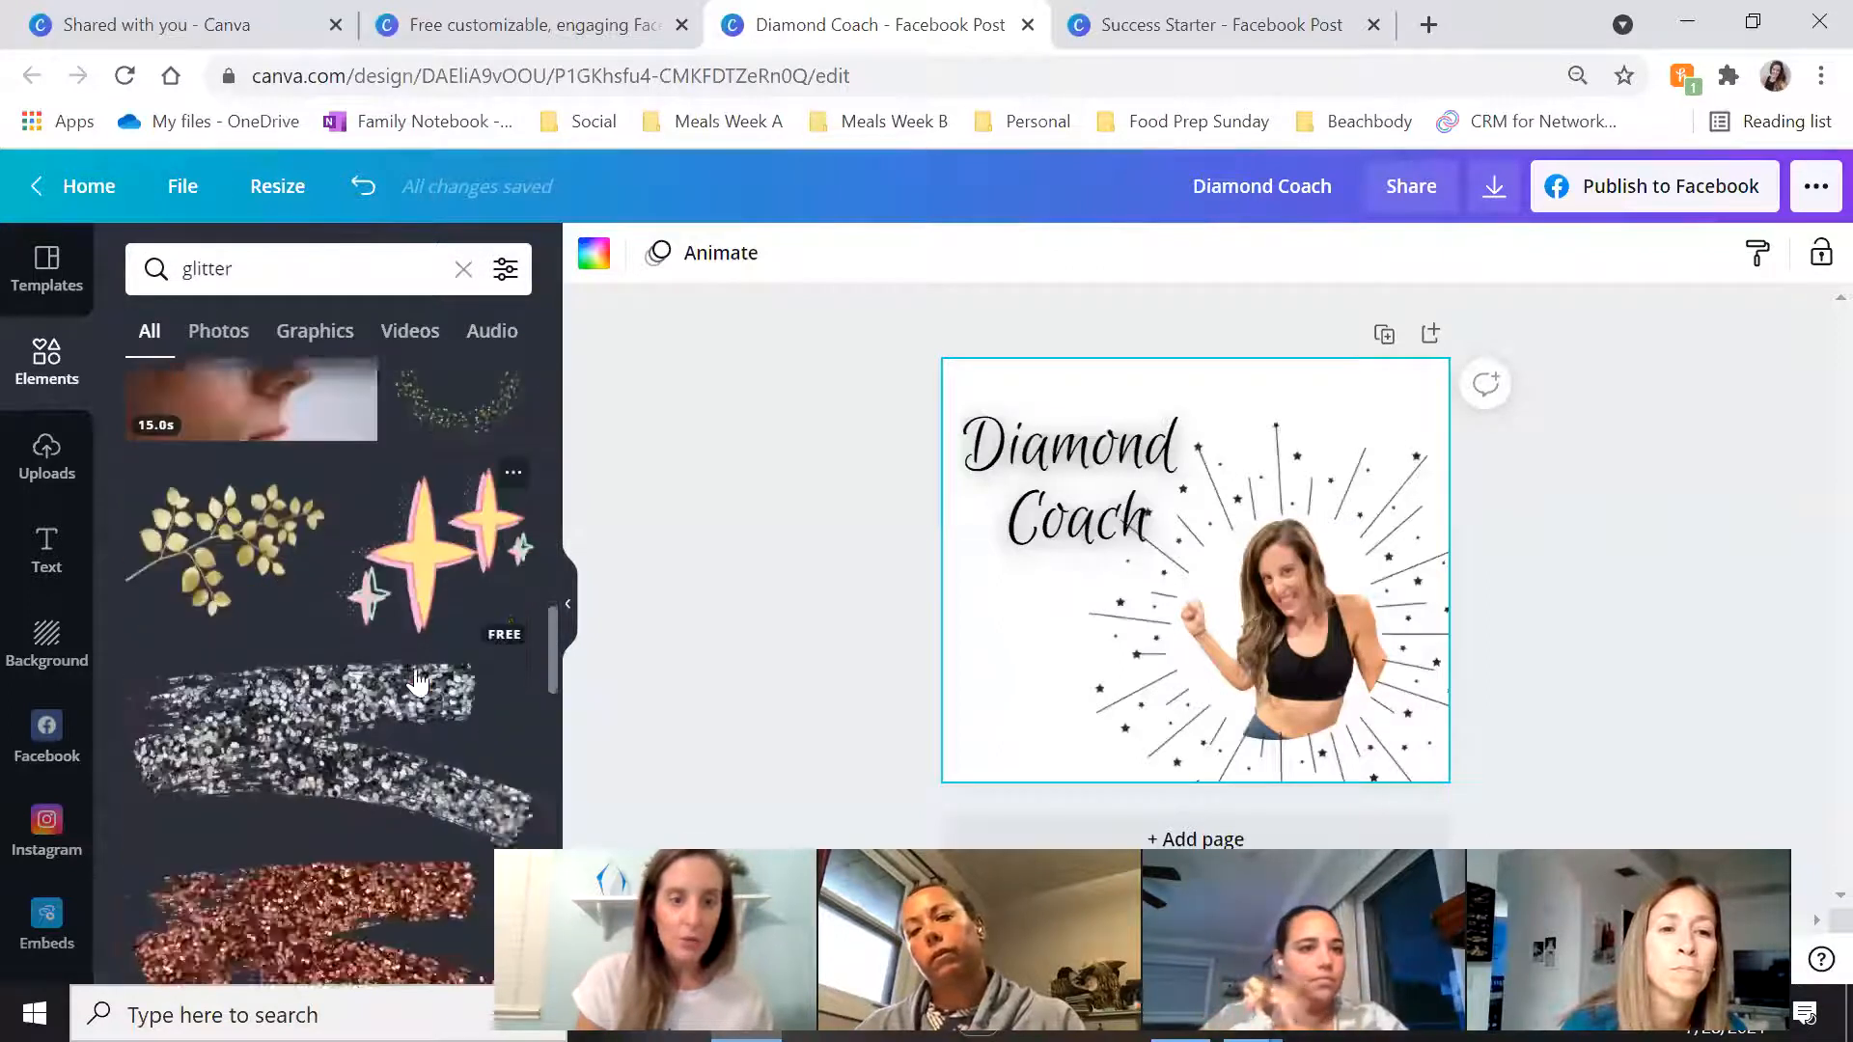
scroll(418, 683, "down", 10)
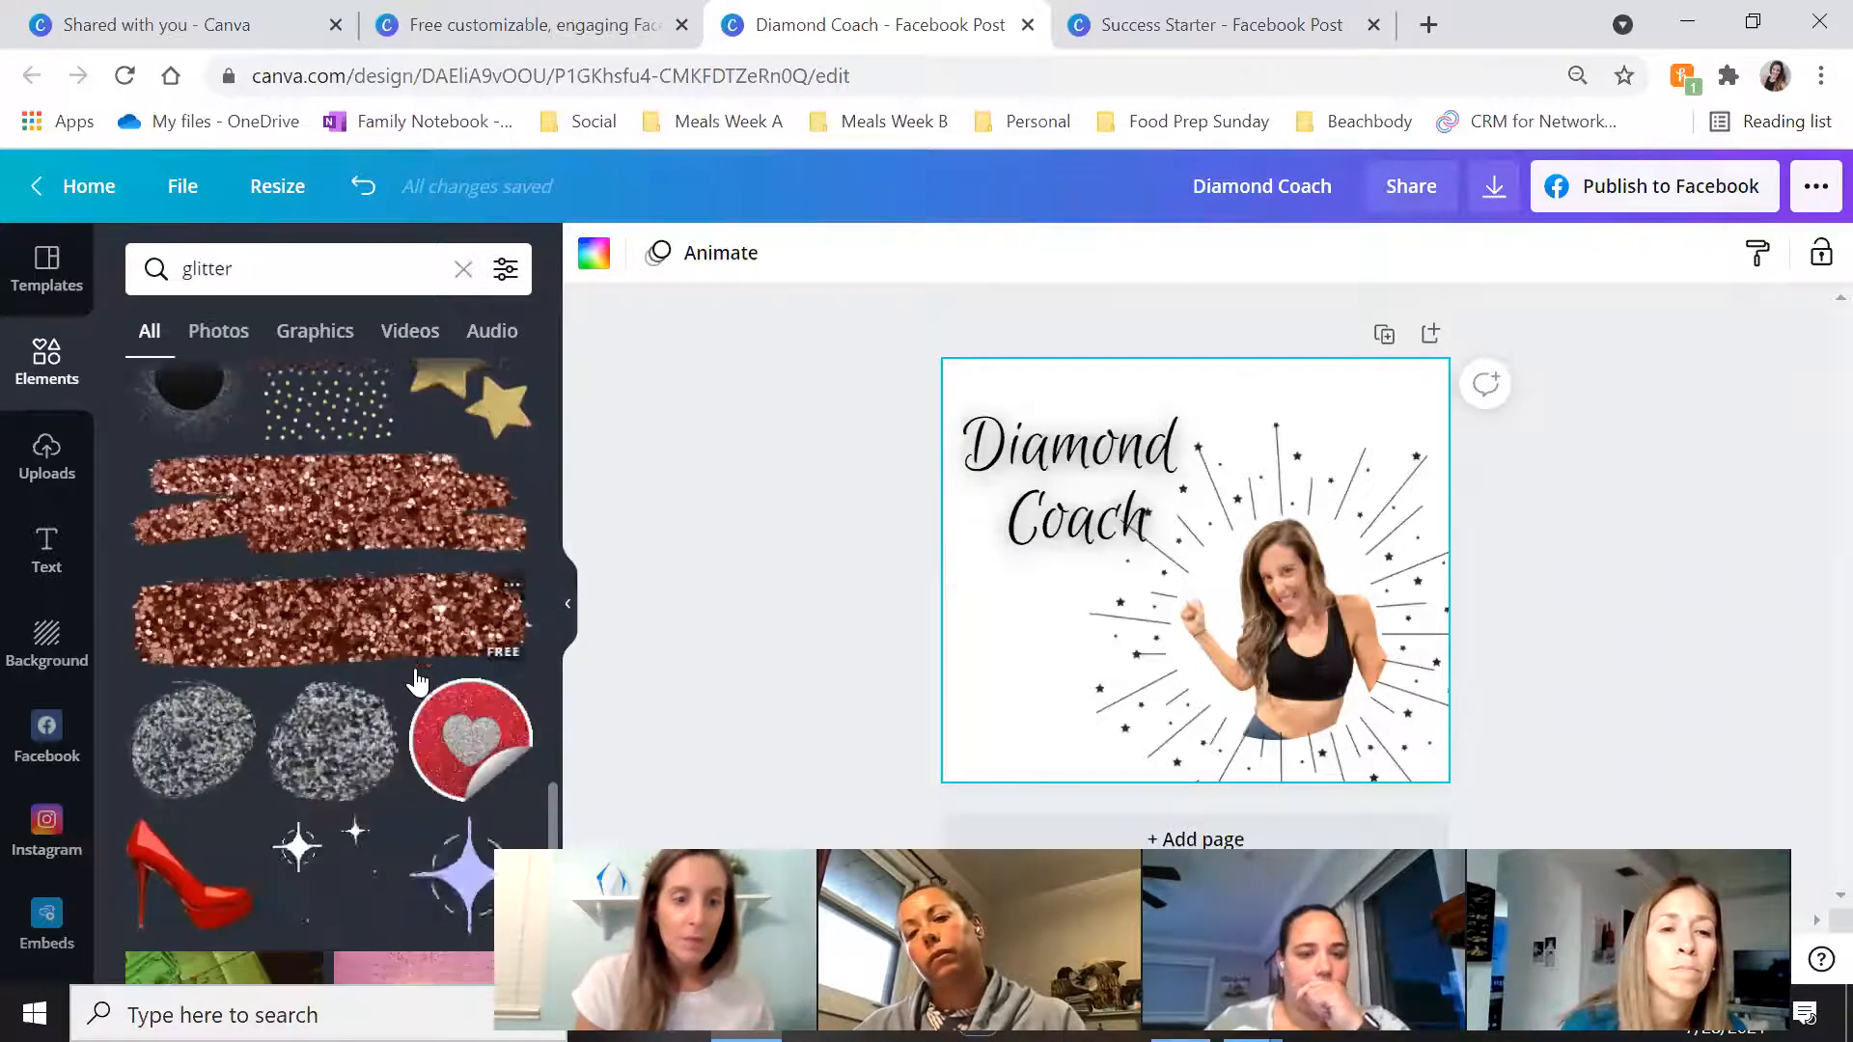
scroll(418, 681, "down", 10)
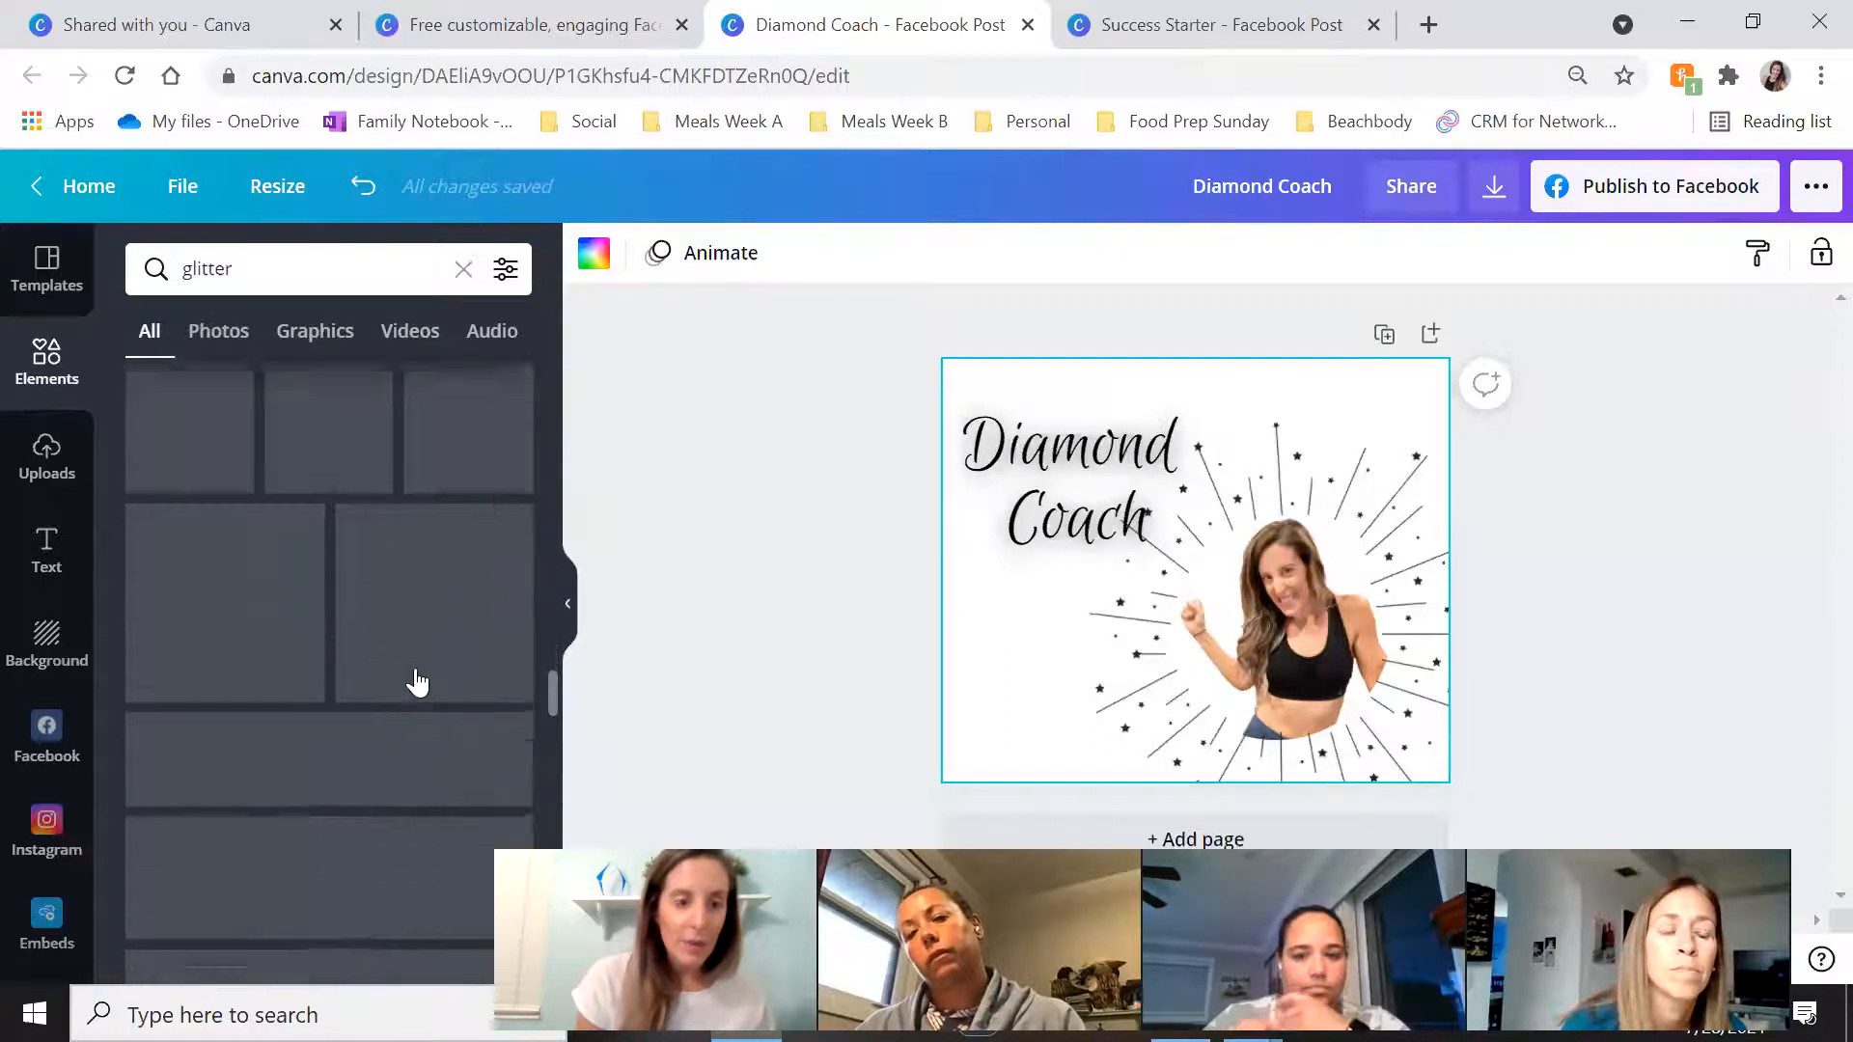
scroll(418, 683, "down", 3)
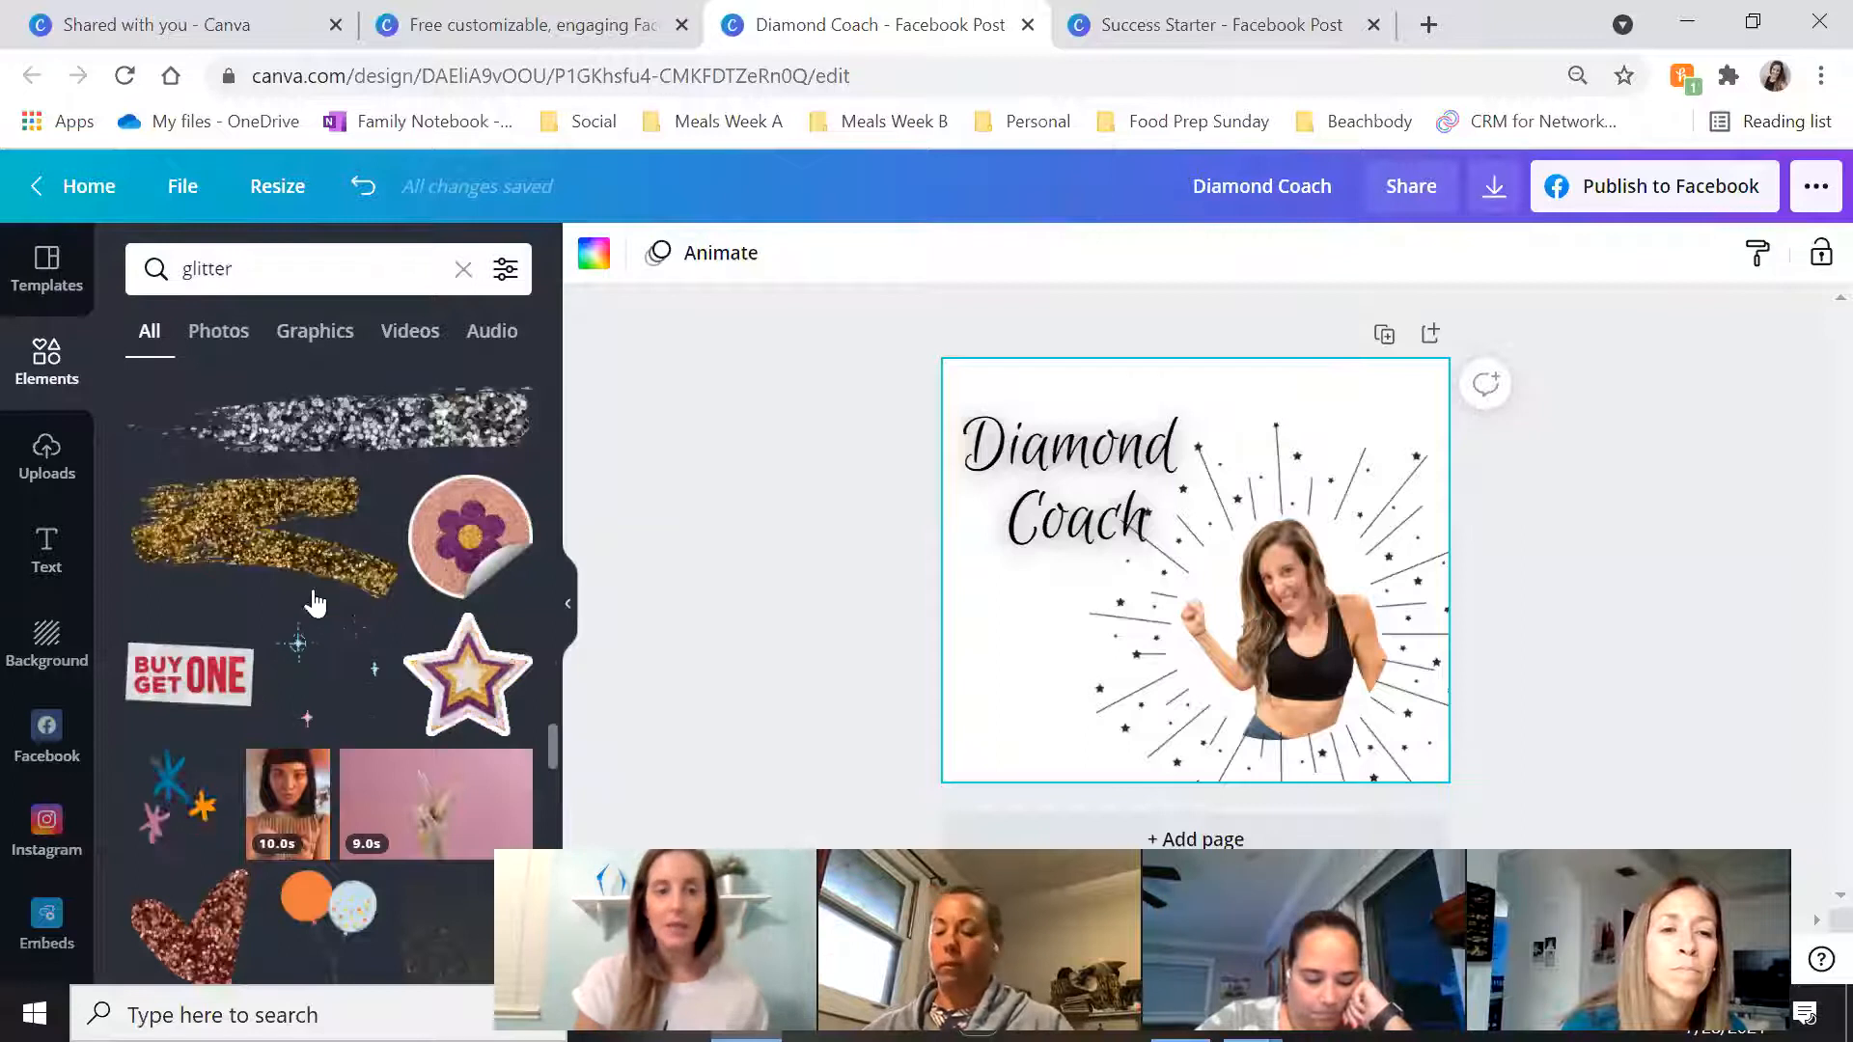
Add the gold glitter brush-stroke graphic to the page and enlarge it across the lower half, with the heading moved up
left_click(278, 562)
left_click_drag(1061, 453, 1102, 393)
left_click_drag(1100, 595, 1181, 670)
Fade the gold glitter stroke to a faint tint, move it to the page's upper-right corner, and put the heading back at upper left
left_click(1624, 252)
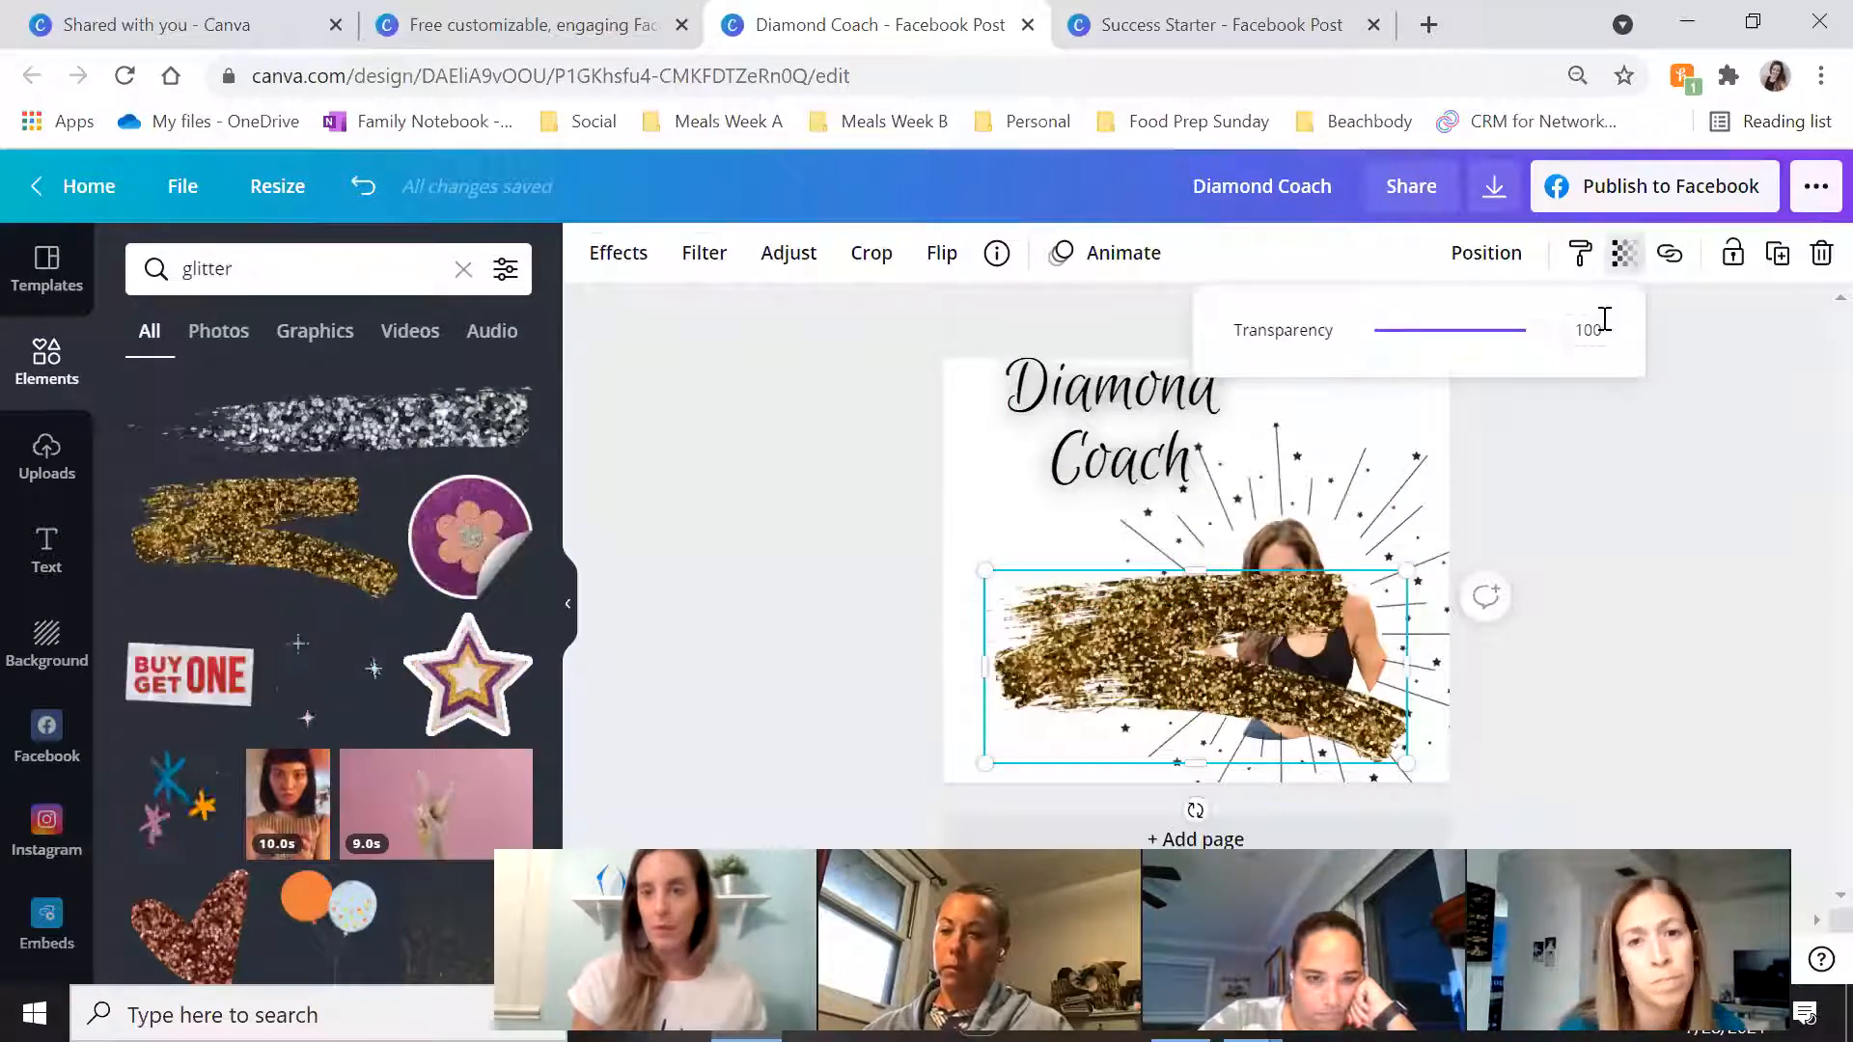
mouse_move(1541, 337)
left_mouse_down()
mouse_move(1339, 355)
mouse_move(1409, 373)
mouse_move(1393, 367)
left_mouse_up()
mouse_move(1025, 700)
left_mouse_down()
mouse_move(1030, 685)
mouse_move(834, 695)
mouse_move(1152, 678)
mouse_move(1240, 704)
mouse_move(1361, 580)
mouse_move(1264, 459)
left_mouse_up()
left_click_drag(1145, 469, 1112, 527)
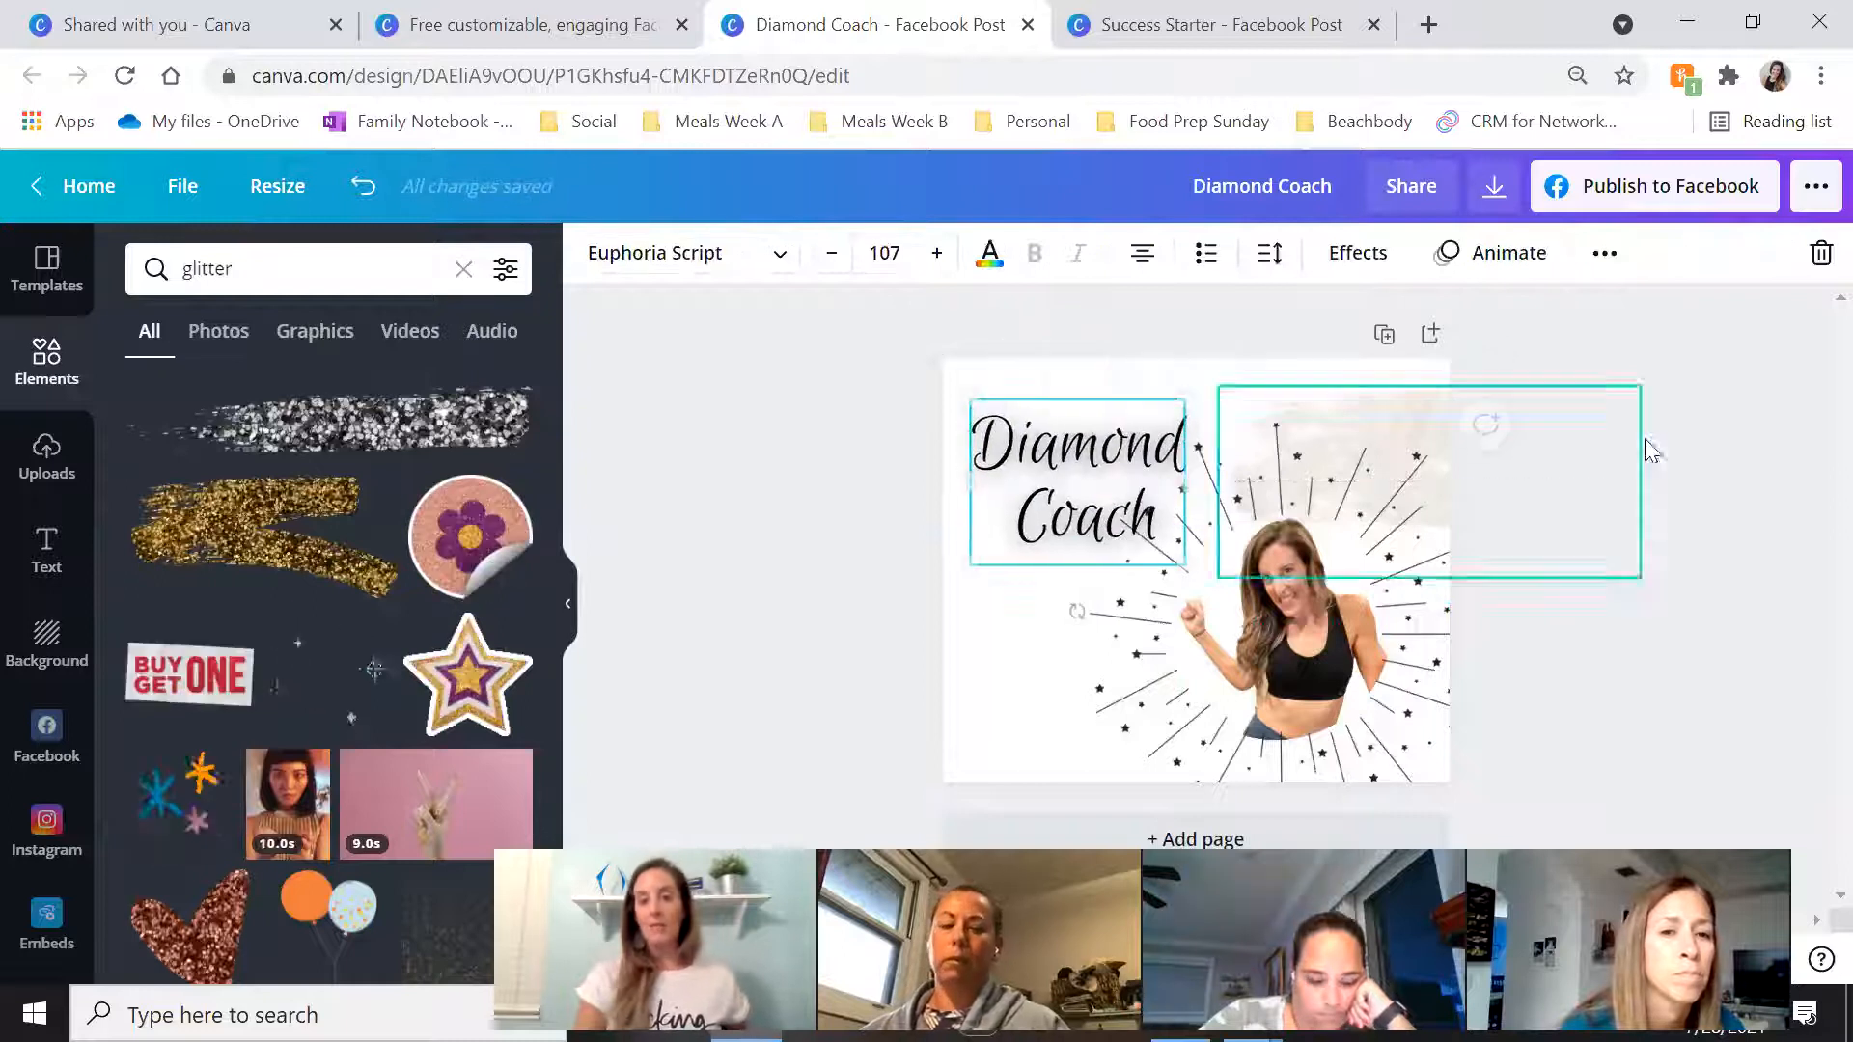
Go back to the shared designs page, close the Diamond Watch preview and show the list of all your designs
left_click(1687, 432)
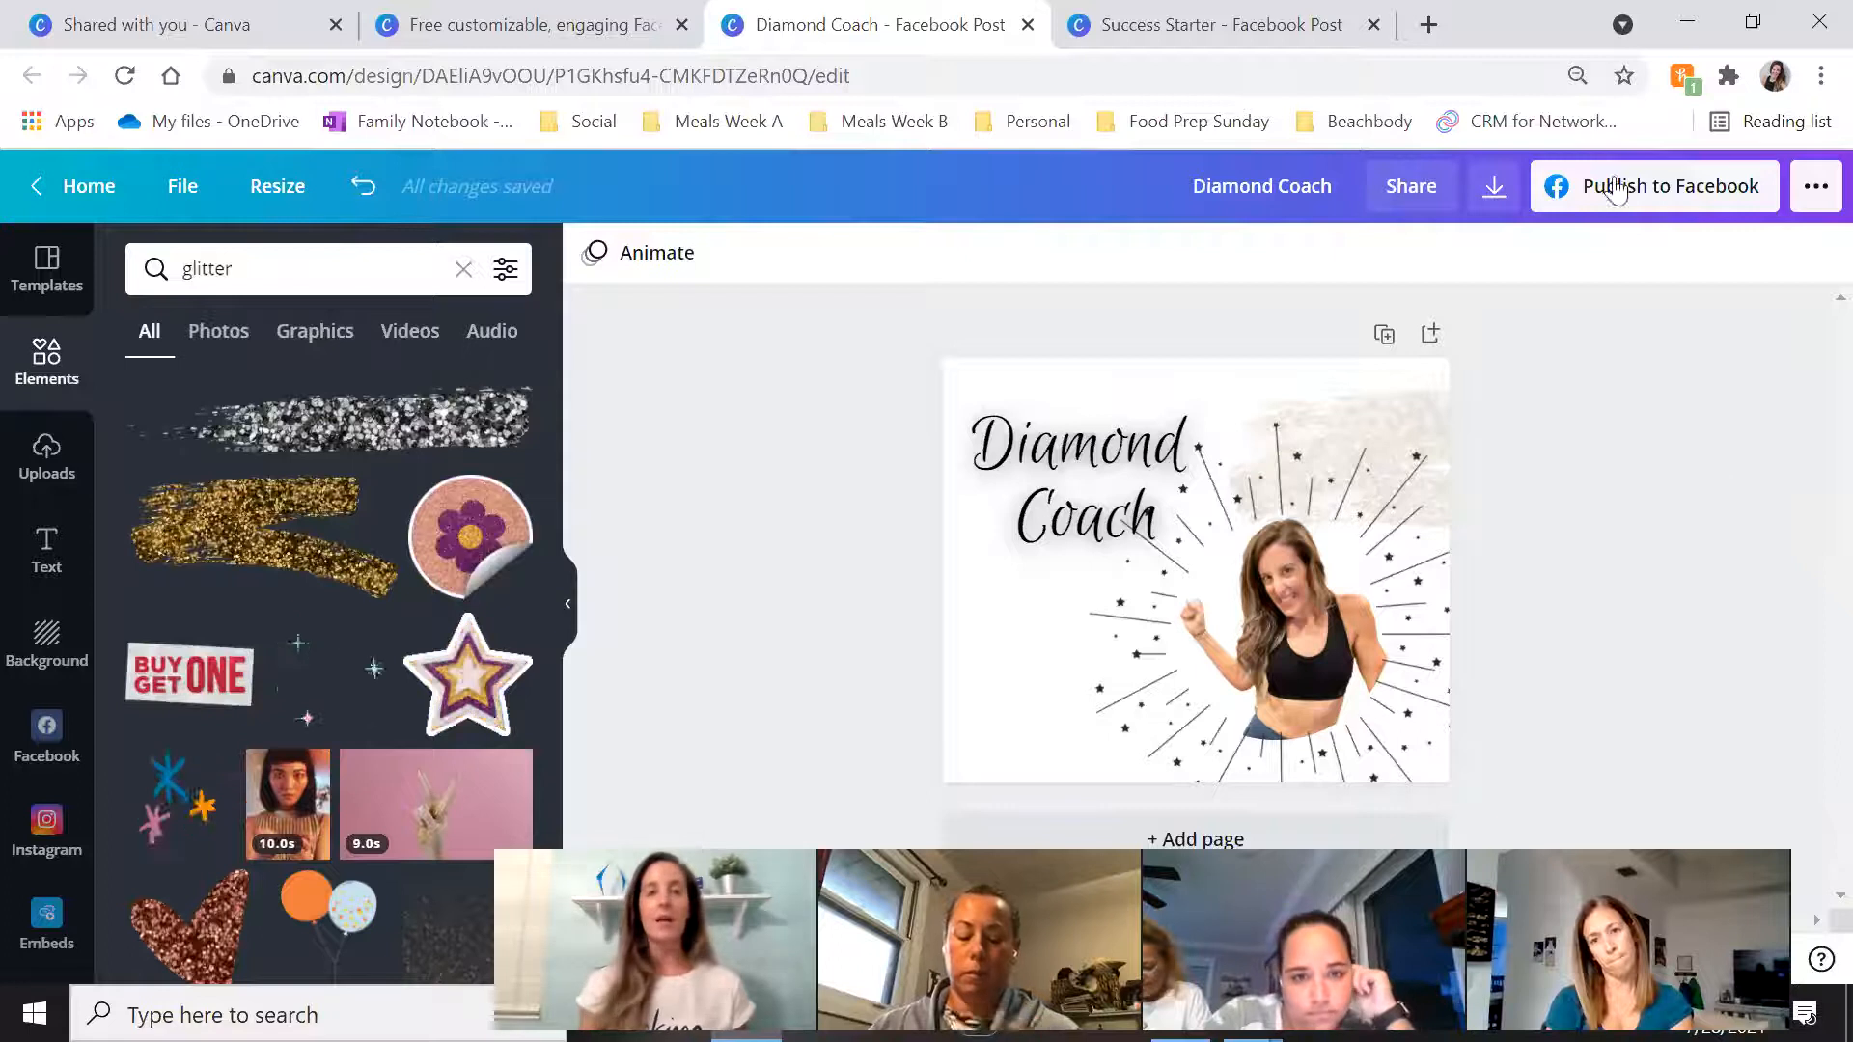
left_click(521, 24)
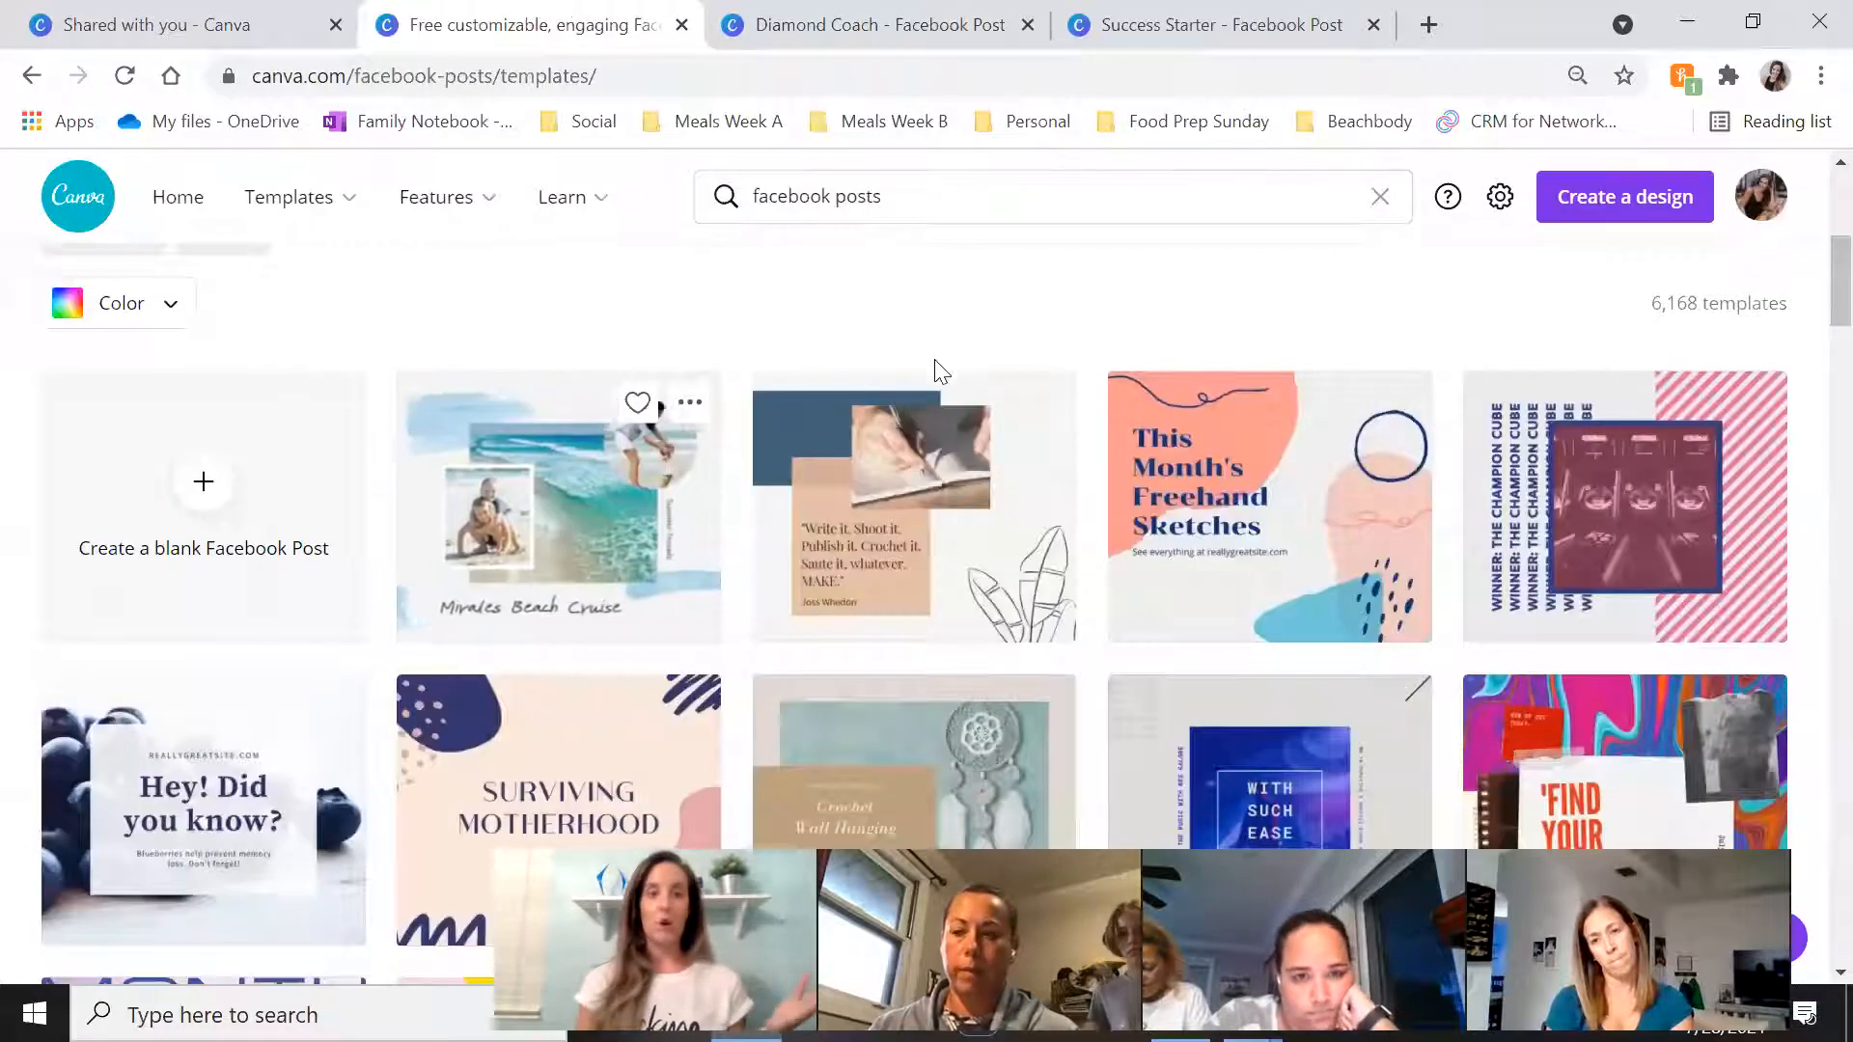
scroll(1015, 318, "up", 5)
left_click(217, 20)
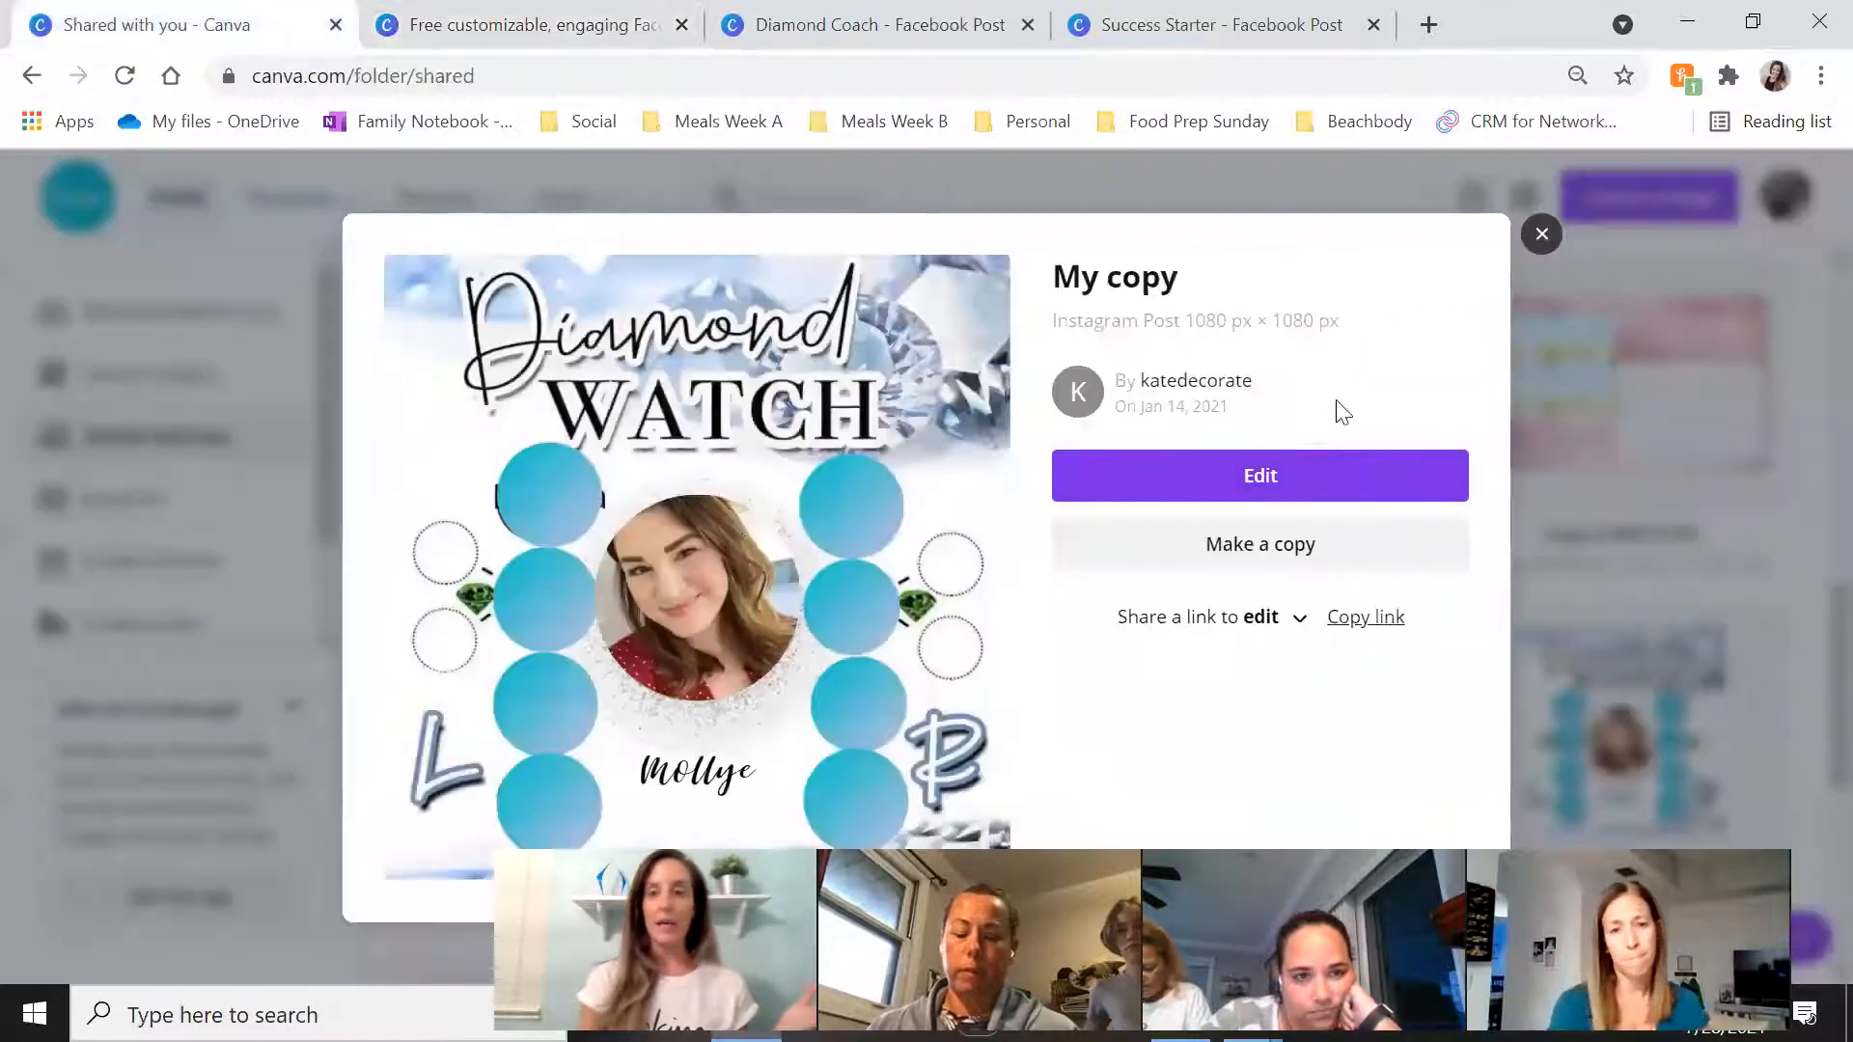
key("Escape")
scroll(1390, 393, "up", 10)
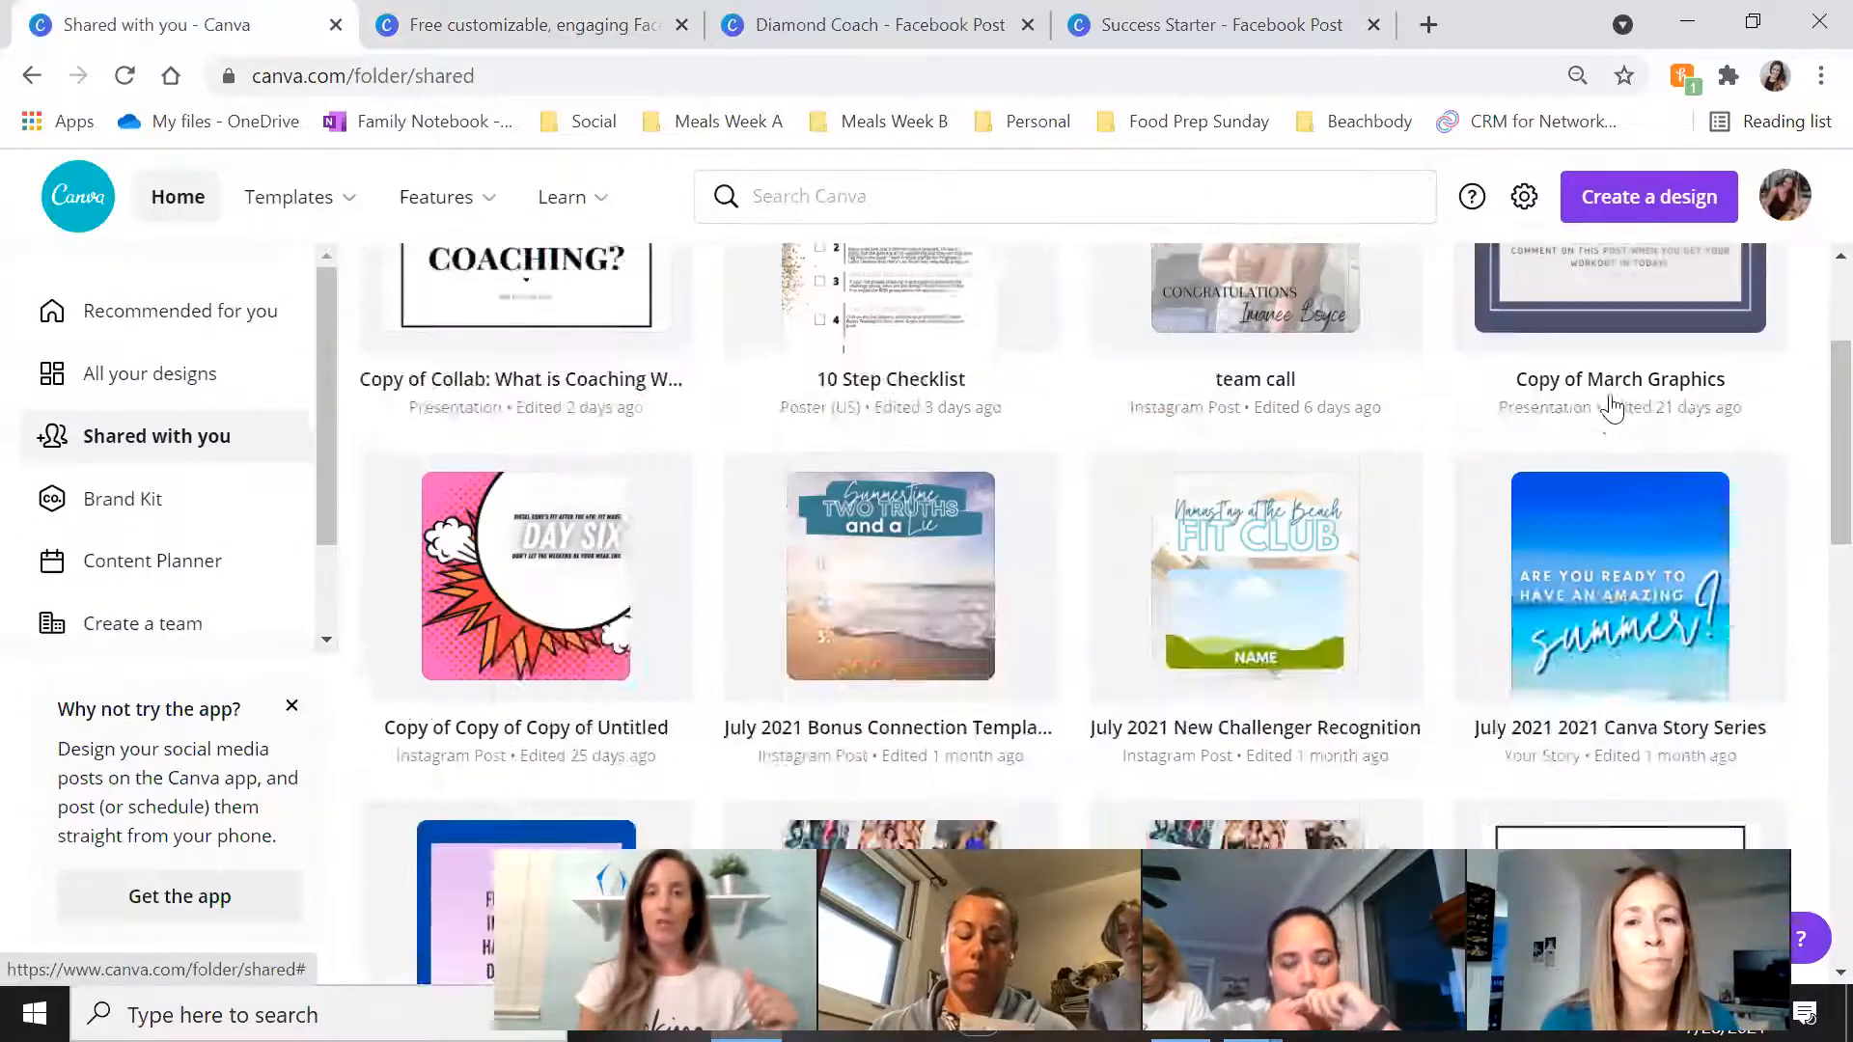
left_click(151, 384)
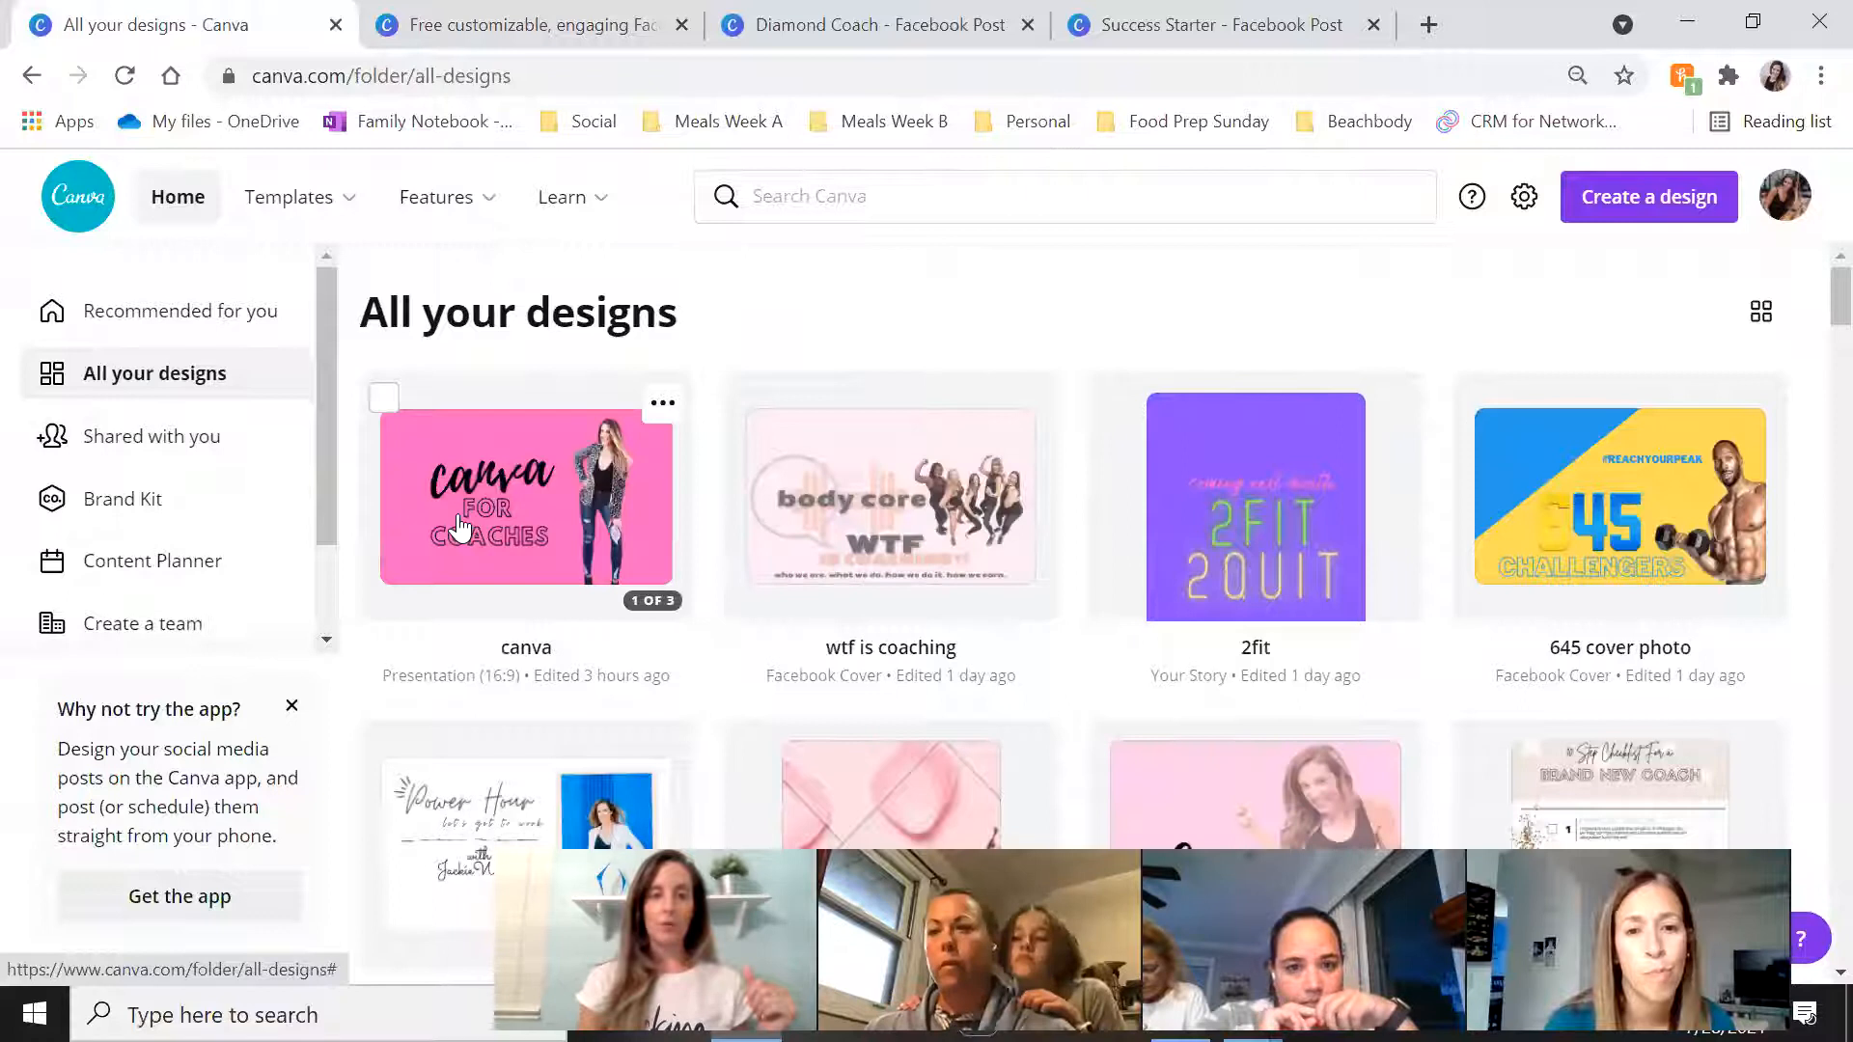
Open the canva presentation from the designs list, close the Facebook post templates page, and view the presentation's second page
left_click(459, 526)
left_click(830, 24)
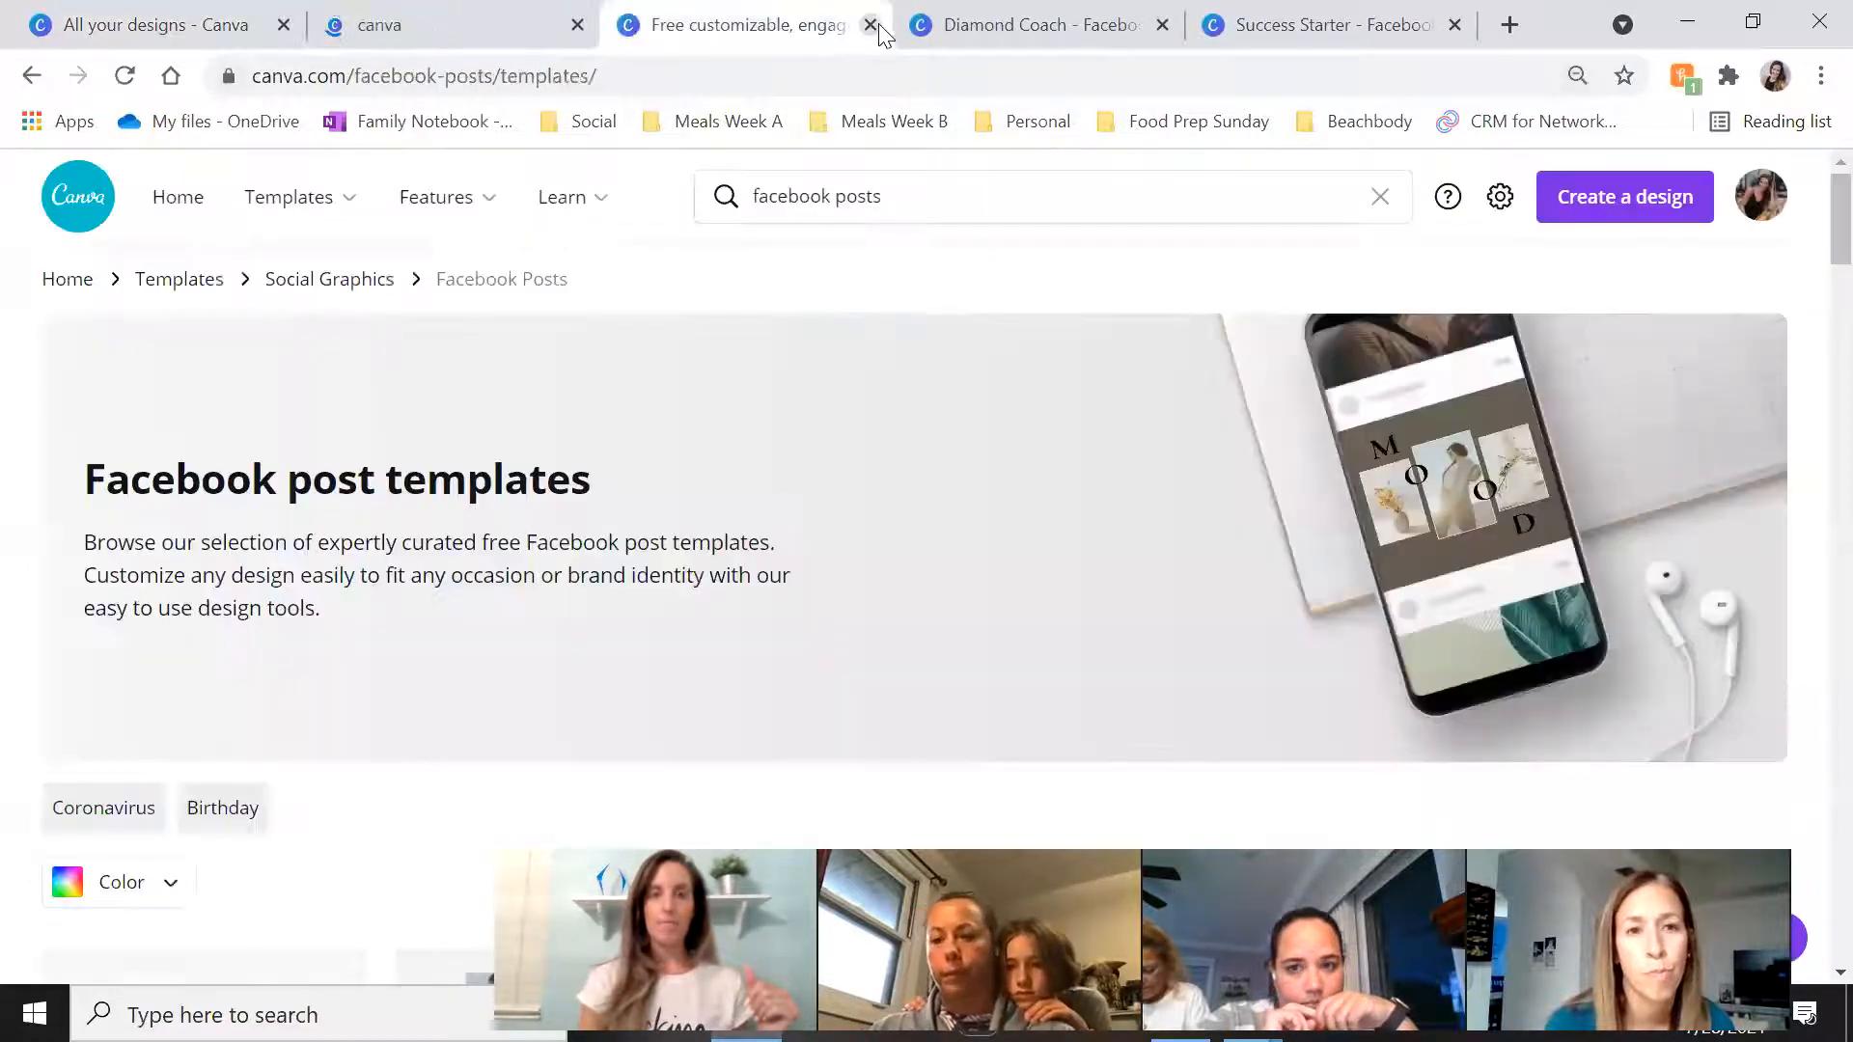
left_click(869, 24)
left_click(453, 24)
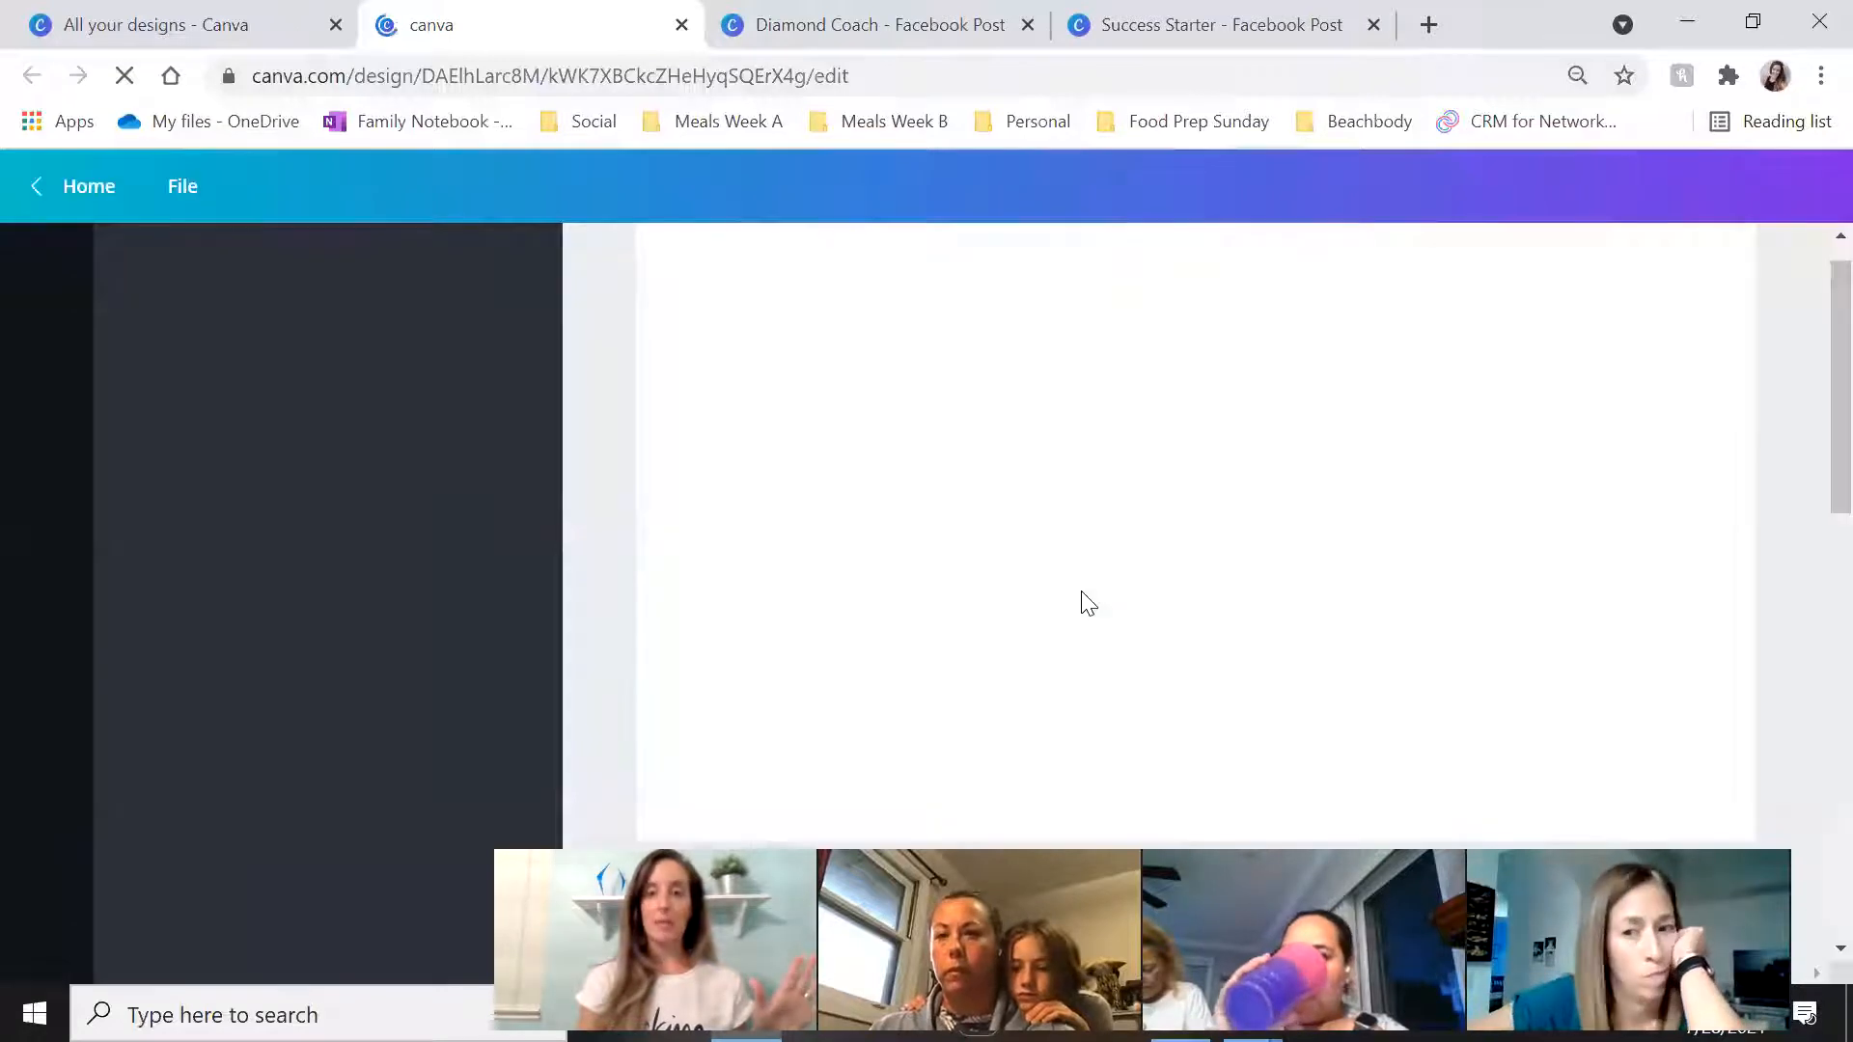
left_click(246, 12)
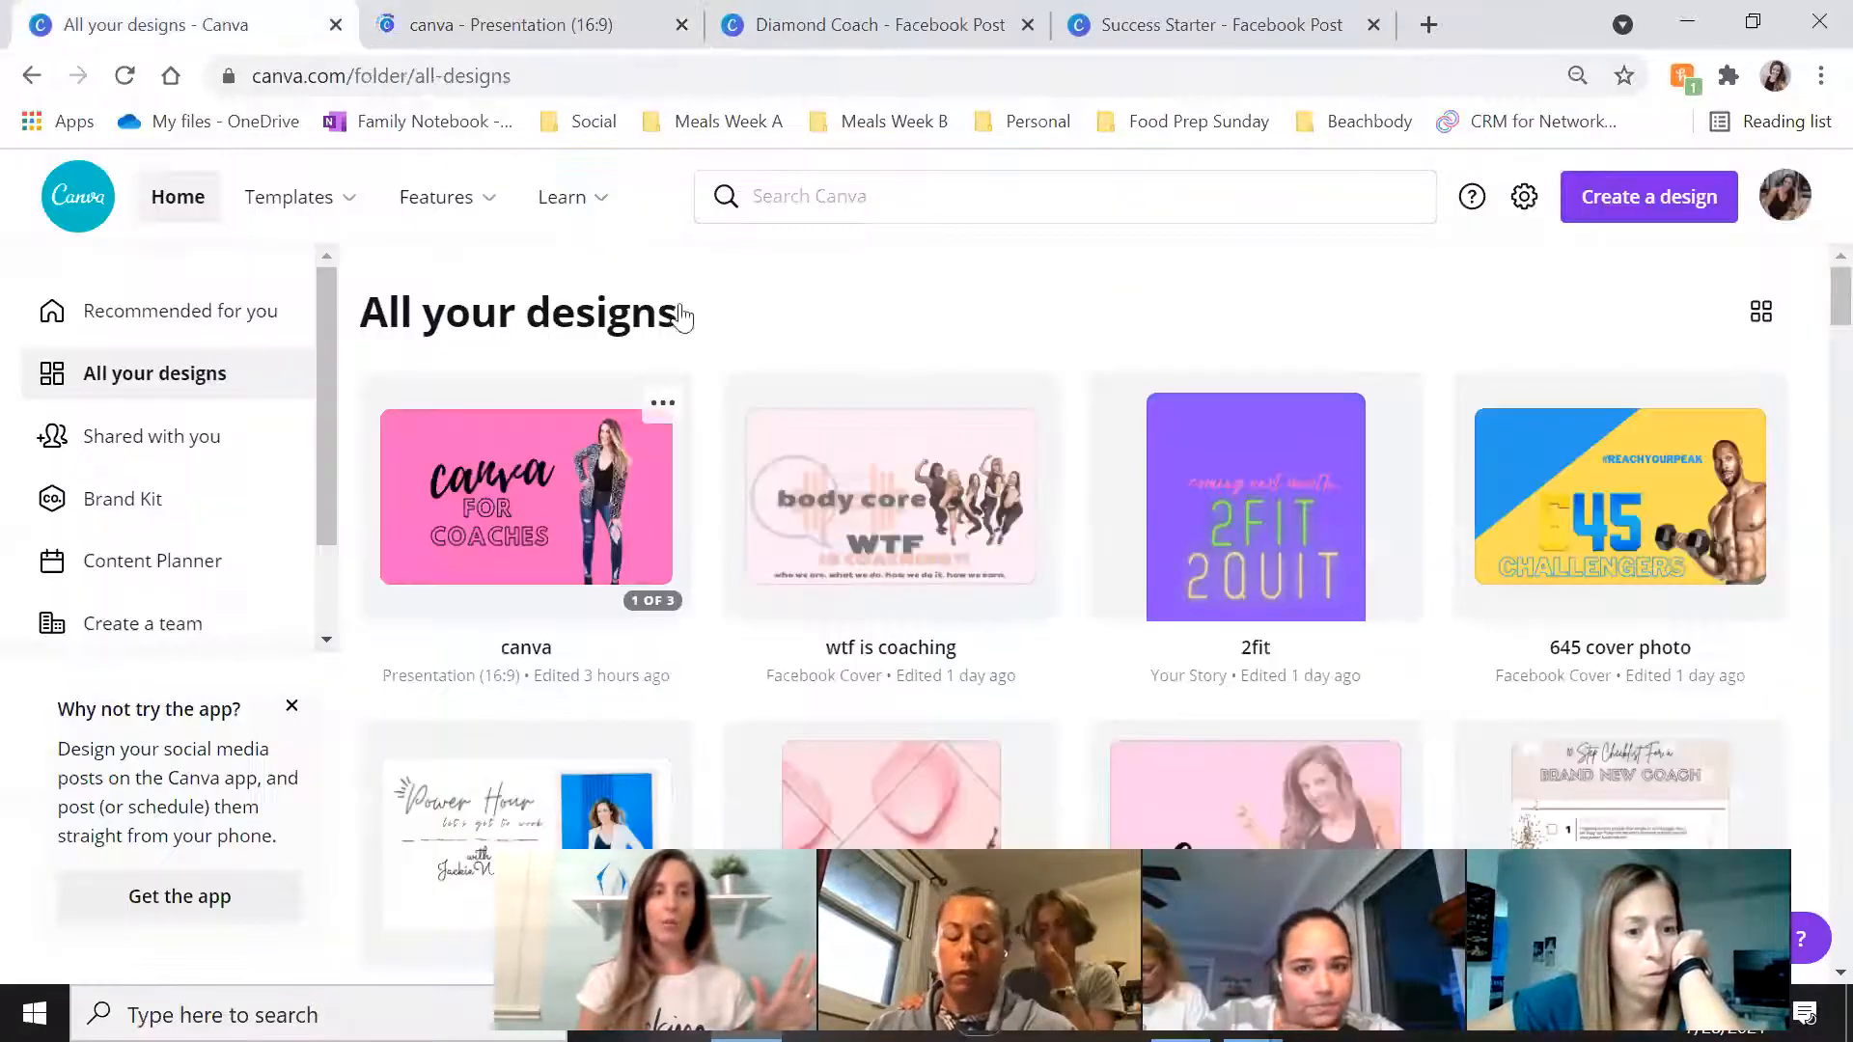
left_click(468, 21)
scroll(1310, 641, "down", 5)
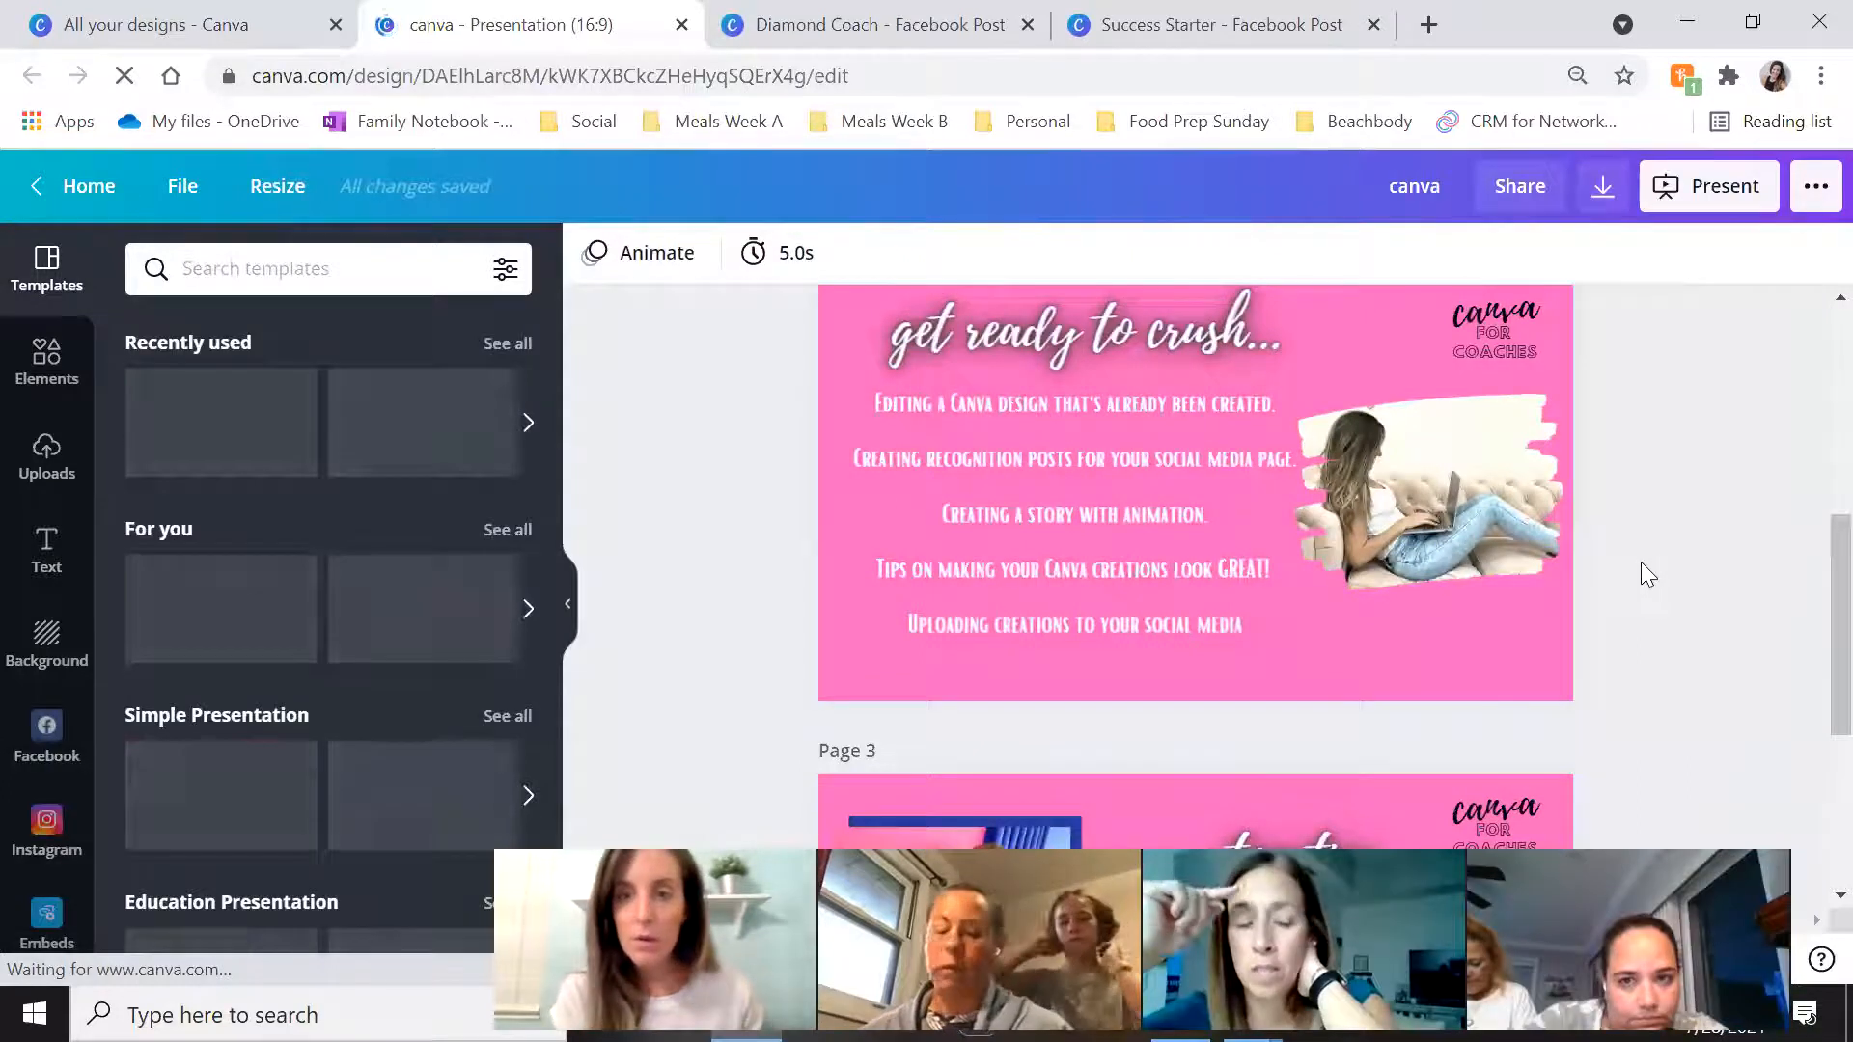
Look over the Success Starter post and the canva presentation, and return to the Diamond Coach post
left_click(784, 26)
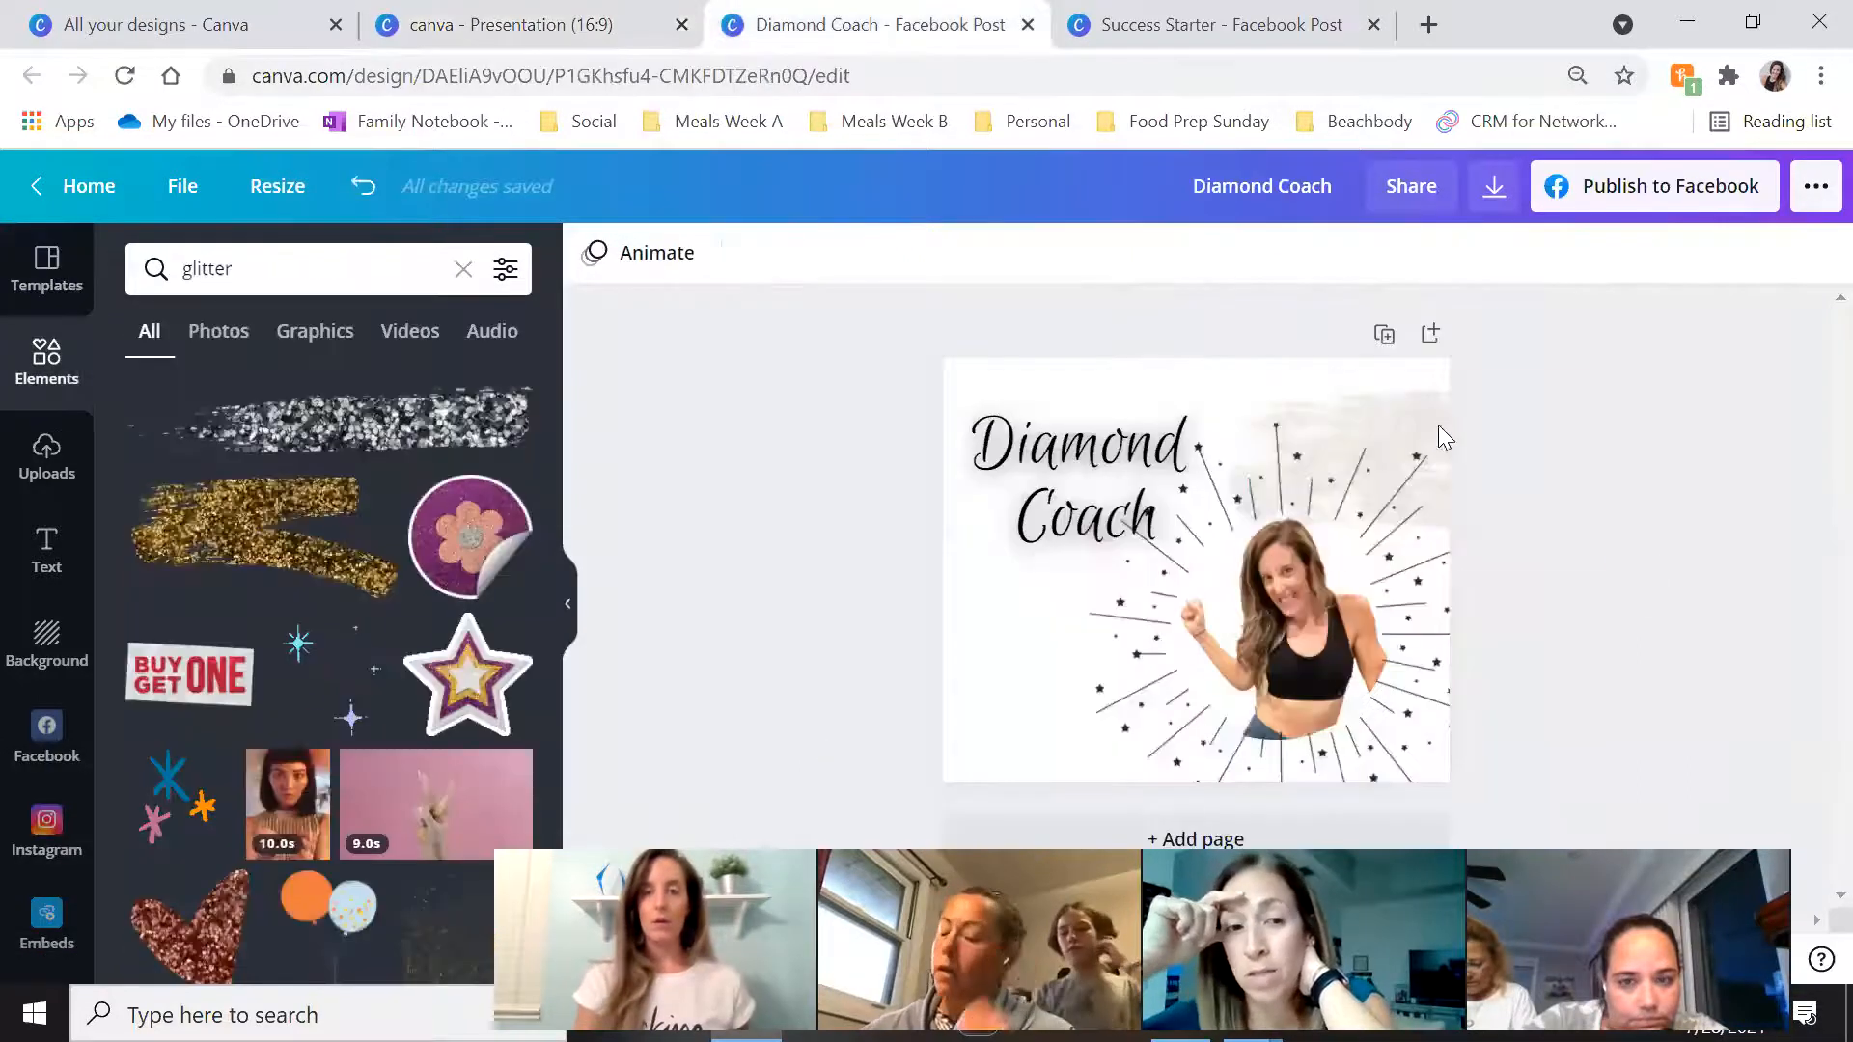
left_click(512, 24)
left_click(827, 14)
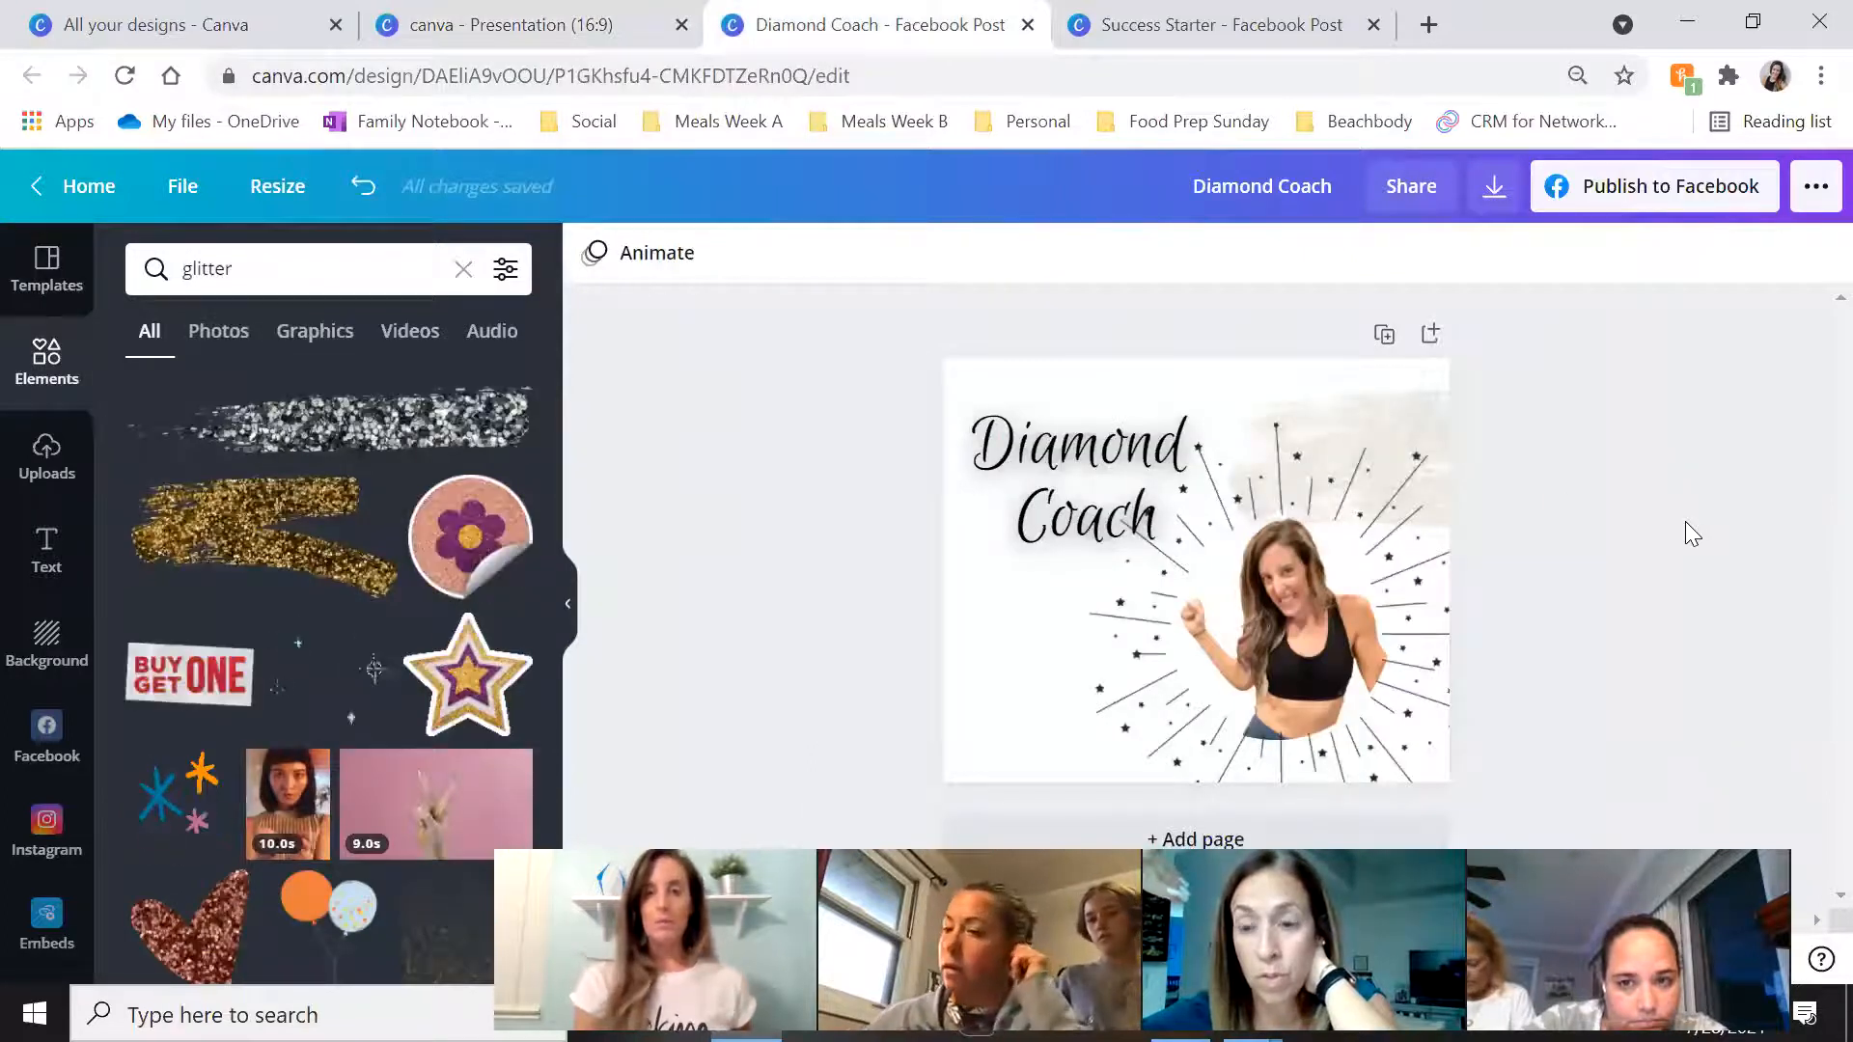
left_click(1173, 20)
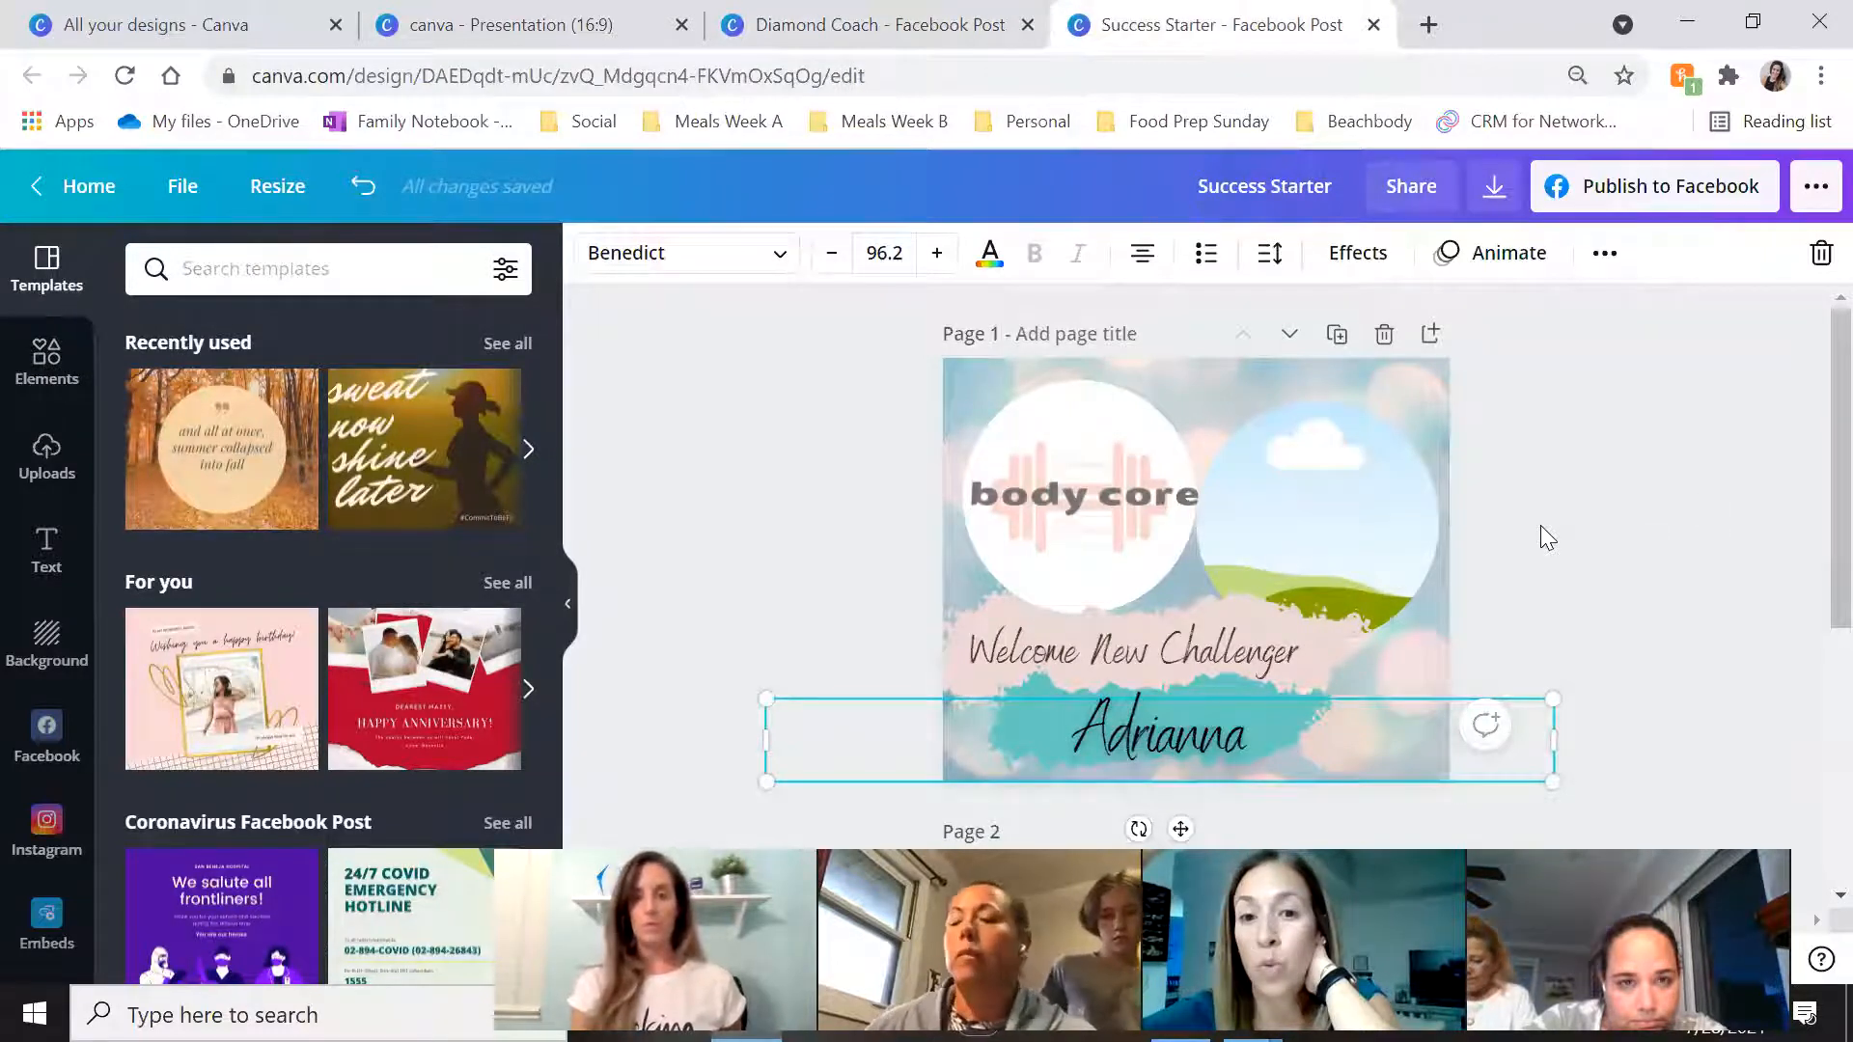
left_click(965, 21)
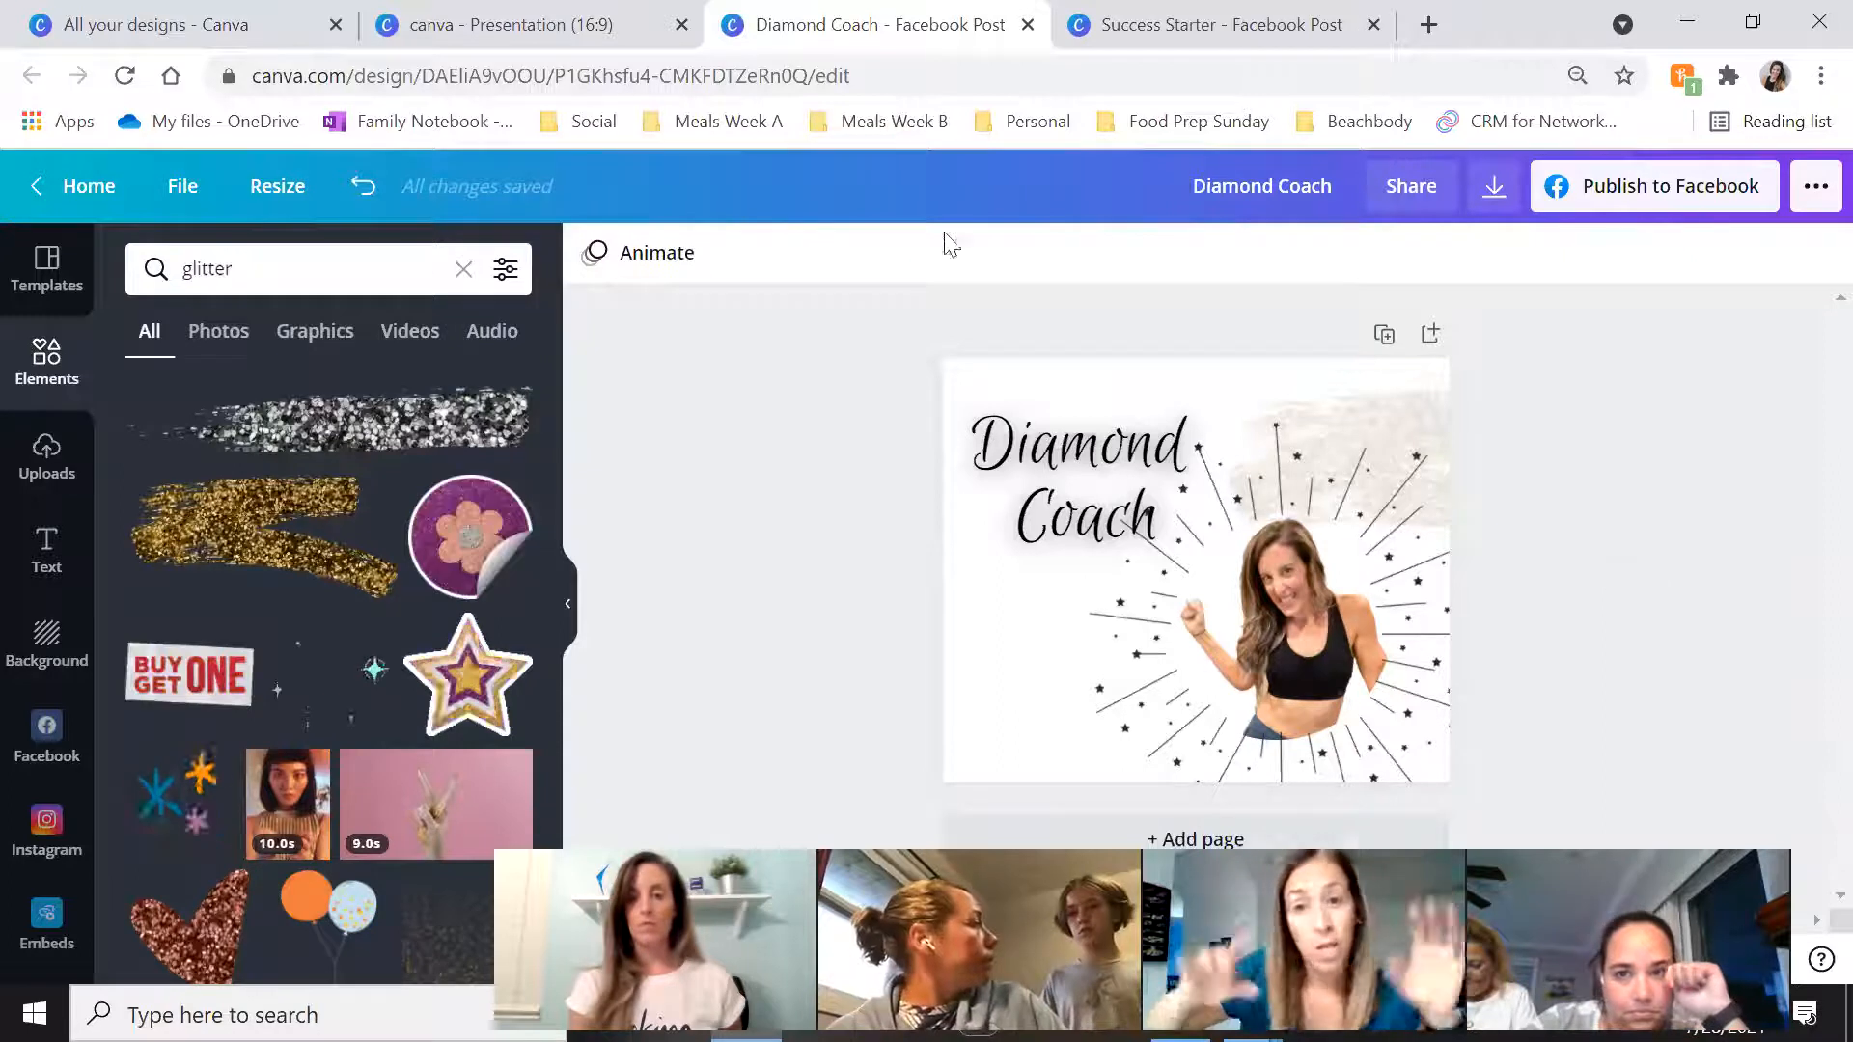
left_click(576, 13)
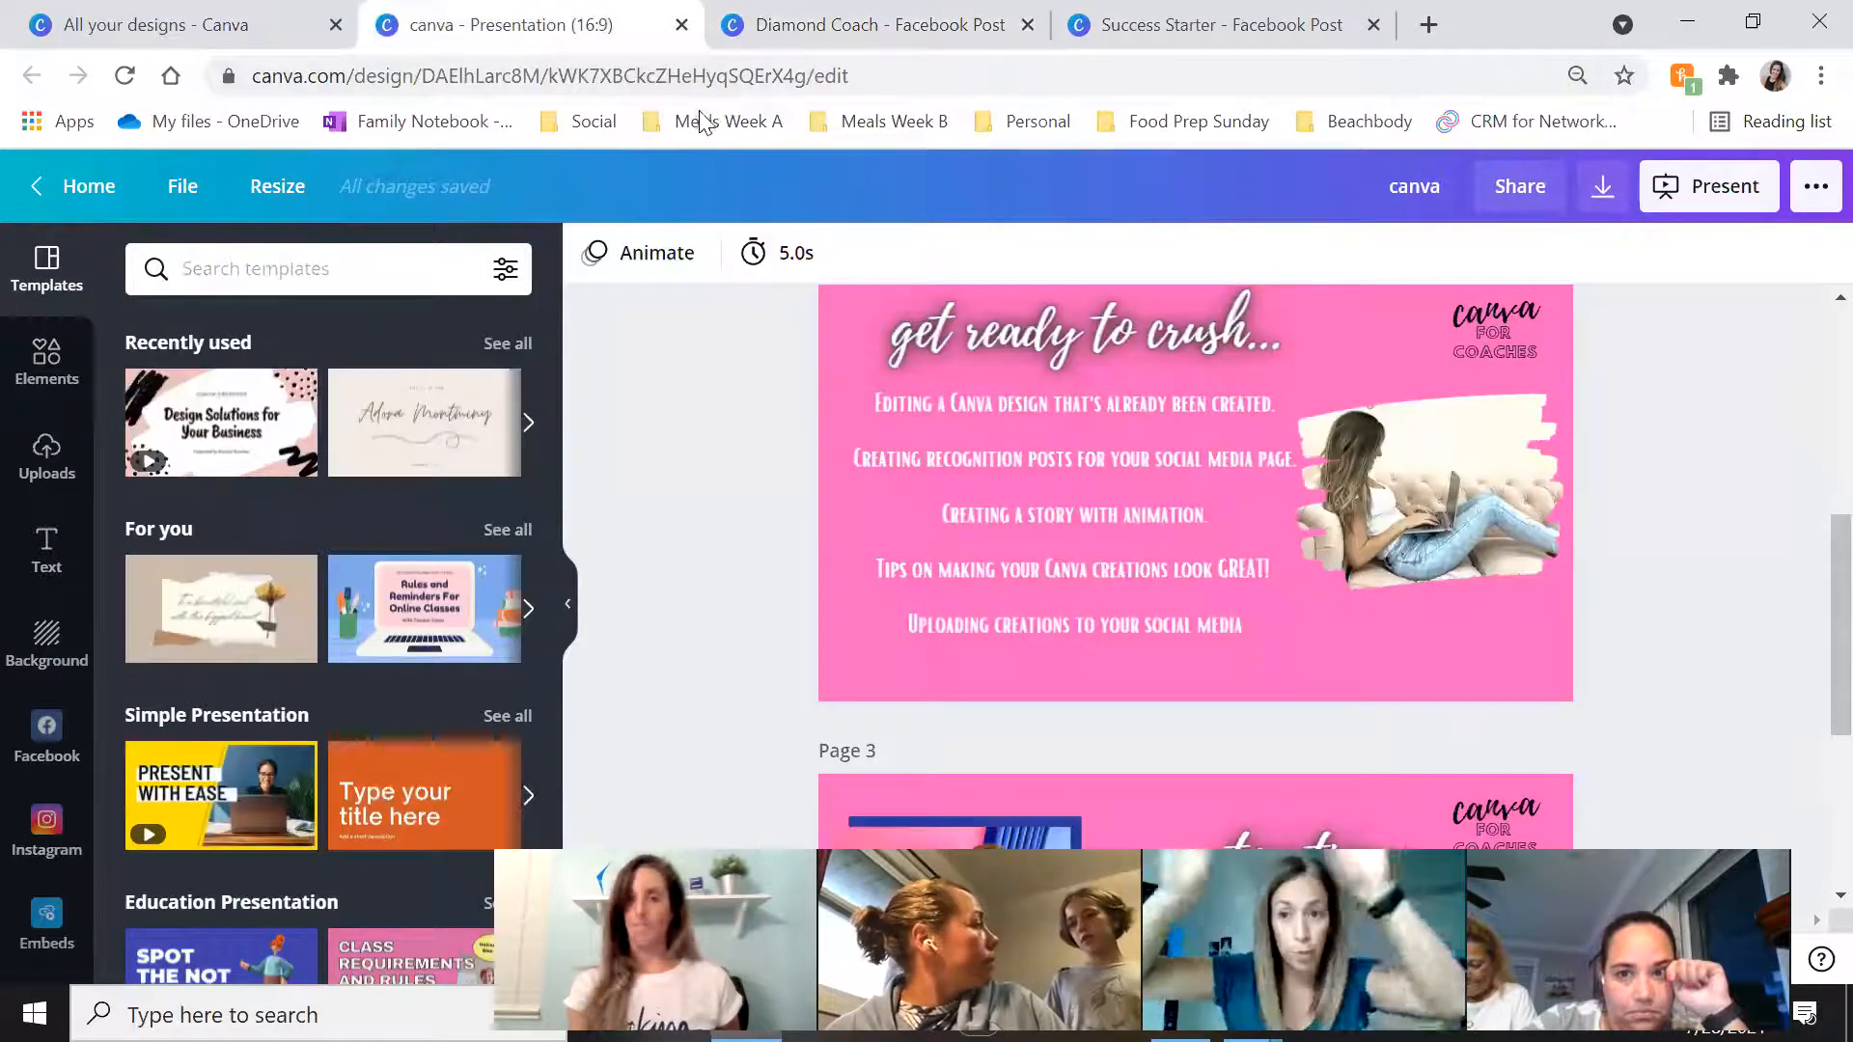
left_click(933, 19)
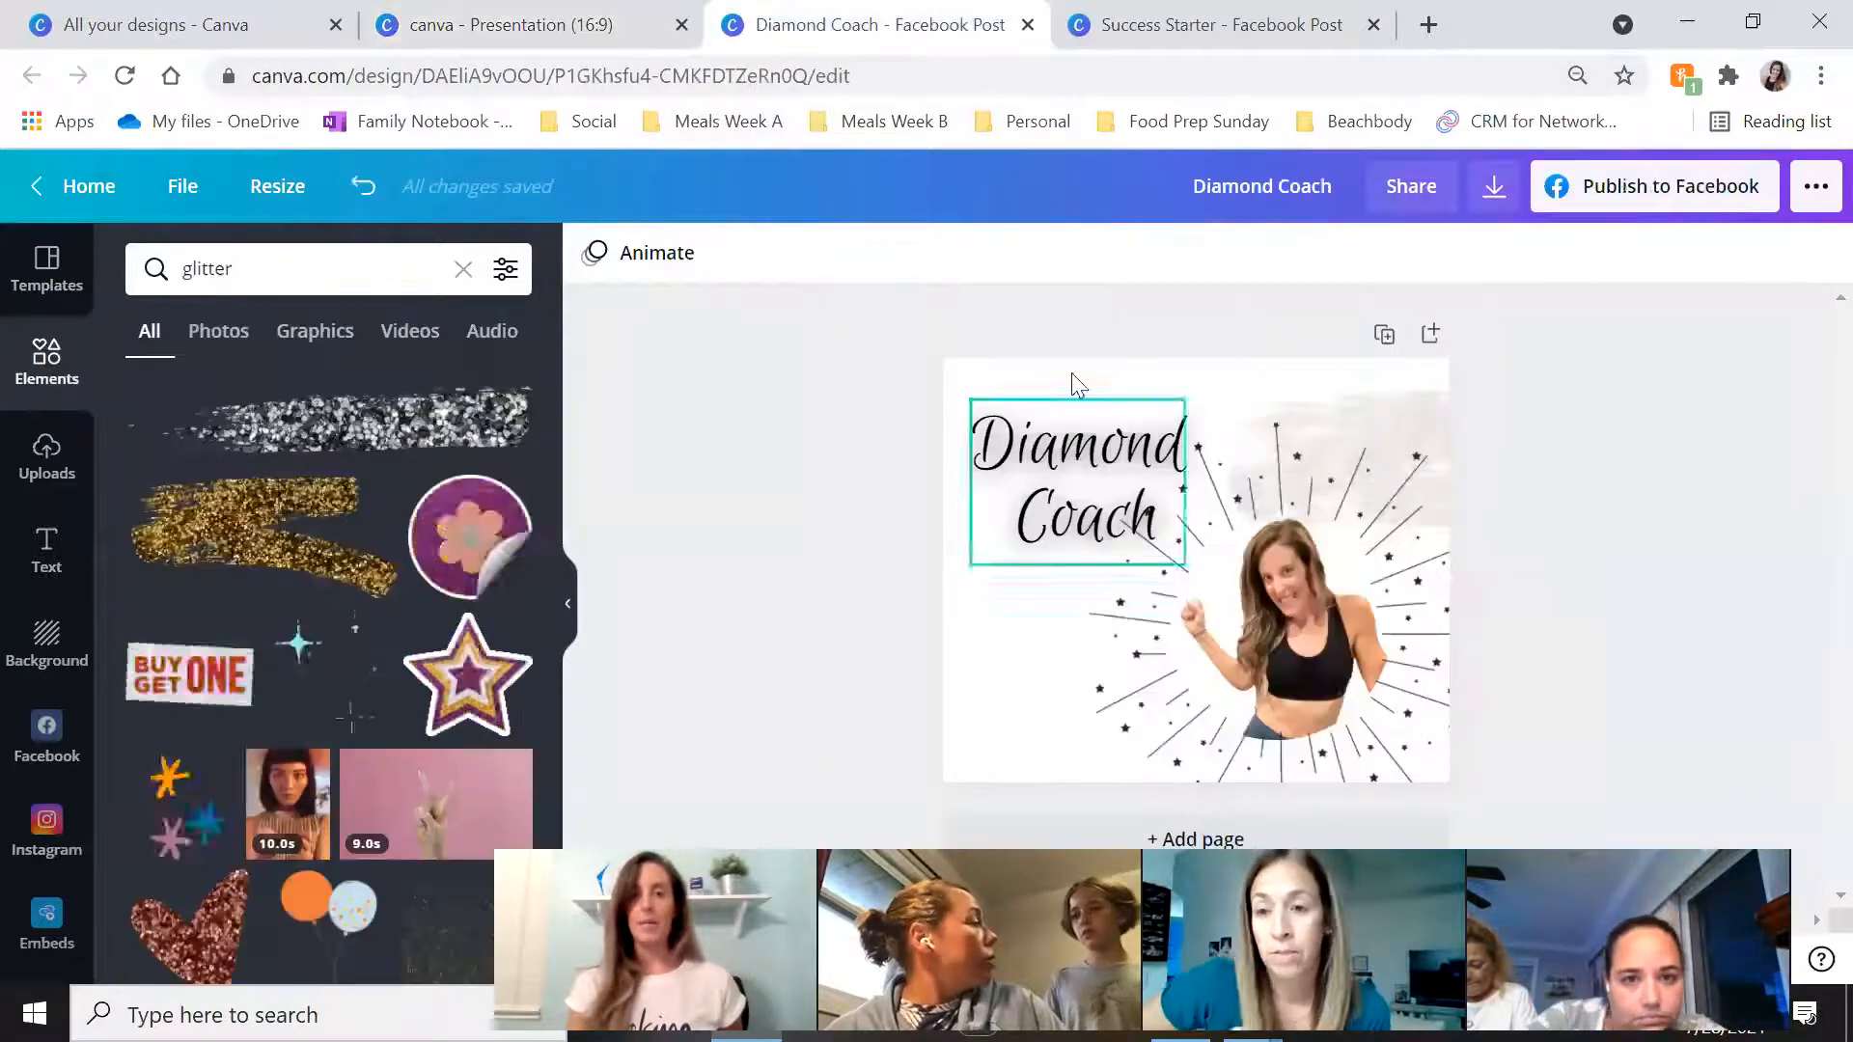
Search the elements for "diamonds"
left_click(1013, 355)
left_click(240, 247)
type("diamonda")
key("Return")
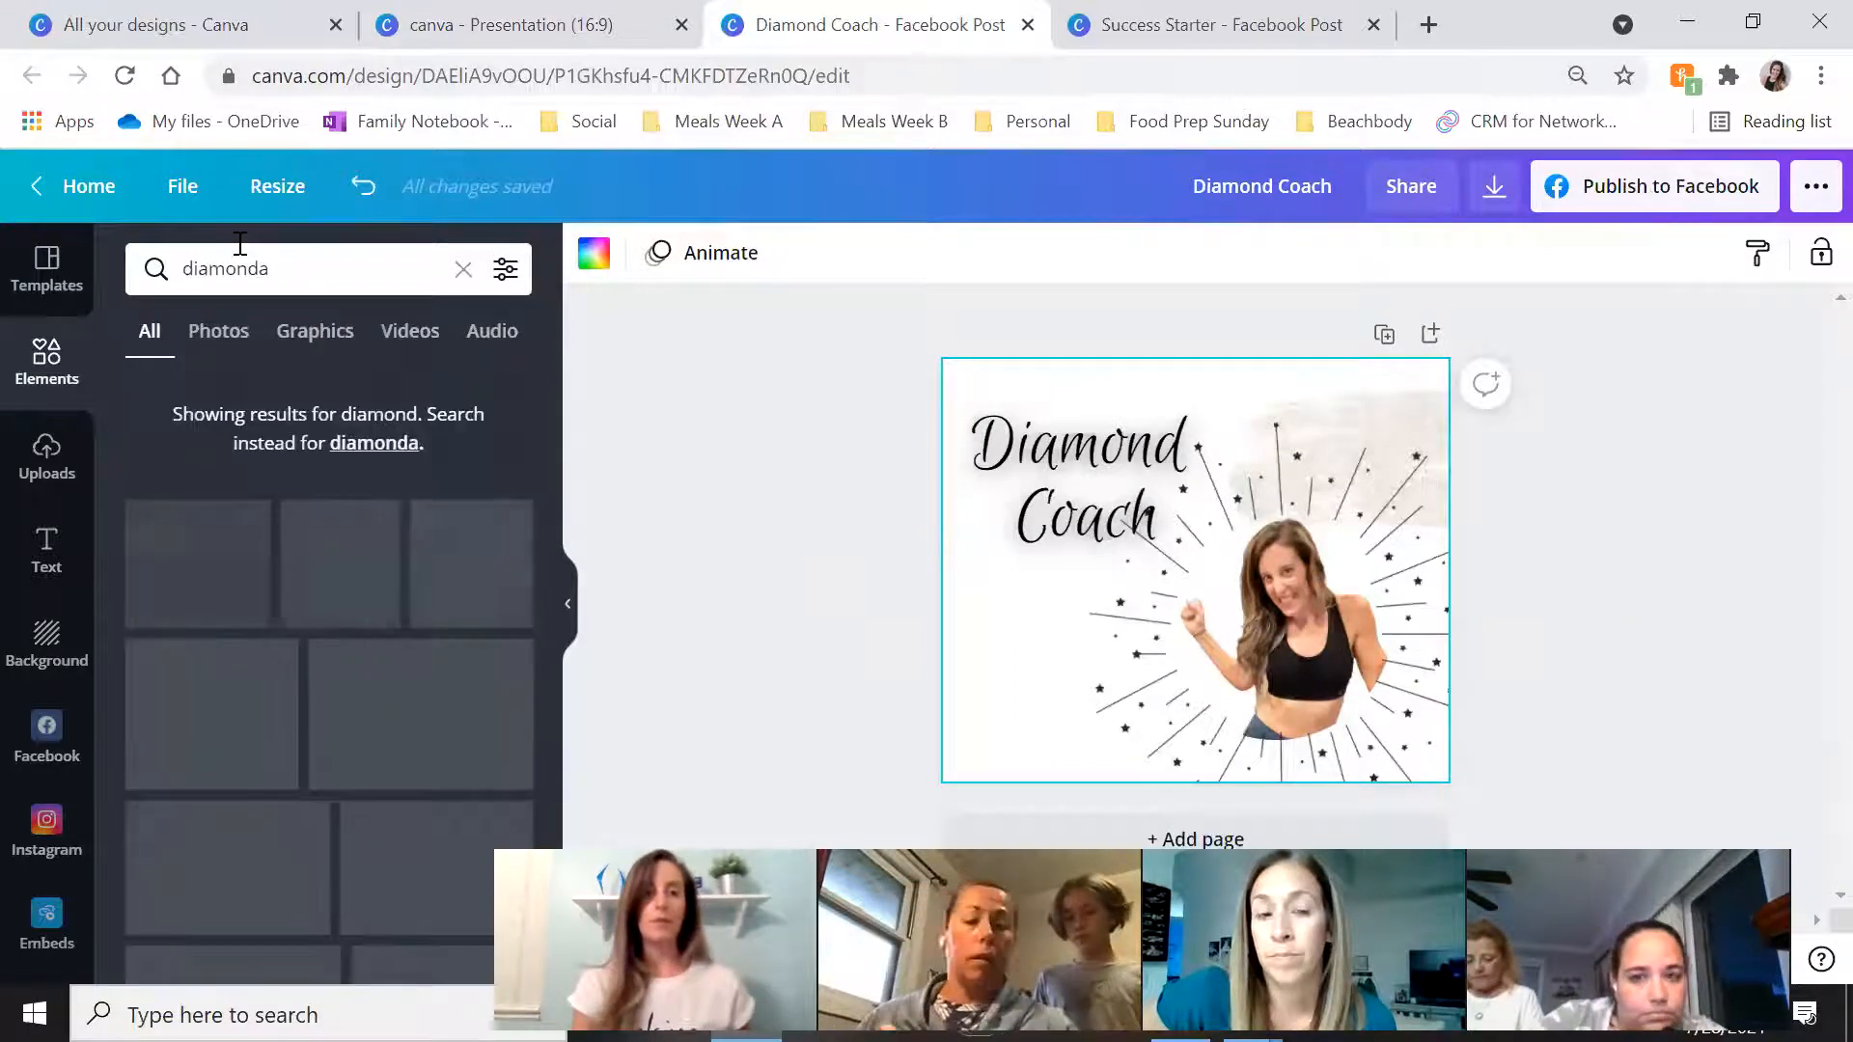
left_click(288, 261)
key("BackSpace")
type("s")
key("Return")
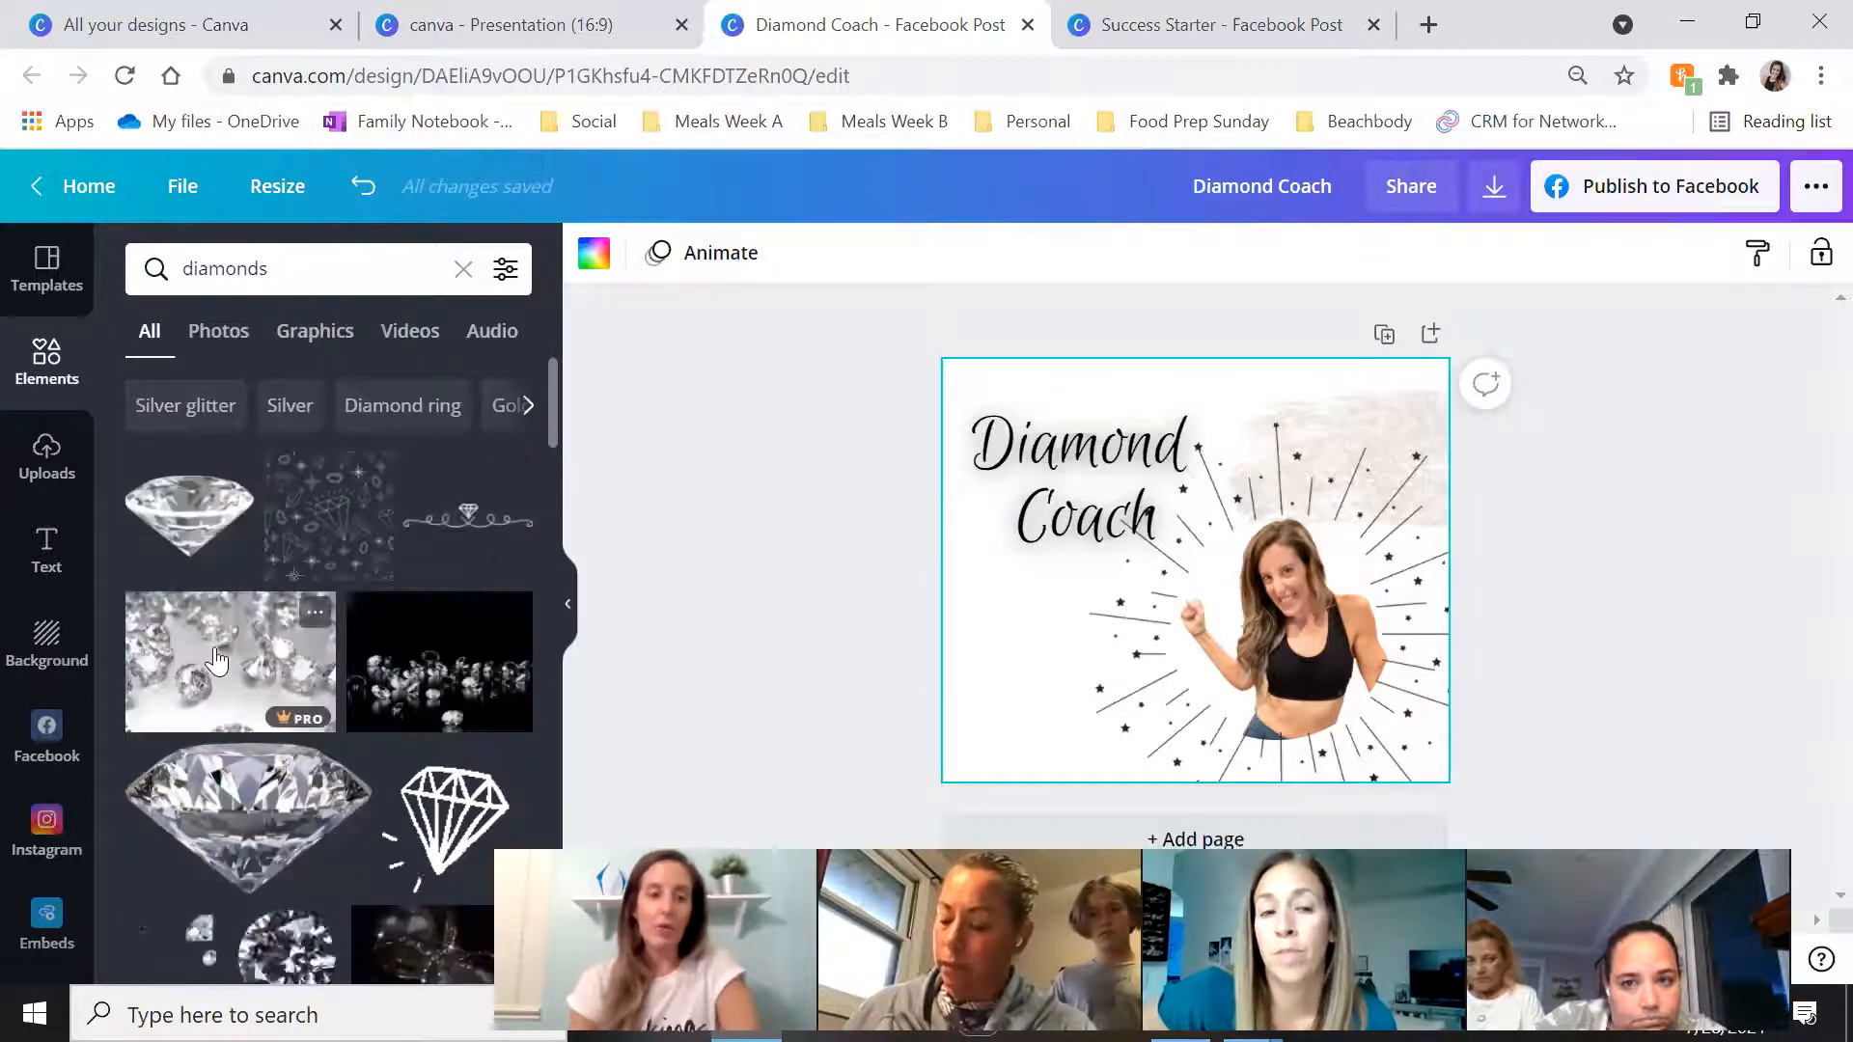
Add the grey close-up photo of scattered diamonds to the page and remove its background
left_click(216, 661)
left_click_drag(216, 661, 1252, 506)
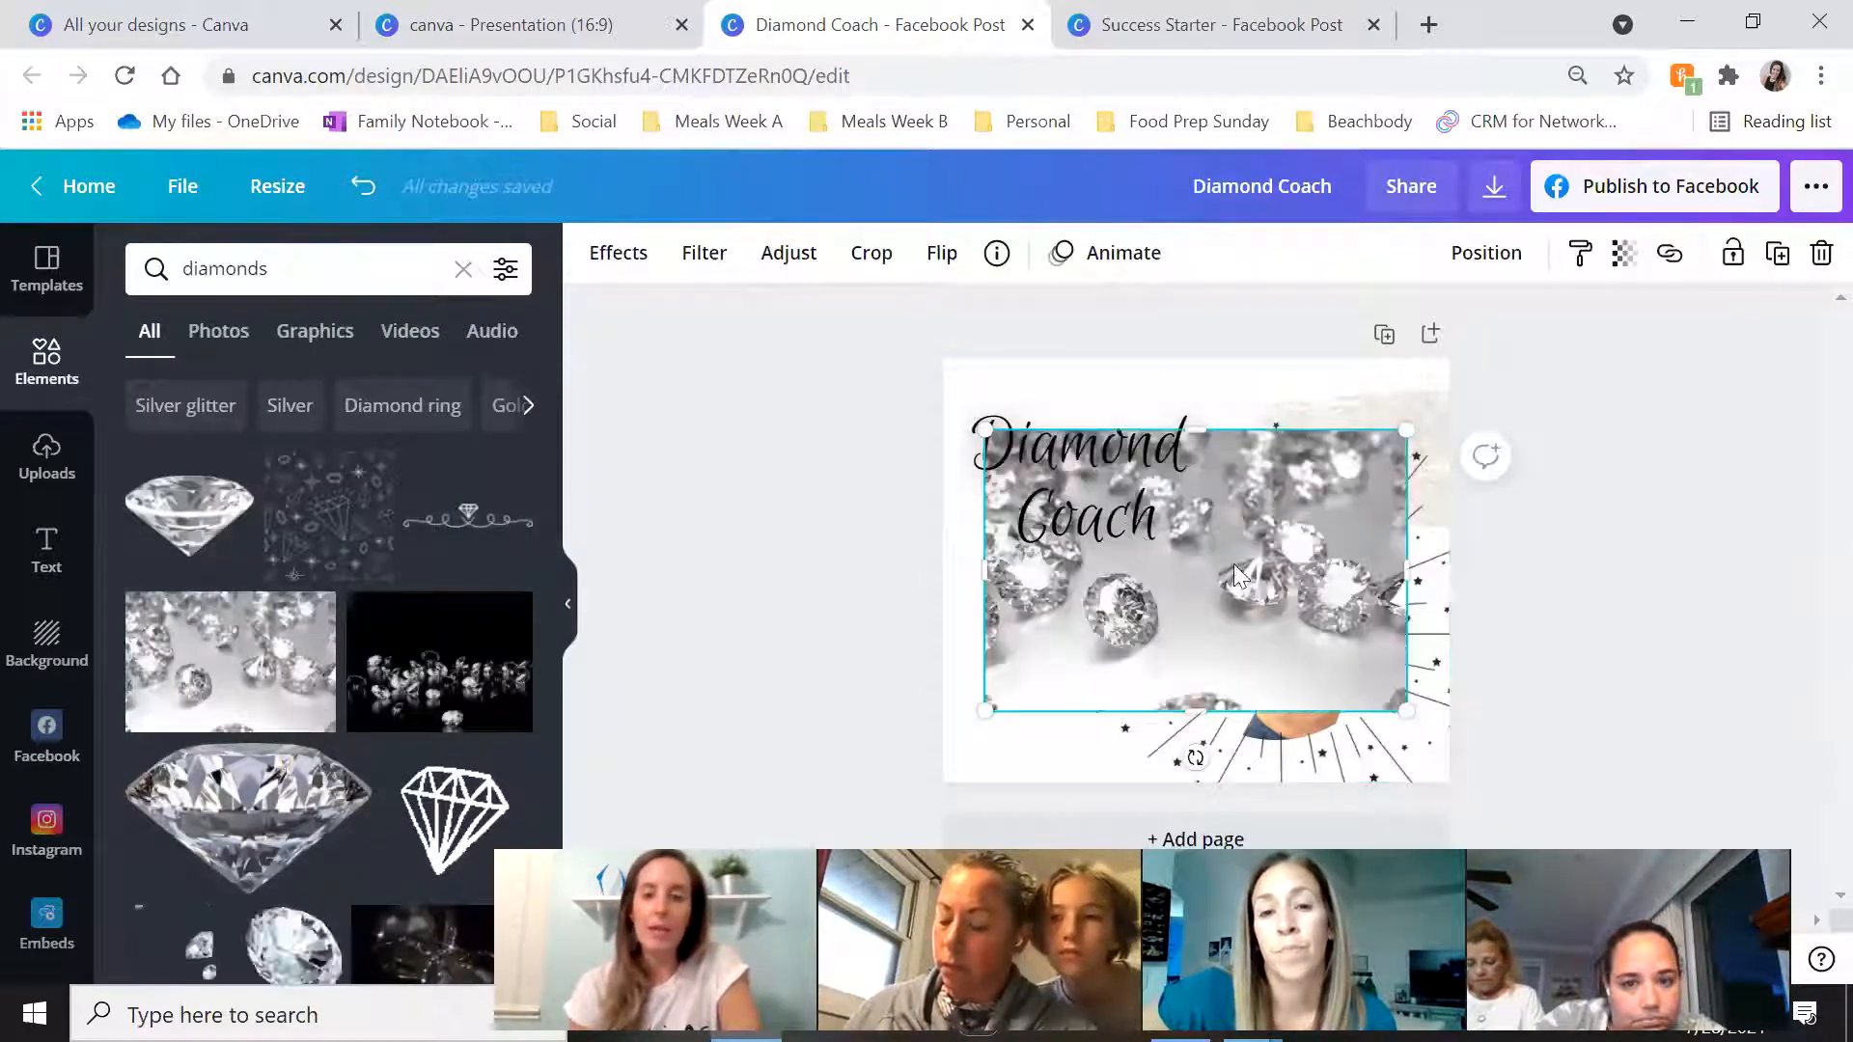
left_click(610, 254)
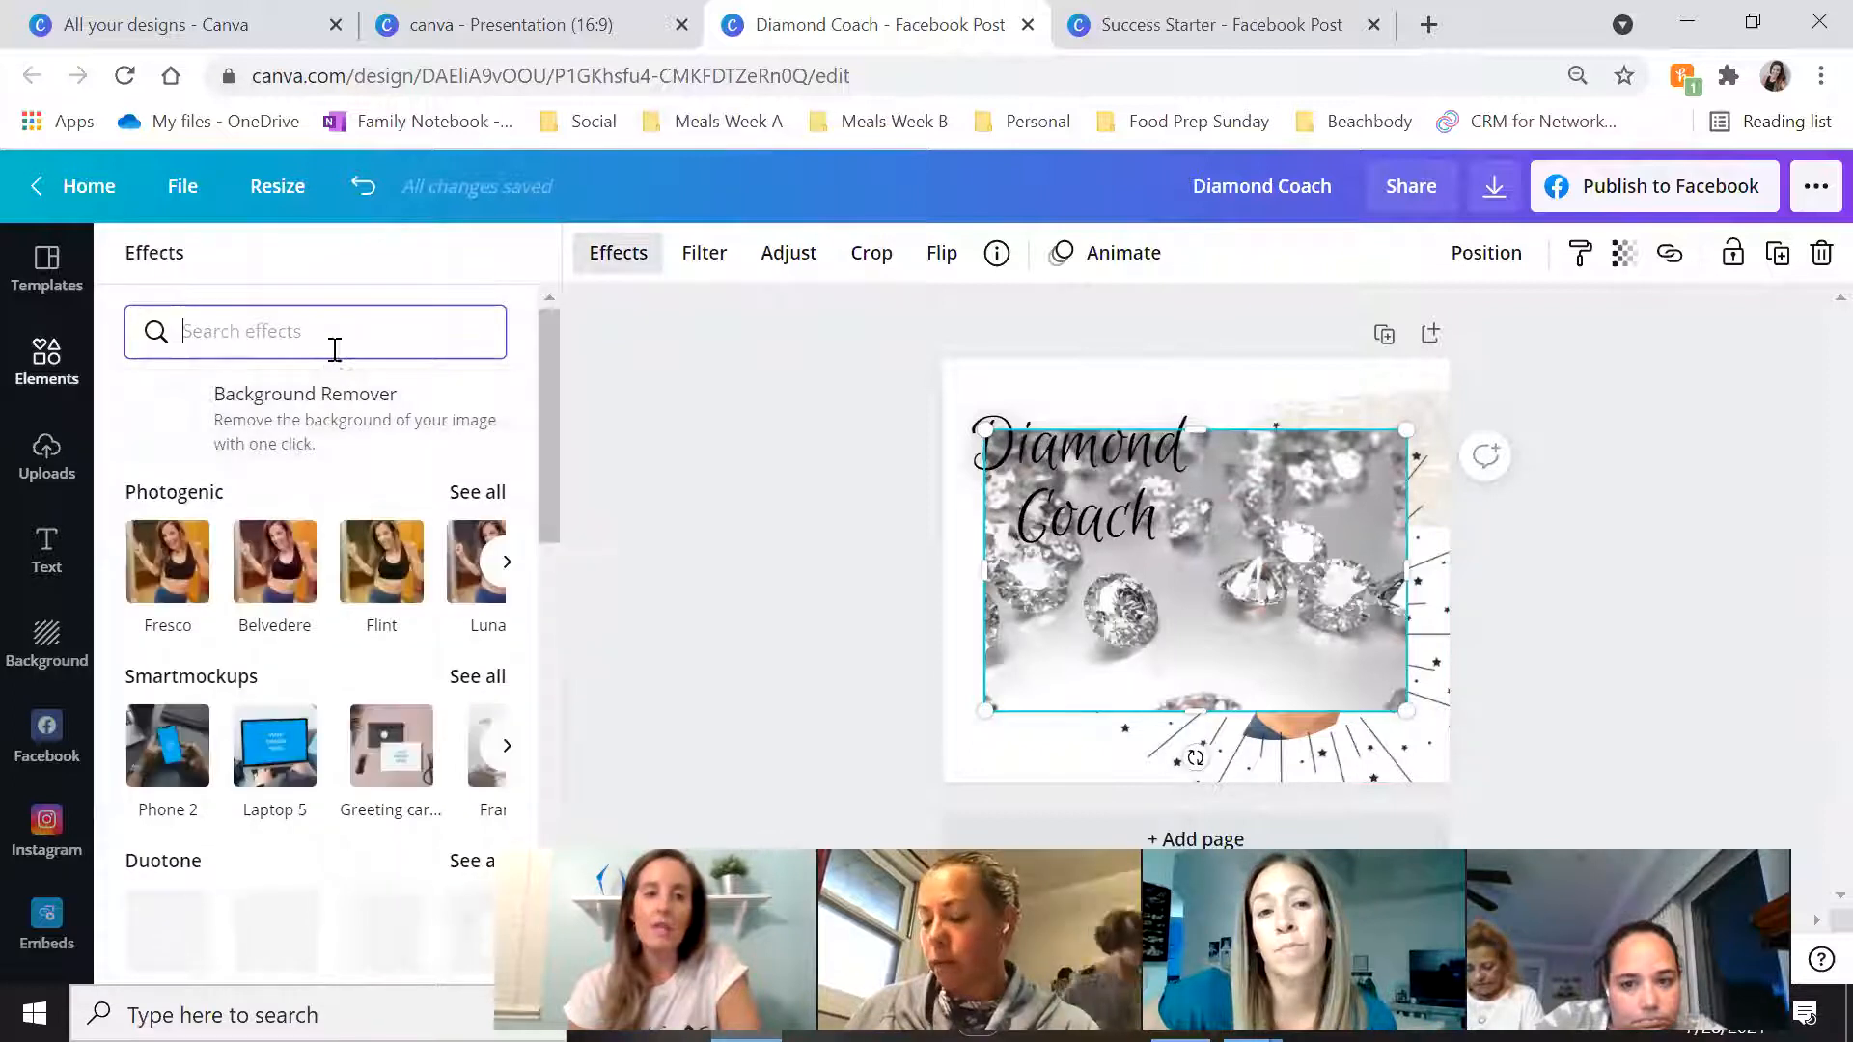
left_click(345, 401)
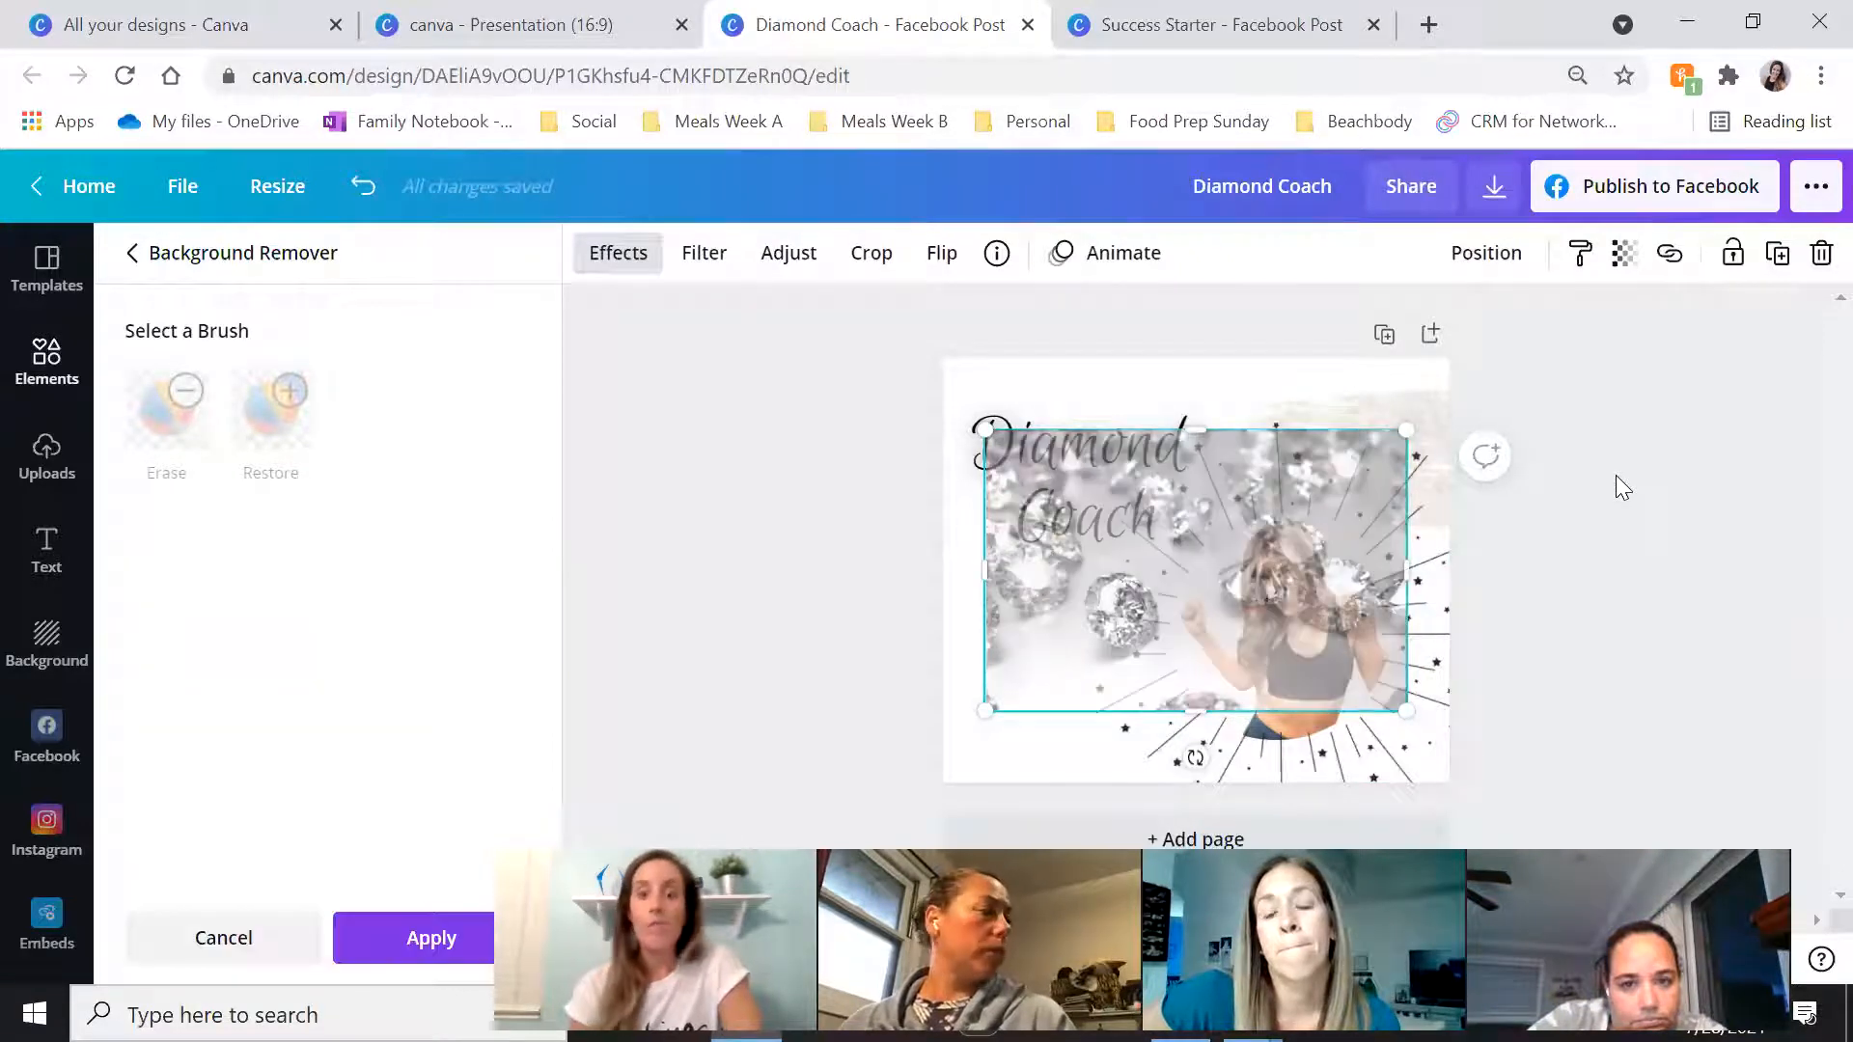
Move the cut-out close-up diamonds toward the page's upper edge and enlarge them across the heading and the area beside it
left_click_drag(1264, 515, 1313, 365)
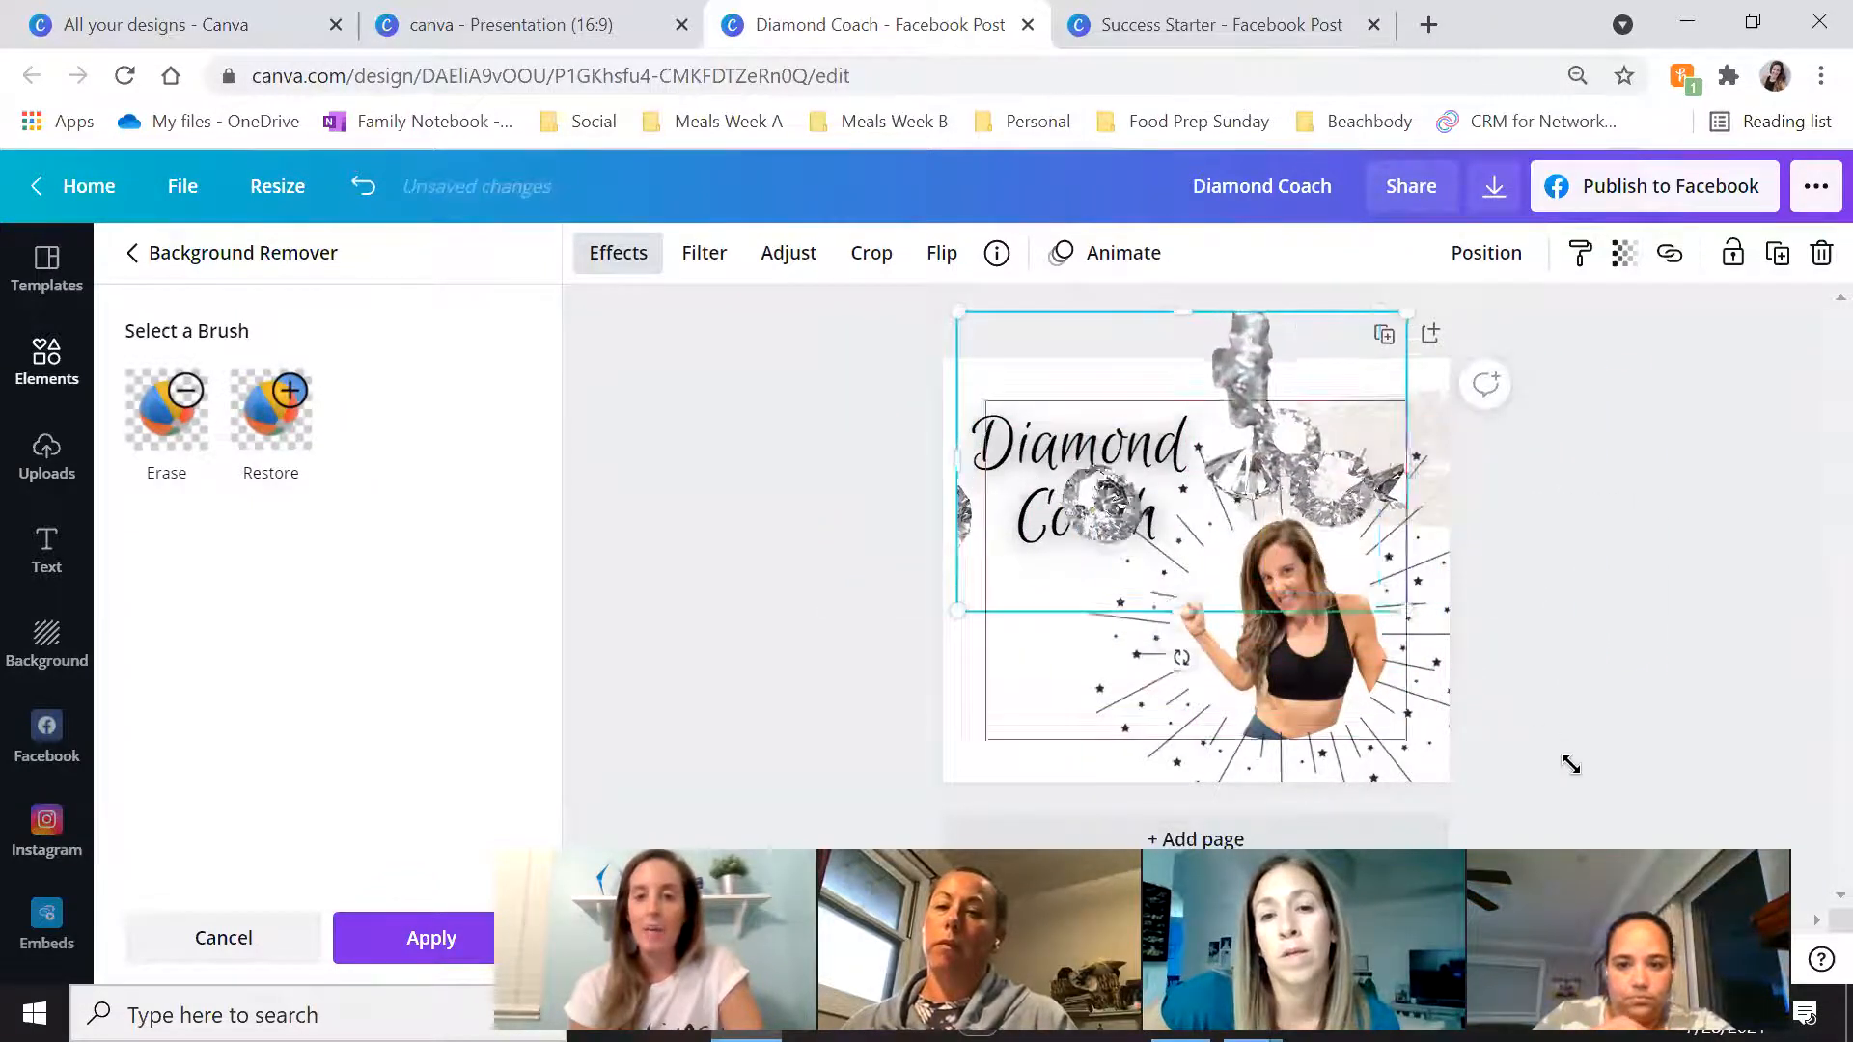
left_click_drag(1406, 611, 1612, 751)
left_click_drag(1394, 448, 1230, 350)
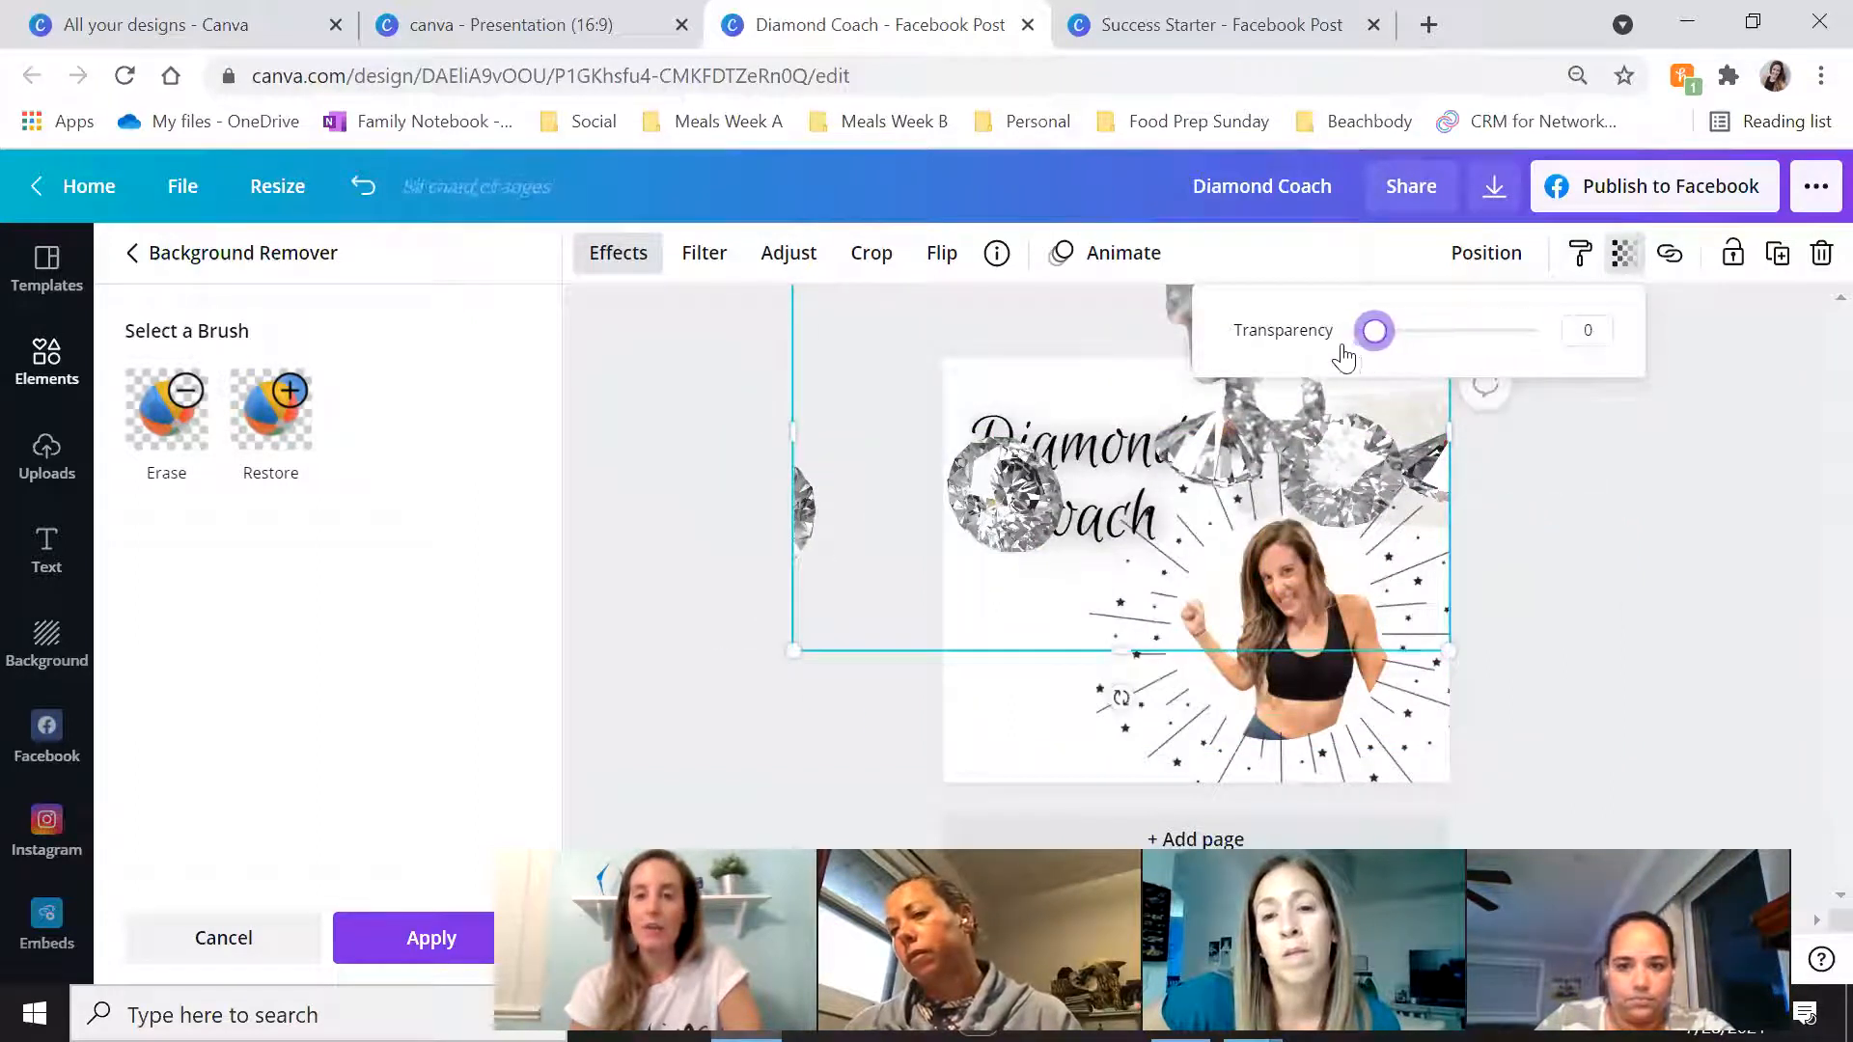
Fade the enlarged diamonds image to a faint tint and delete it from the page
left_click(1598, 677)
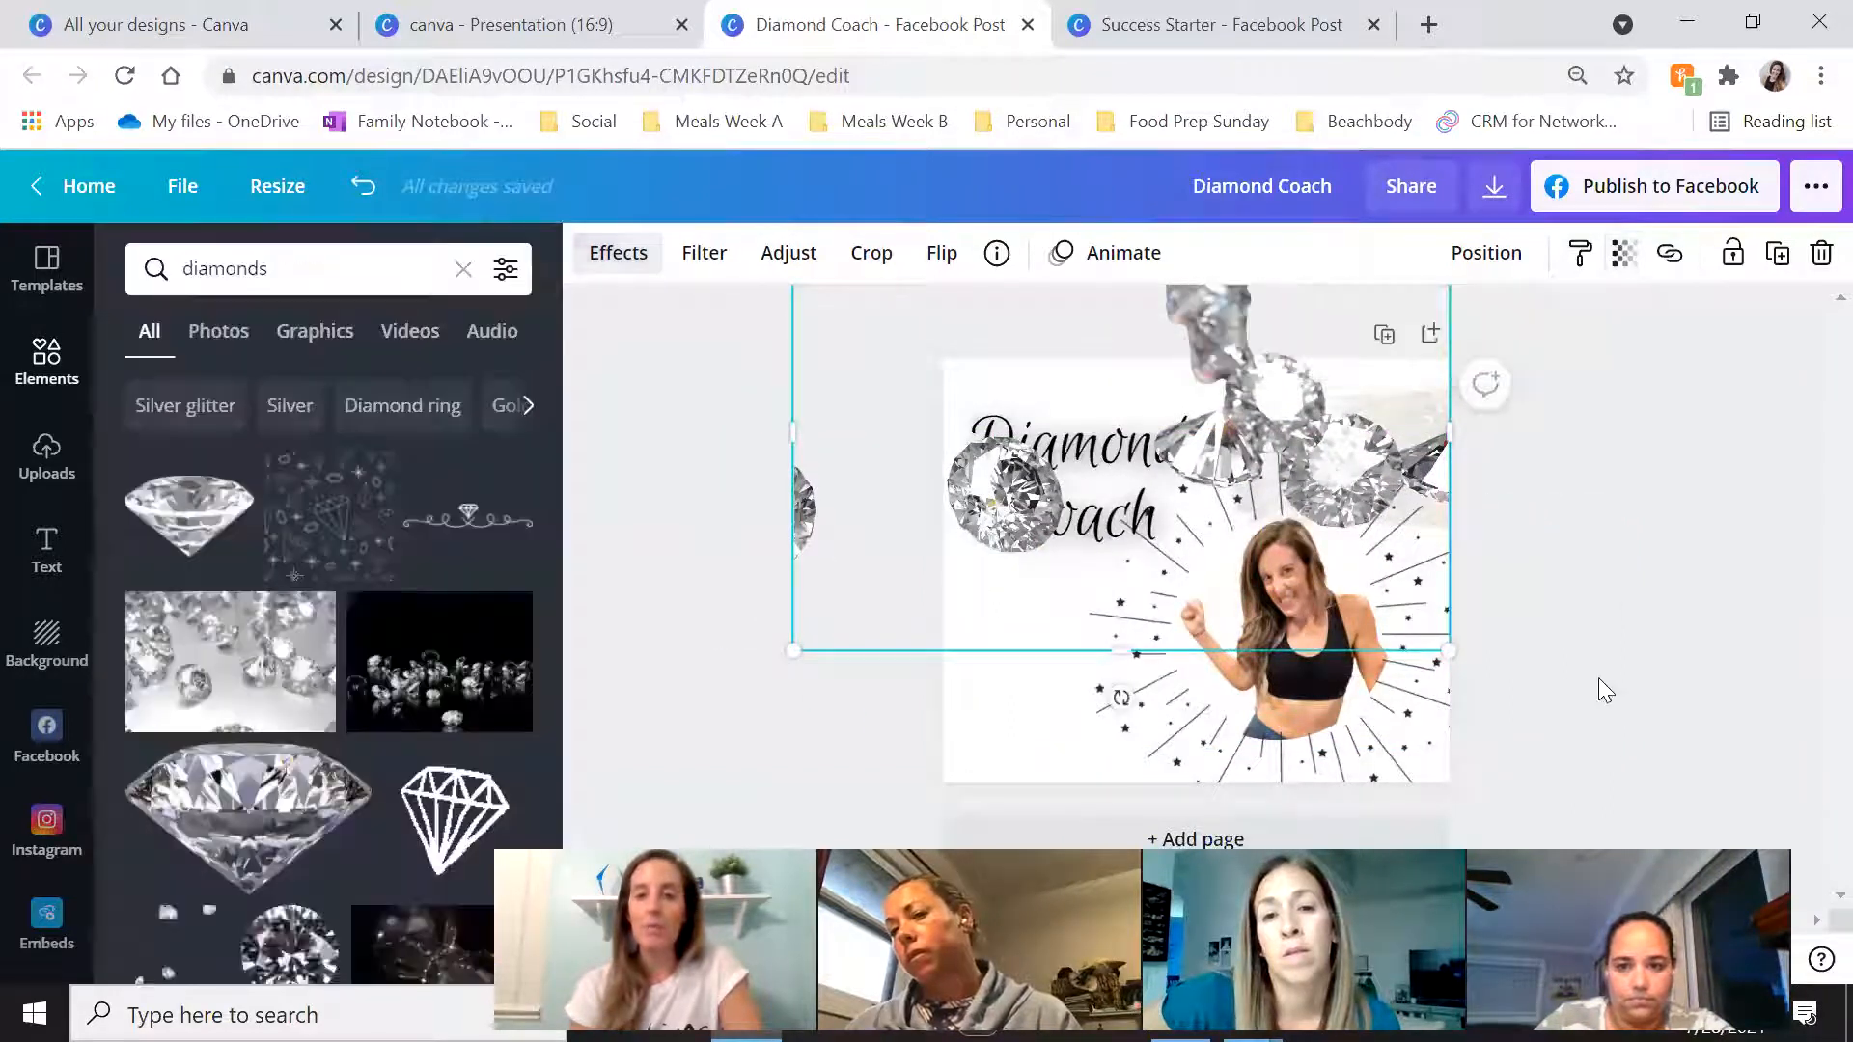
left_click(1696, 537)
left_click(1416, 434)
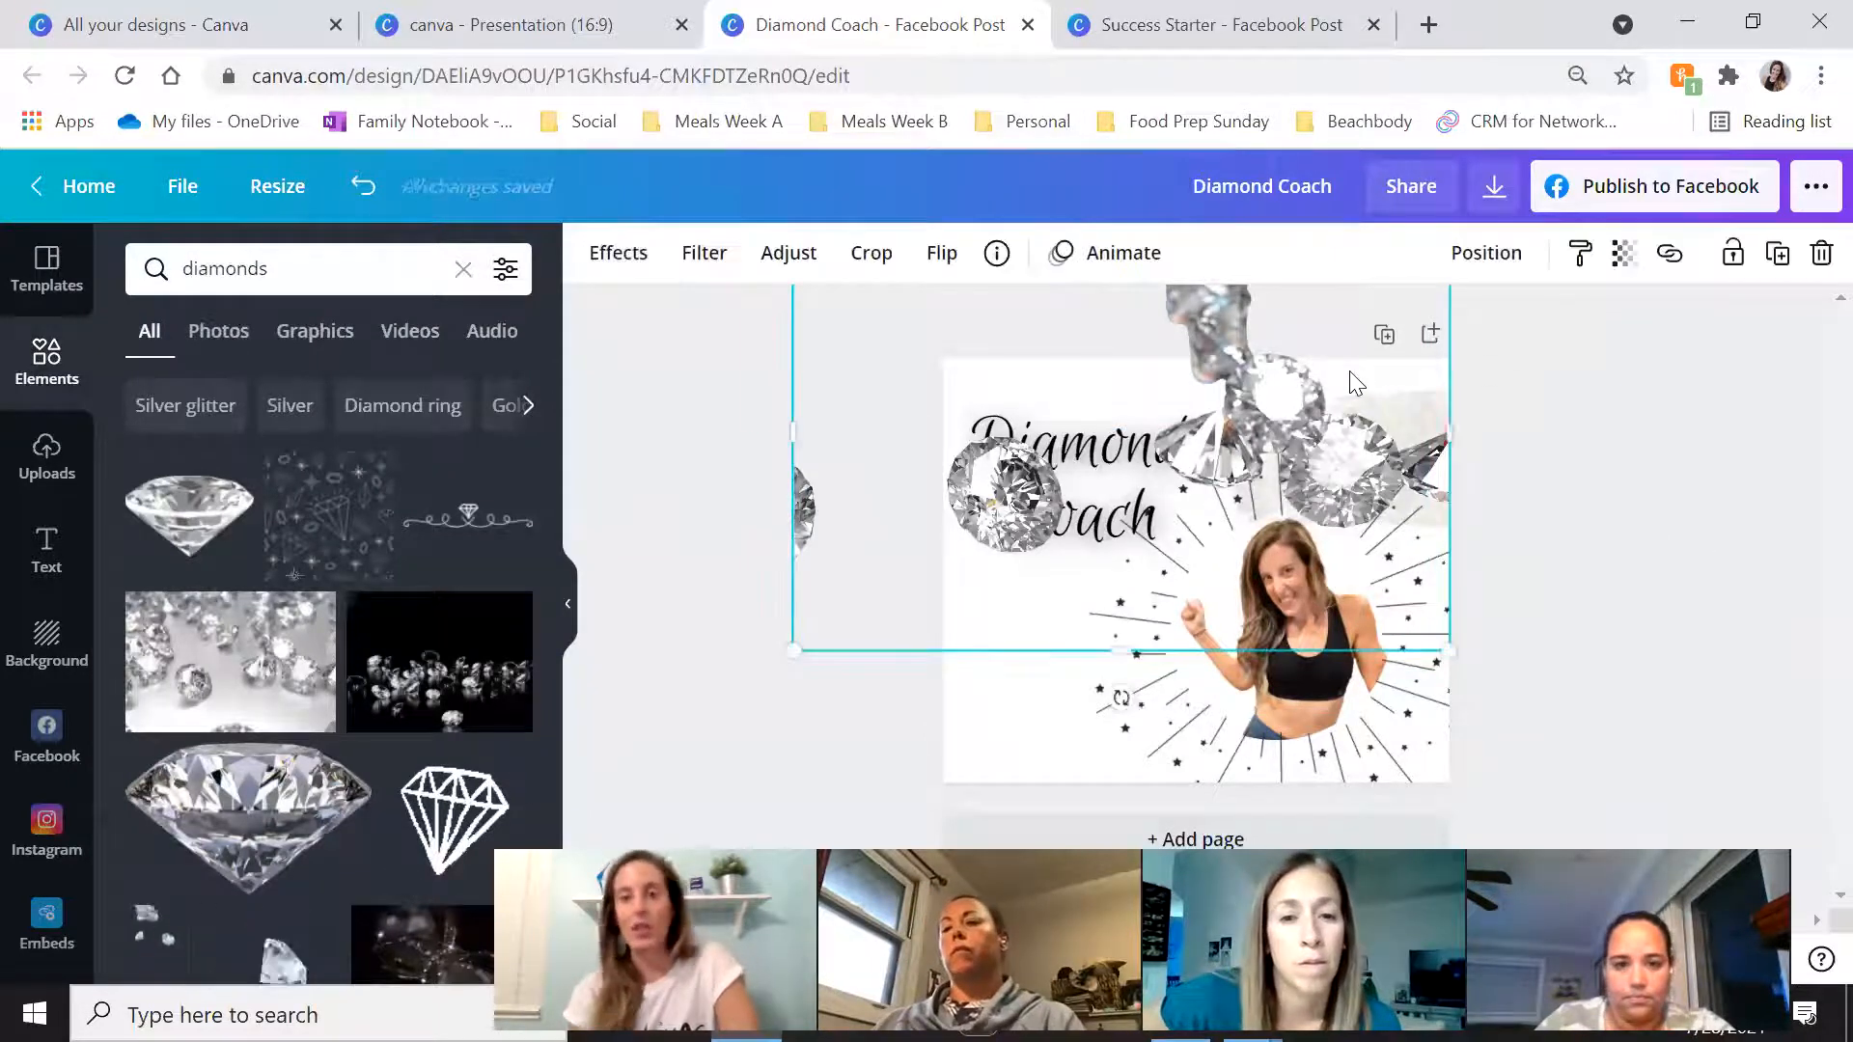
left_click(1622, 256)
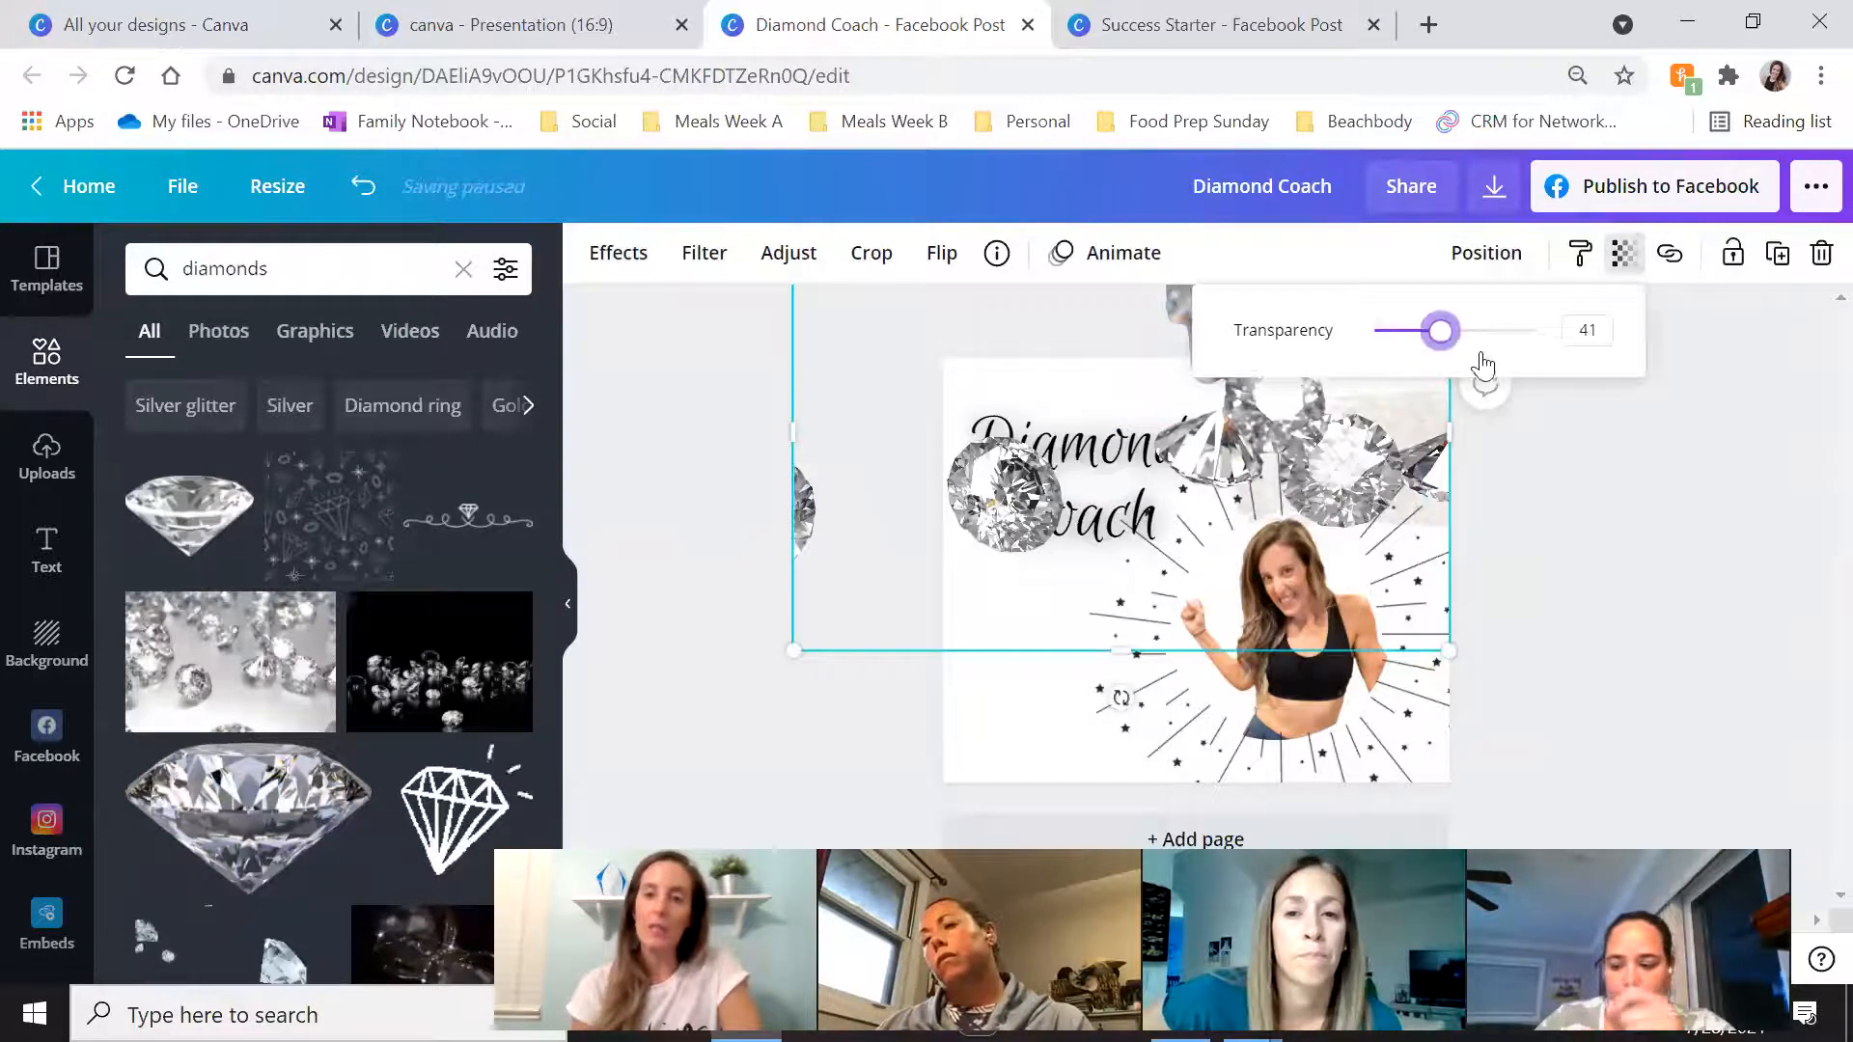
left_click_drag(1503, 362, 1389, 331)
left_click(1506, 519)
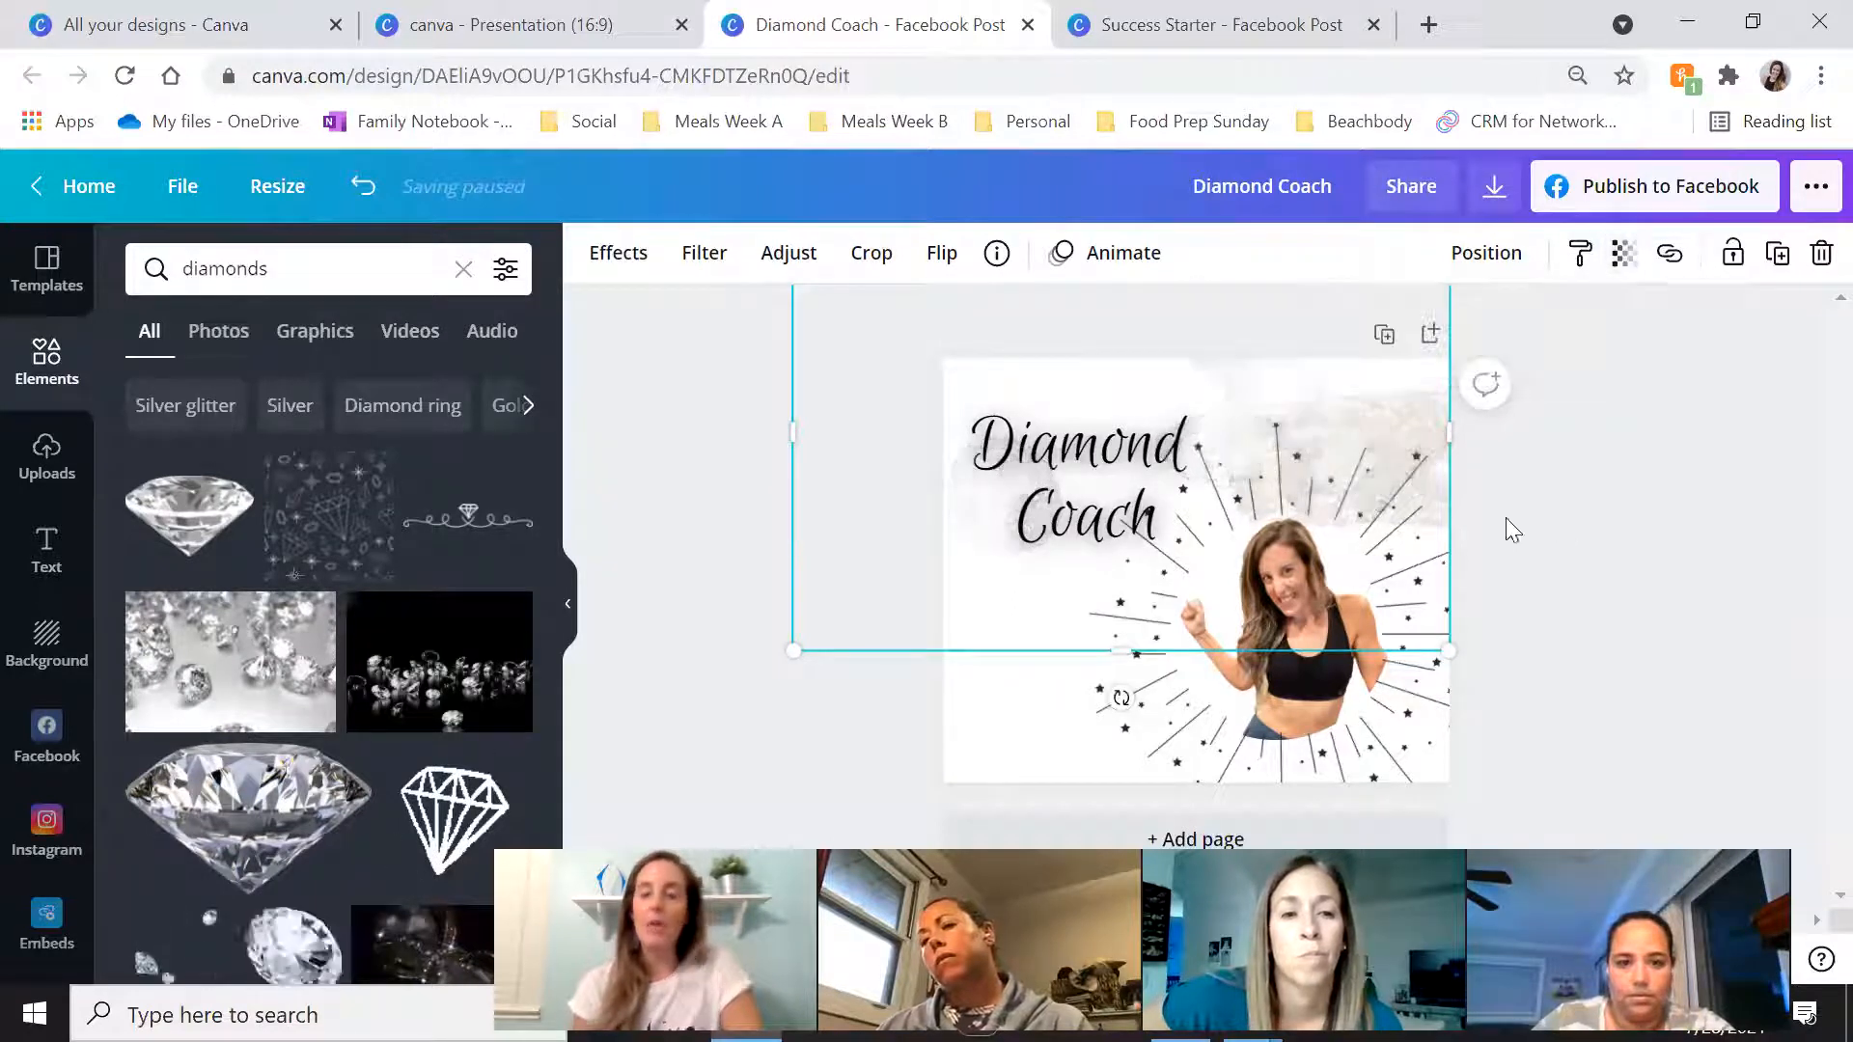
left_click(981, 379)
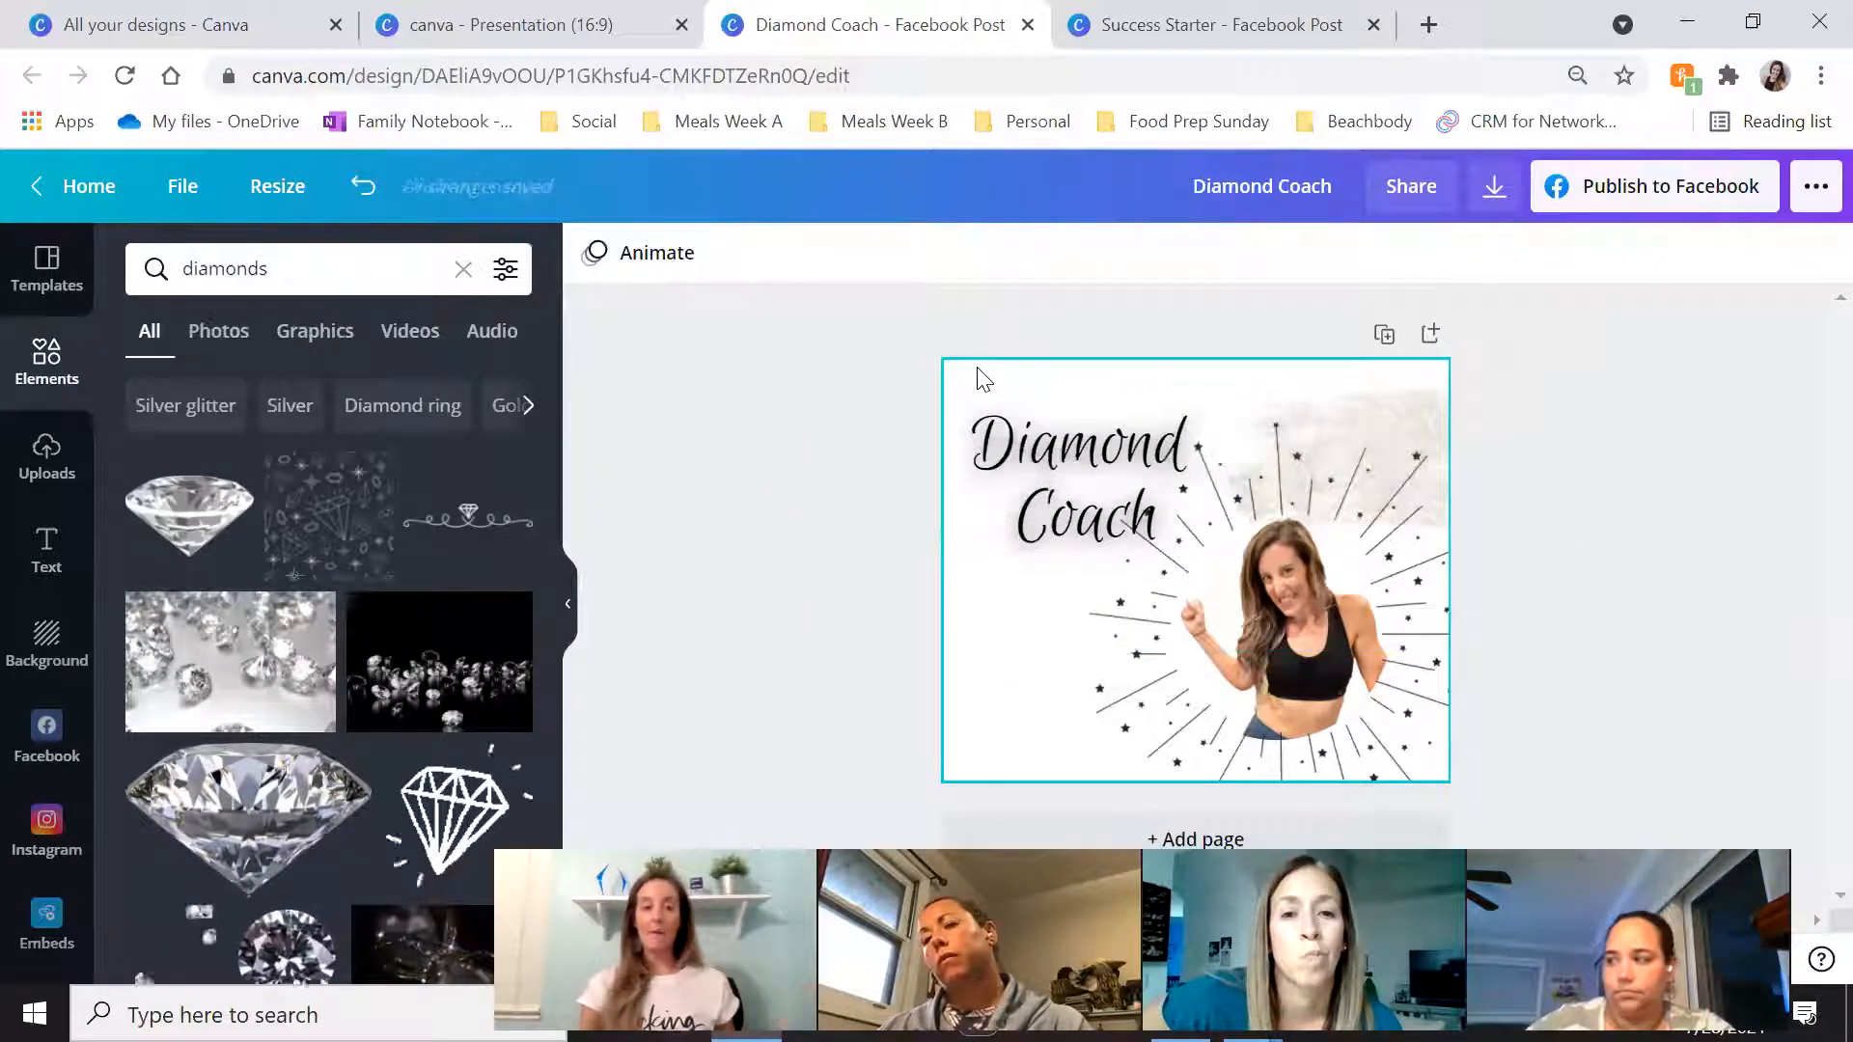
Find the photo of small scattered diamonds on white among the results, add it to the page, and remove its background
scroll(297, 719, "down", 5)
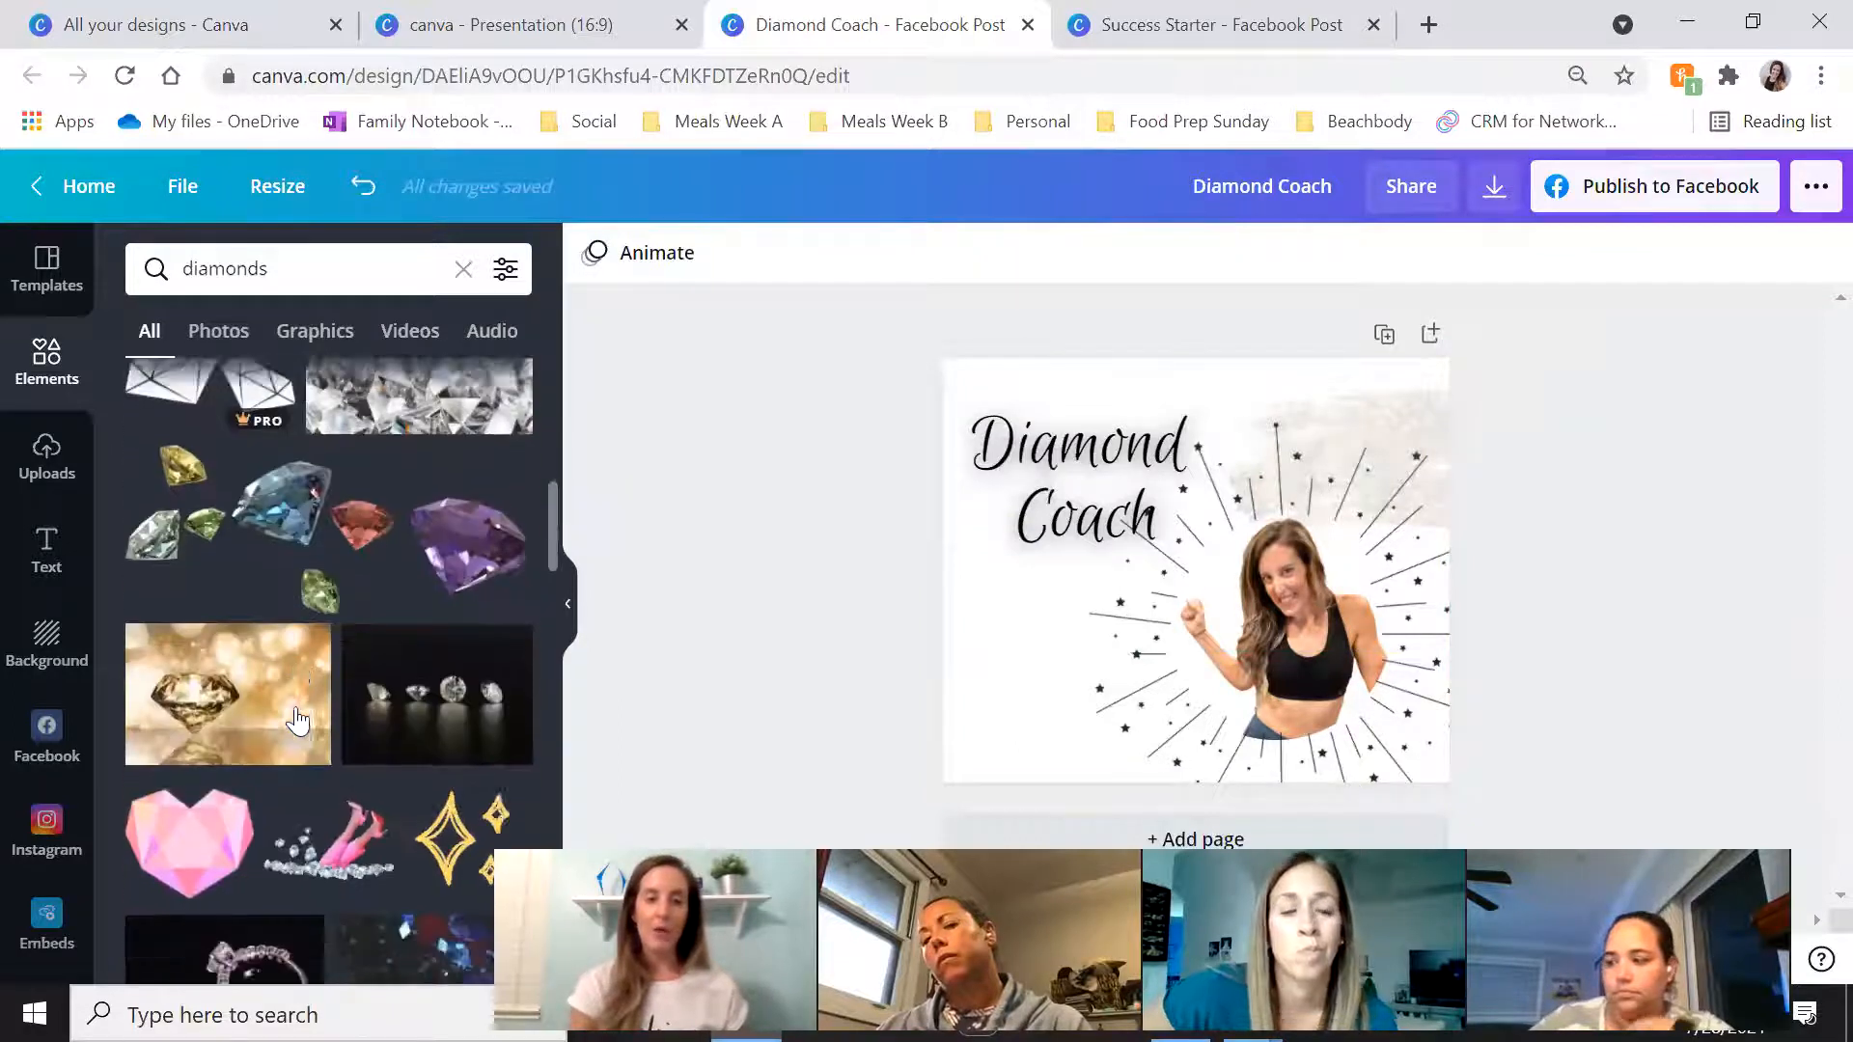
scroll(297, 718, "down", 5)
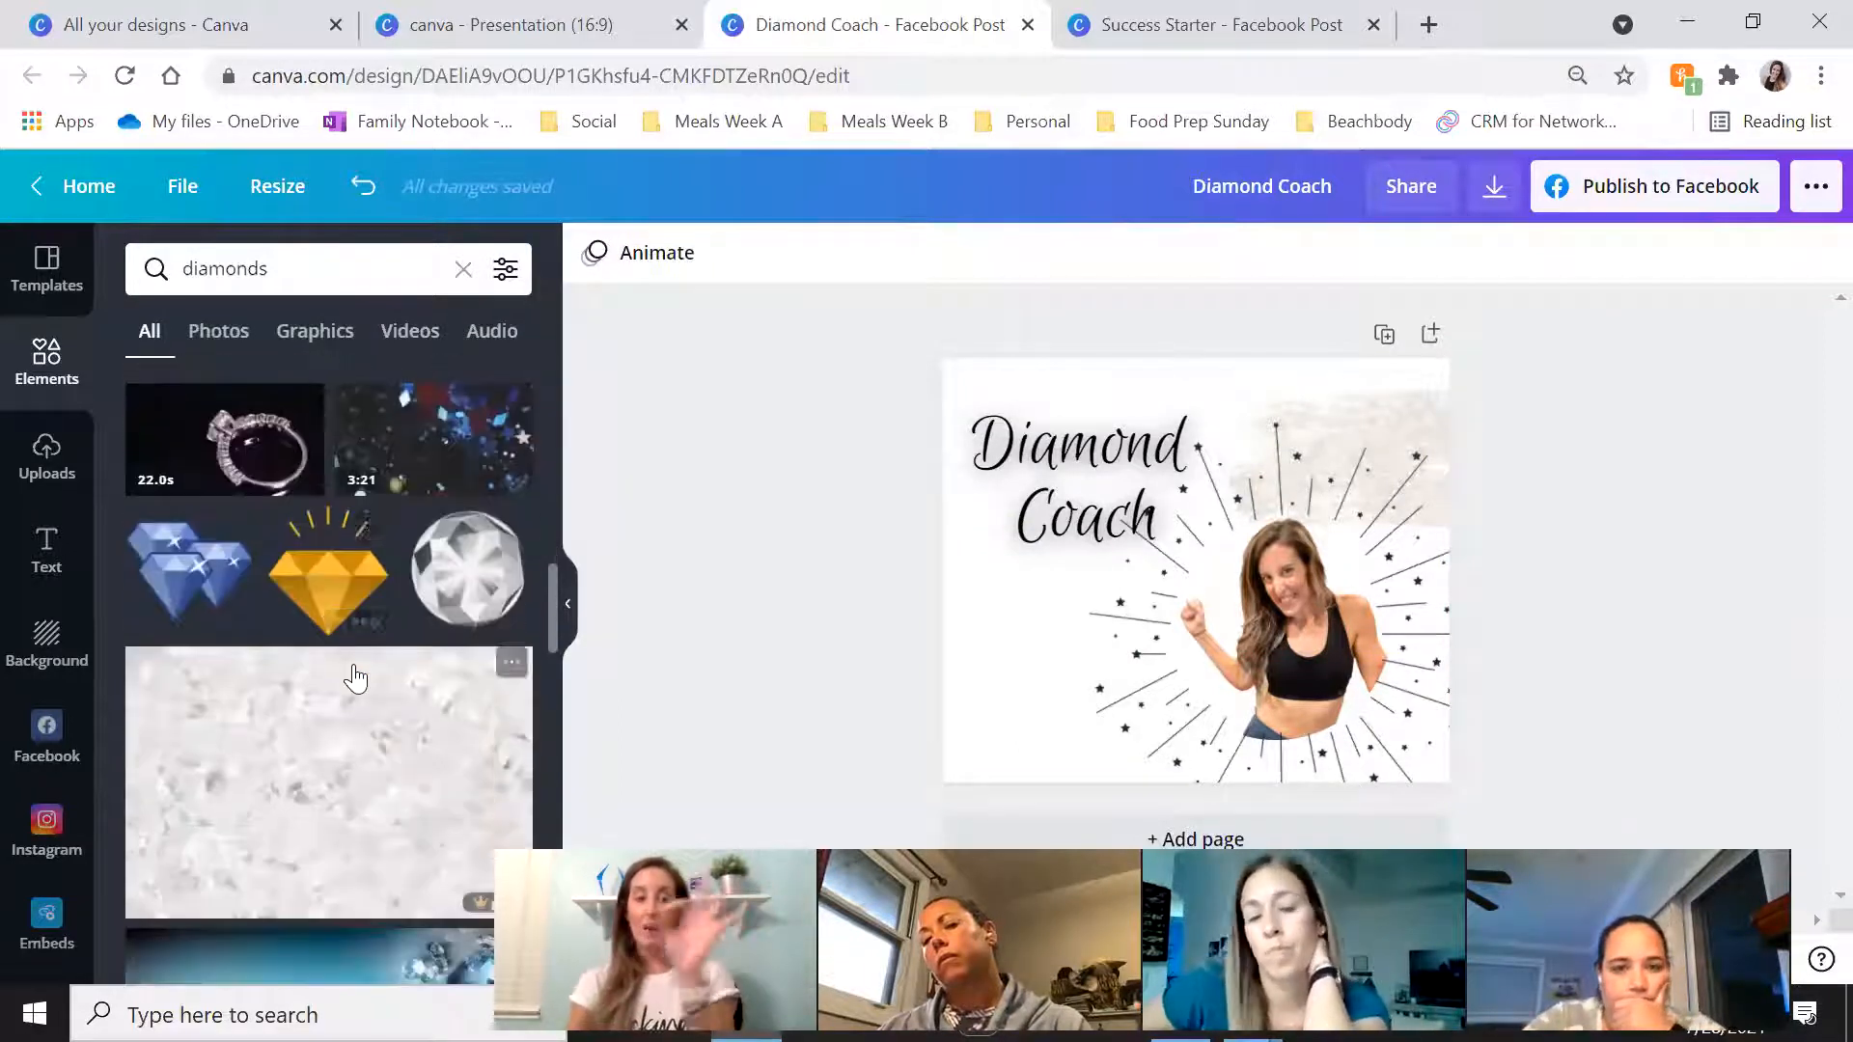
scroll(355, 678, "down", 8)
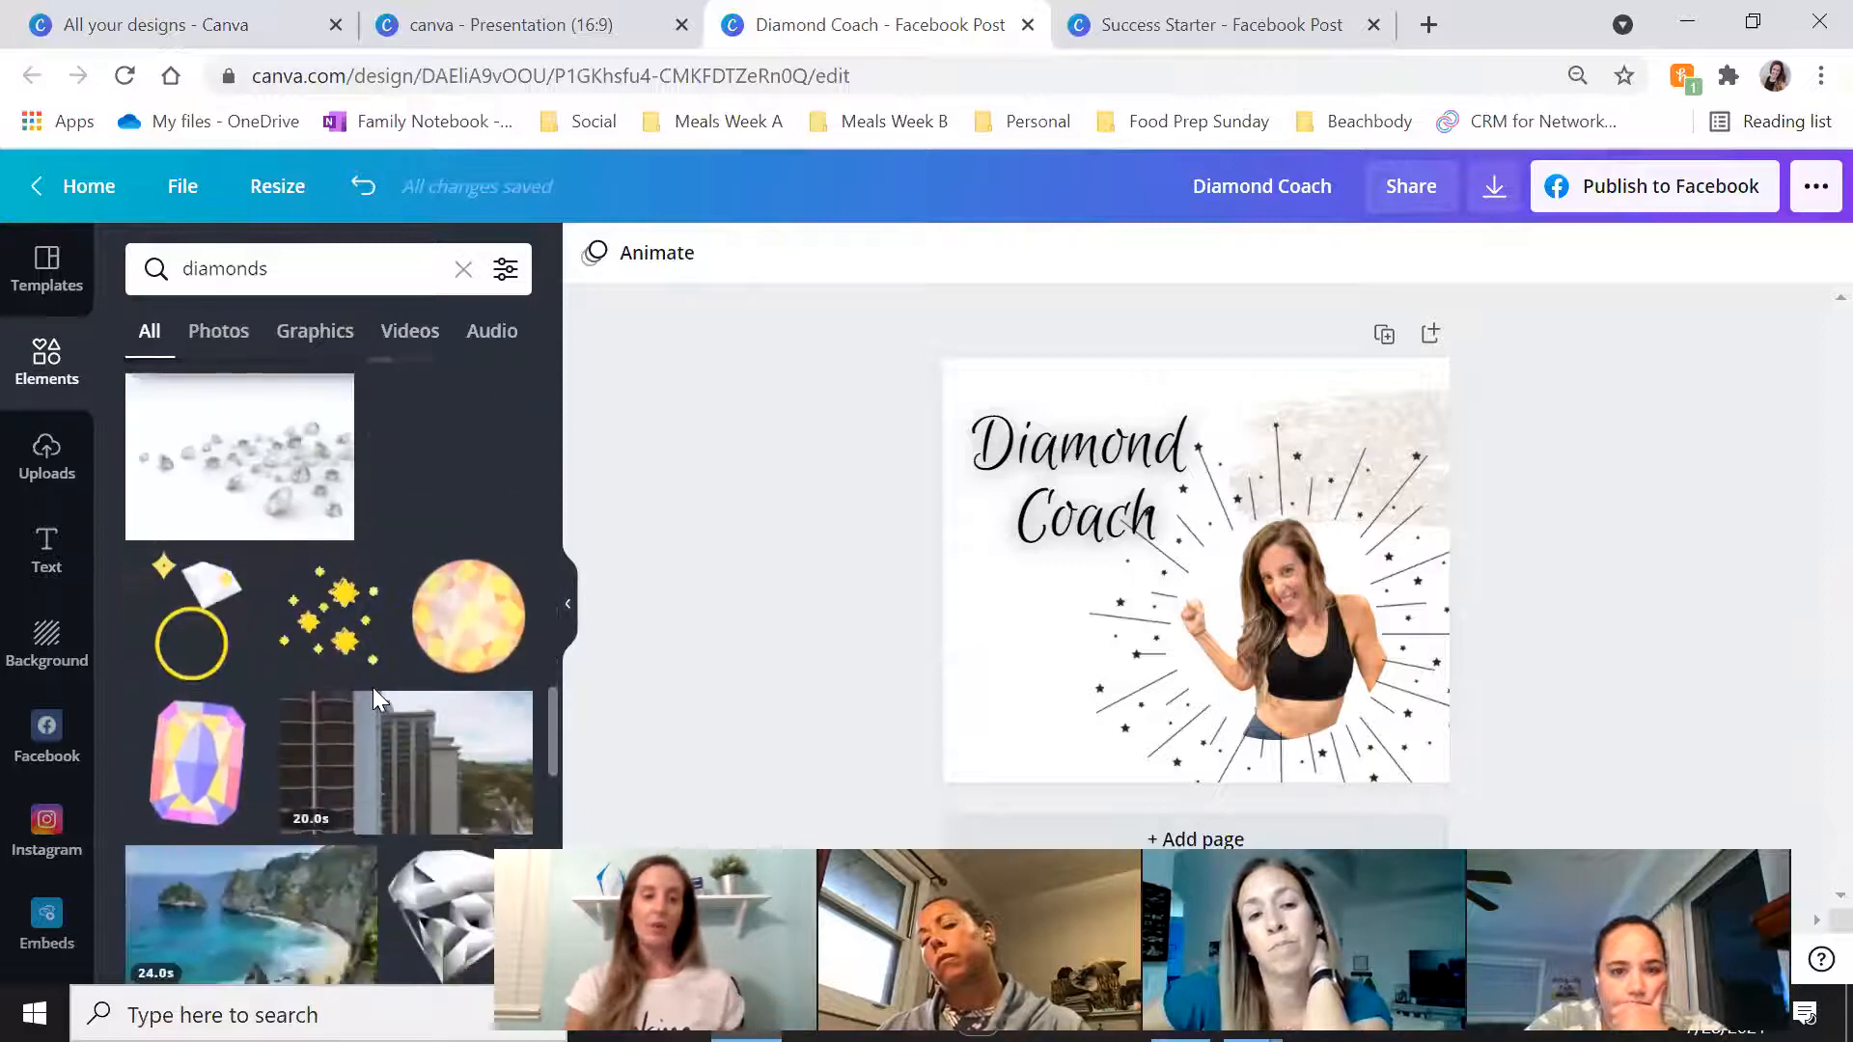
left_click(280, 464)
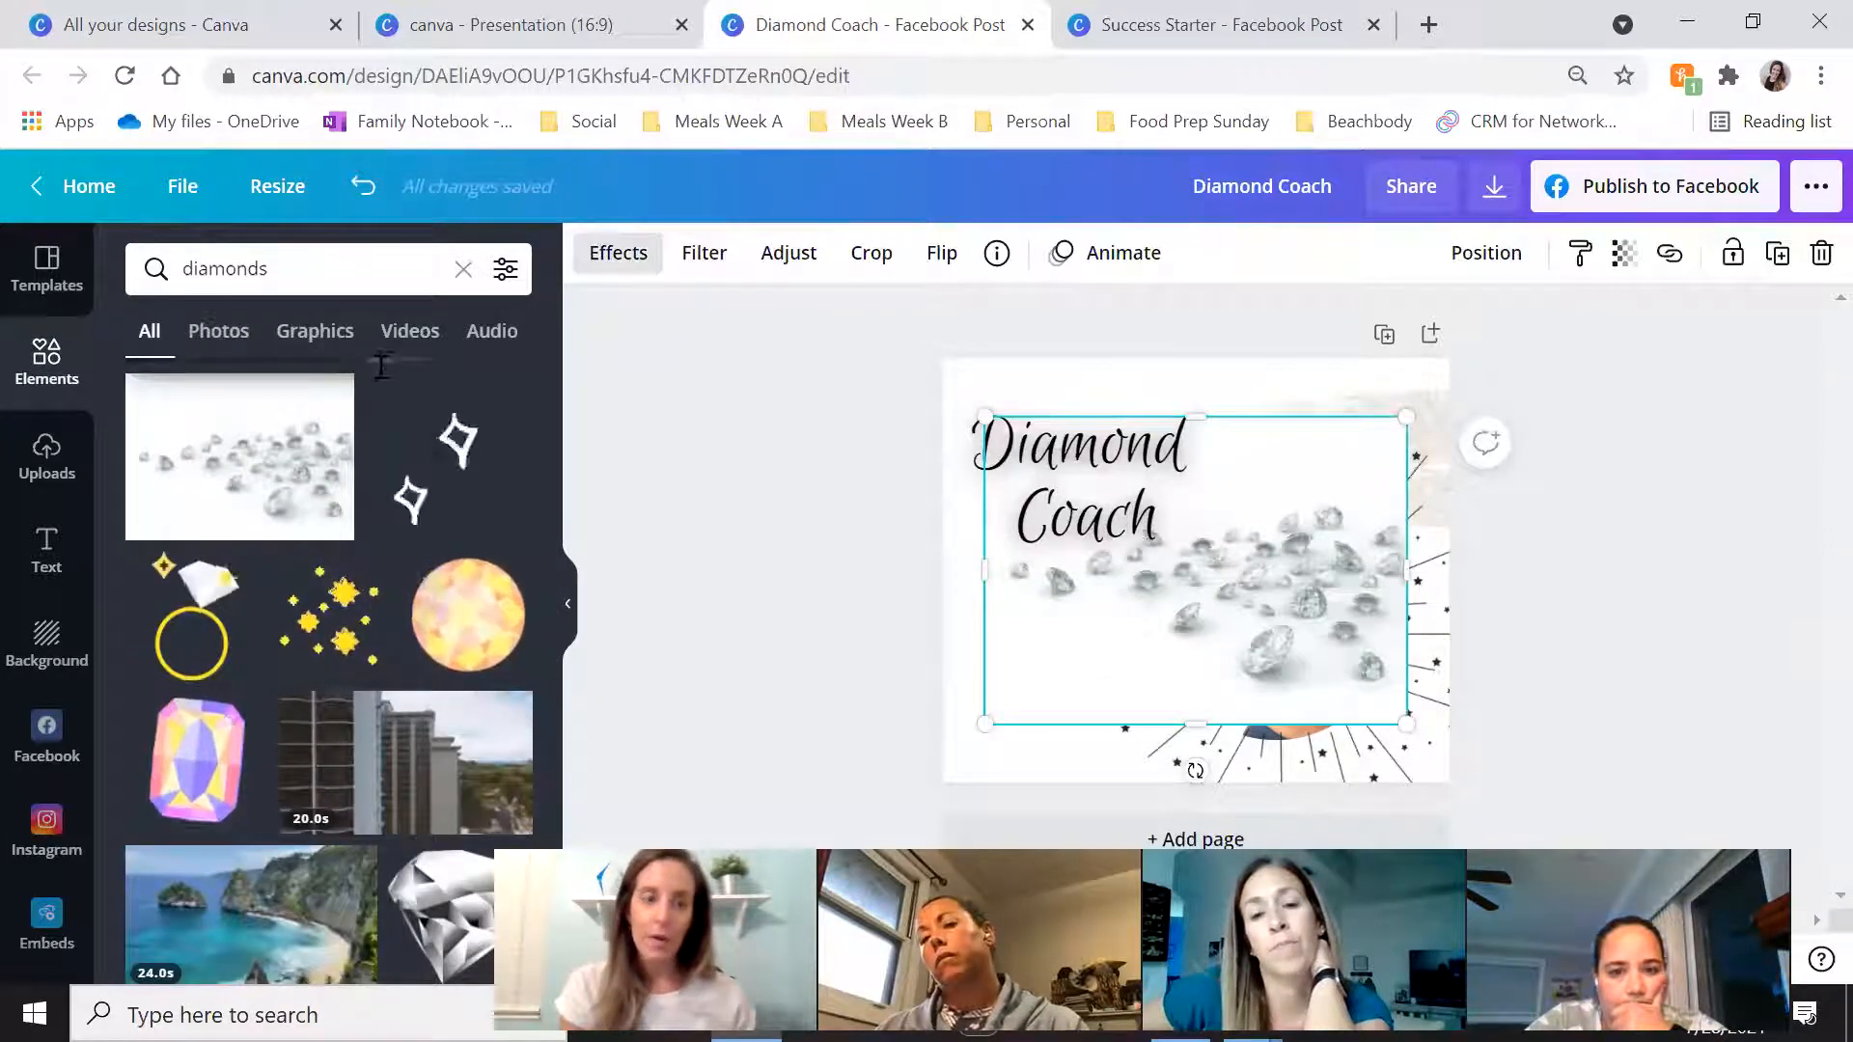
left_click(360, 409)
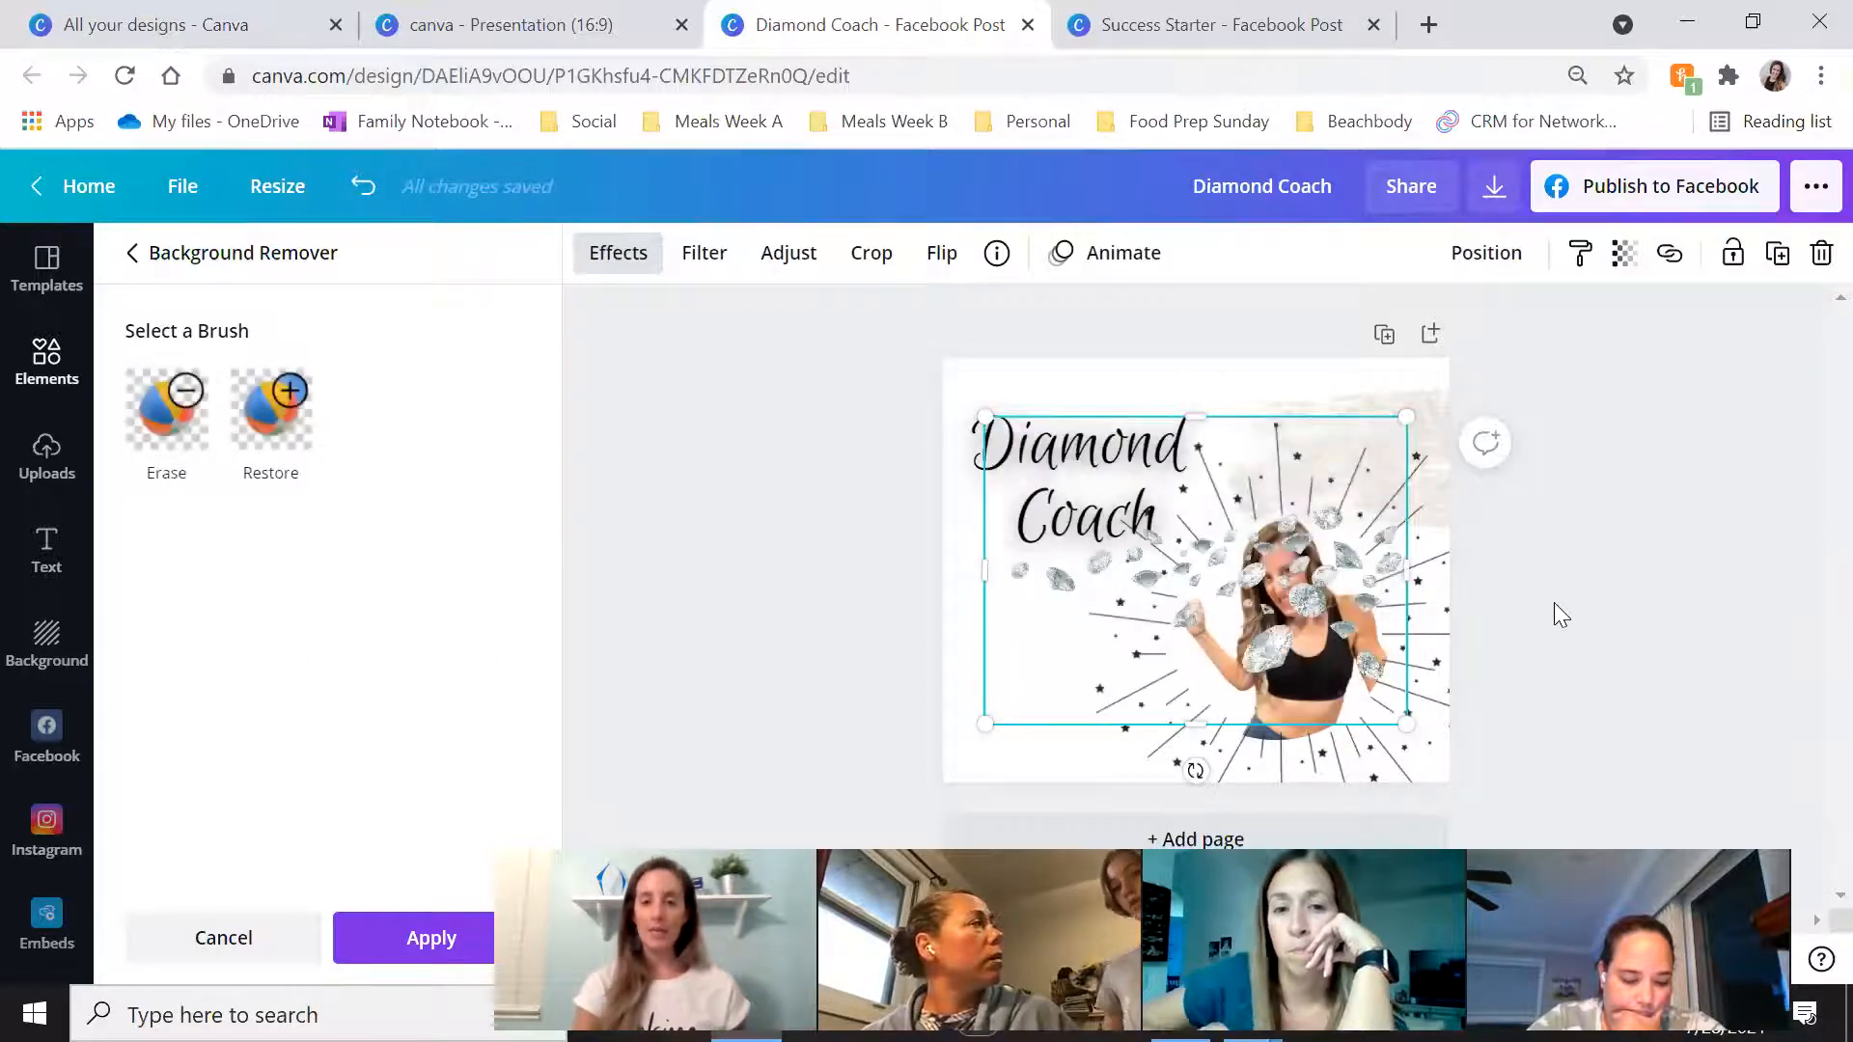
Move the cut-out diamonds to the page's upper edge above the heading and delete the faded glitter
left_click_drag(1289, 569, 1220, 401)
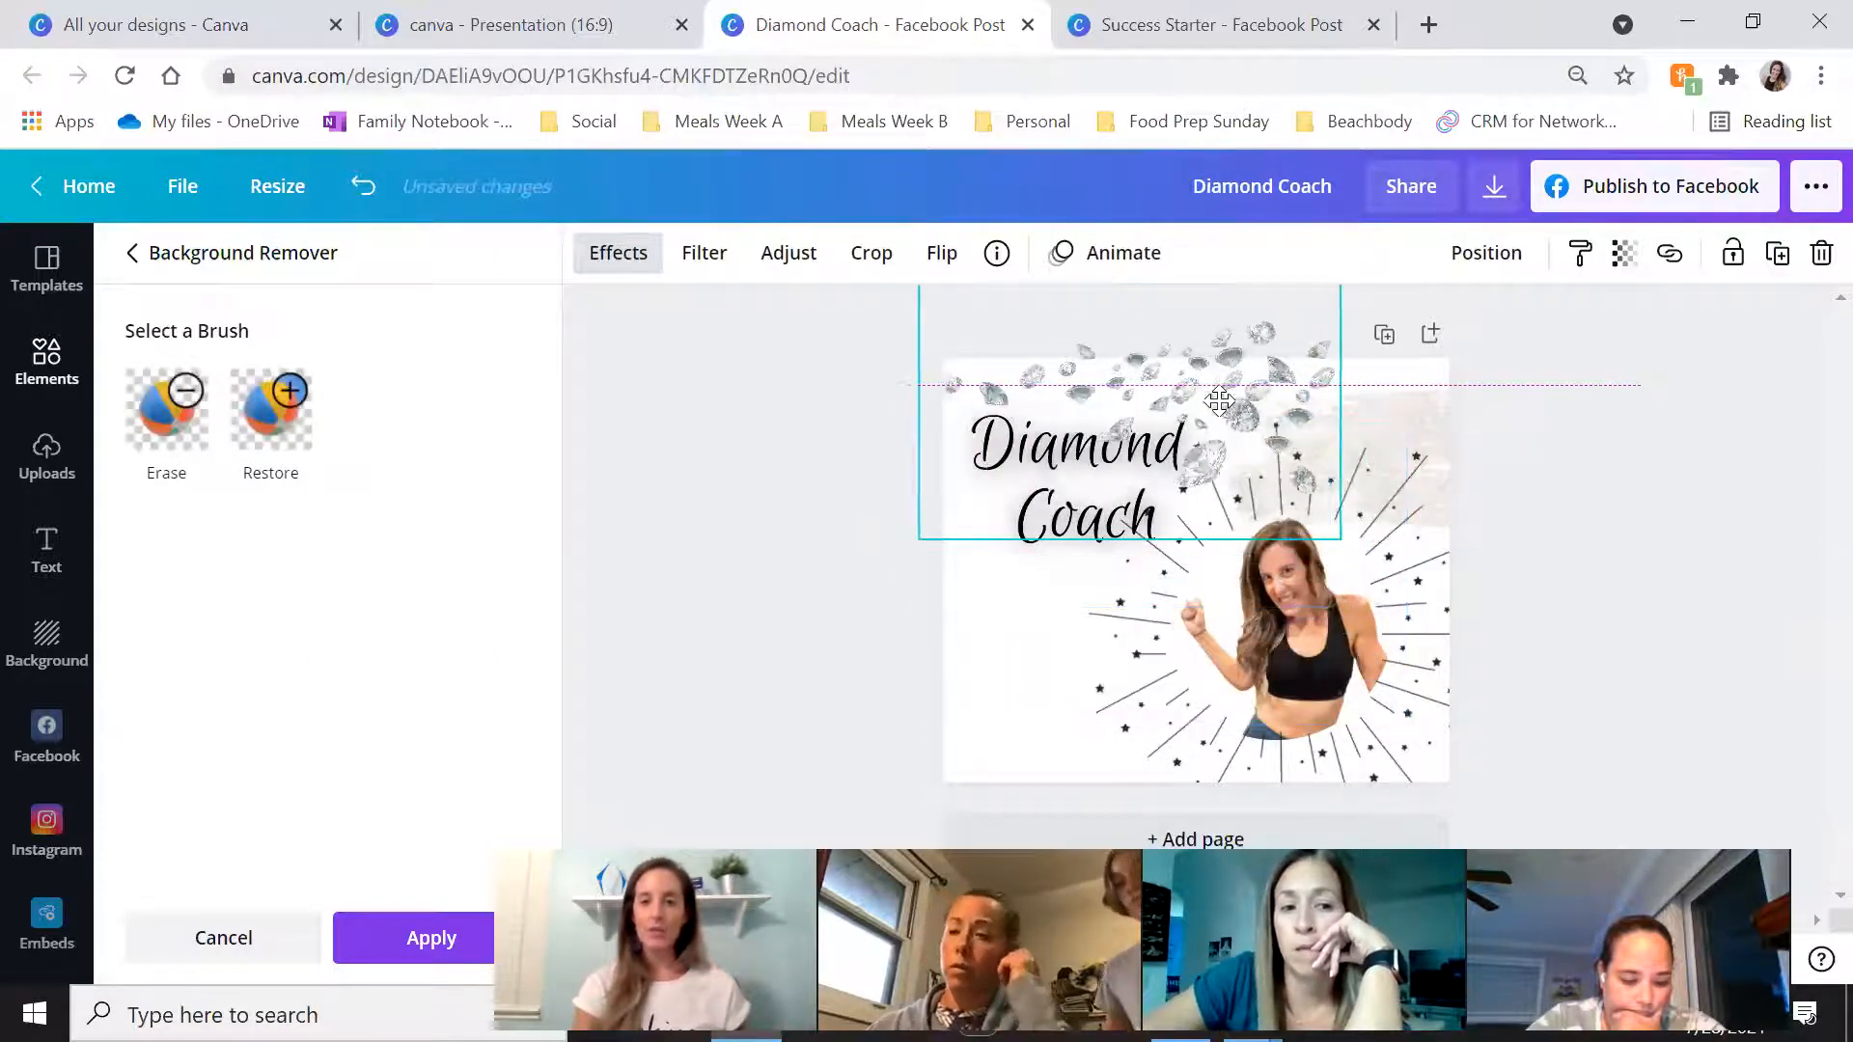
left_click(1407, 440)
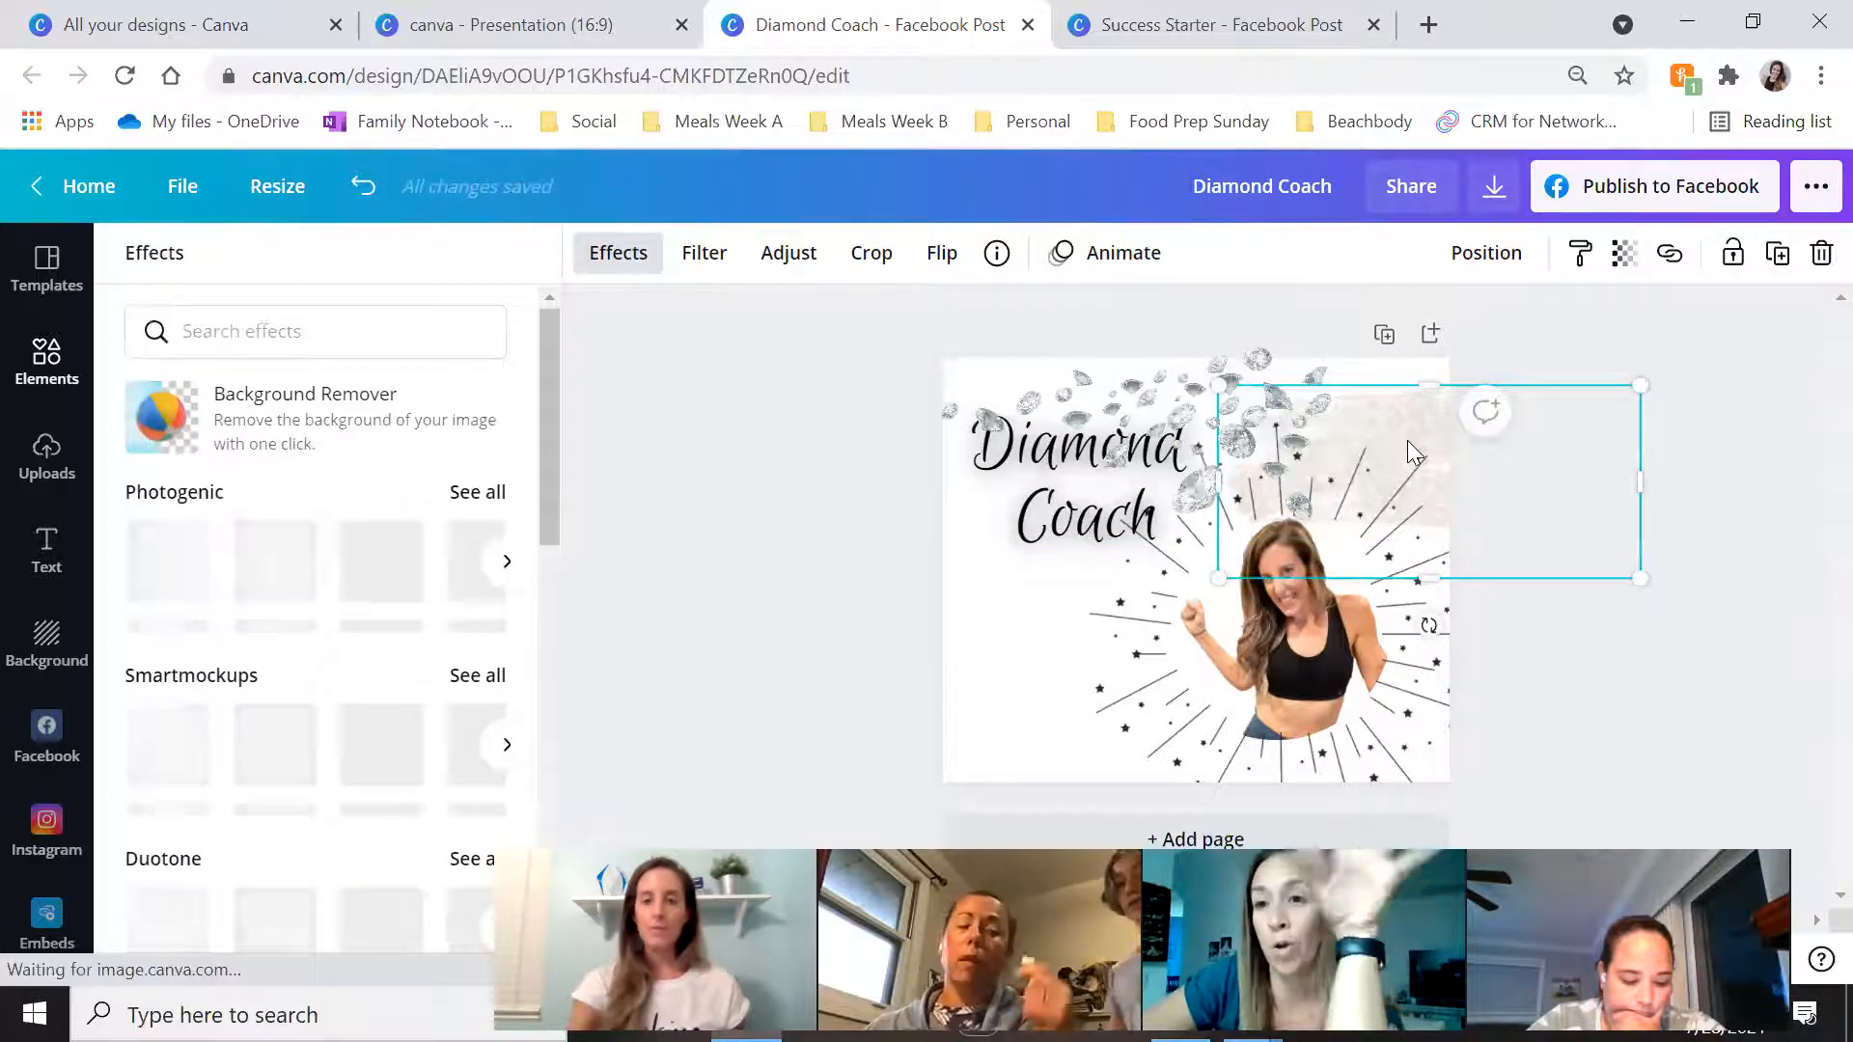
left_click_drag(1220, 378, 1276, 311)
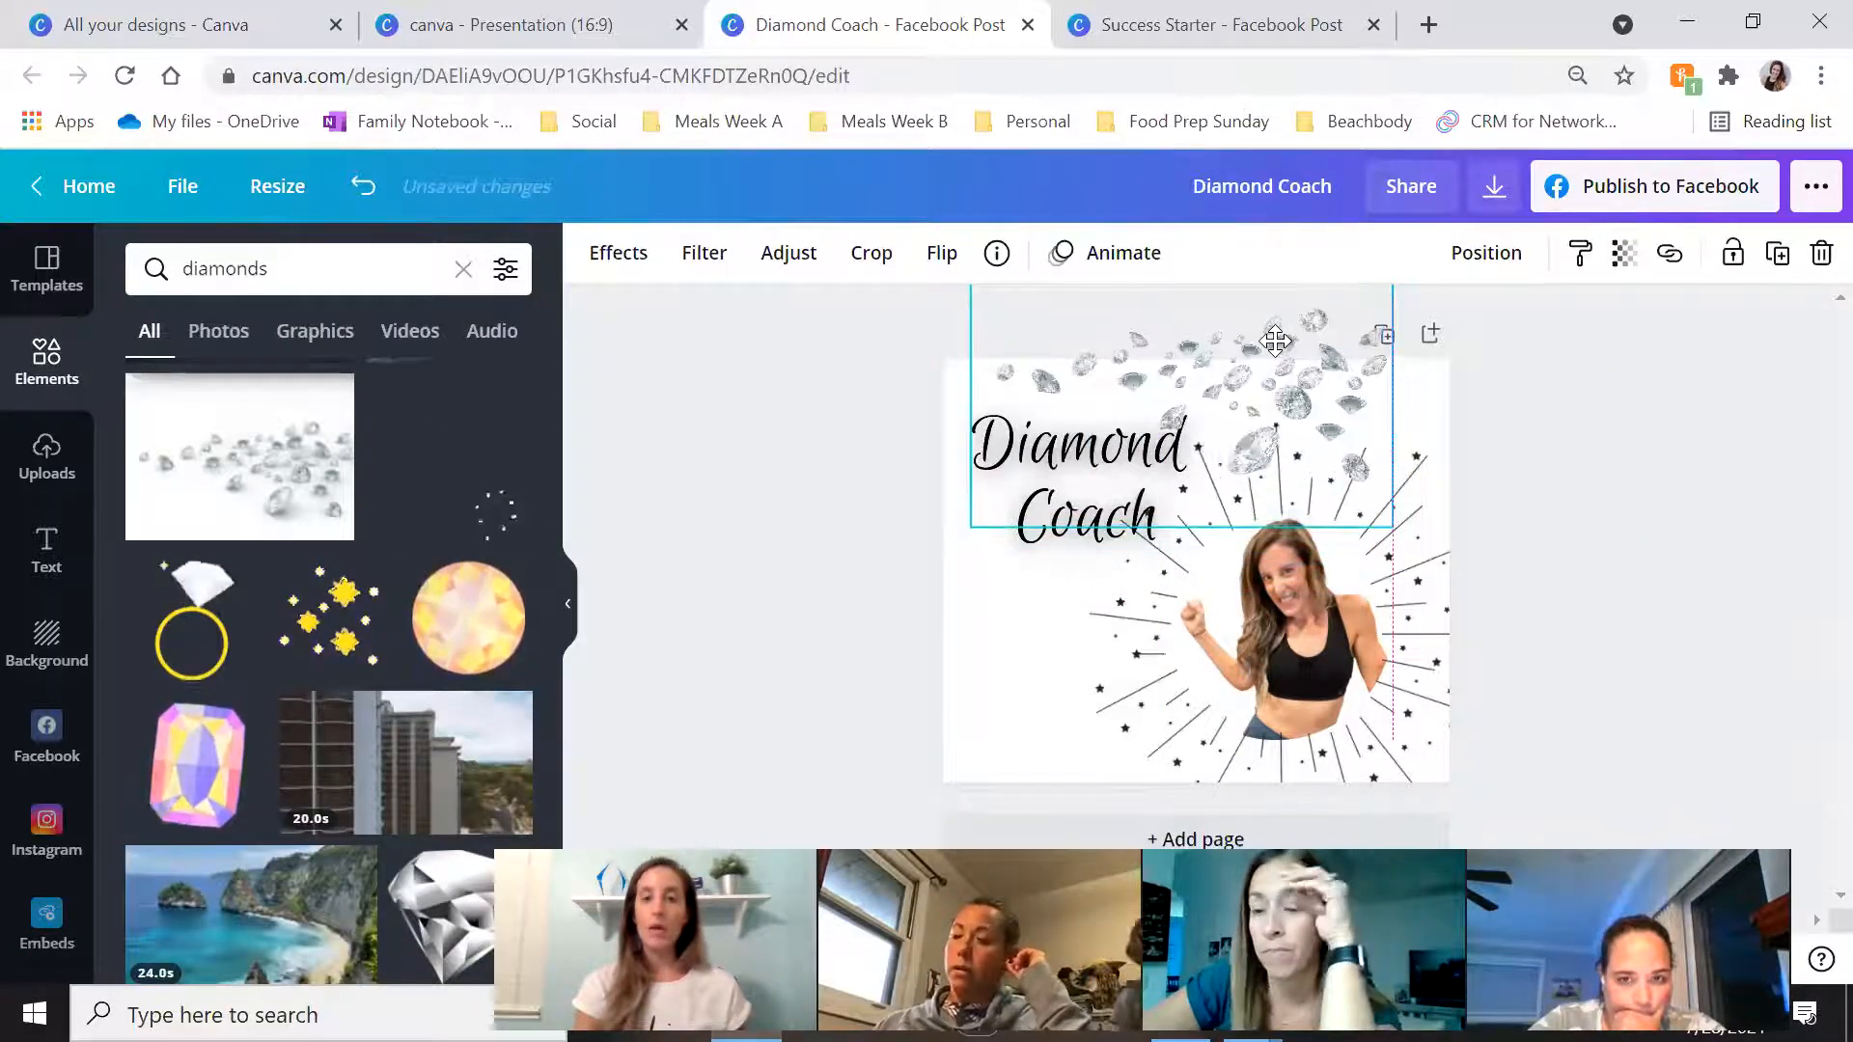
left_click(1607, 474)
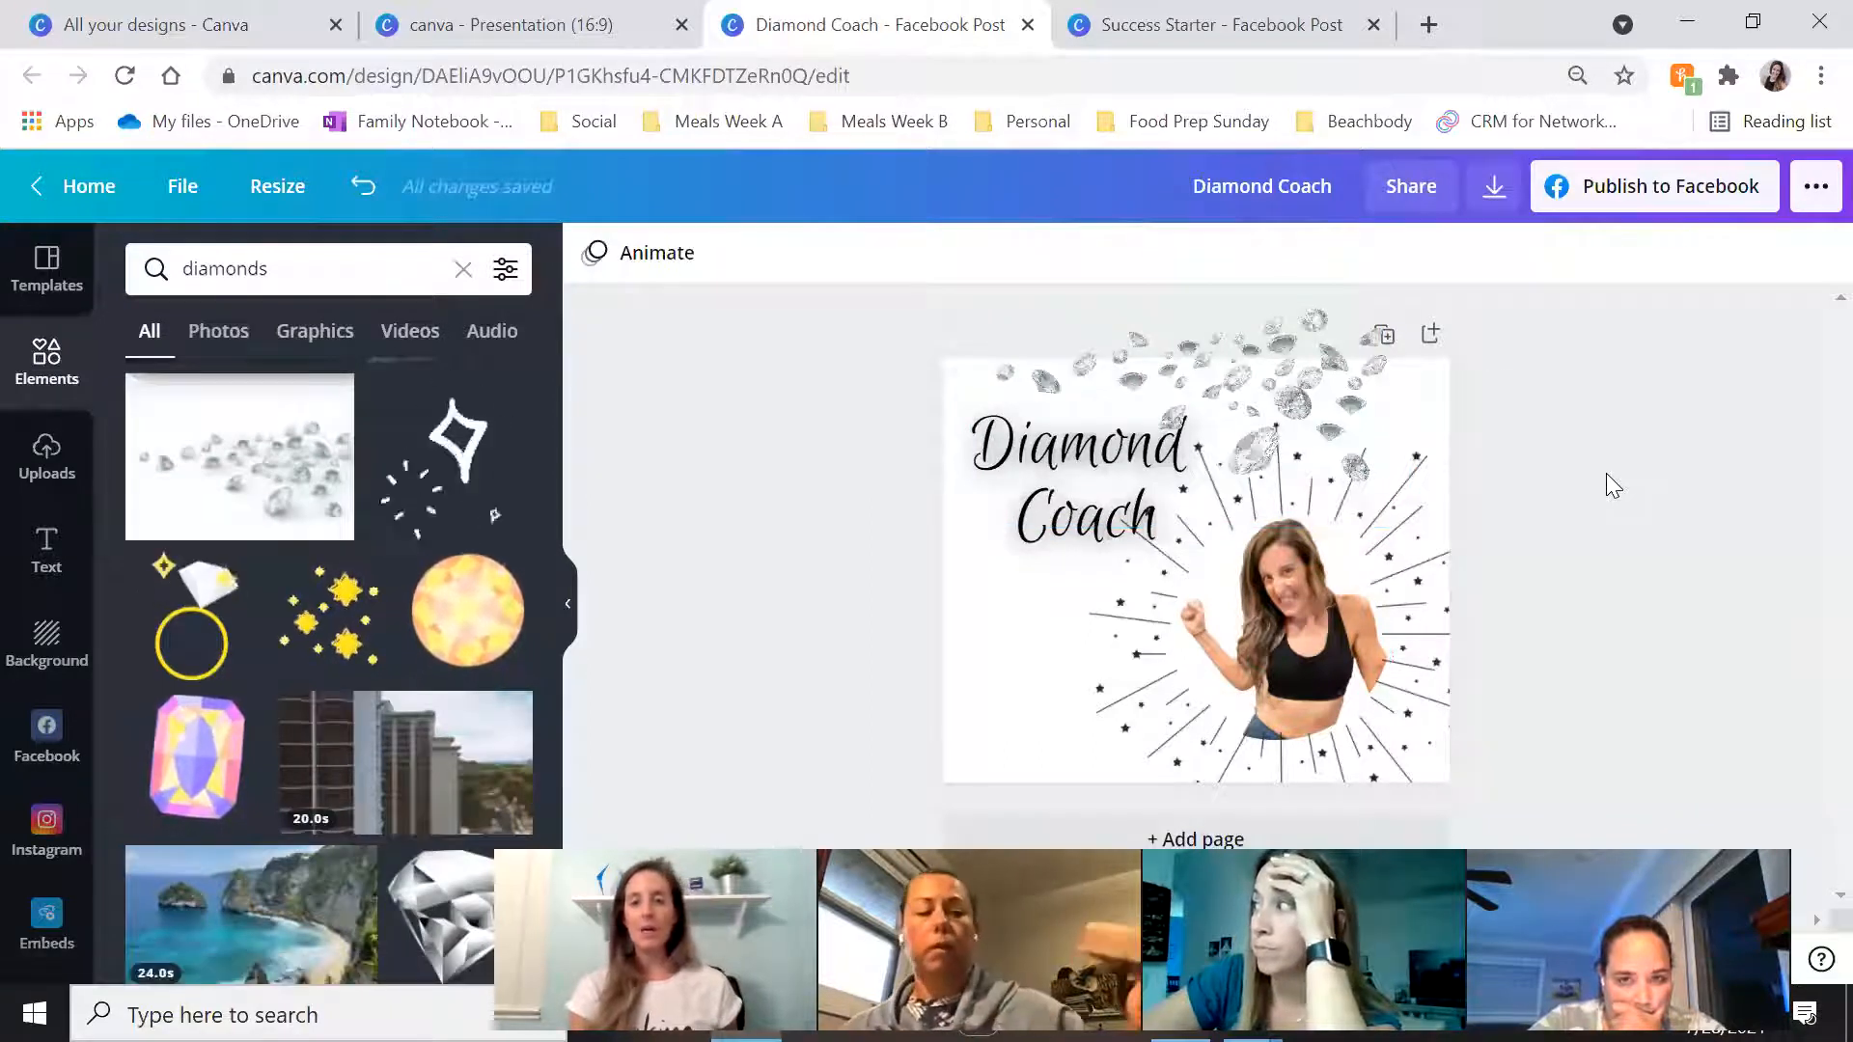
left_click(1310, 361)
left_click(1627, 428)
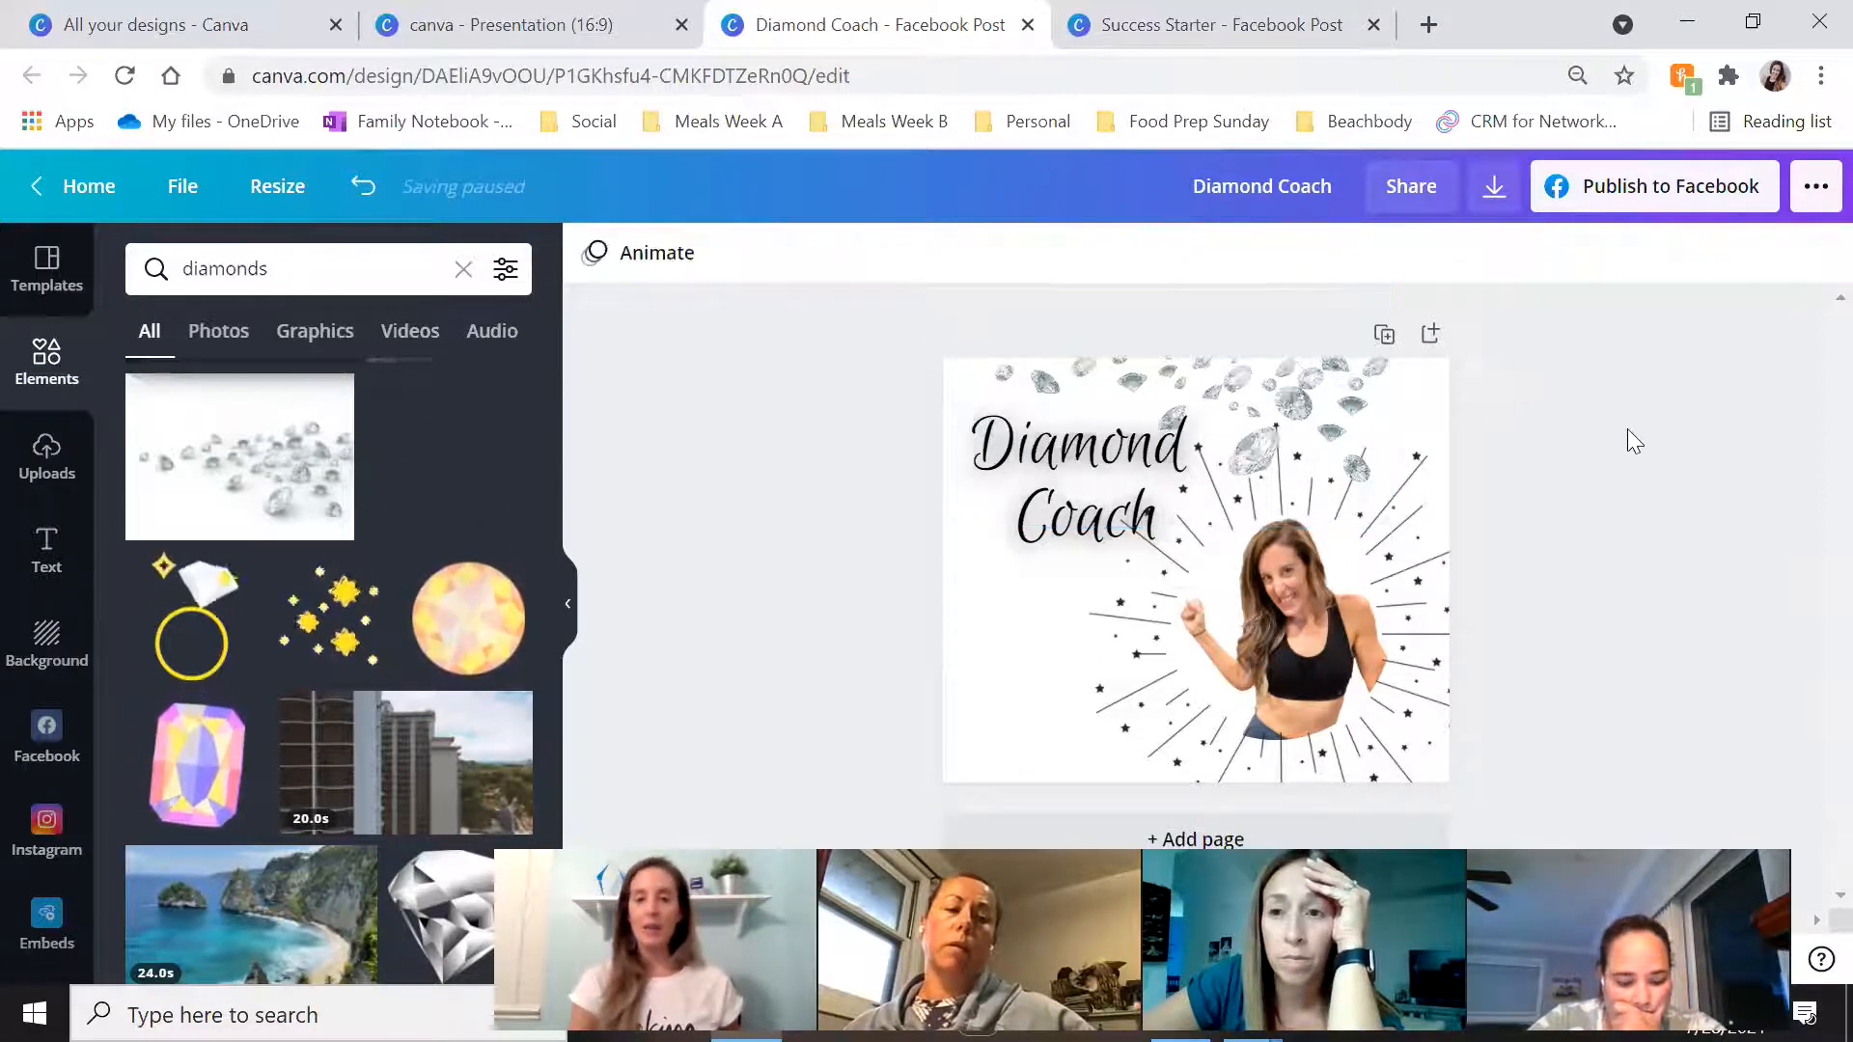
Delete the starburst graphic behind the woman's photo on the Diamond Coach page
left_click(1442, 521)
key("Delete")
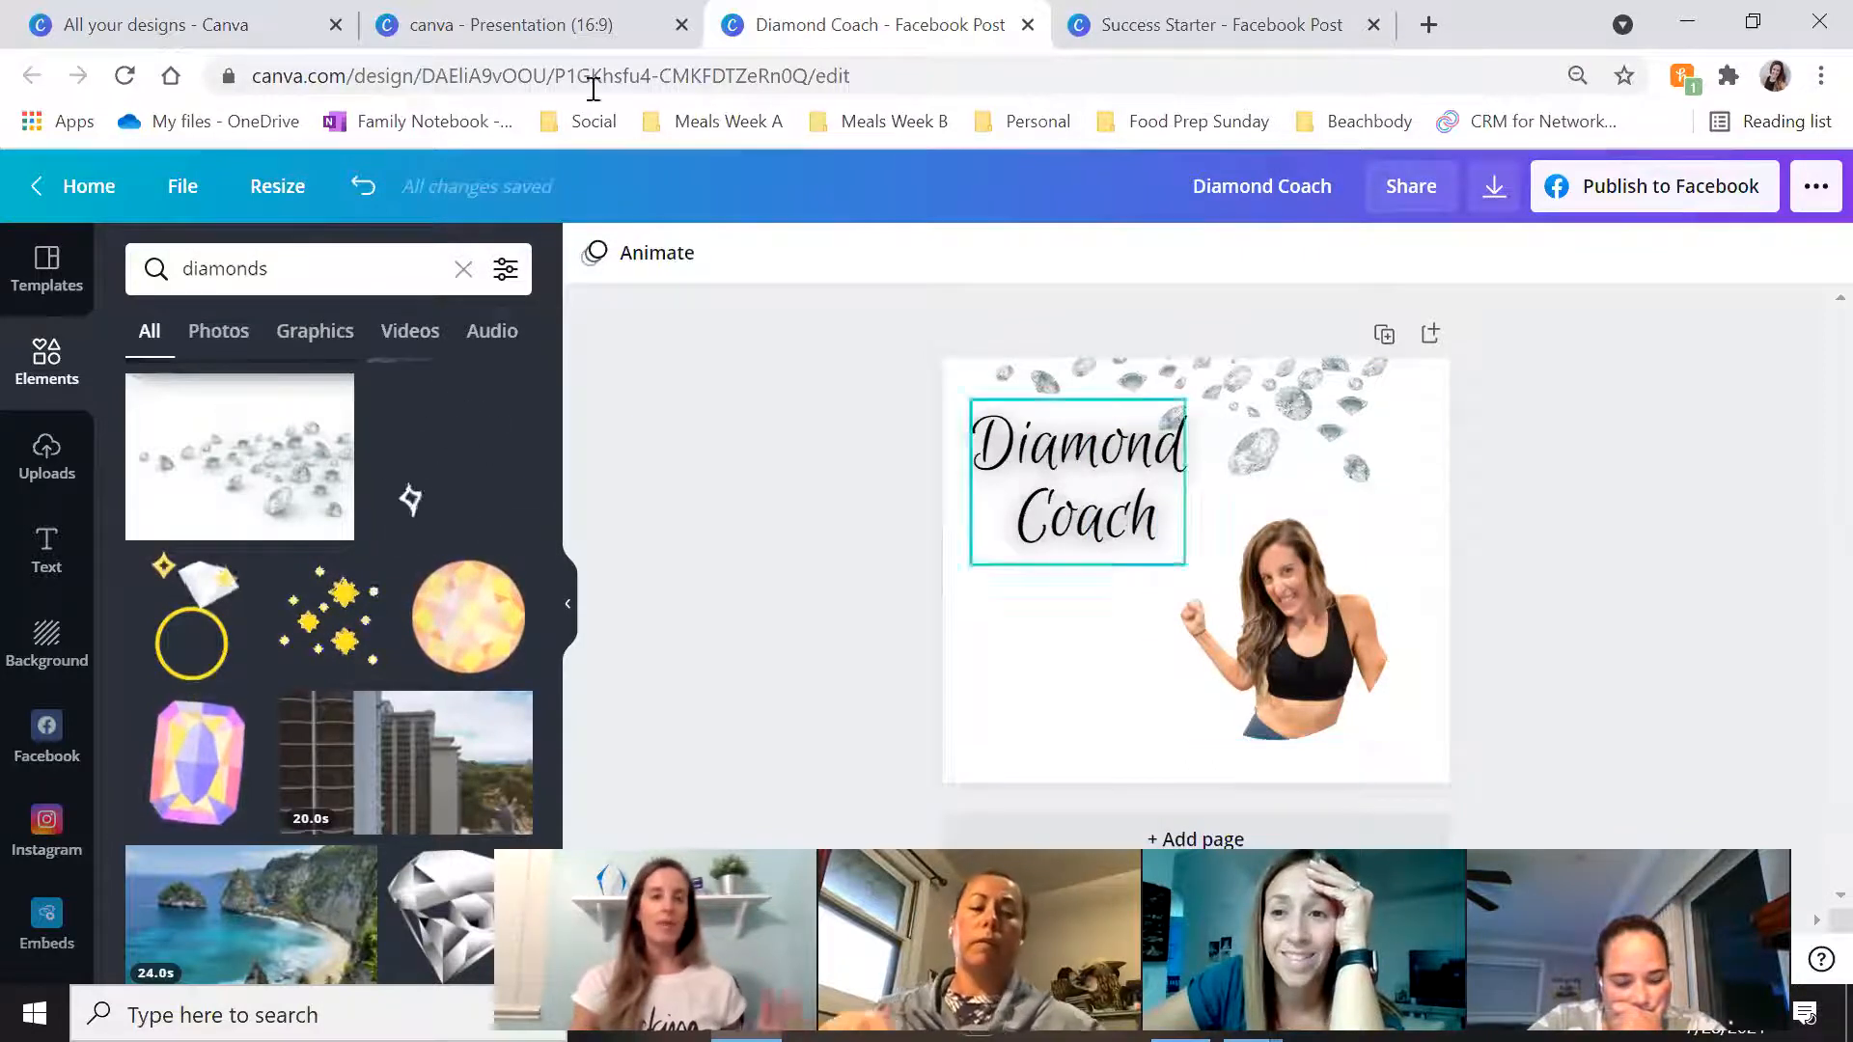
left_click(644, 13)
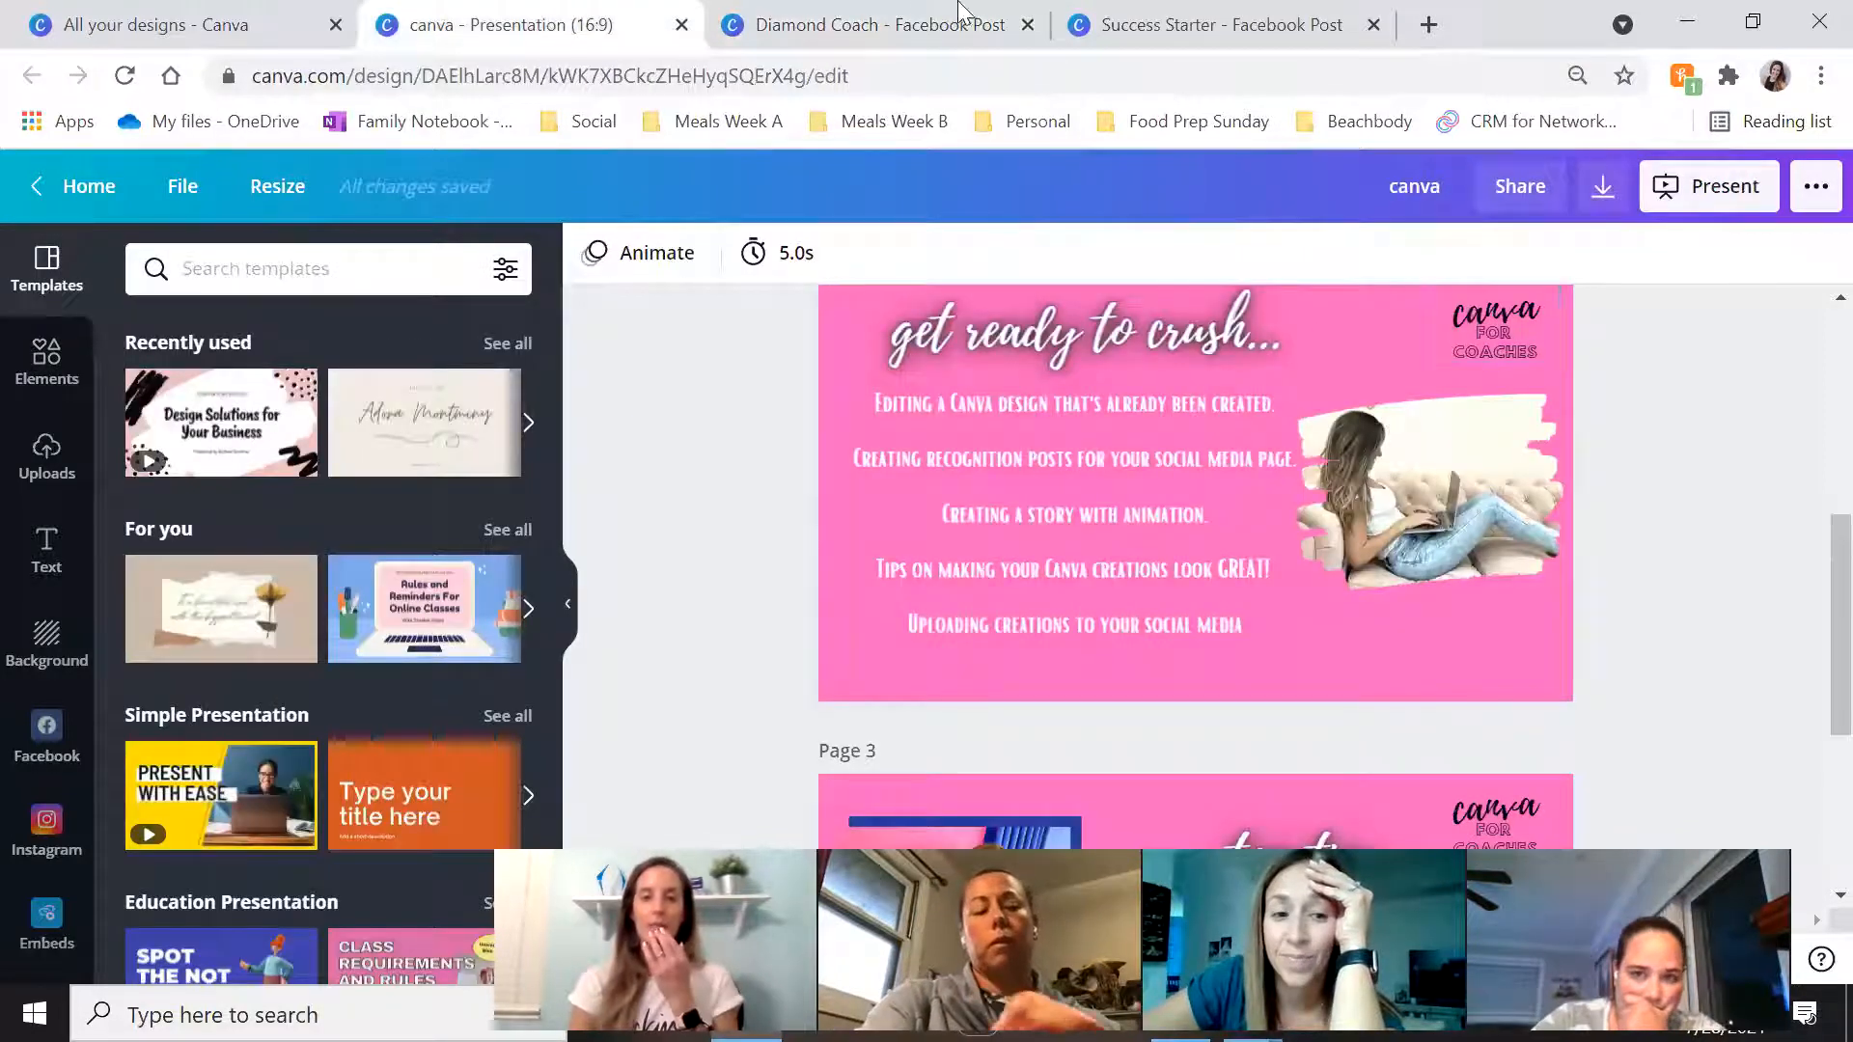
left_click(862, 11)
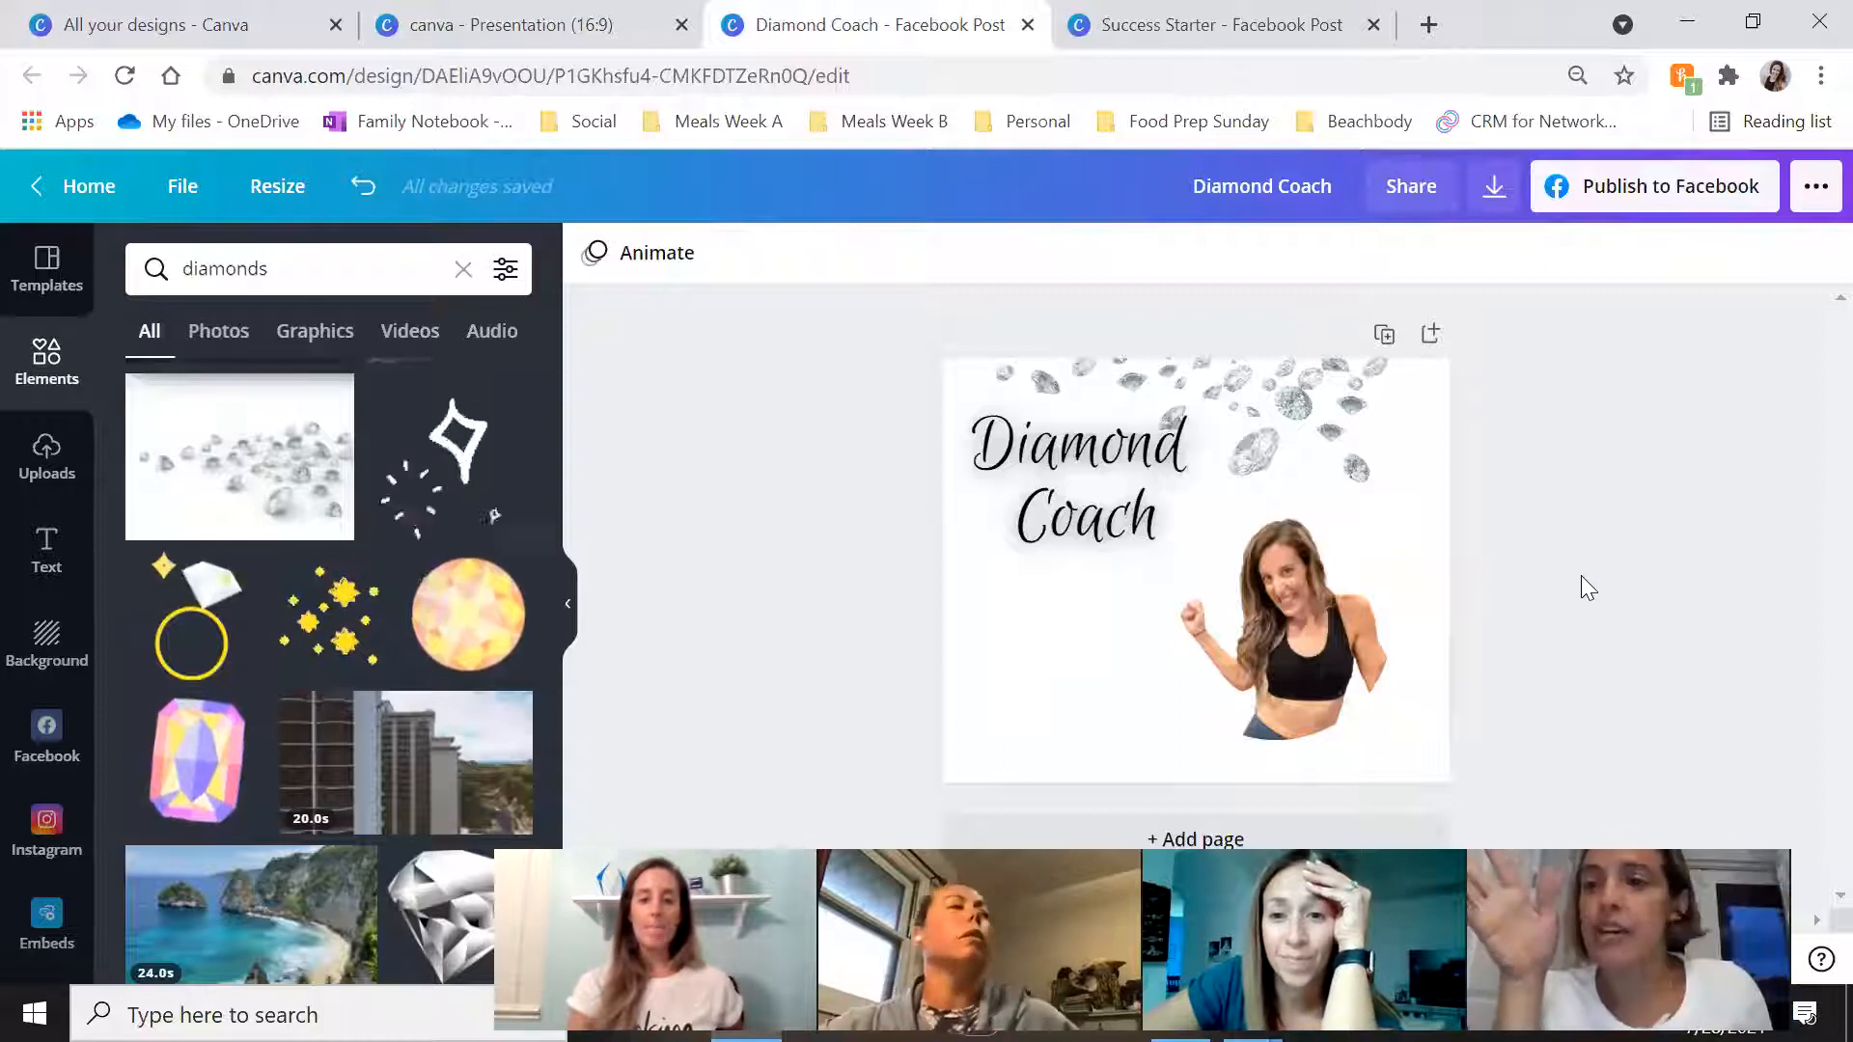
Look through the available image upload sources, including the file picker for uploading from the device
left_click(1341, 624)
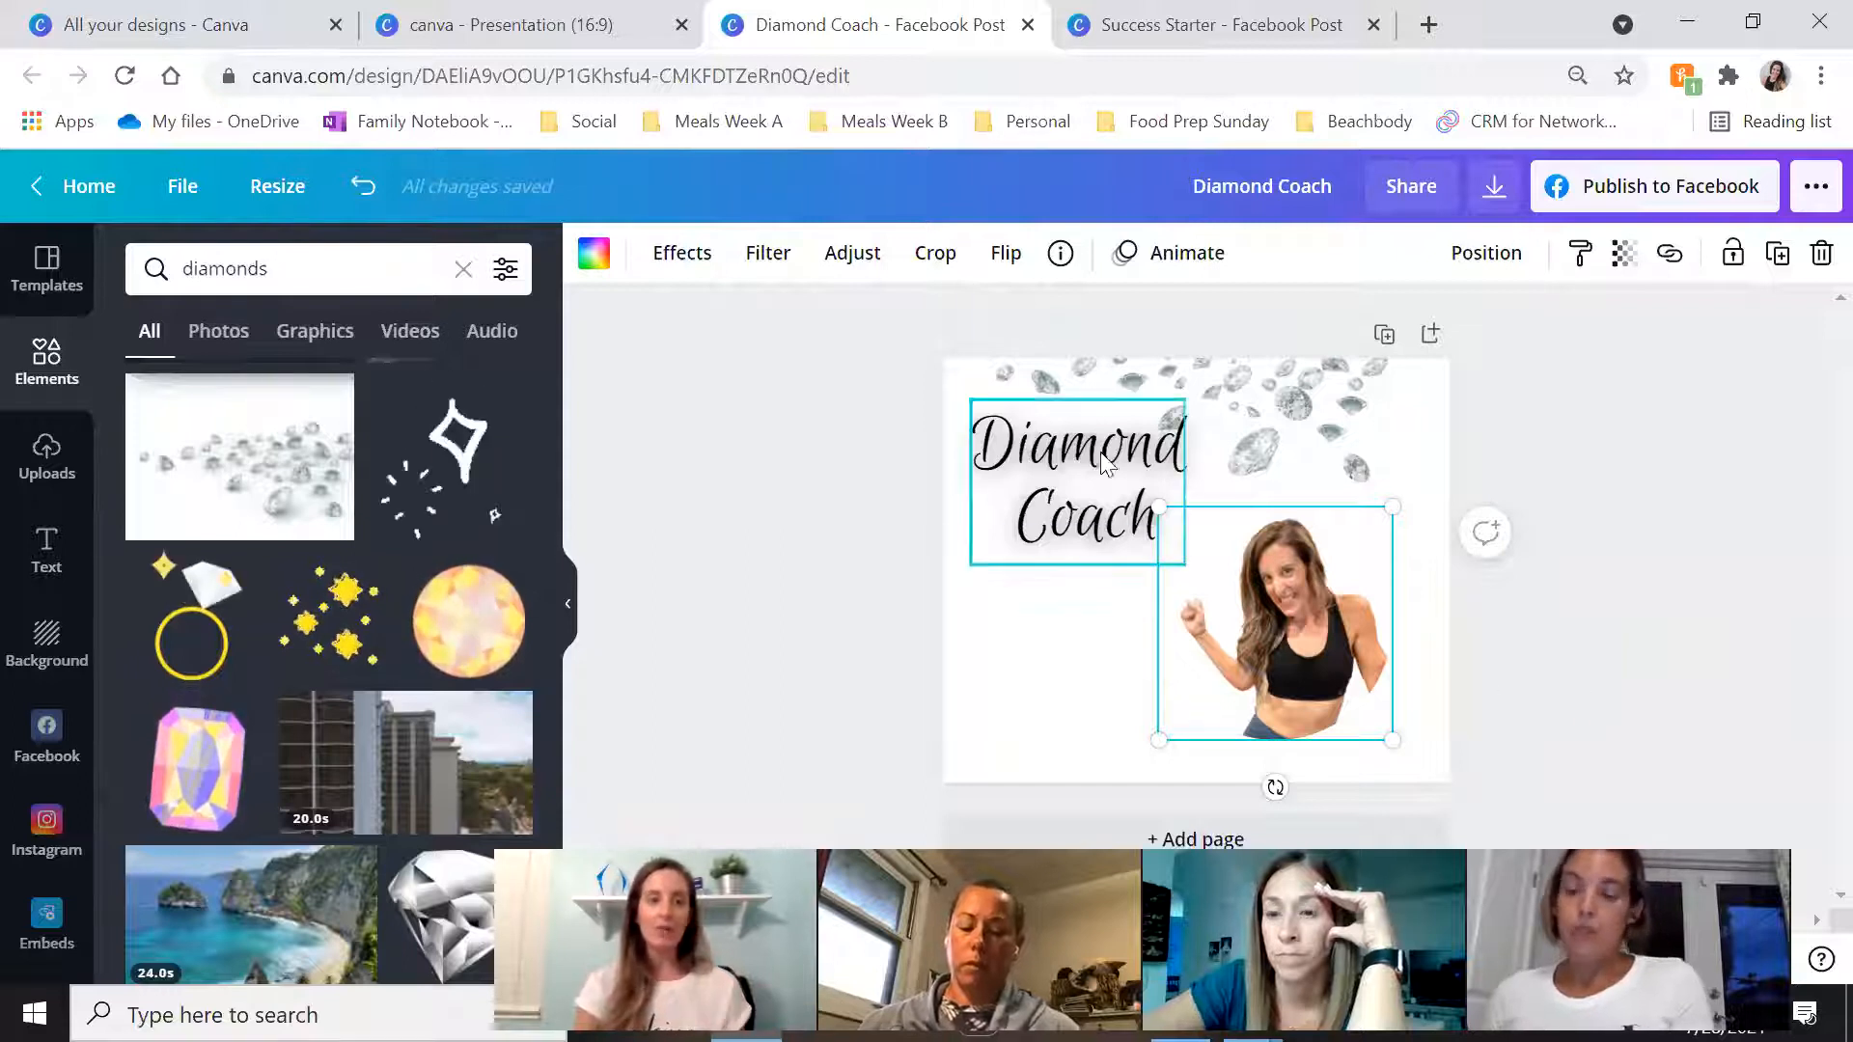
left_click(41, 454)
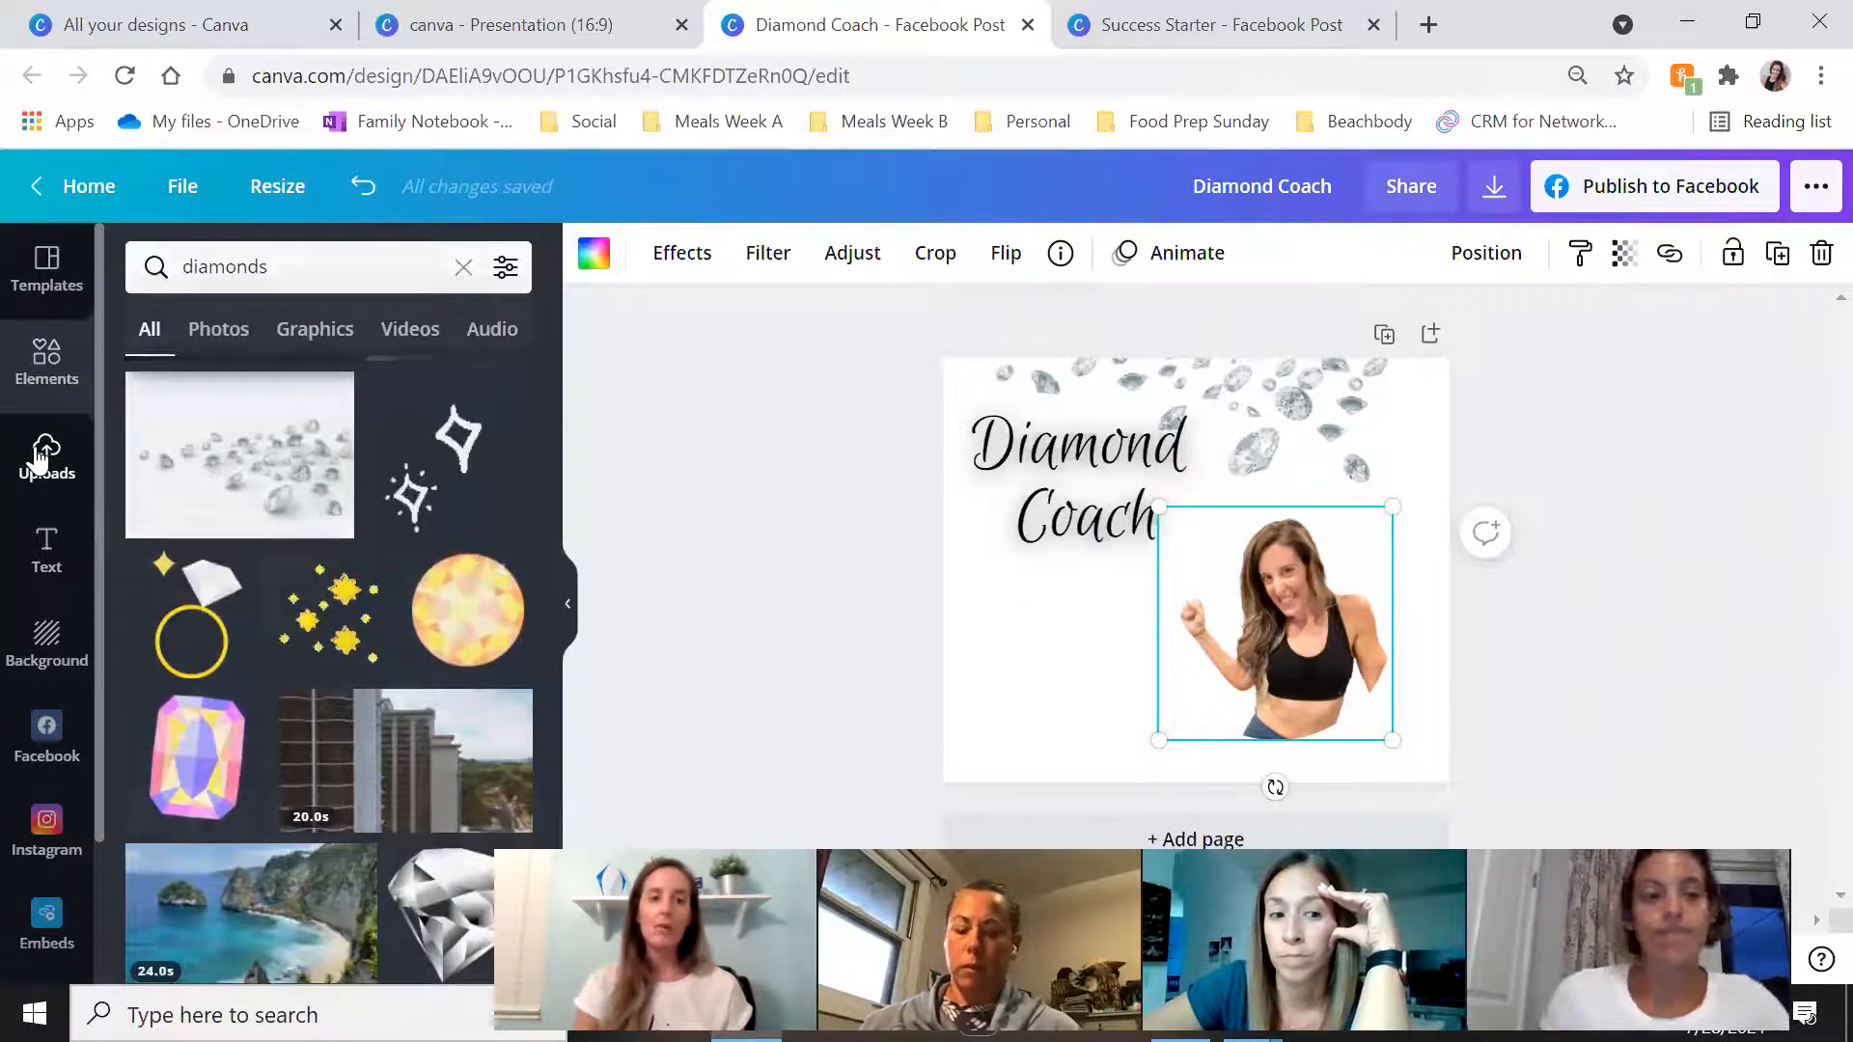
left_click(303, 328)
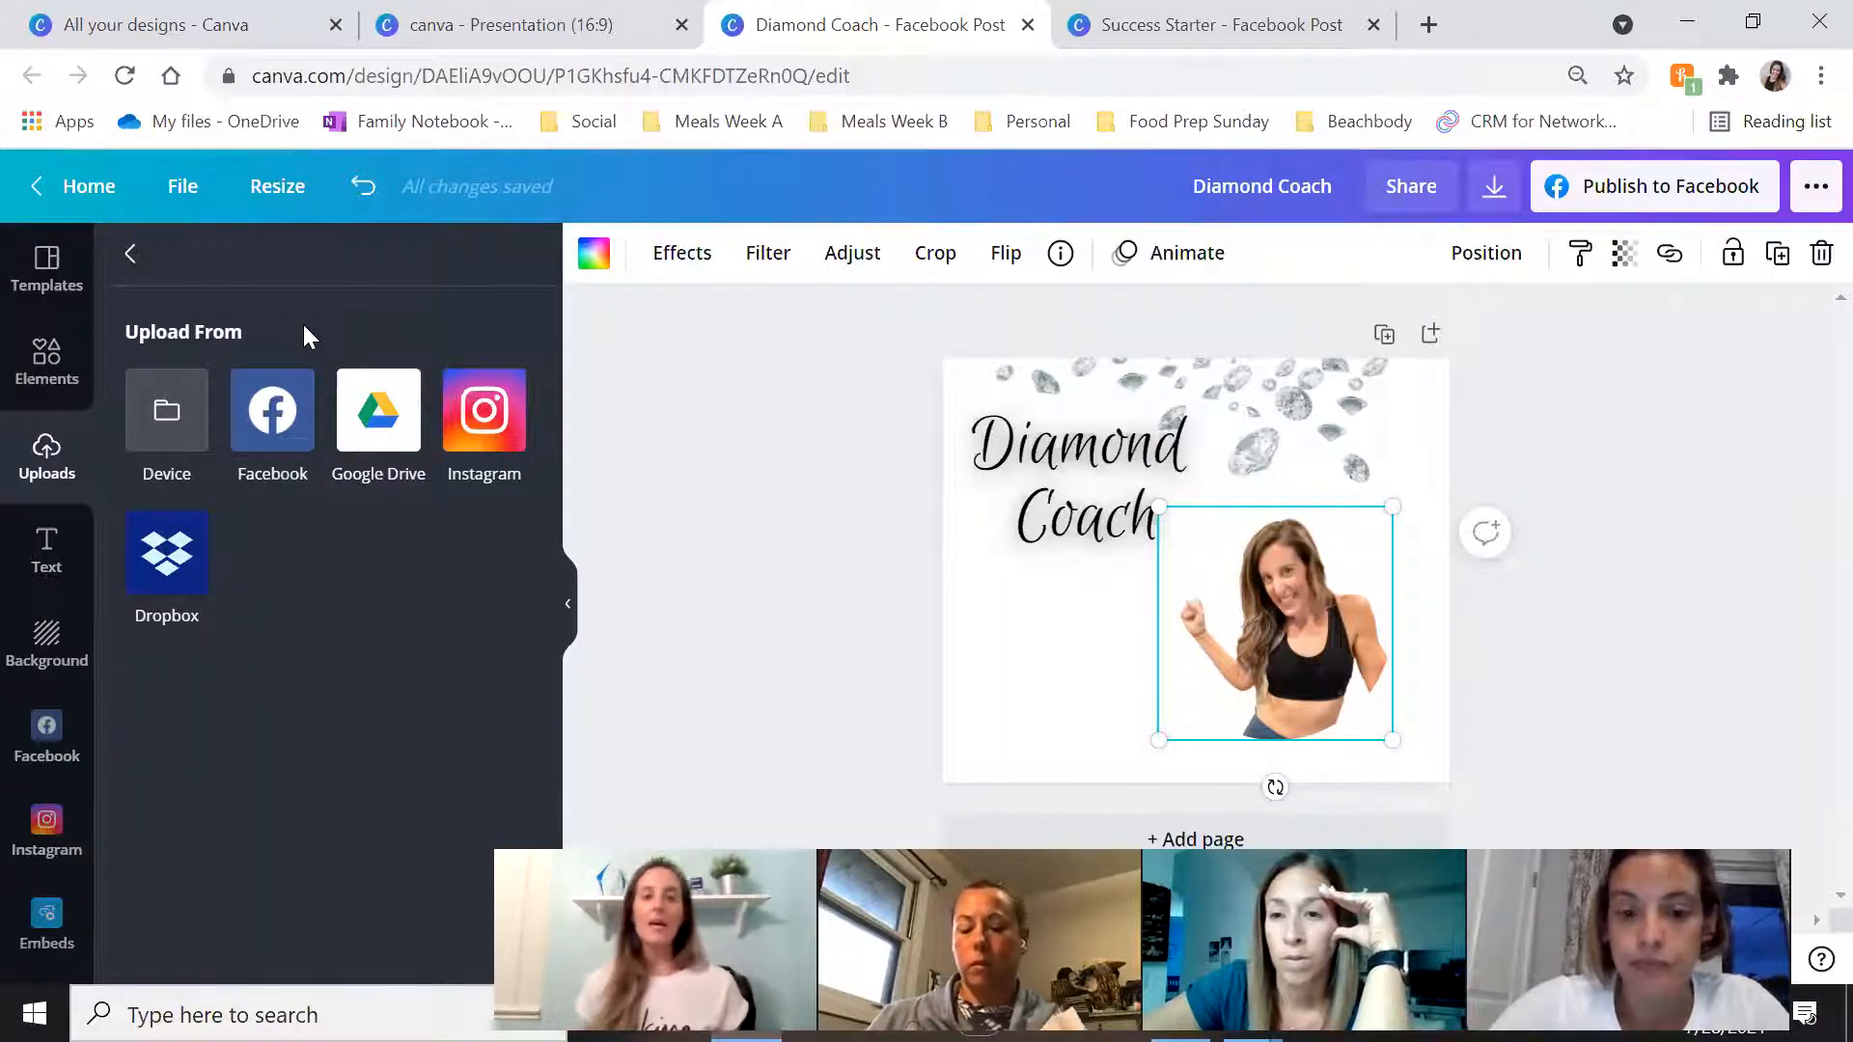
left_click(185, 413)
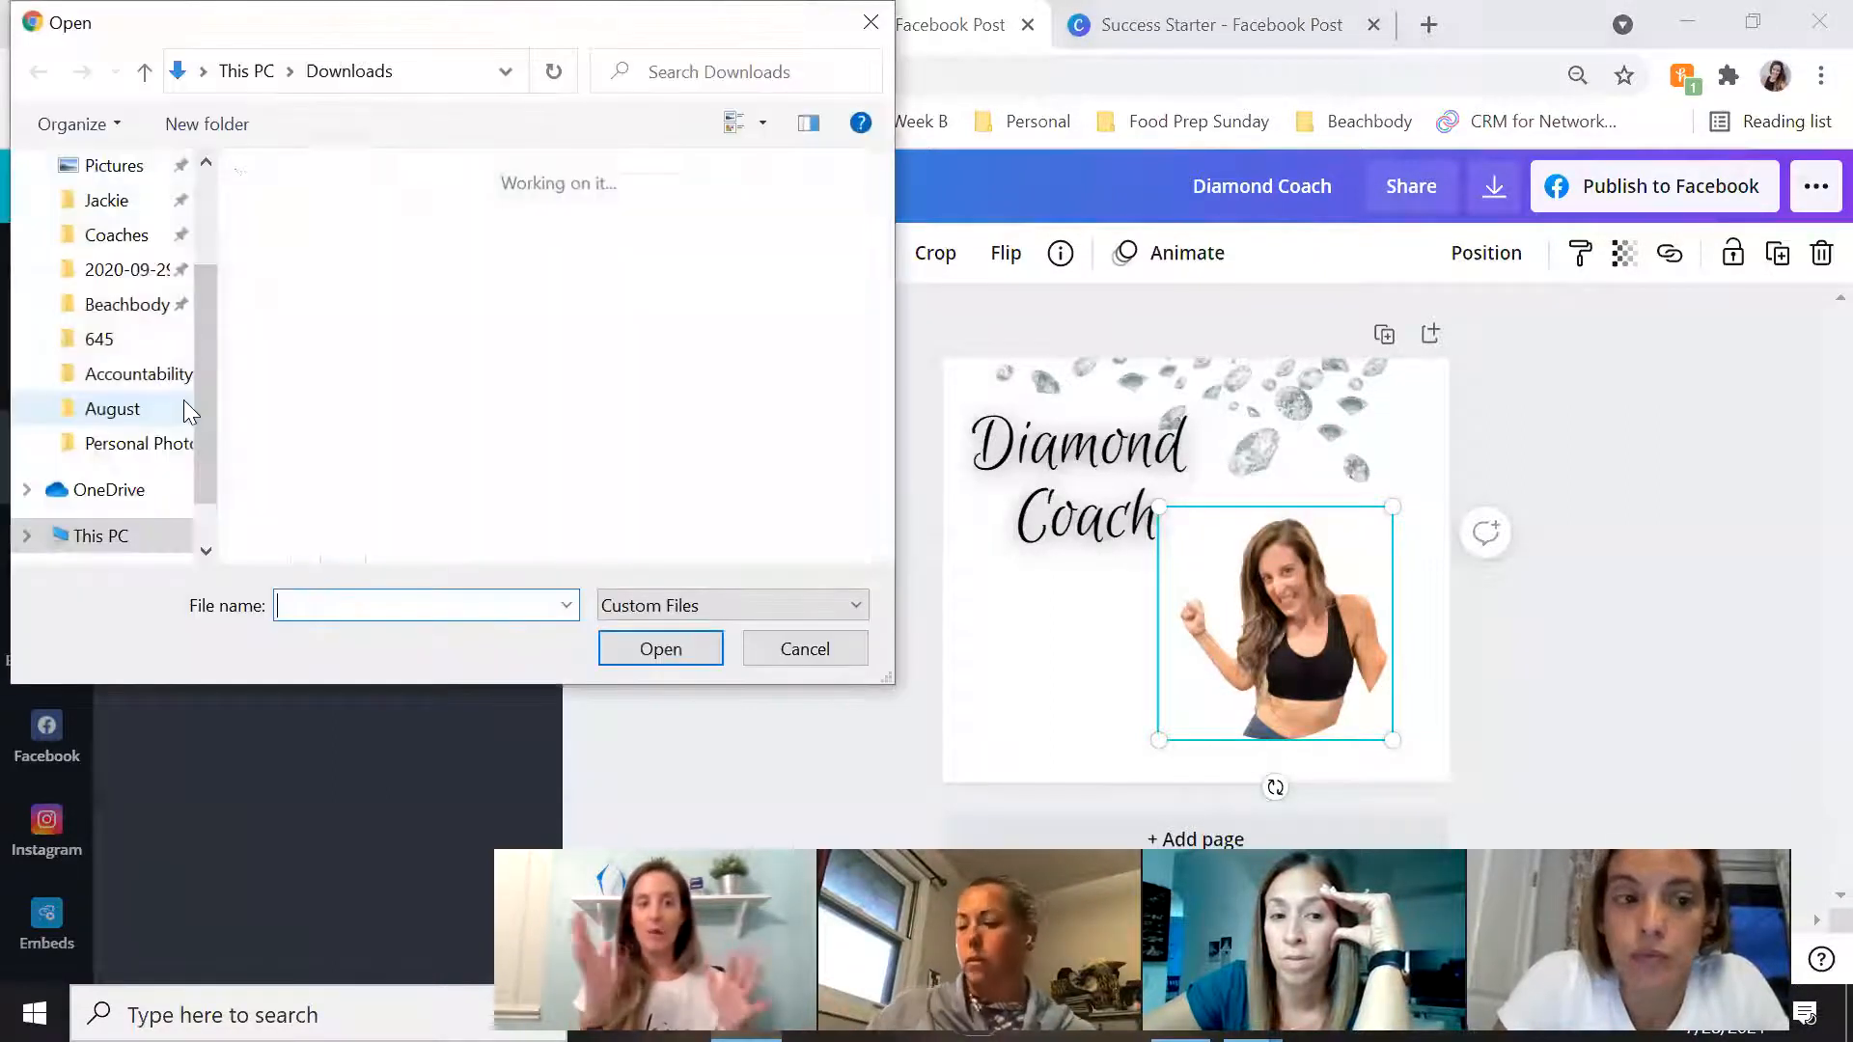
left_click(873, 19)
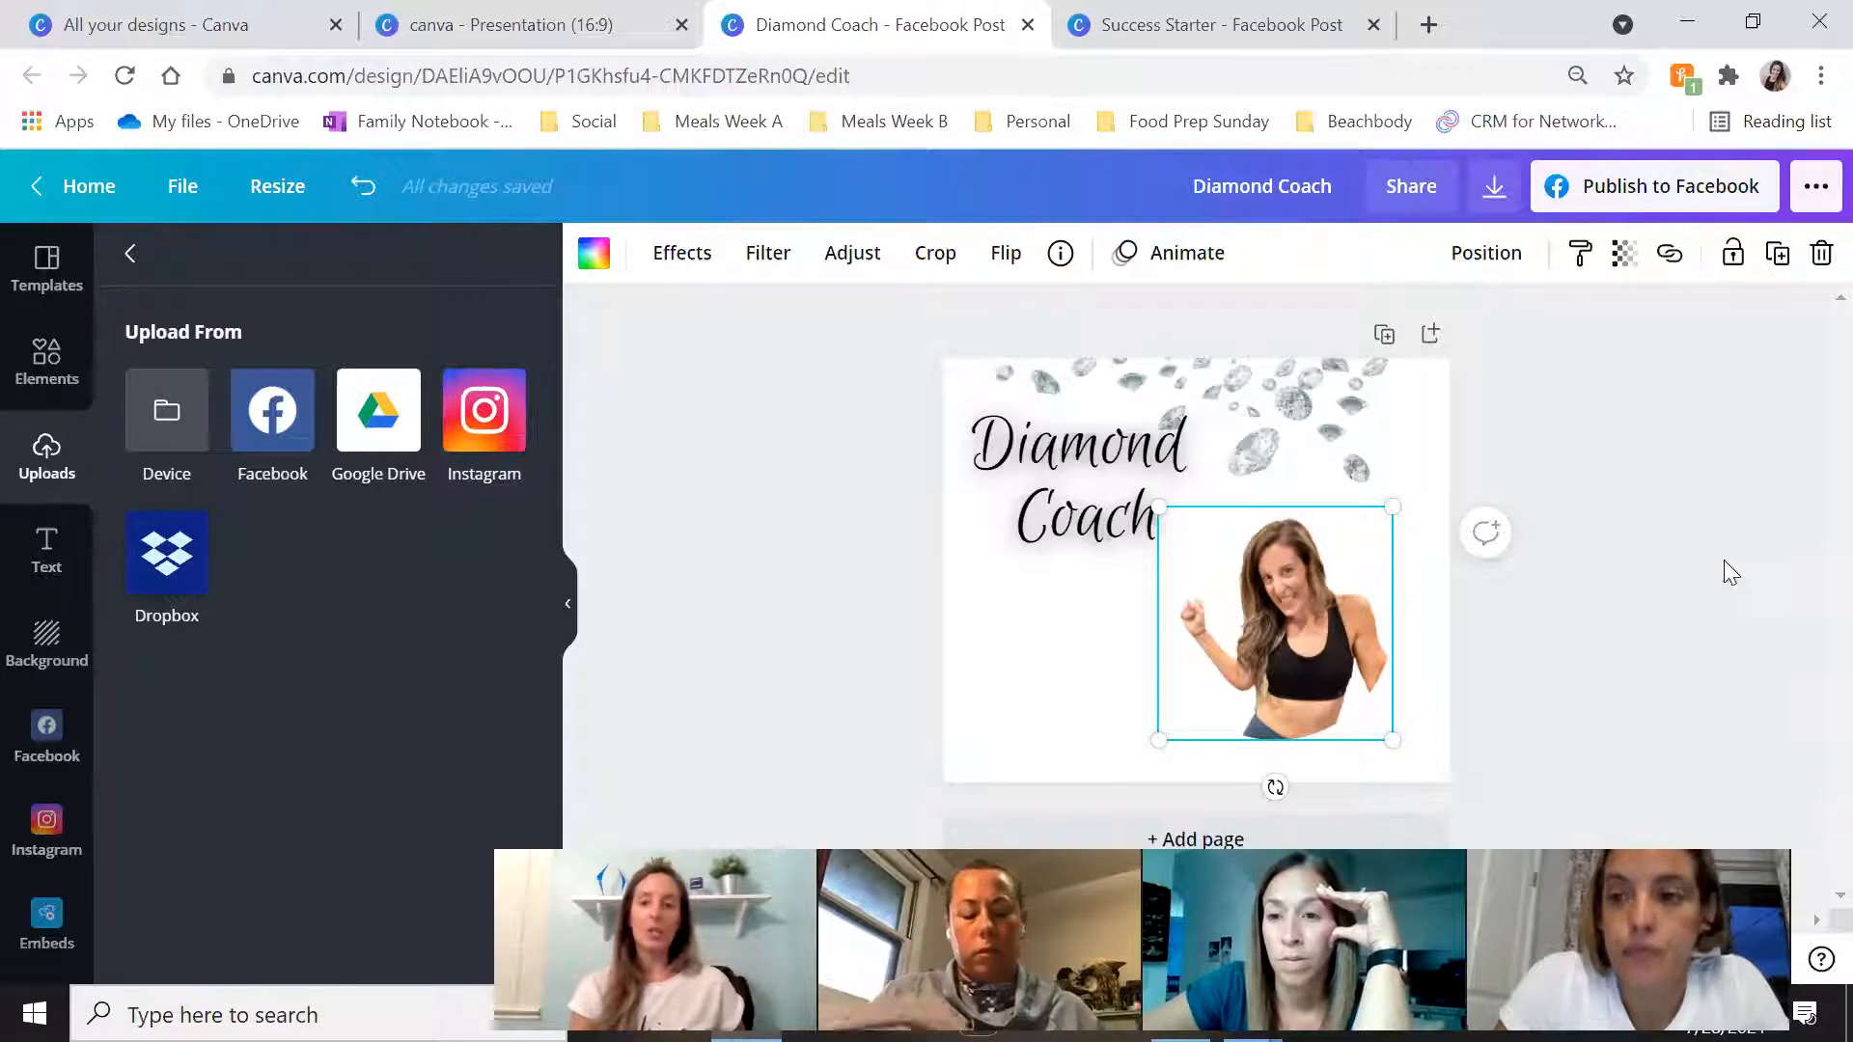
left_click(1667, 476)
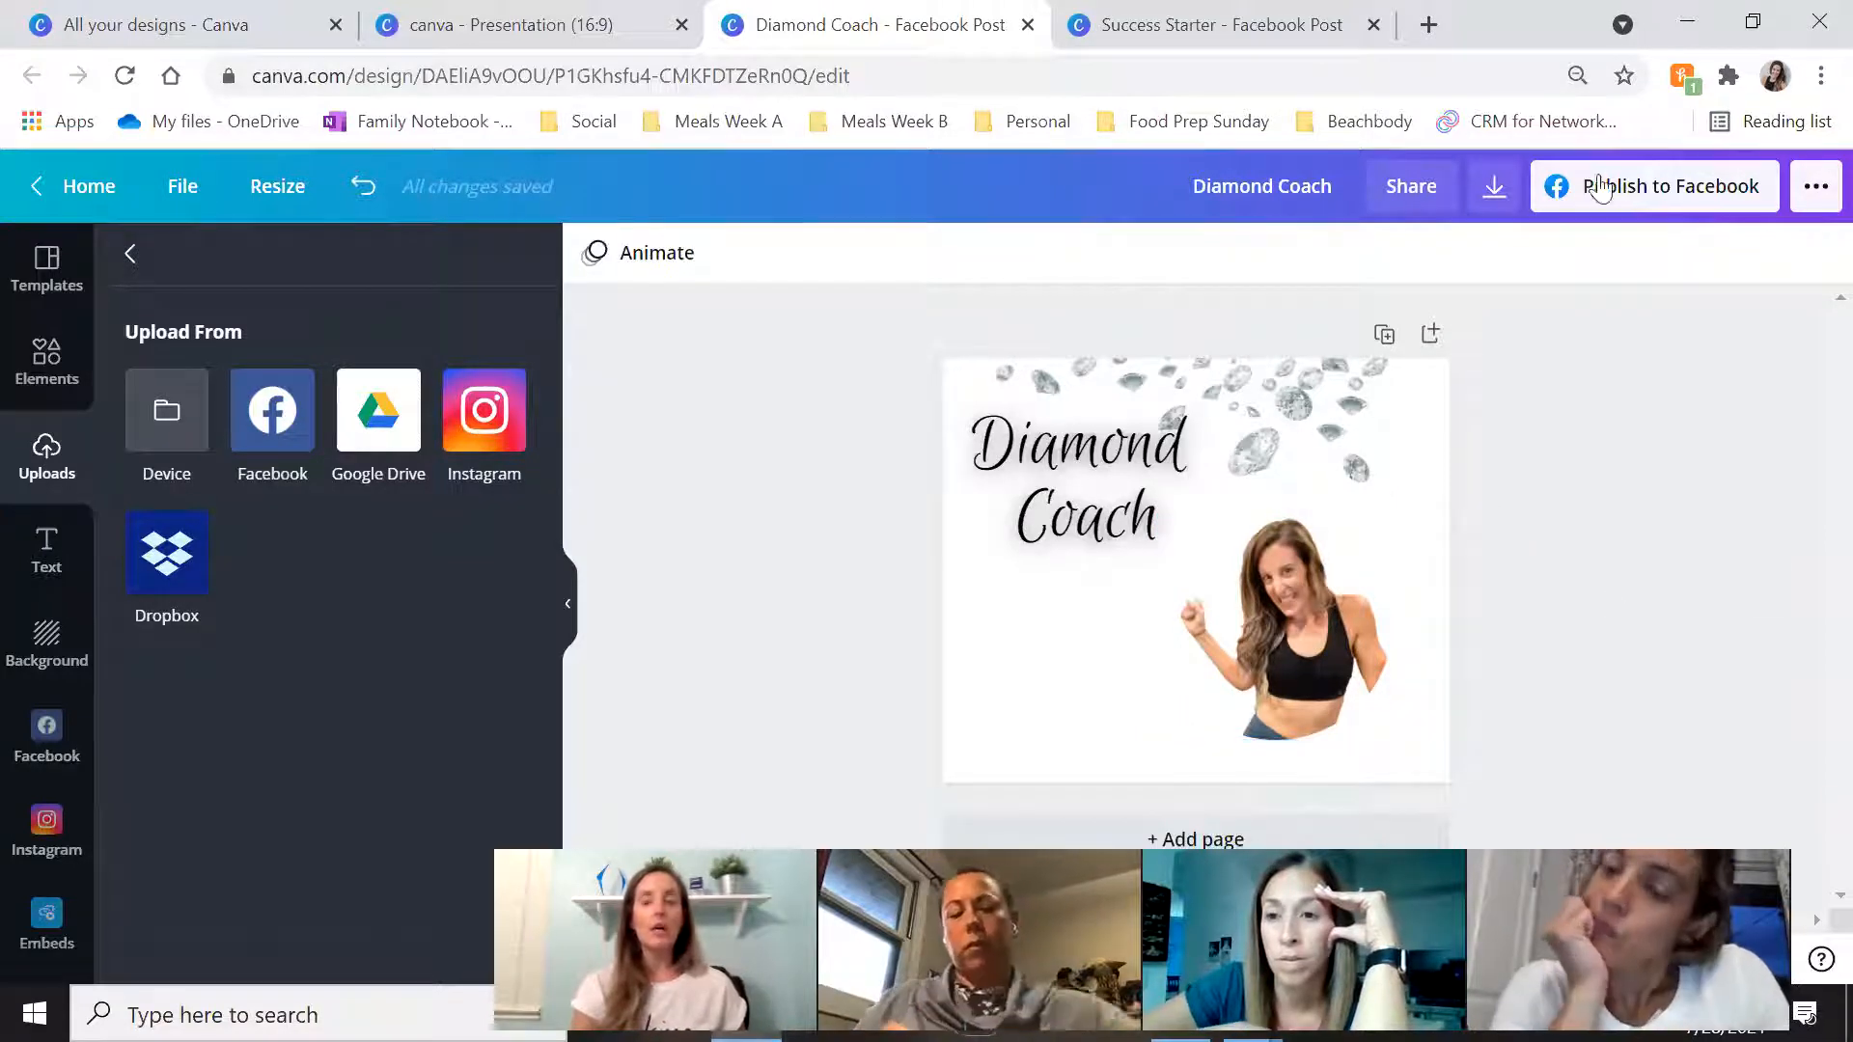
Search Google Images for "recover beachbody" in a new browser tab
left_click(1428, 25)
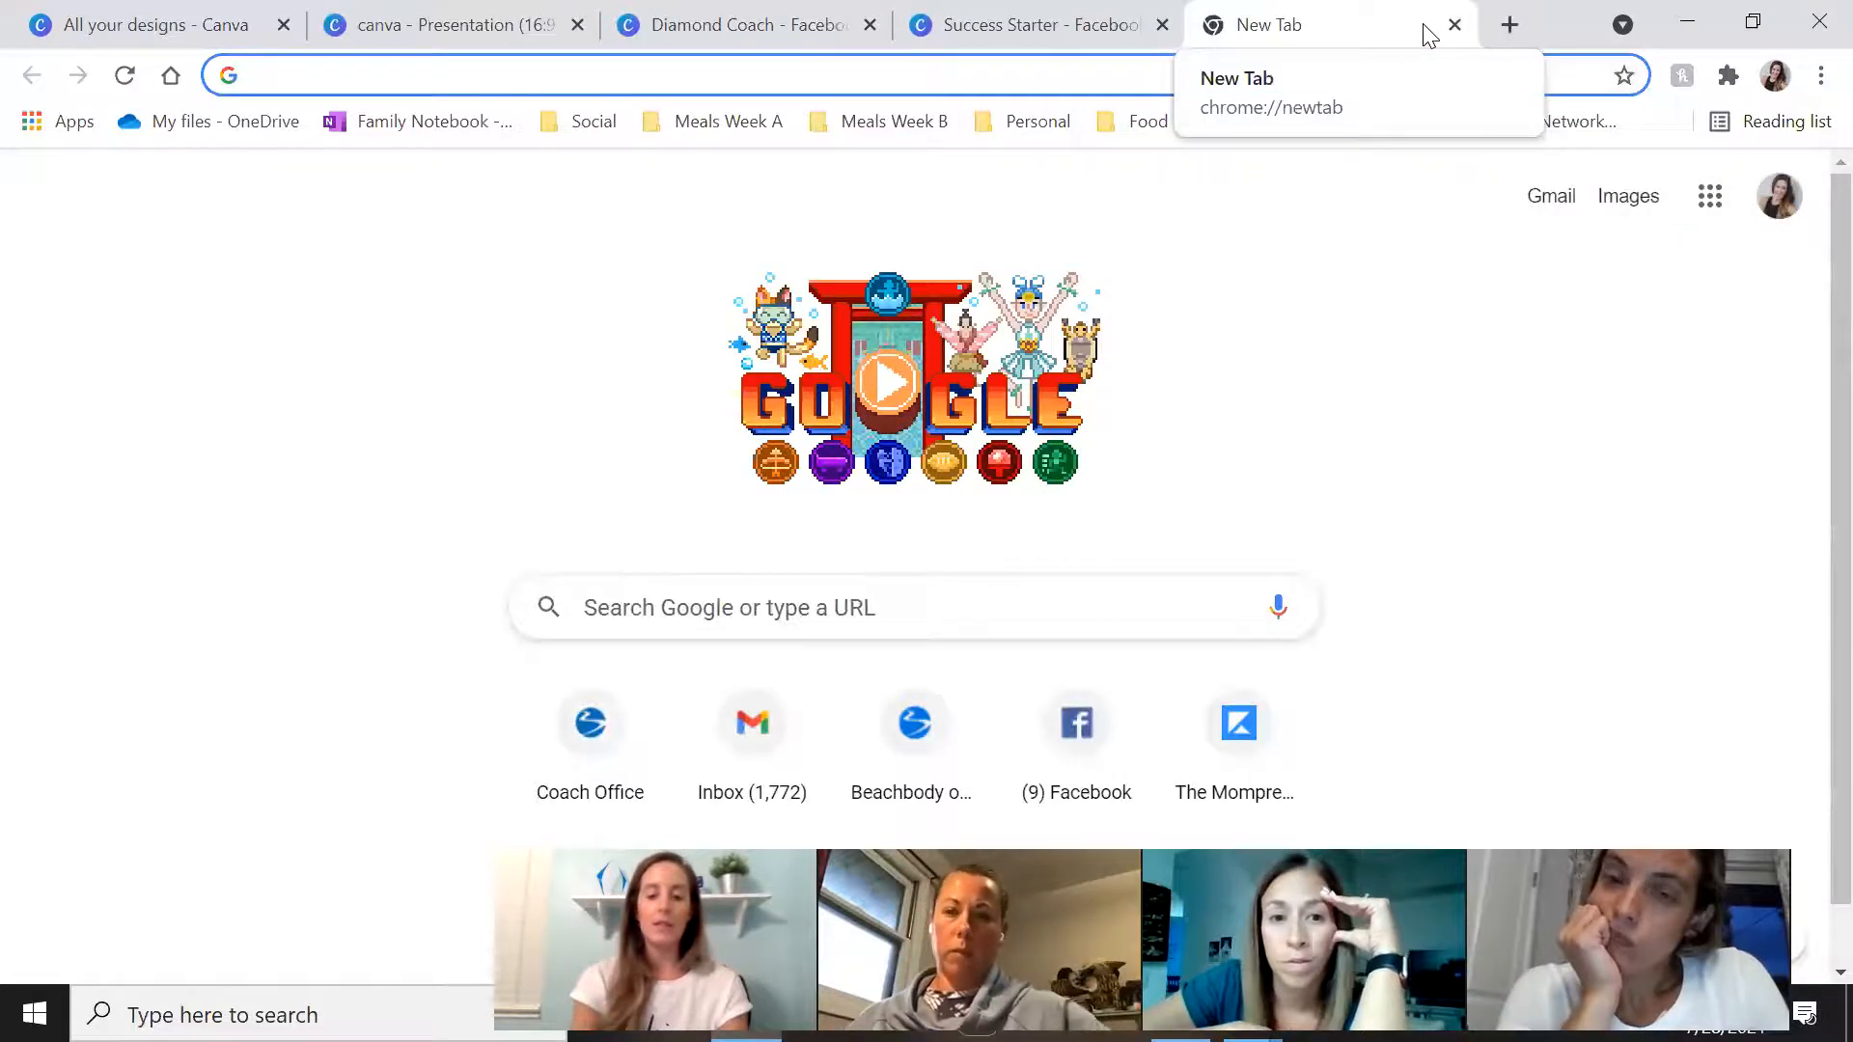
type("recover")
key("Return")
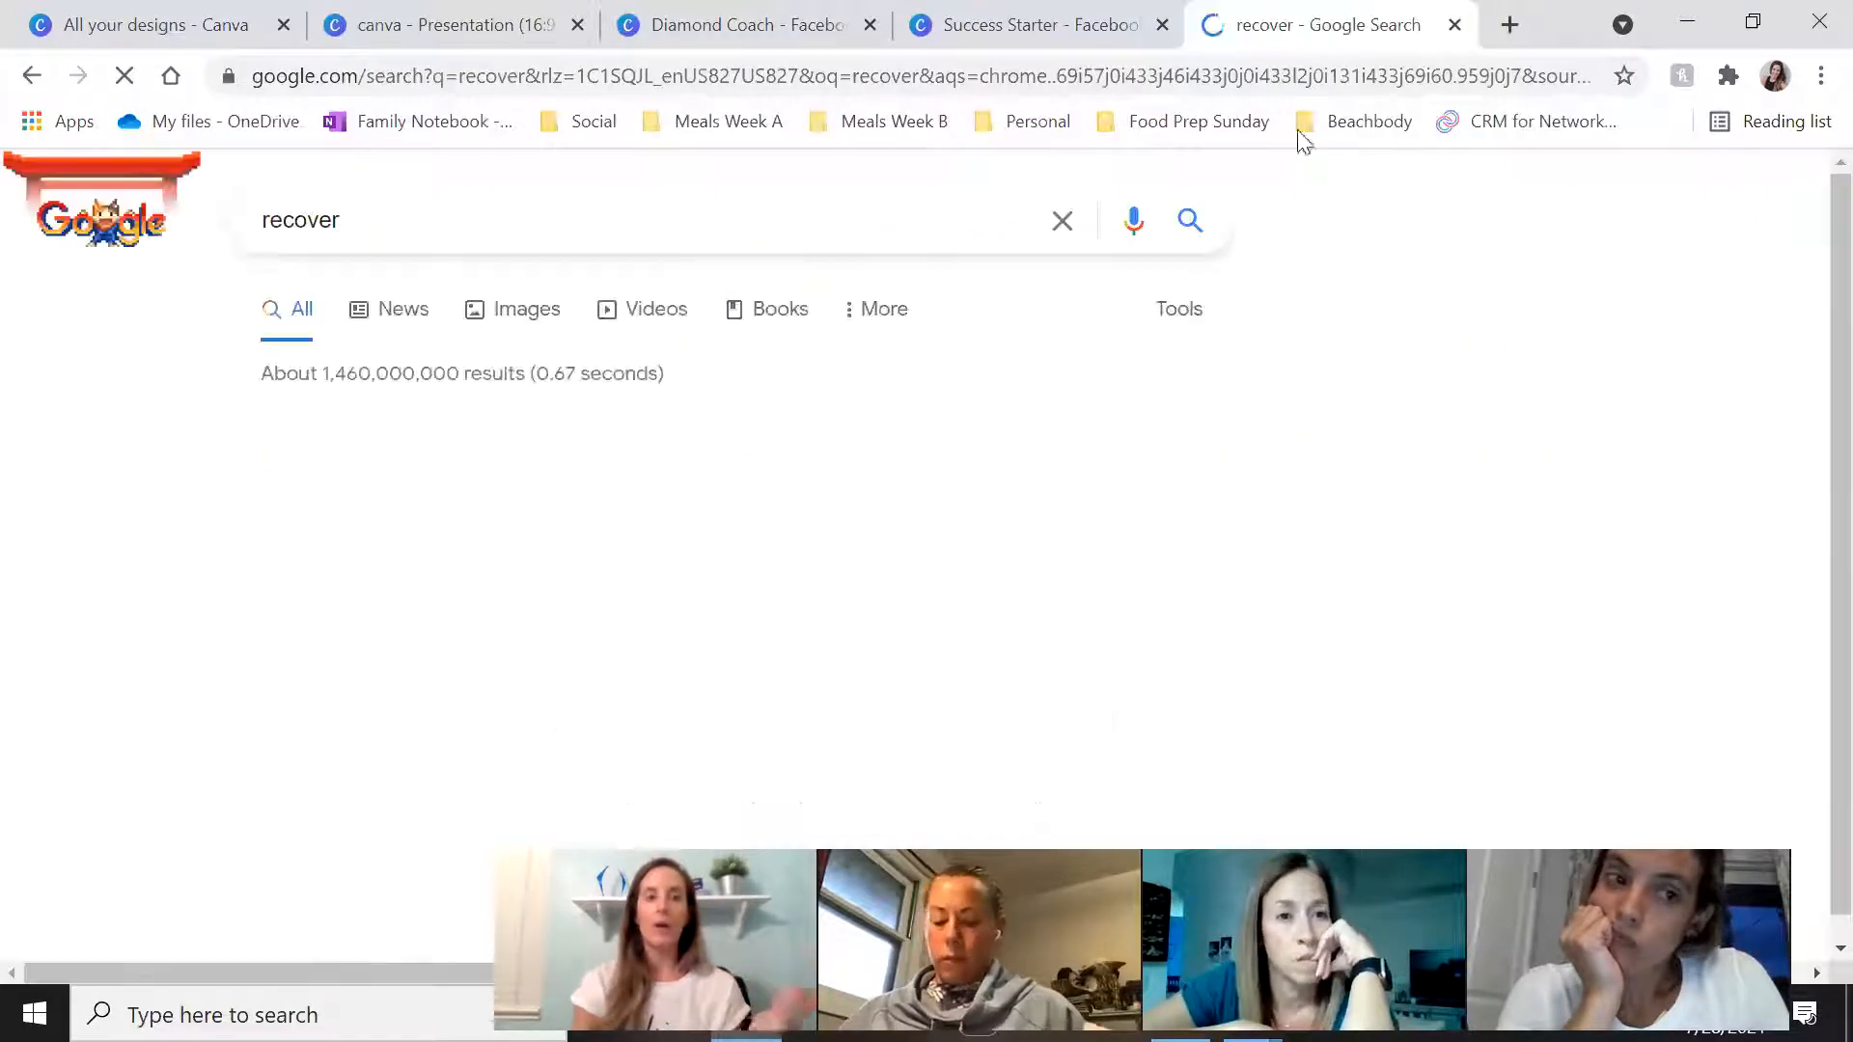
type("beachbody")
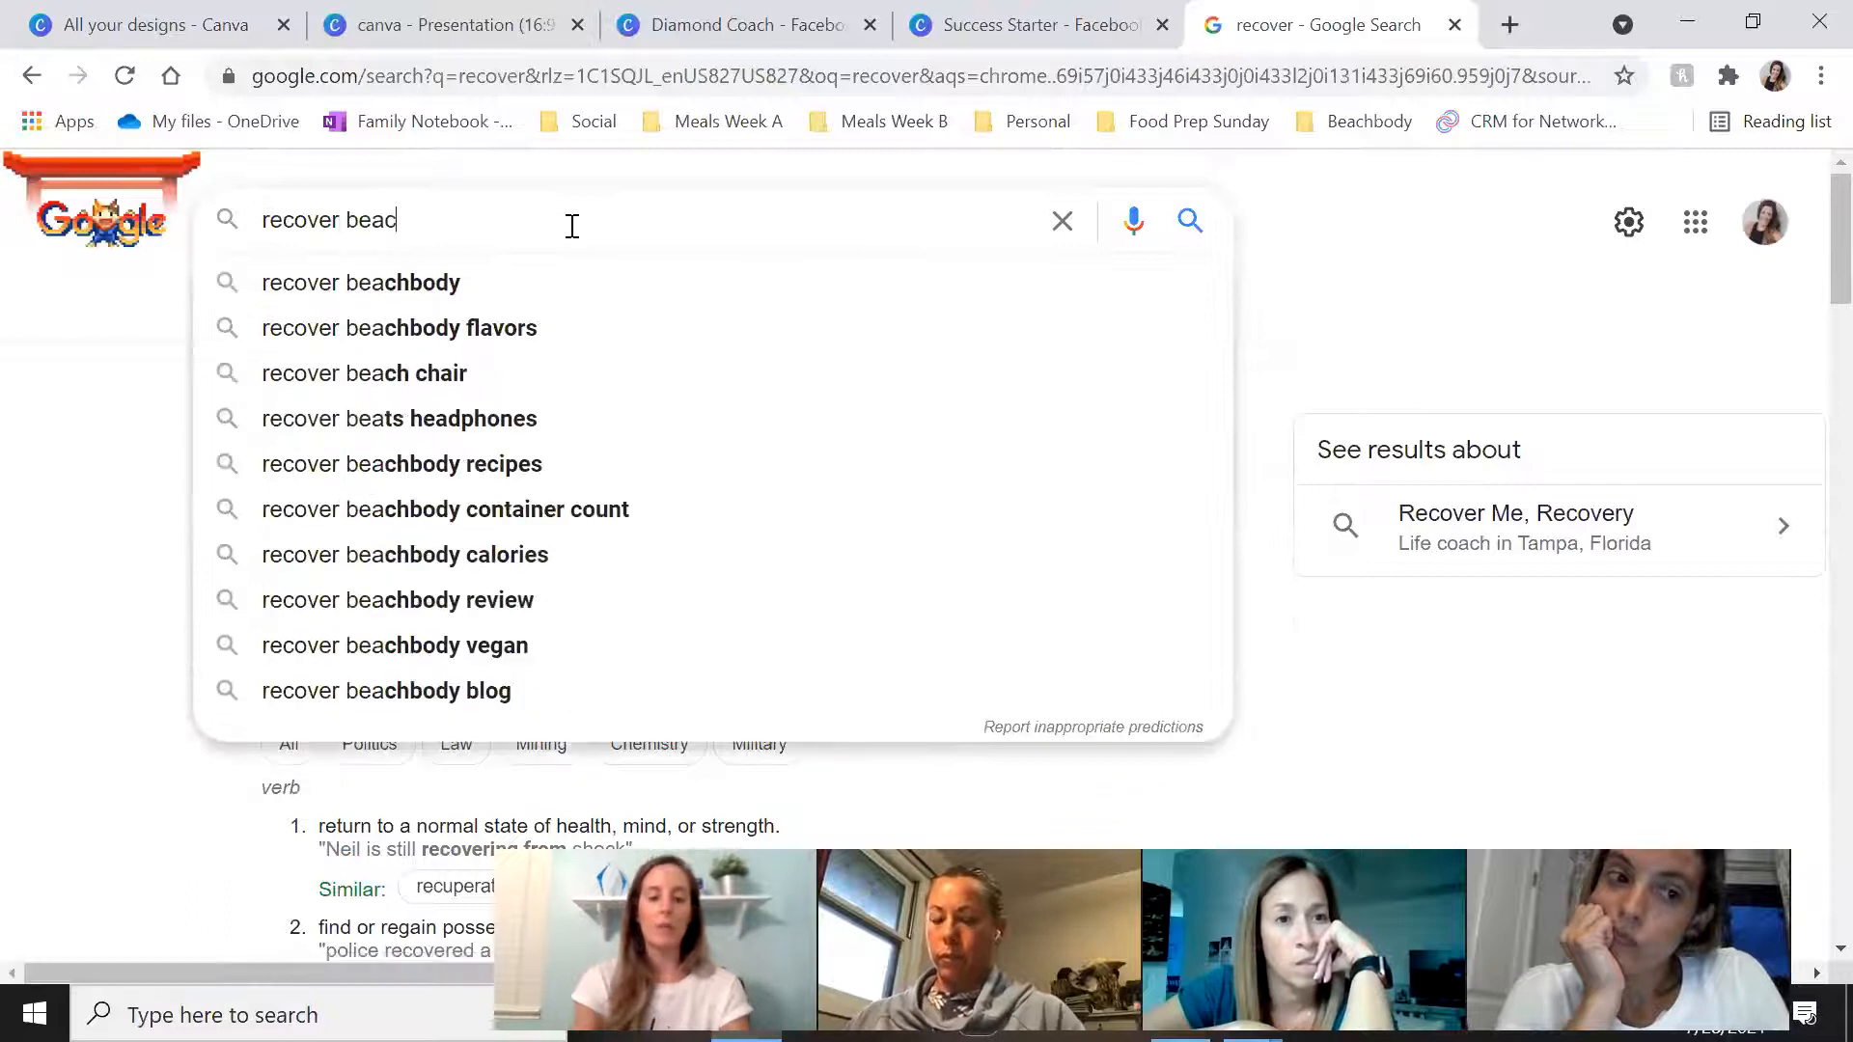
key("Return")
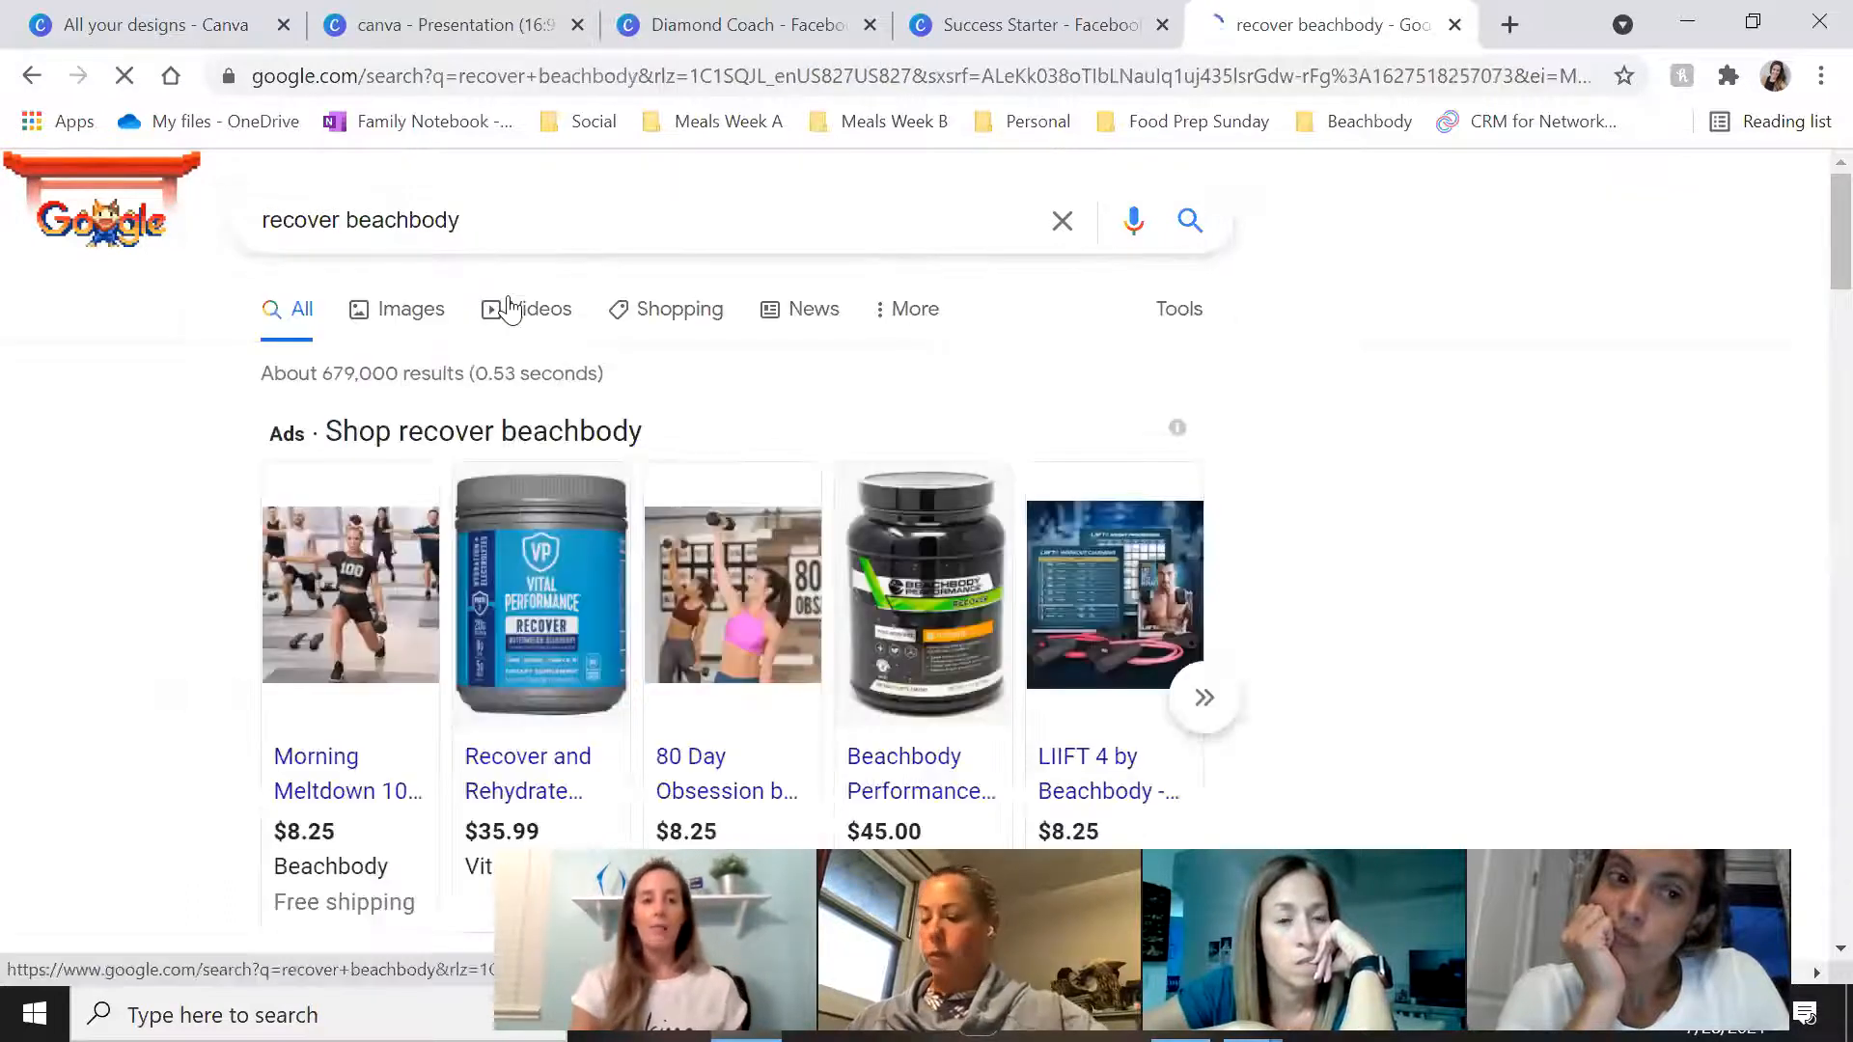
left_click(413, 317)
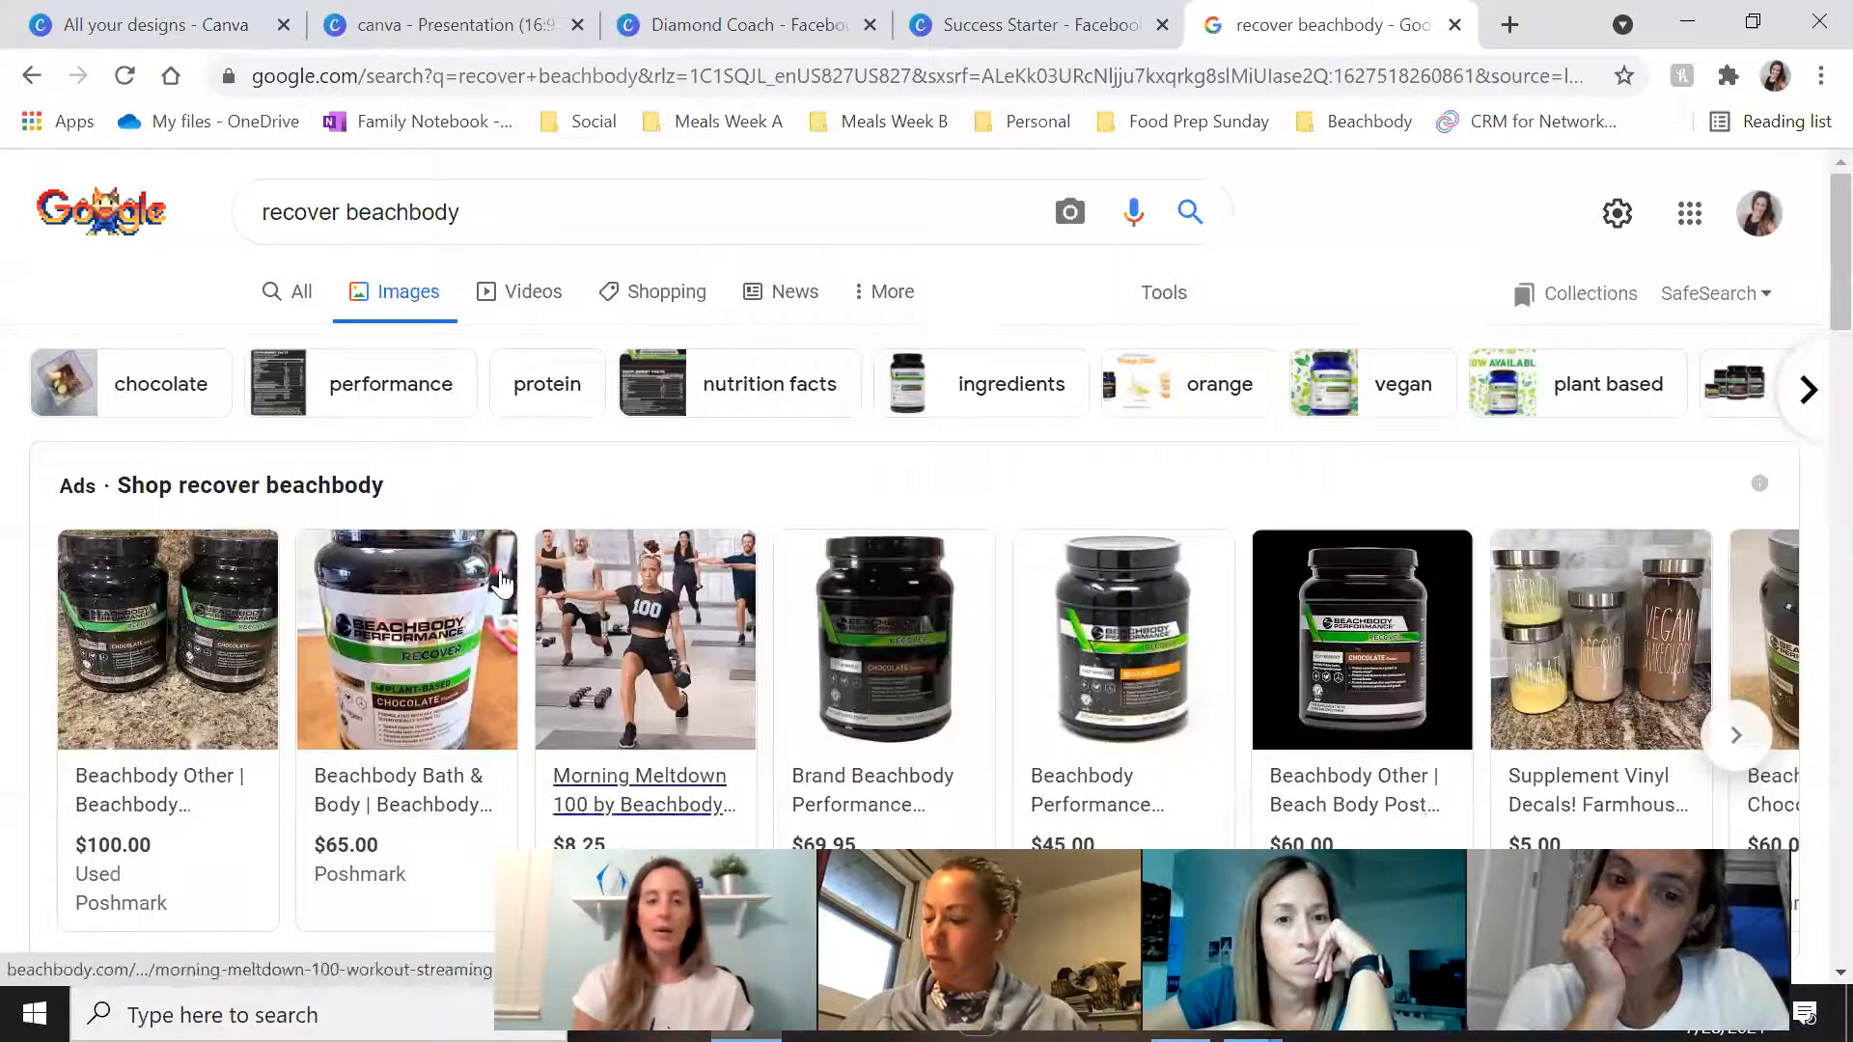
Copy the image of the plant-based chocolate Recover tub and return to the Diamond Coach design
scroll(1146, 676, "down", 4)
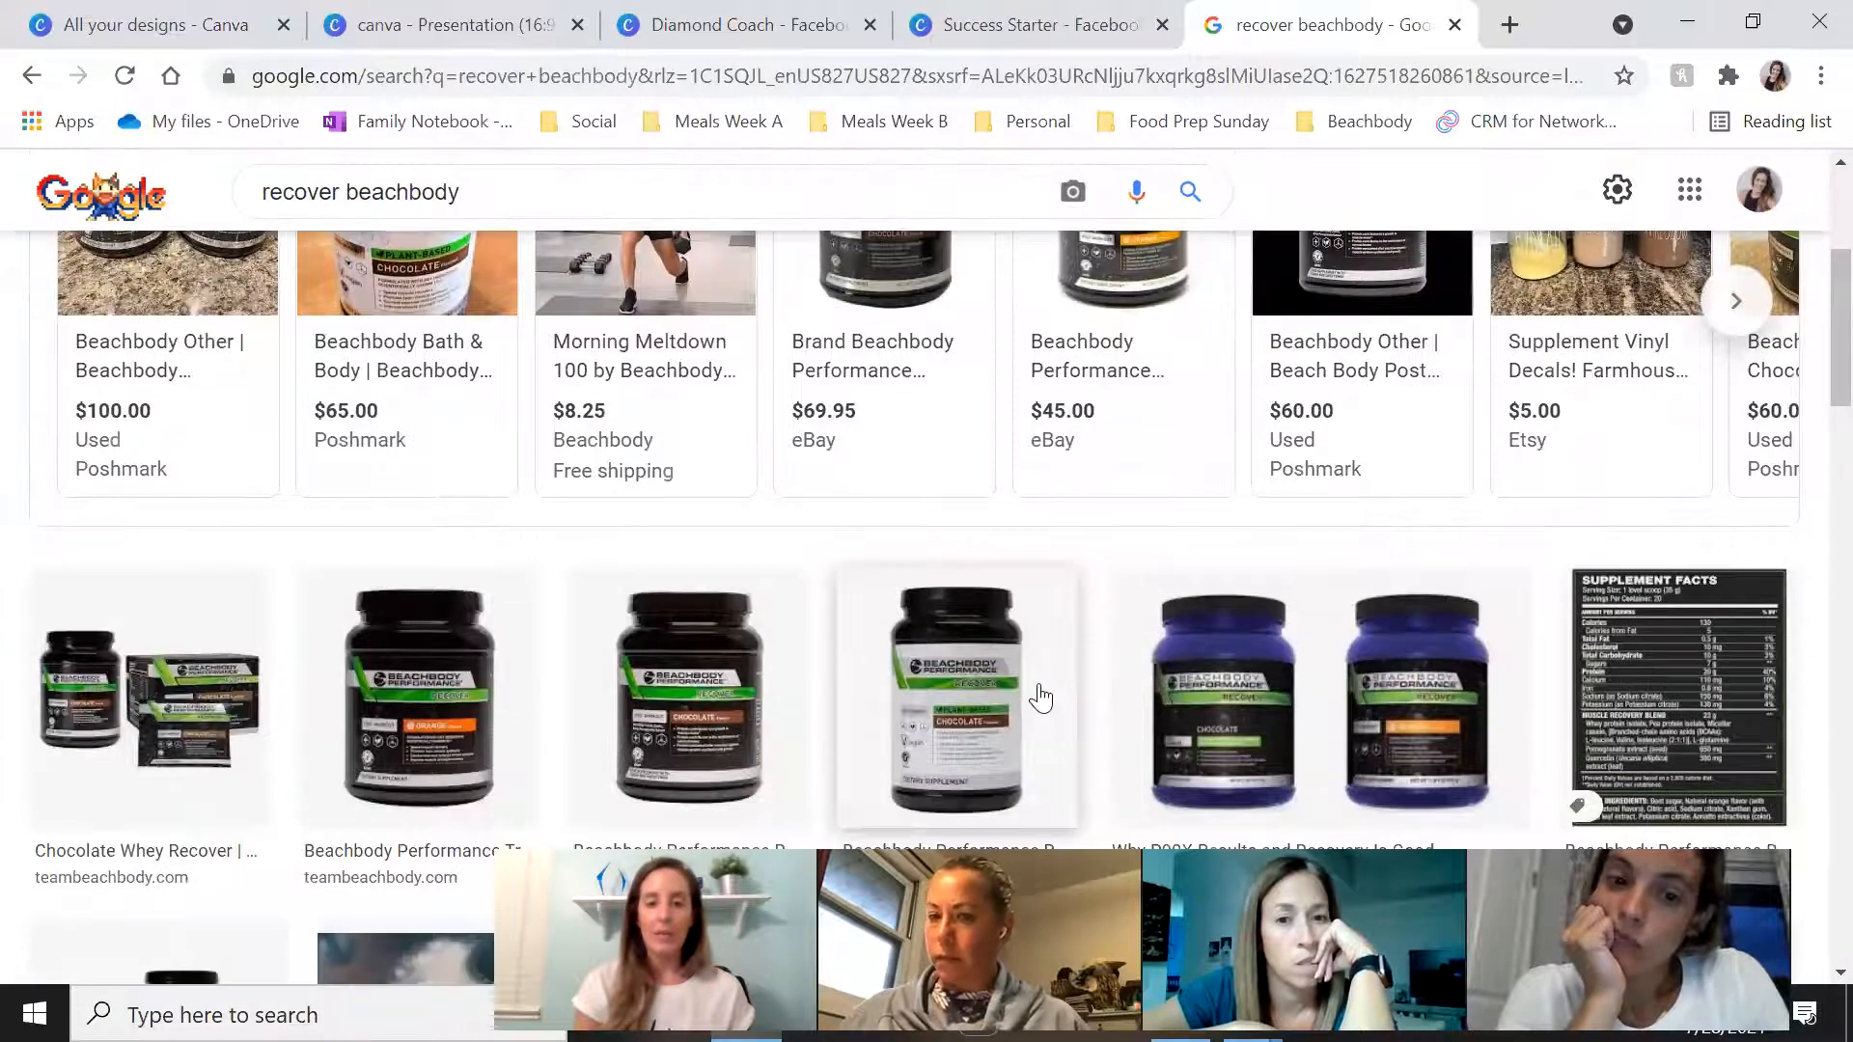
left_click(1032, 695)
right_click(1511, 538)
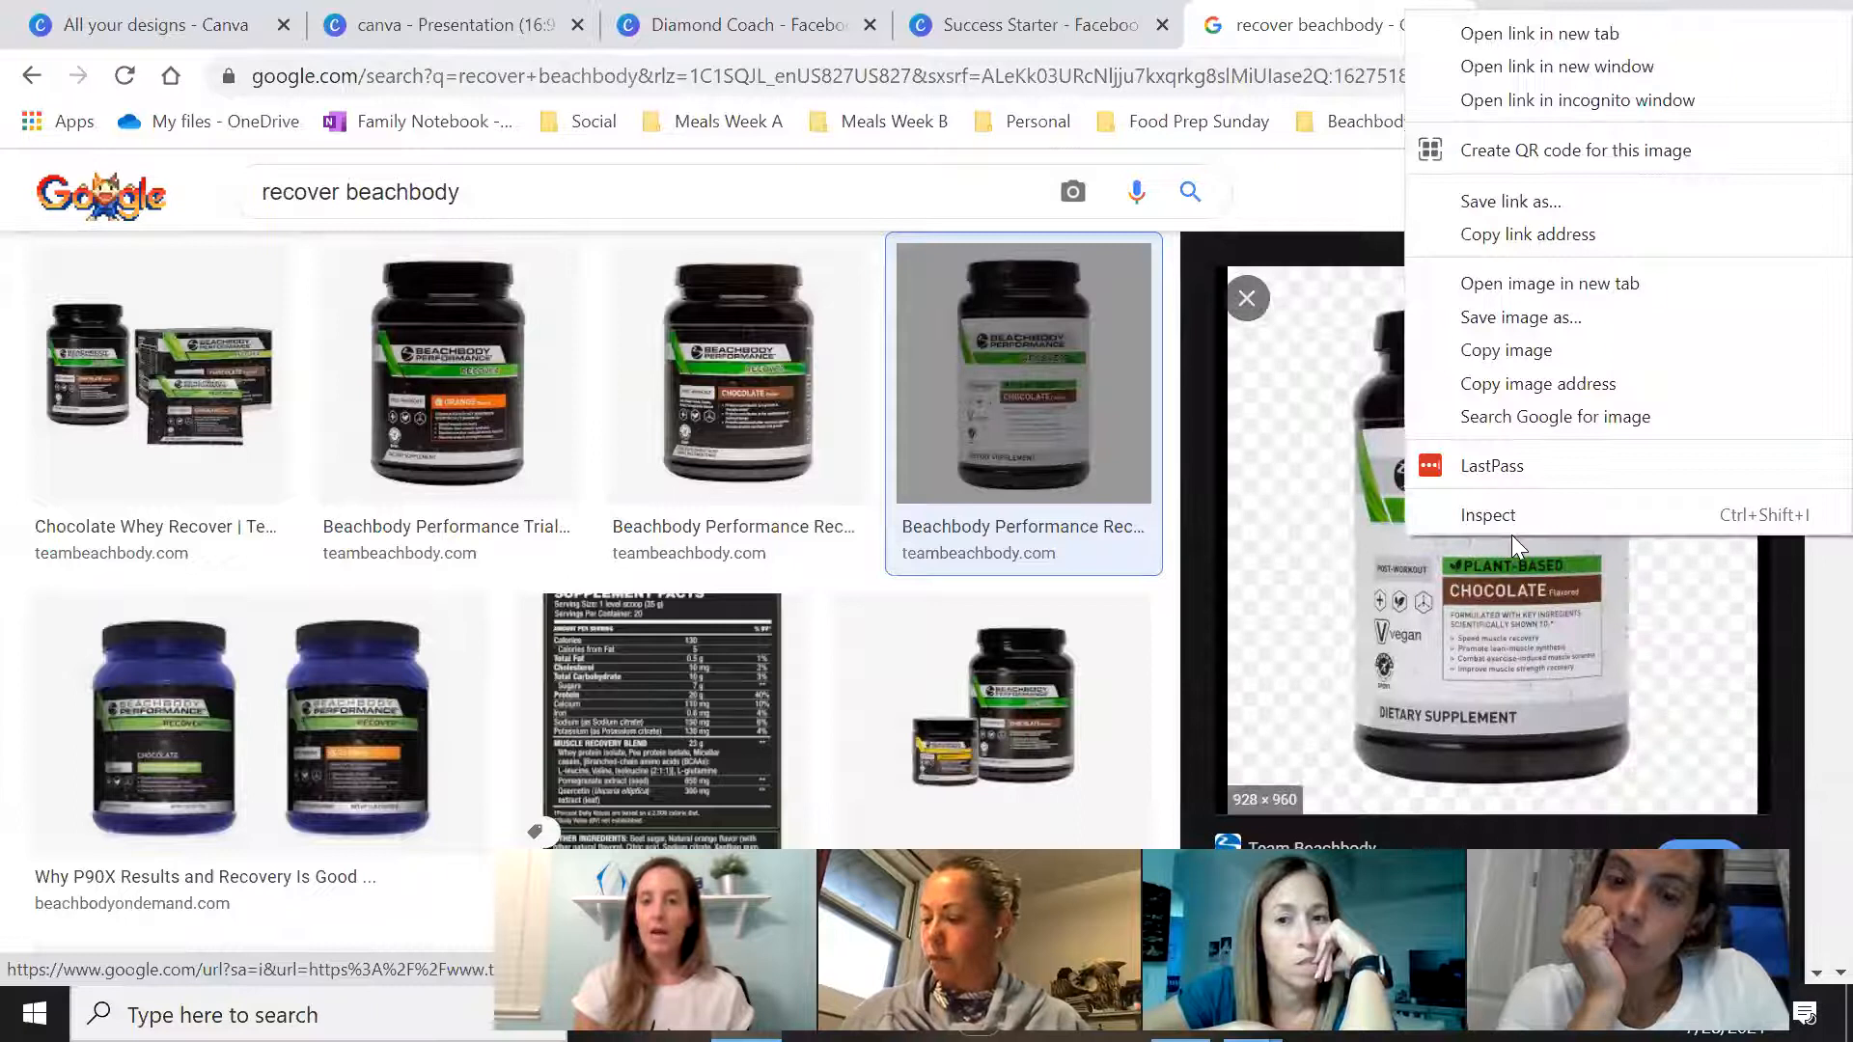
left_click(1575, 338)
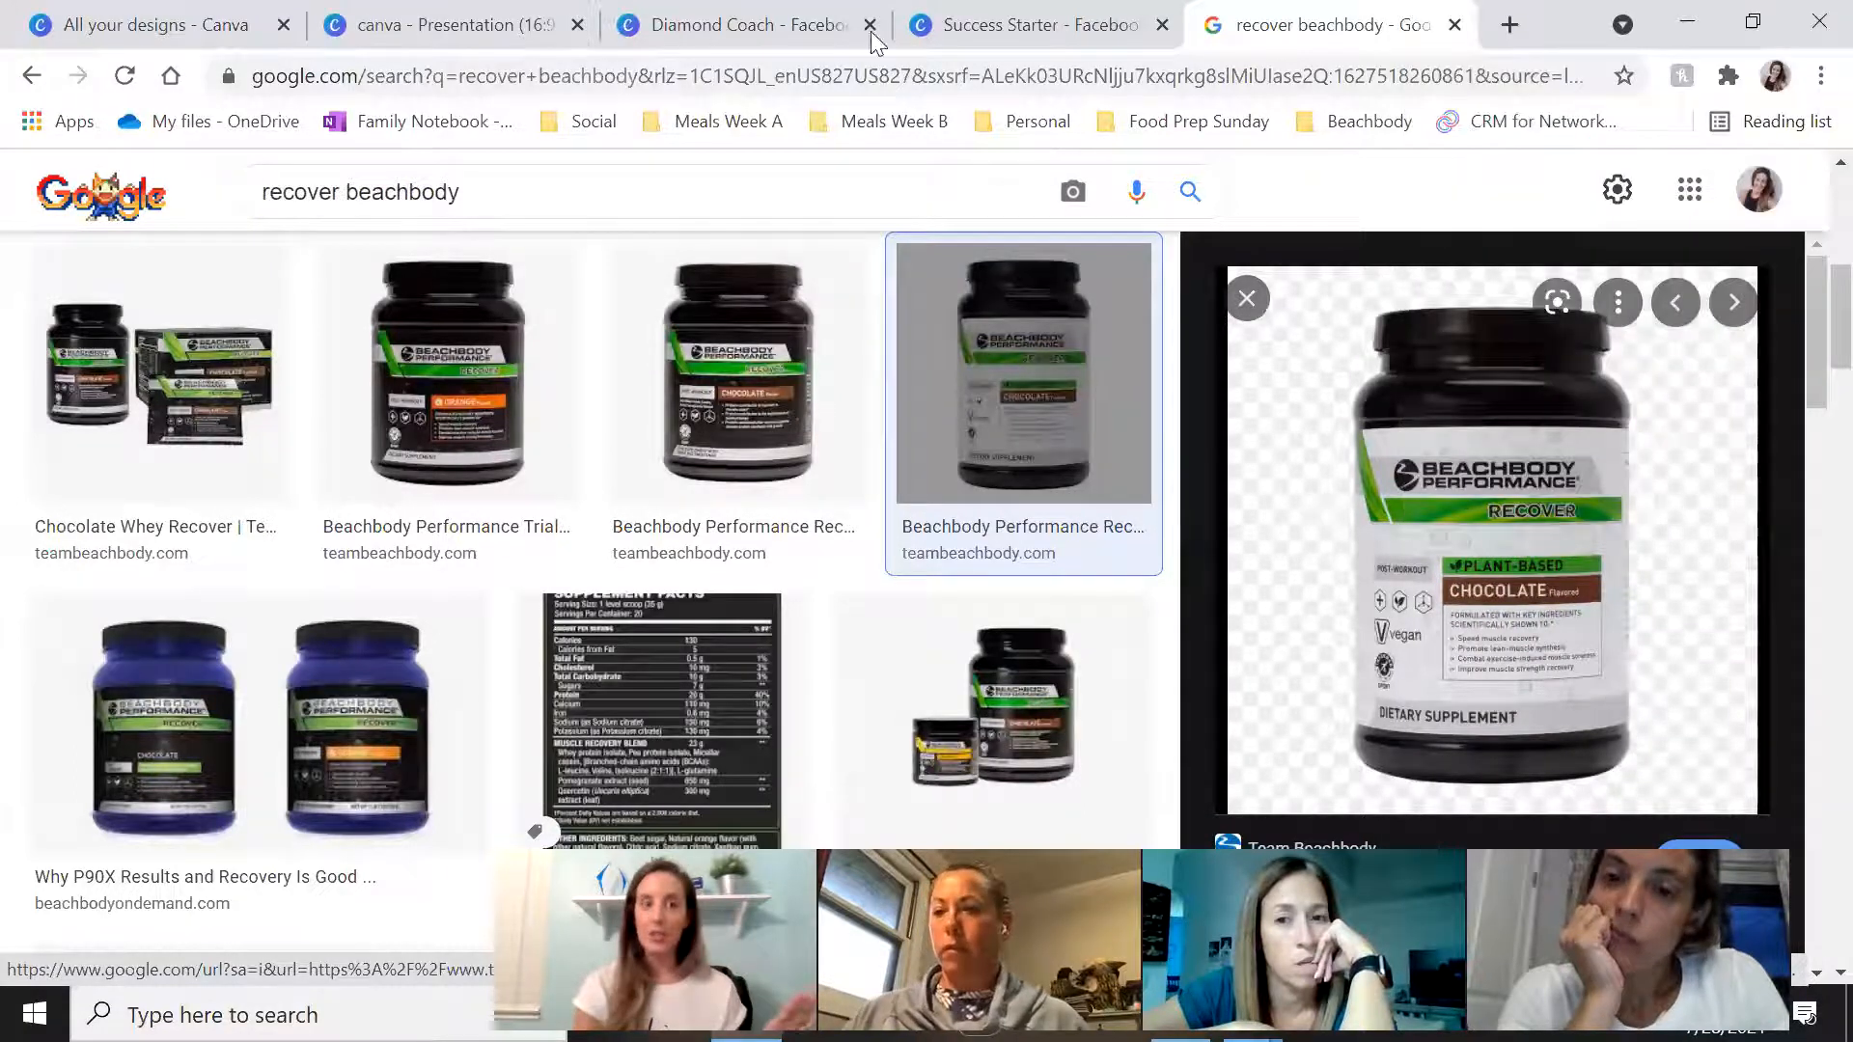
left_click(463, 14)
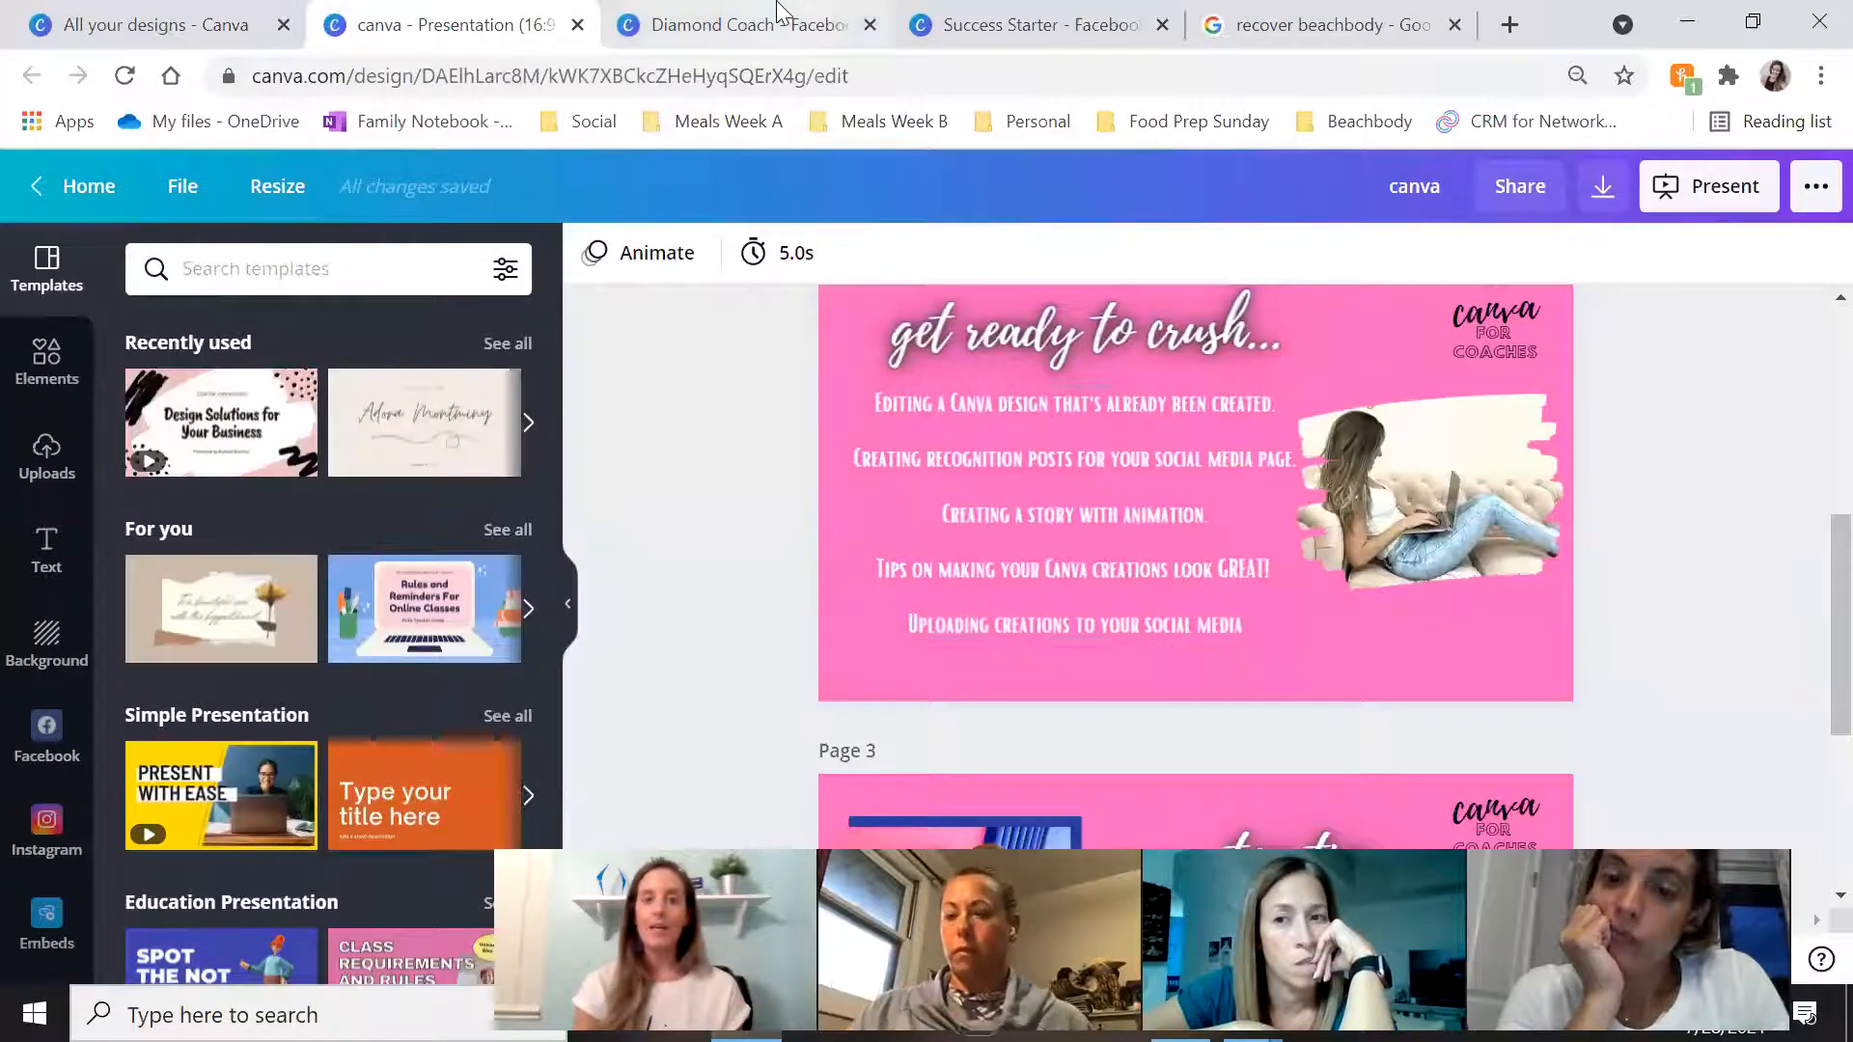
left_click(743, 24)
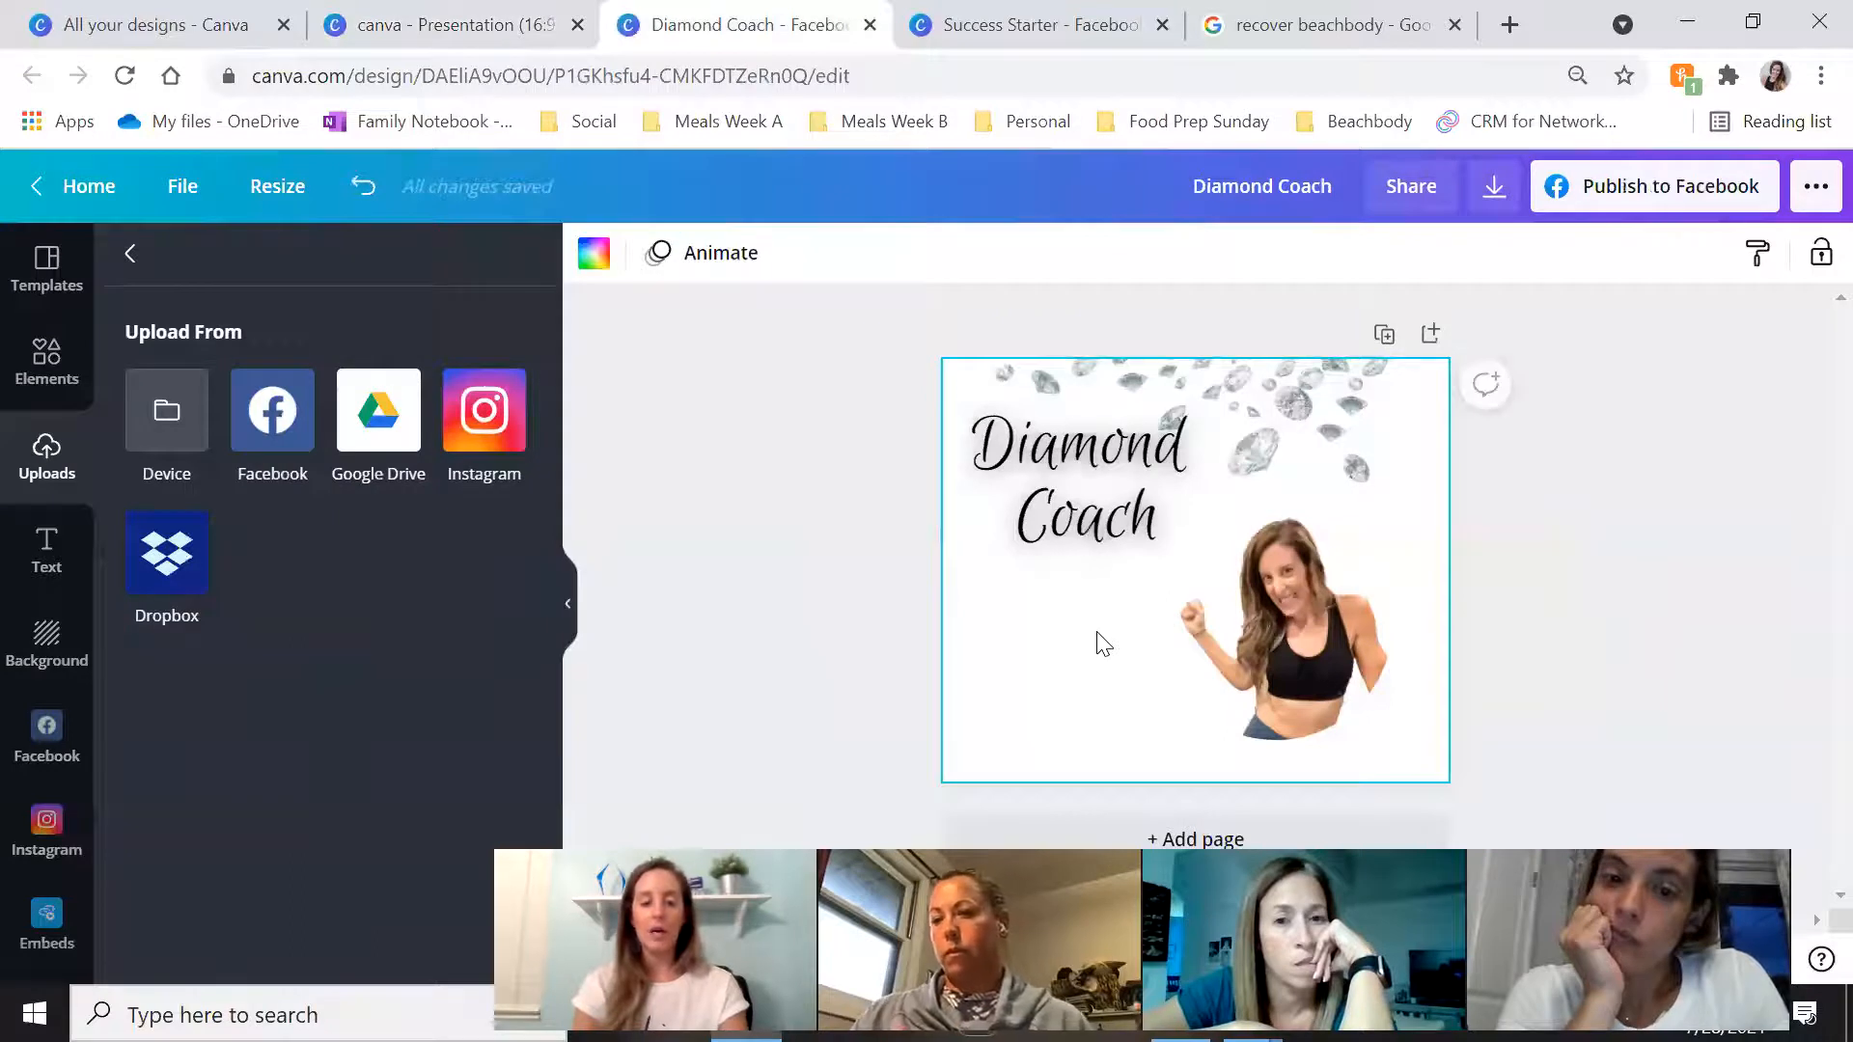
Paste the Recover tub onto the page, shrink it beside the woman below the heading, and delete it
key("ctrl+v")
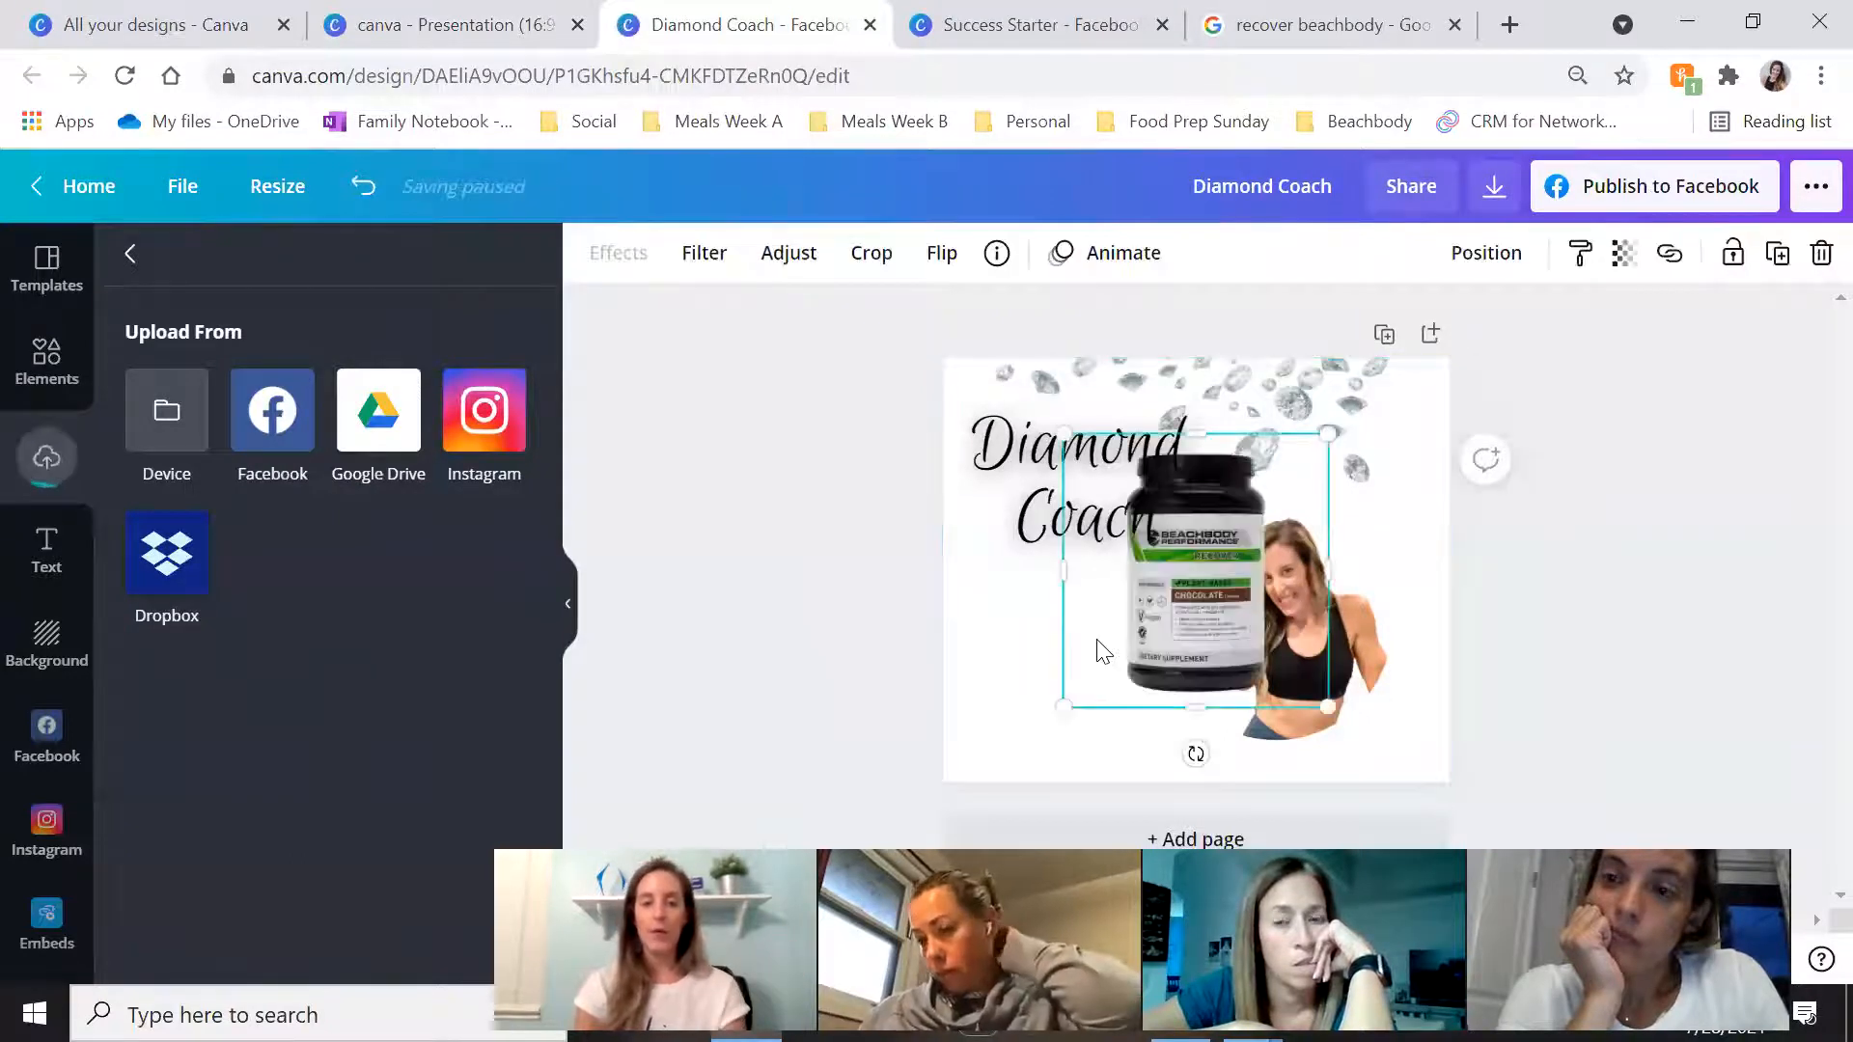
left_click_drag(1186, 598, 1064, 632)
left_click_drag(1209, 471, 1133, 541)
left_click_drag(1063, 628, 1136, 638)
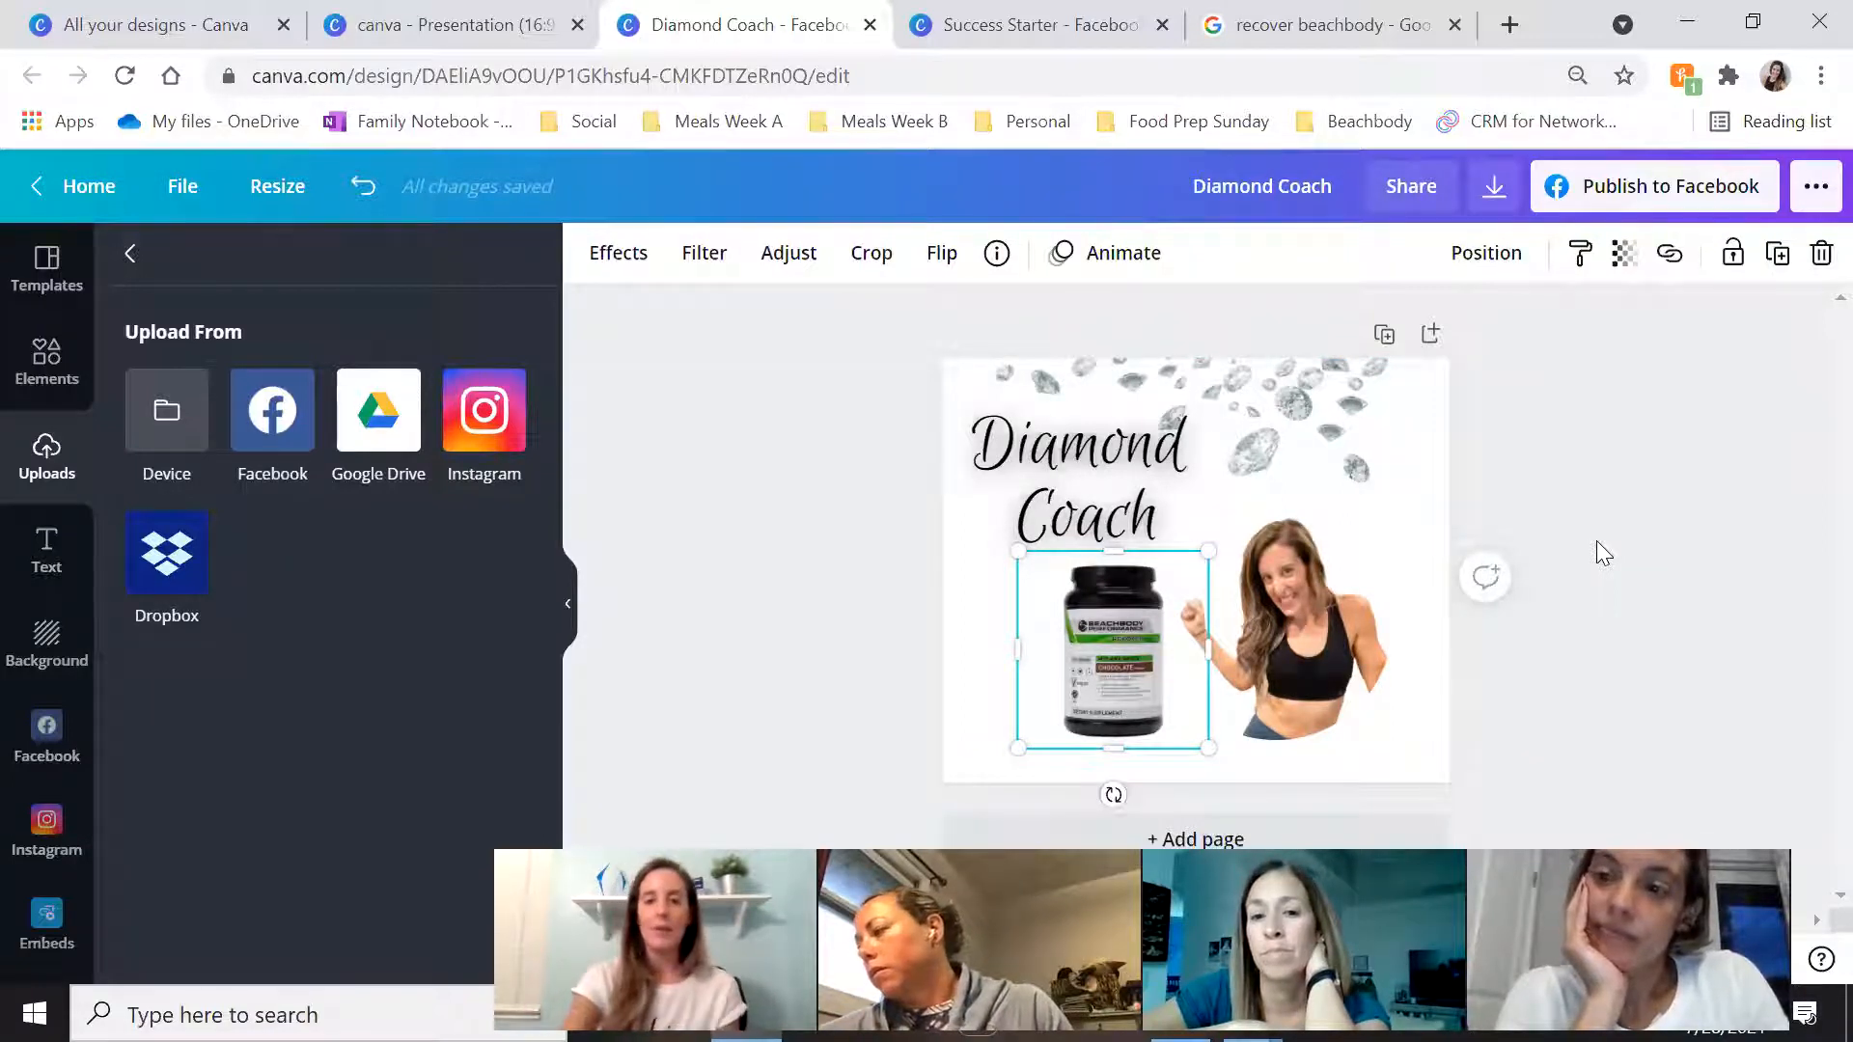
key("Delete")
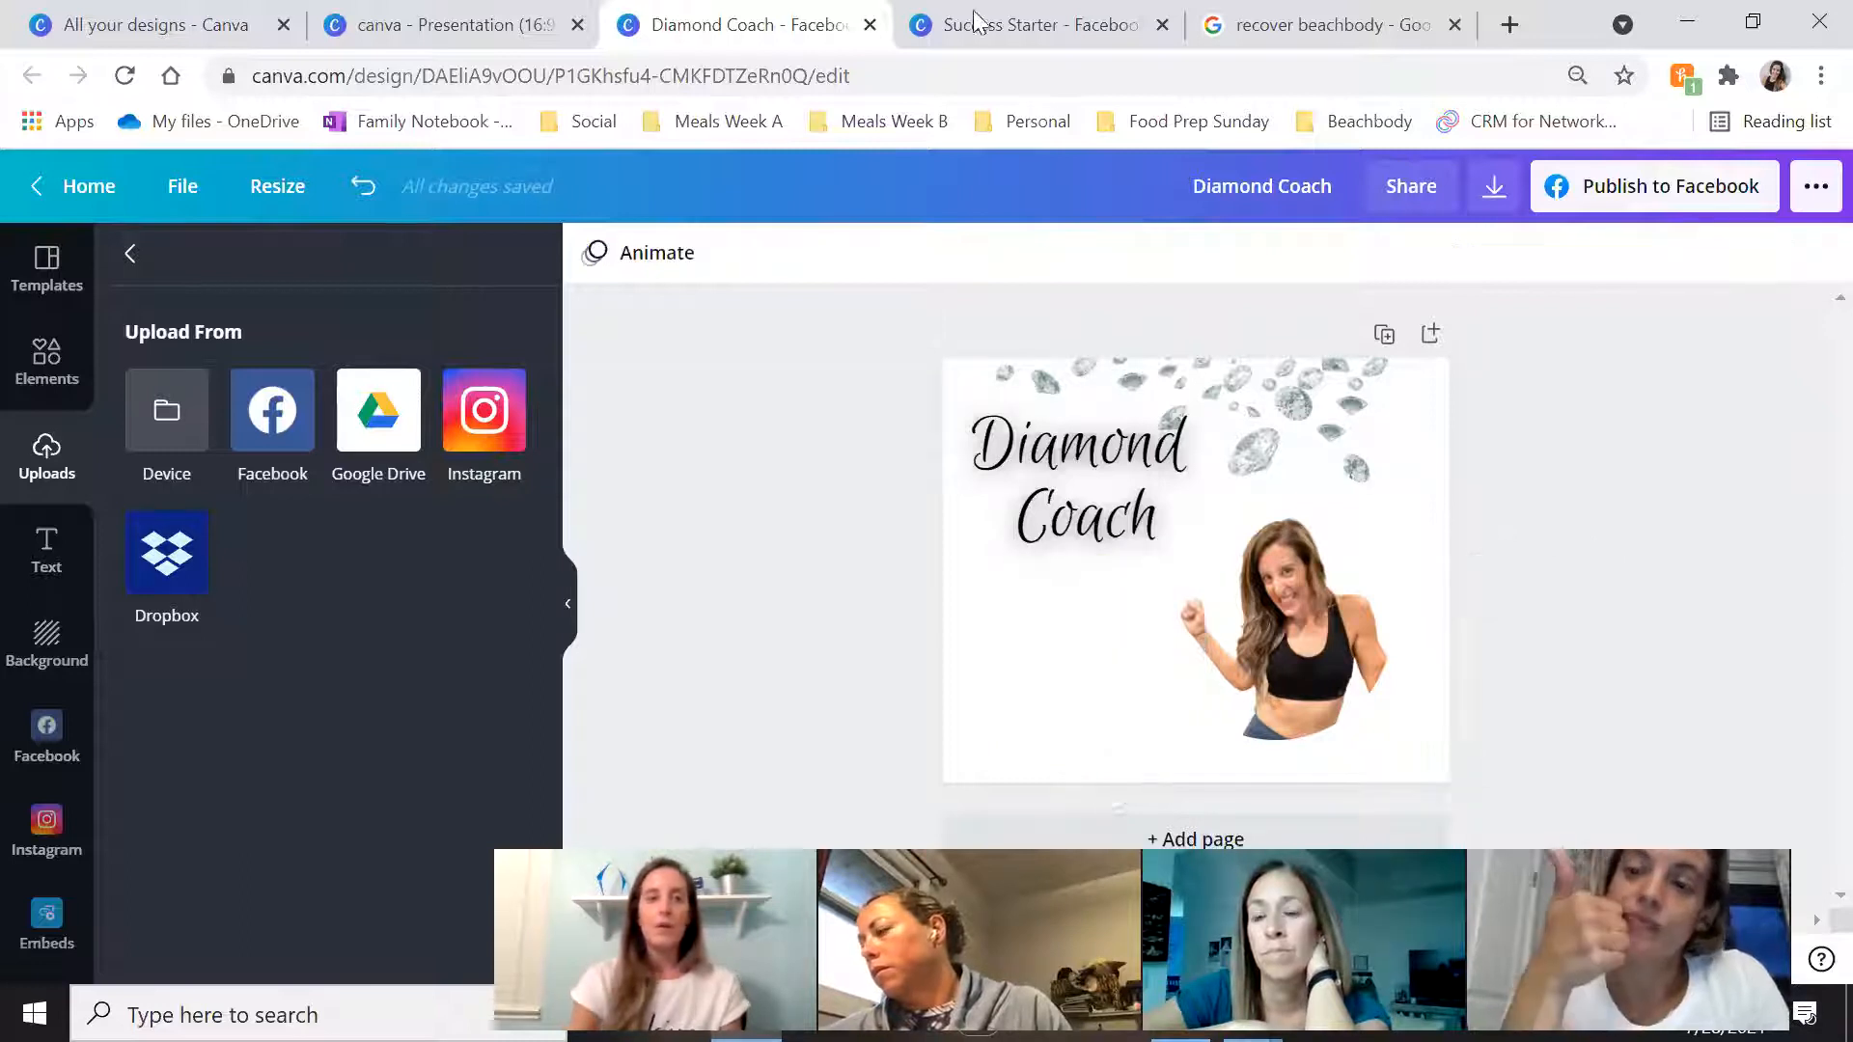
Find the THIS AUGUST story among all your designs and open it for editing
left_click(449, 24)
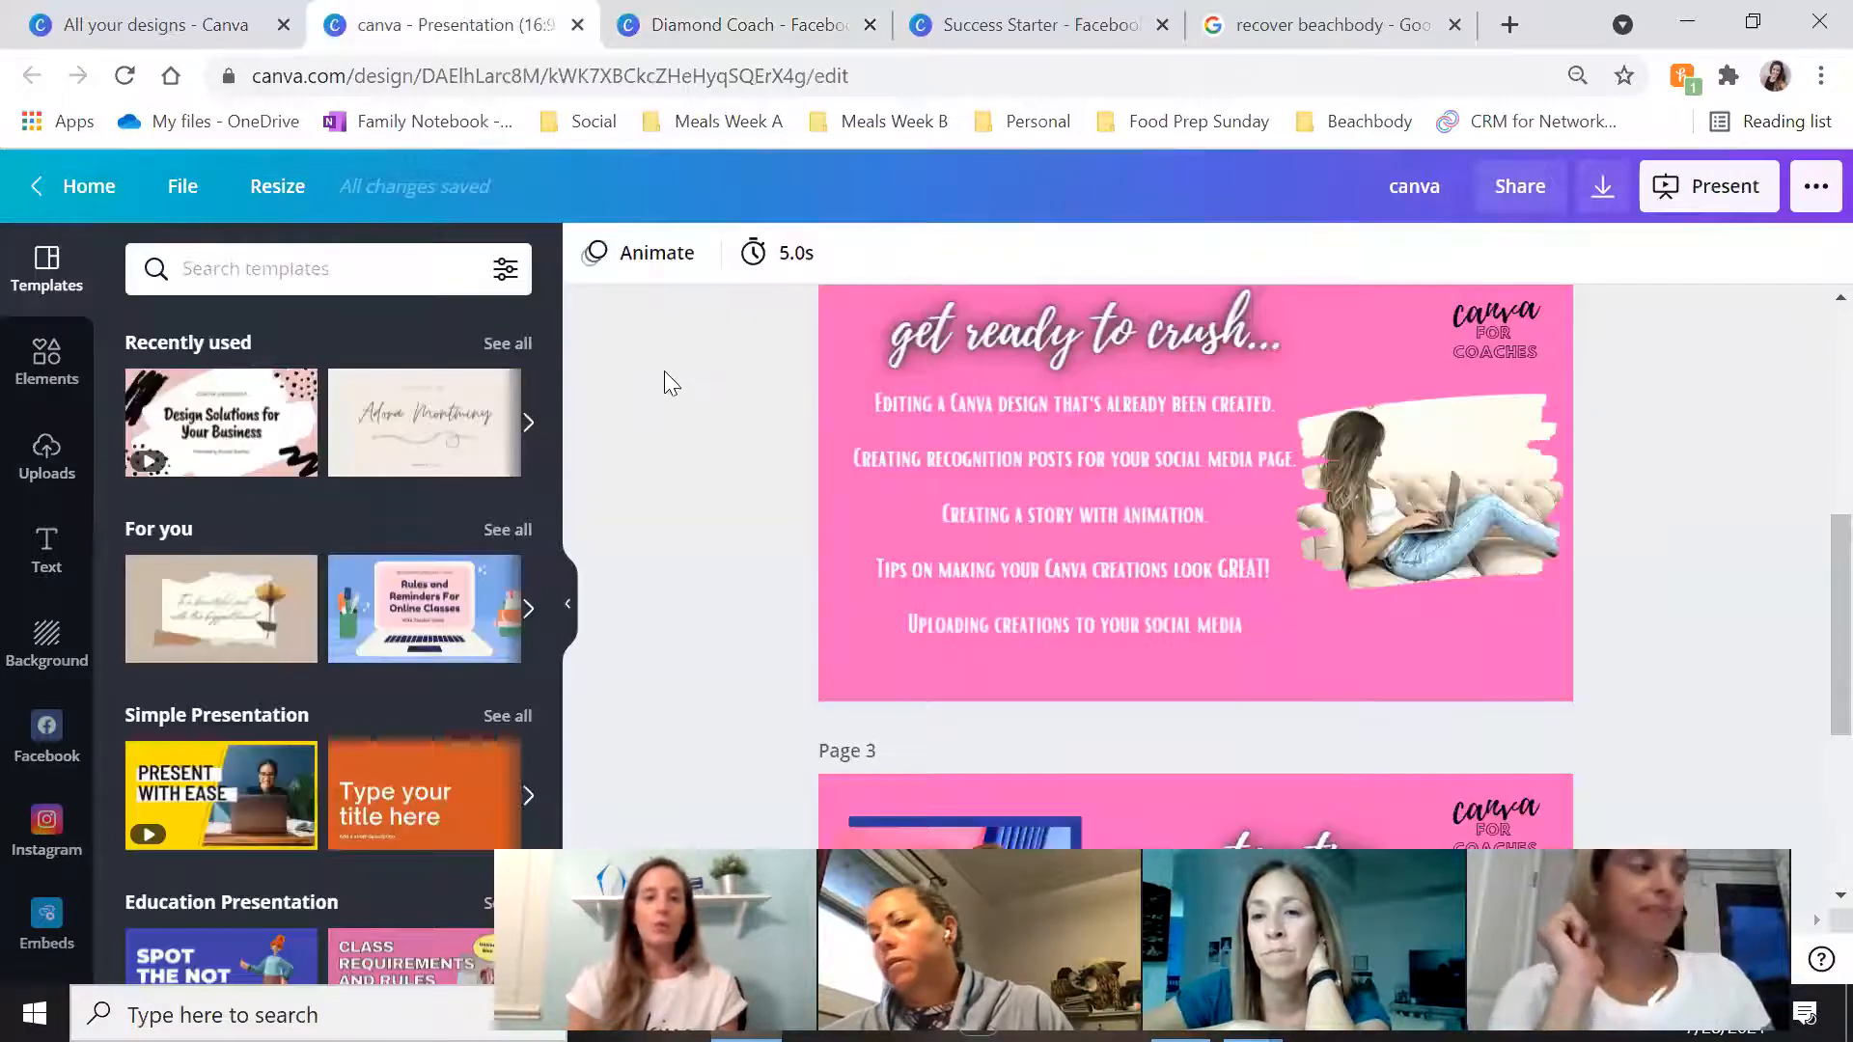
left_click(228, 13)
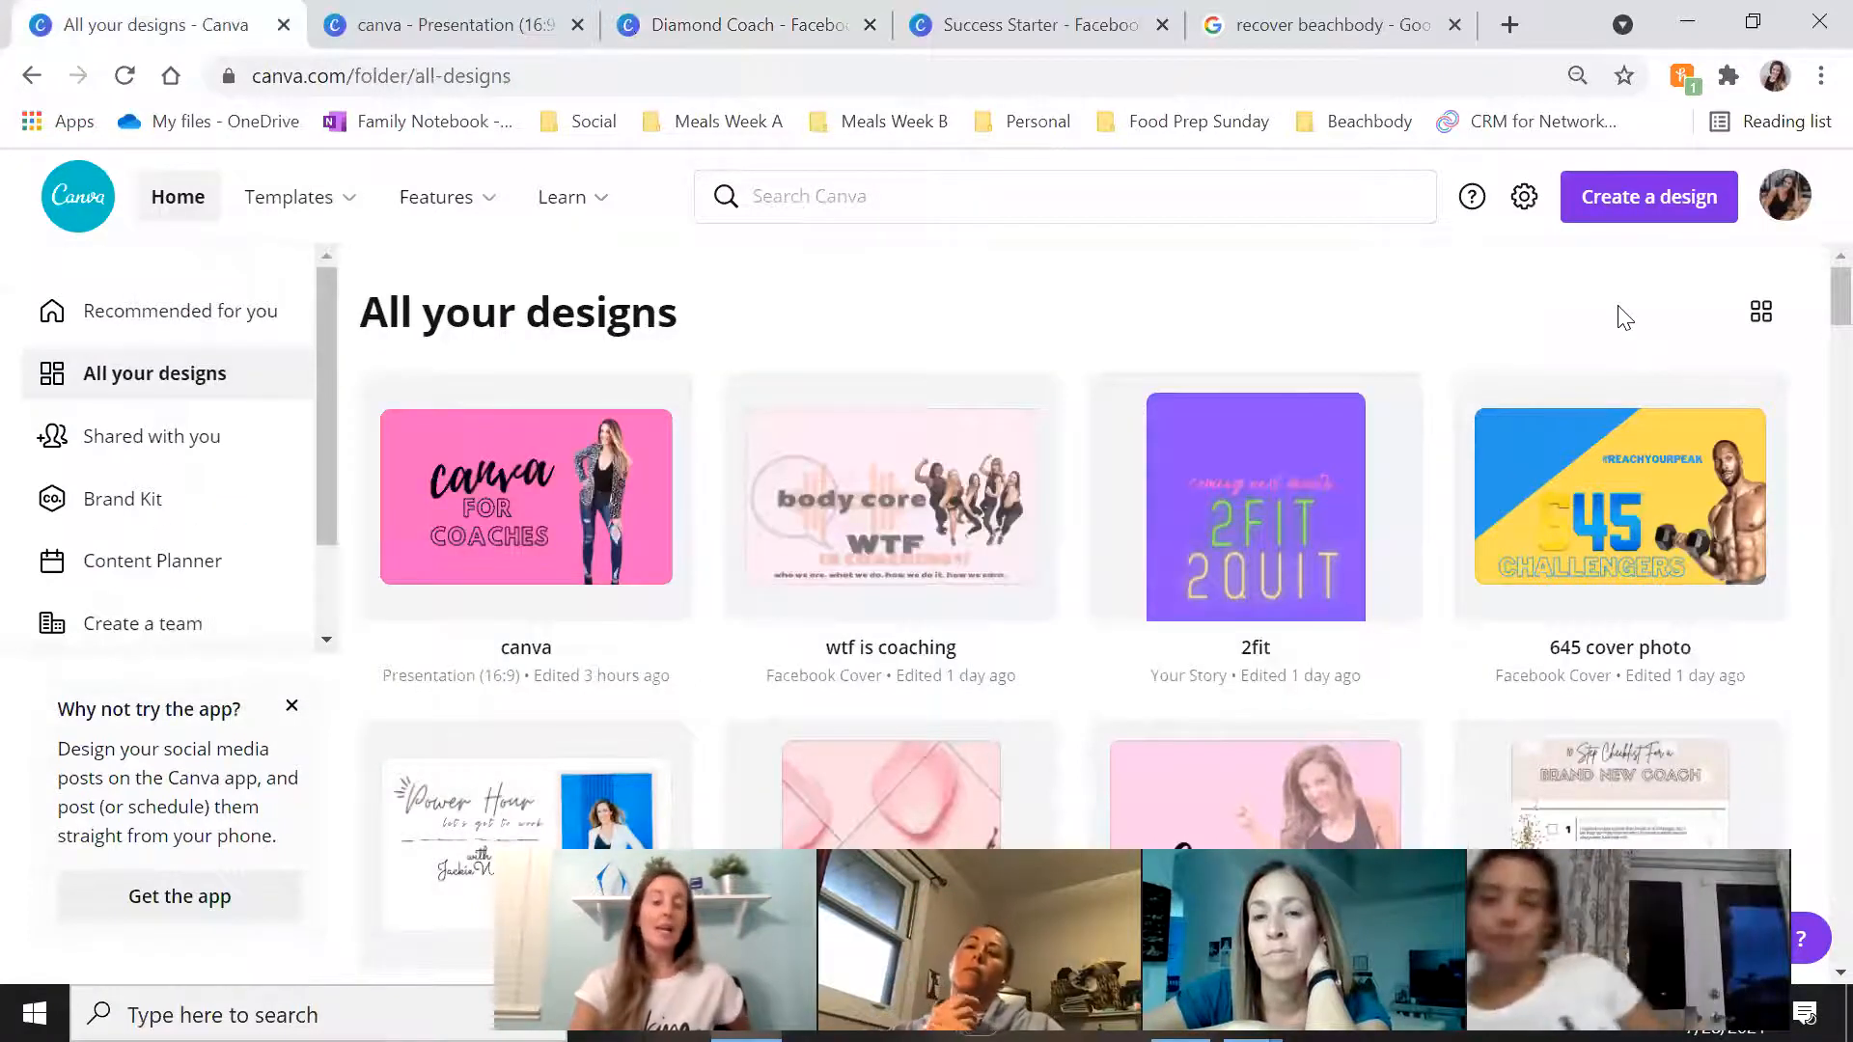
scroll(1071, 632, "down", 5)
scroll(1071, 632, "up", 3)
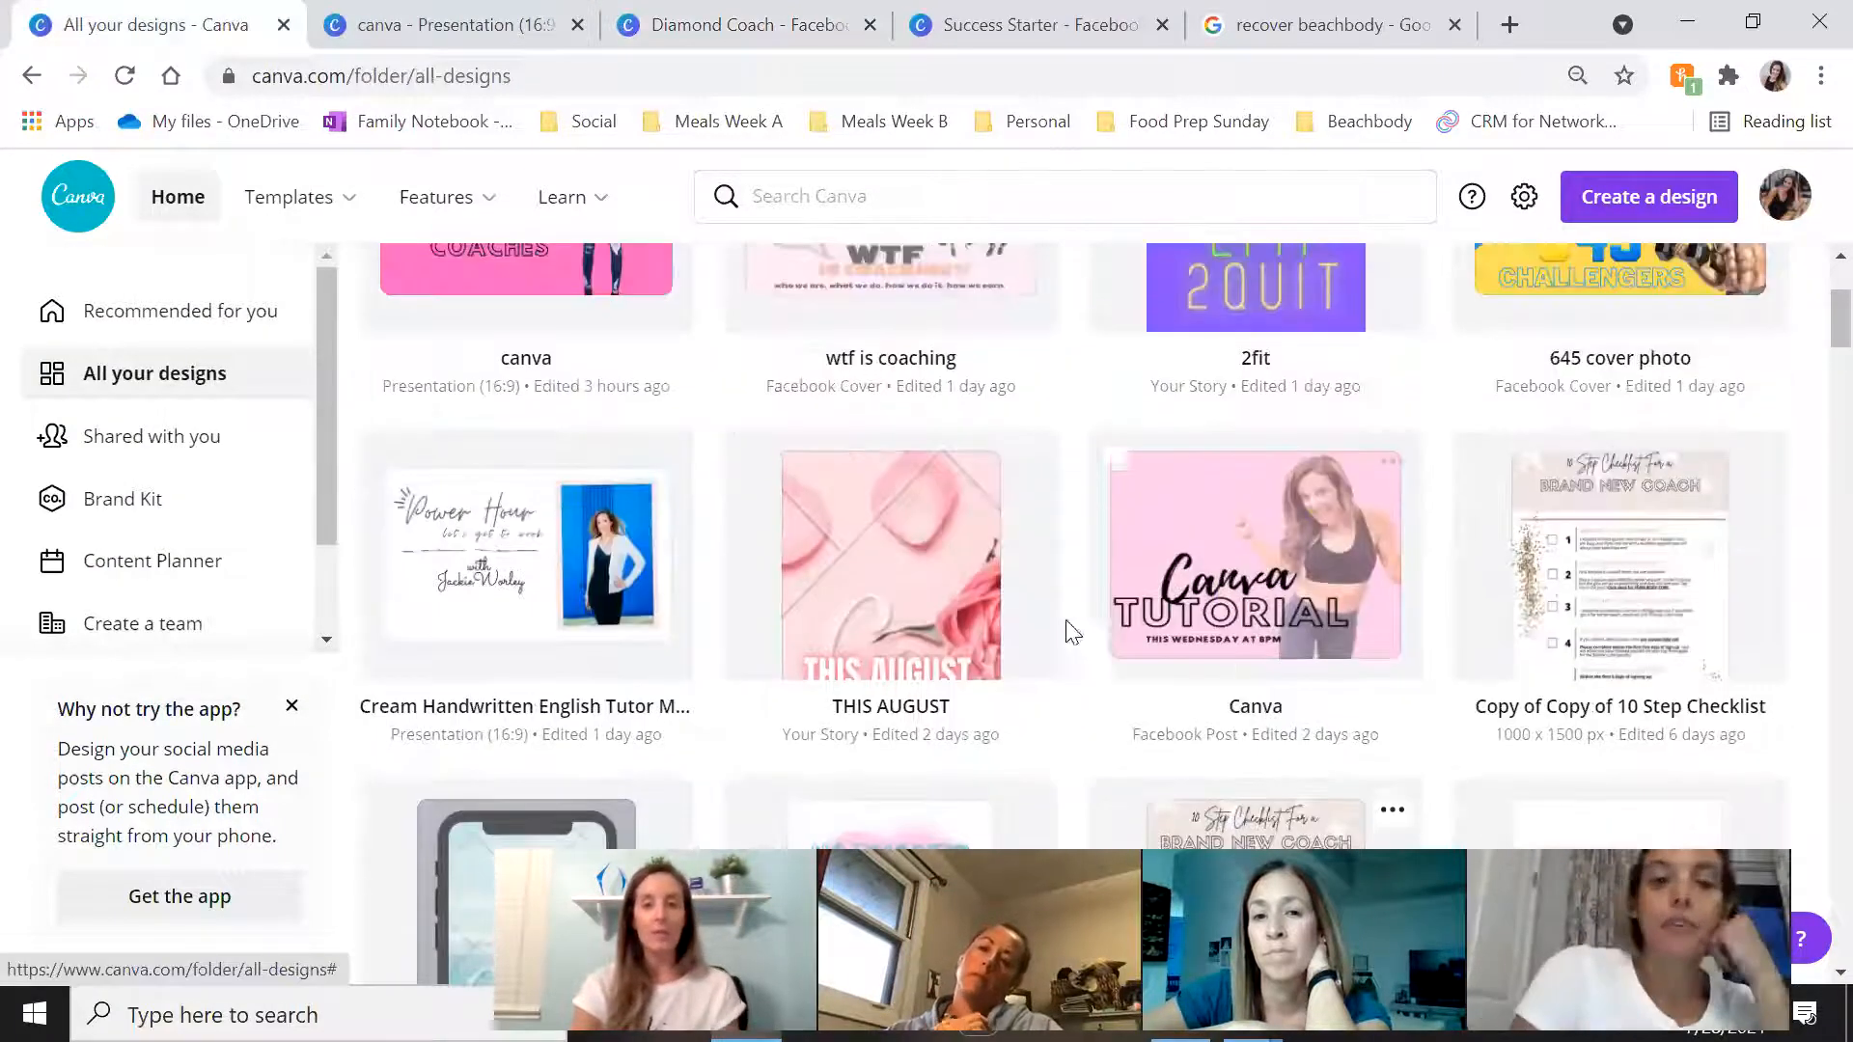
left_click(1047, 623)
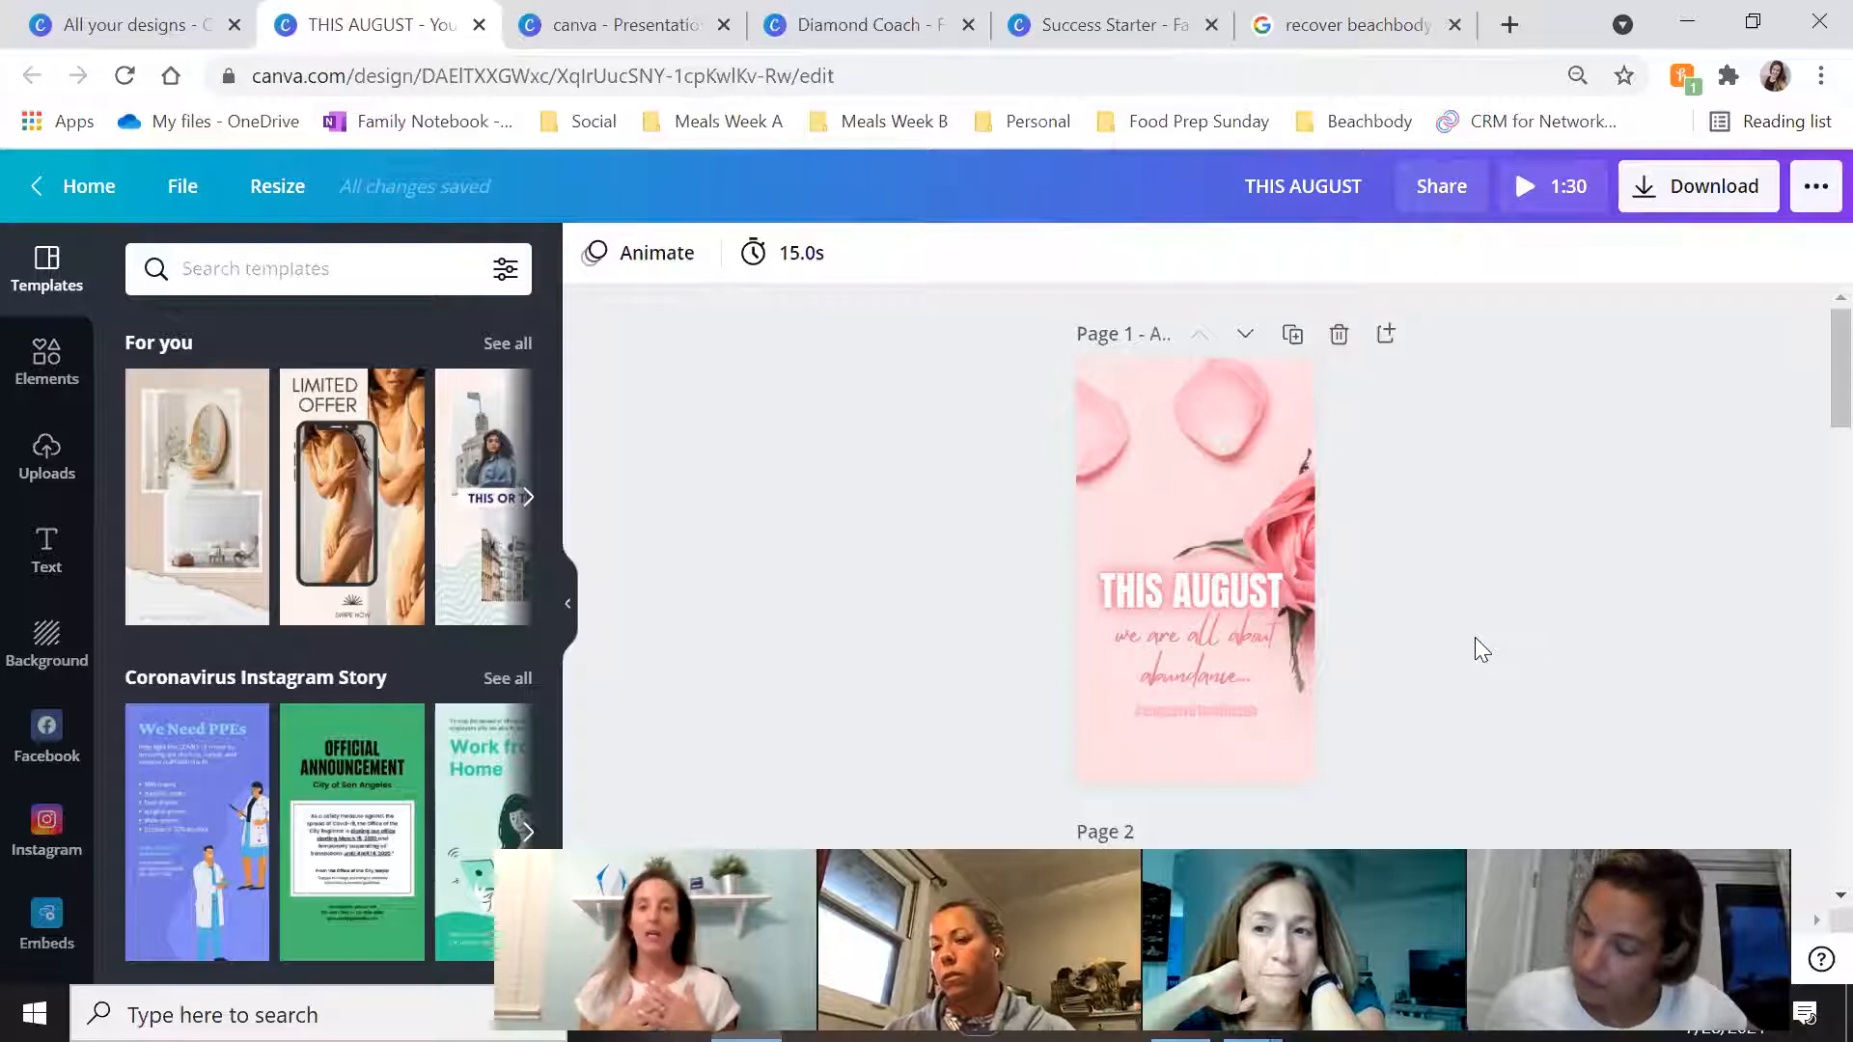
Select the tagline below the THIS AUGUST heading on page 1 and look at its available text effects
left_click(1154, 506)
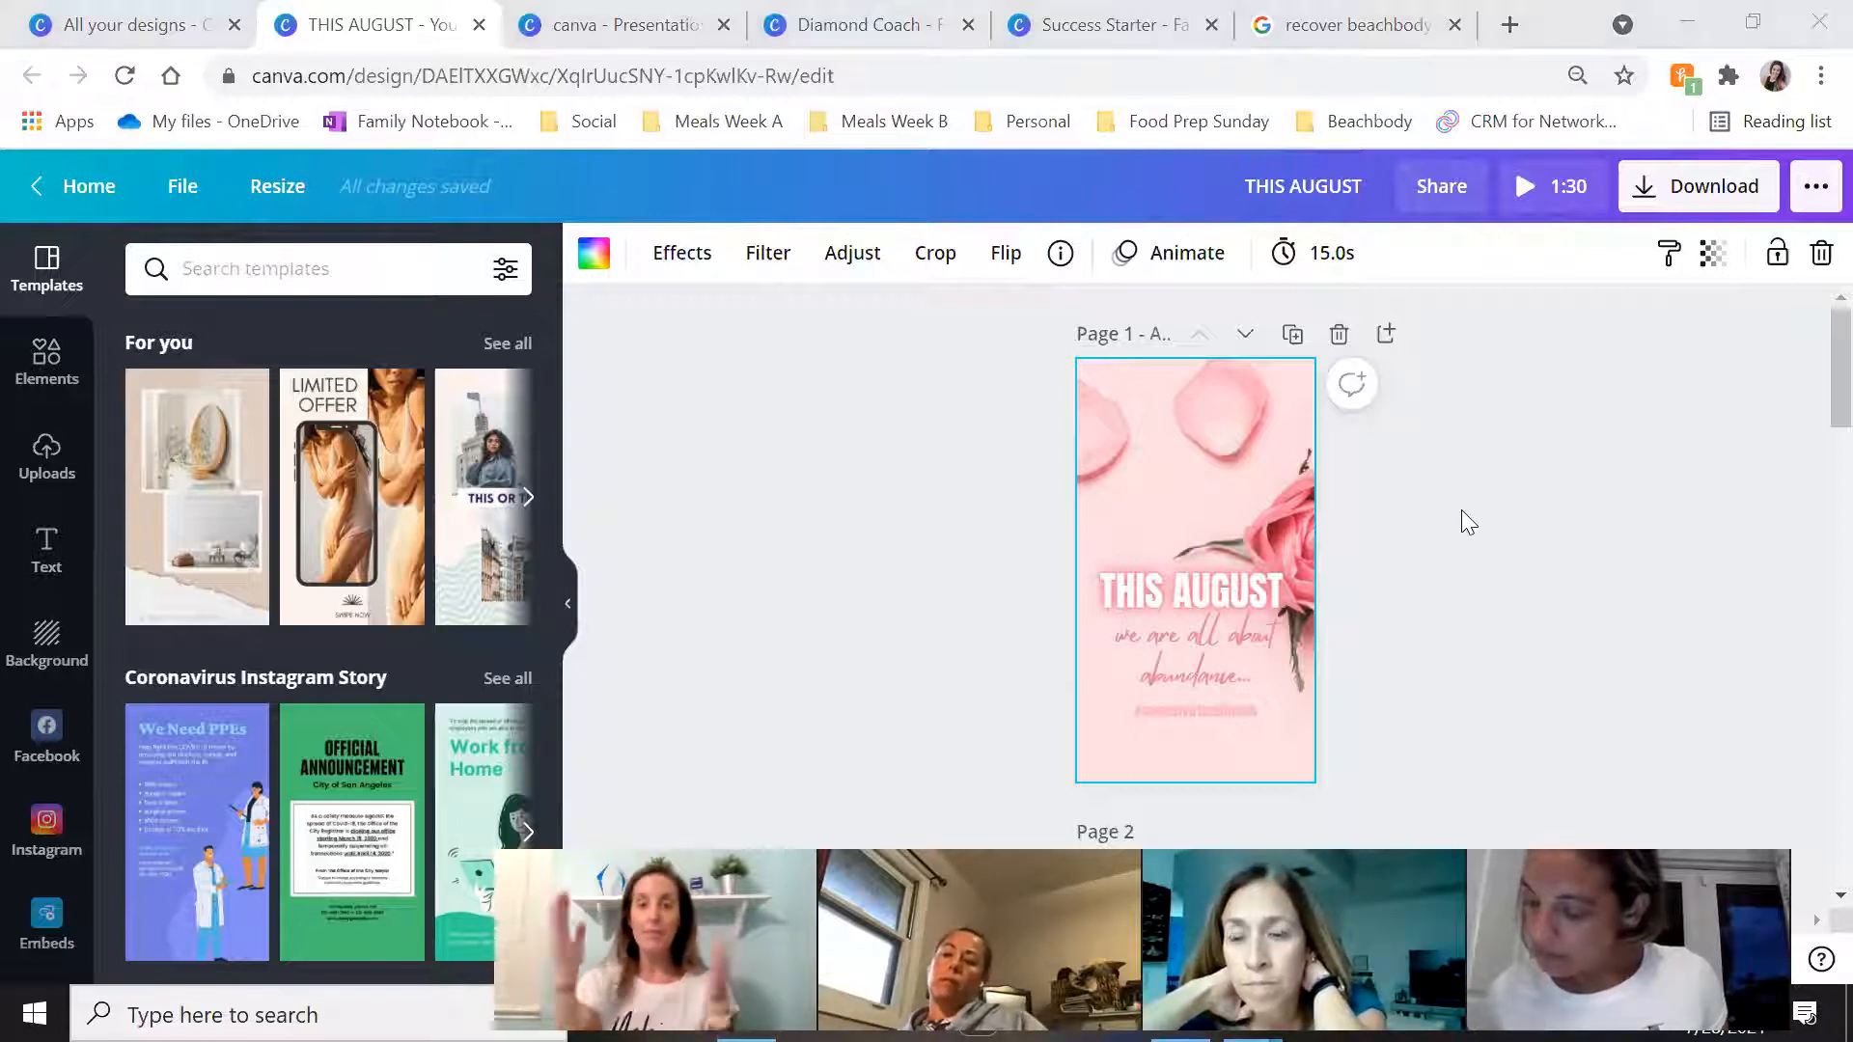
left_click(1235, 670)
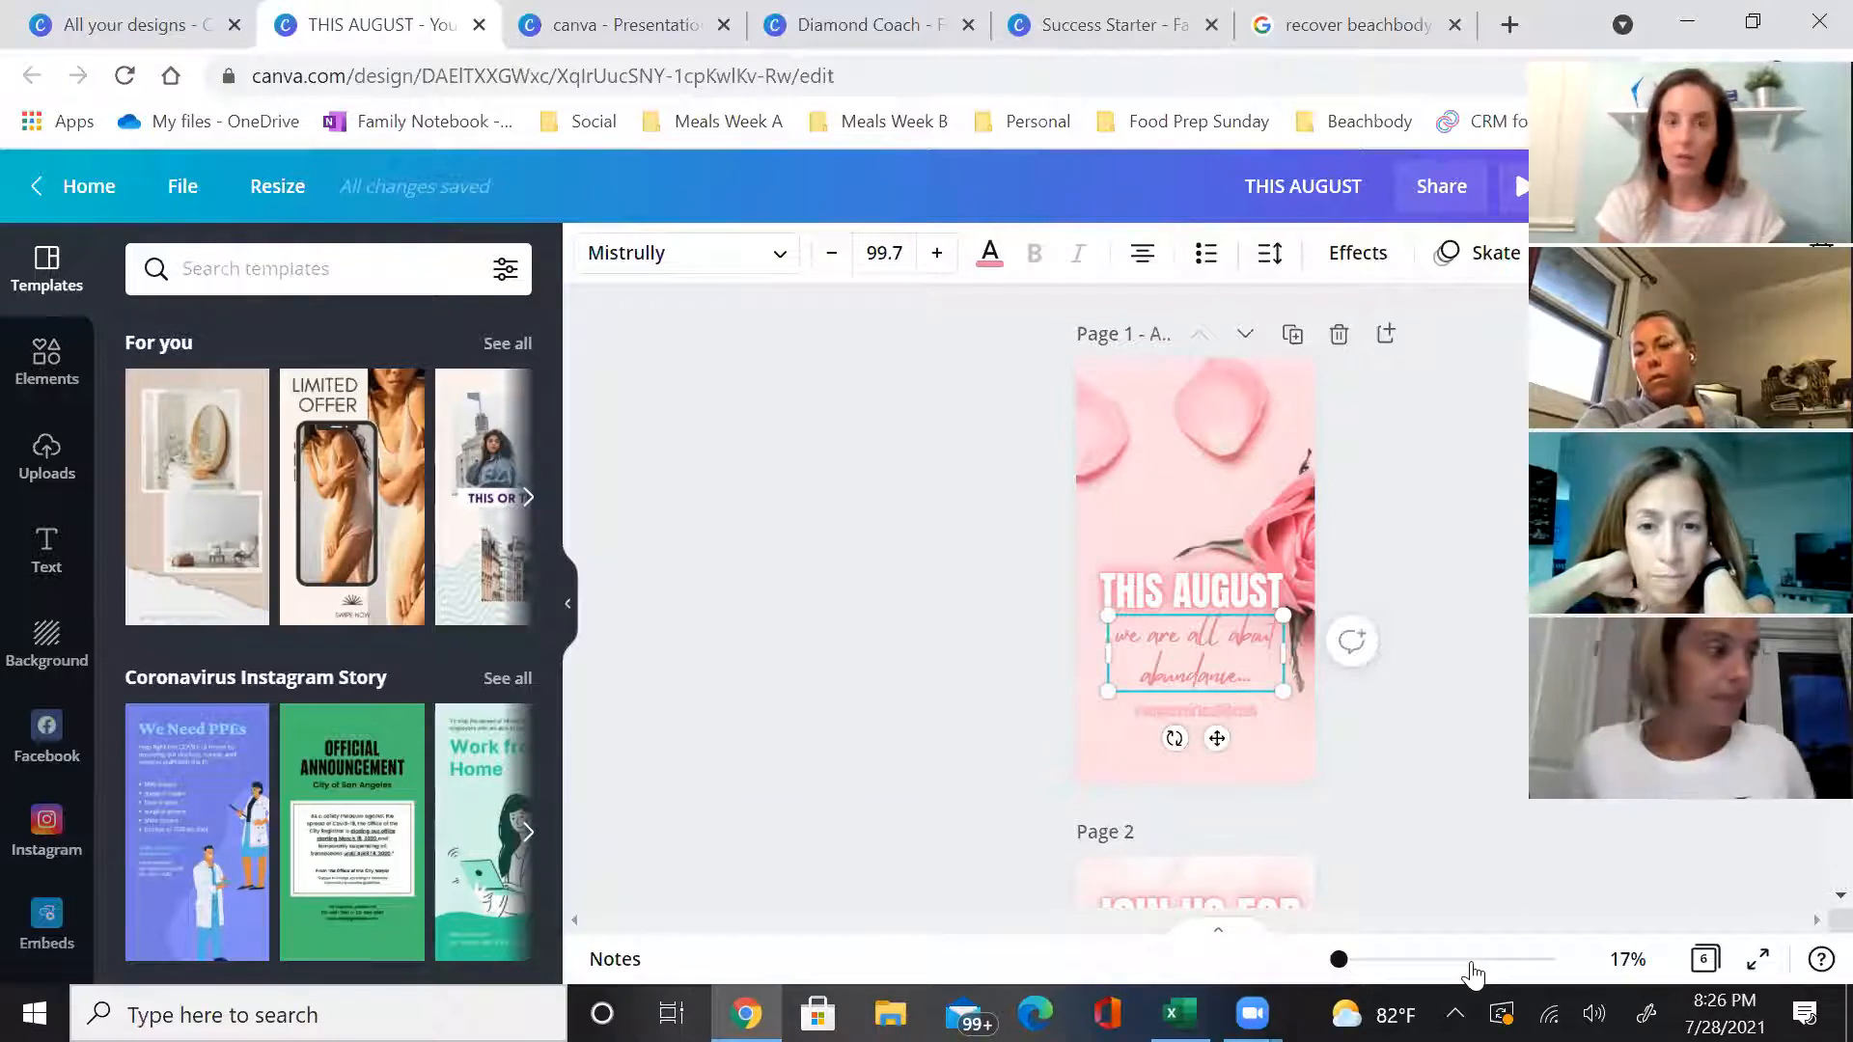
left_click_drag(1338, 960, 1341, 960)
scroll(1457, 805, "up", 3)
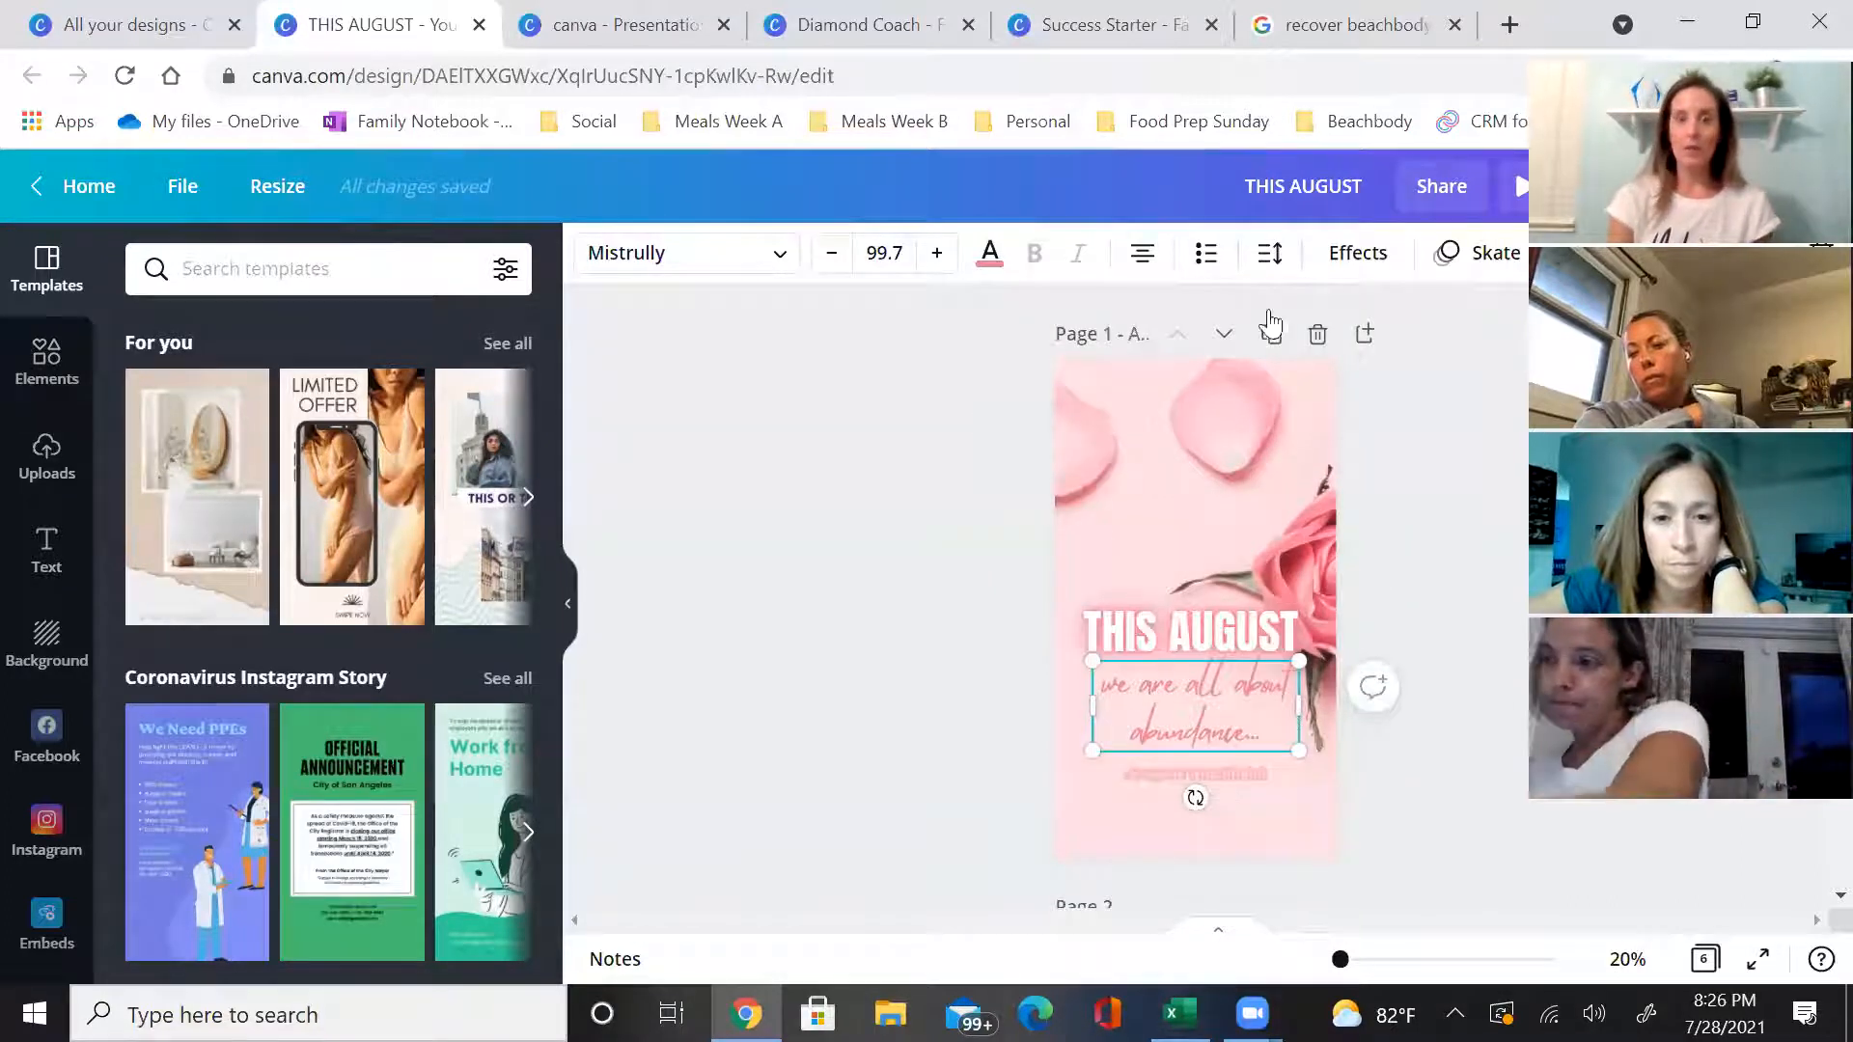
left_click(1374, 272)
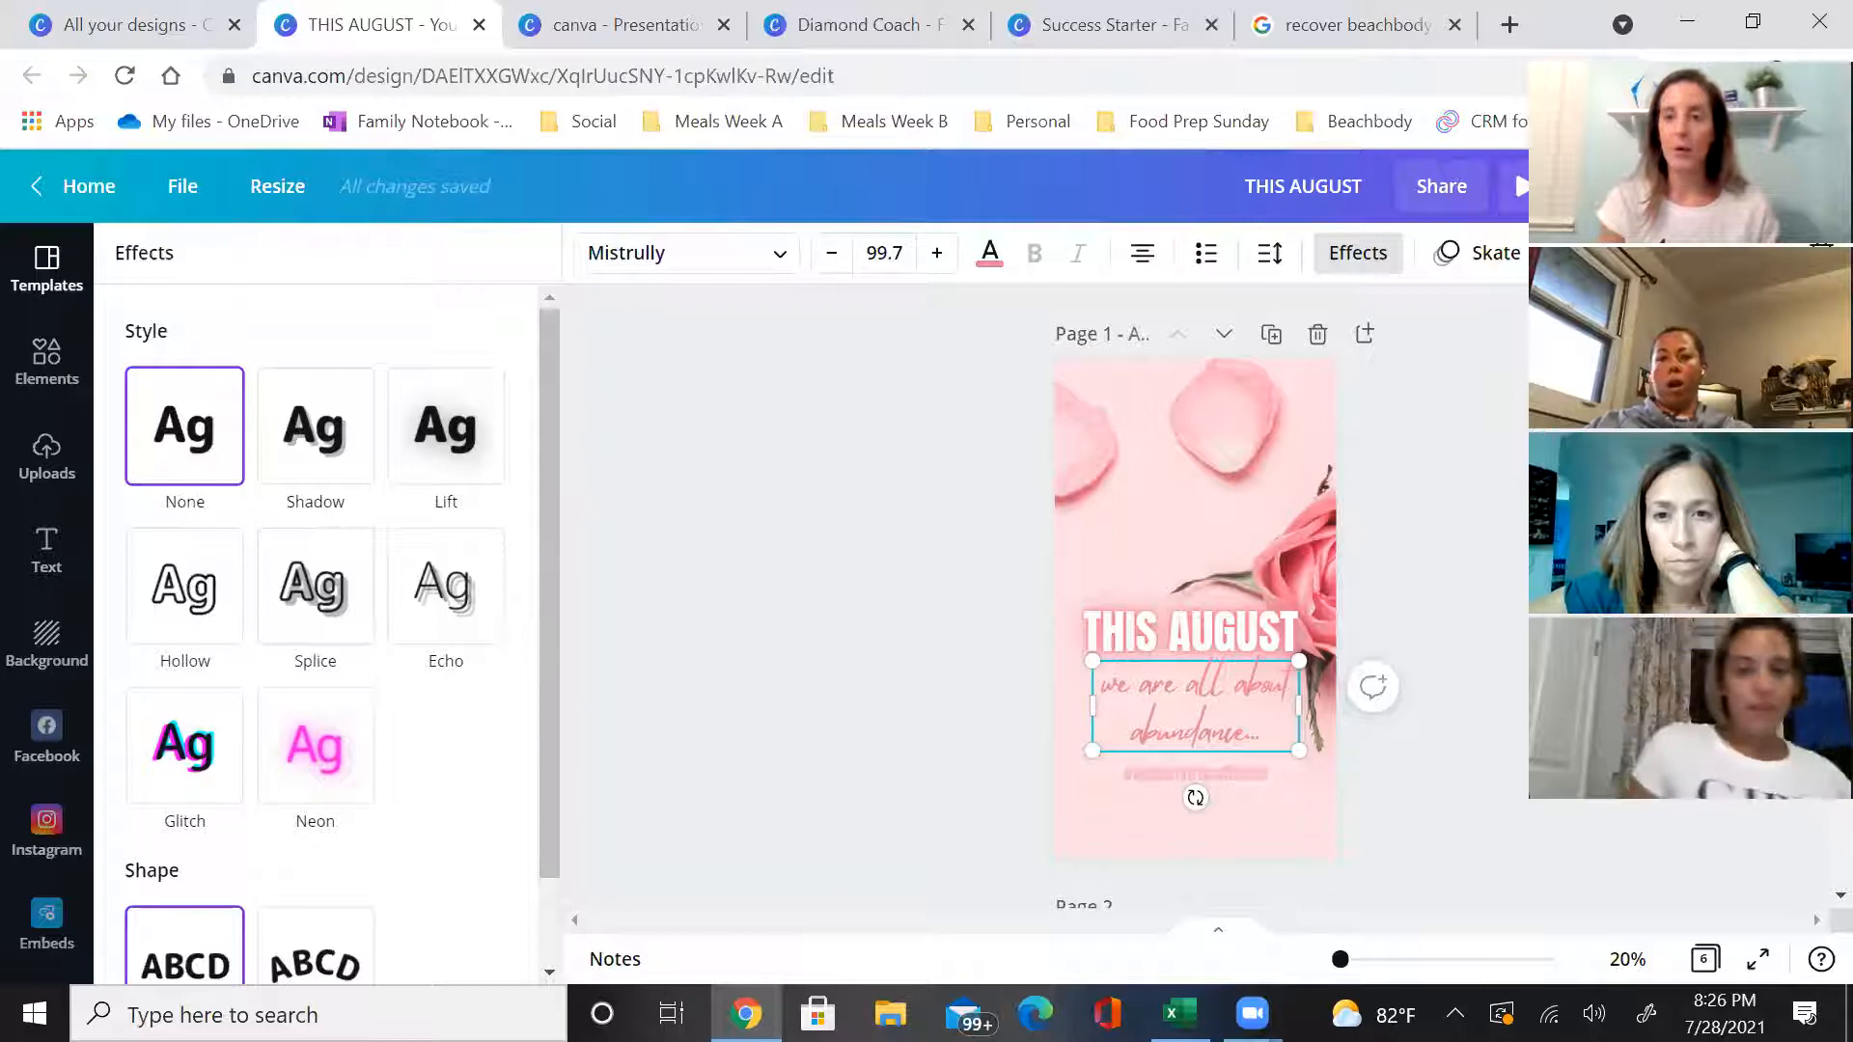
left_click(1579, 254)
left_click(1668, 564)
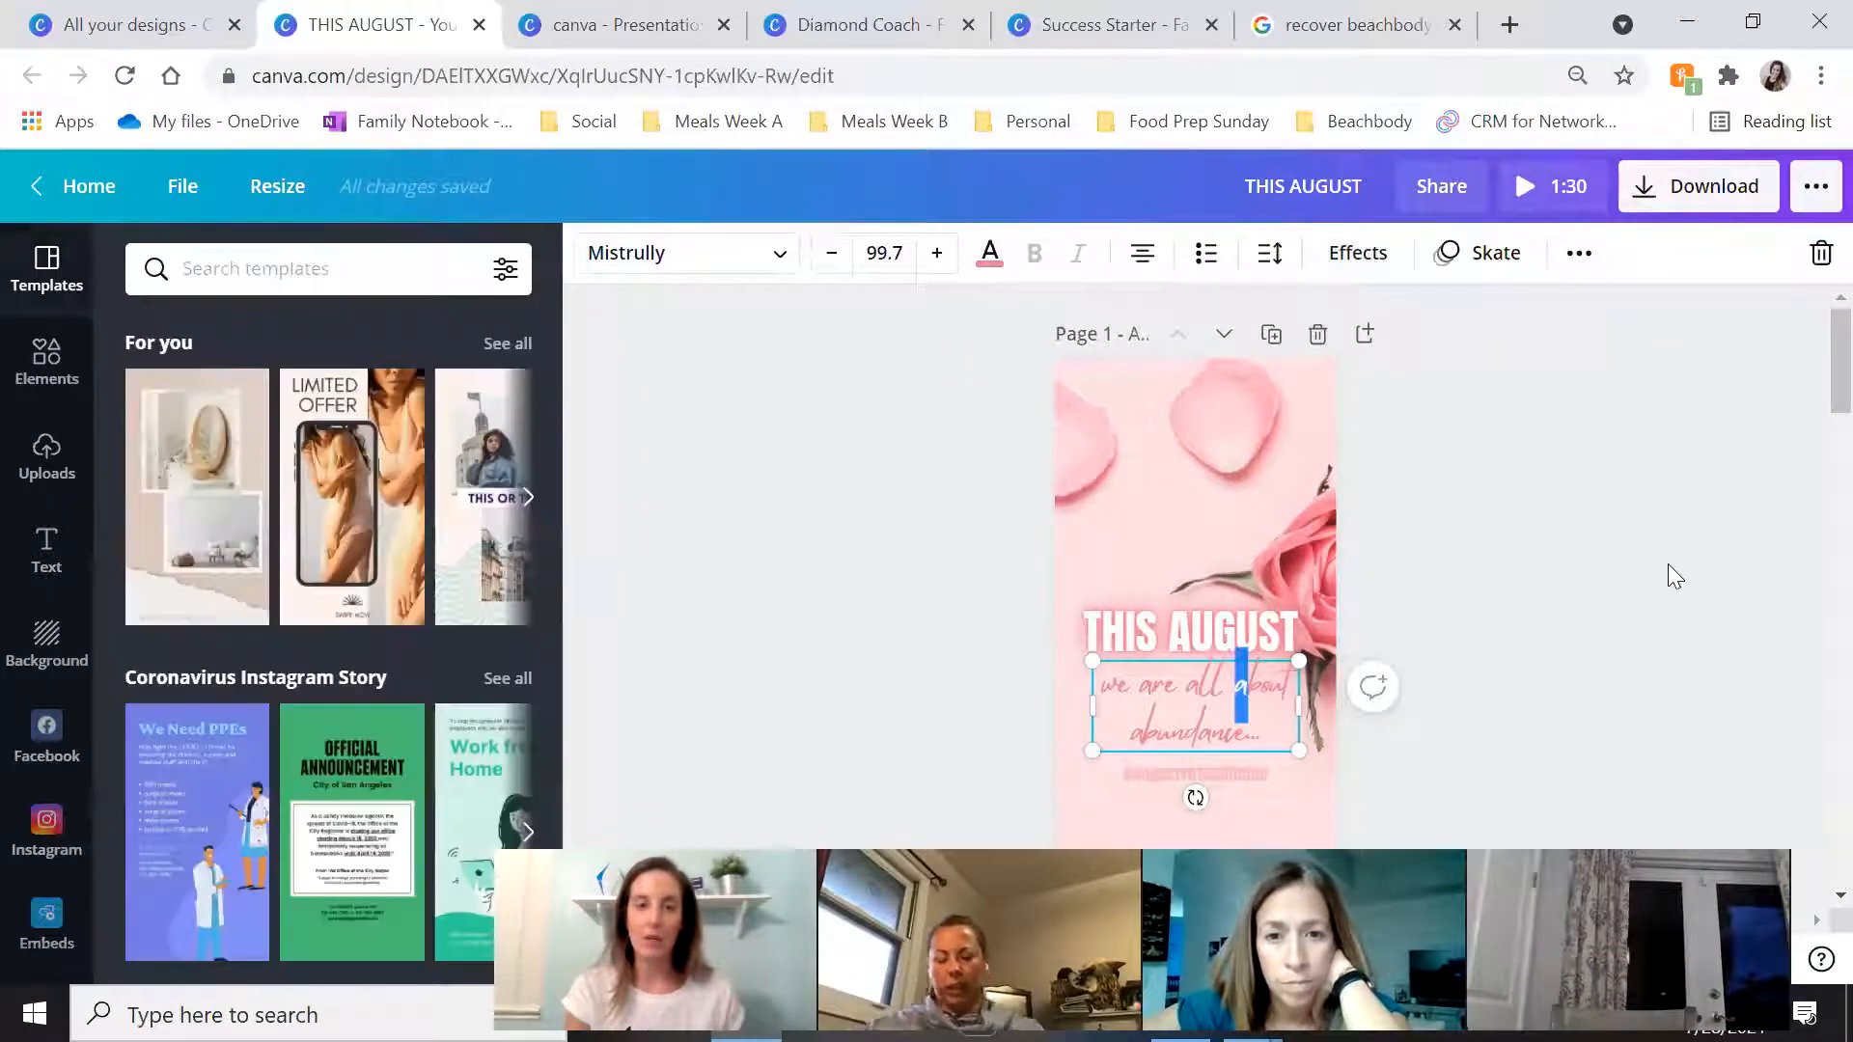
left_click(1661, 551)
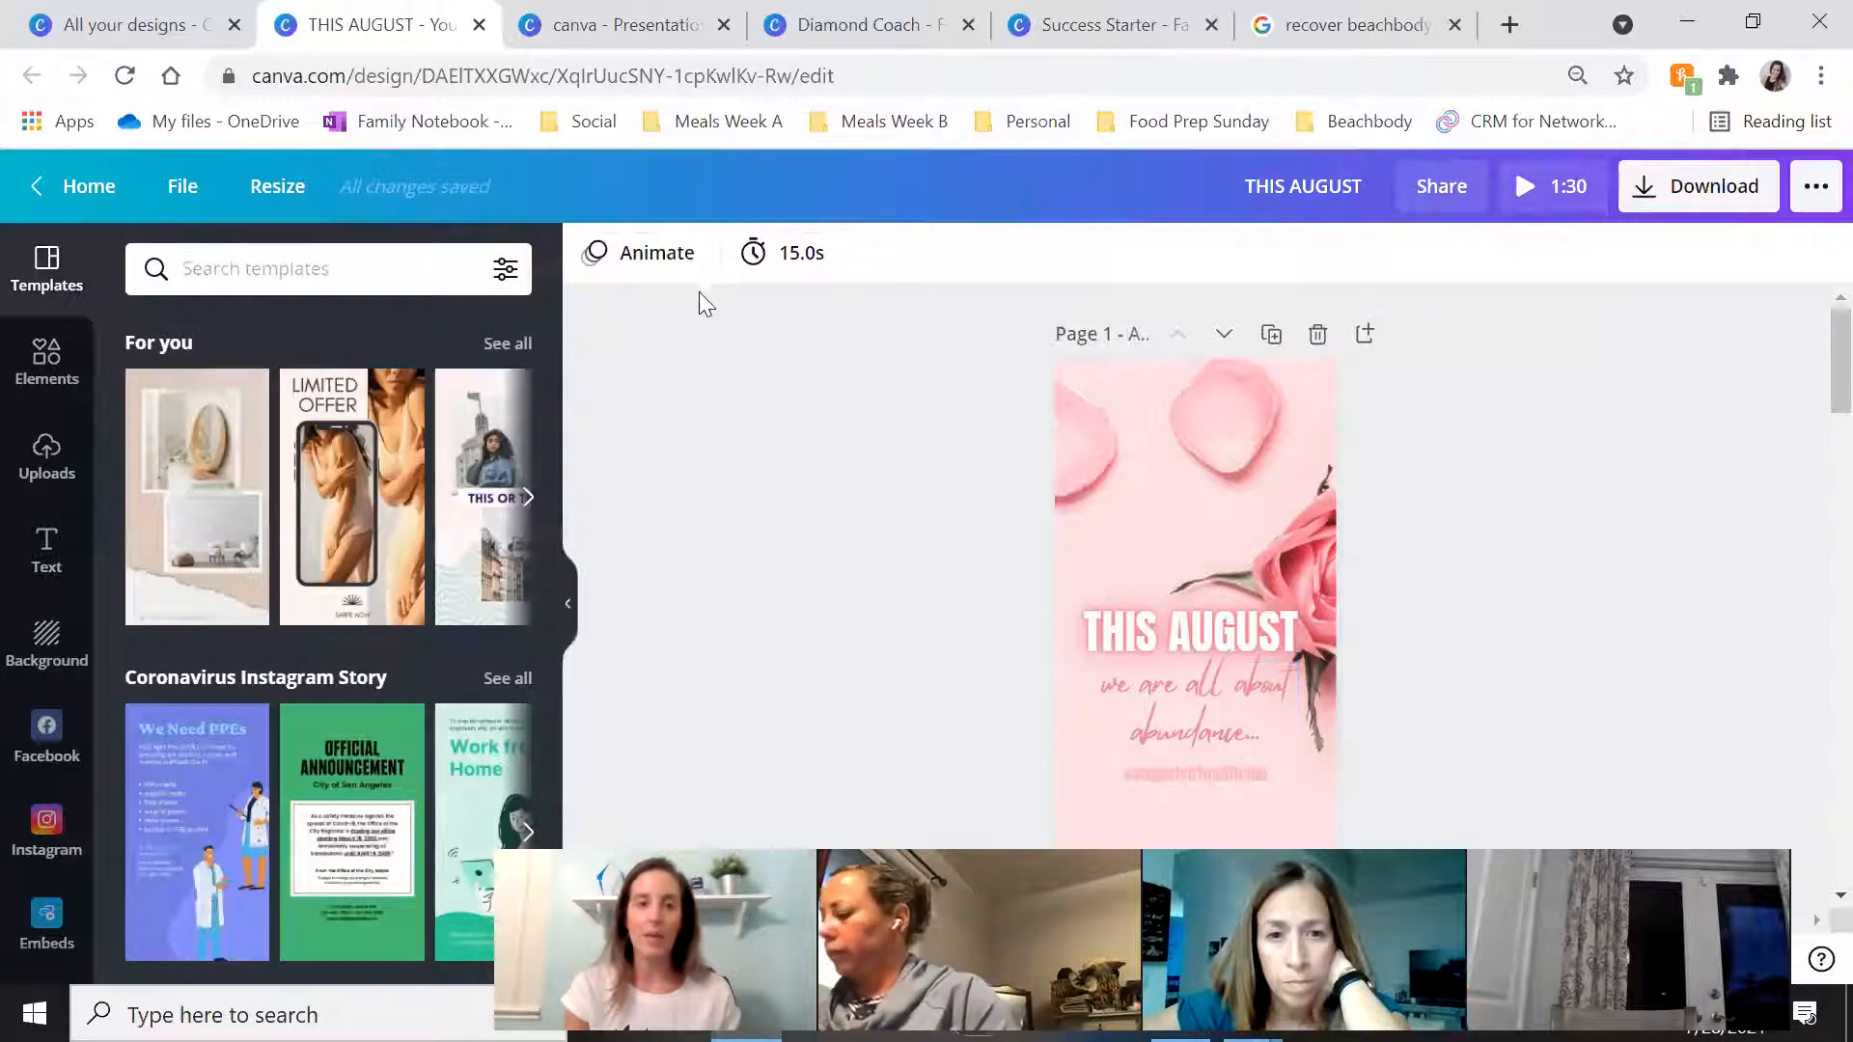
Try the Block, Breathe, Rise, Pan, Photo Zoom, Photo Flow and Drift page animations on page 1
left_click(679, 260)
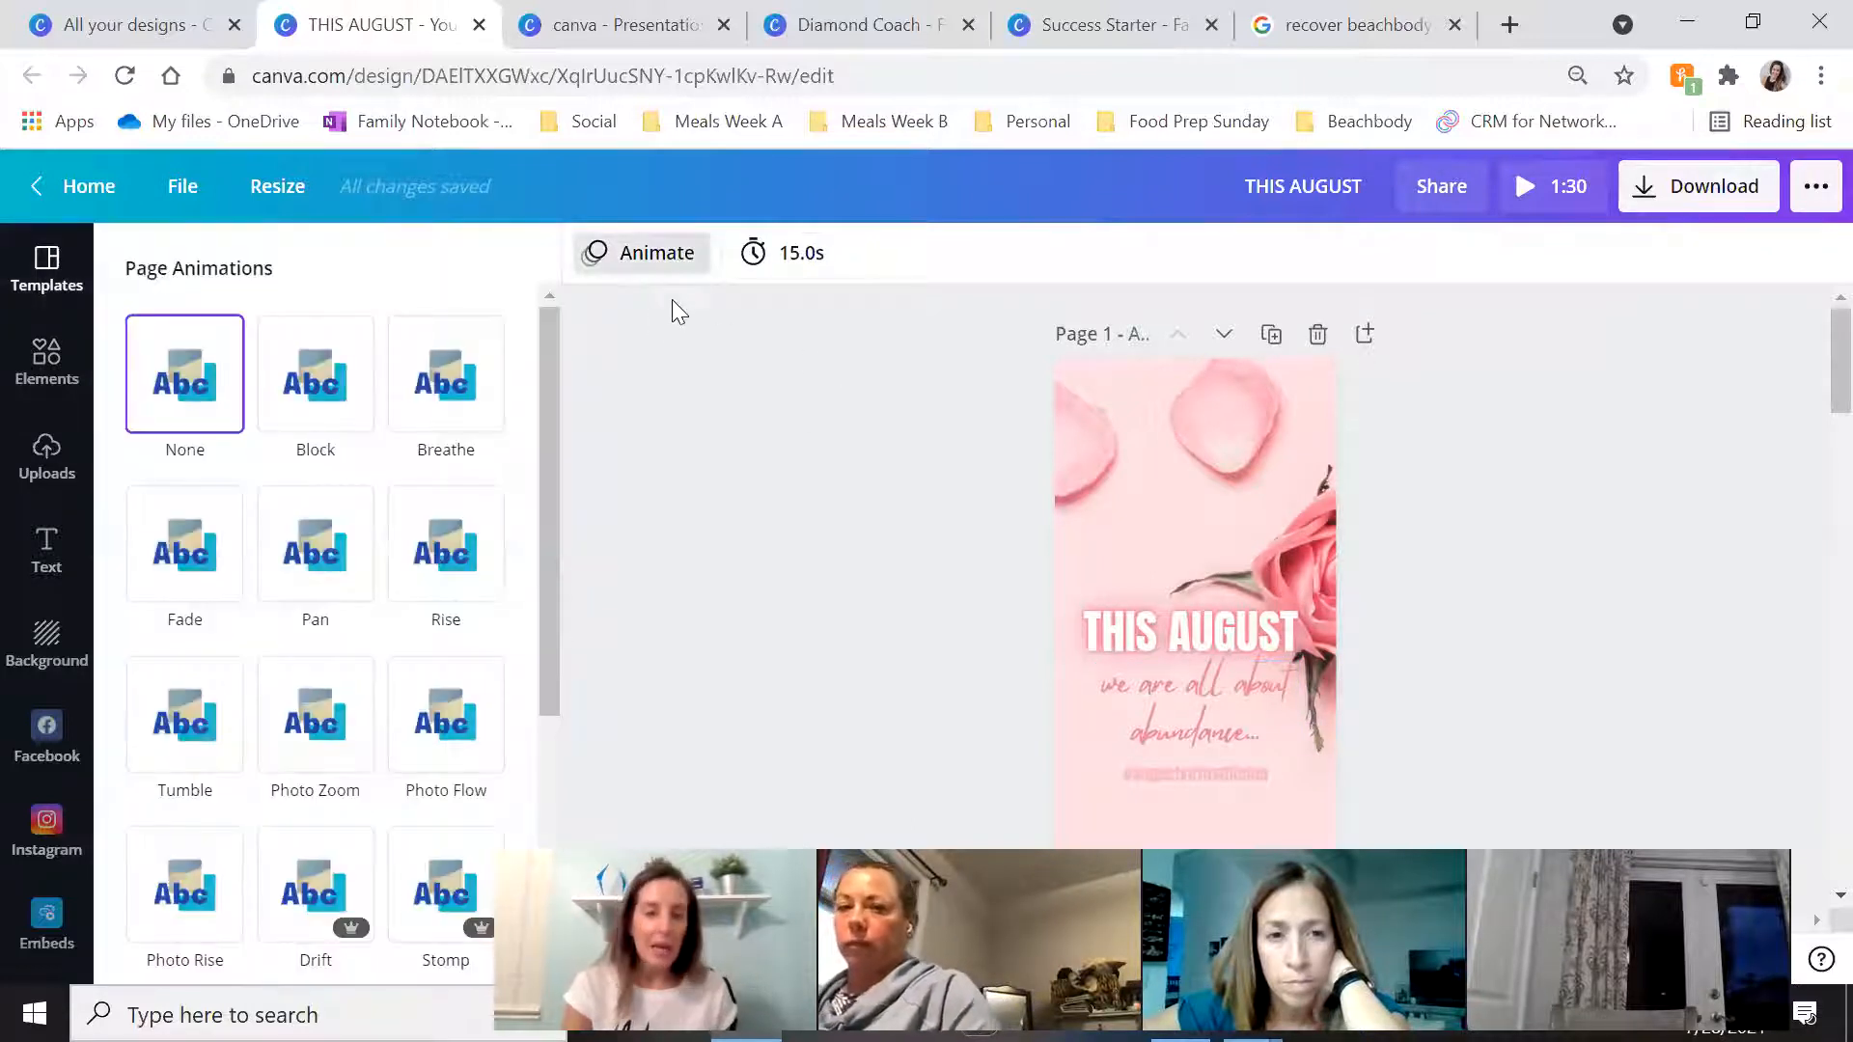
left_click(344, 405)
left_click(401, 403)
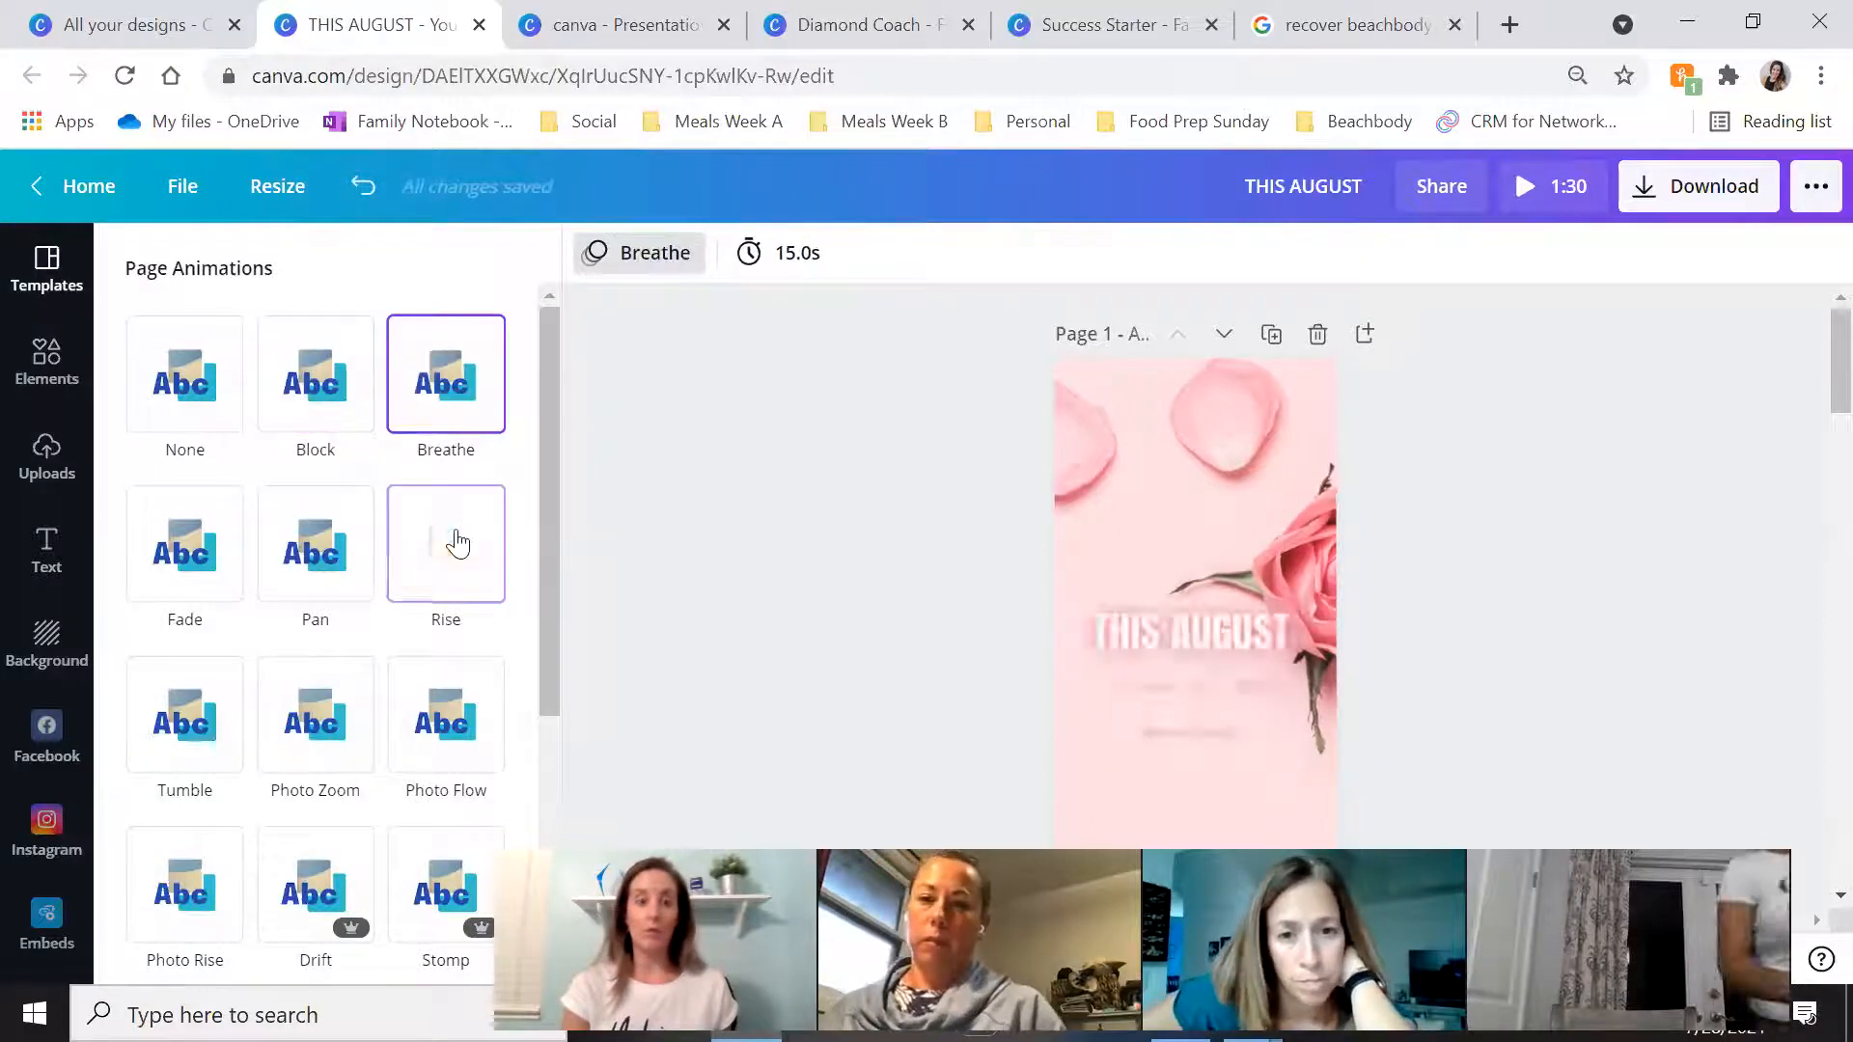
left_click(455, 541)
left_click(328, 555)
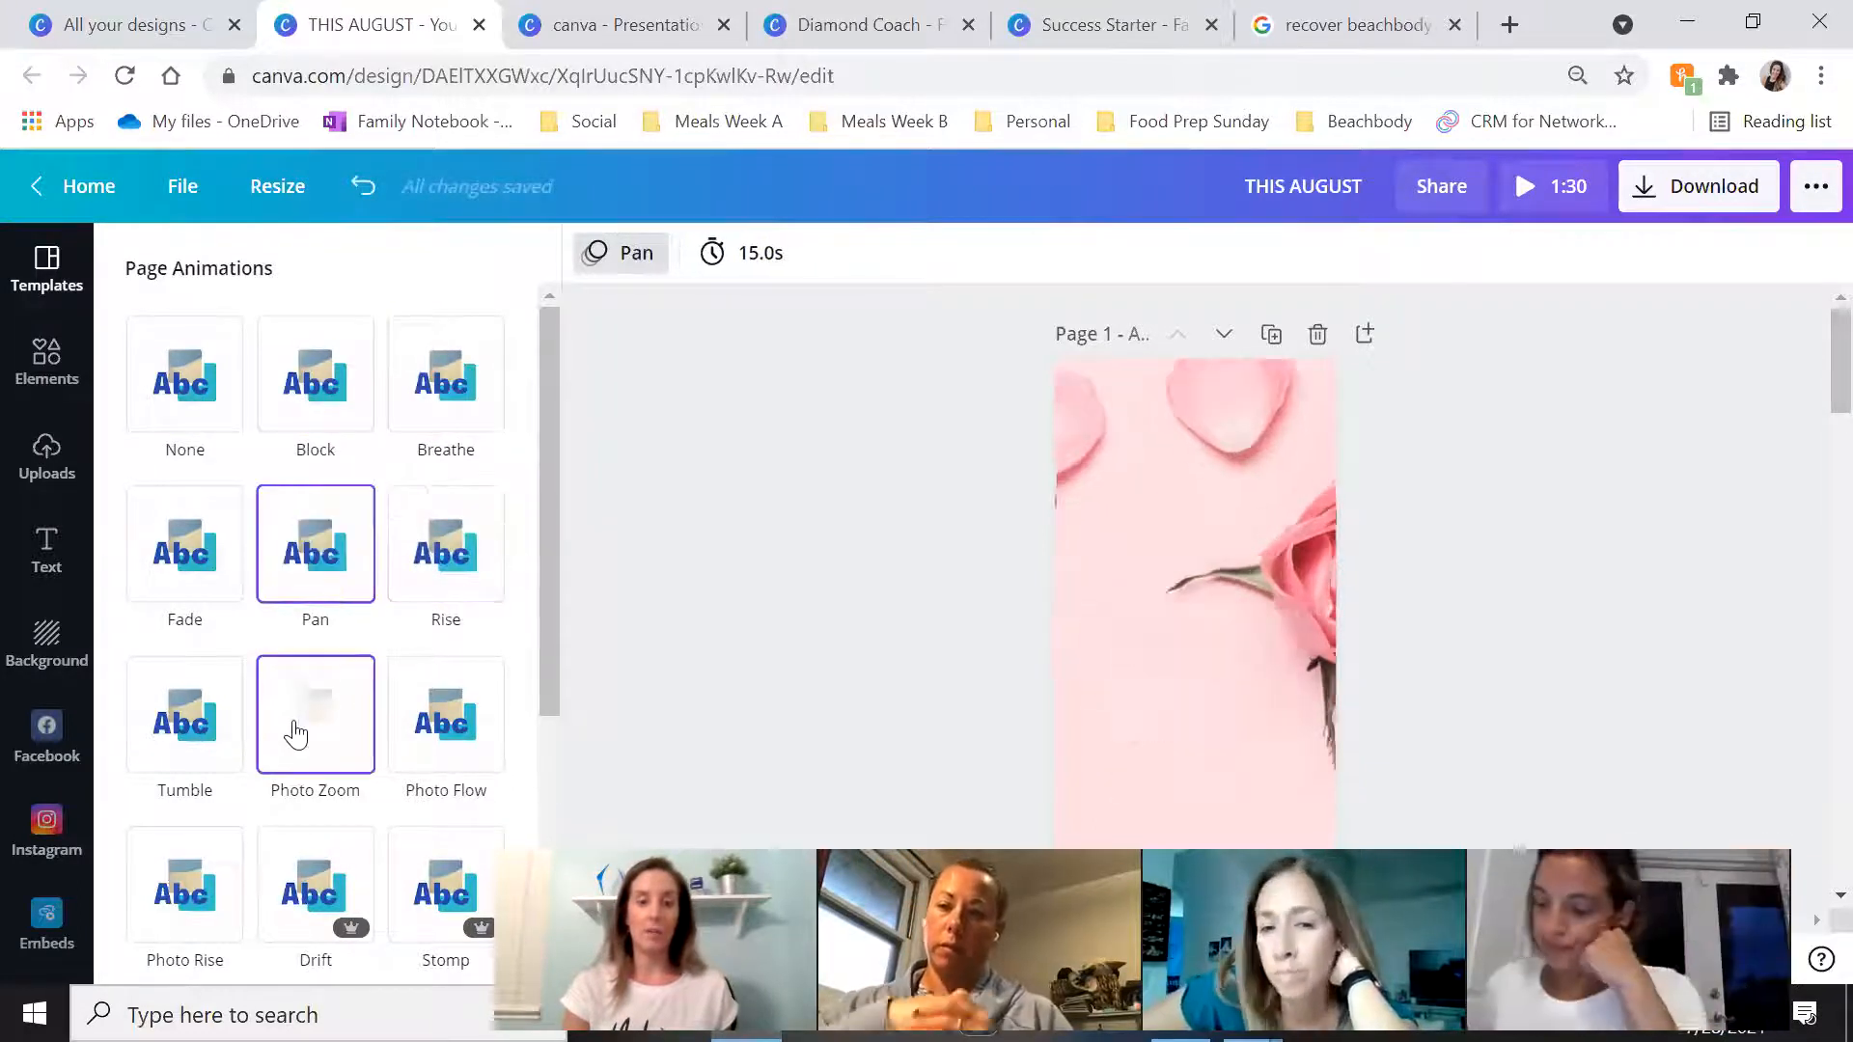
left_click(299, 729)
left_click(437, 726)
left_click(353, 872)
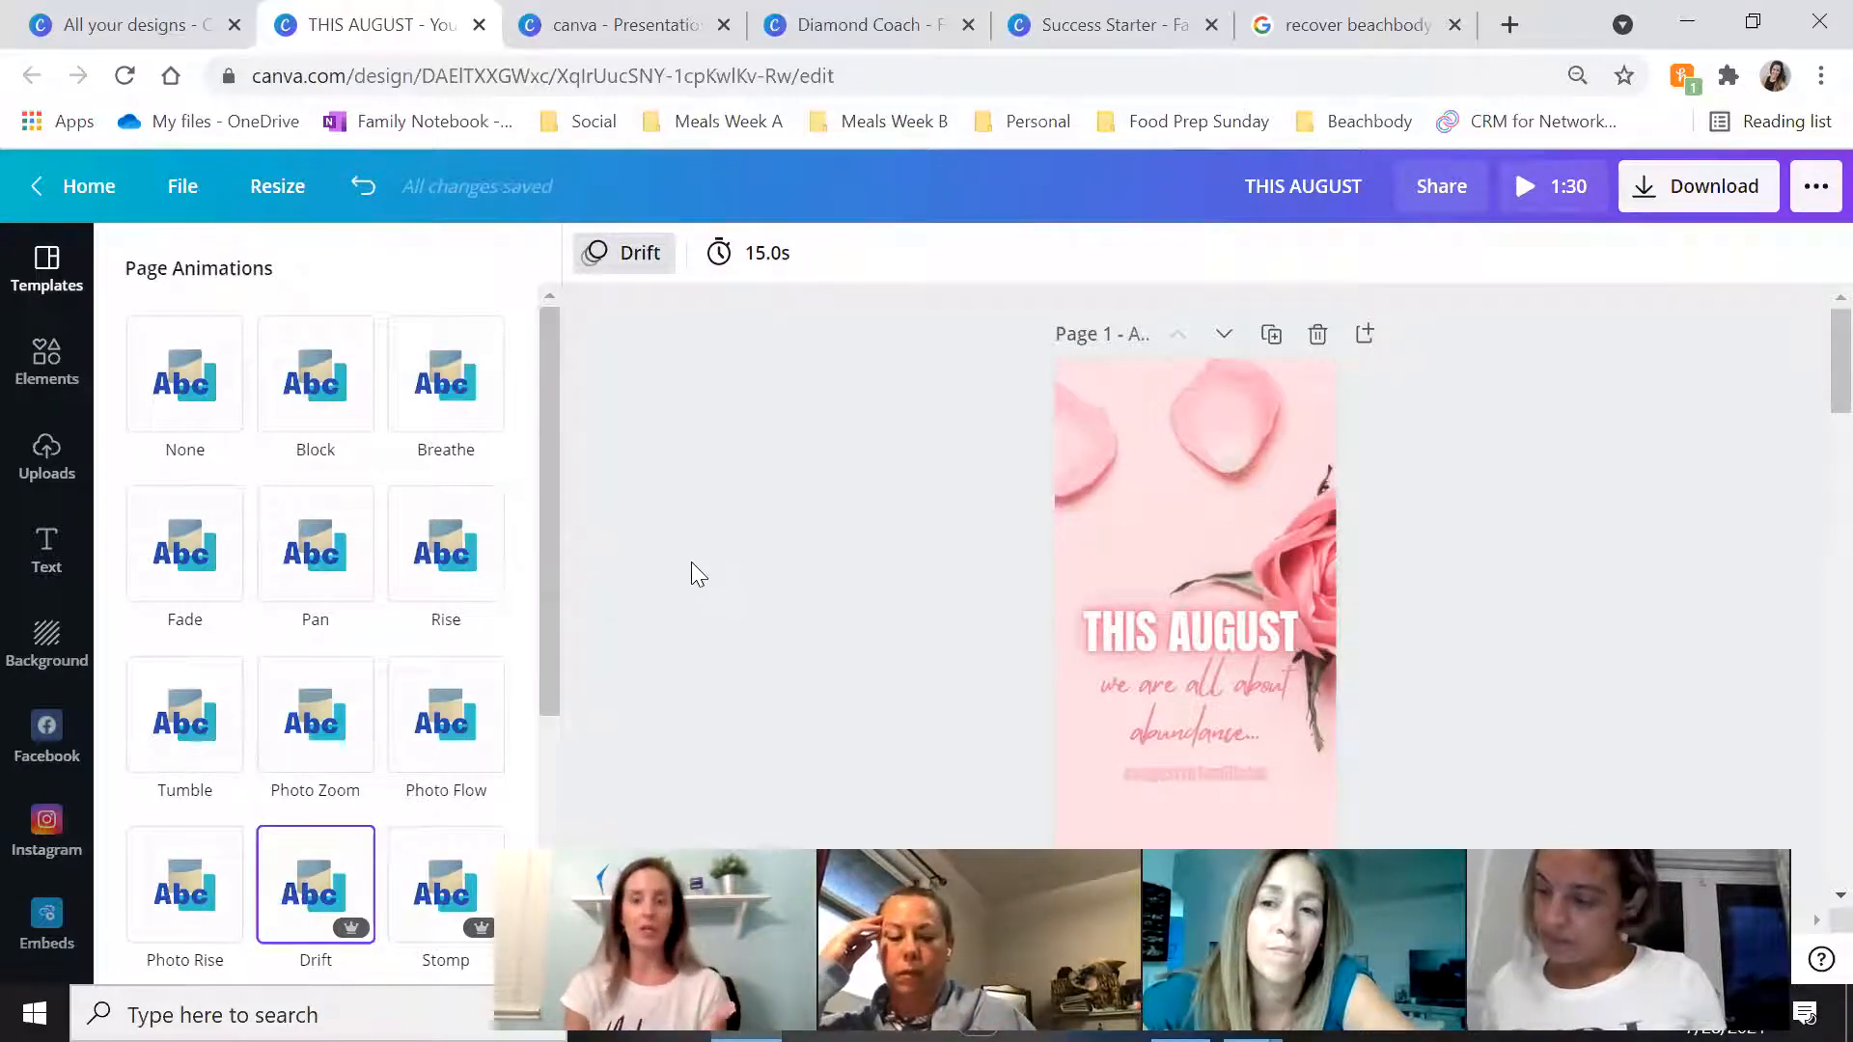
left_click(1455, 470)
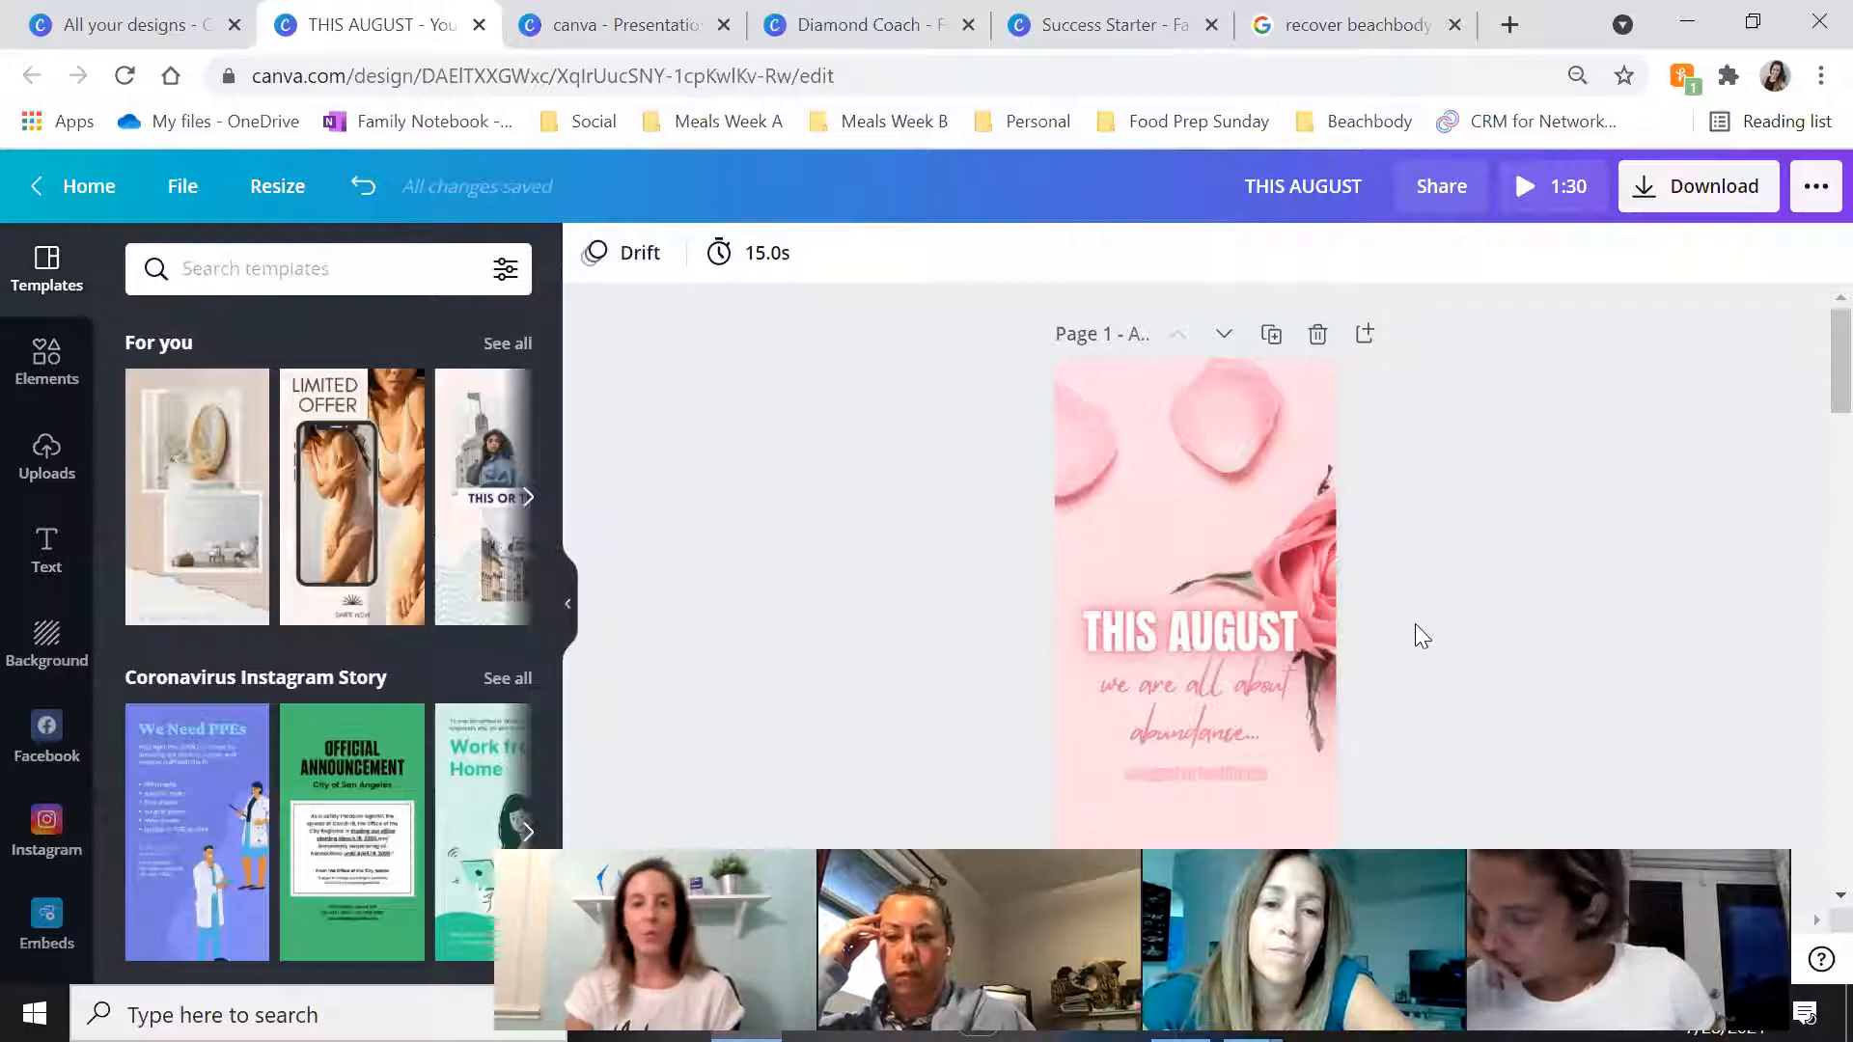
Apply the Block page animation to page 1 and view the page's timing setting
left_click(1120, 699)
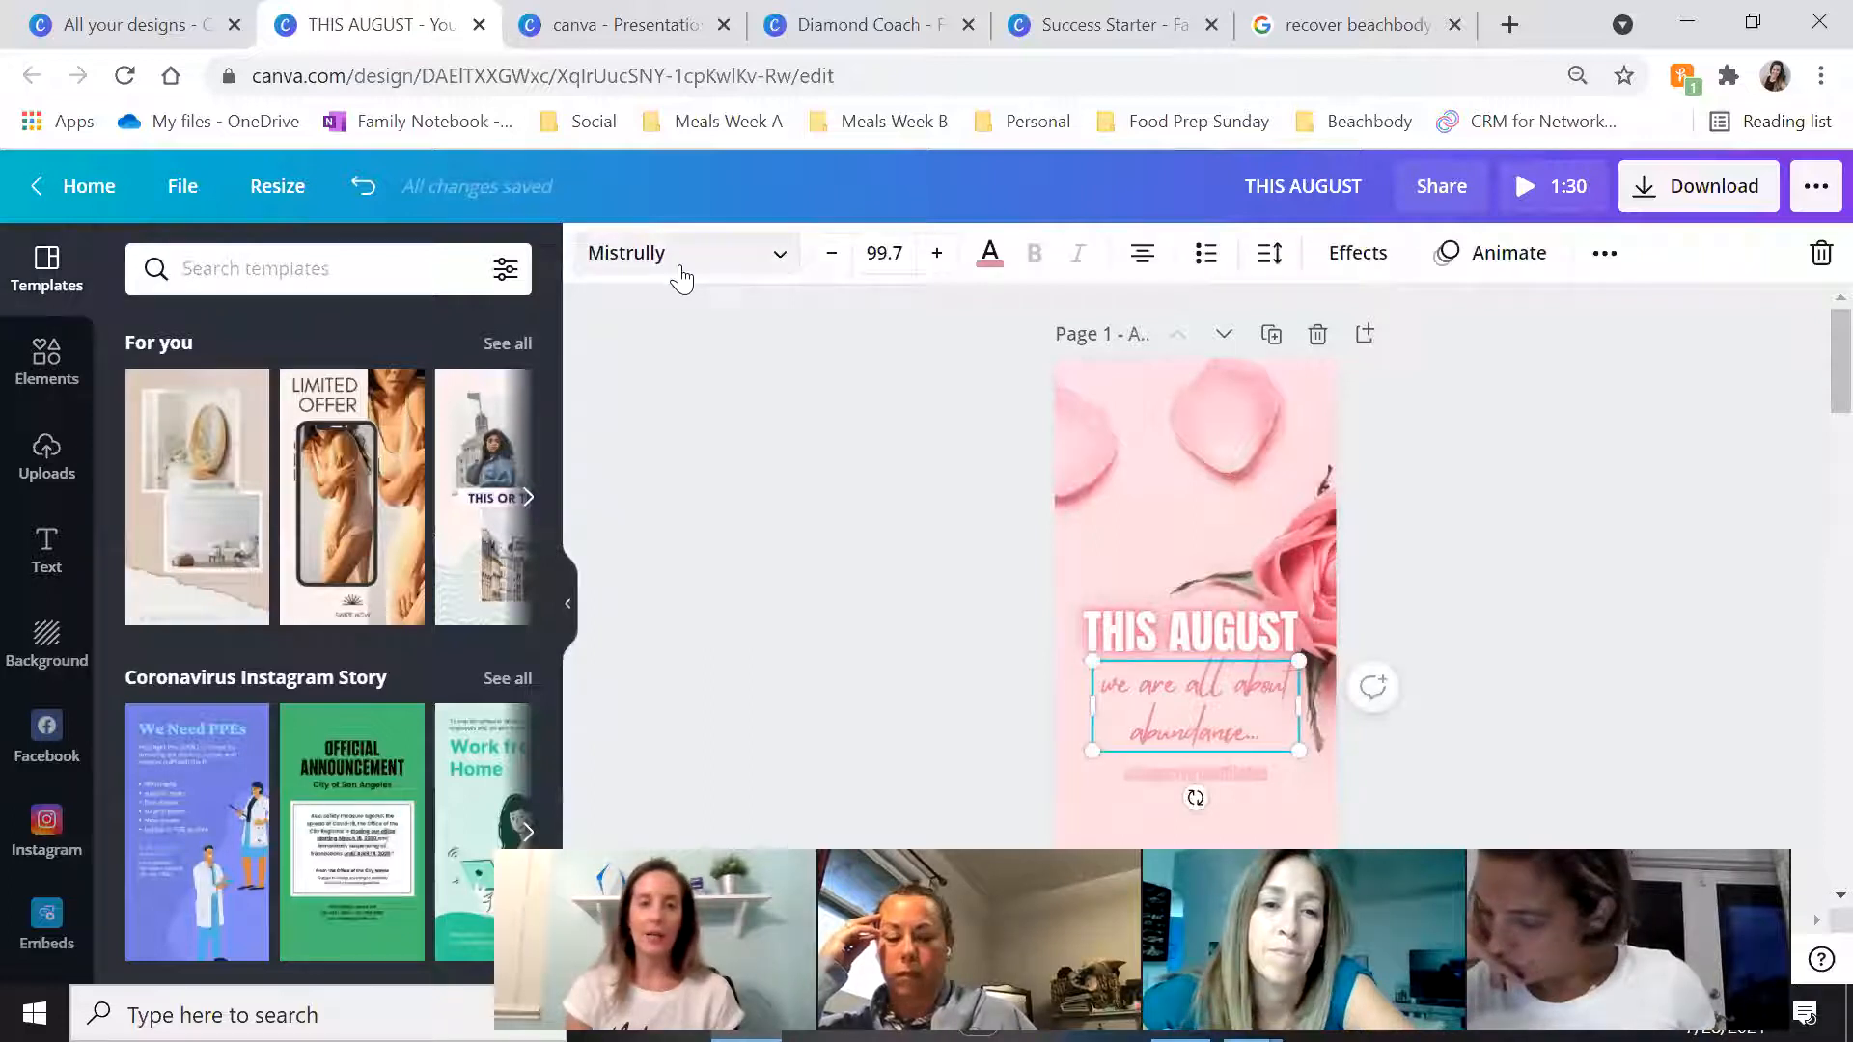
left_click(1465, 592)
left_click(623, 253)
left_click(316, 376)
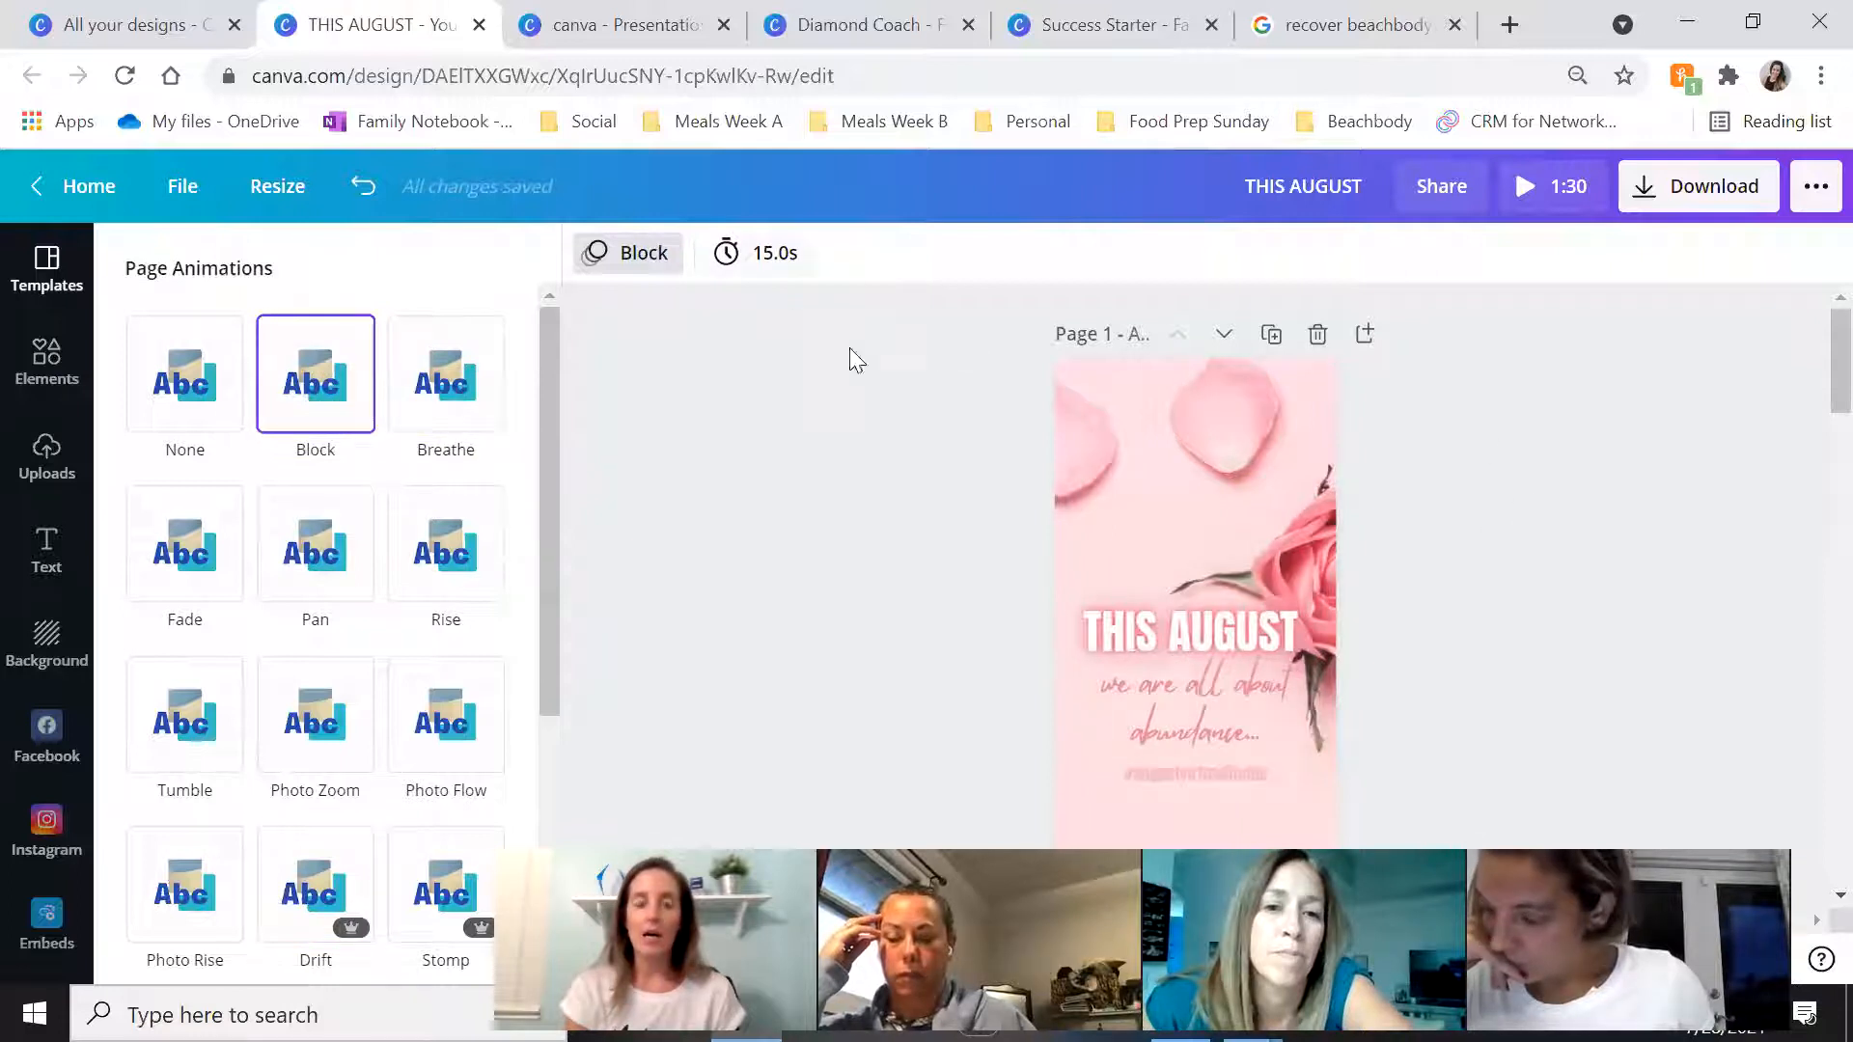
left_click(773, 256)
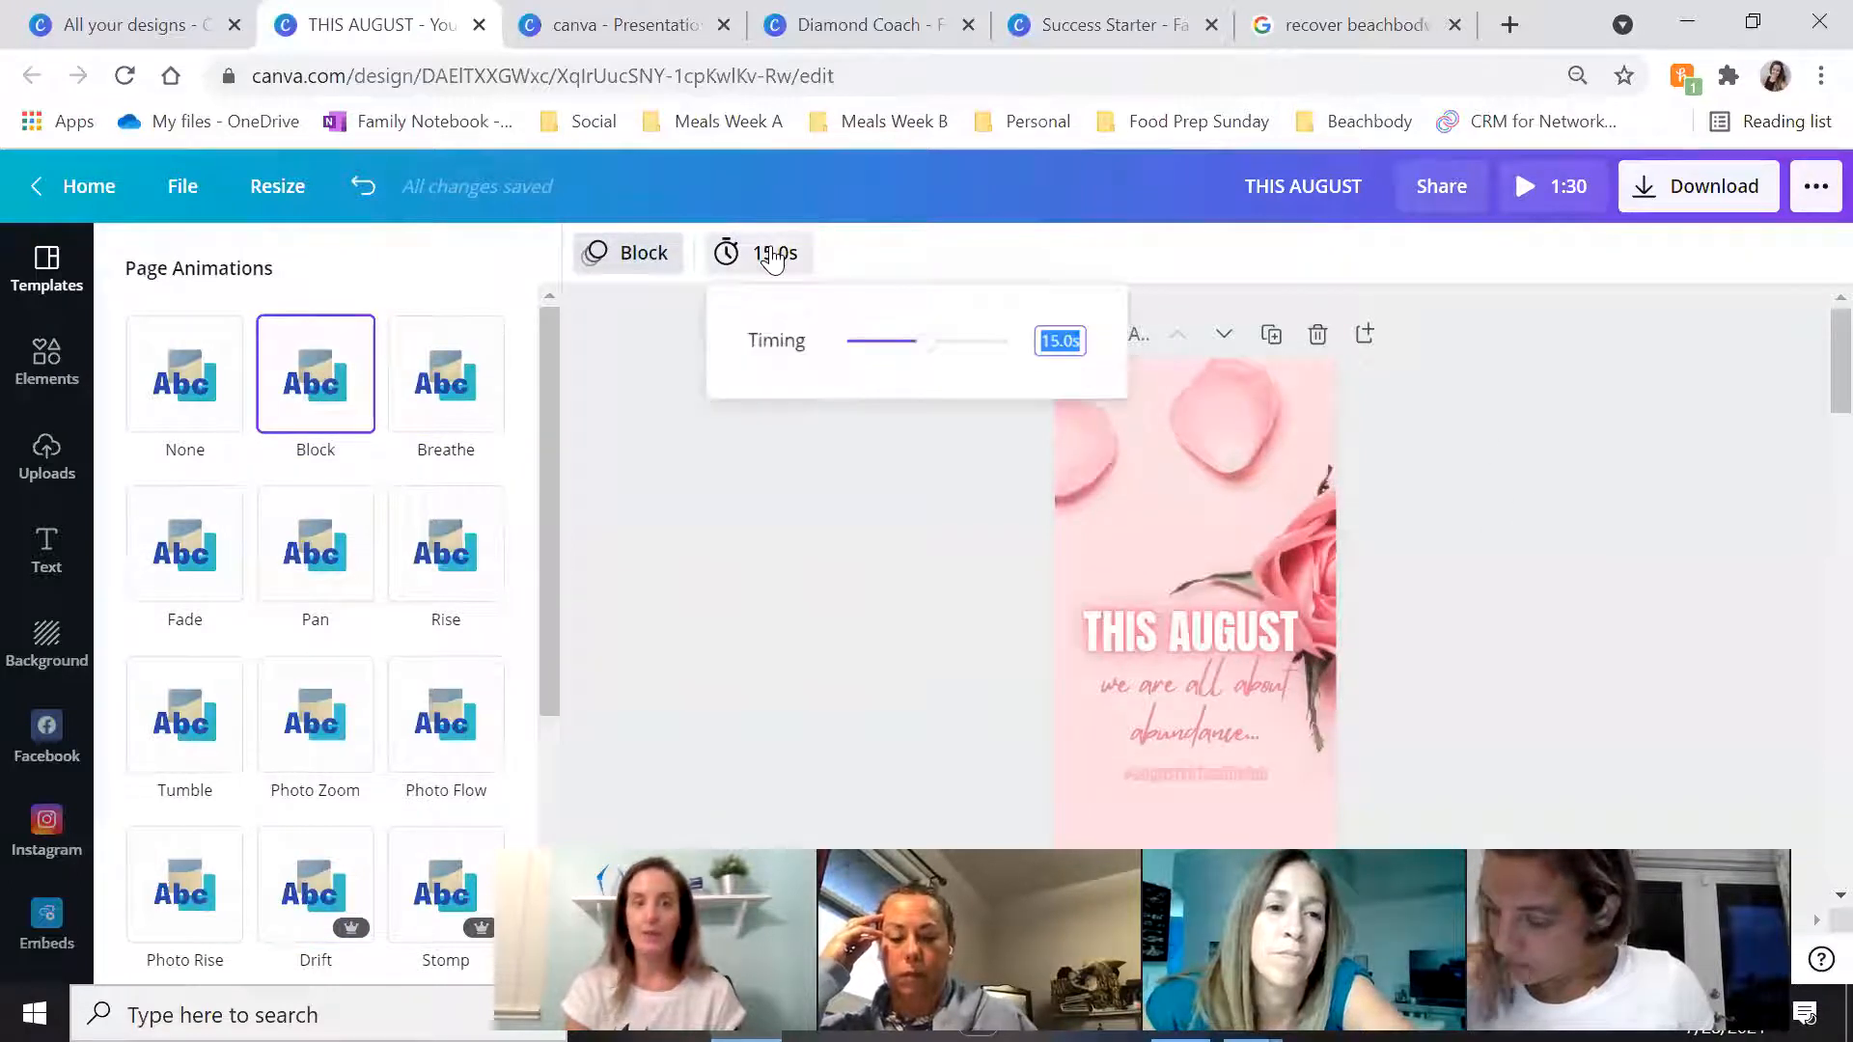
left_click(1487, 462)
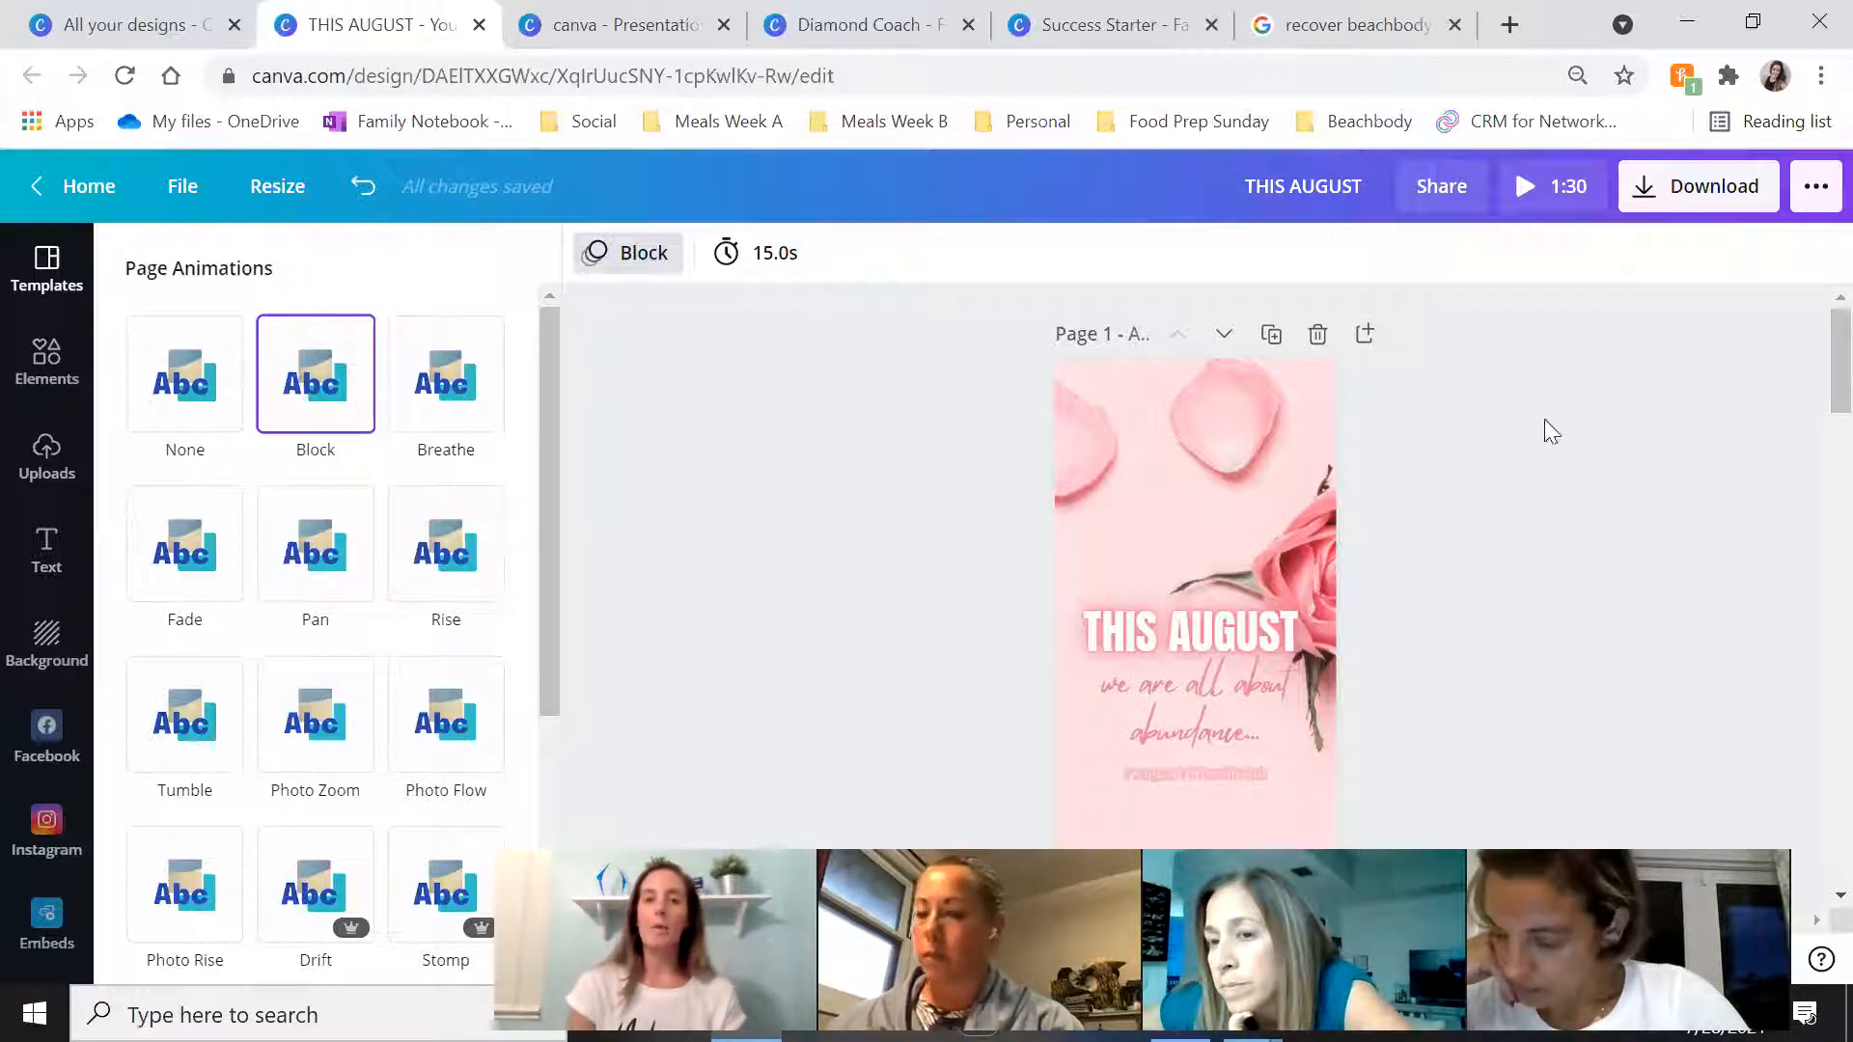
left_click(1552, 525)
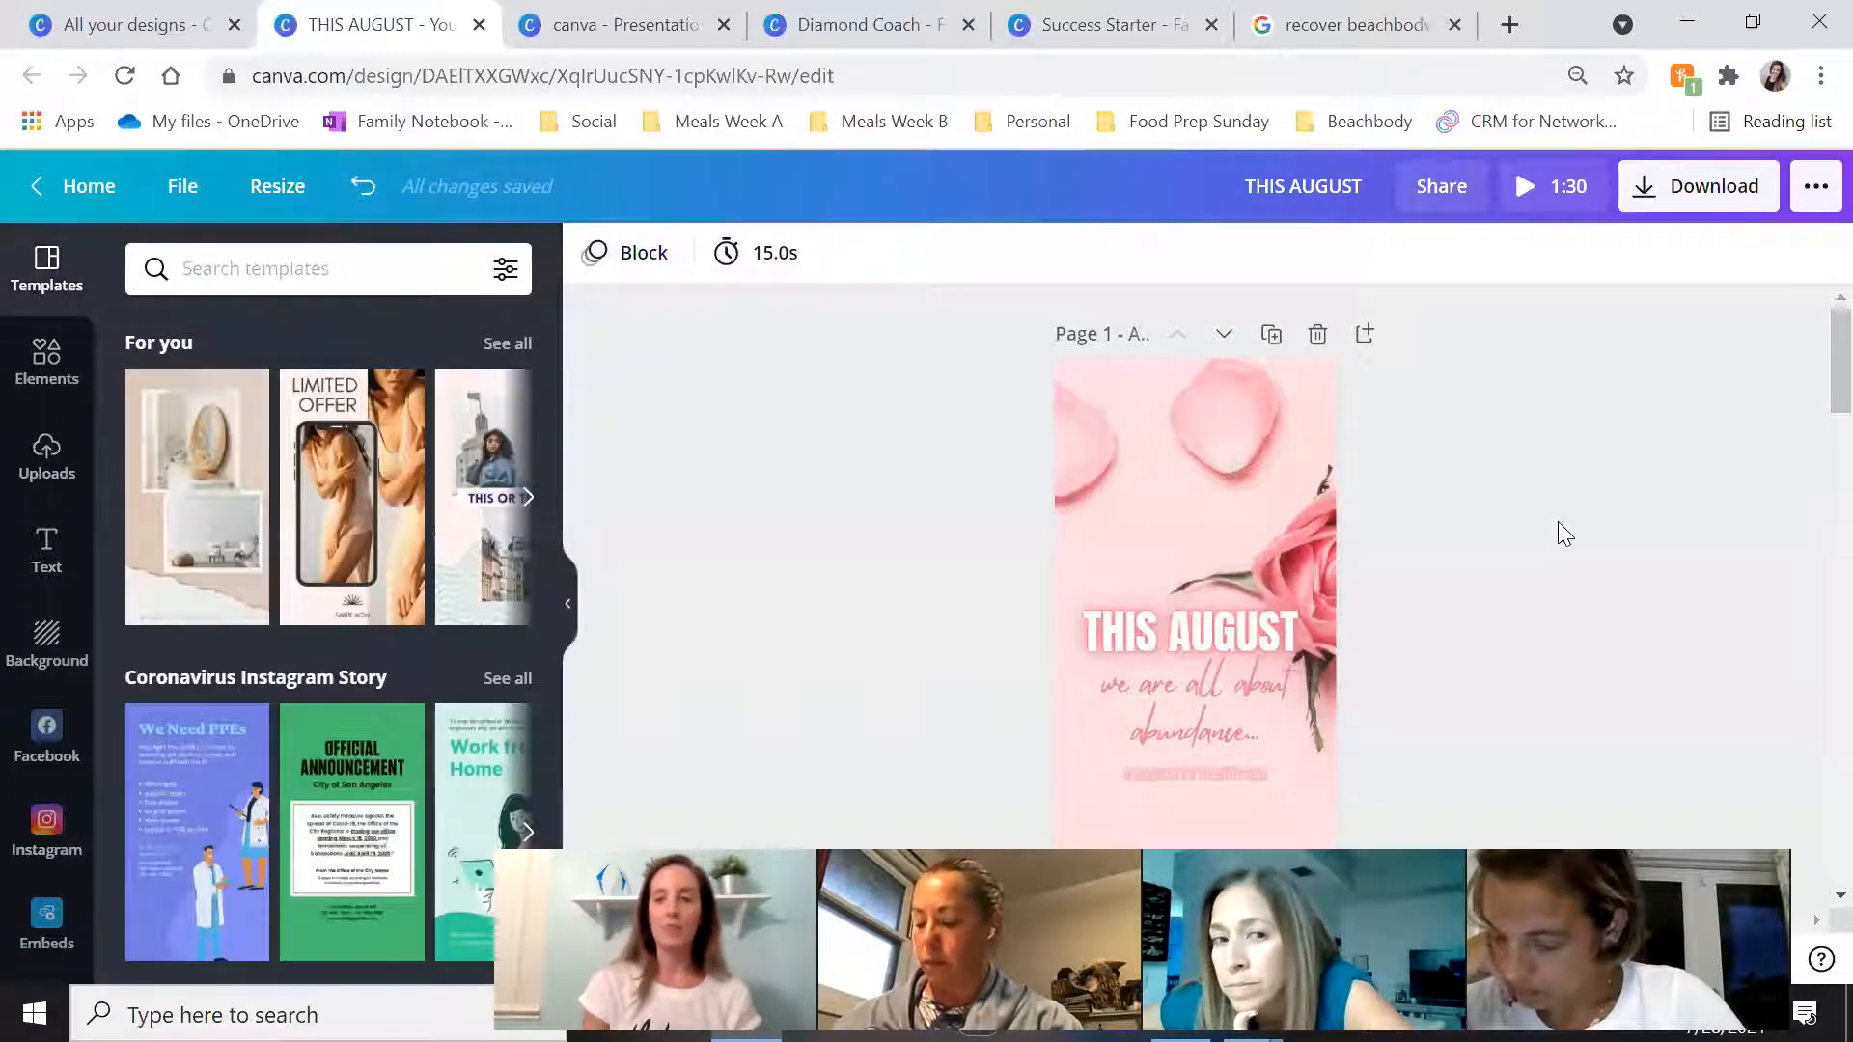
Download all pages of the story as an MP4 video
left_click(1659, 193)
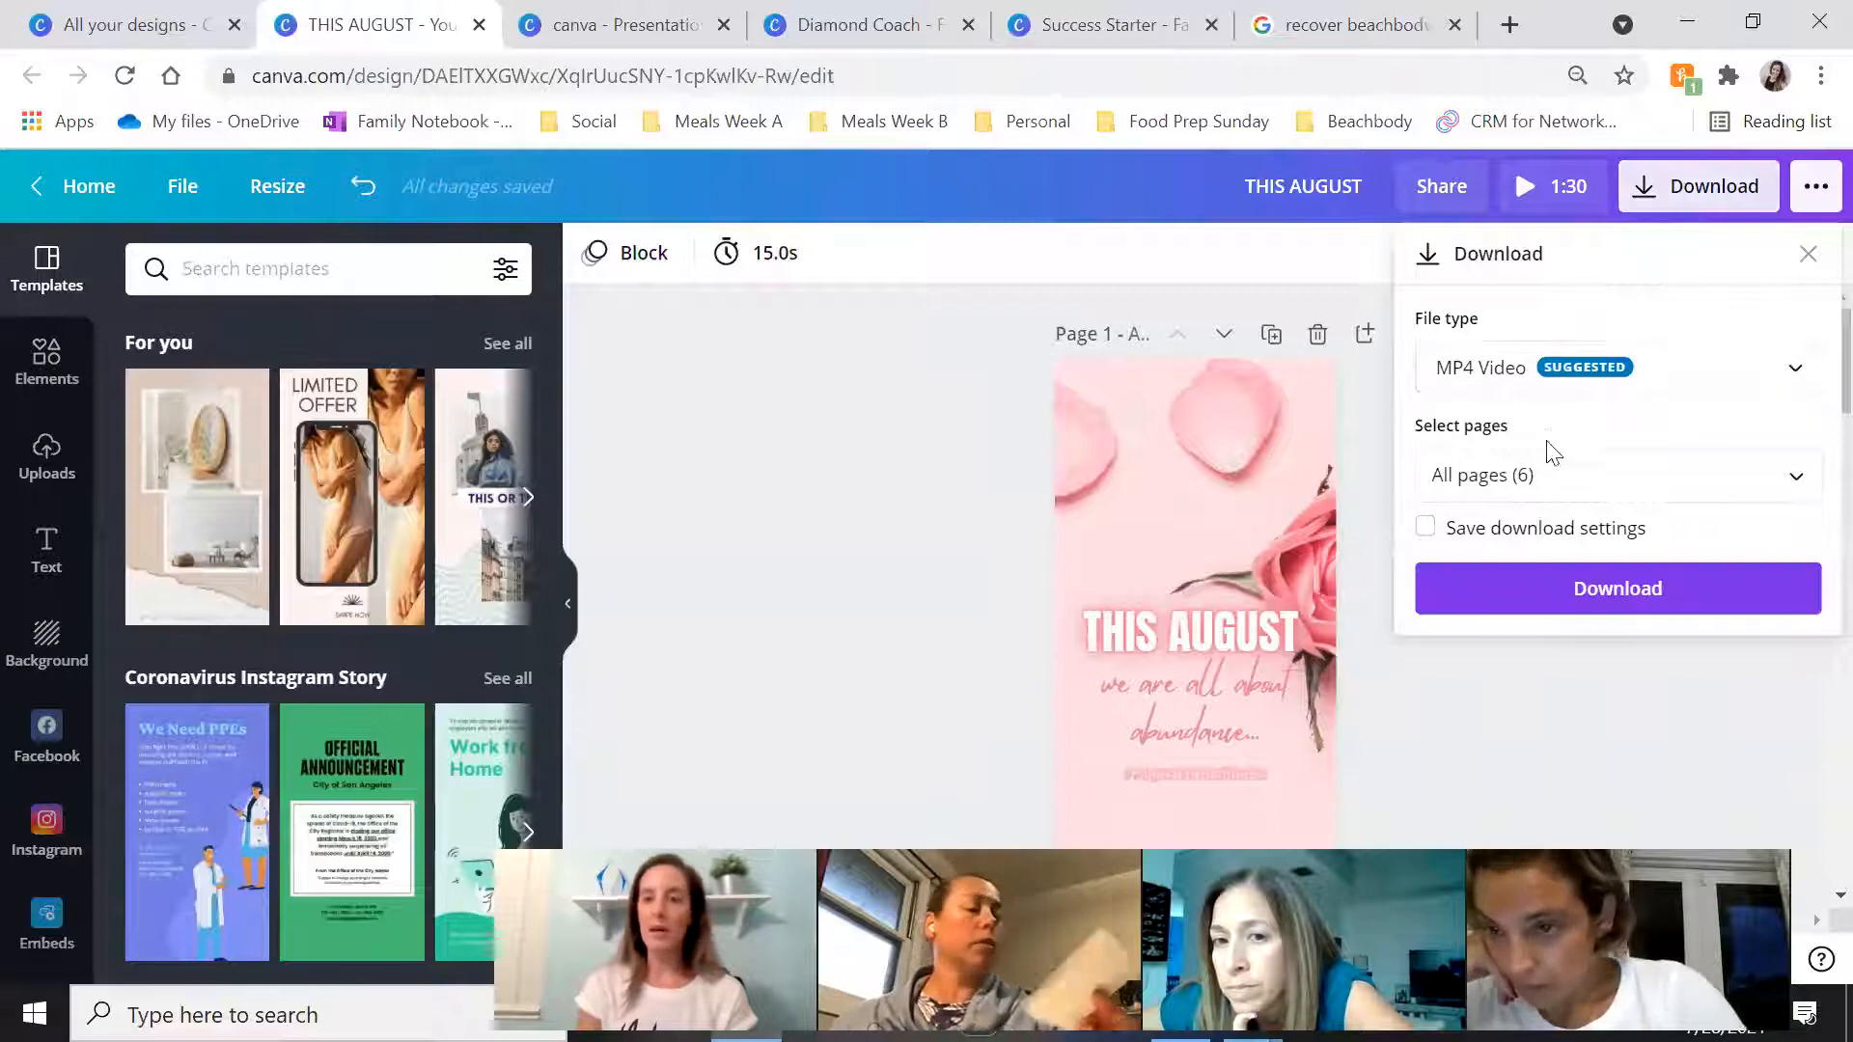
left_click(1538, 366)
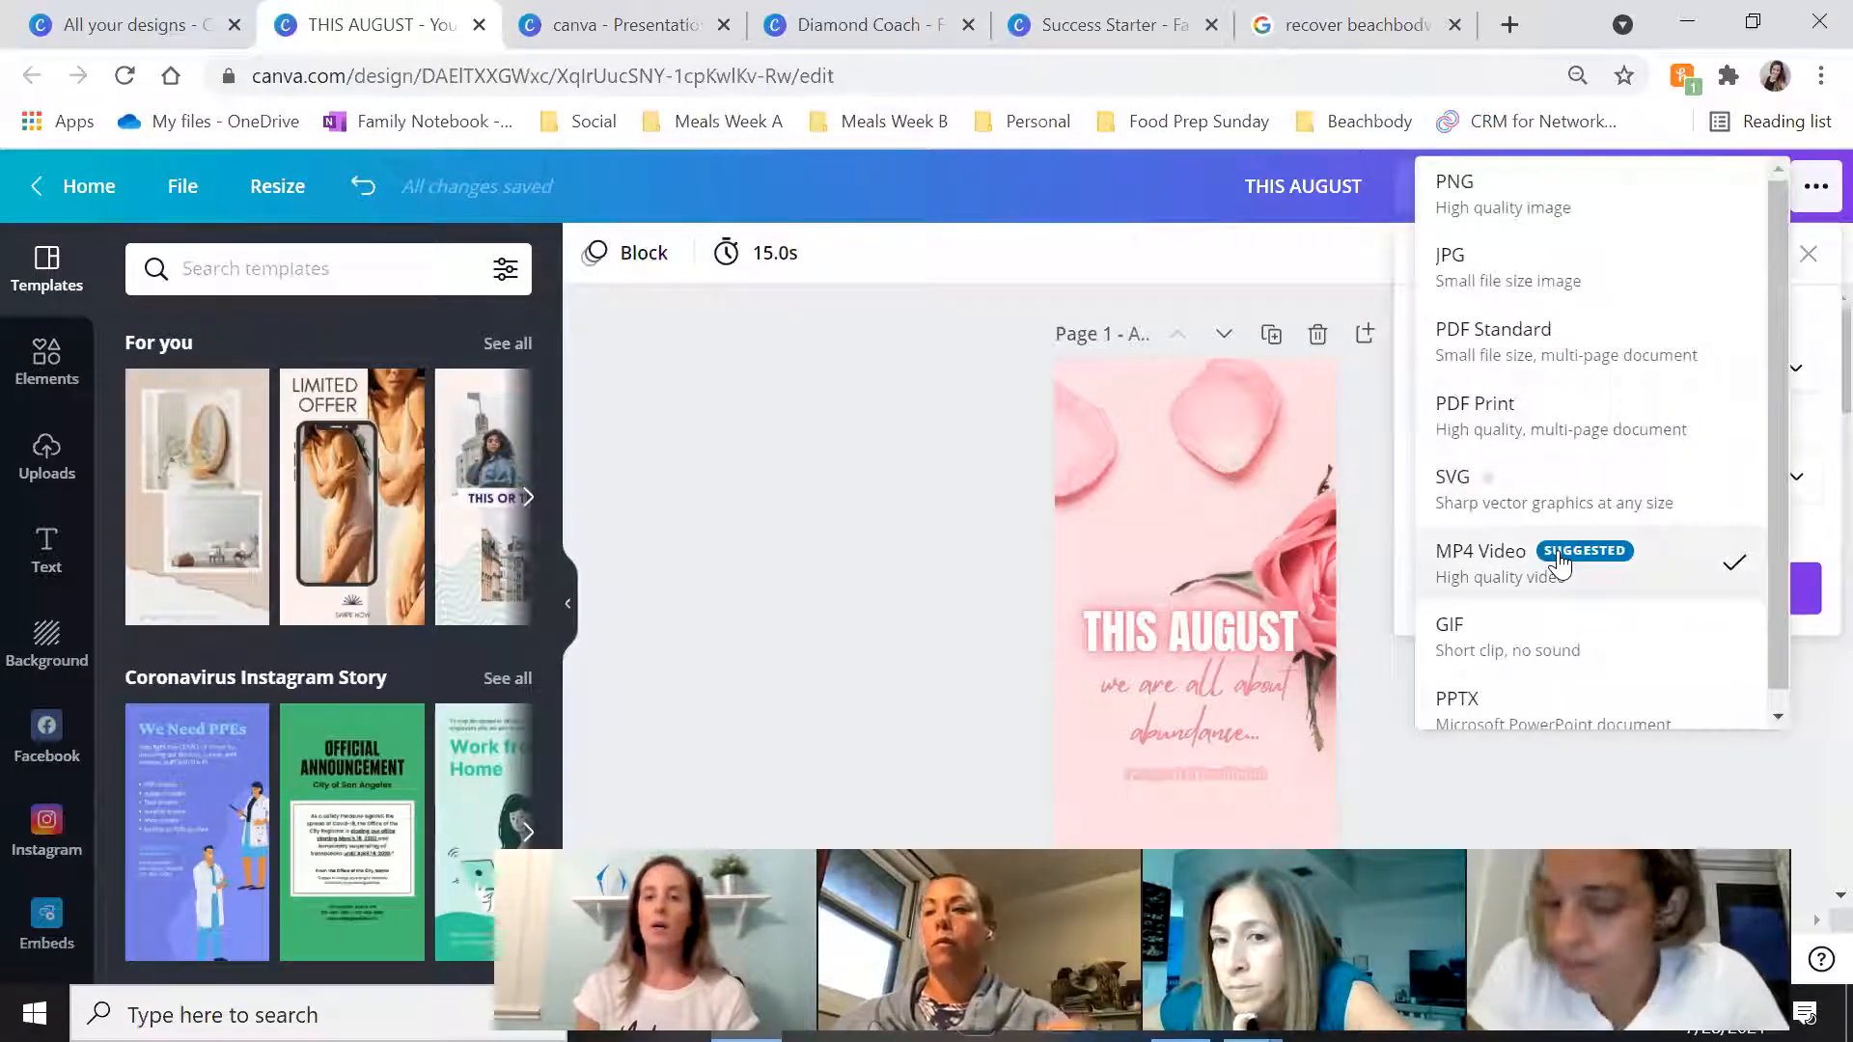
left_click(1564, 548)
left_click(1602, 591)
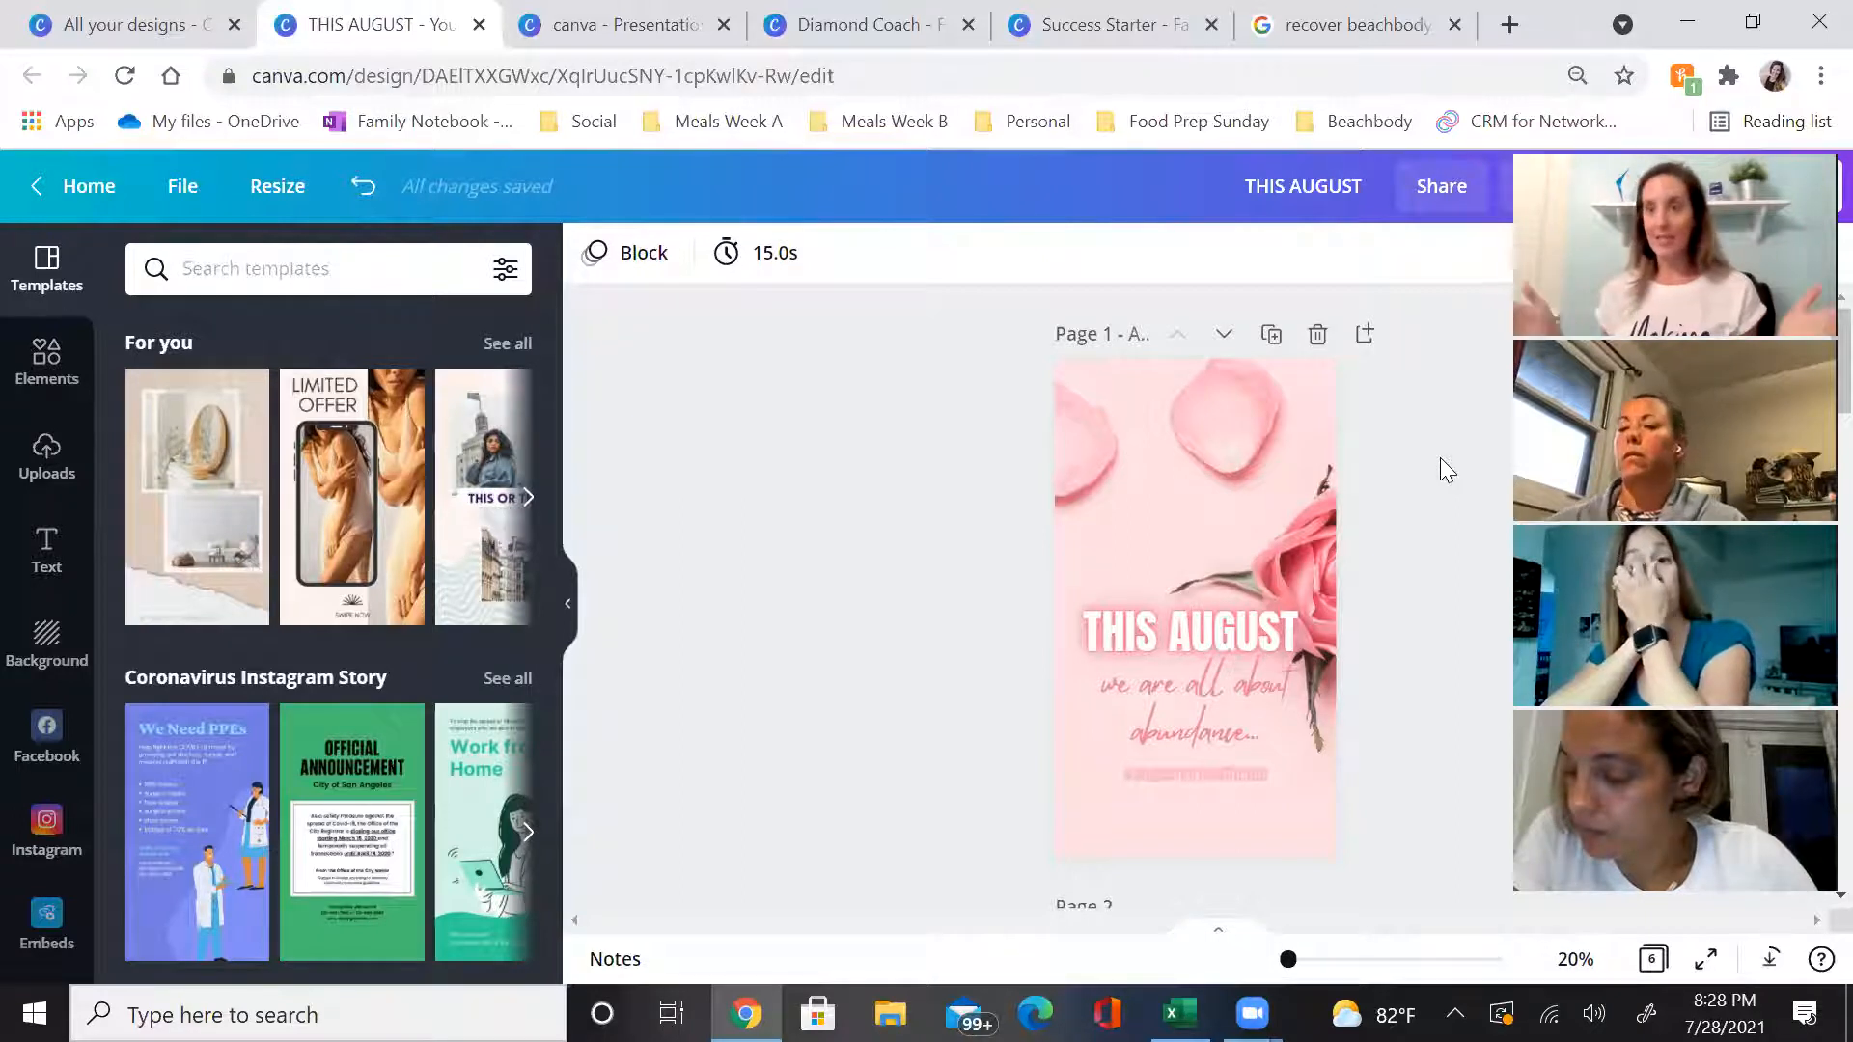
Look through the story's pages down to the final swipe up page and dismiss the download notices
scroll(1430, 525, "down", 10)
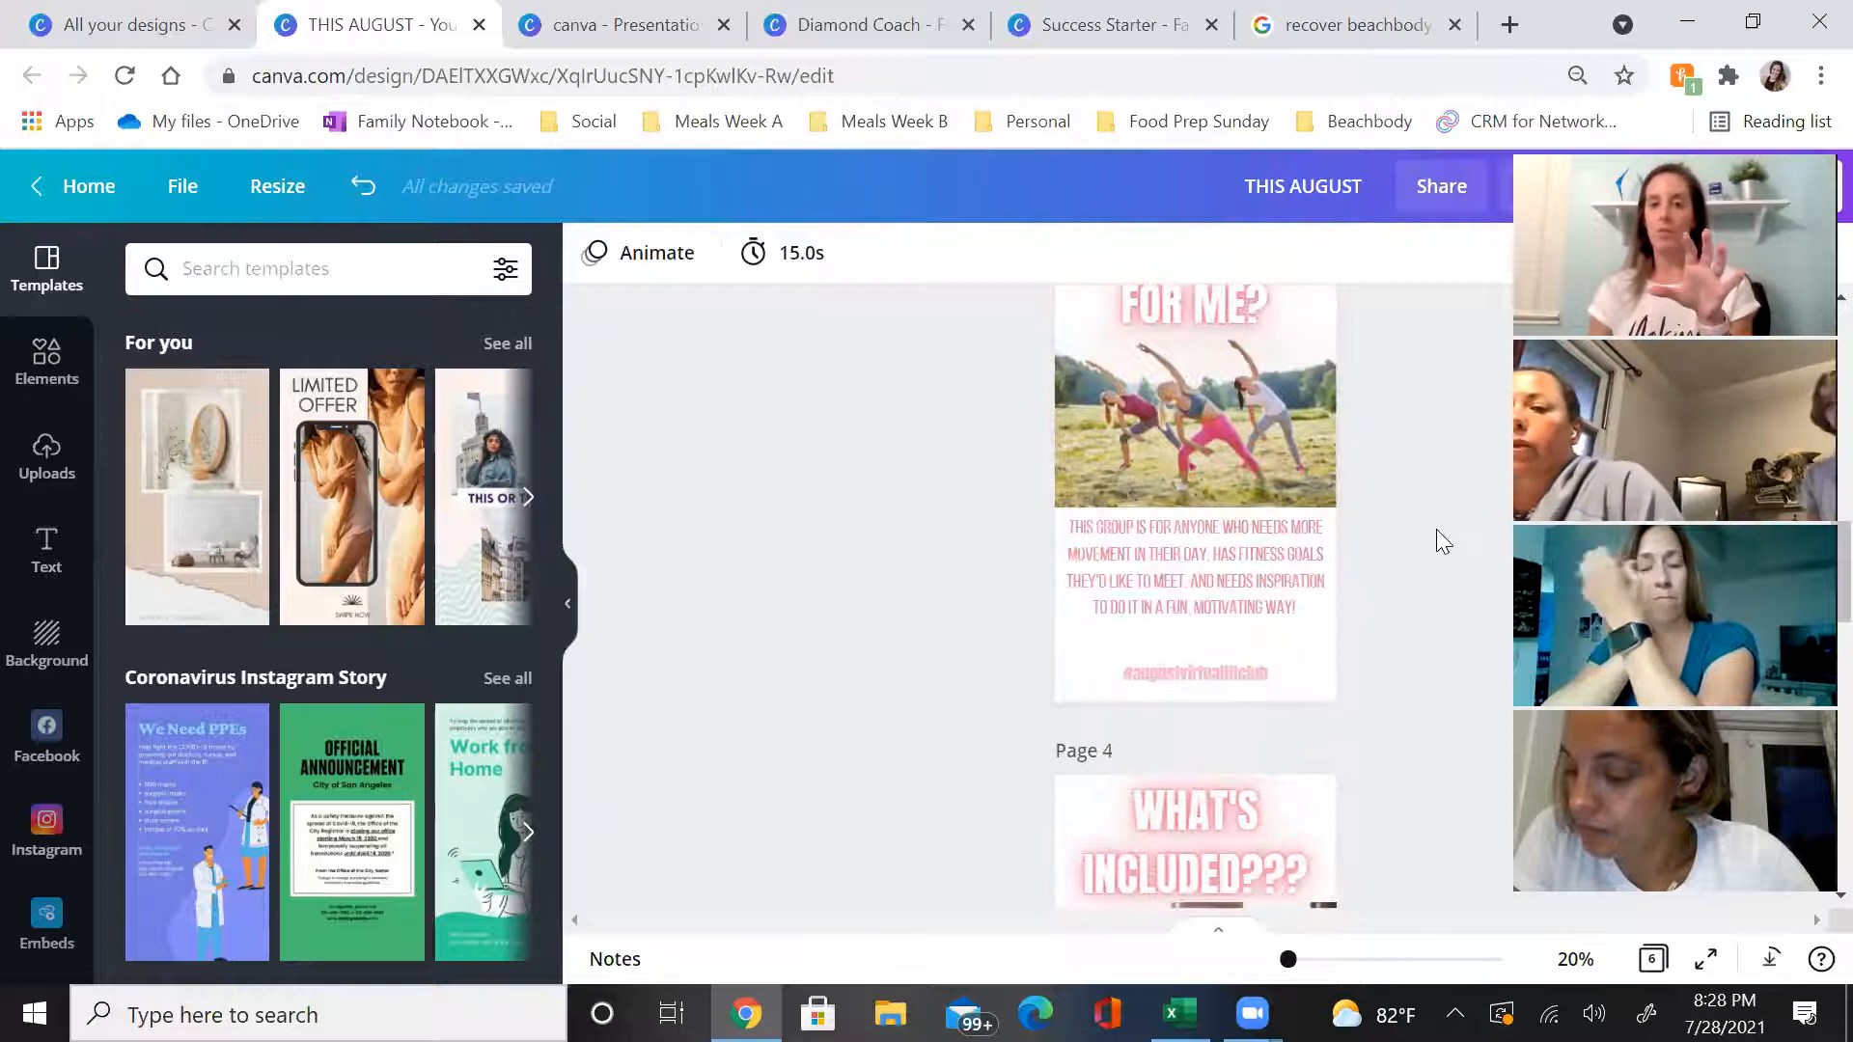
scroll(1437, 532, "up", 2)
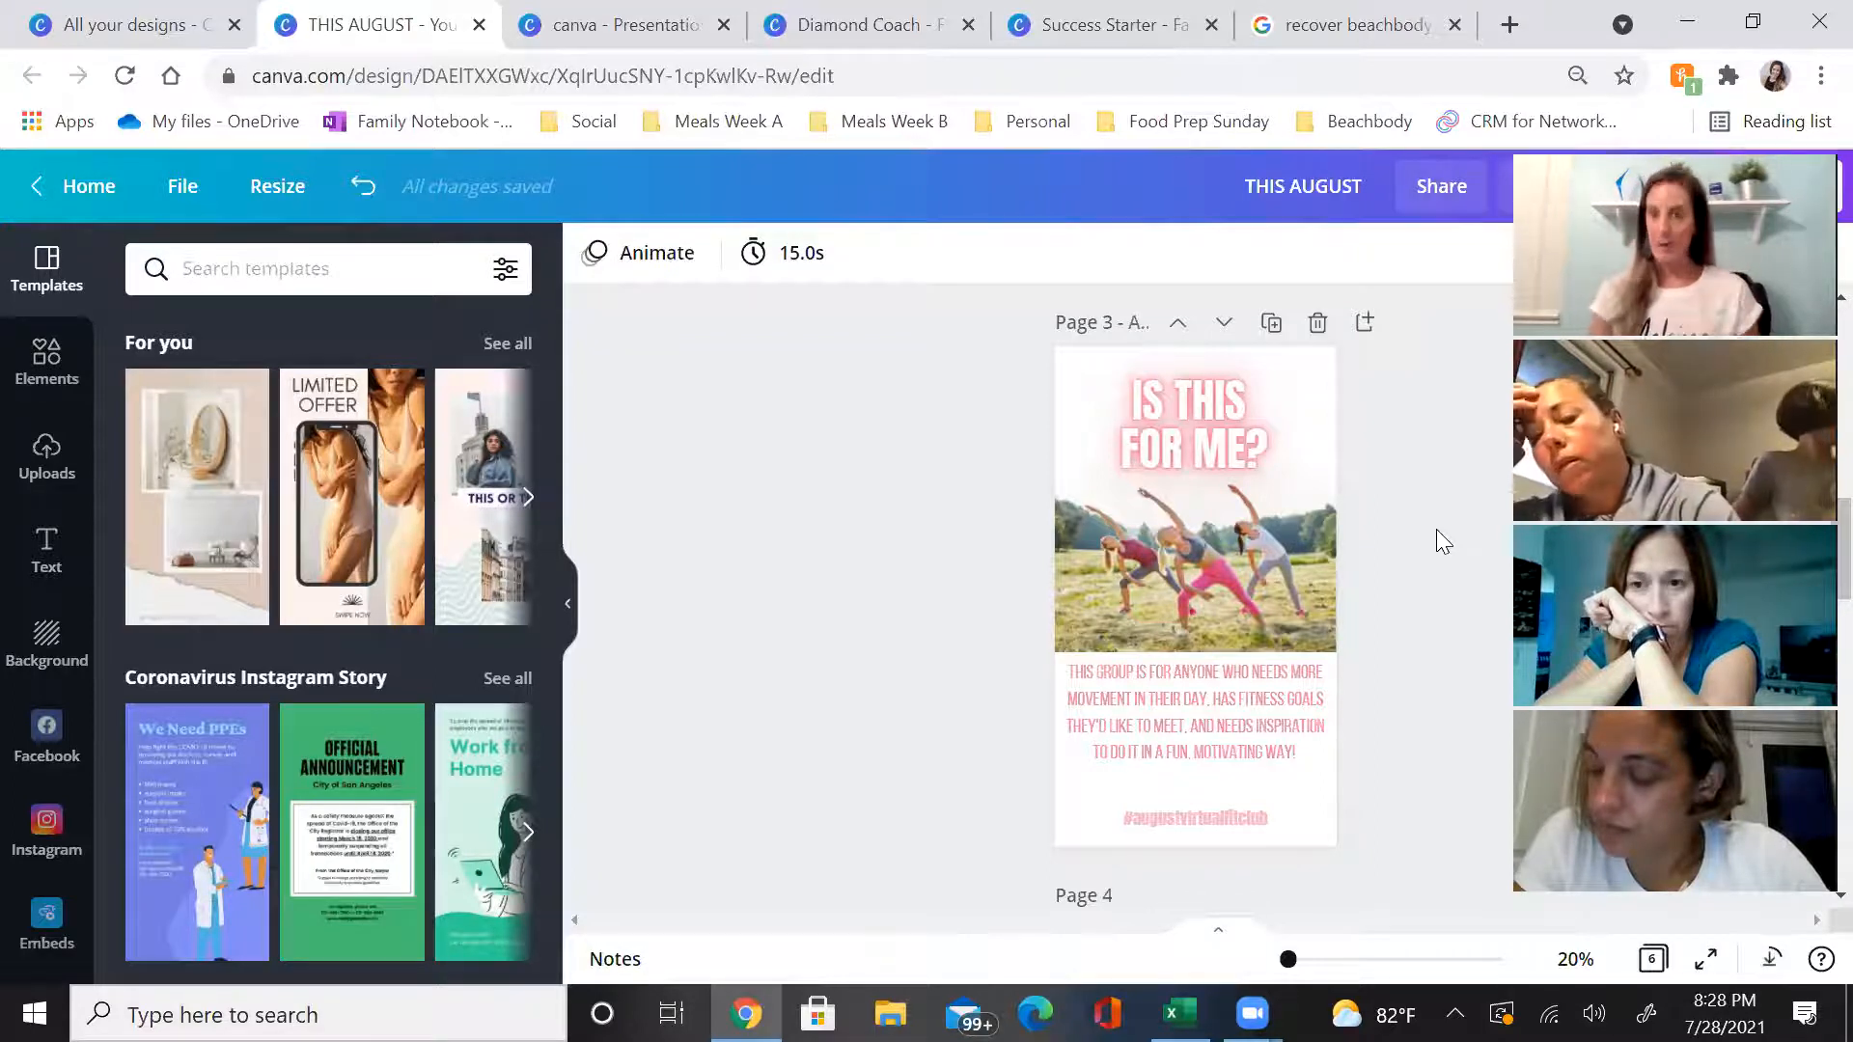
scroll(1438, 531, "down", 4)
scroll(1438, 535, "down", 6)
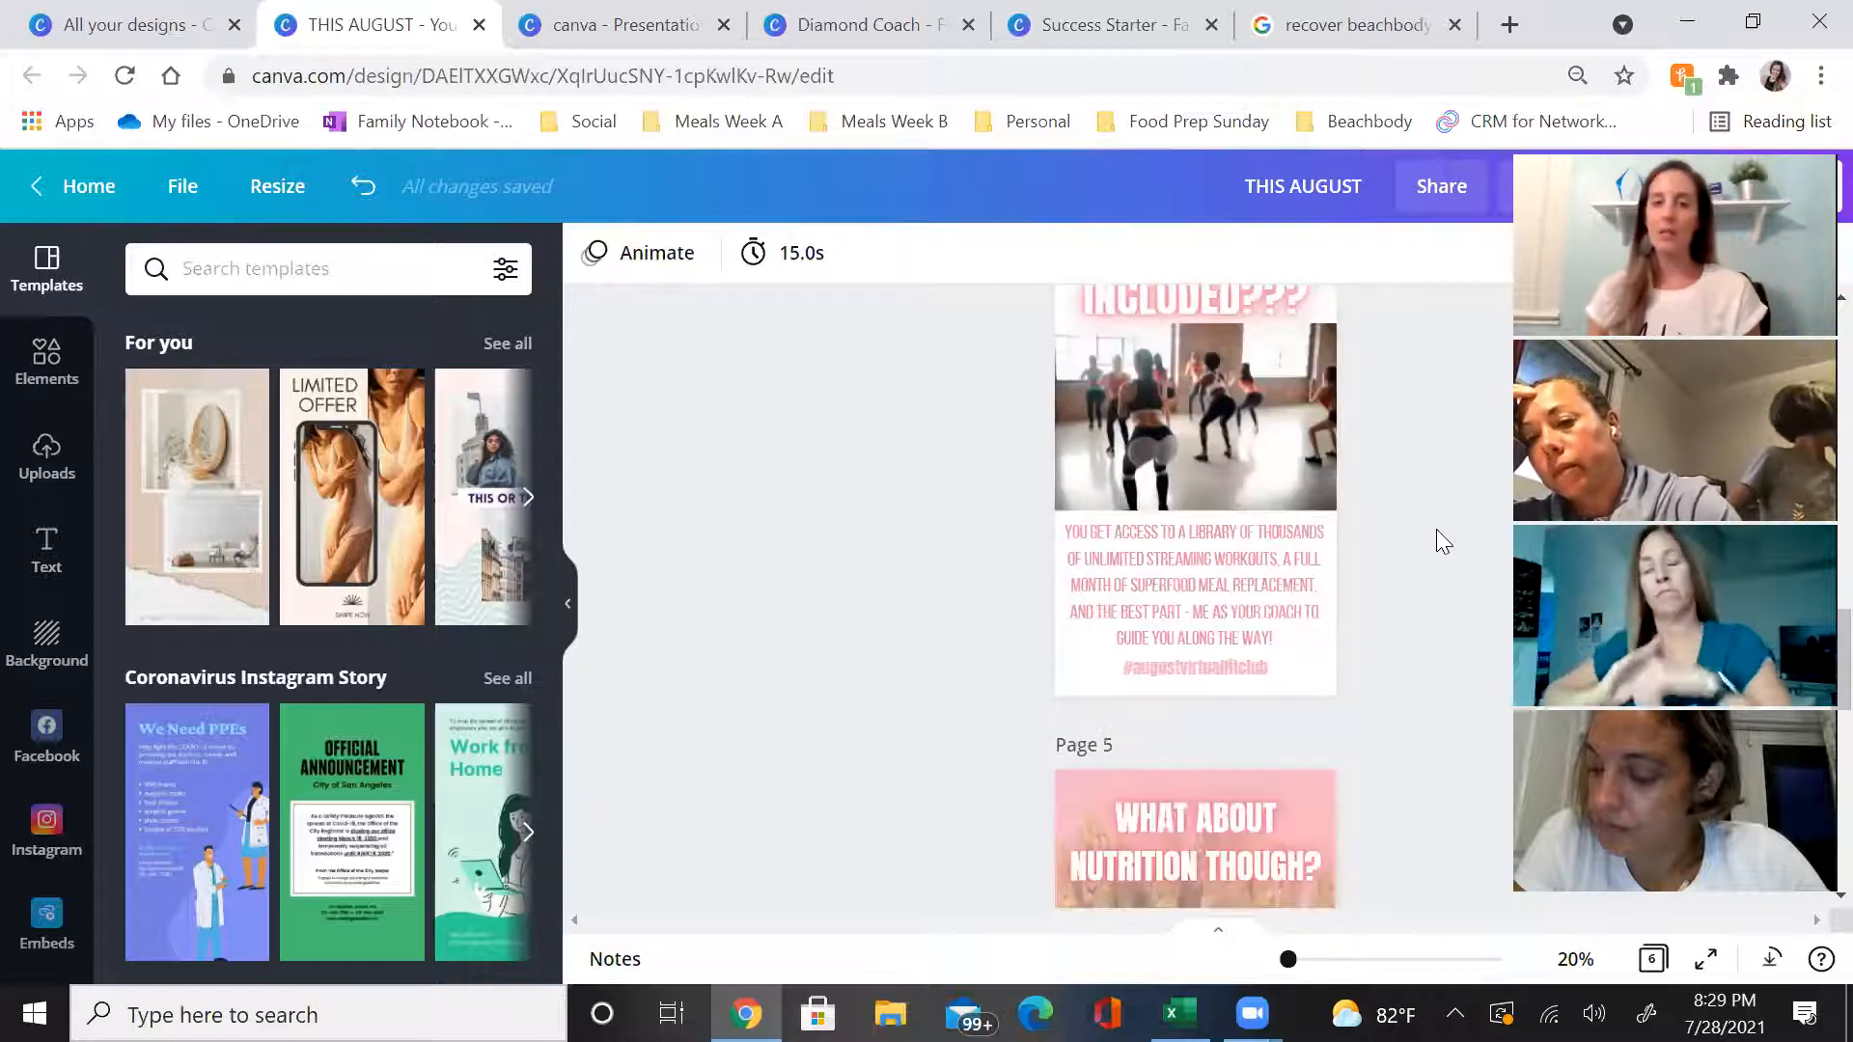
scroll(1436, 530, "down", 6)
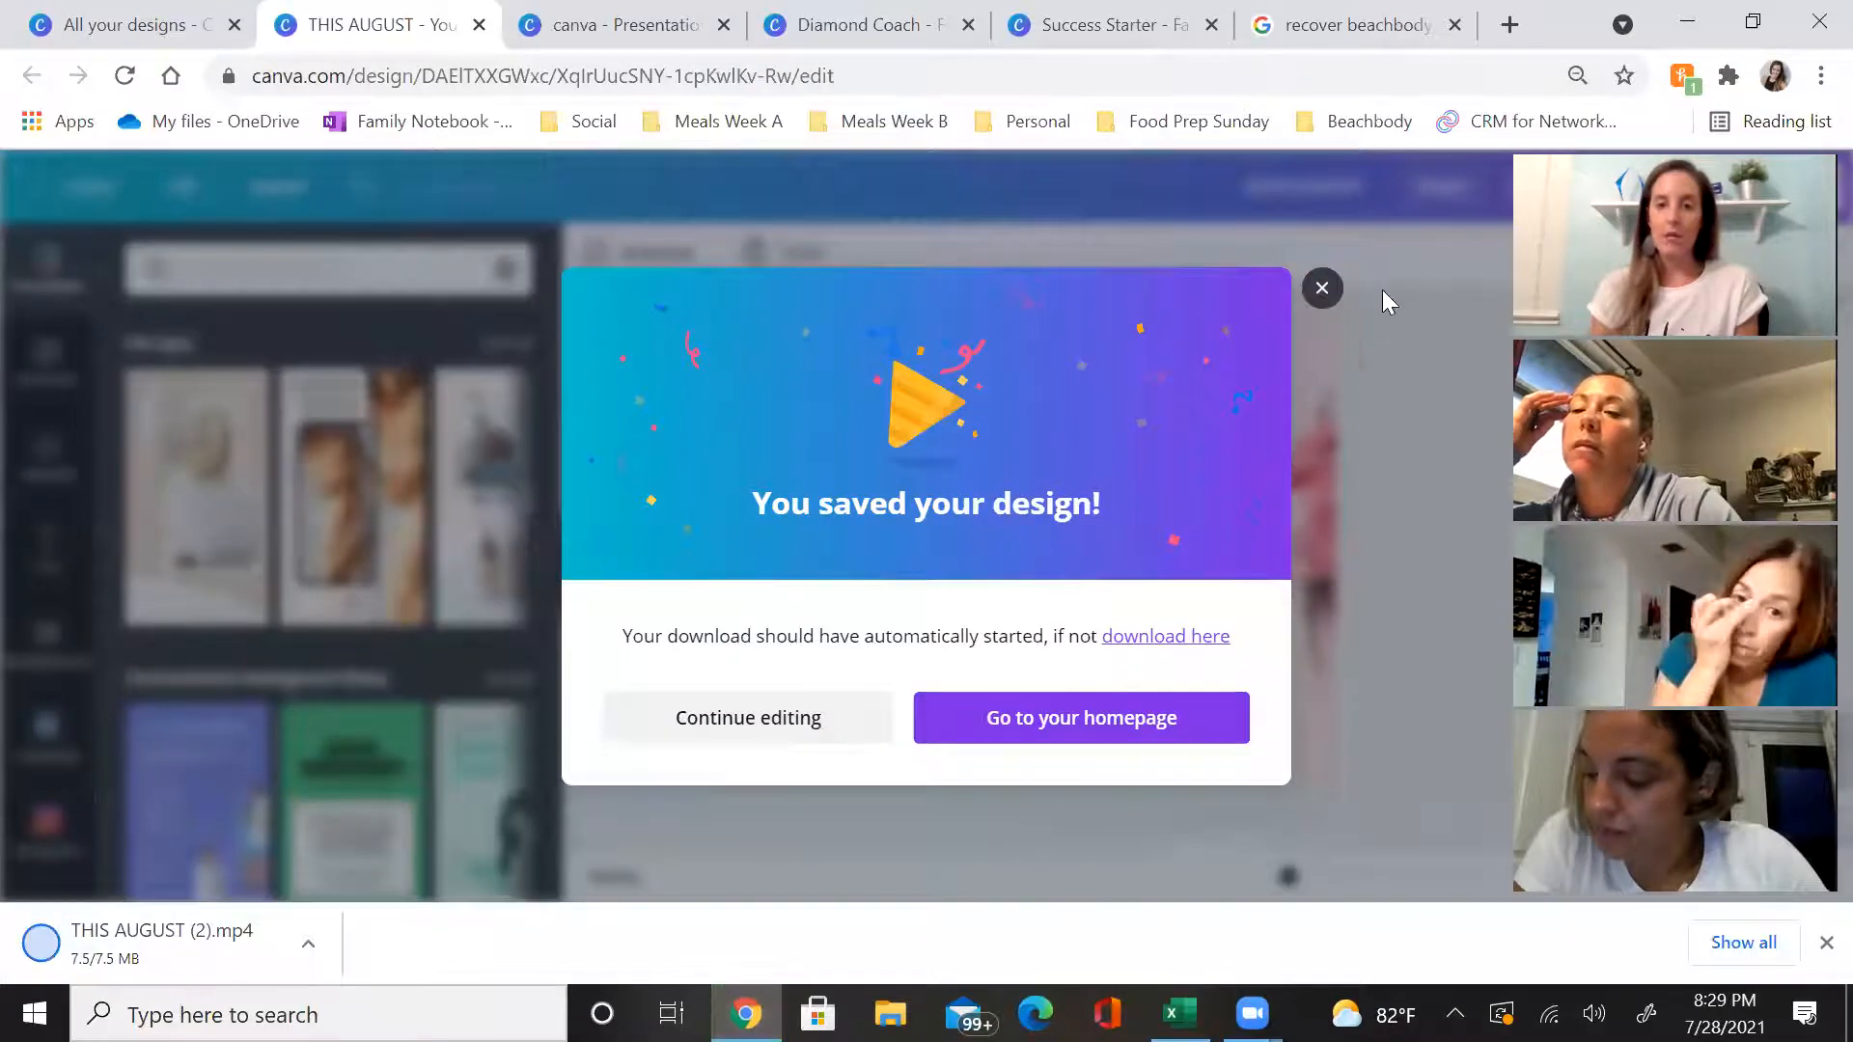
left_click(1323, 289)
left_click(1814, 942)
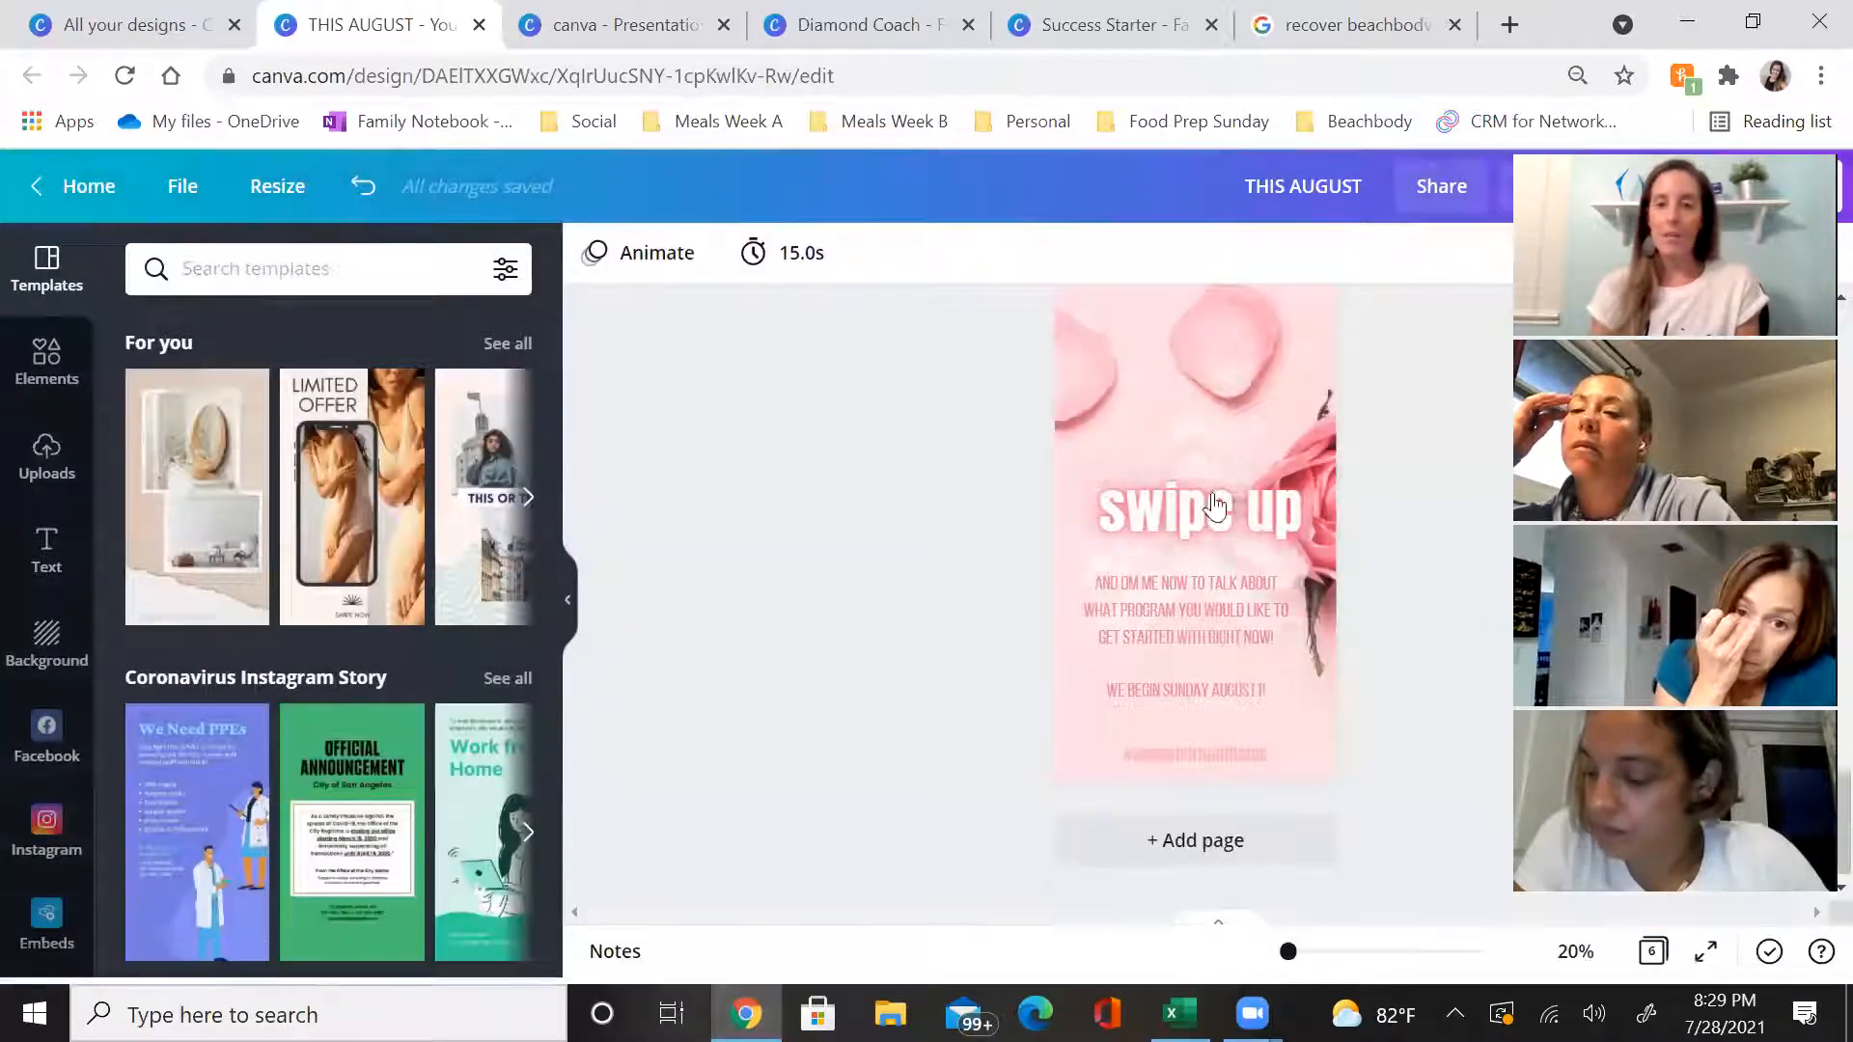
Select the arrow graphic on the swipe up page, search the elements for "arrow" and browse the results
left_click(1183, 438)
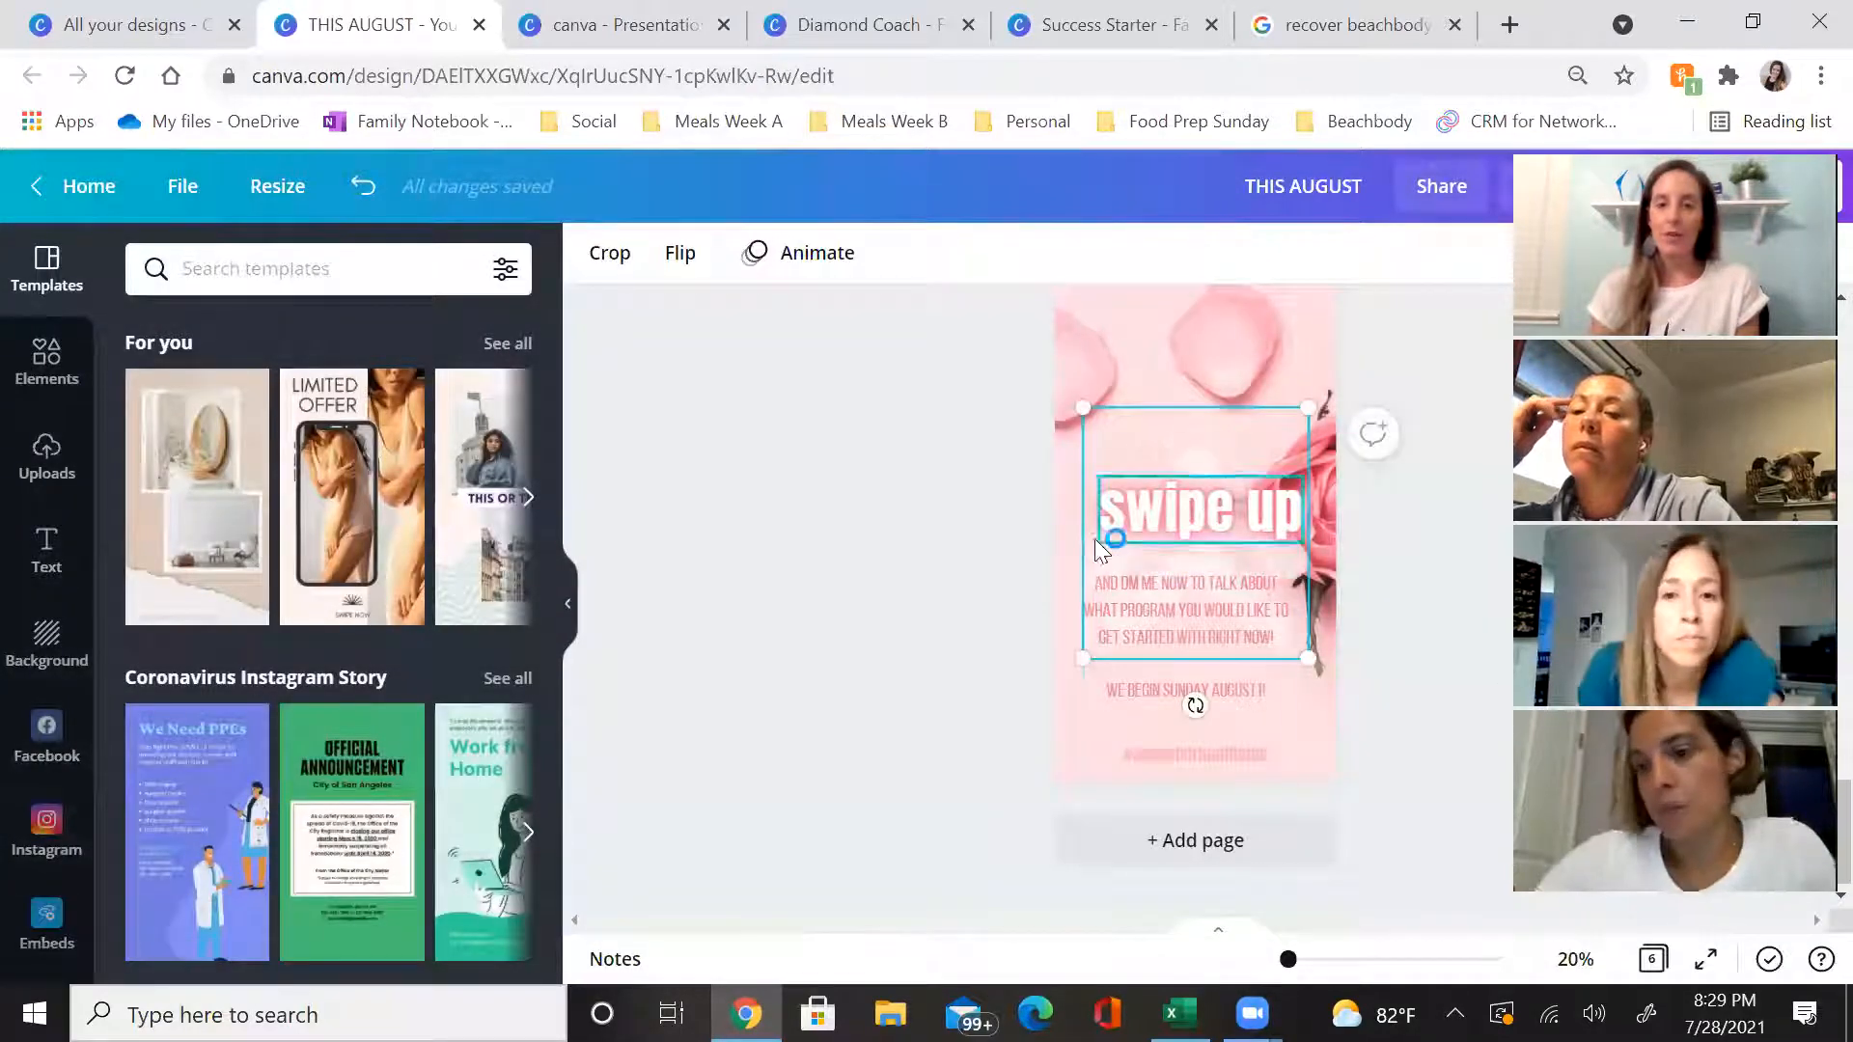
left_click(40, 379)
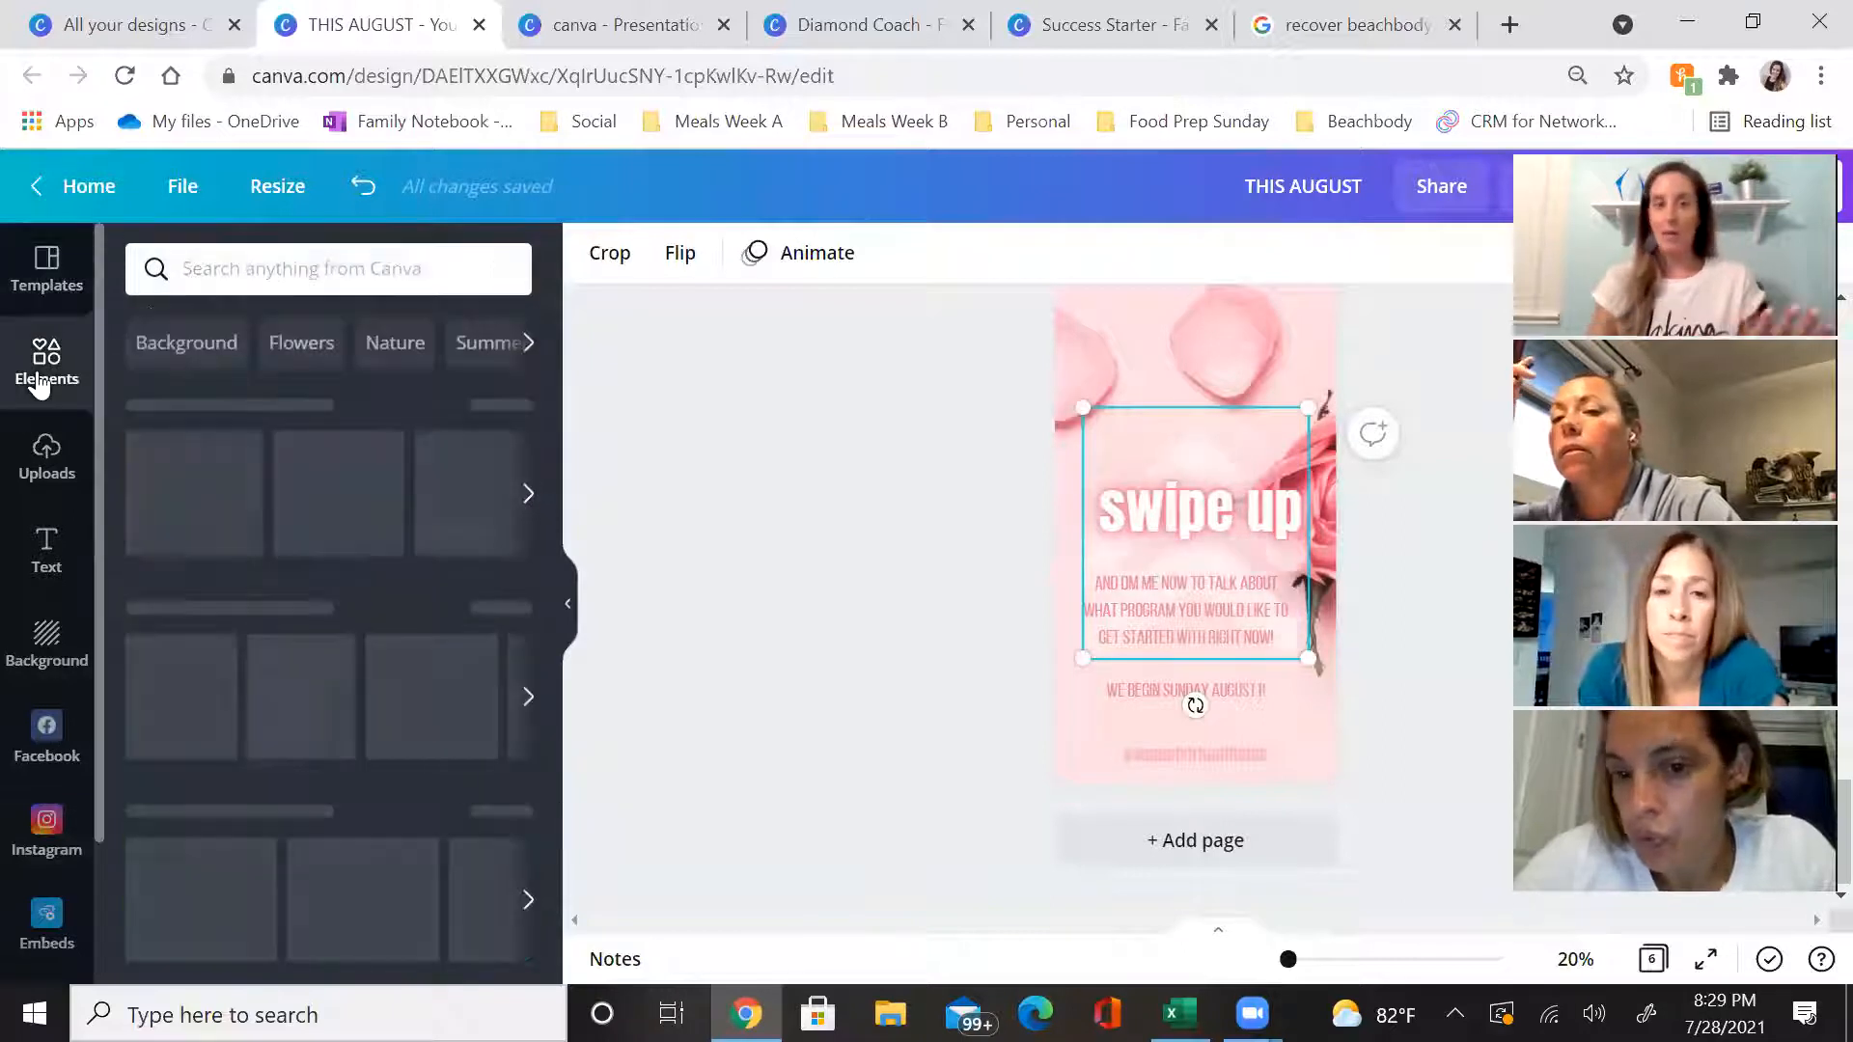
left_click(192, 280)
type("arrow")
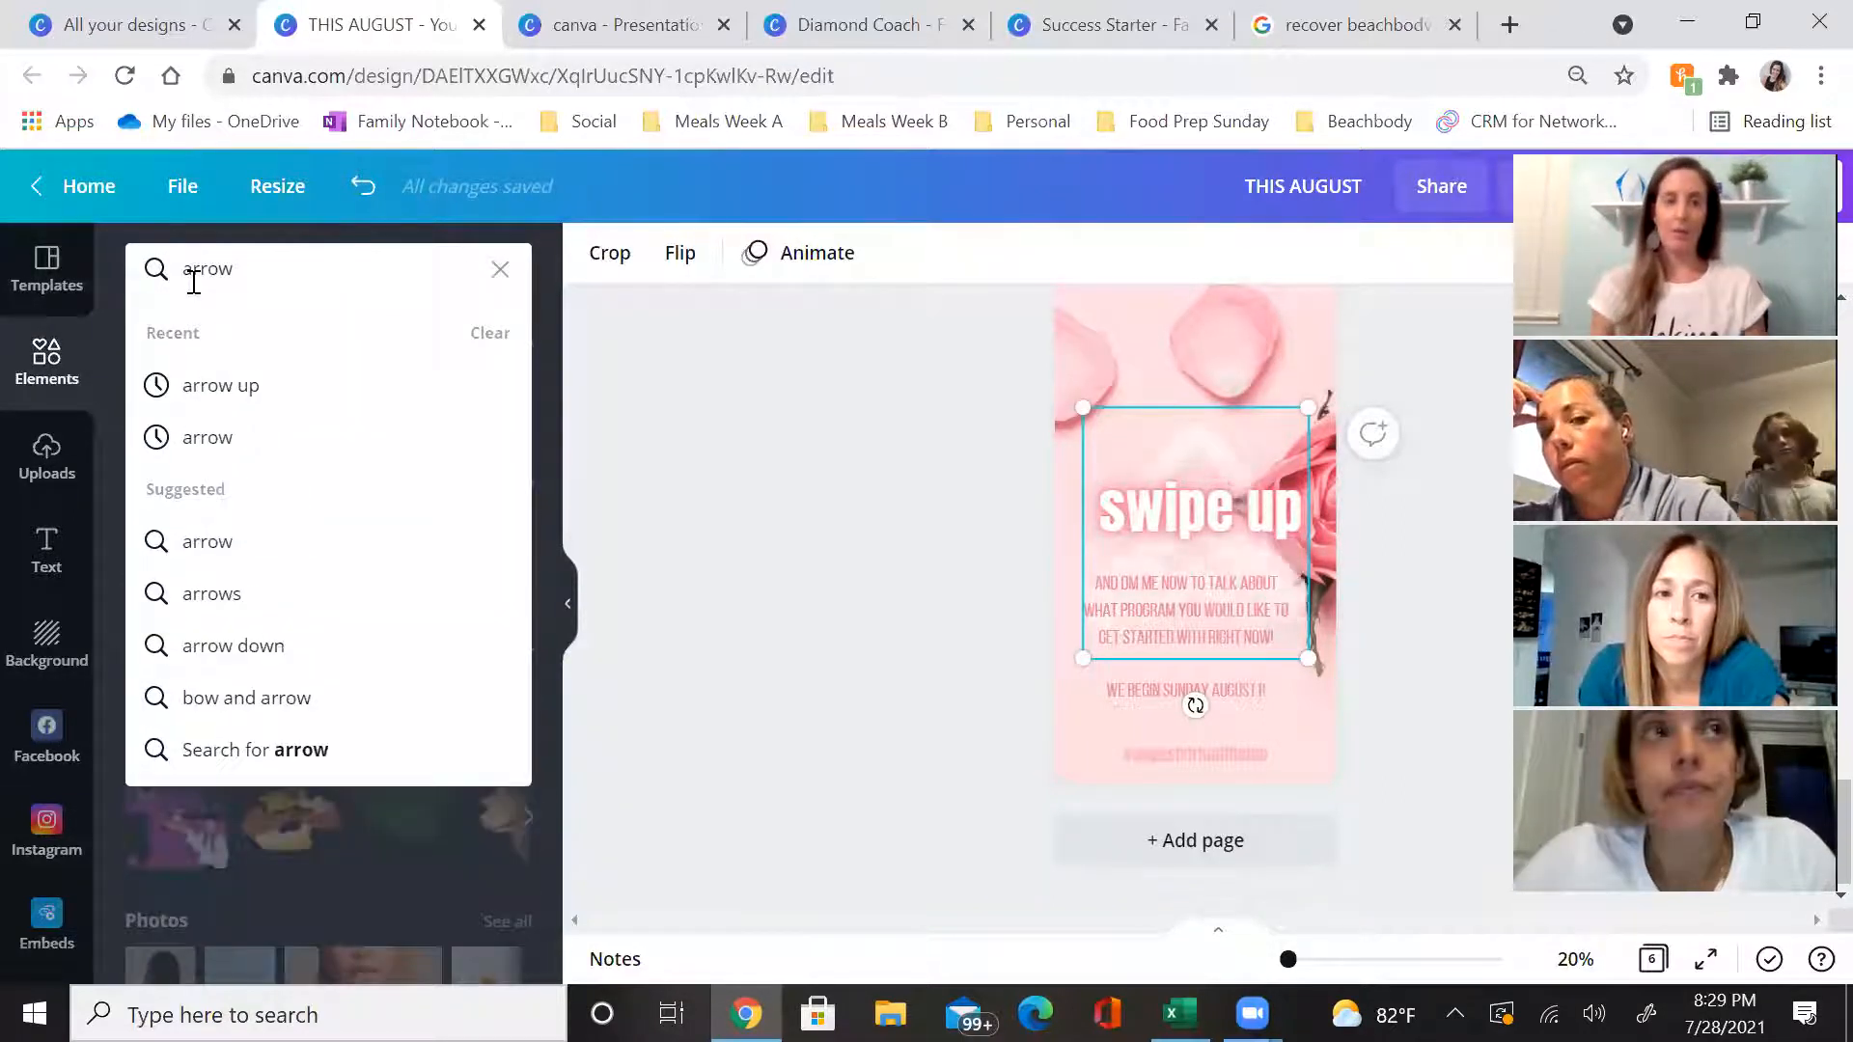
key("Return")
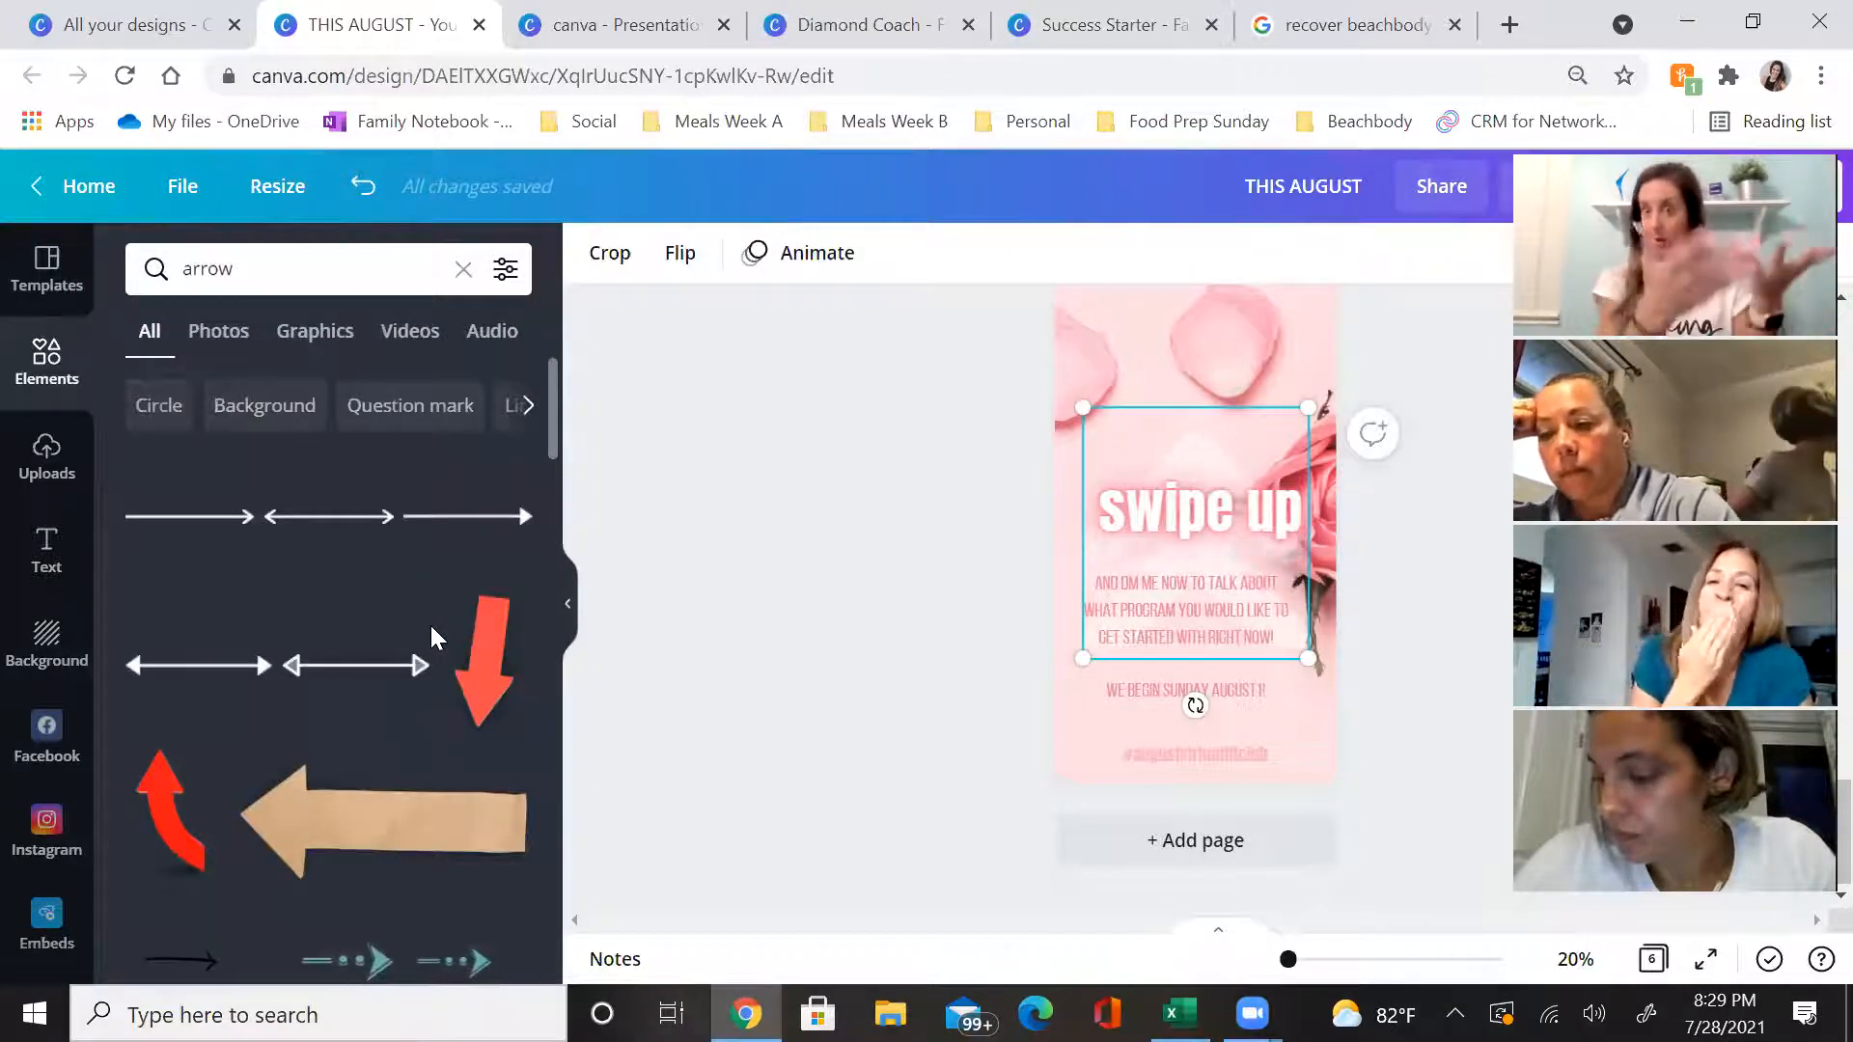
scroll(431, 622, "down", 5)
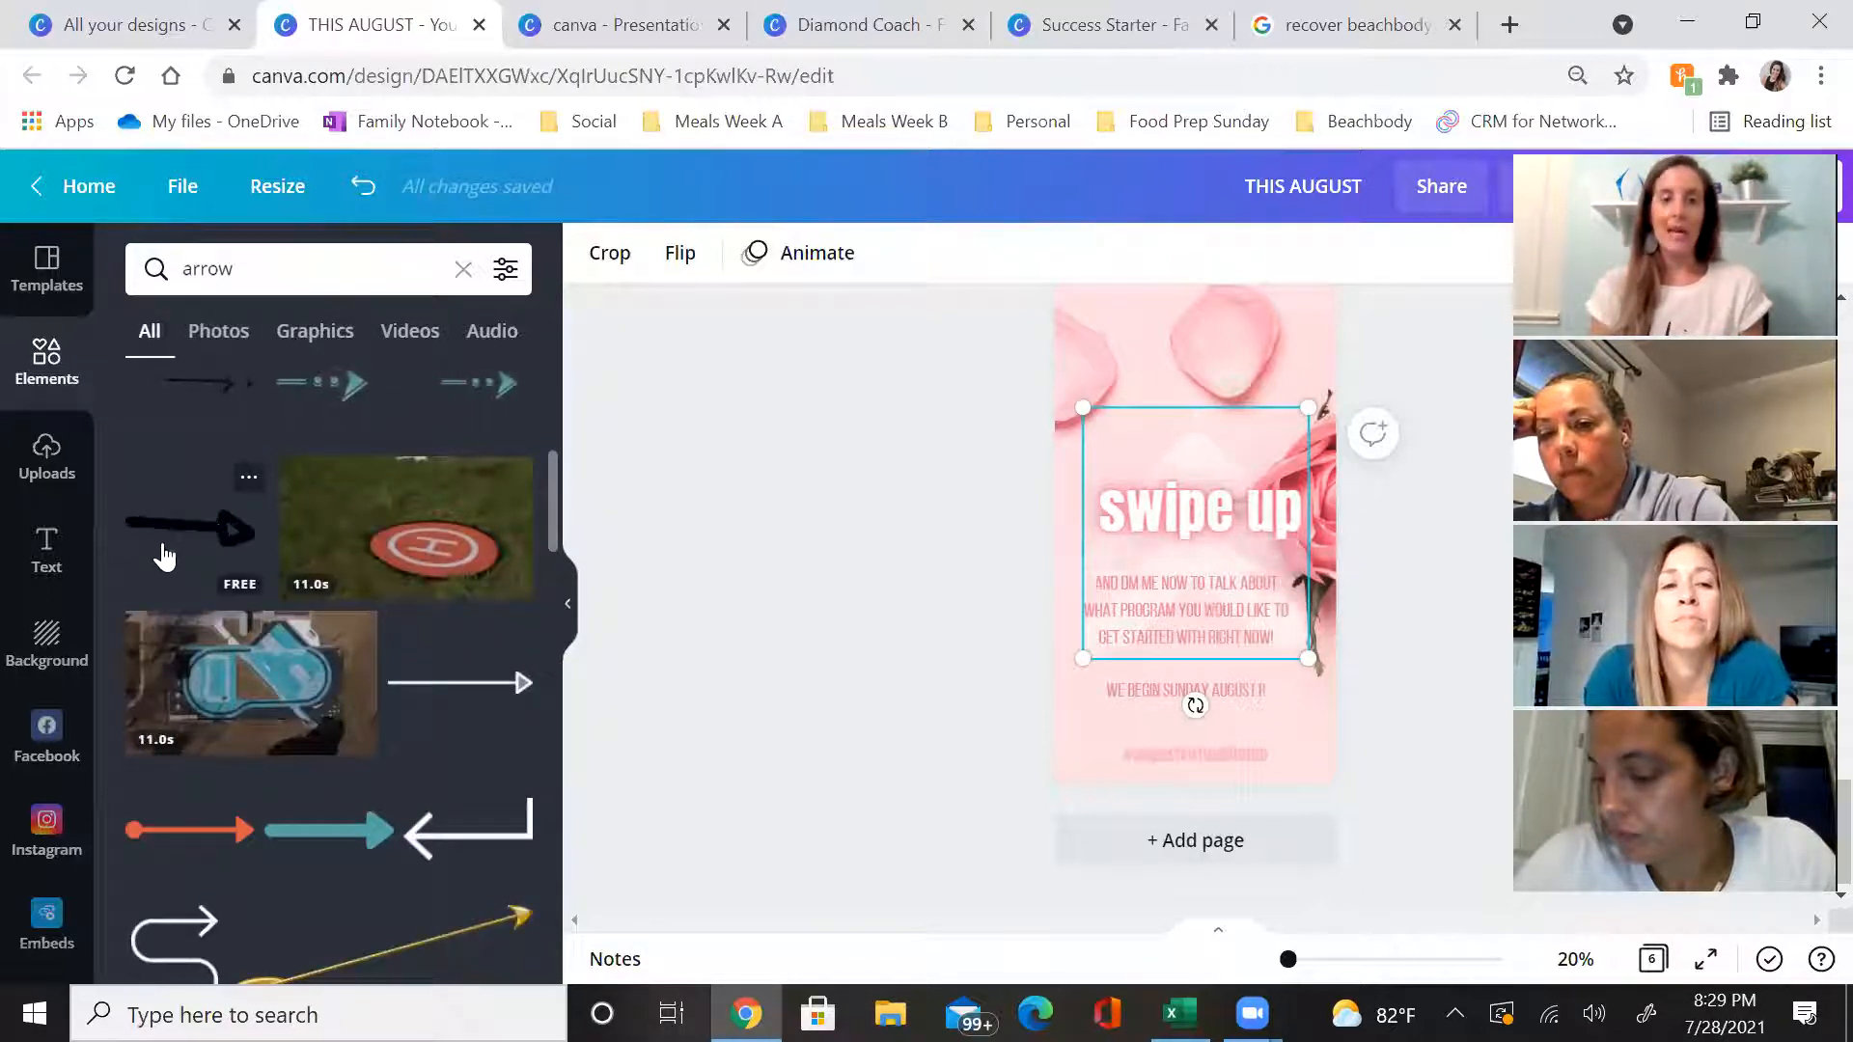
scroll(342, 584, "down", 2)
scroll(342, 584, "down", 4)
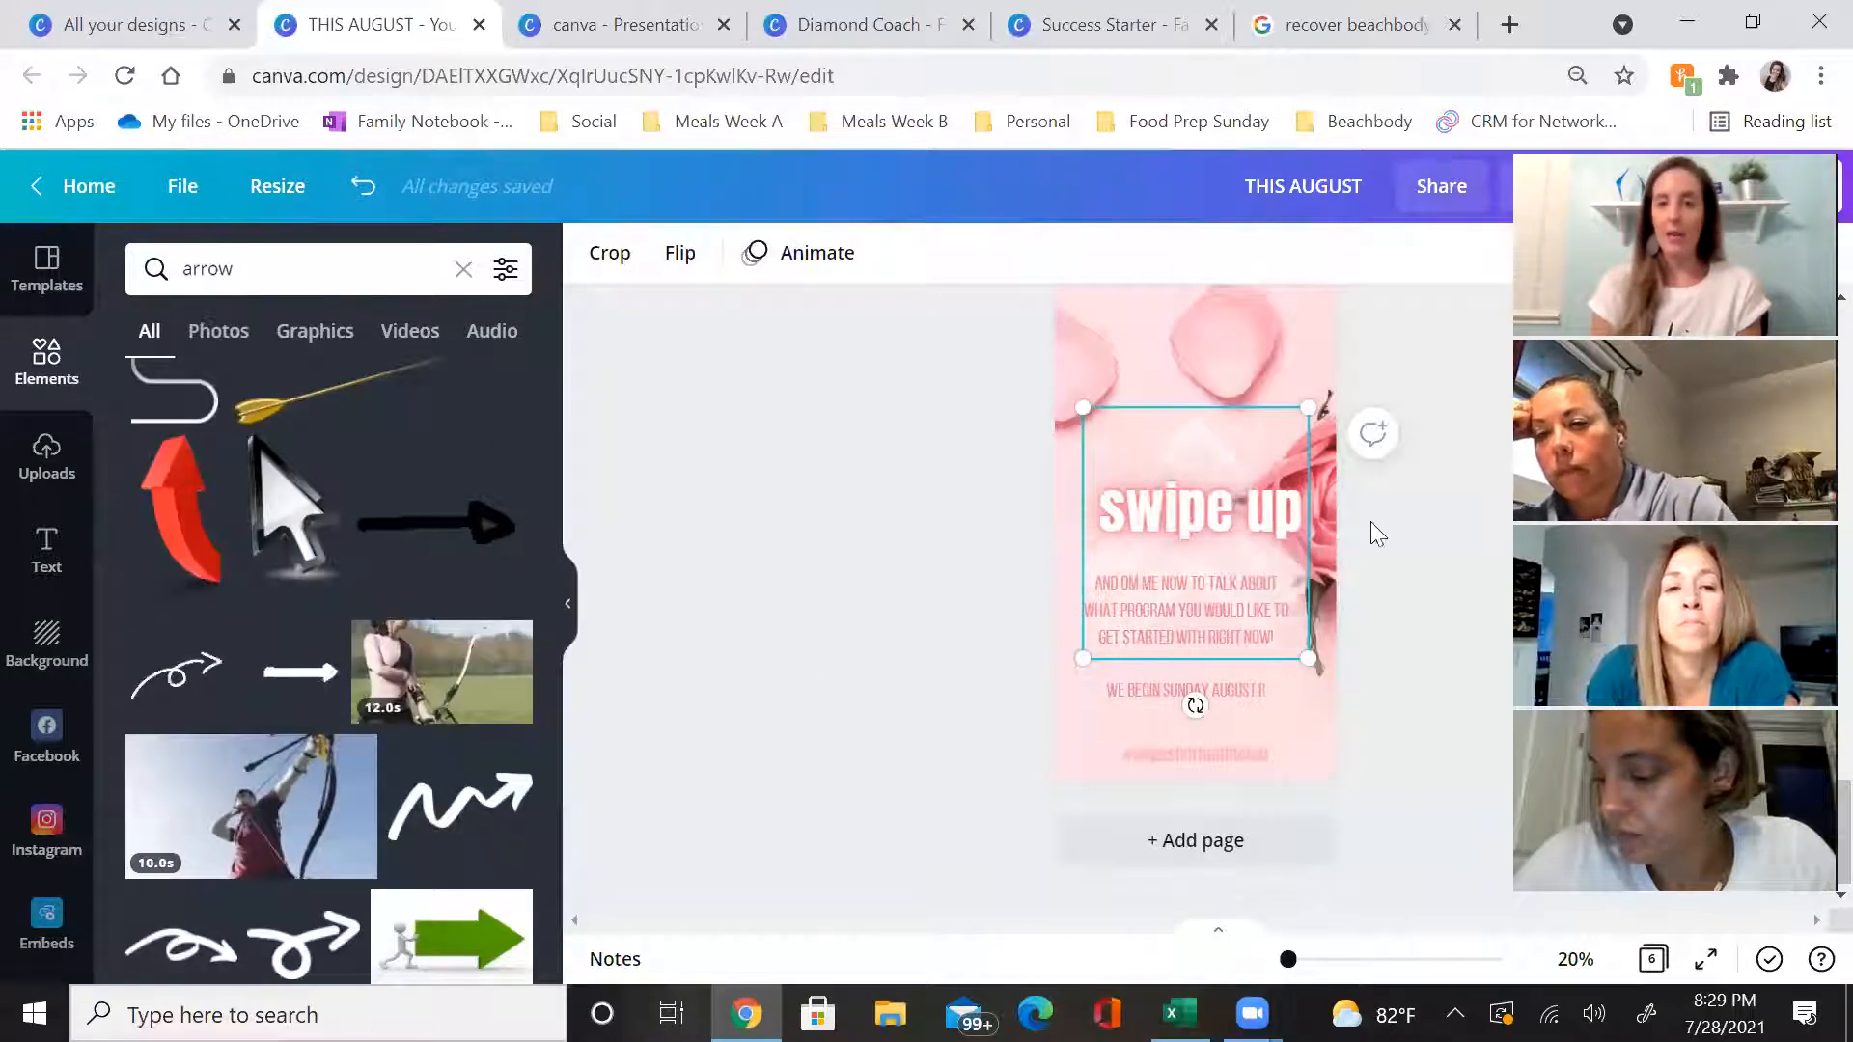
left_click(1482, 585)
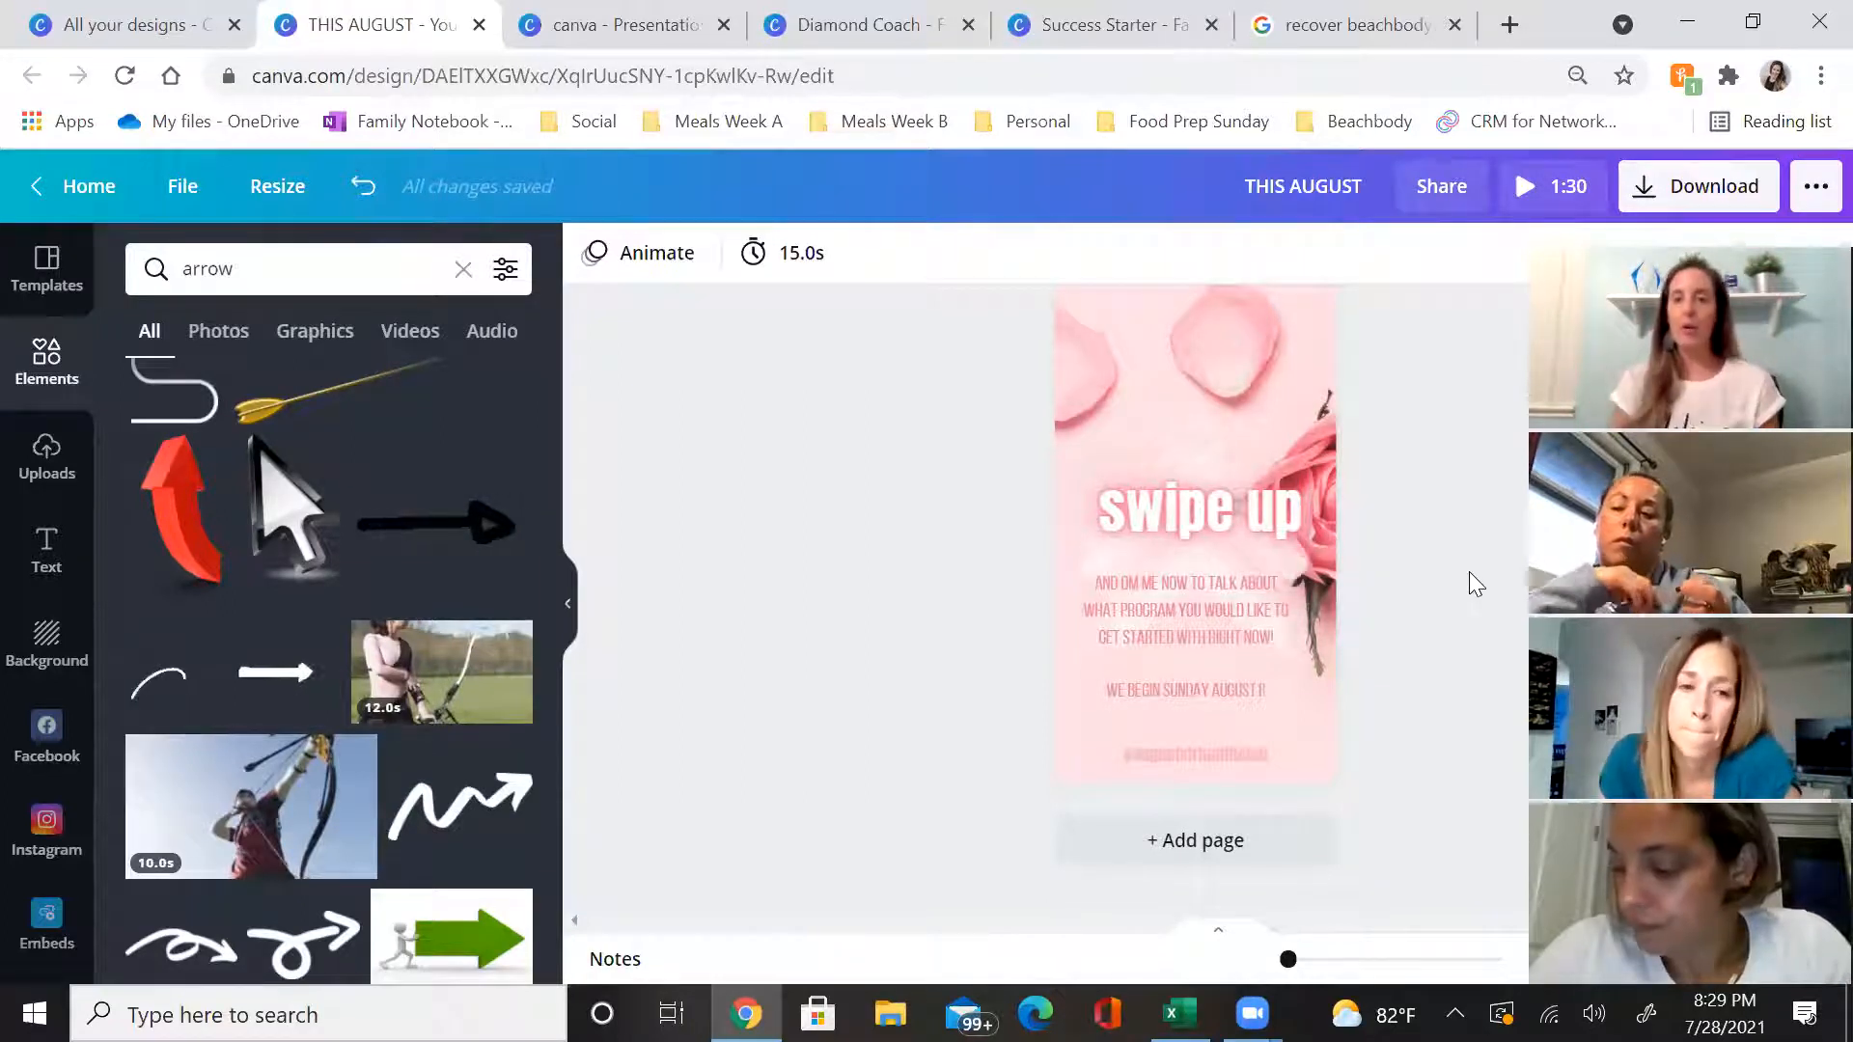
Duplicate page 6 and select the "swipe up" heading on the copy
left_click(1293, 326)
scroll(1483, 475, "up", 2)
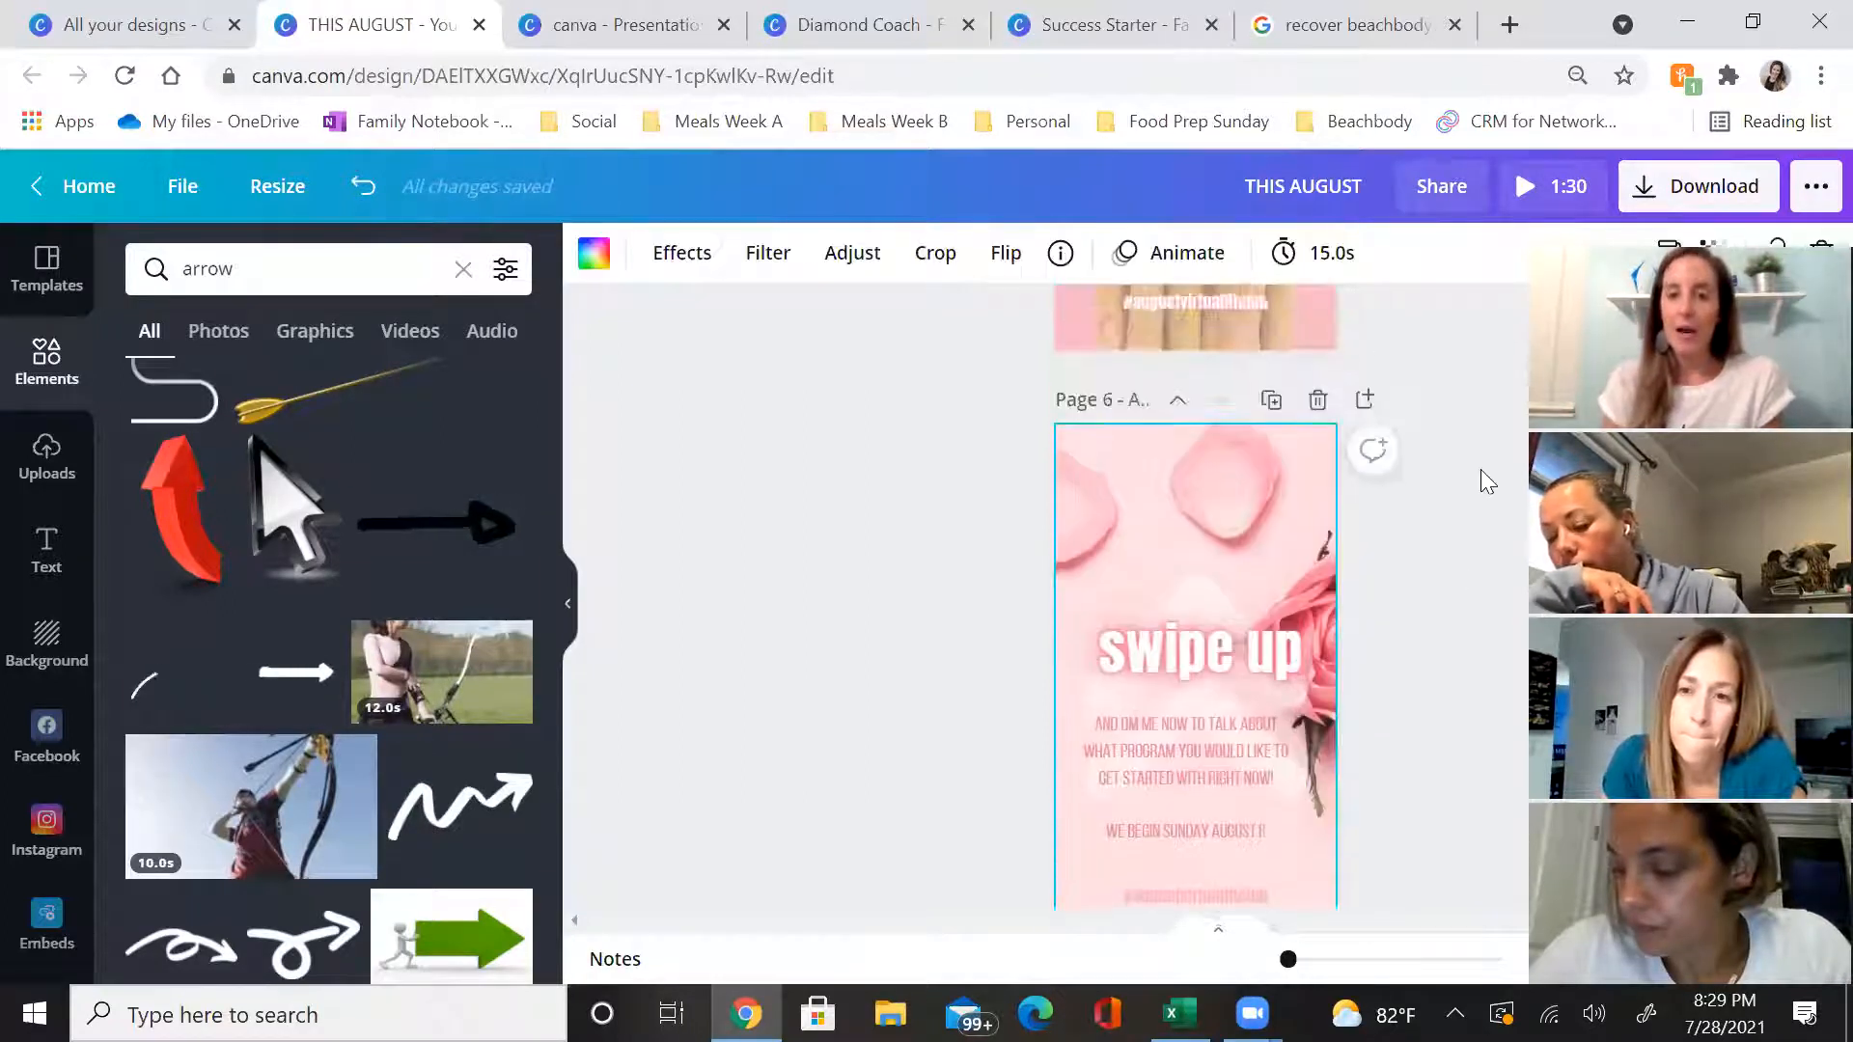
scroll(1247, 518, "down", 2)
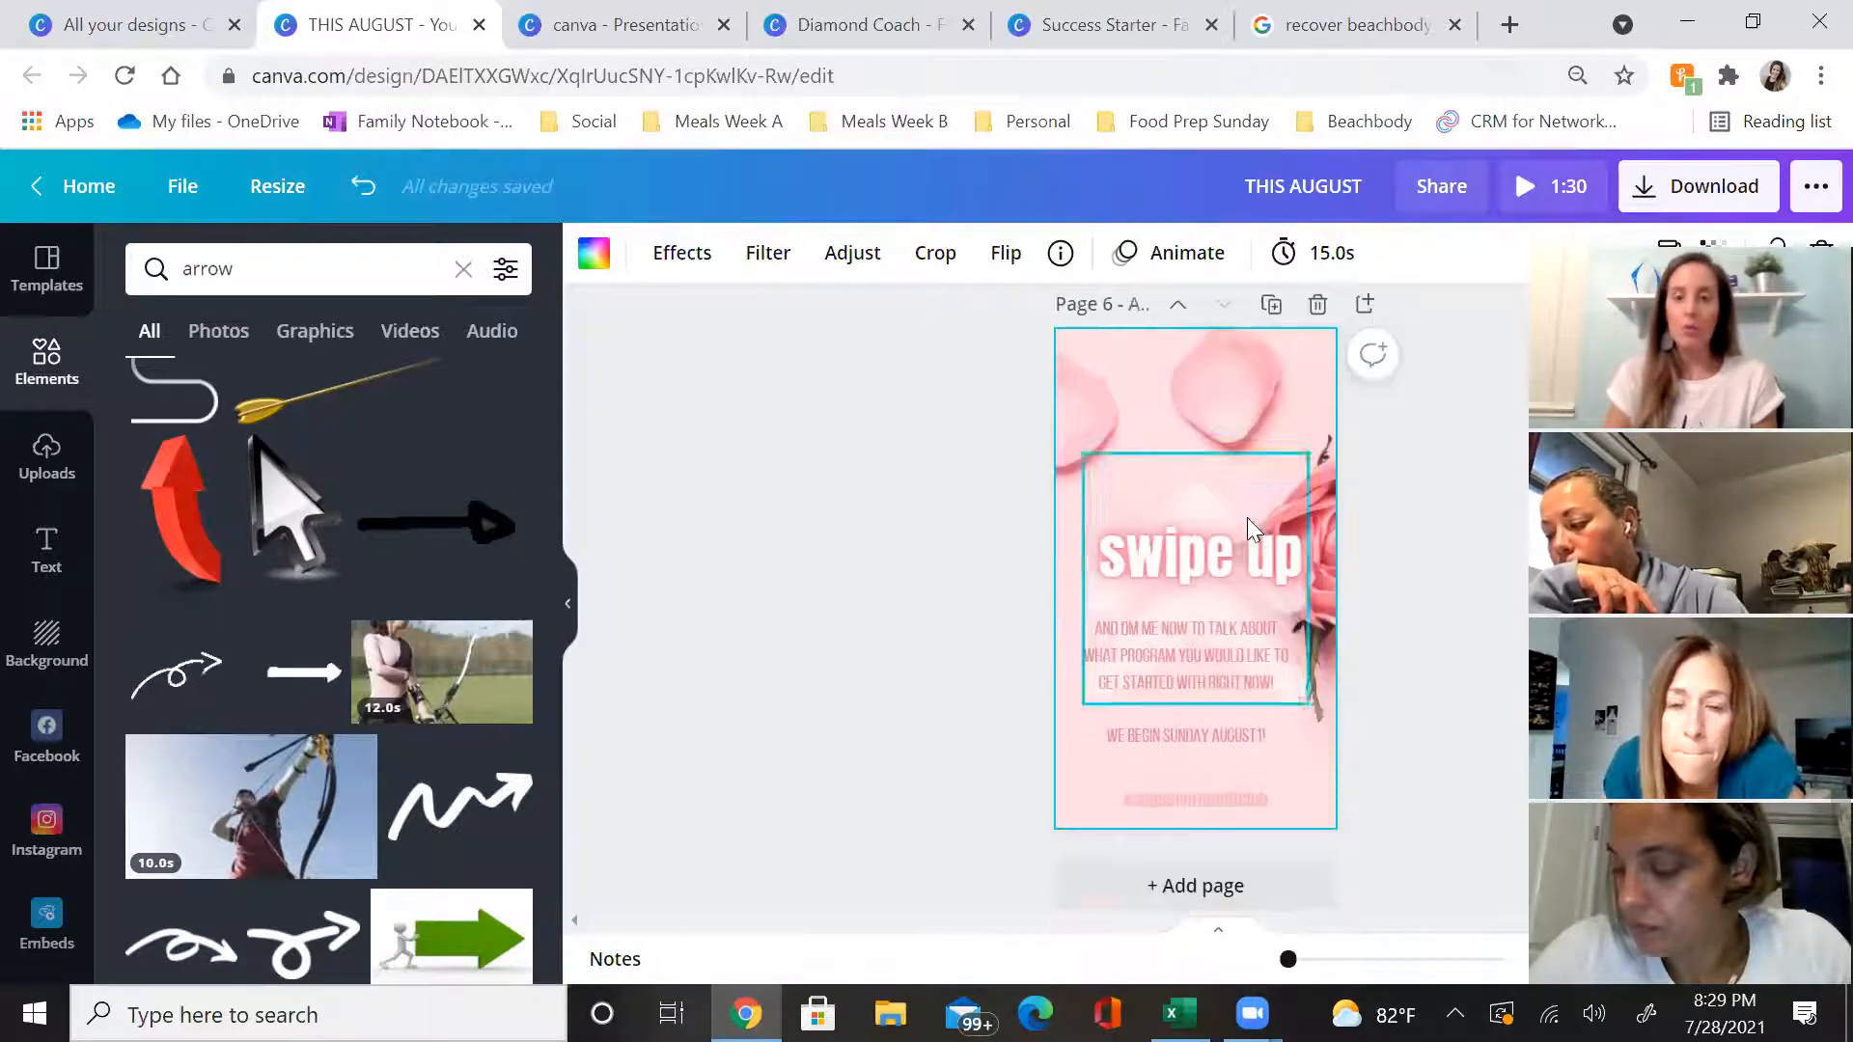
scroll(1369, 500, "up", 2)
scroll(1447, 594, "down", 2)
scroll(1293, 415, "up", 2)
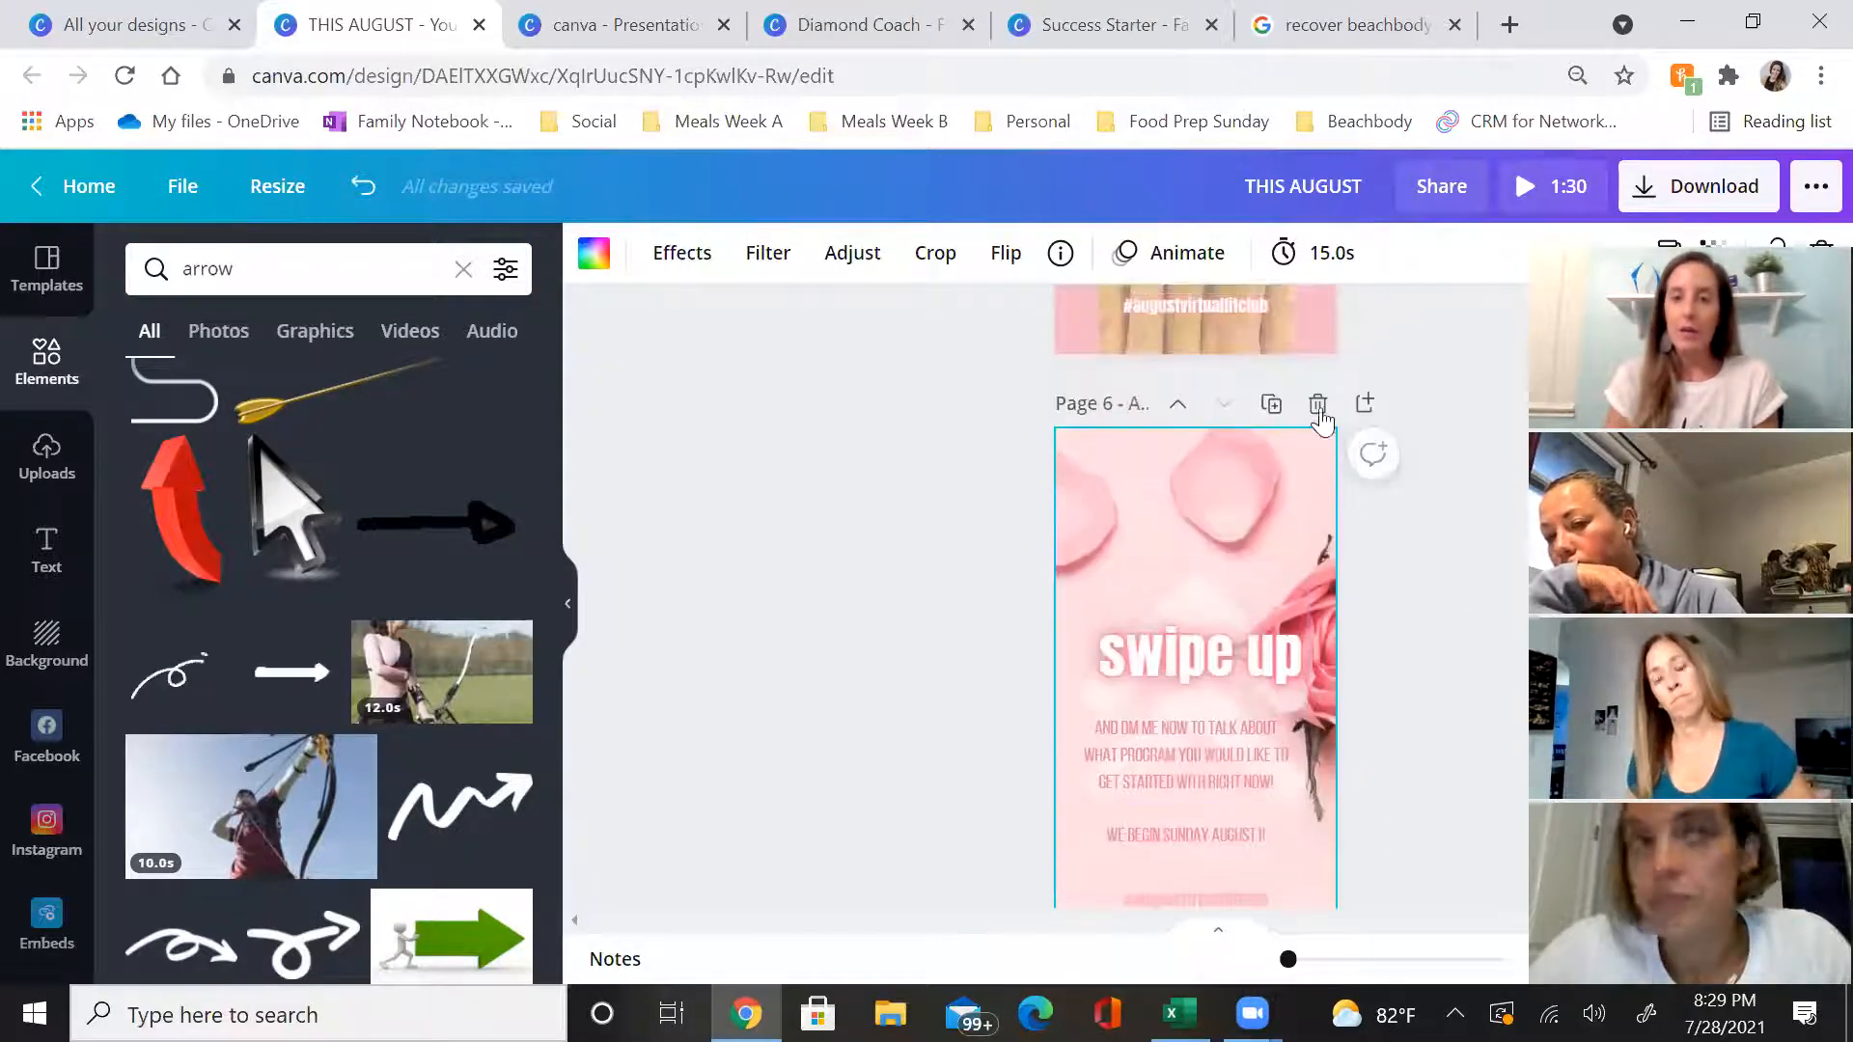
left_click(1272, 406)
scroll(1443, 527, "down", 2)
left_click(1194, 500)
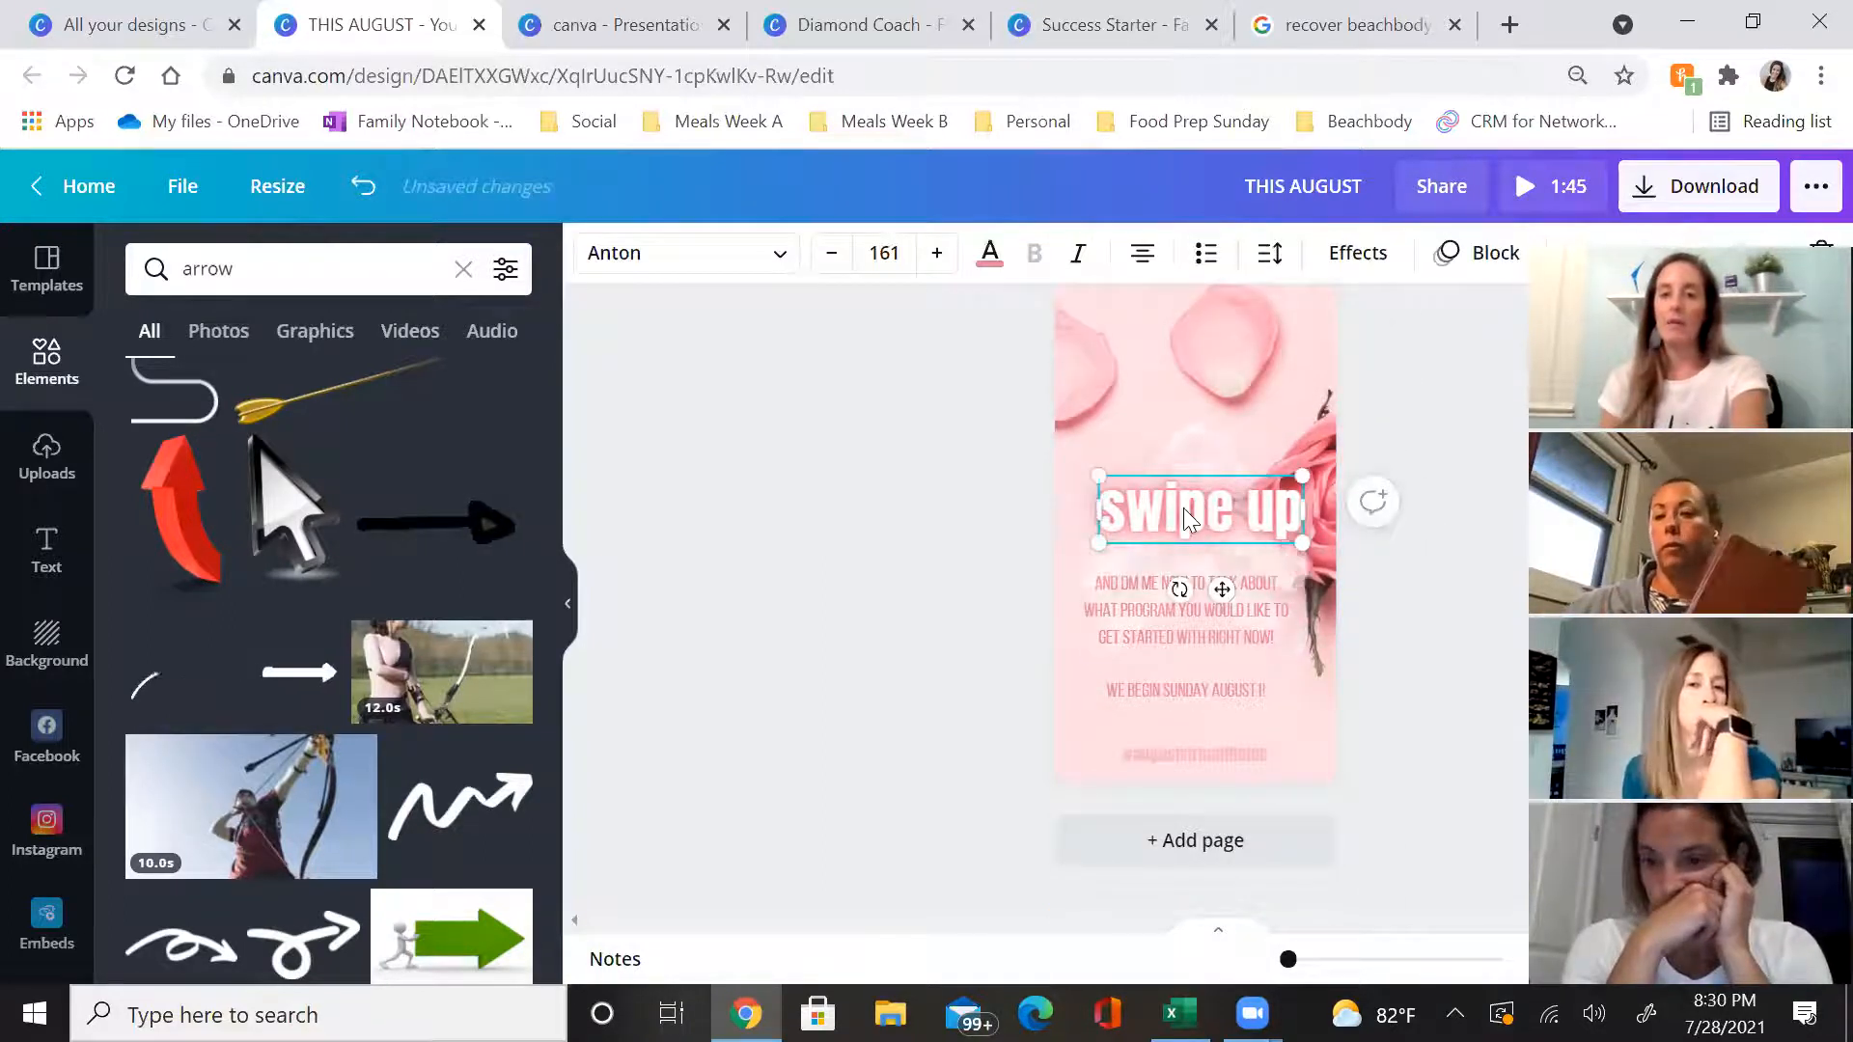
Delete the "swipe up" heading and message text from page 7 and select the page's background image
key("Delete")
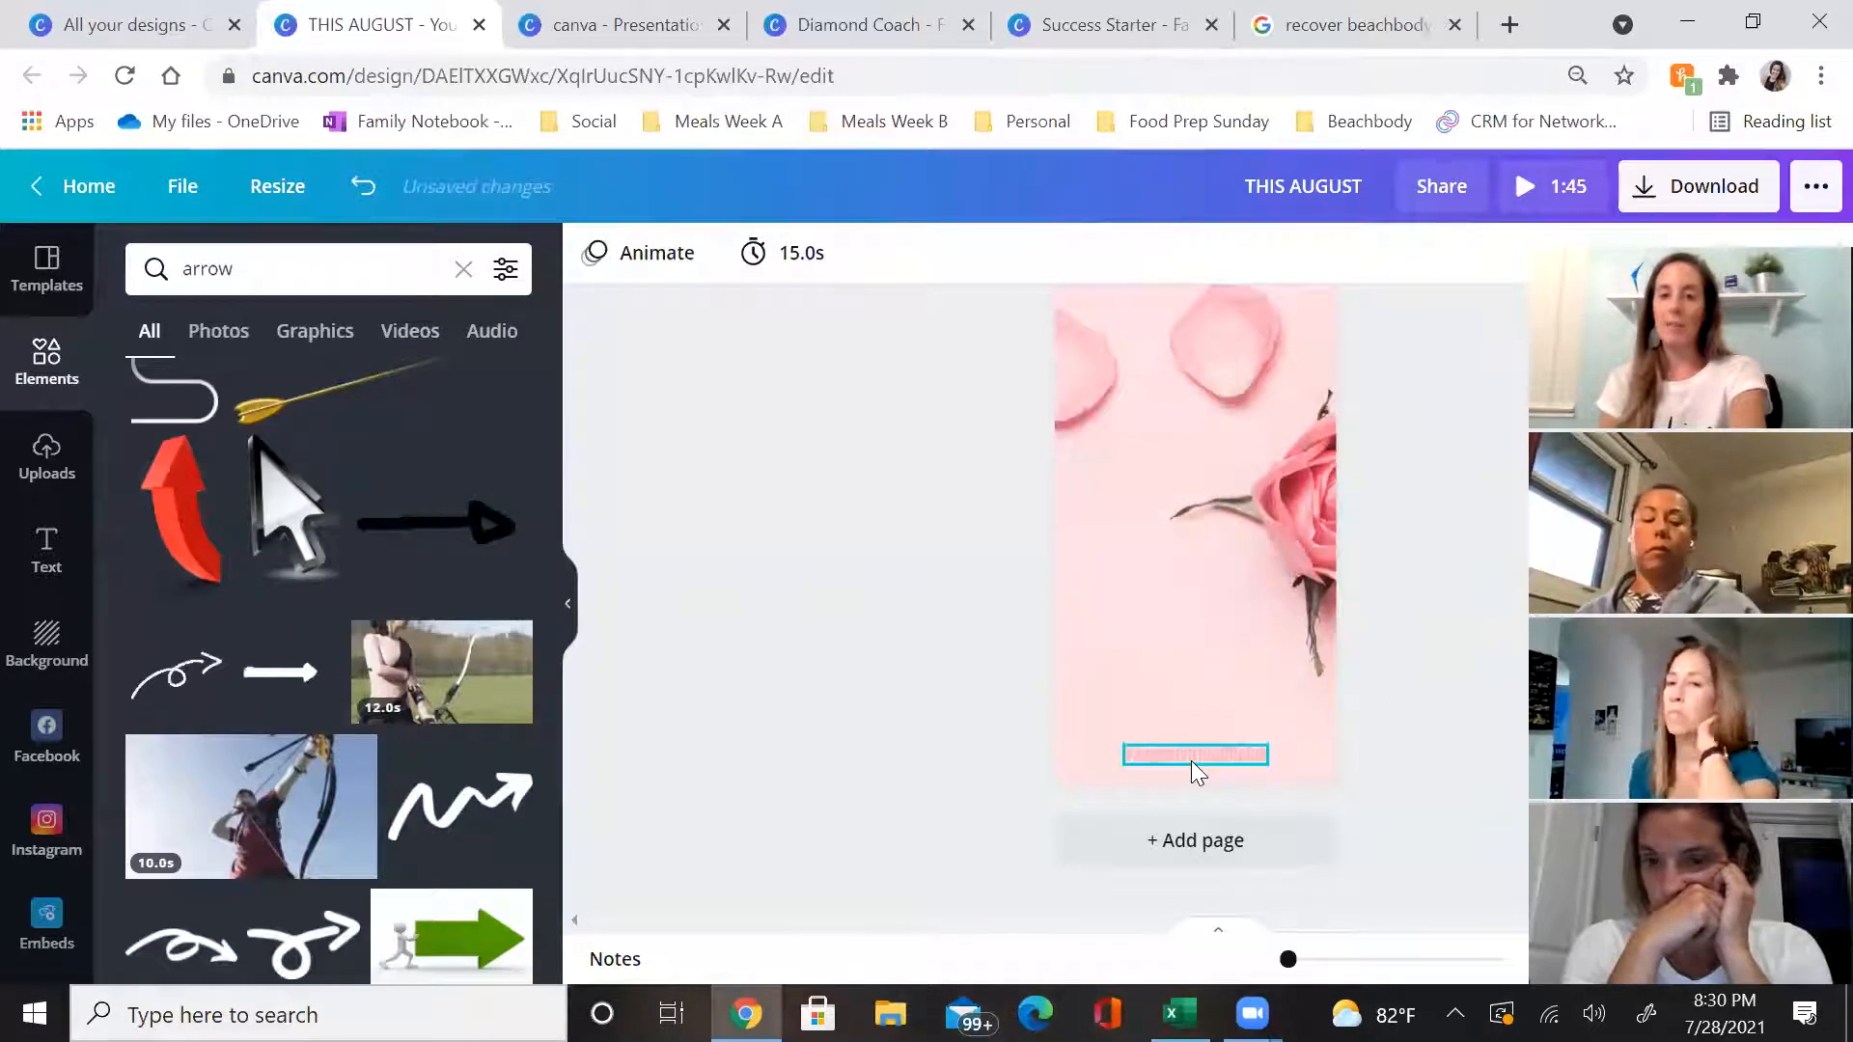
left_click(1195, 756)
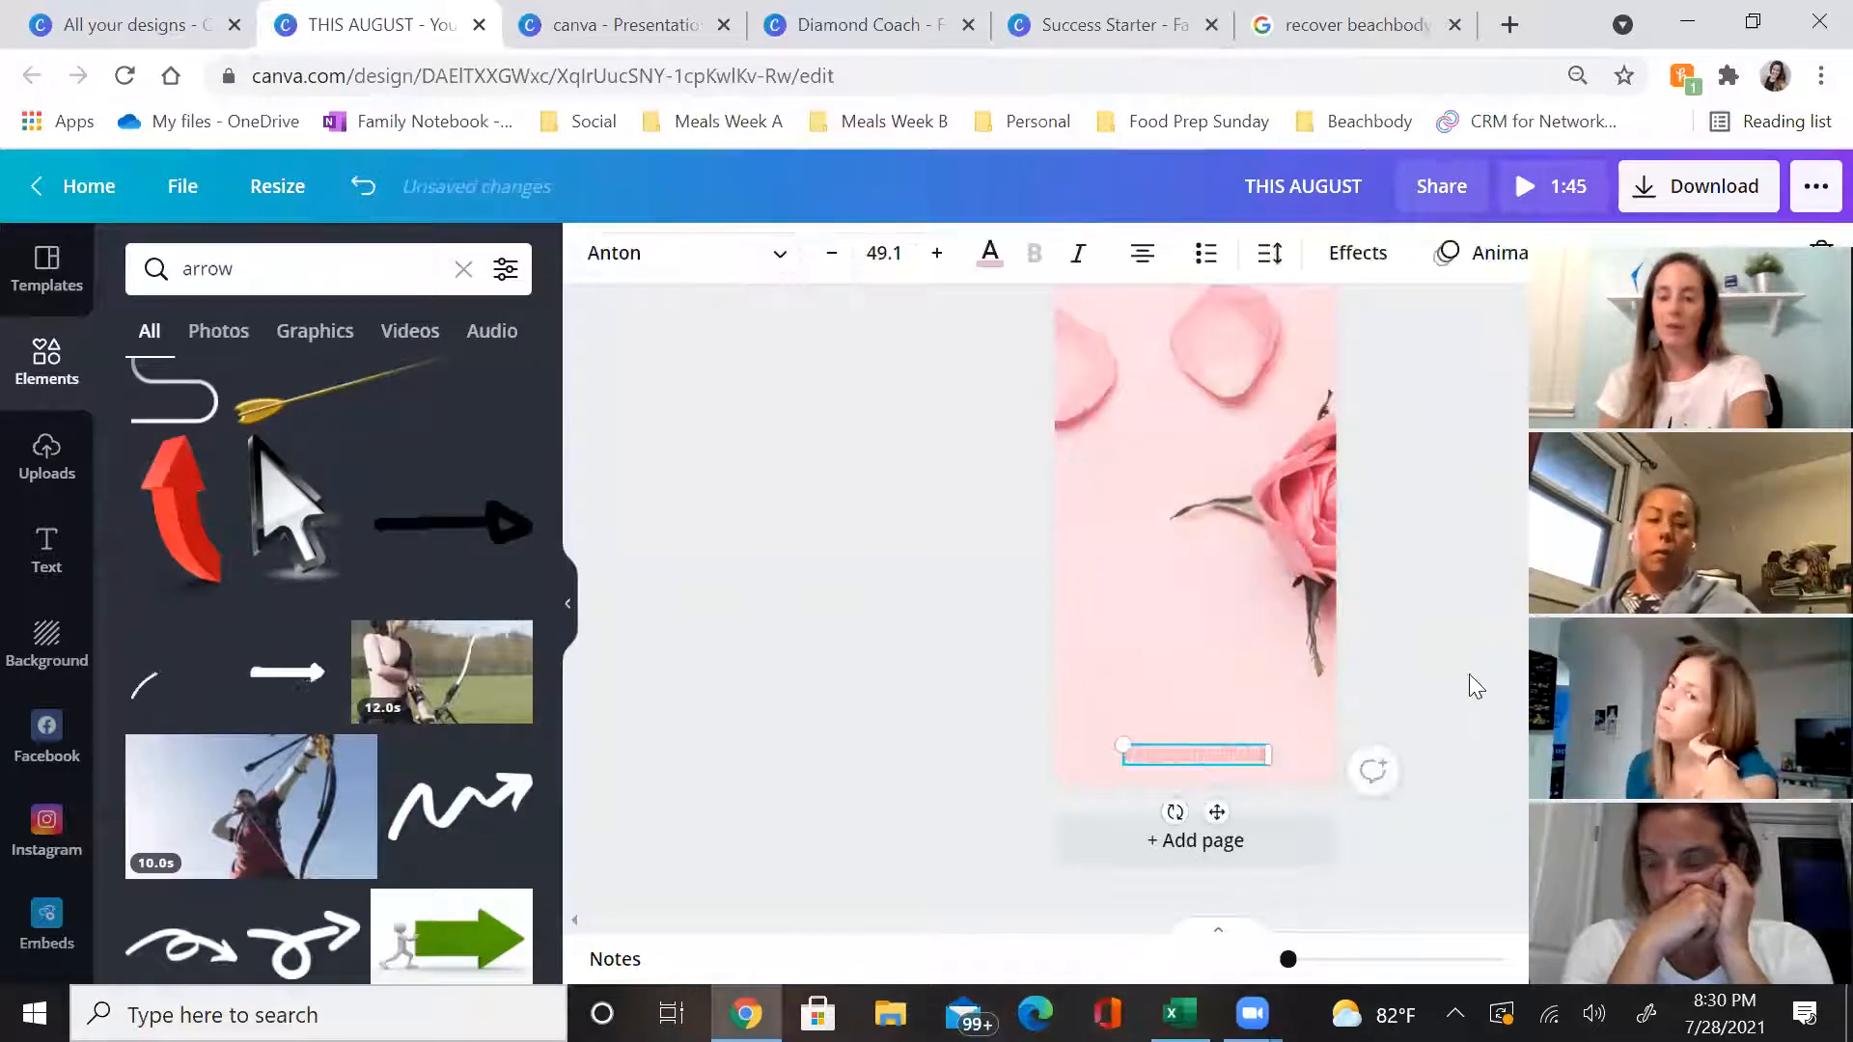
left_click(1491, 614)
left_click(1225, 326)
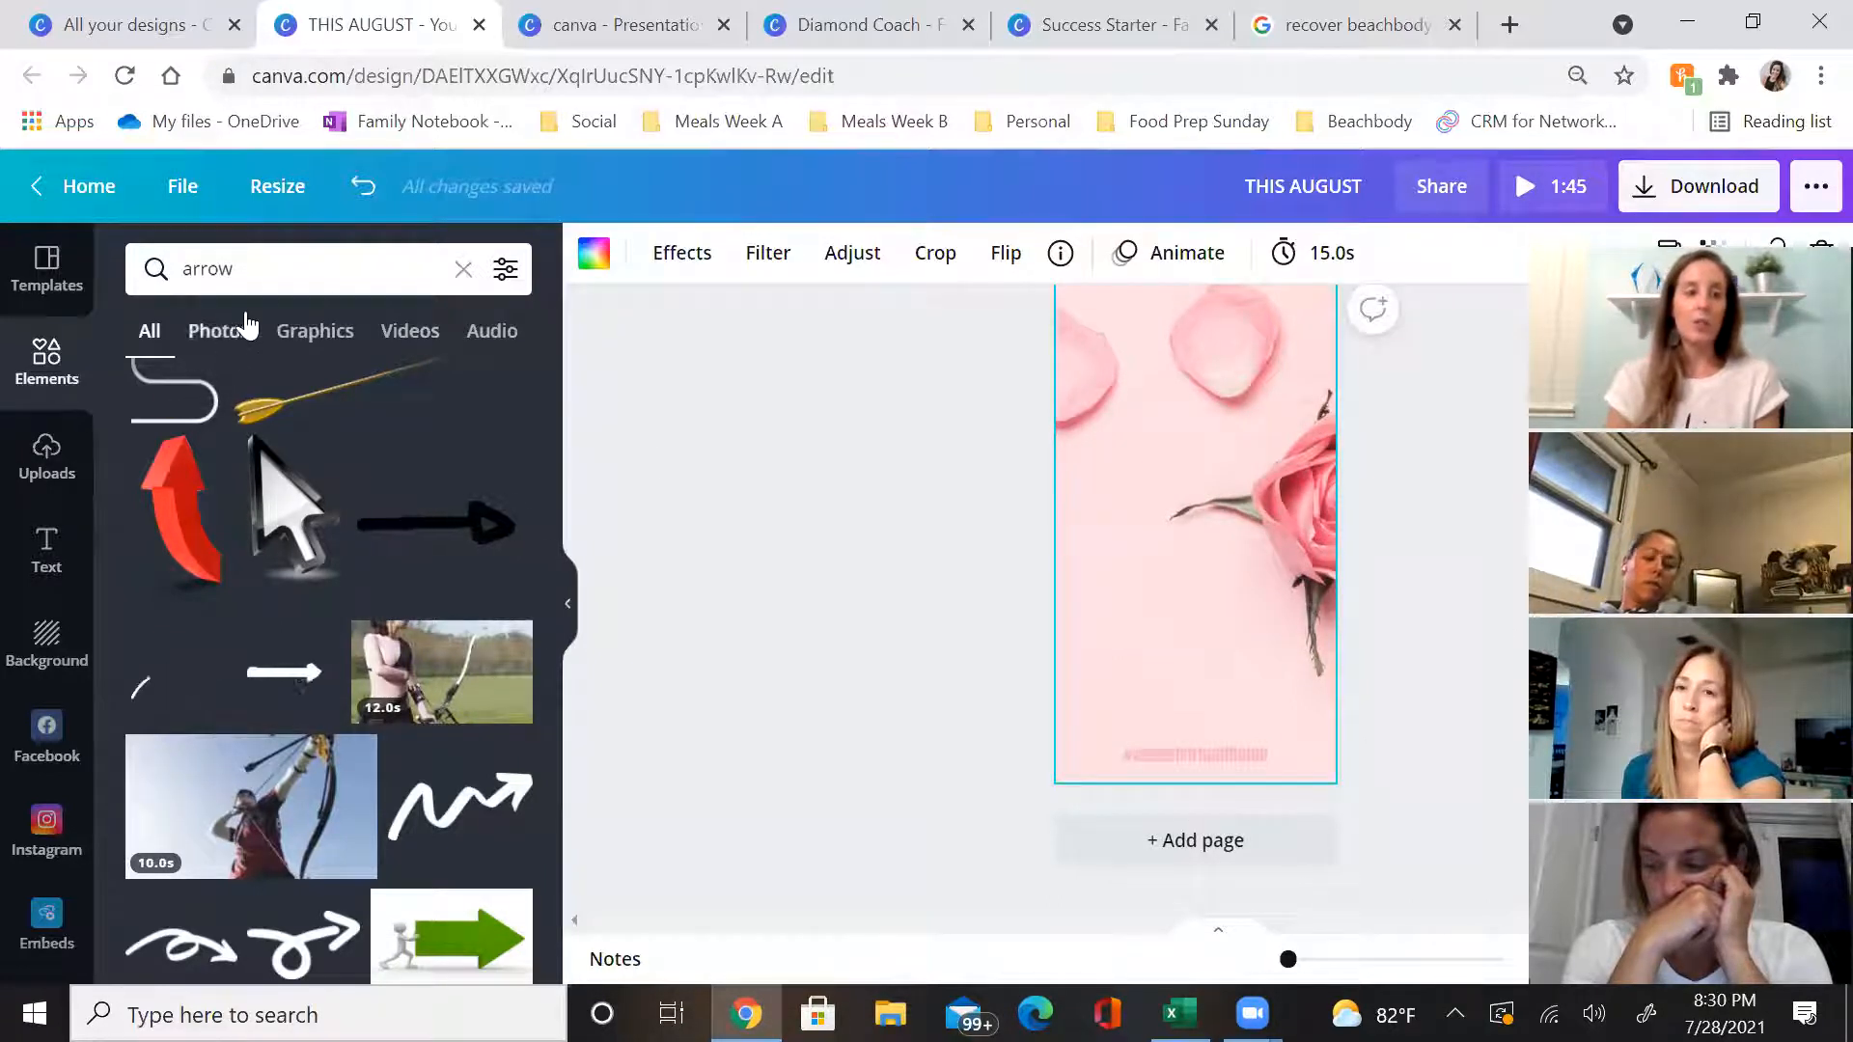
Search the elements for "roses" and add the pale pink photo of a rose bouquet with ribbon to page 7
left_click(271, 276)
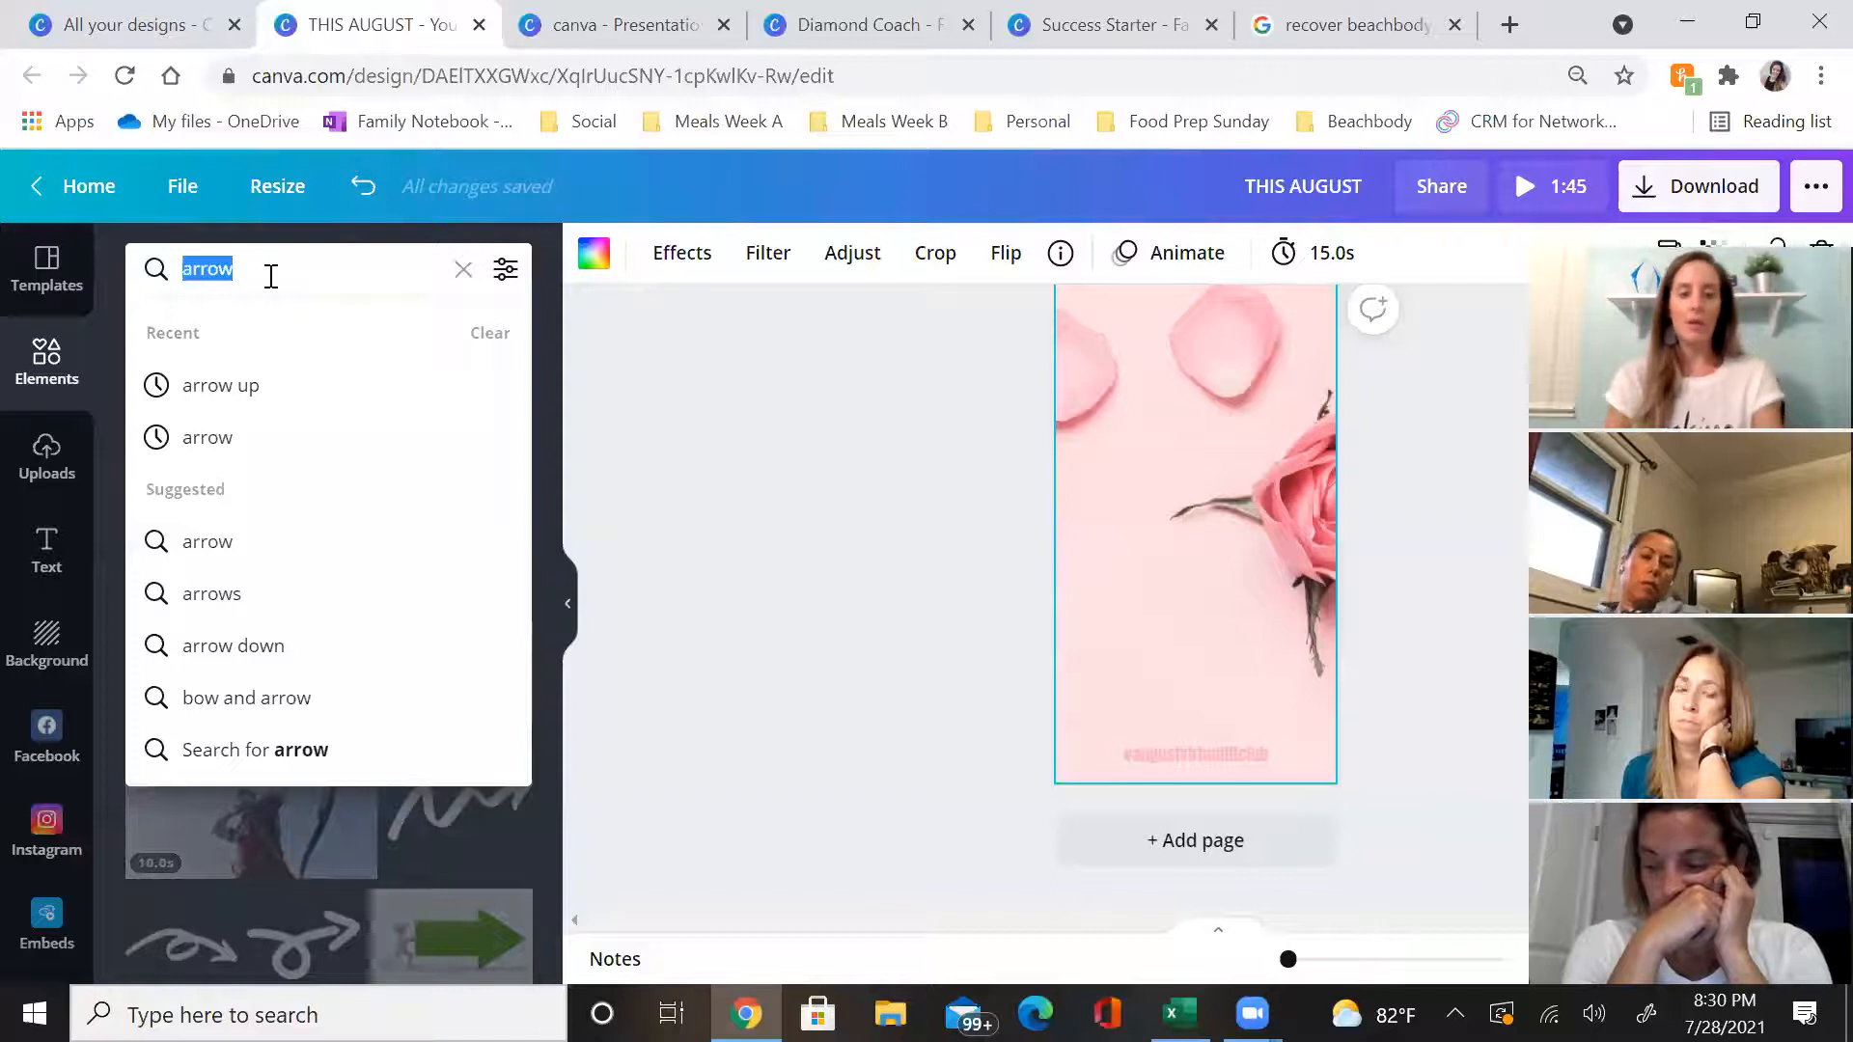
type("roses")
key("Return")
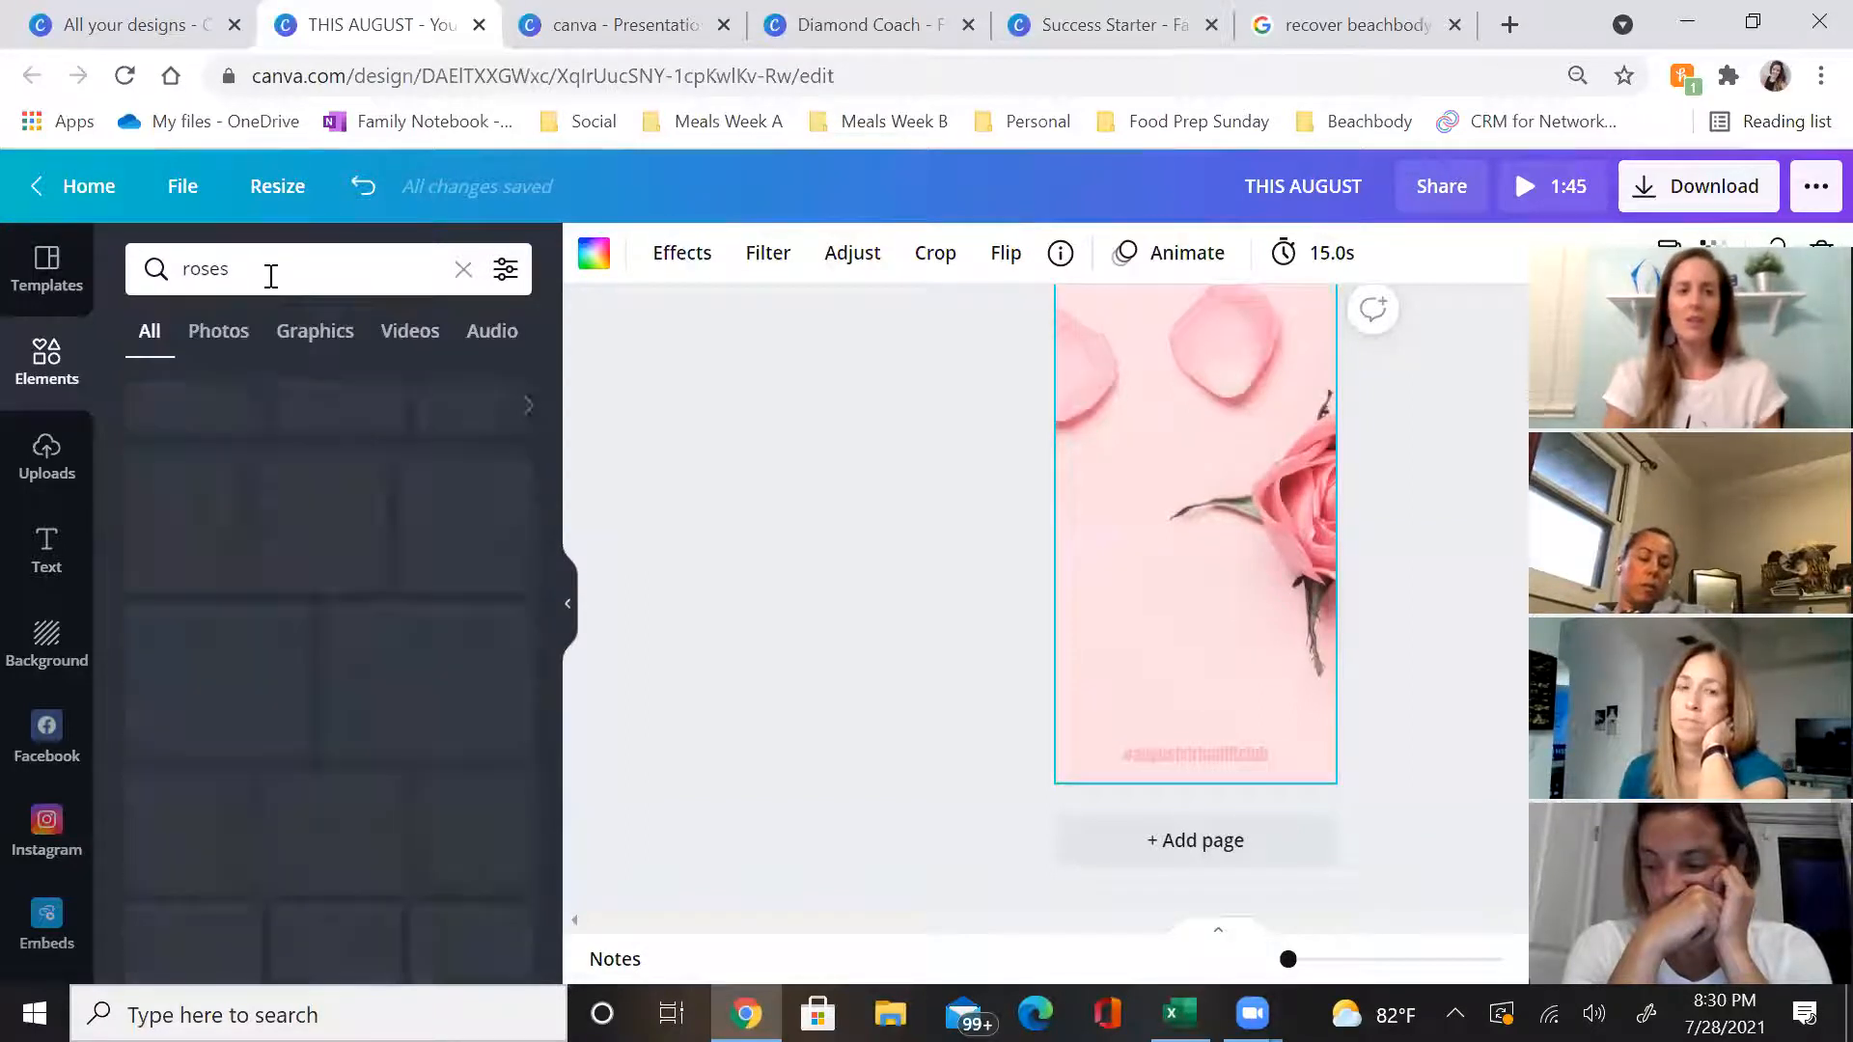
scroll(372, 624, "down", 10)
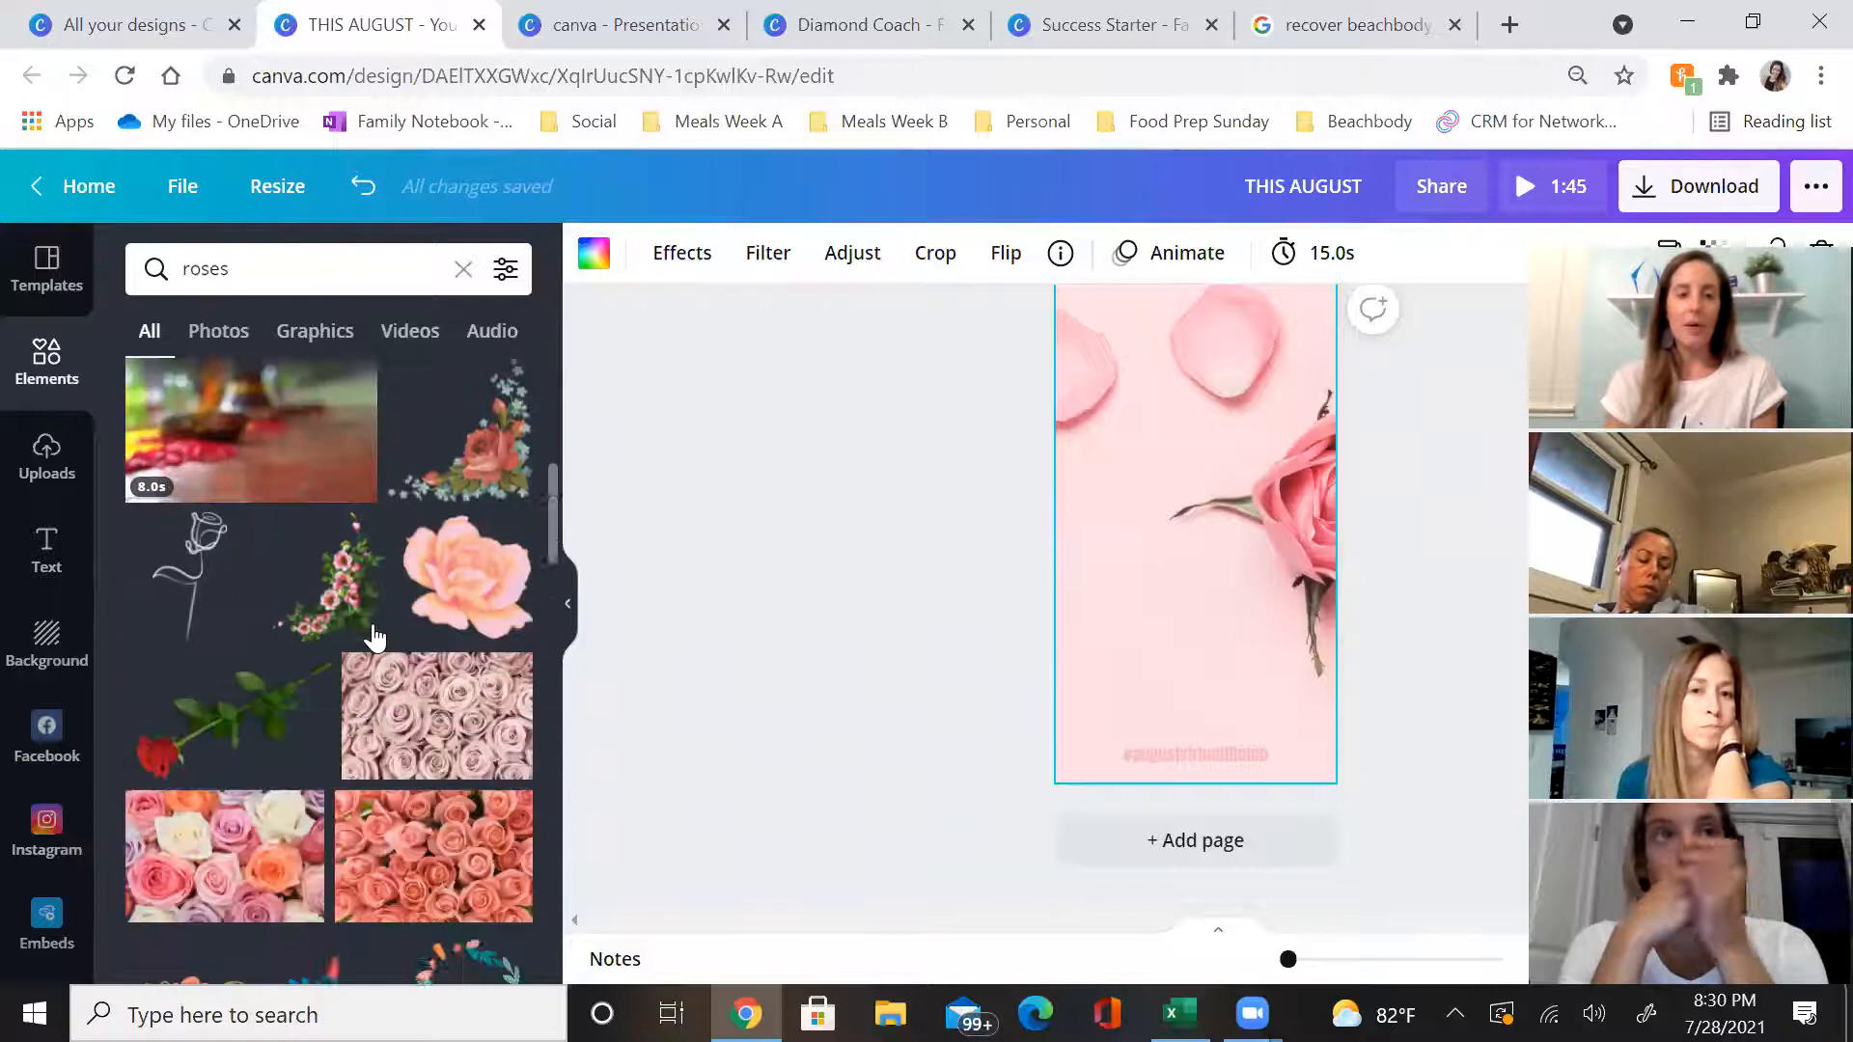
scroll(372, 637, "down", 5)
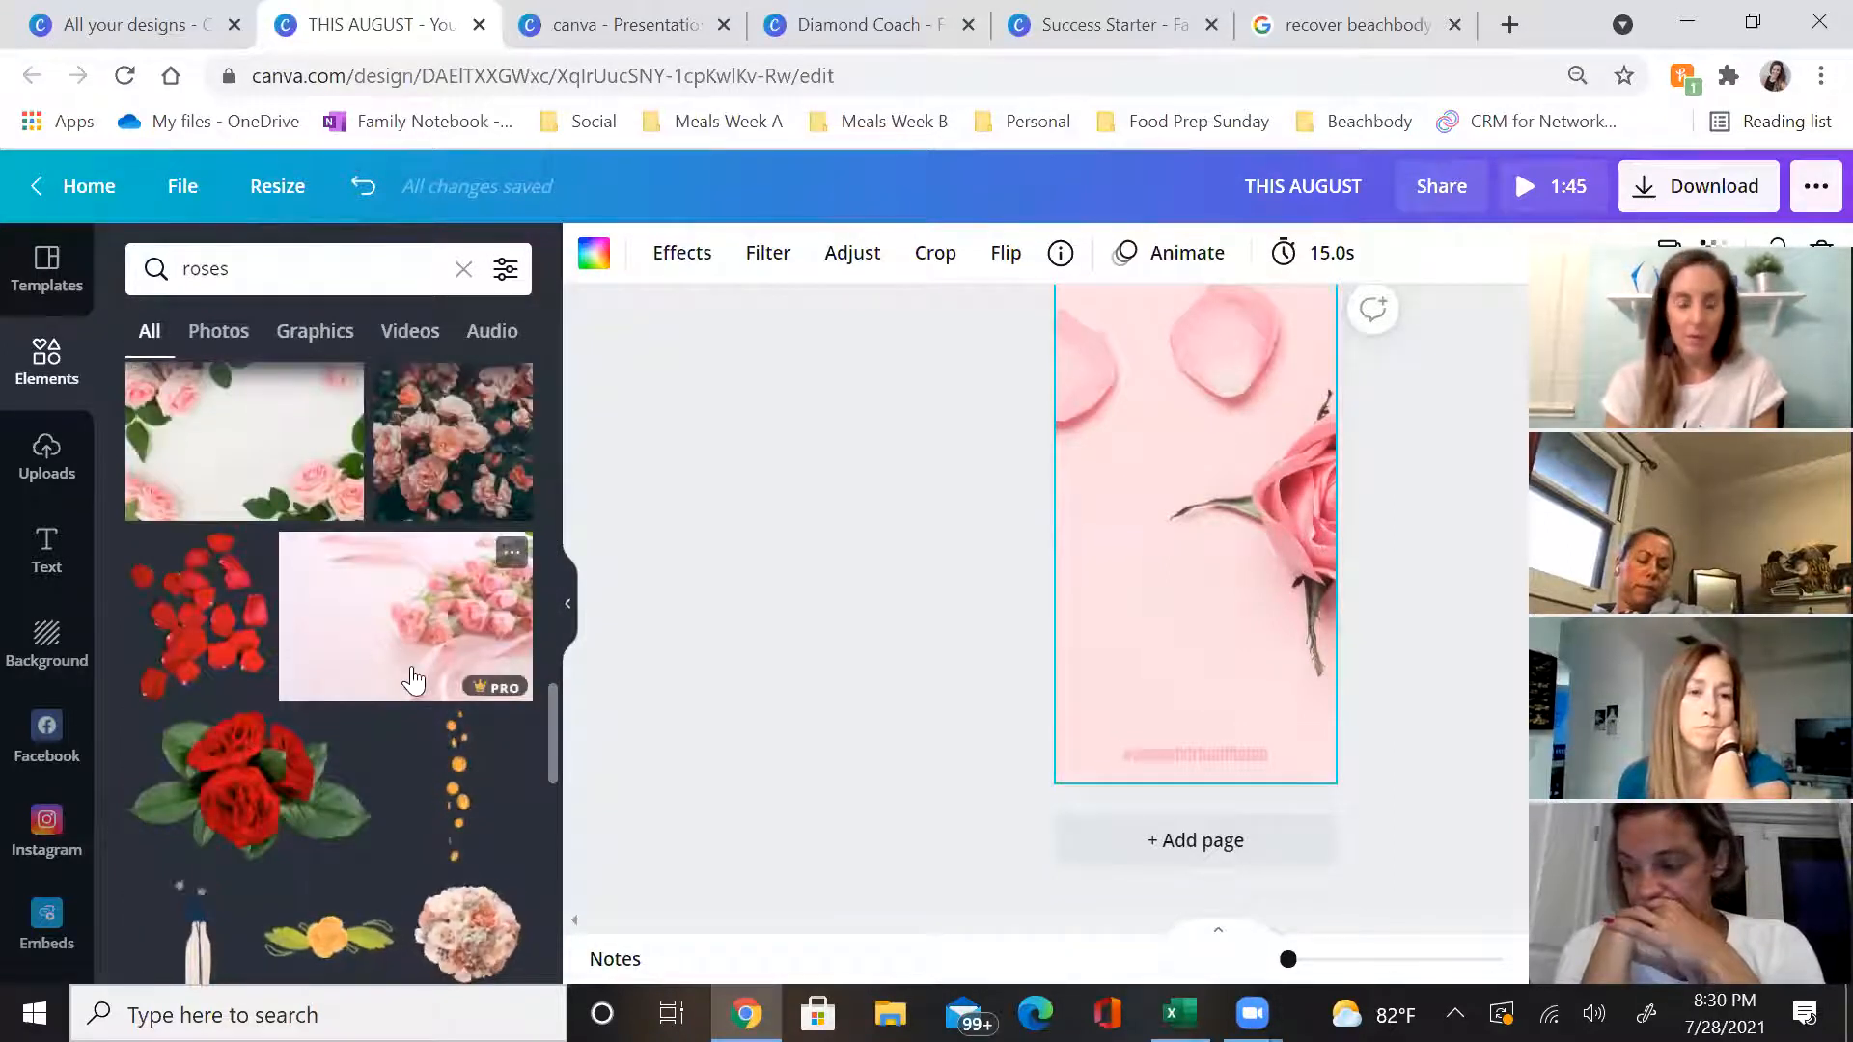
left_click(413, 627)
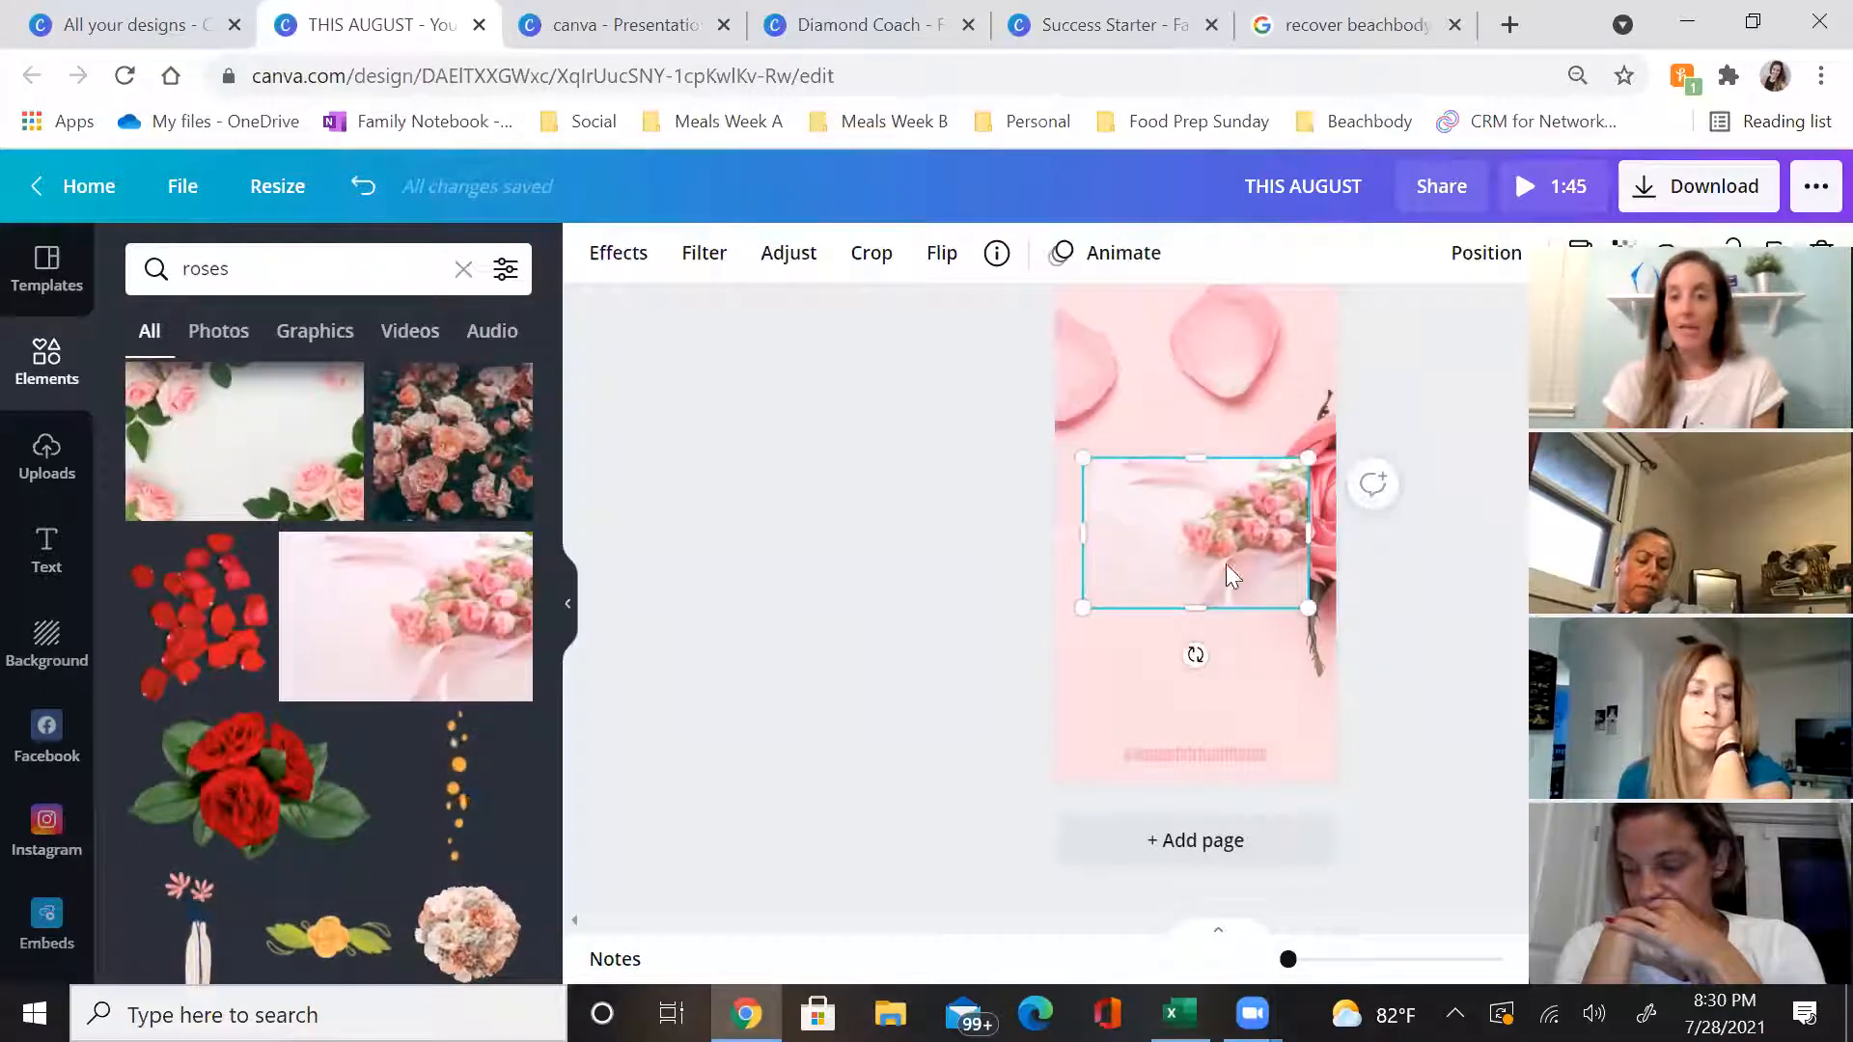
Enlarge the rose bouquet photo and position it to cover the whole of page 7
left_click_drag(1150, 584, 1118, 584)
mouse_move(1309, 700)
left_mouse_down()
mouse_move(1457, 849)
mouse_move(1278, 695)
left_mouse_up()
left_click_drag(856, 287, 818, 195)
left_click_drag(1344, 535, 1073, 490)
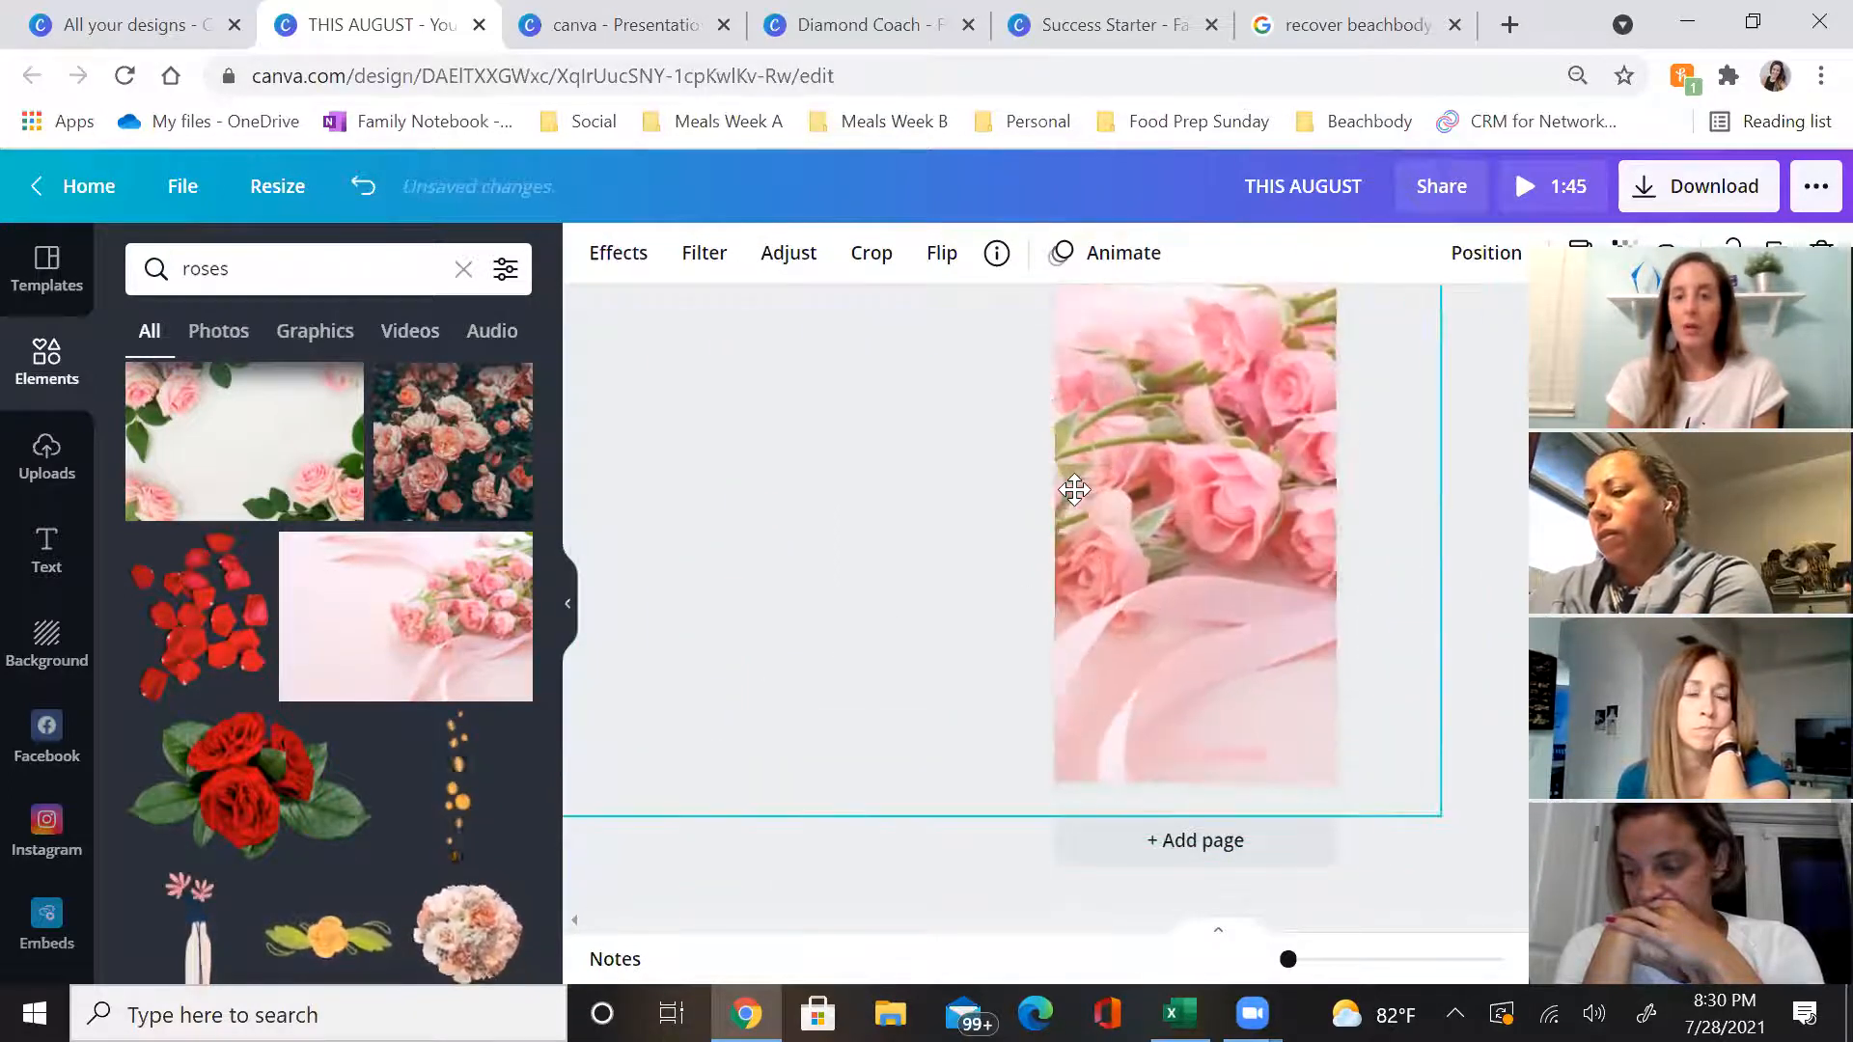
scroll(1447, 562, "up", 3)
scroll(1447, 563, "down", 1)
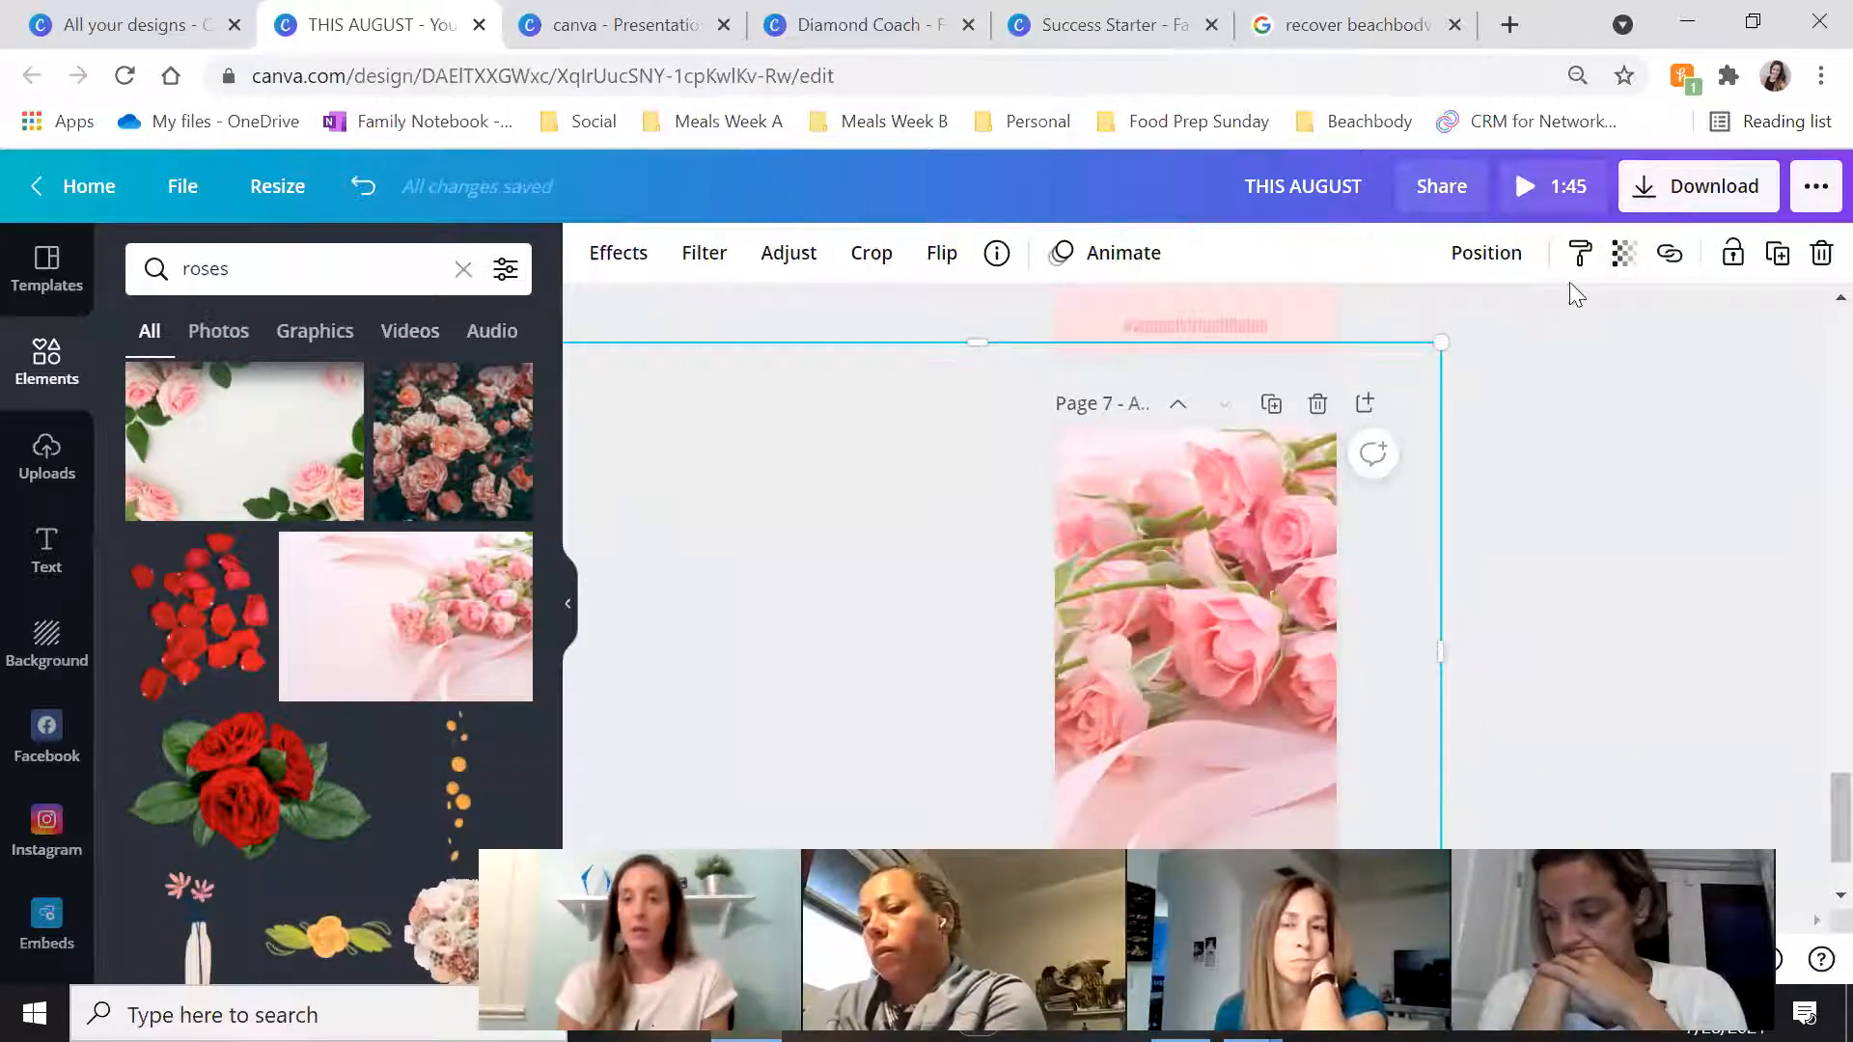
Set the rose photo's transparency to 44, delete the old petal background beneath it and reposition the photo over page 7
left_click(1624, 253)
left_click_drag(1532, 333, 1447, 367)
left_click_drag(1204, 631, 1564, 868)
left_click(1189, 531)
key("Delete")
left_click_drag(1282, 813, 1082, 522)
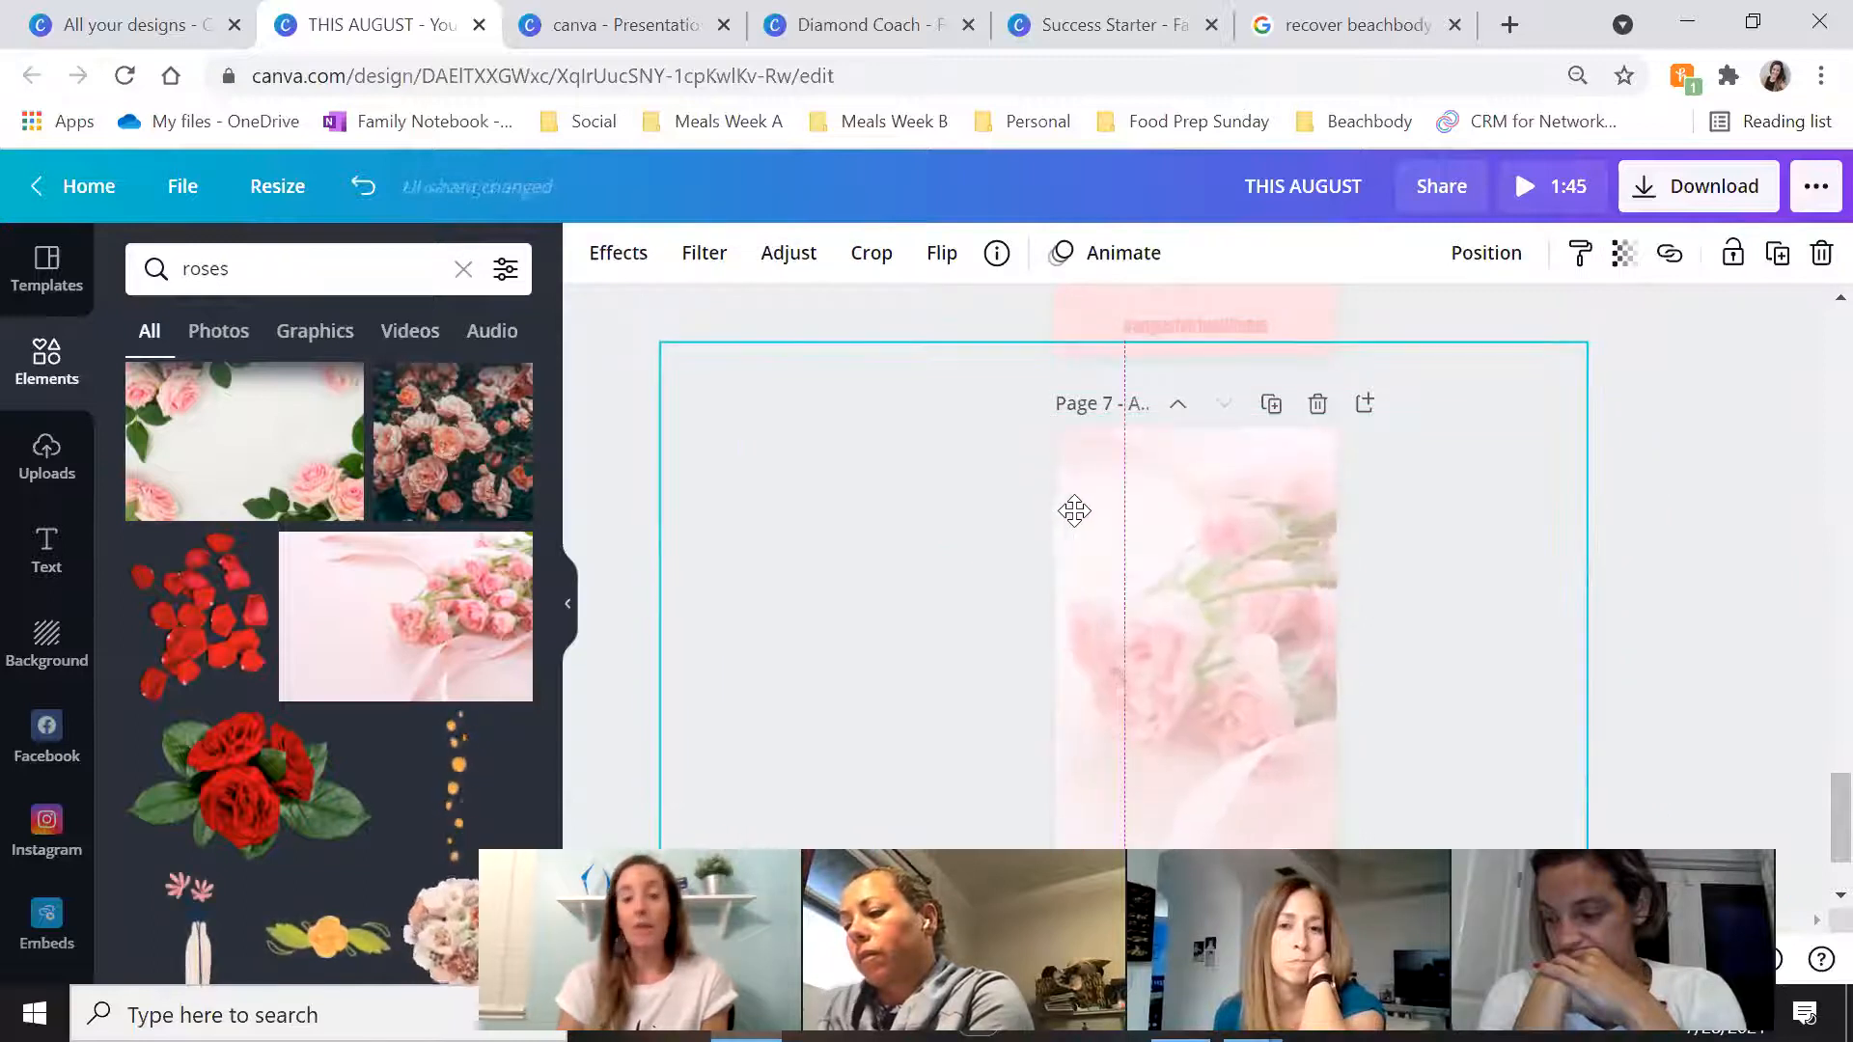
Try the rose image on page 7 at transparency 29, and set it back to 100
left_click(1624, 254)
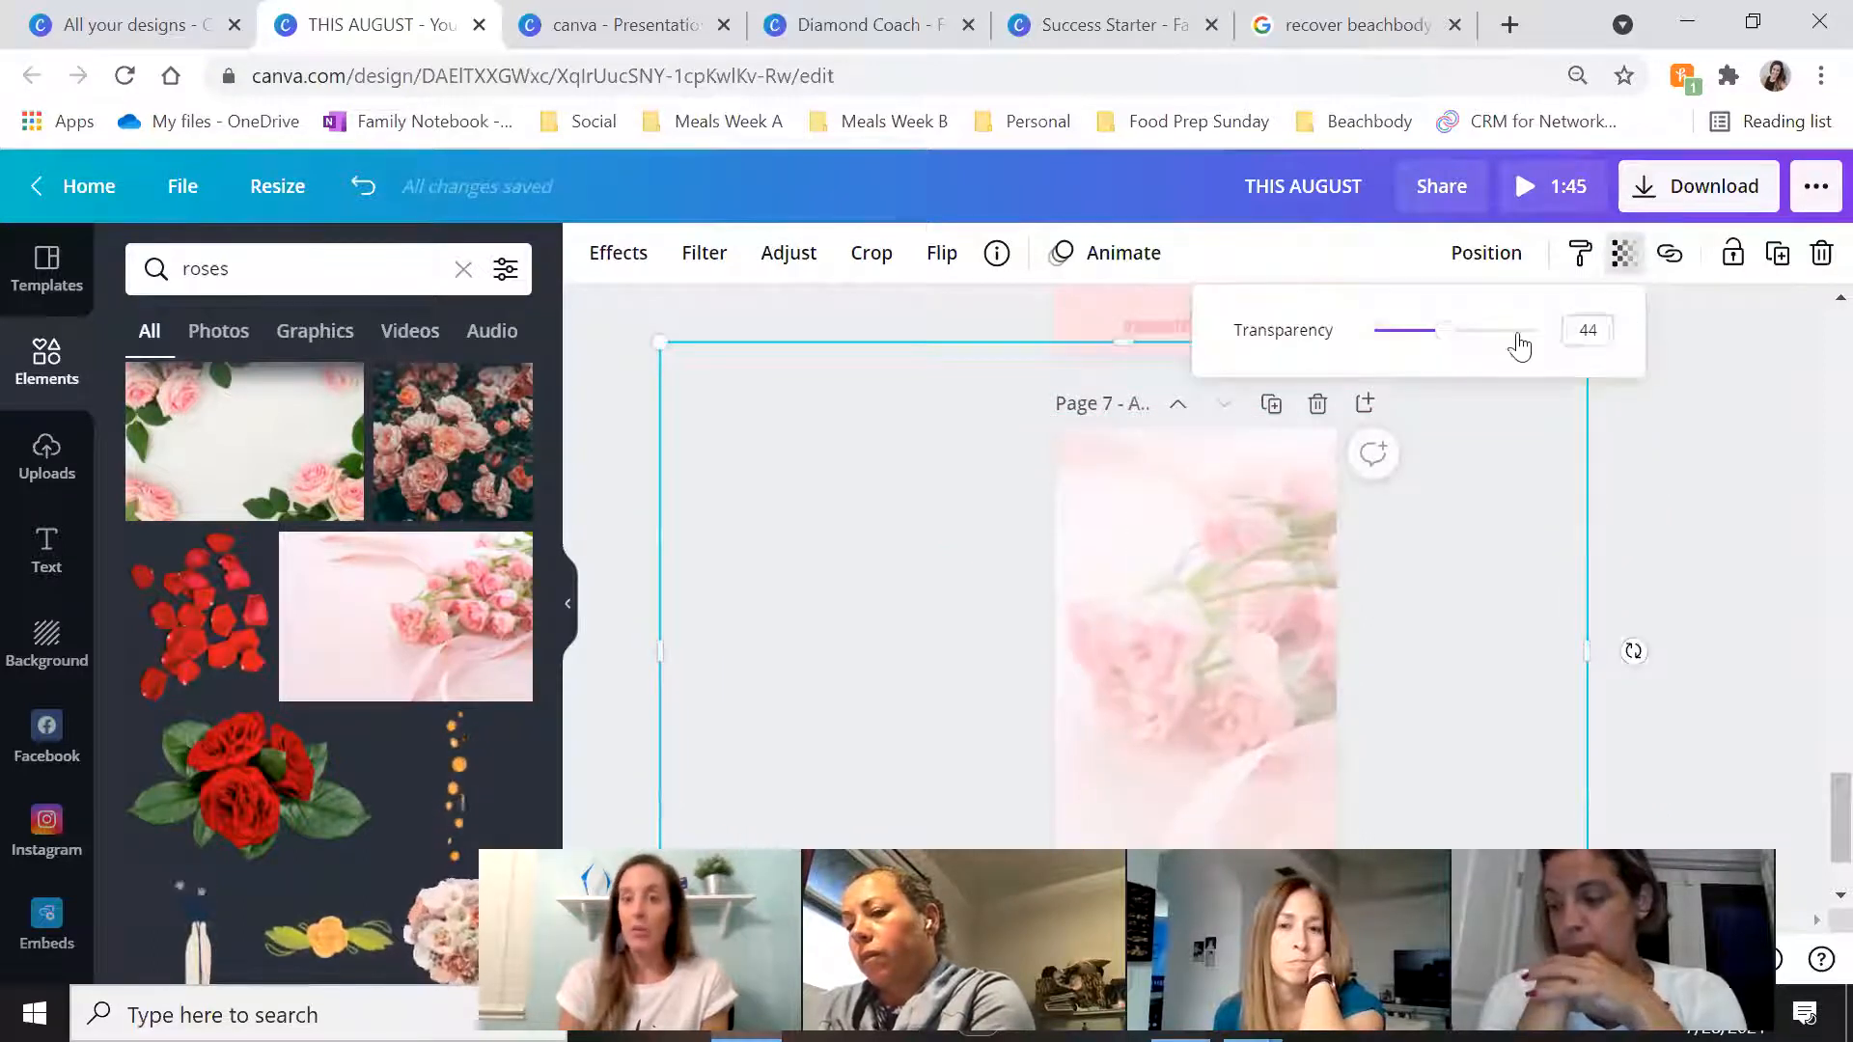
left_click_drag(1448, 338, 1420, 343)
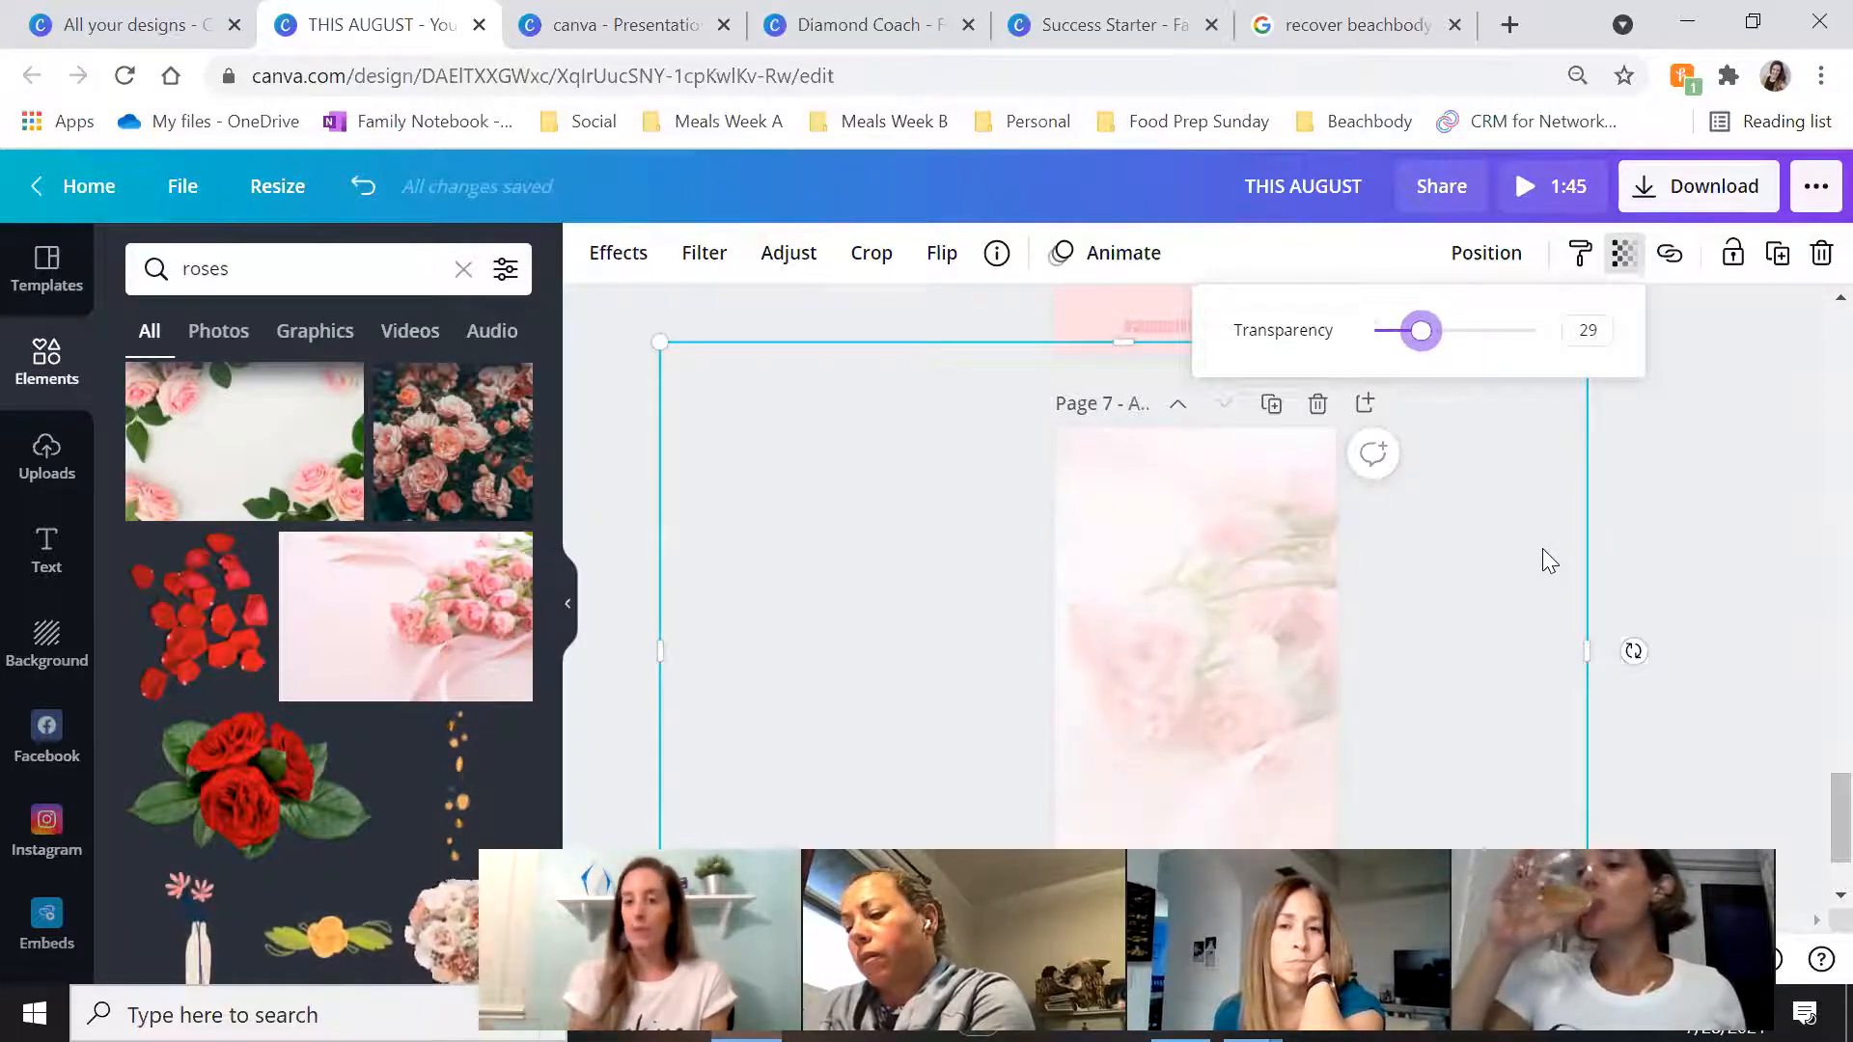
left_click(1717, 623)
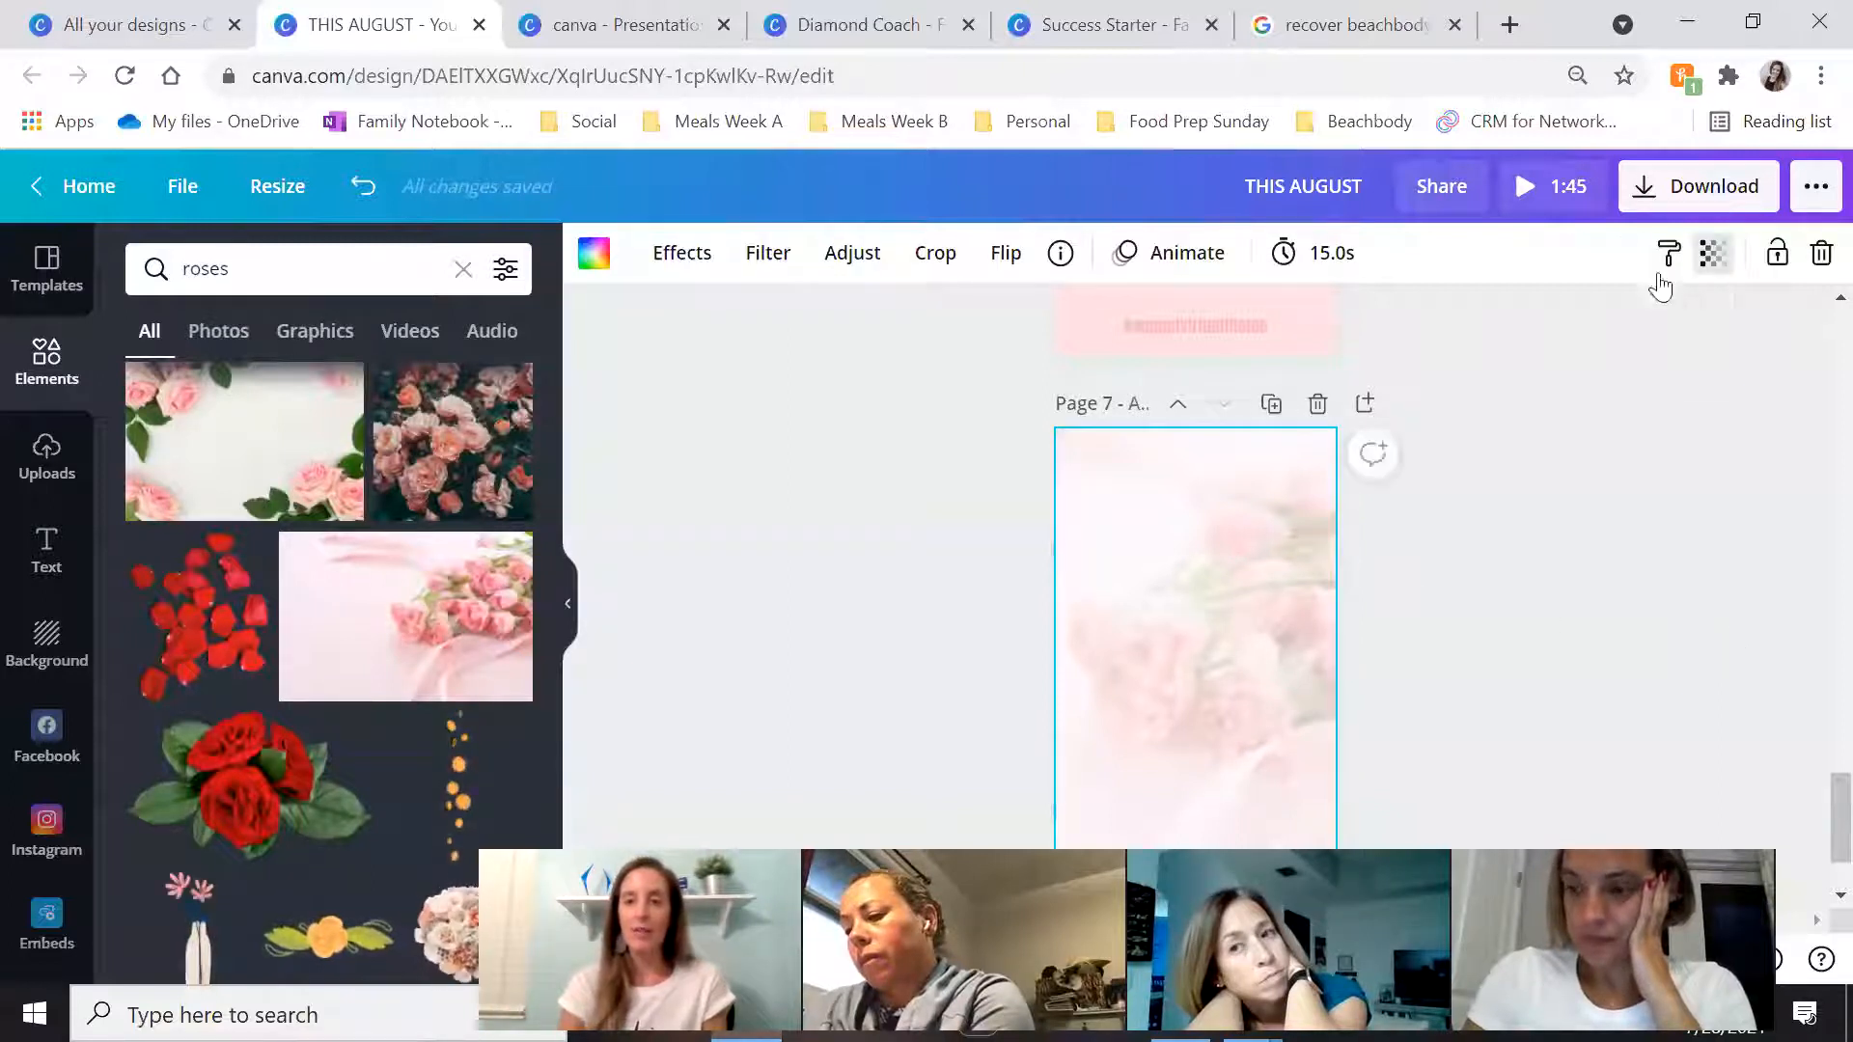
left_click(1712, 252)
left_click_drag(1501, 335, 1685, 332)
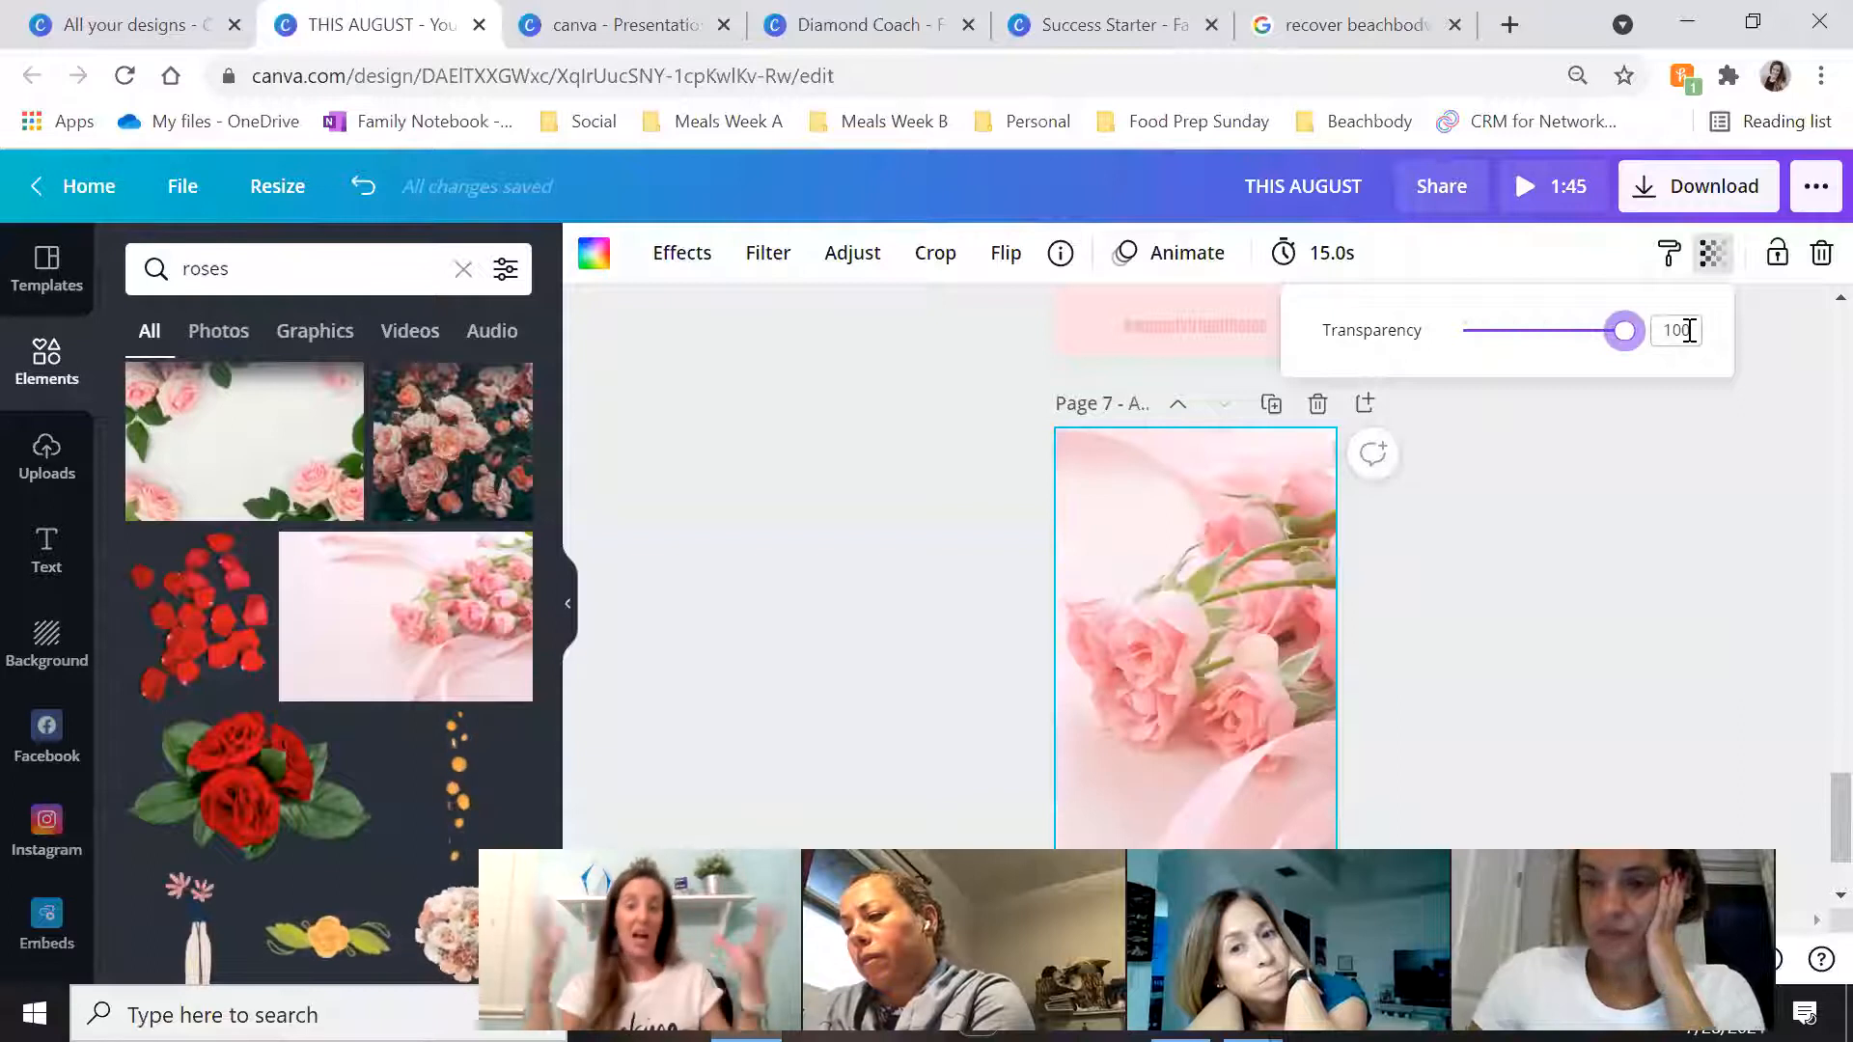
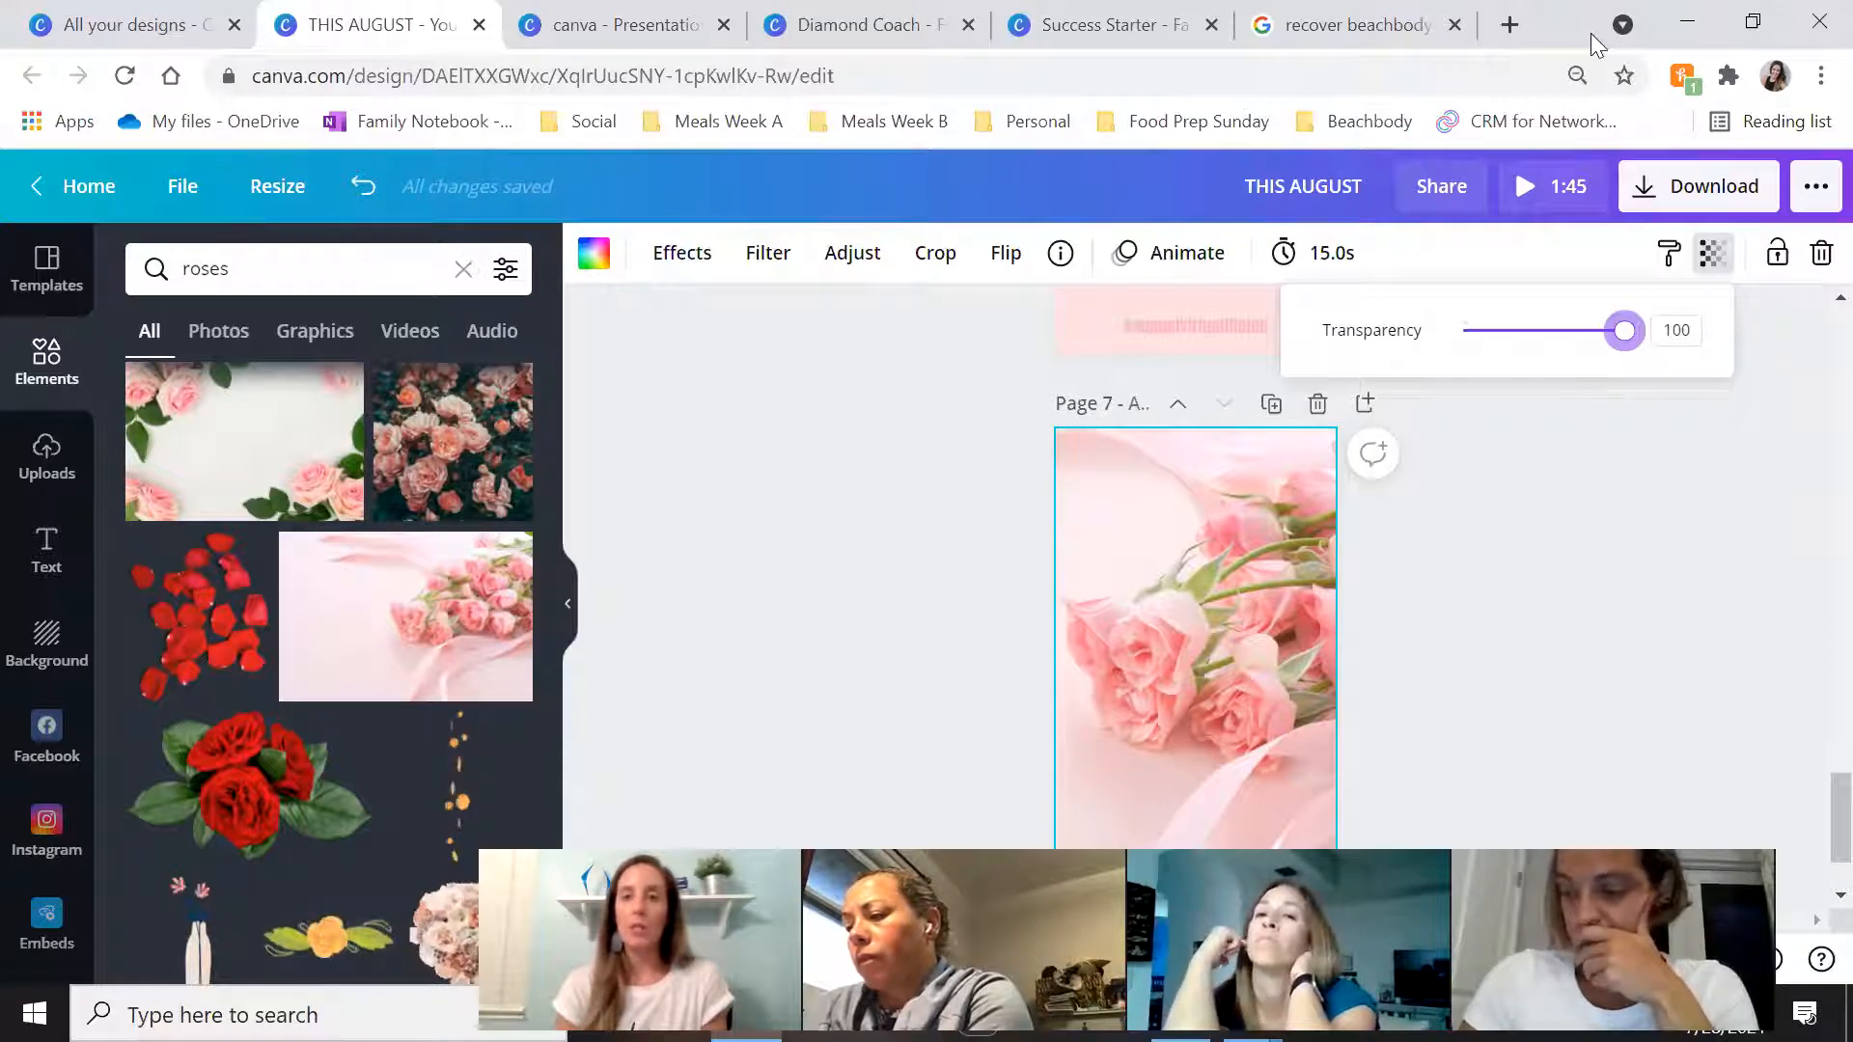
Switch to the canva presentation, review its "get ready to crush..." and "top tips..." pages, and return to the THIS AUGUST story
left_click(214, 35)
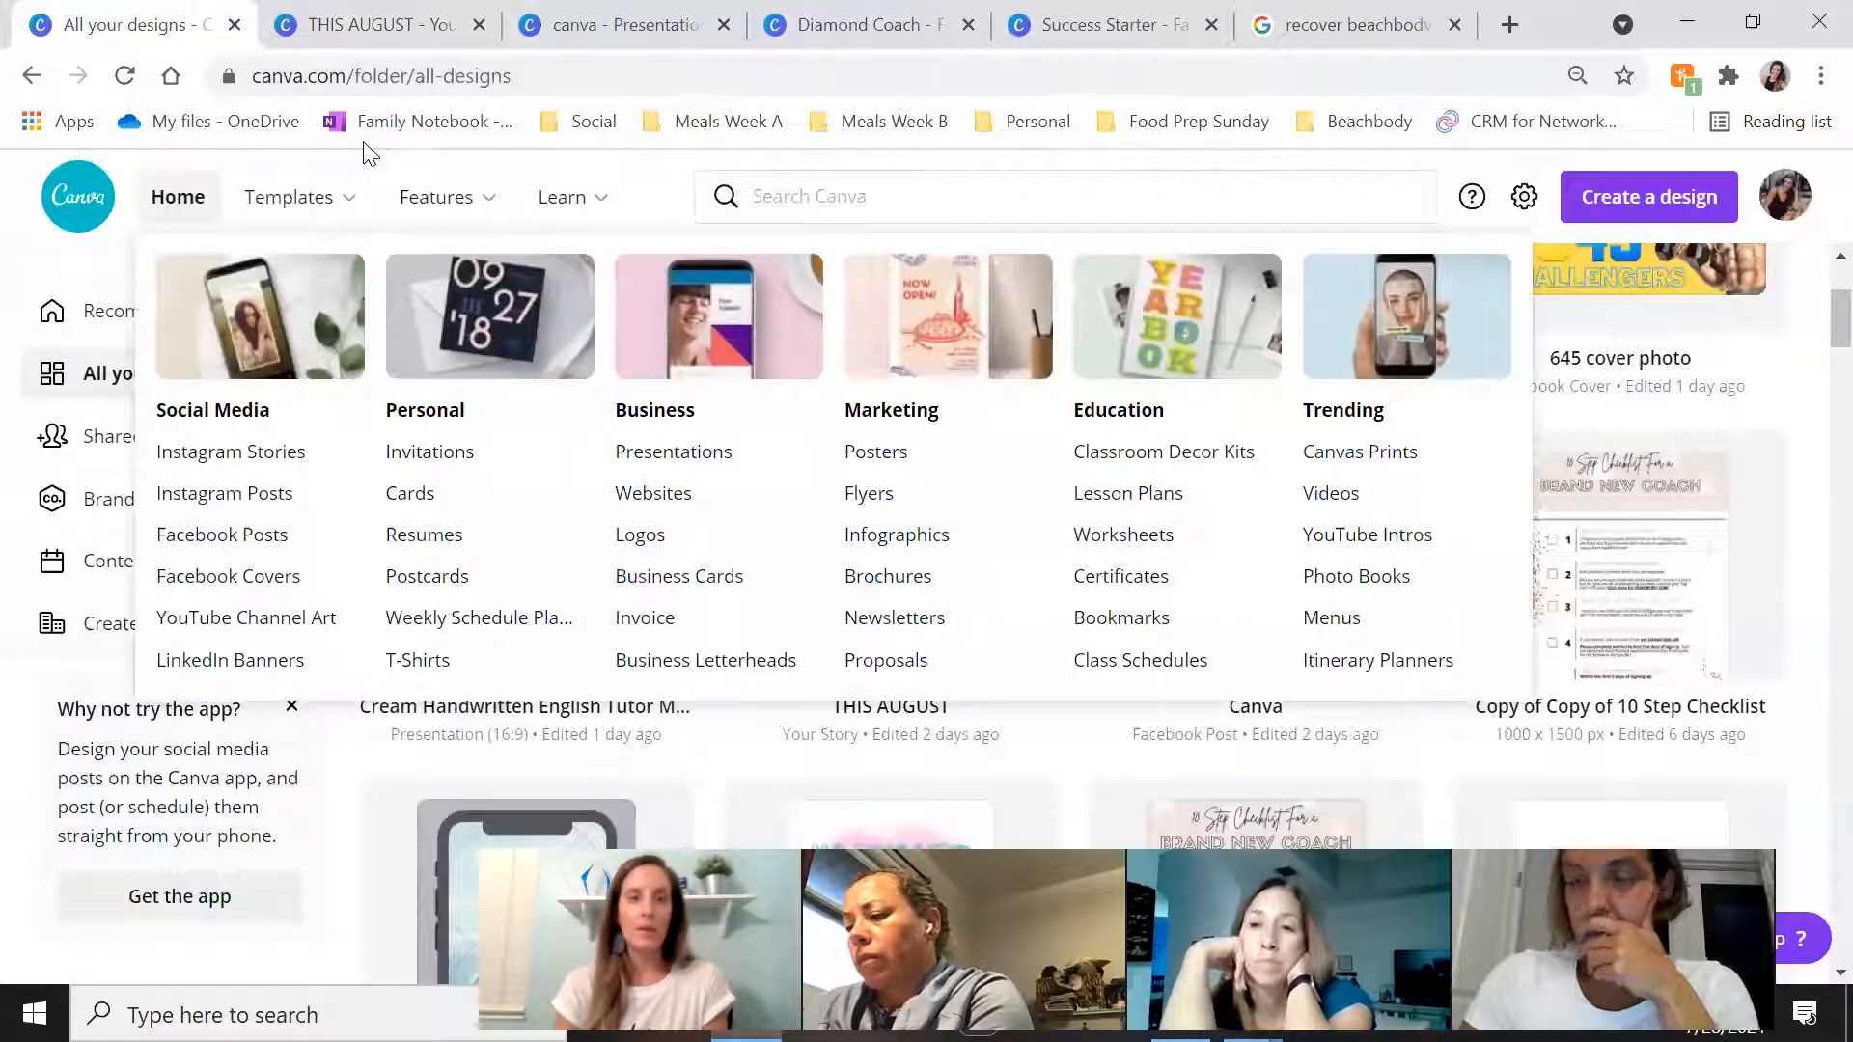
left_click(637, 21)
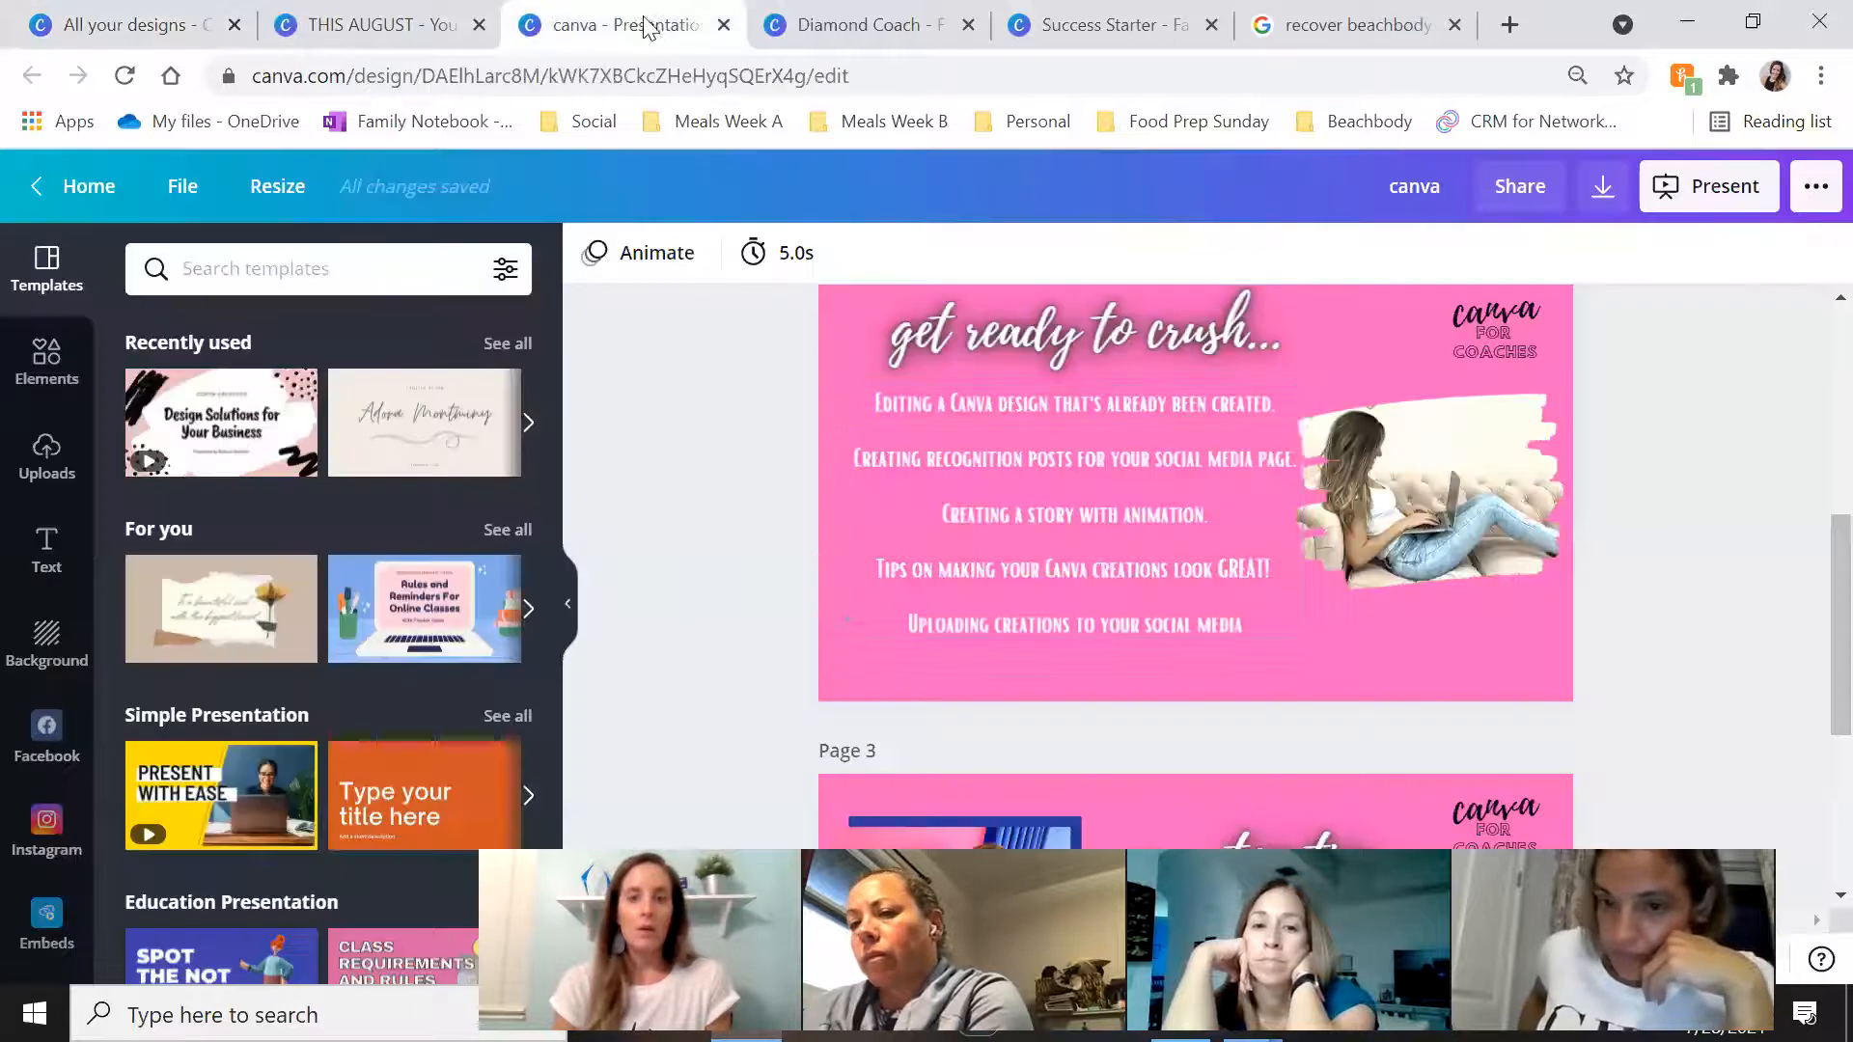
scroll(1227, 484, "down", 1)
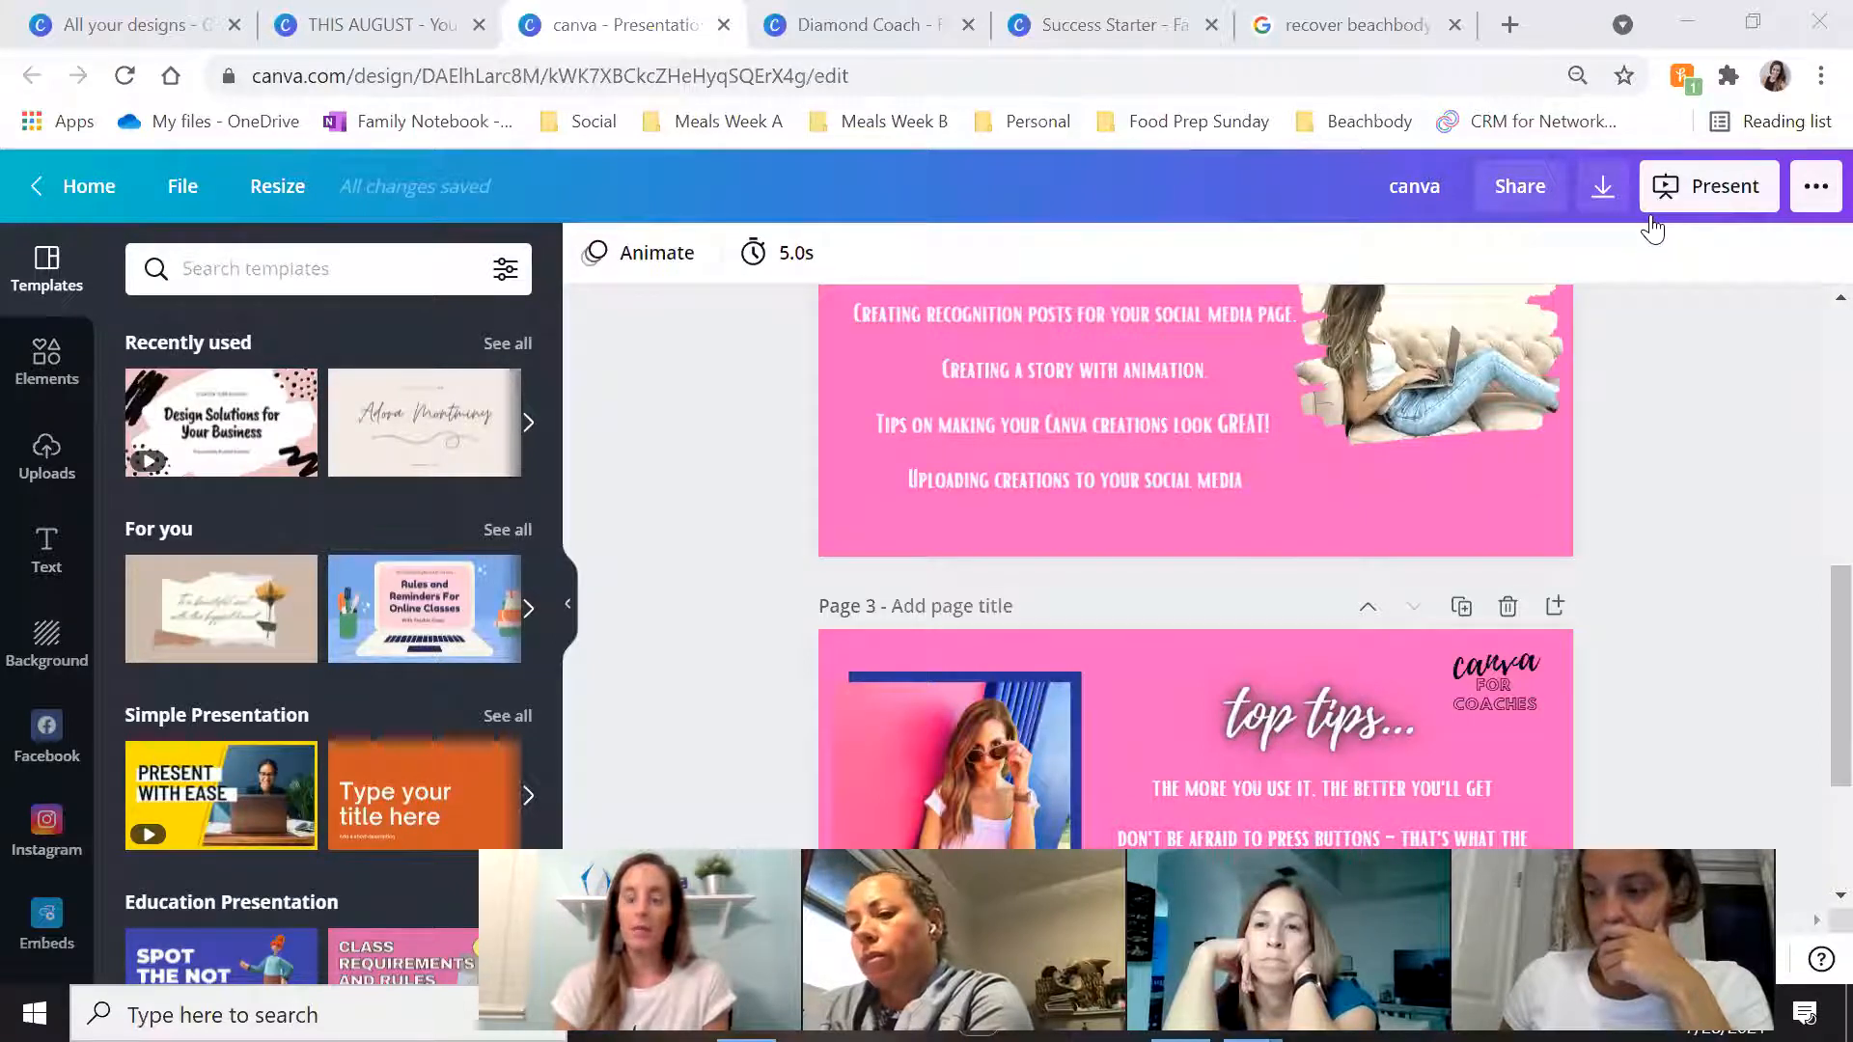
scroll(1177, 536, "down", 2)
scroll(1178, 536, "up", 2)
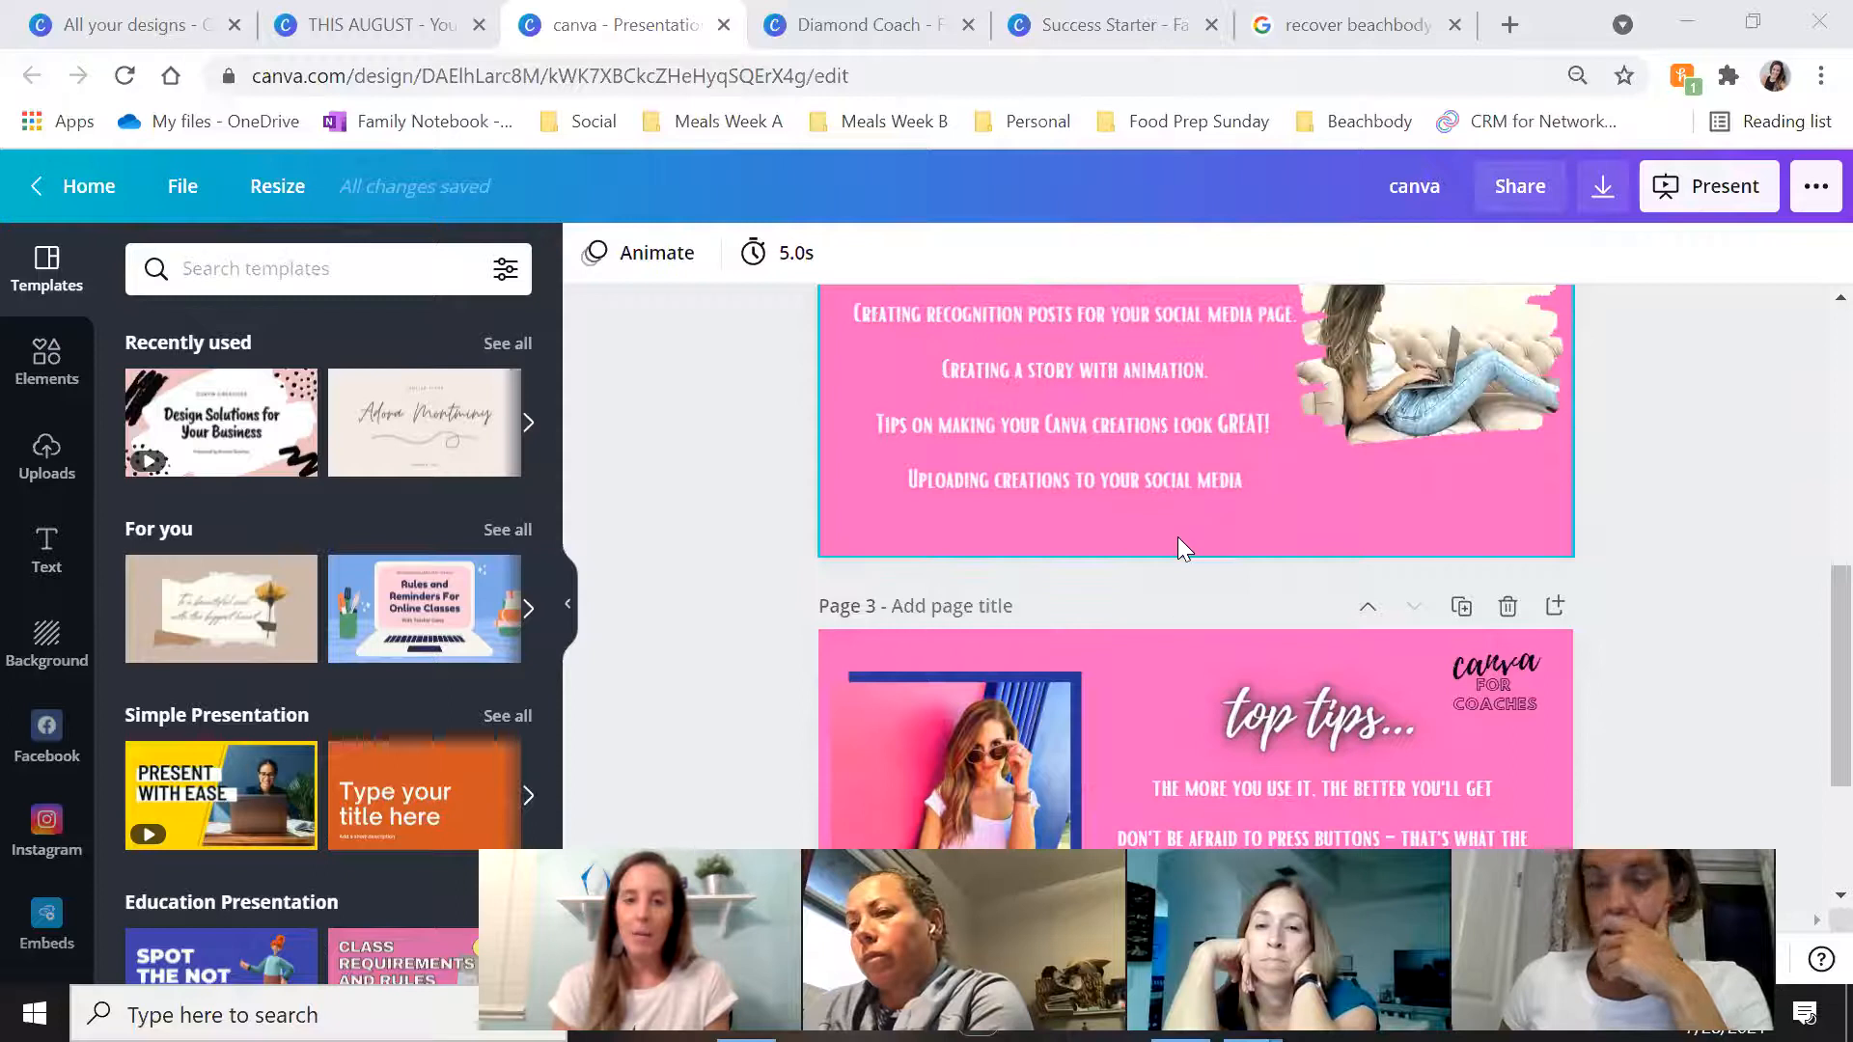
scroll(1173, 600, "up", 2)
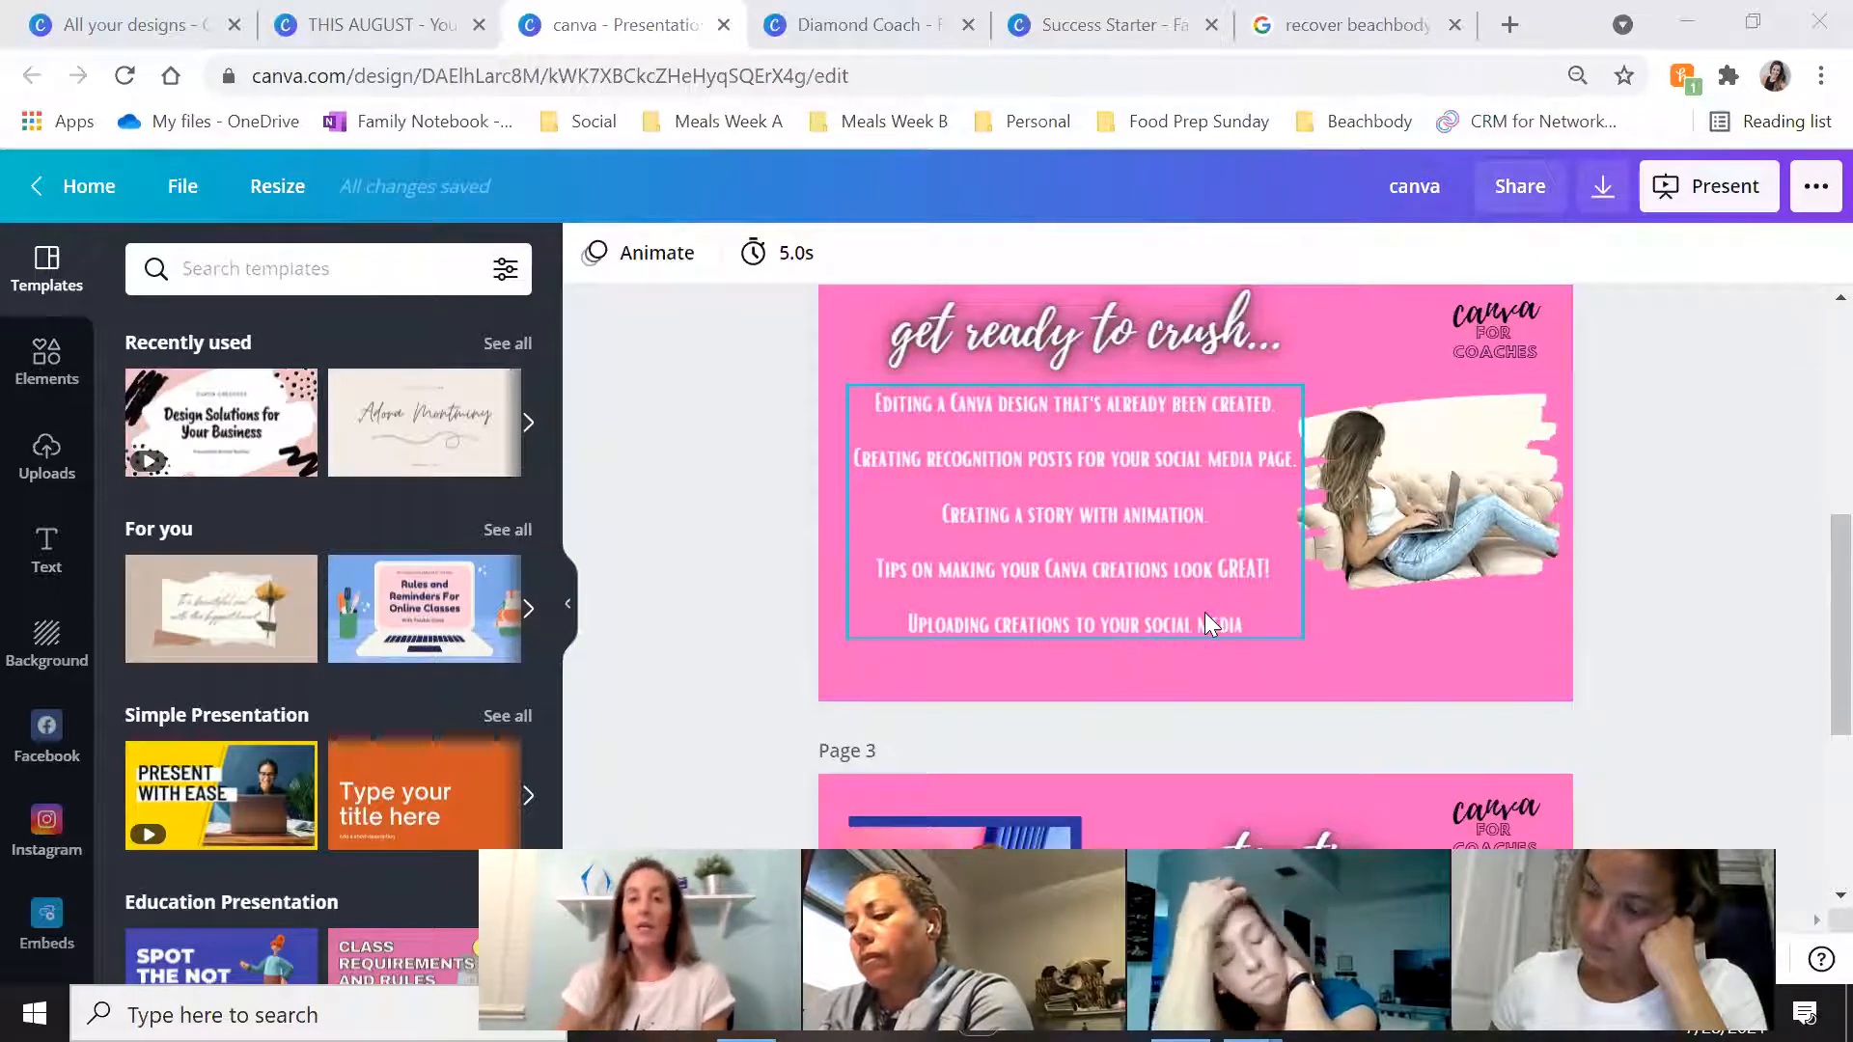
left_click(381, 24)
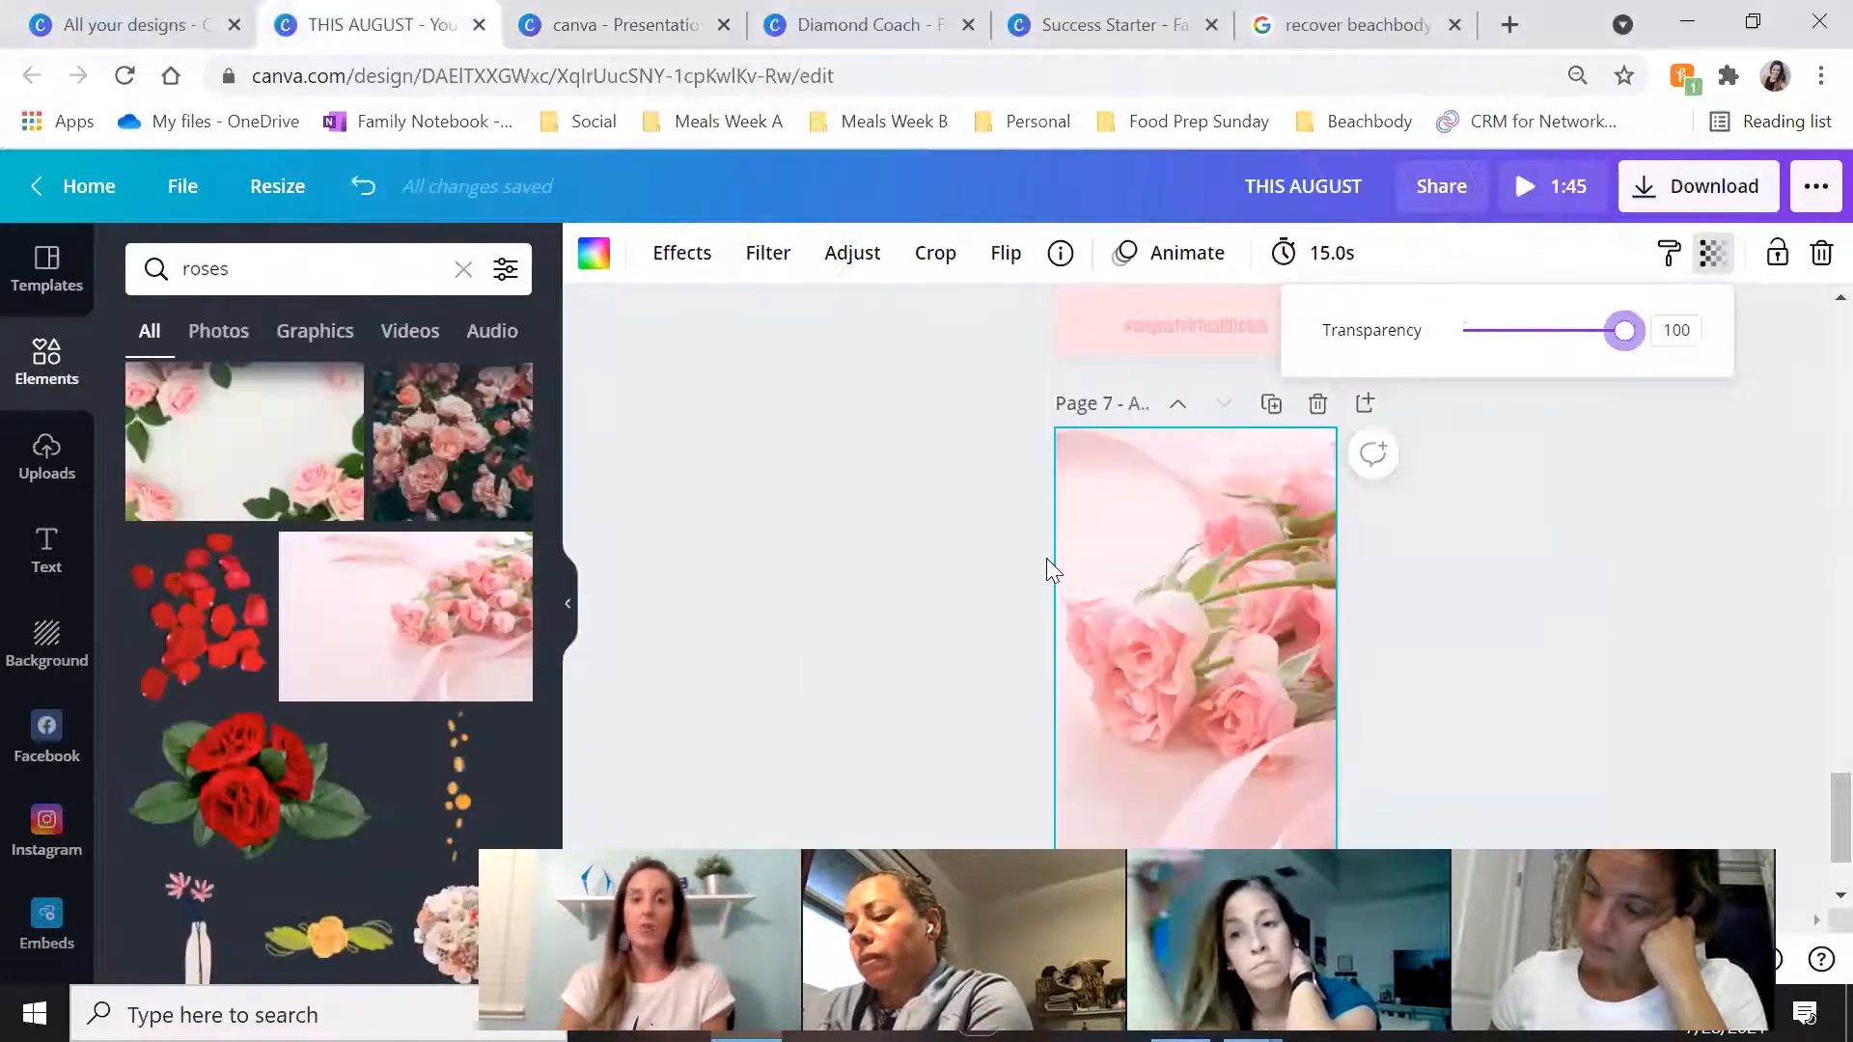
Switch to the Diamond Coach design, review its download file types with PNG chosen, and close the download settings without downloading
left_click(825, 13)
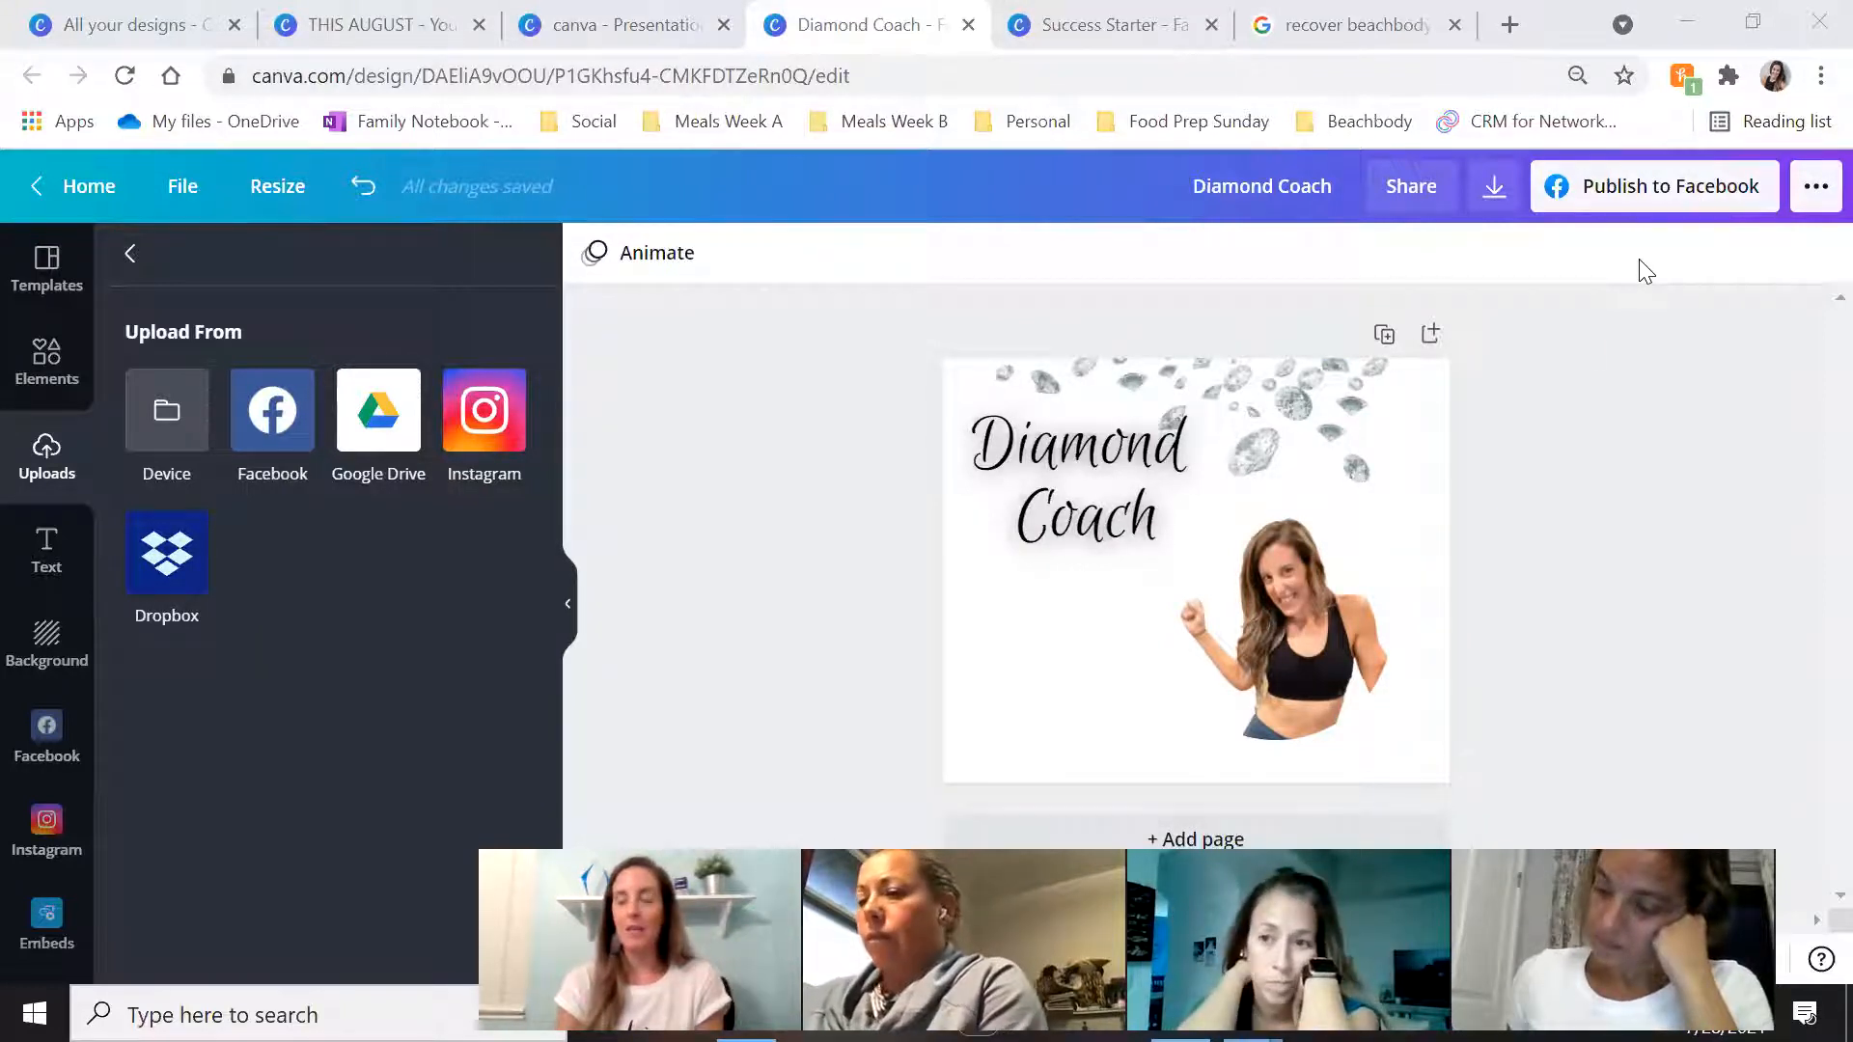
left_click(1816, 189)
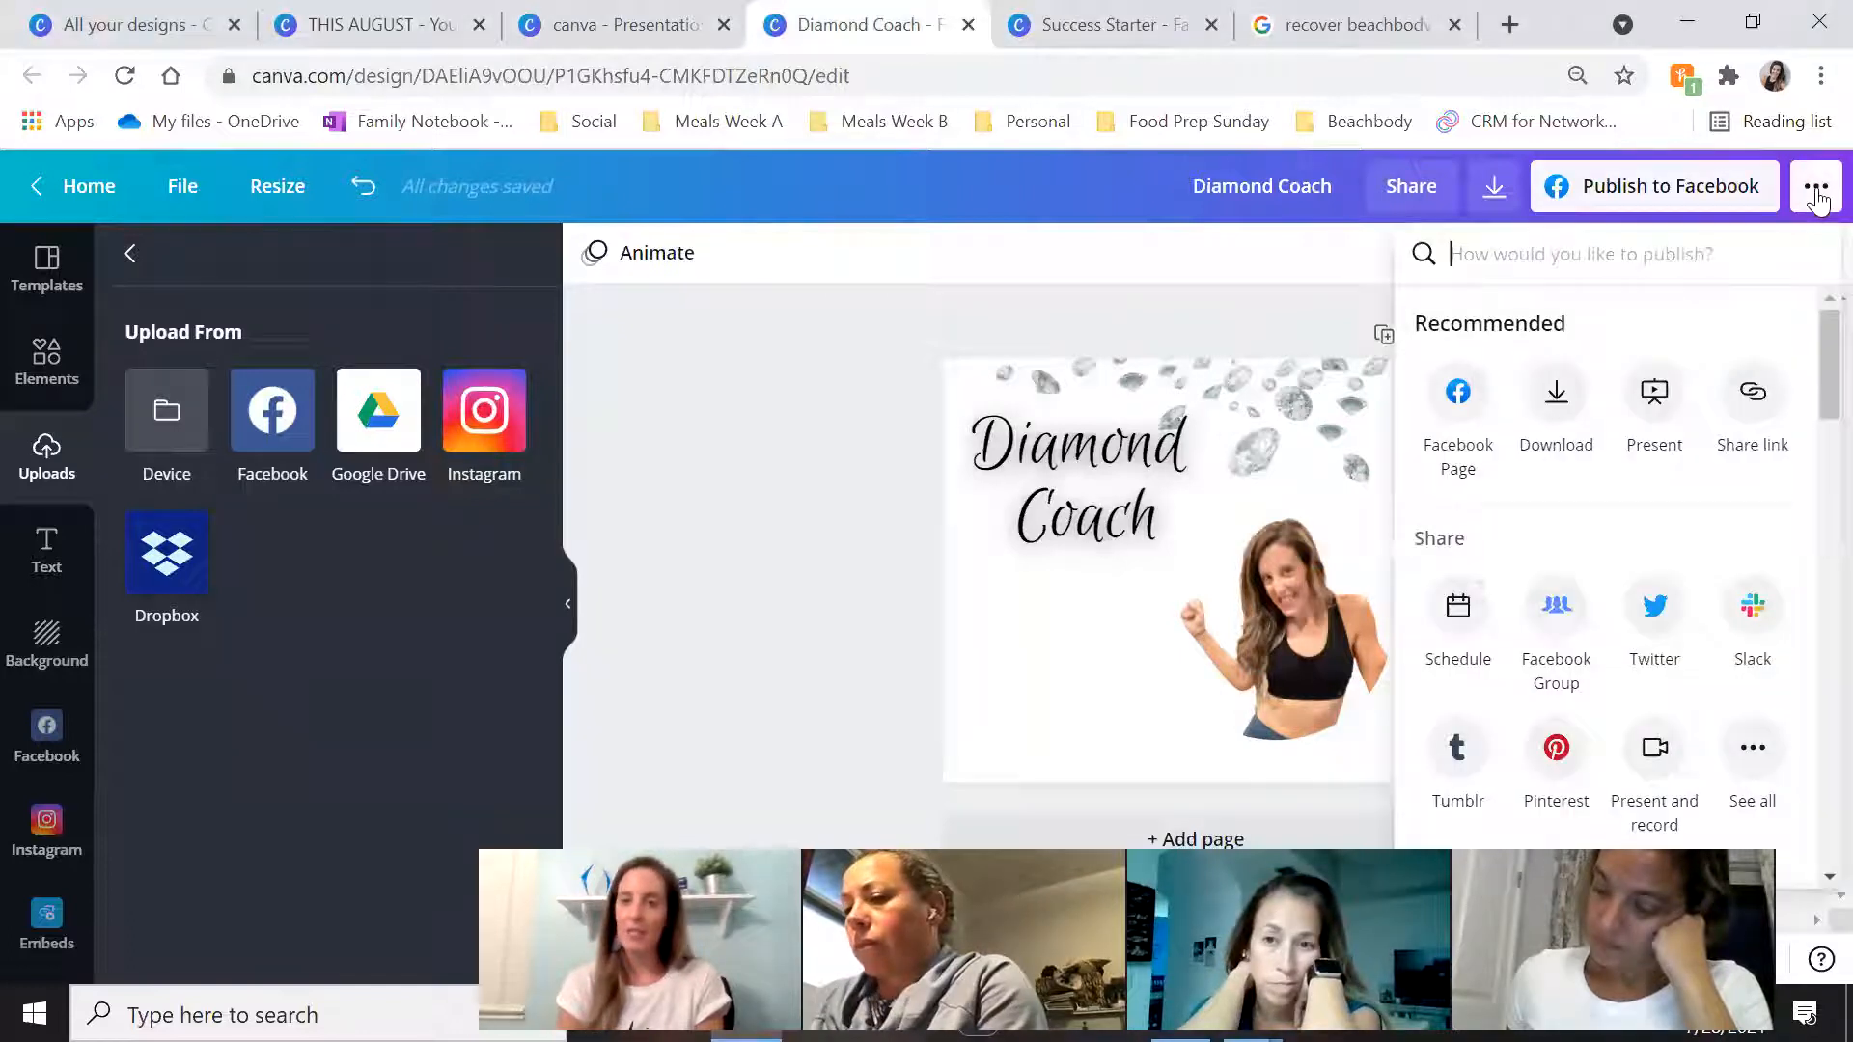
left_click(1555, 396)
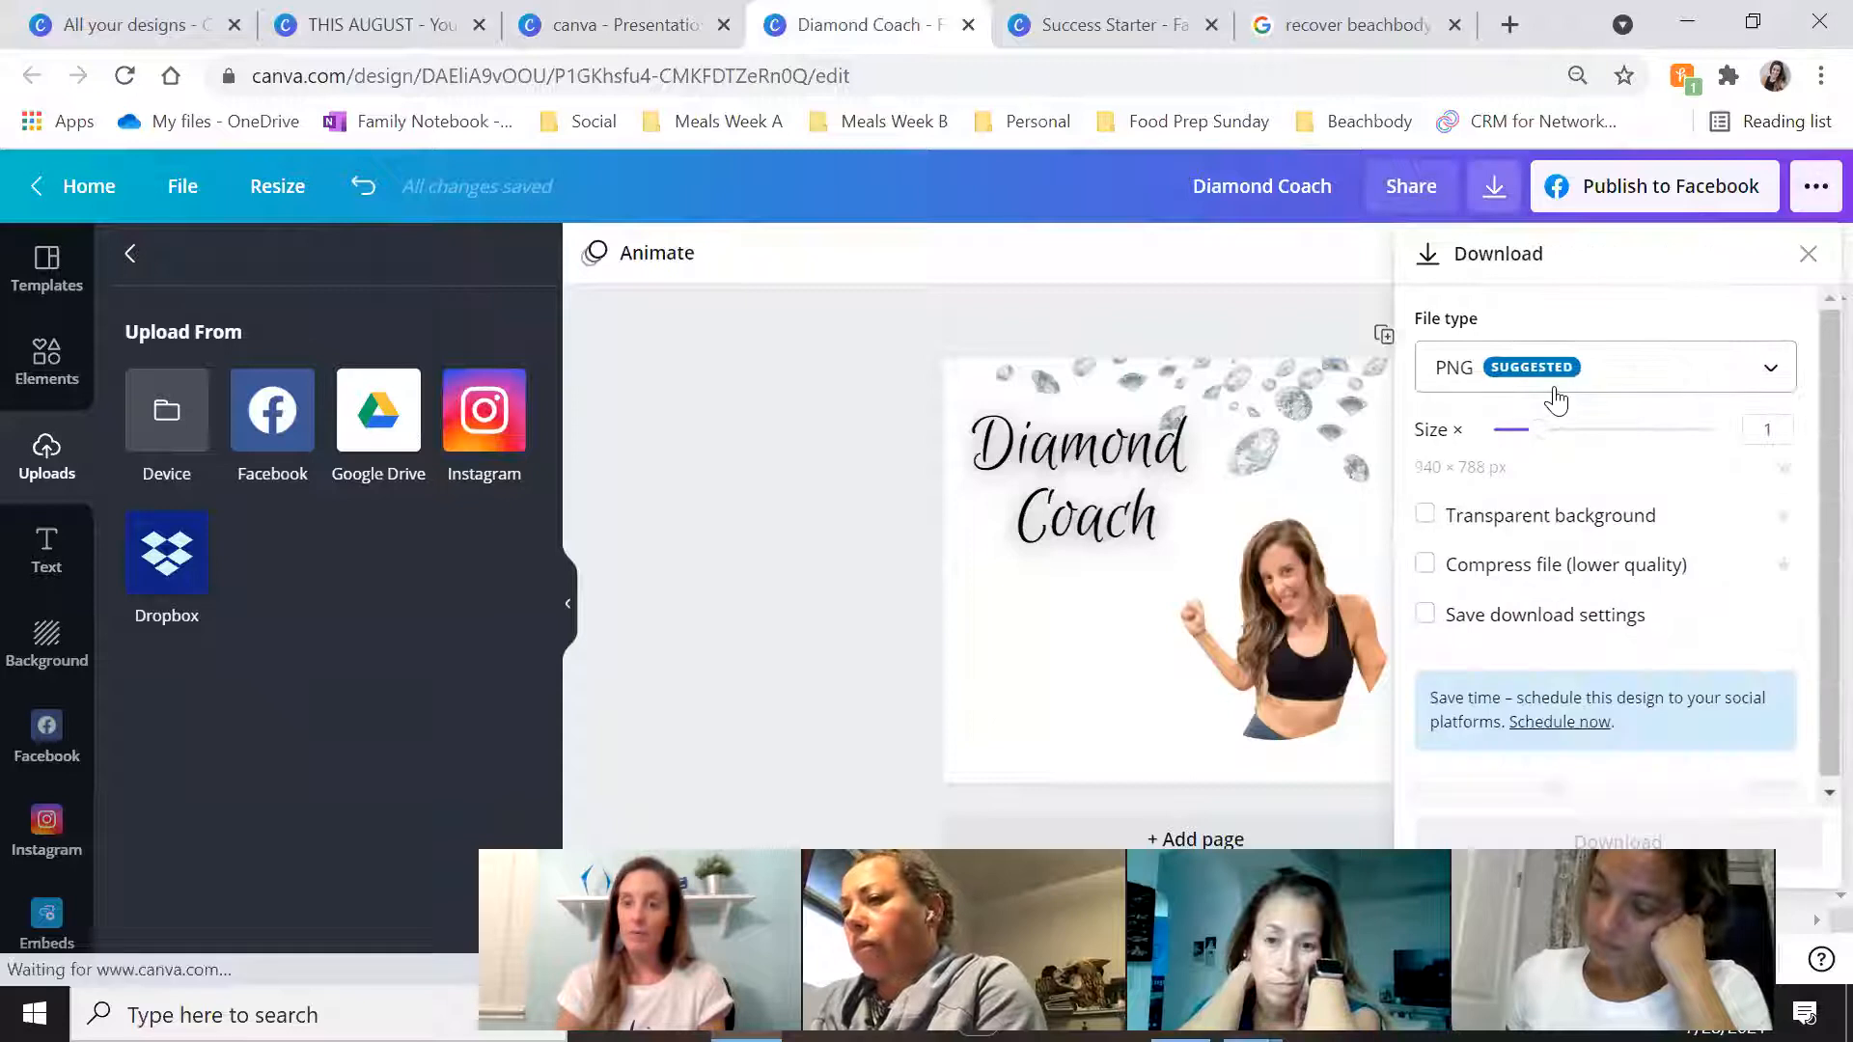
left_click(1728, 382)
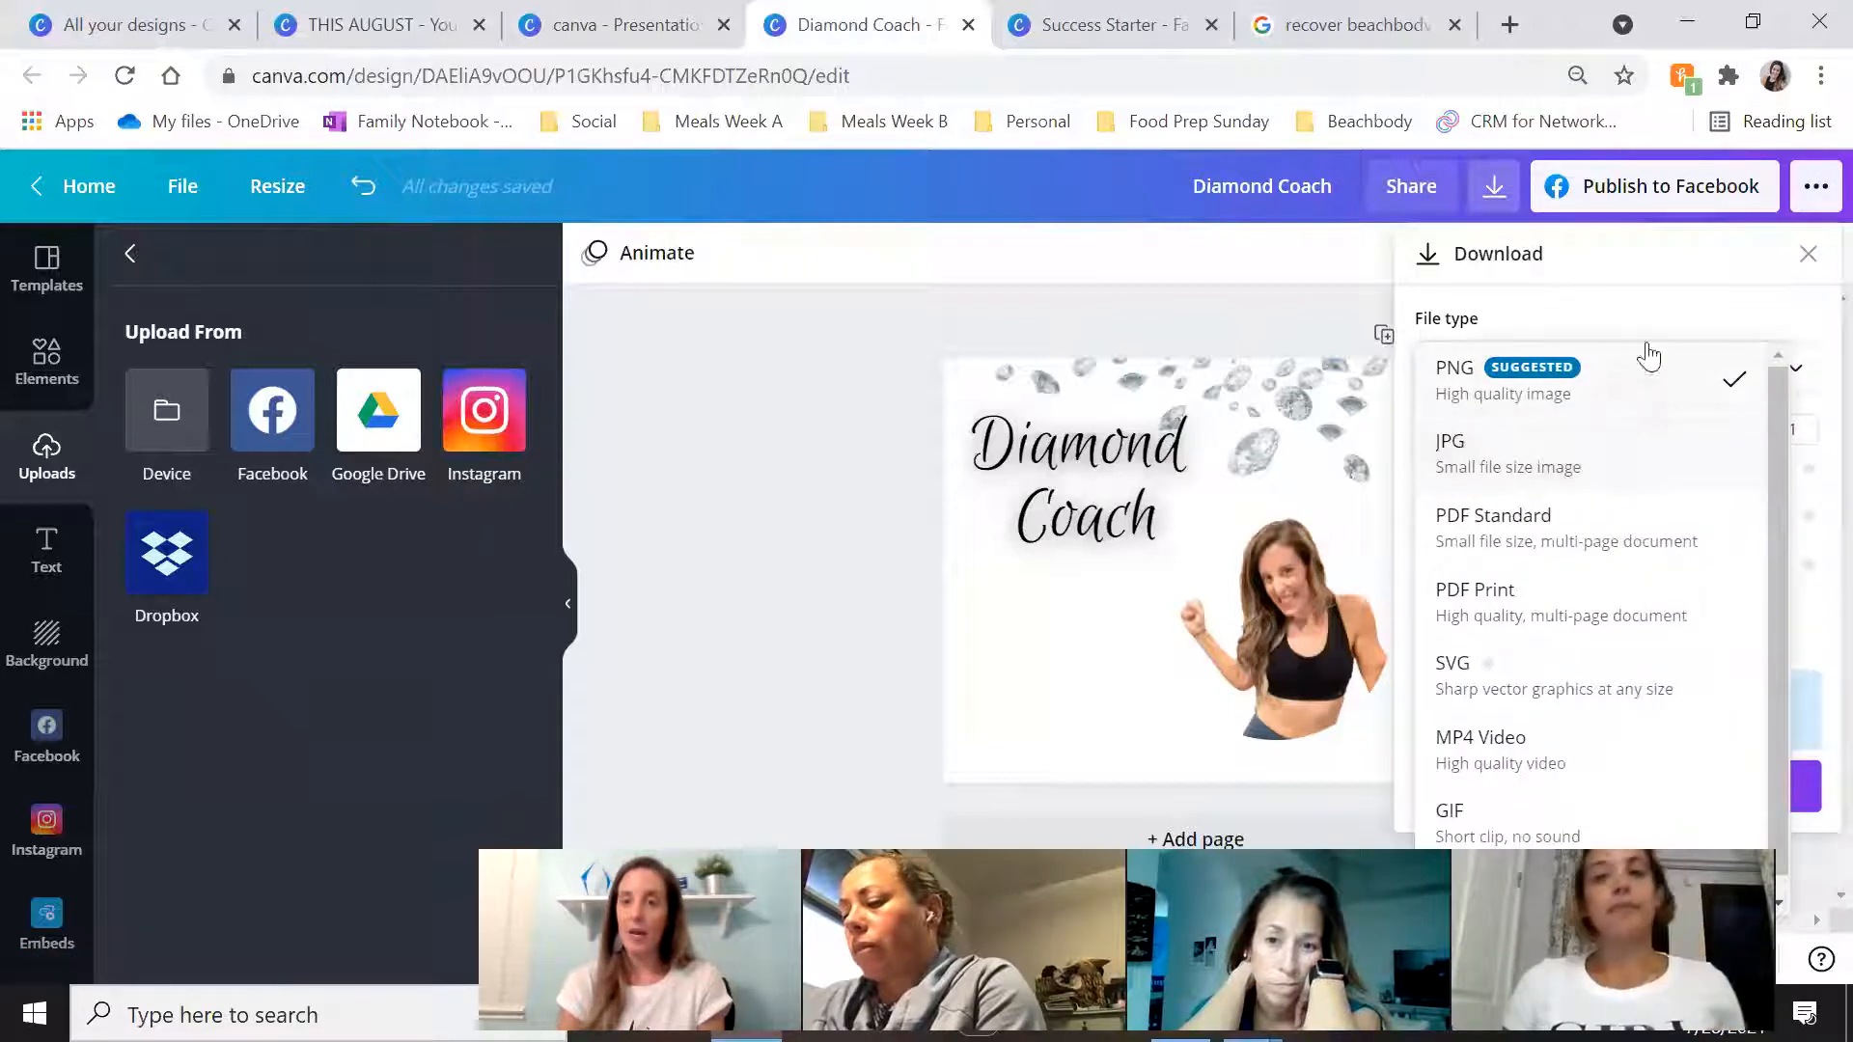
left_click(1657, 397)
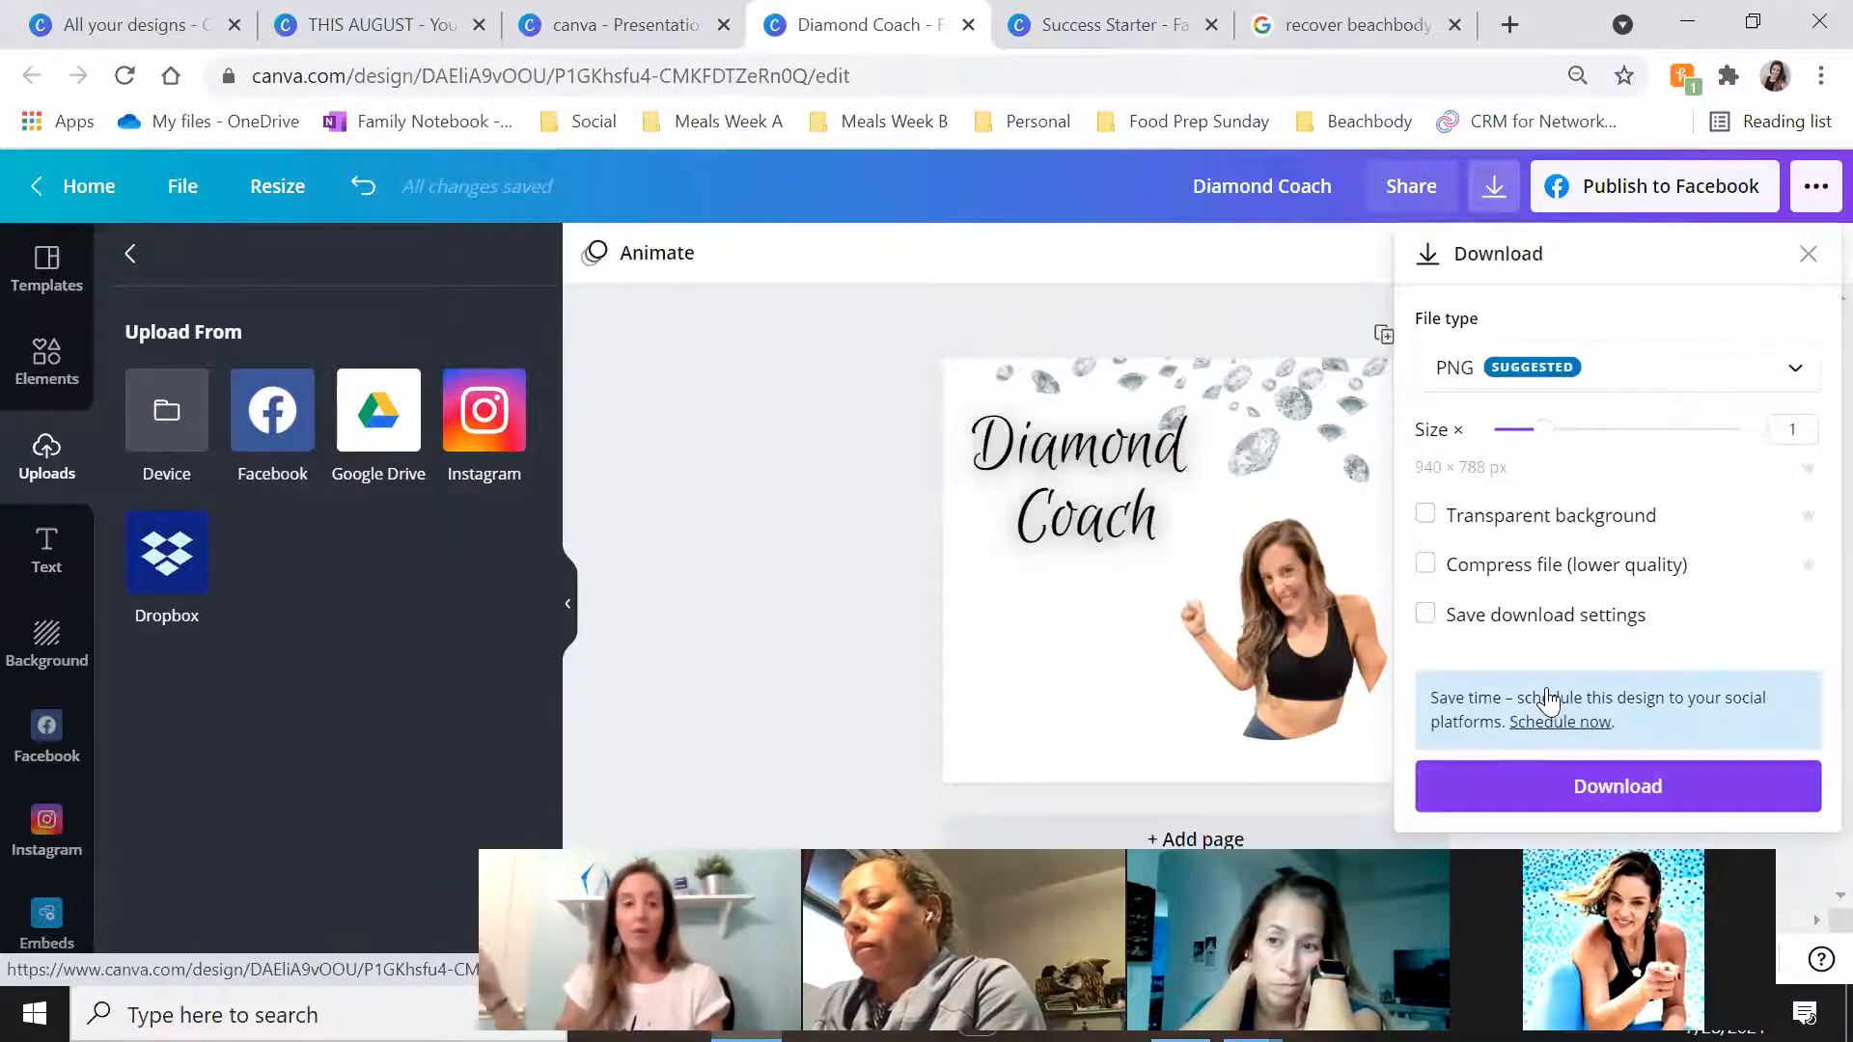
left_click(865, 579)
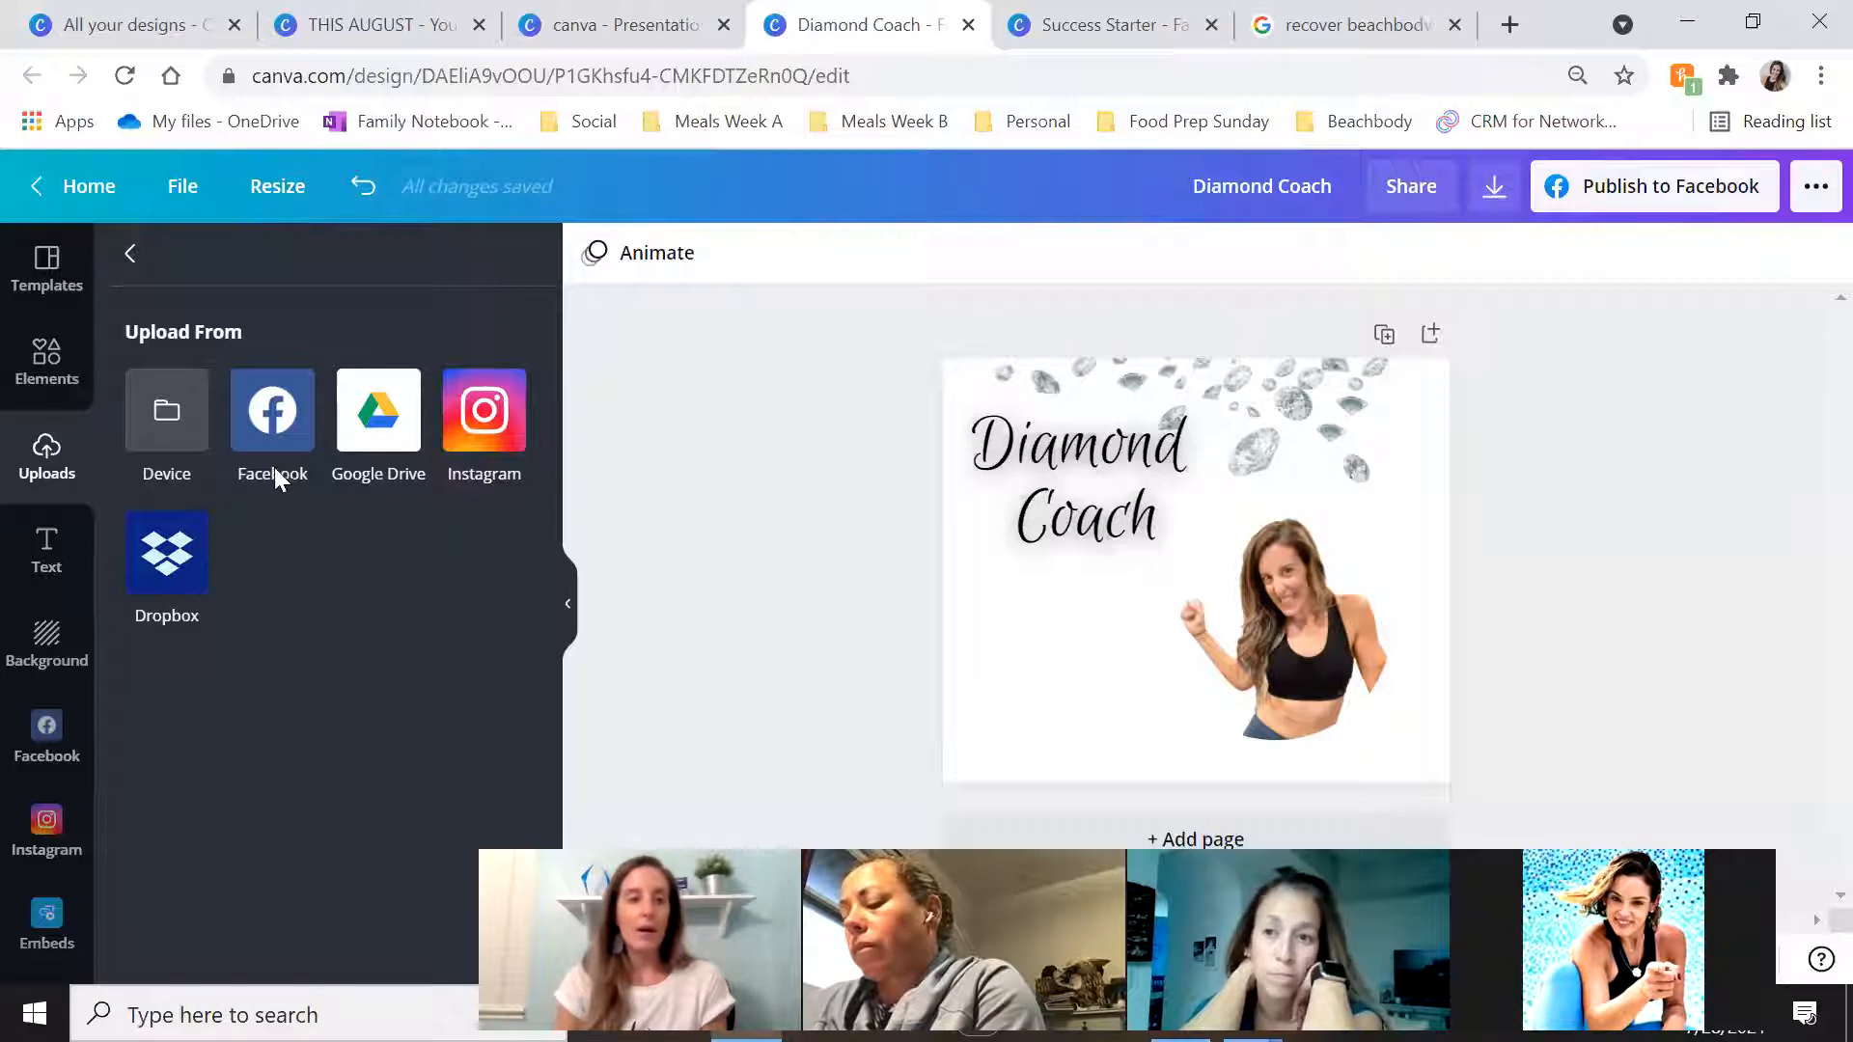
Leave the Diamond Coach design, browse all your designs and open the "wtf is coaching" design
left_click(60, 371)
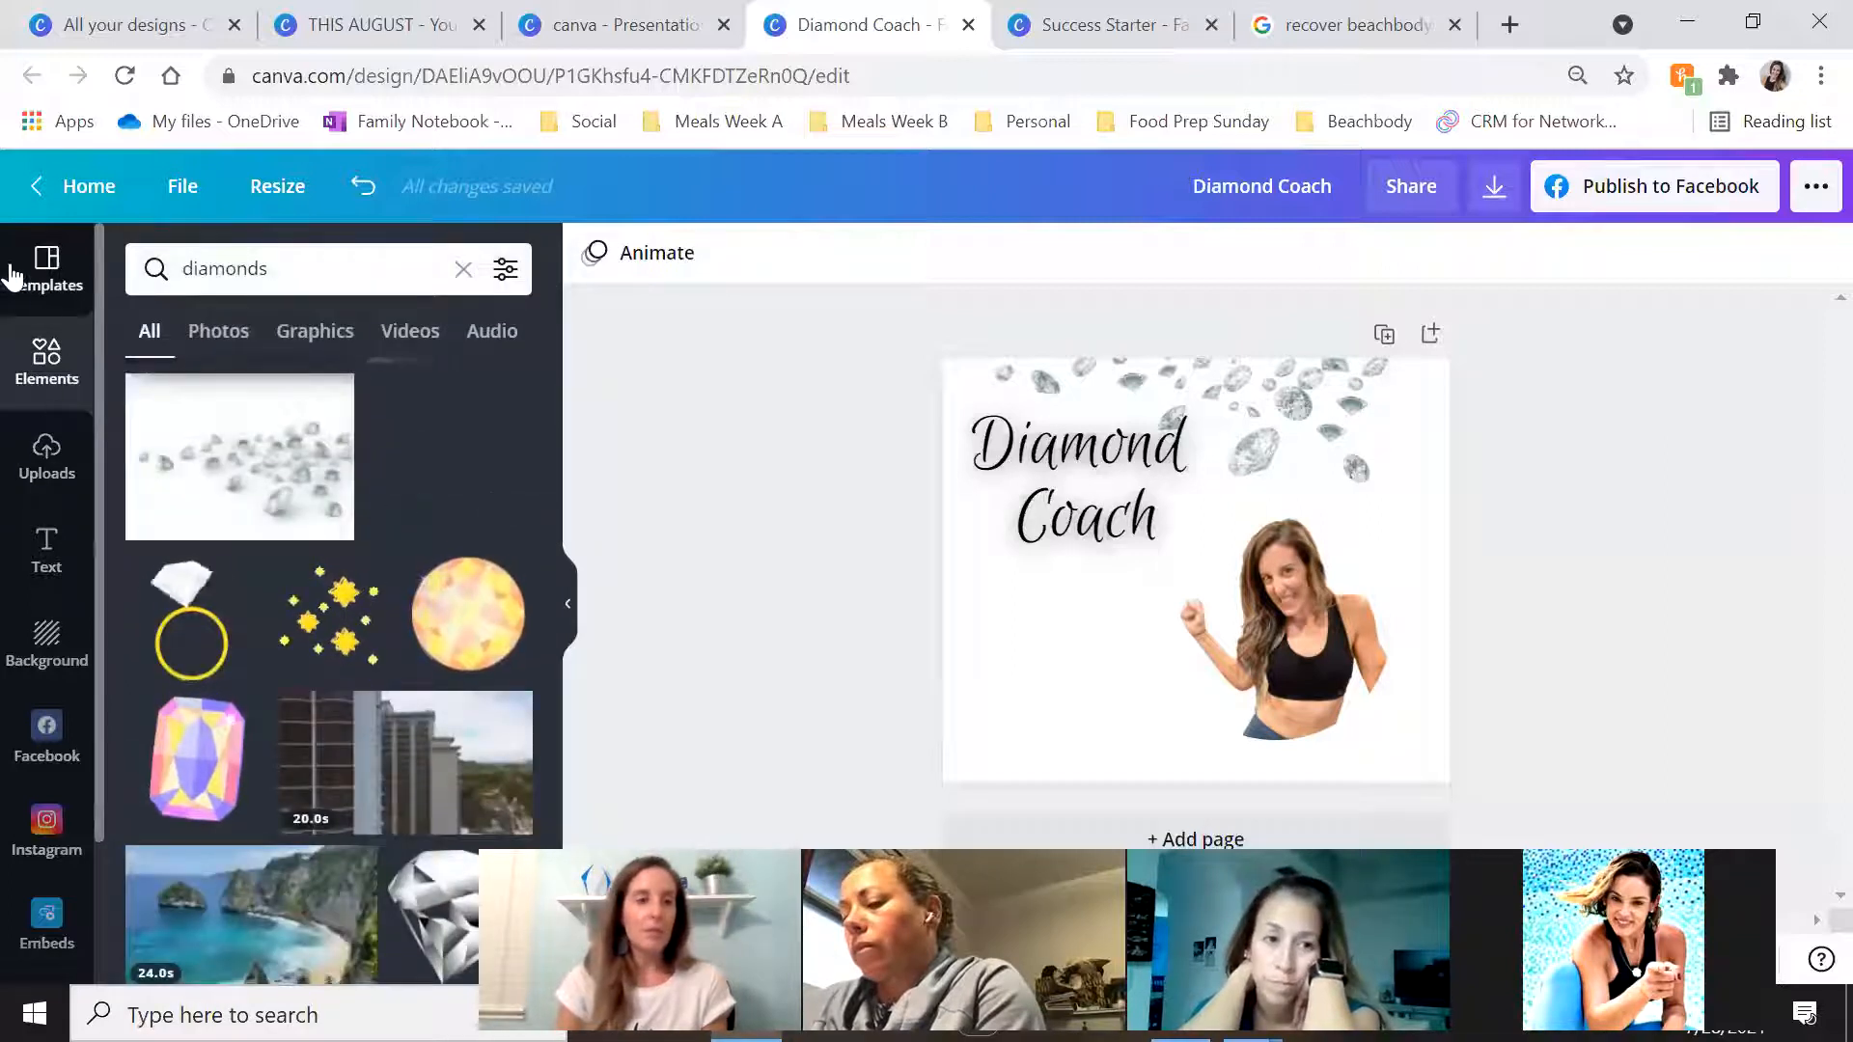
left_click(77, 189)
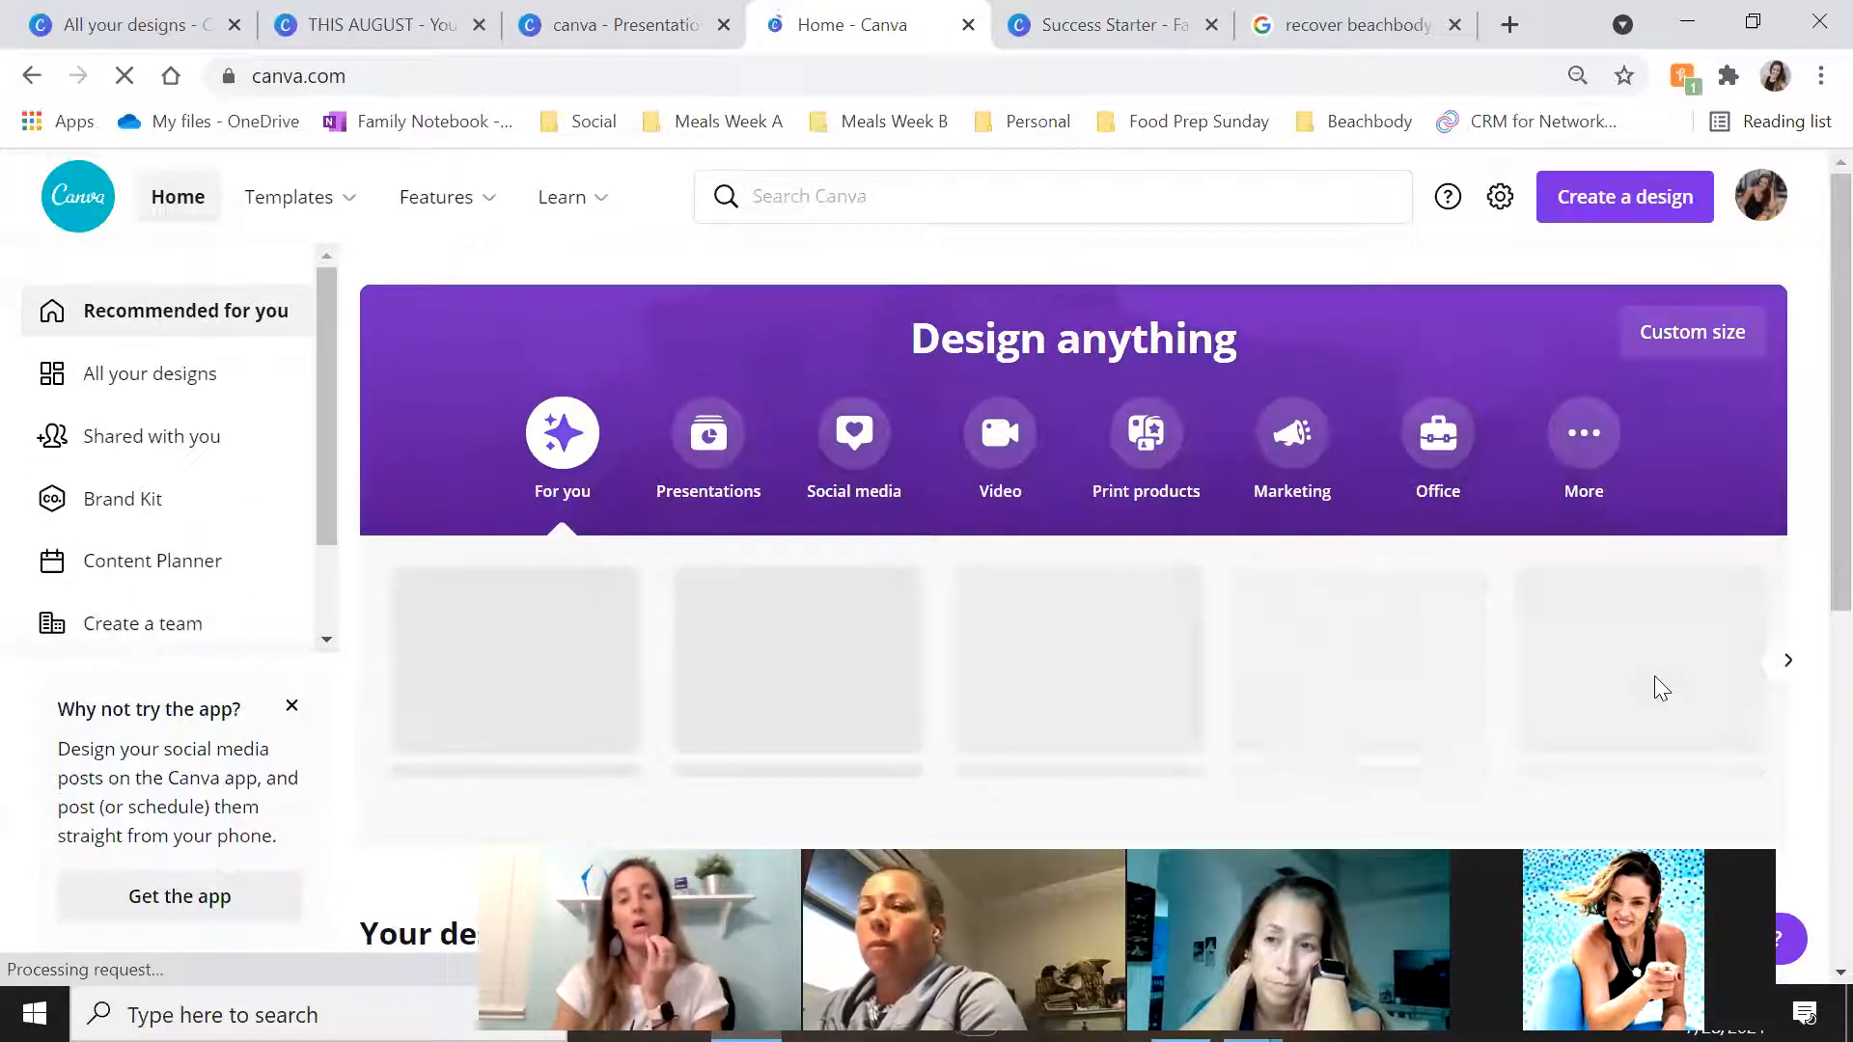
scroll(1657, 681, "down", 3)
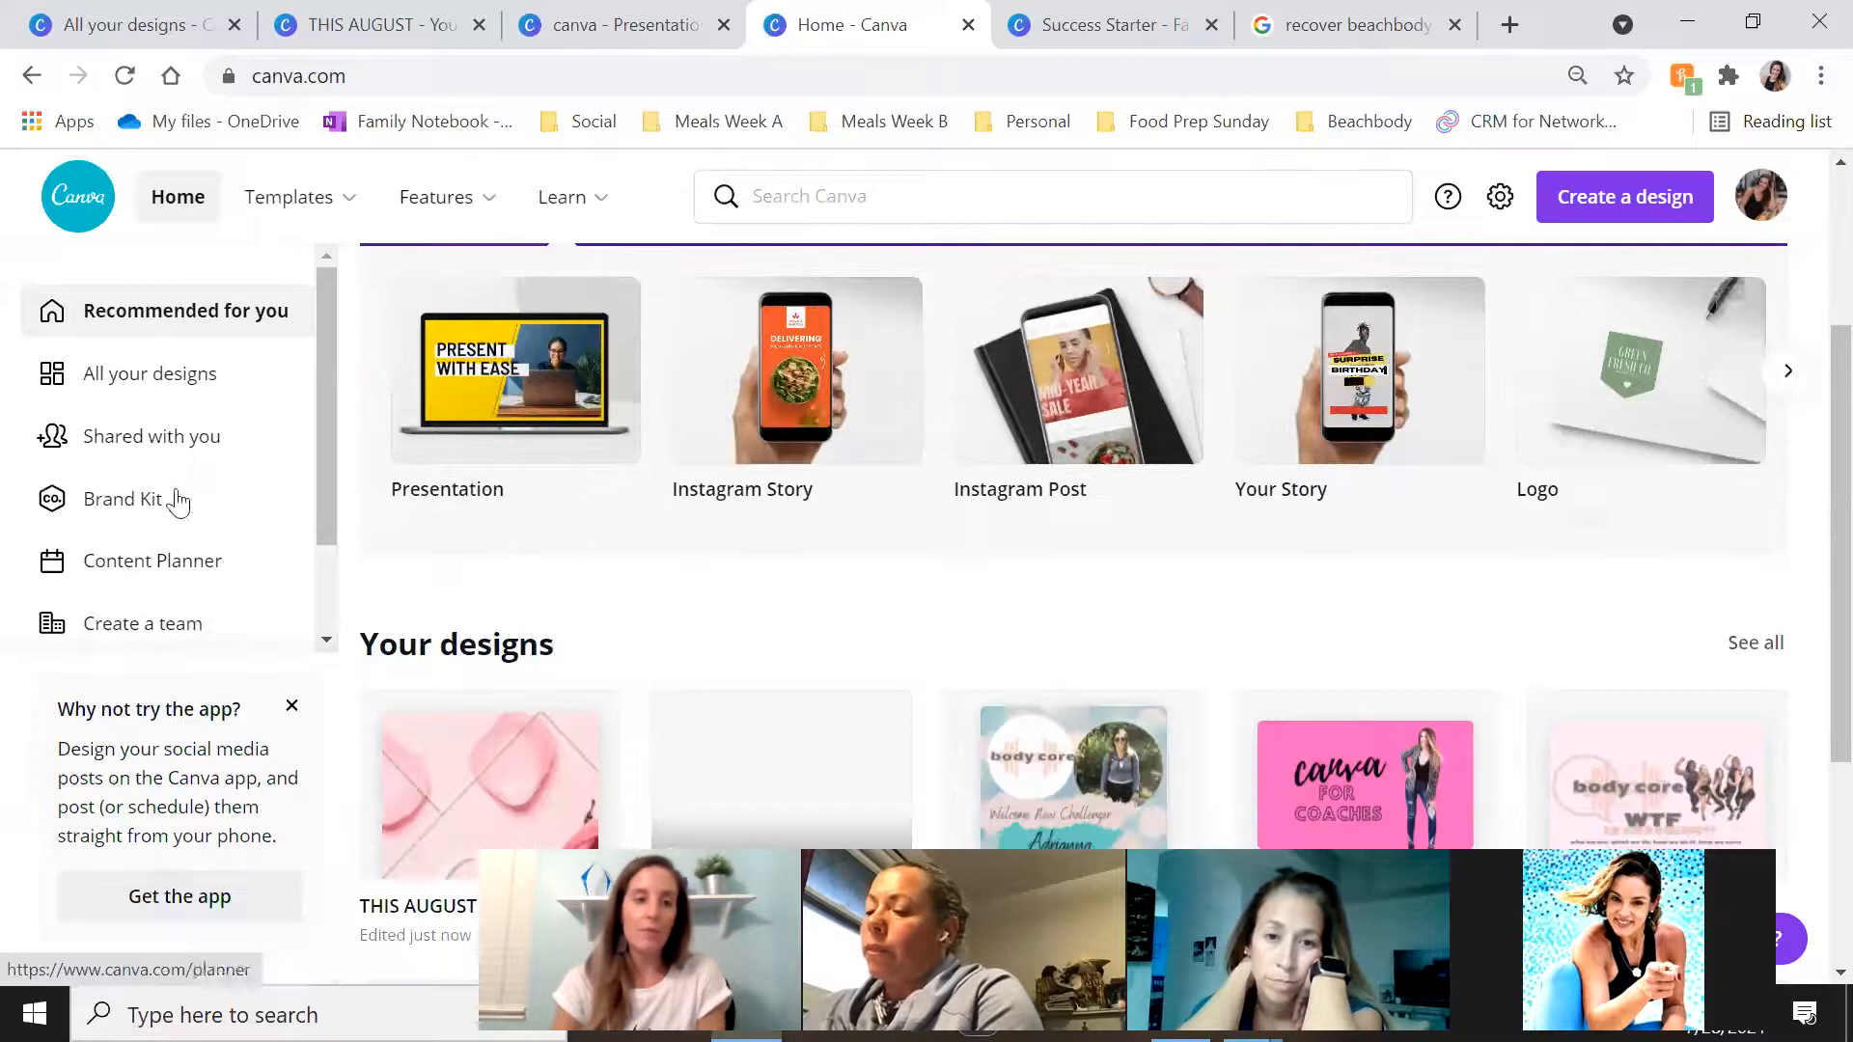
left_click(155, 374)
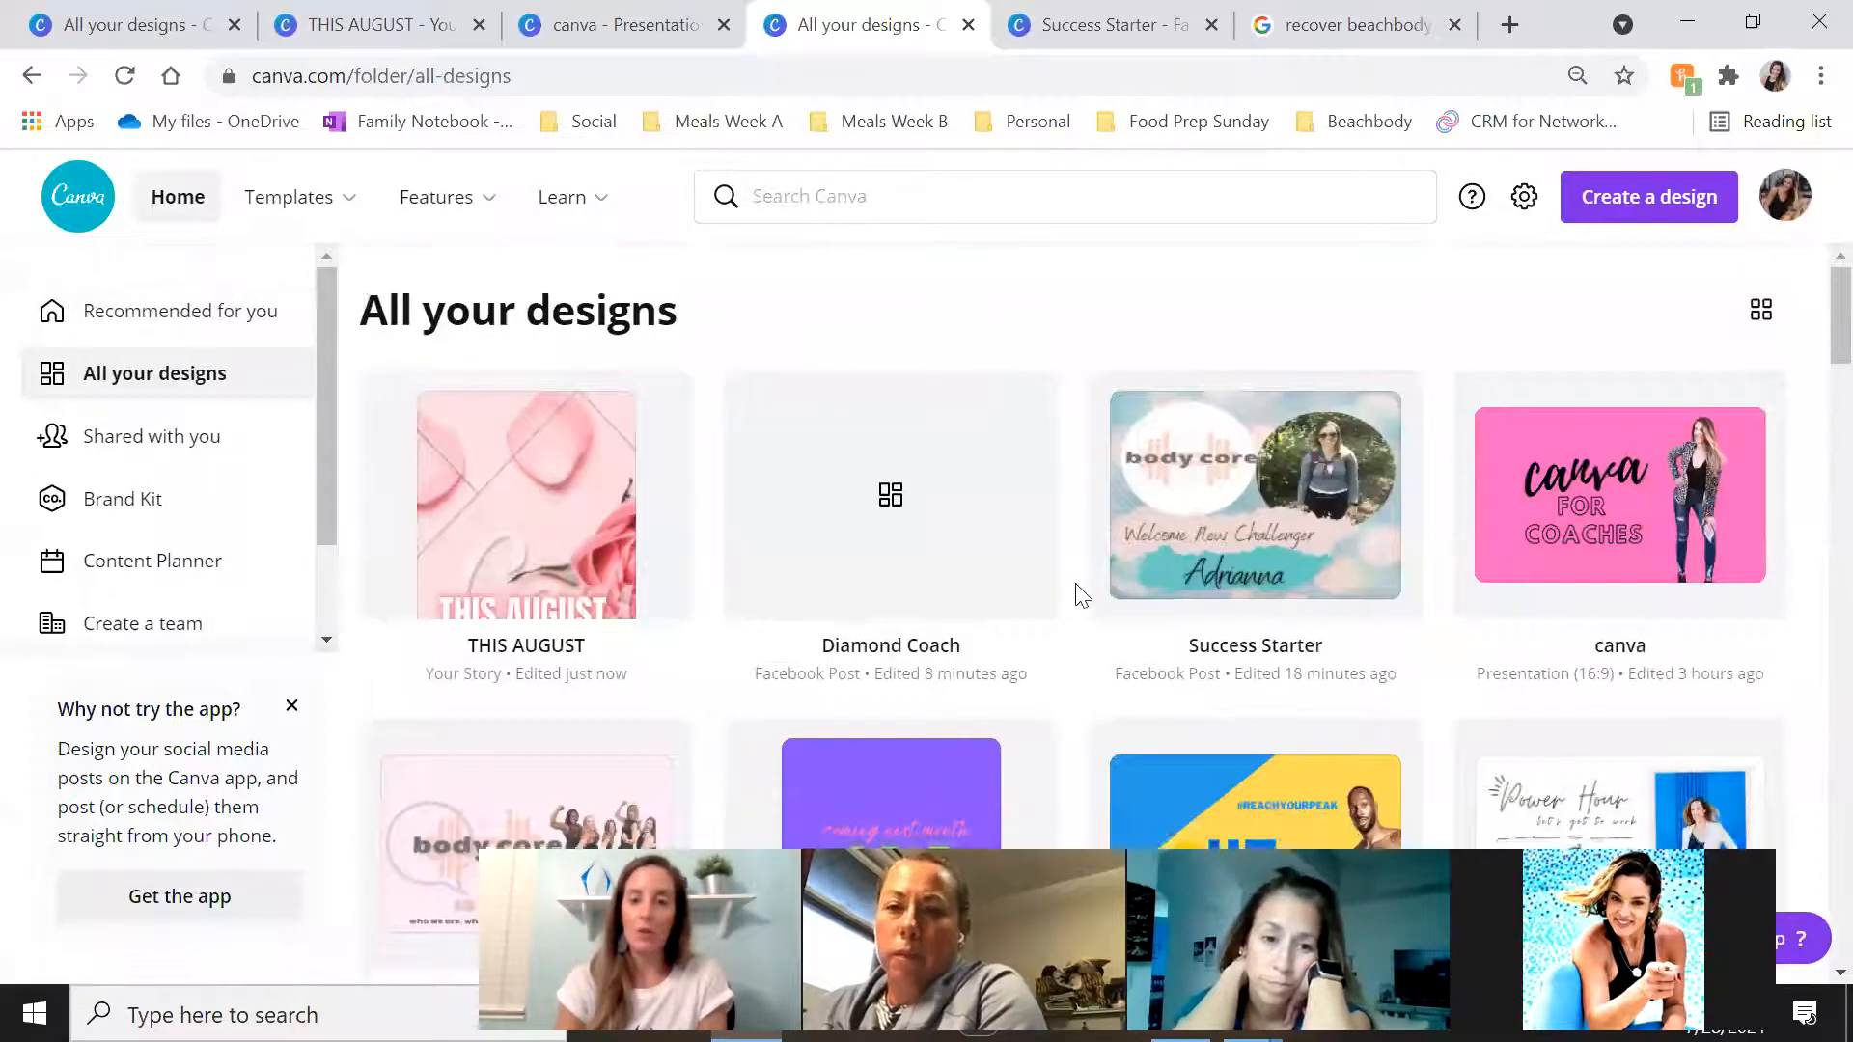
scroll(1078, 592, "down", 4)
scroll(1077, 592, "down", 3)
scroll(1081, 592, "up", 3)
left_click(527, 478)
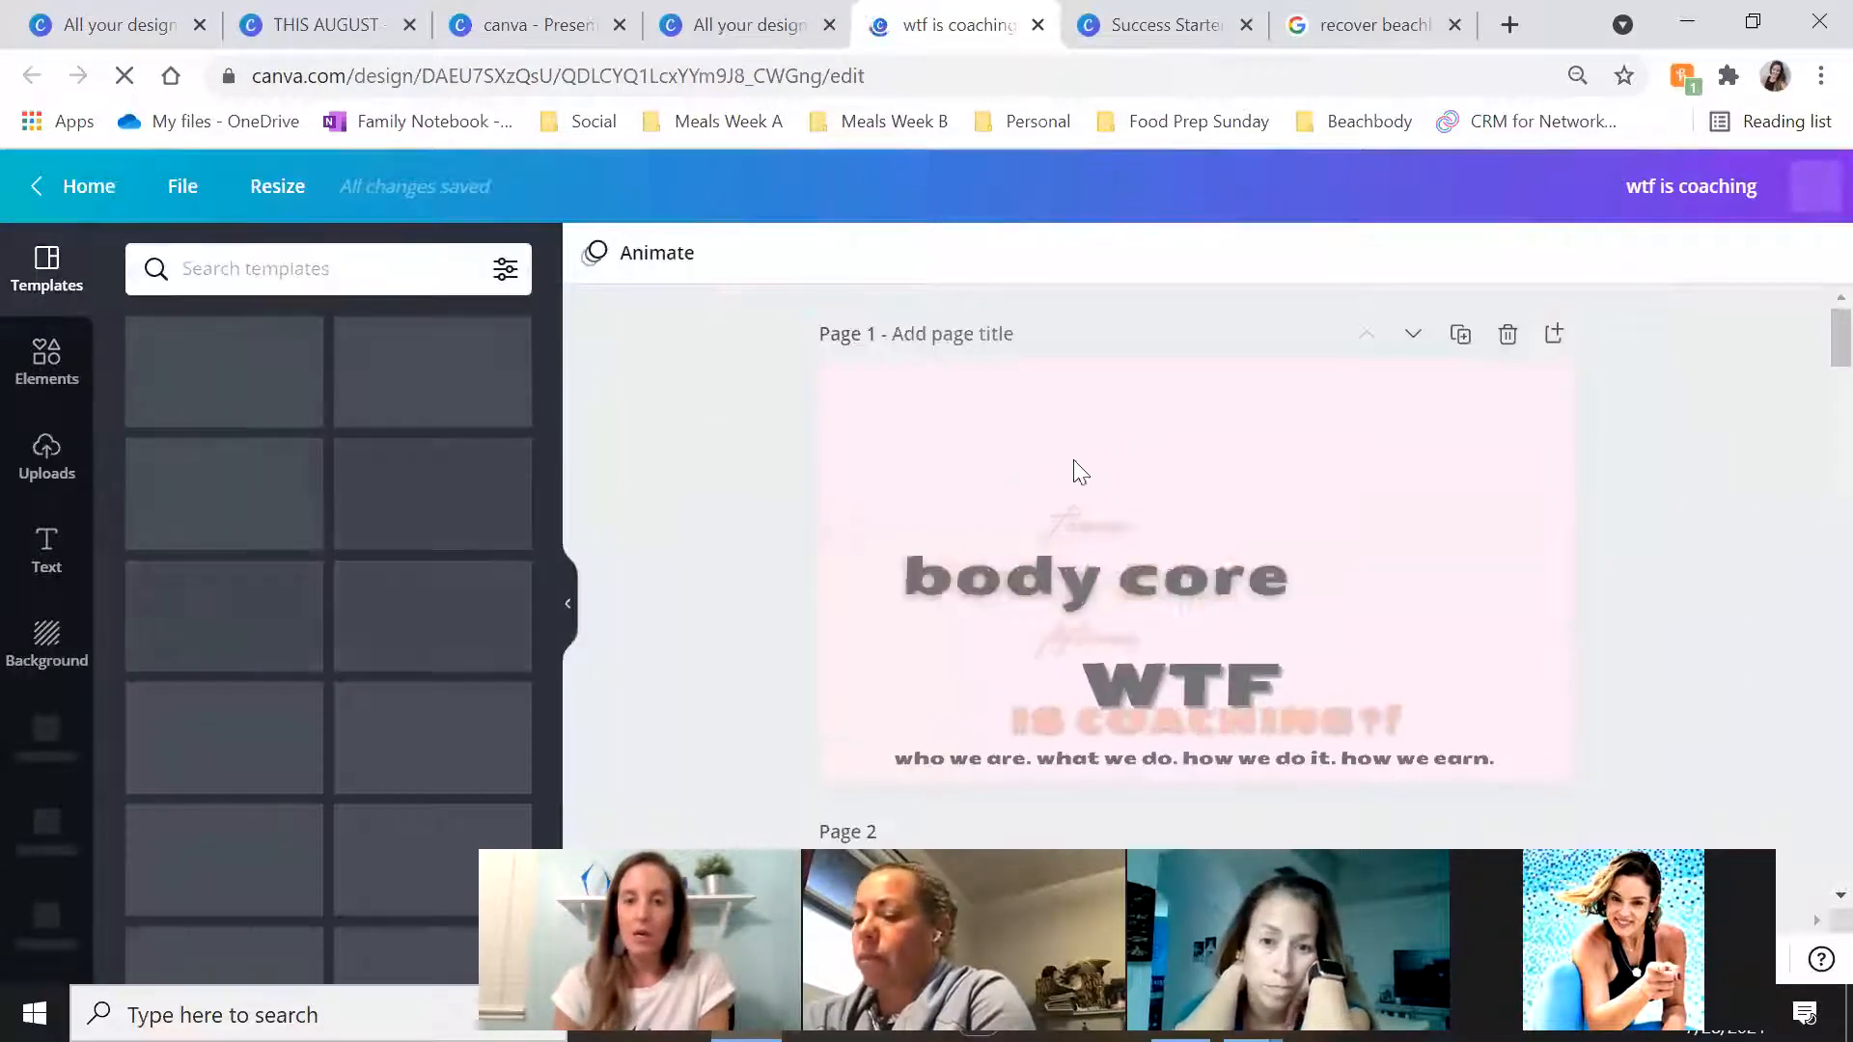
Review the background color choices for page 1 and close them without changing the color
left_click(977, 400)
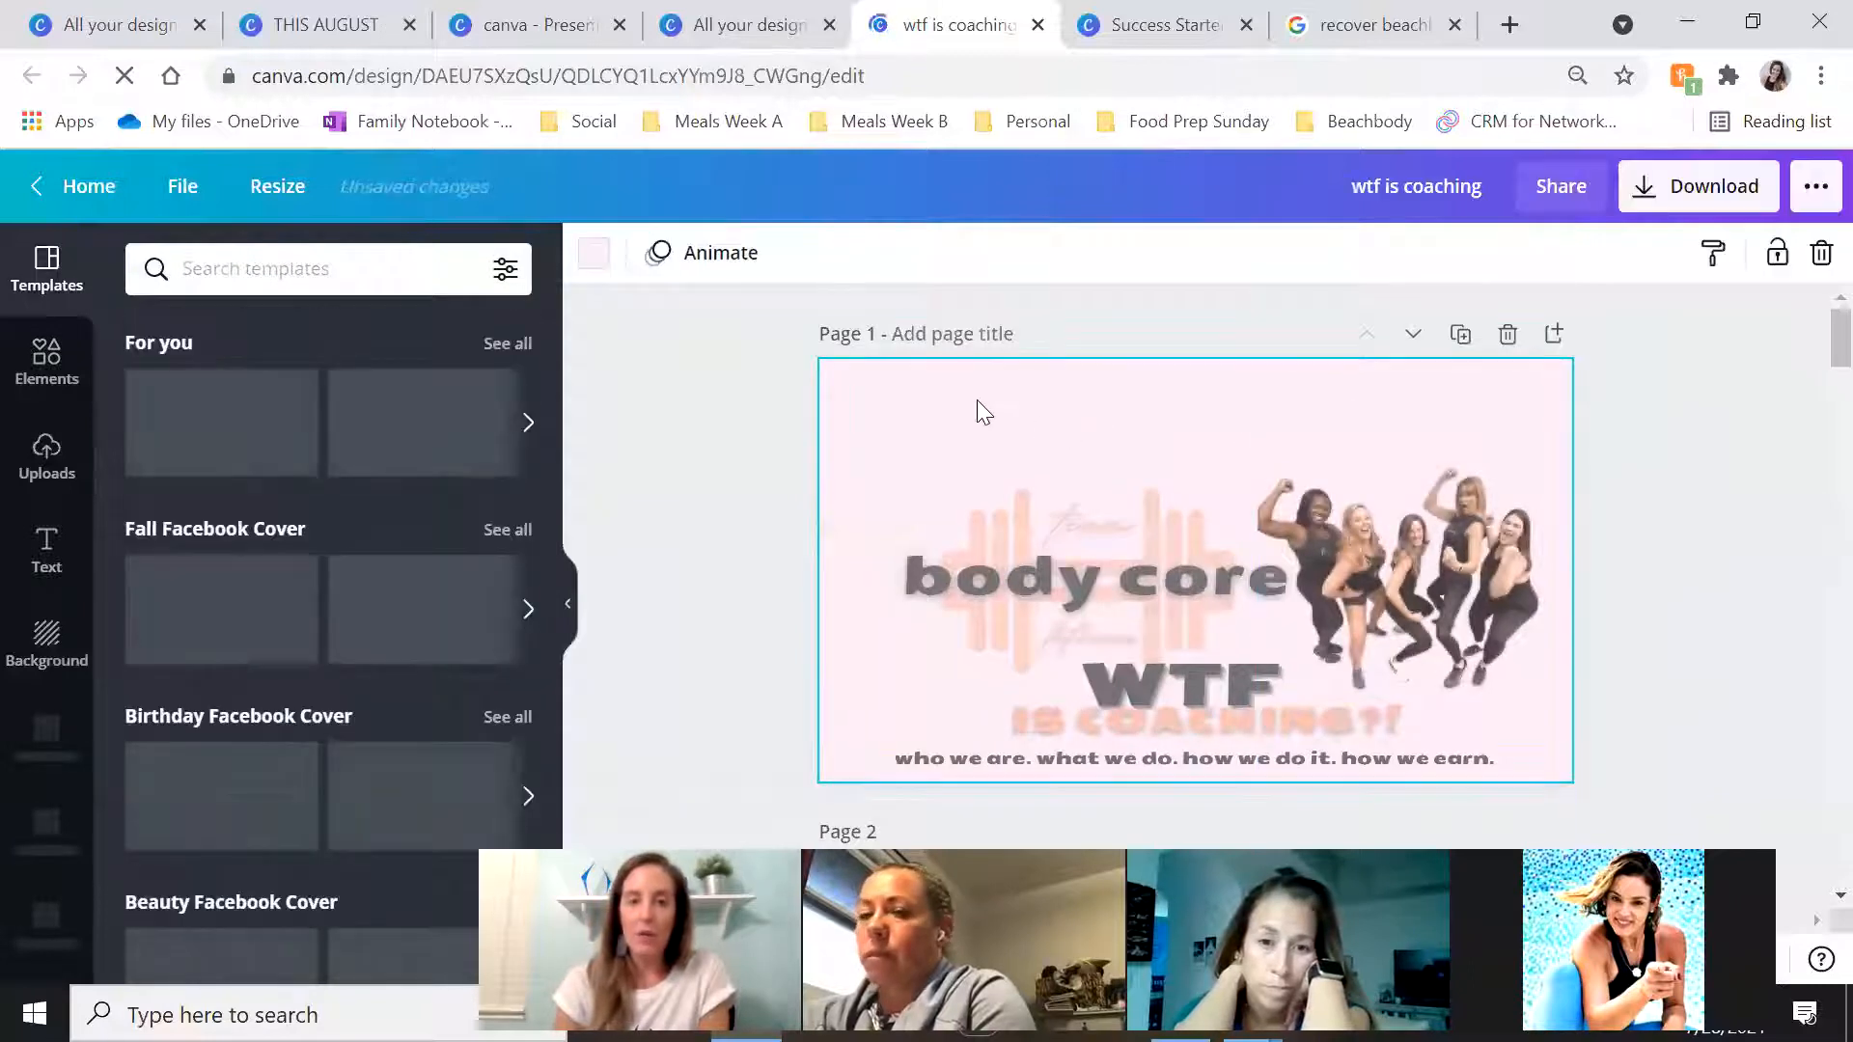
left_click(594, 257)
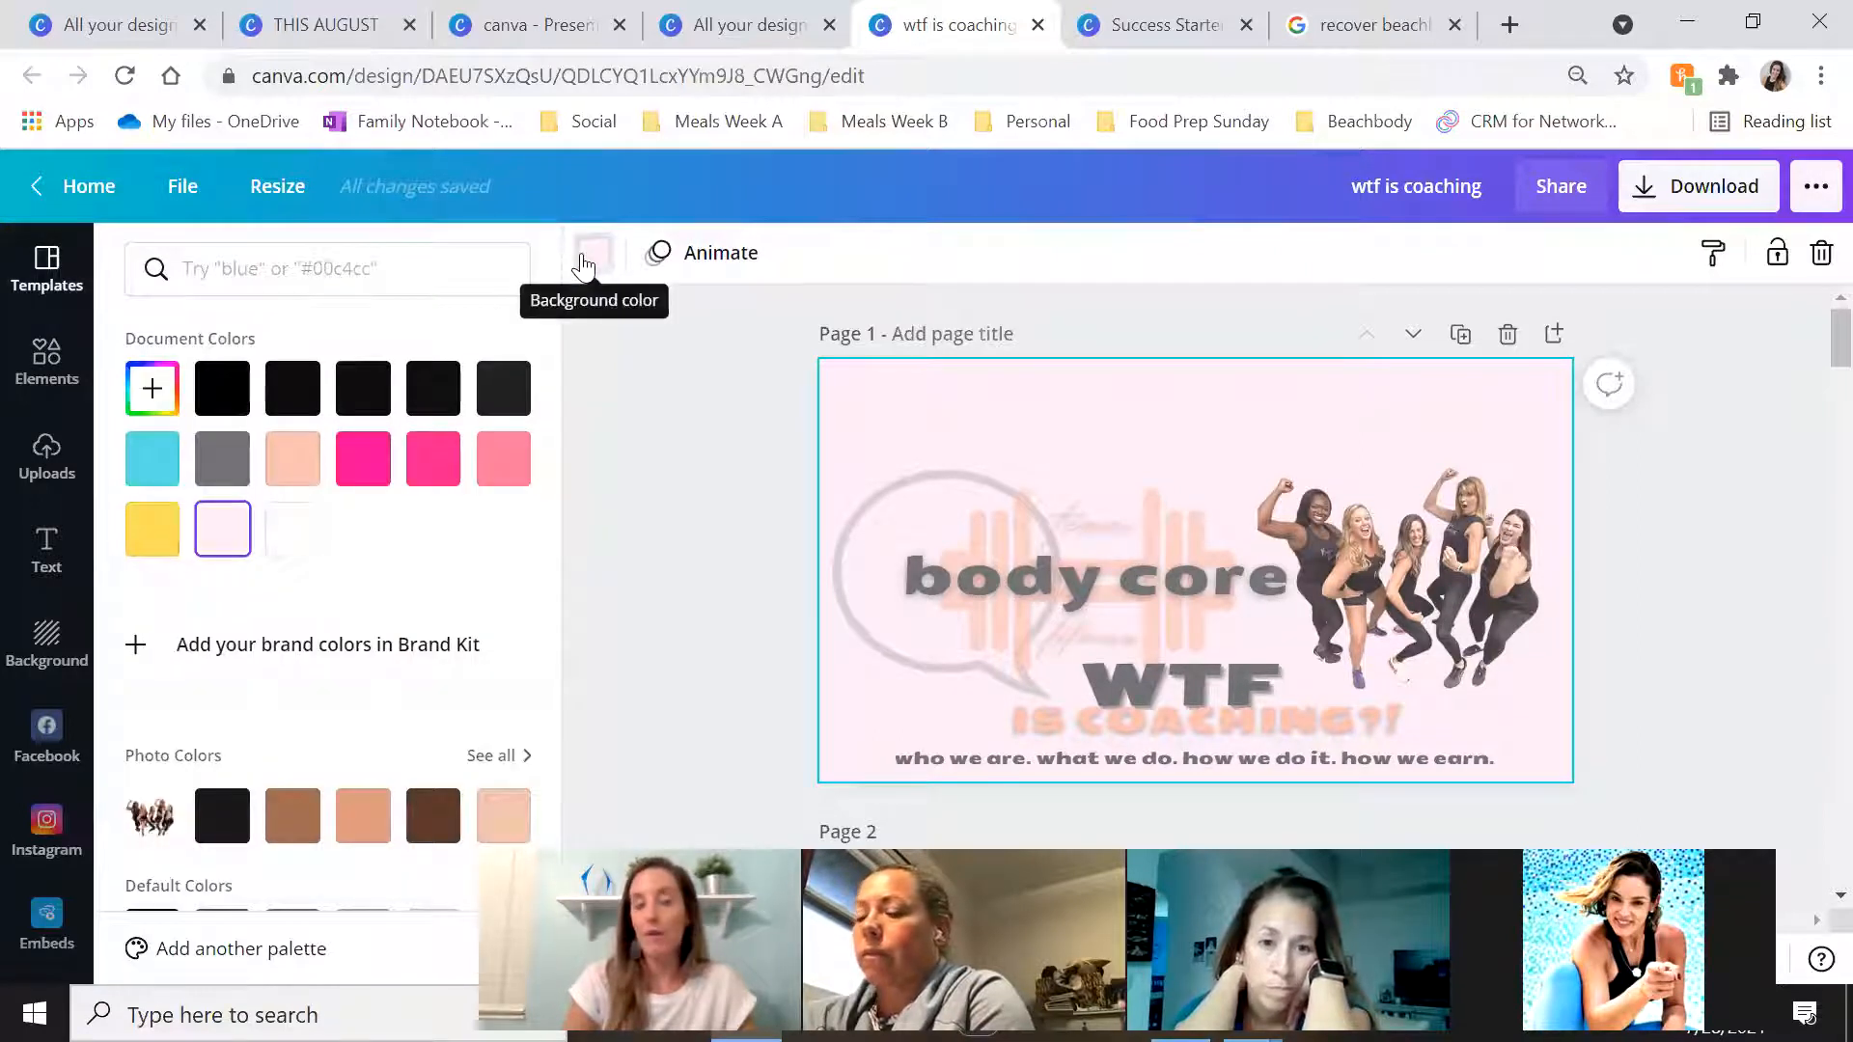
left_click(608, 493)
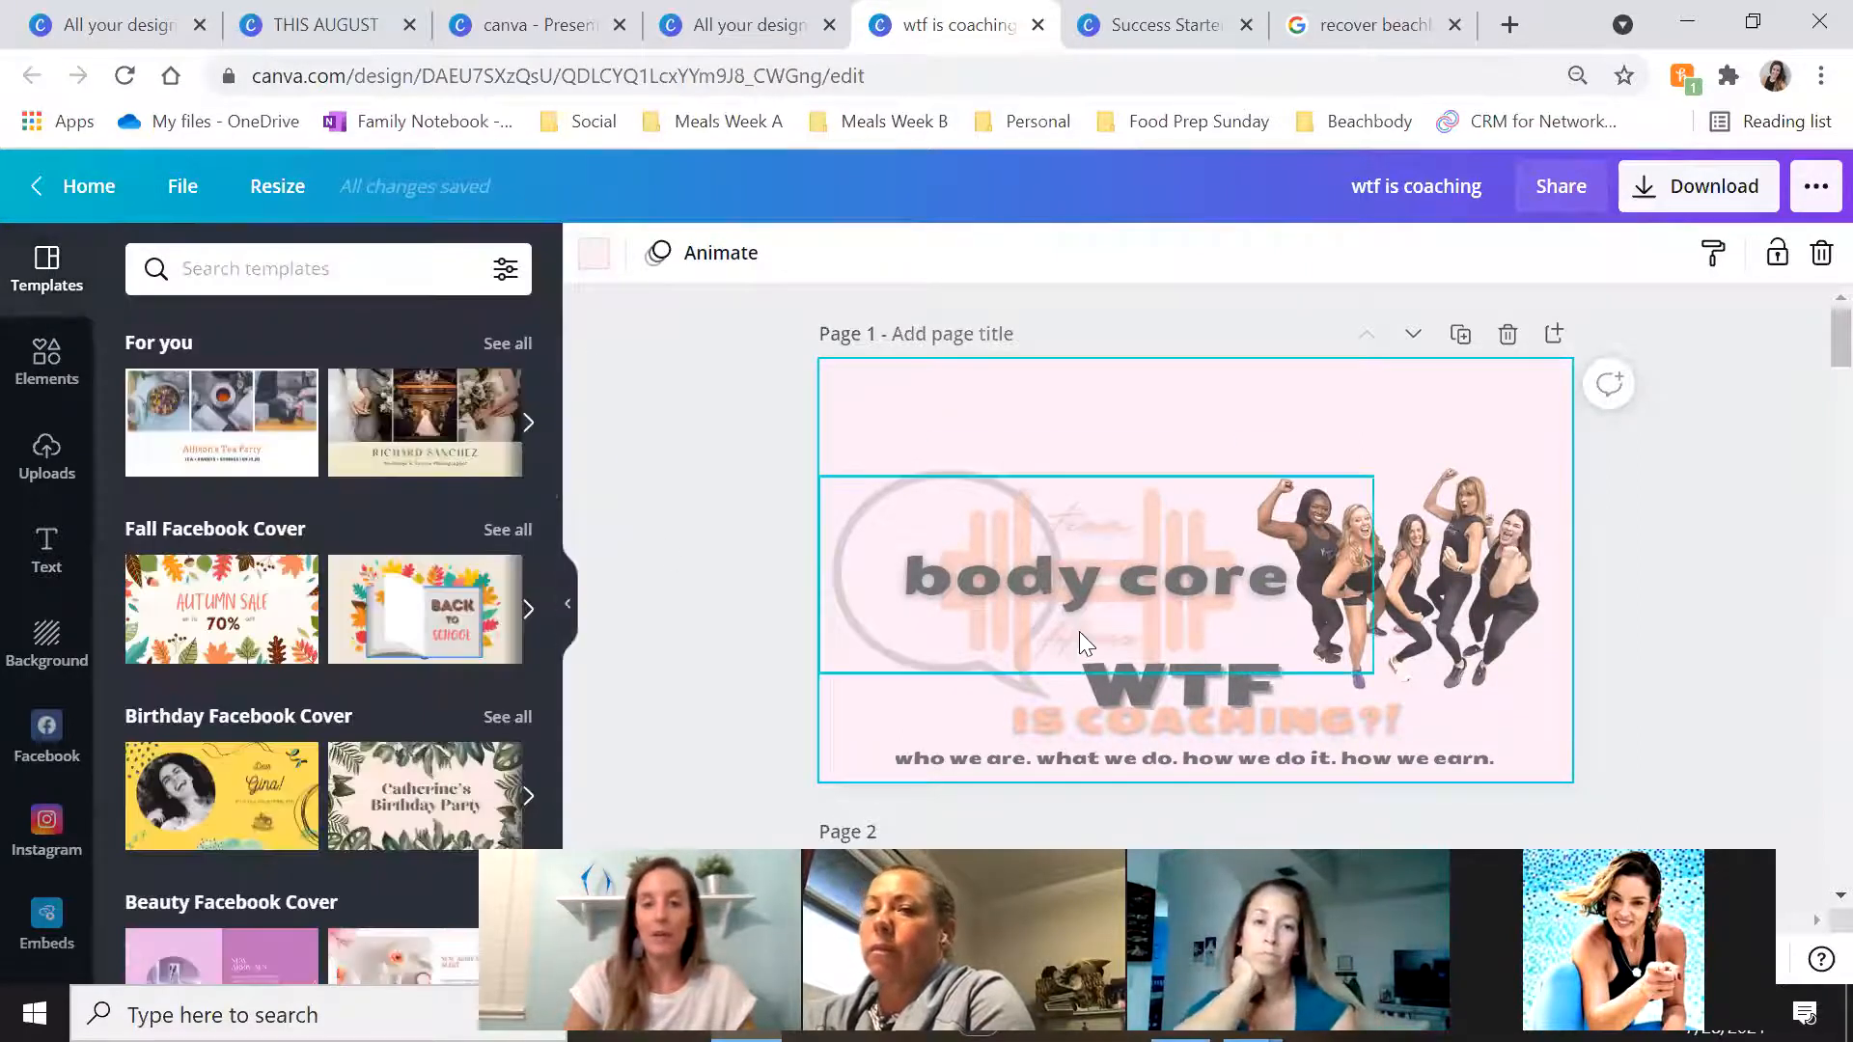
Move the group photo on page 1 slightly to the right and down, away from the body core logo
left_click(1388, 569)
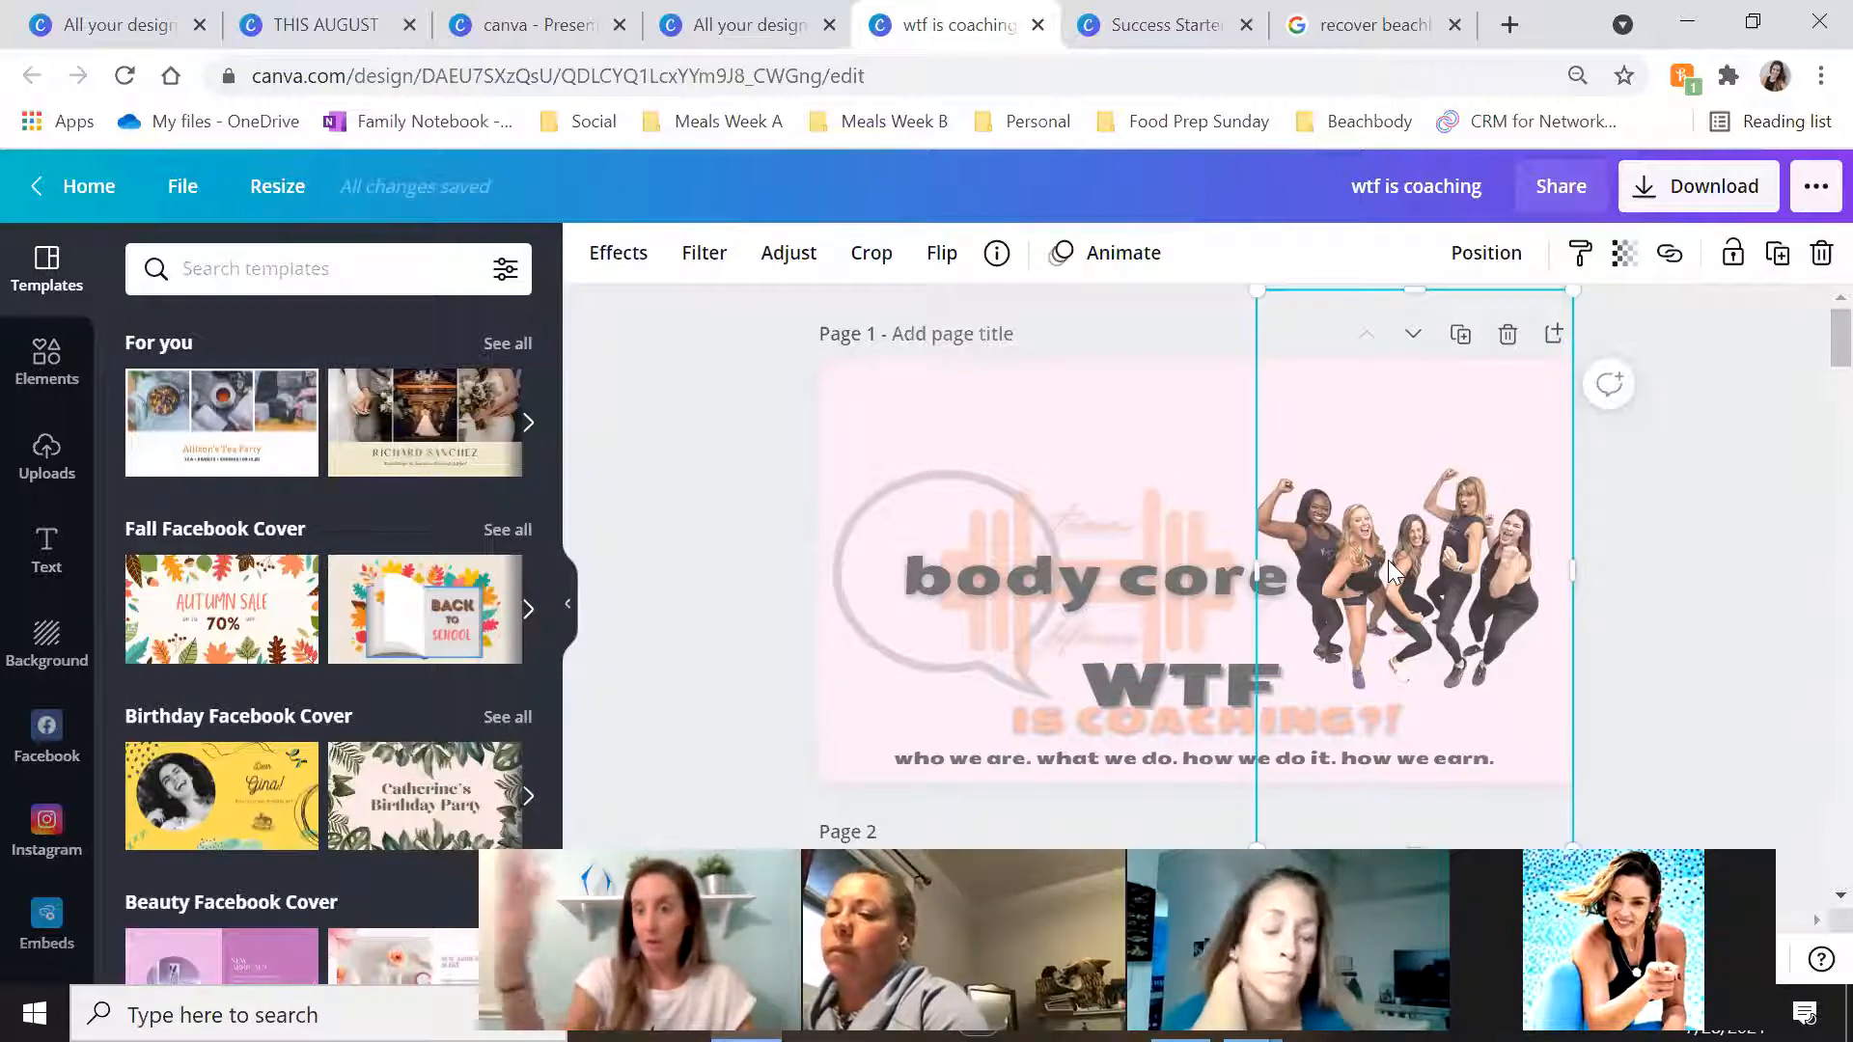
left_click_drag(1387, 560, 1411, 574)
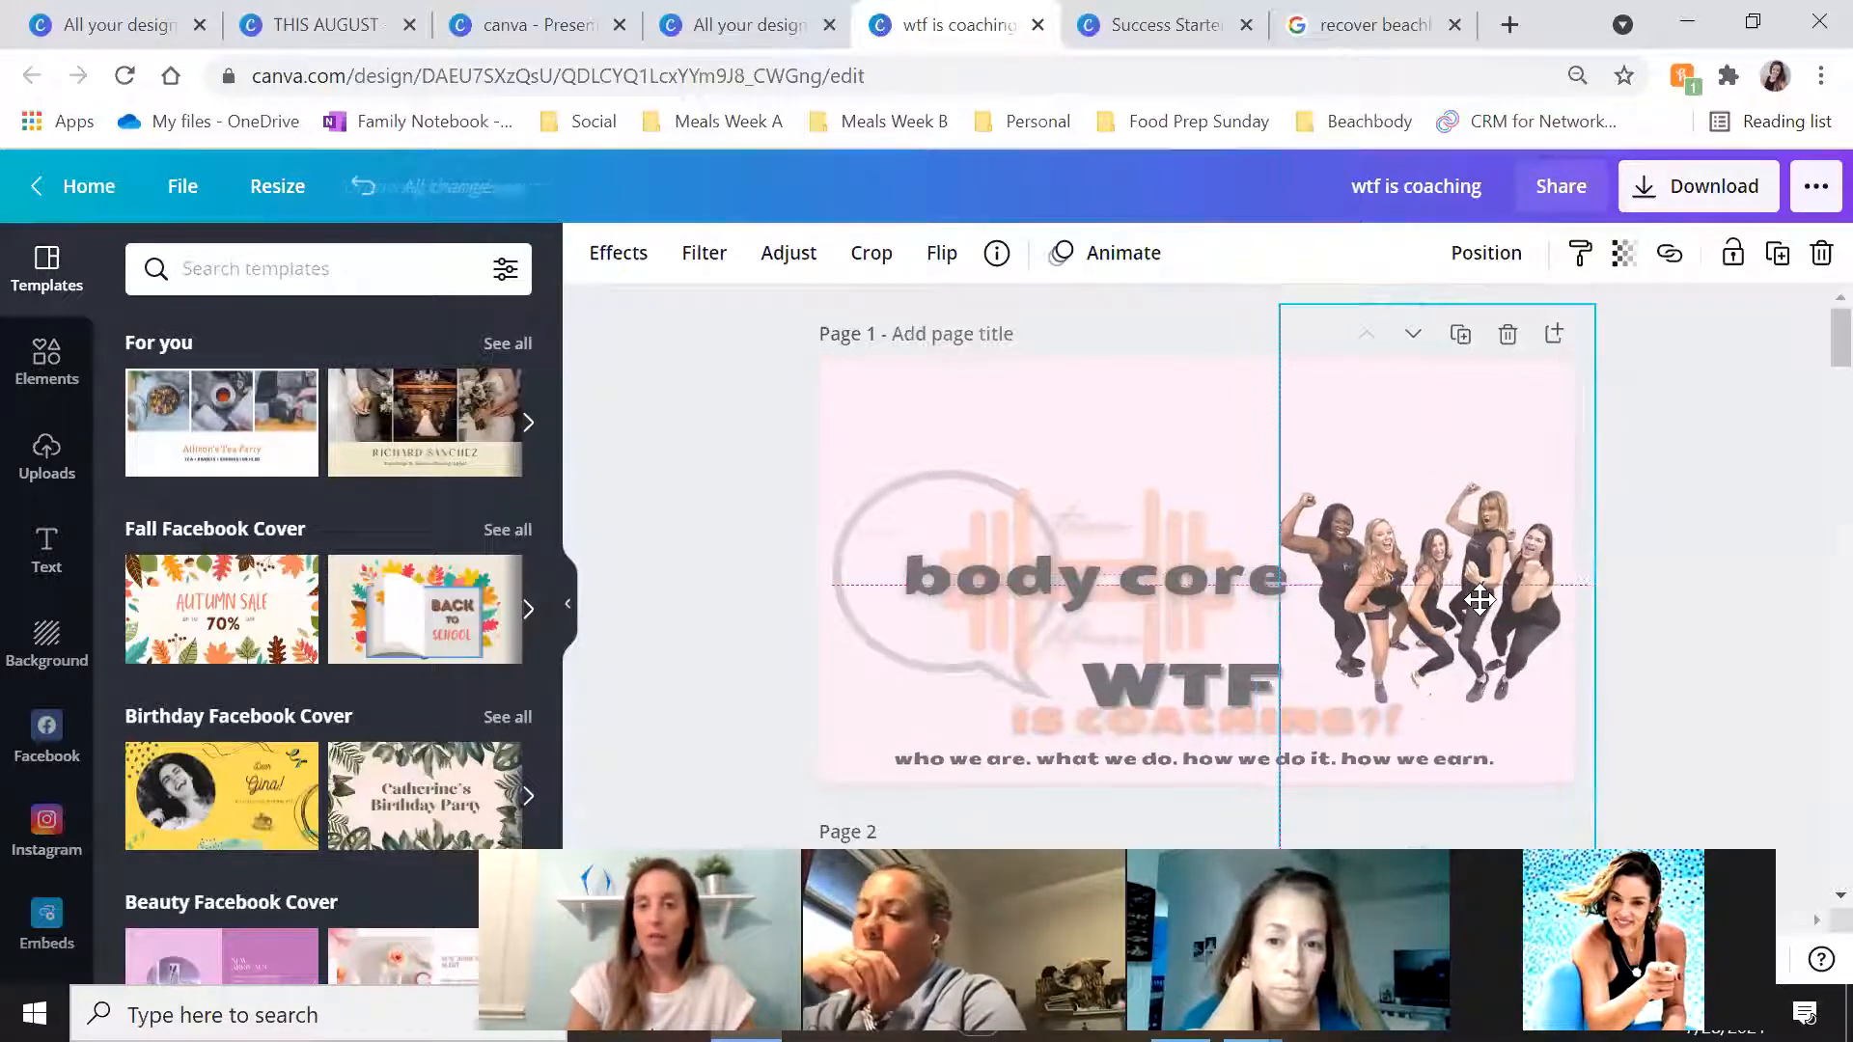
left_click(1644, 647)
left_click(1139, 676)
left_click(1158, 721)
left_click(1634, 585)
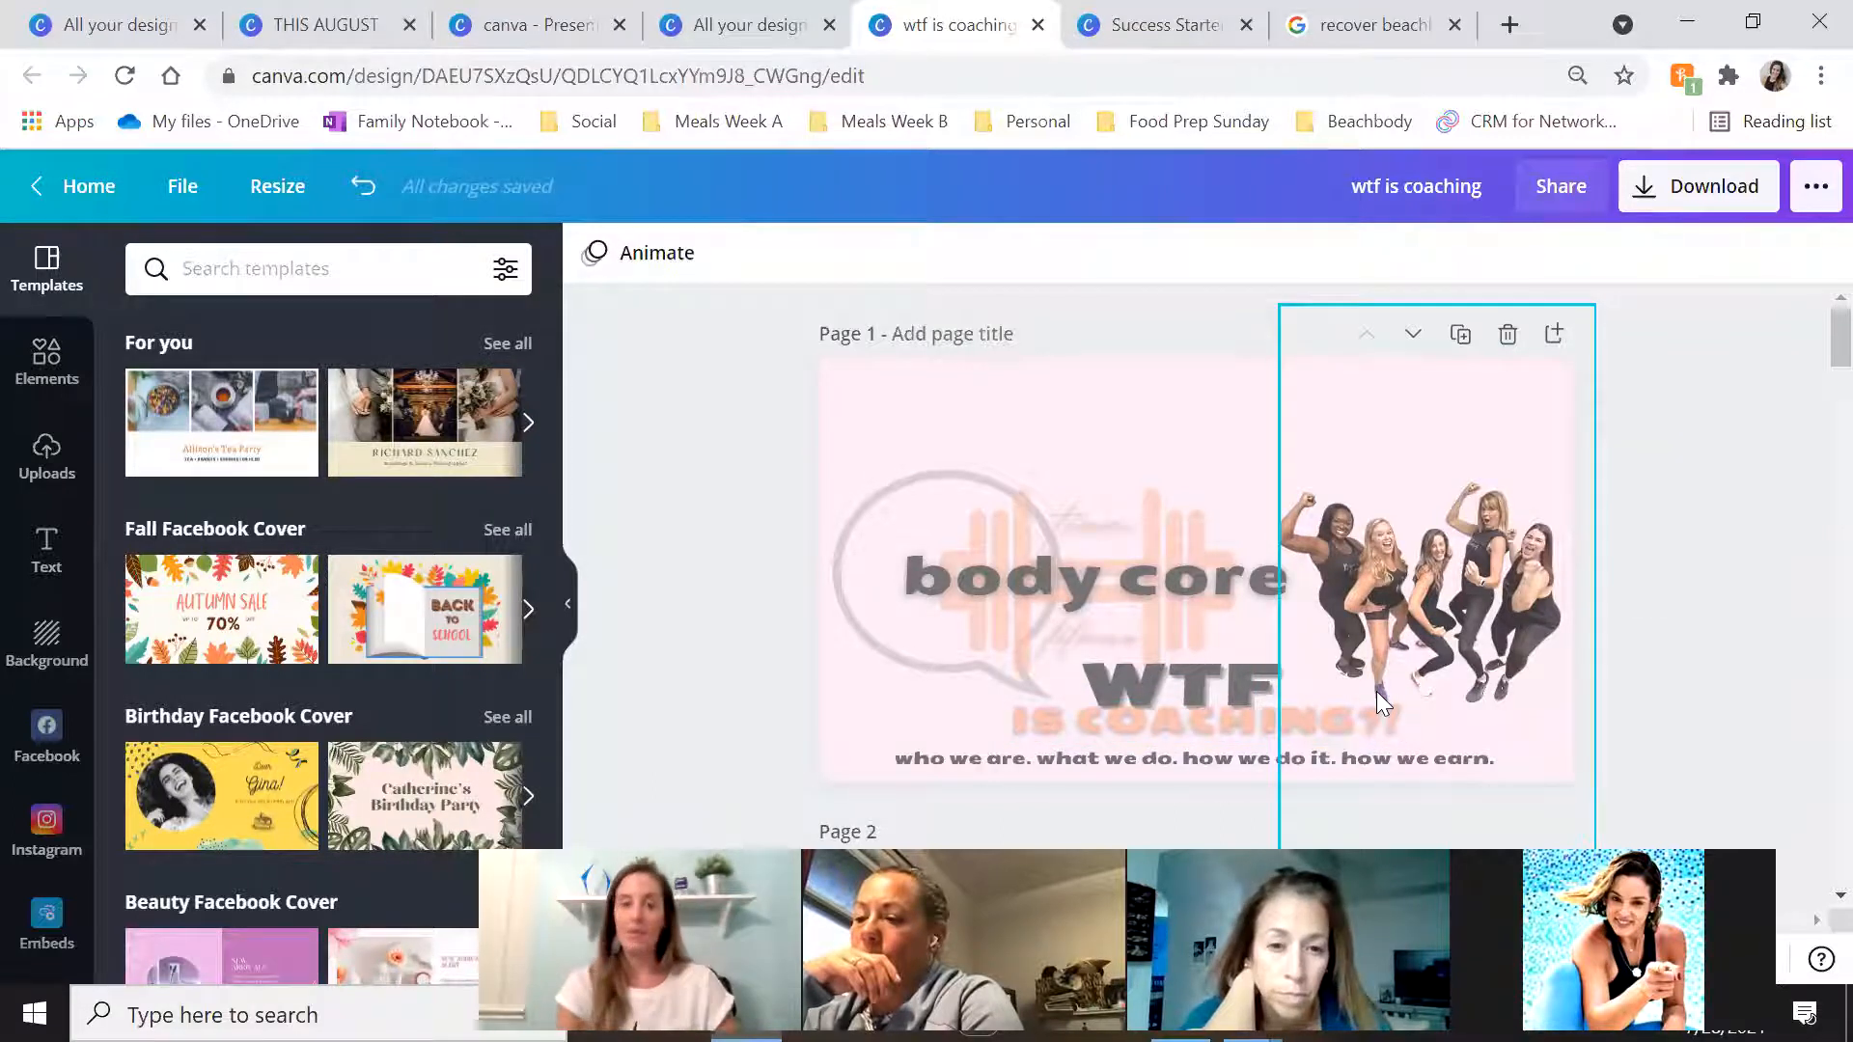
Detach the pink-to-blue textured image from the background of the "So glad you're here!" page
scroll(1636, 544, "down", 5)
scroll(1345, 488, "up", 2)
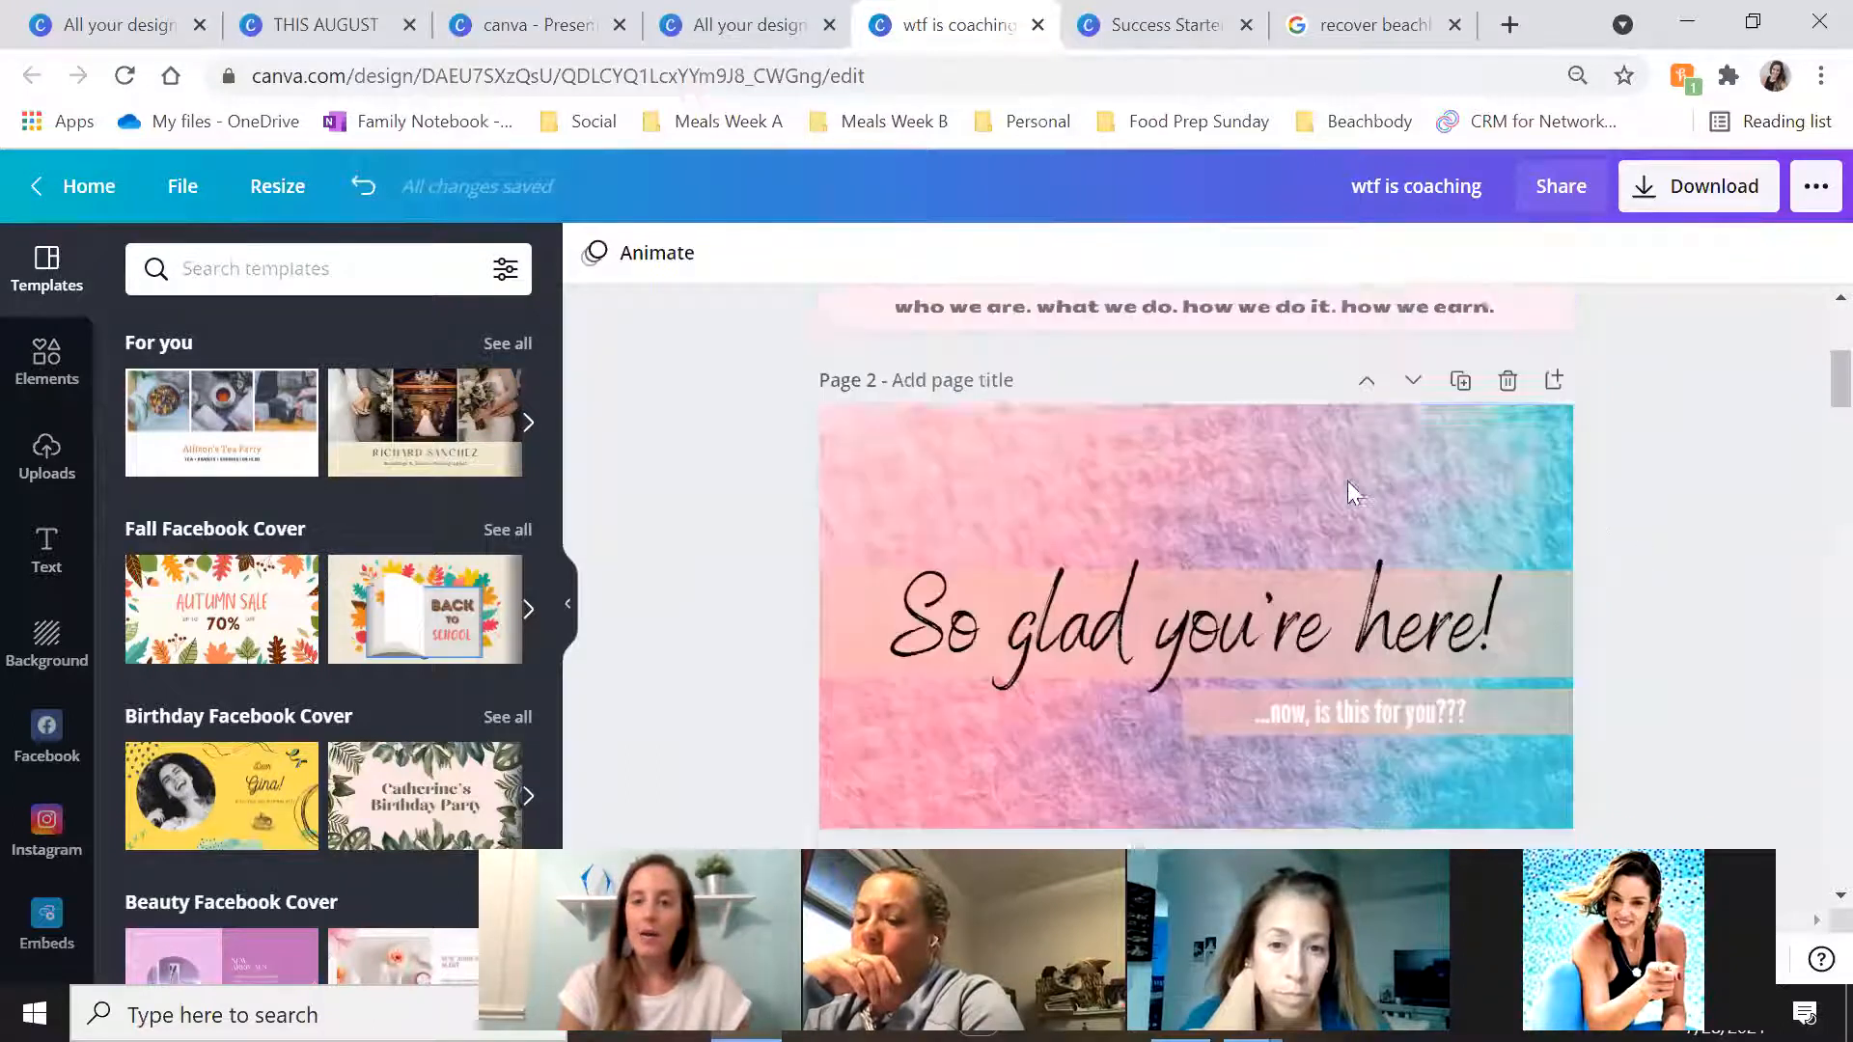
left_click(1314, 550)
scroll(1322, 398, "down", 2)
scroll(1158, 482, "up", 2)
left_click(1158, 546)
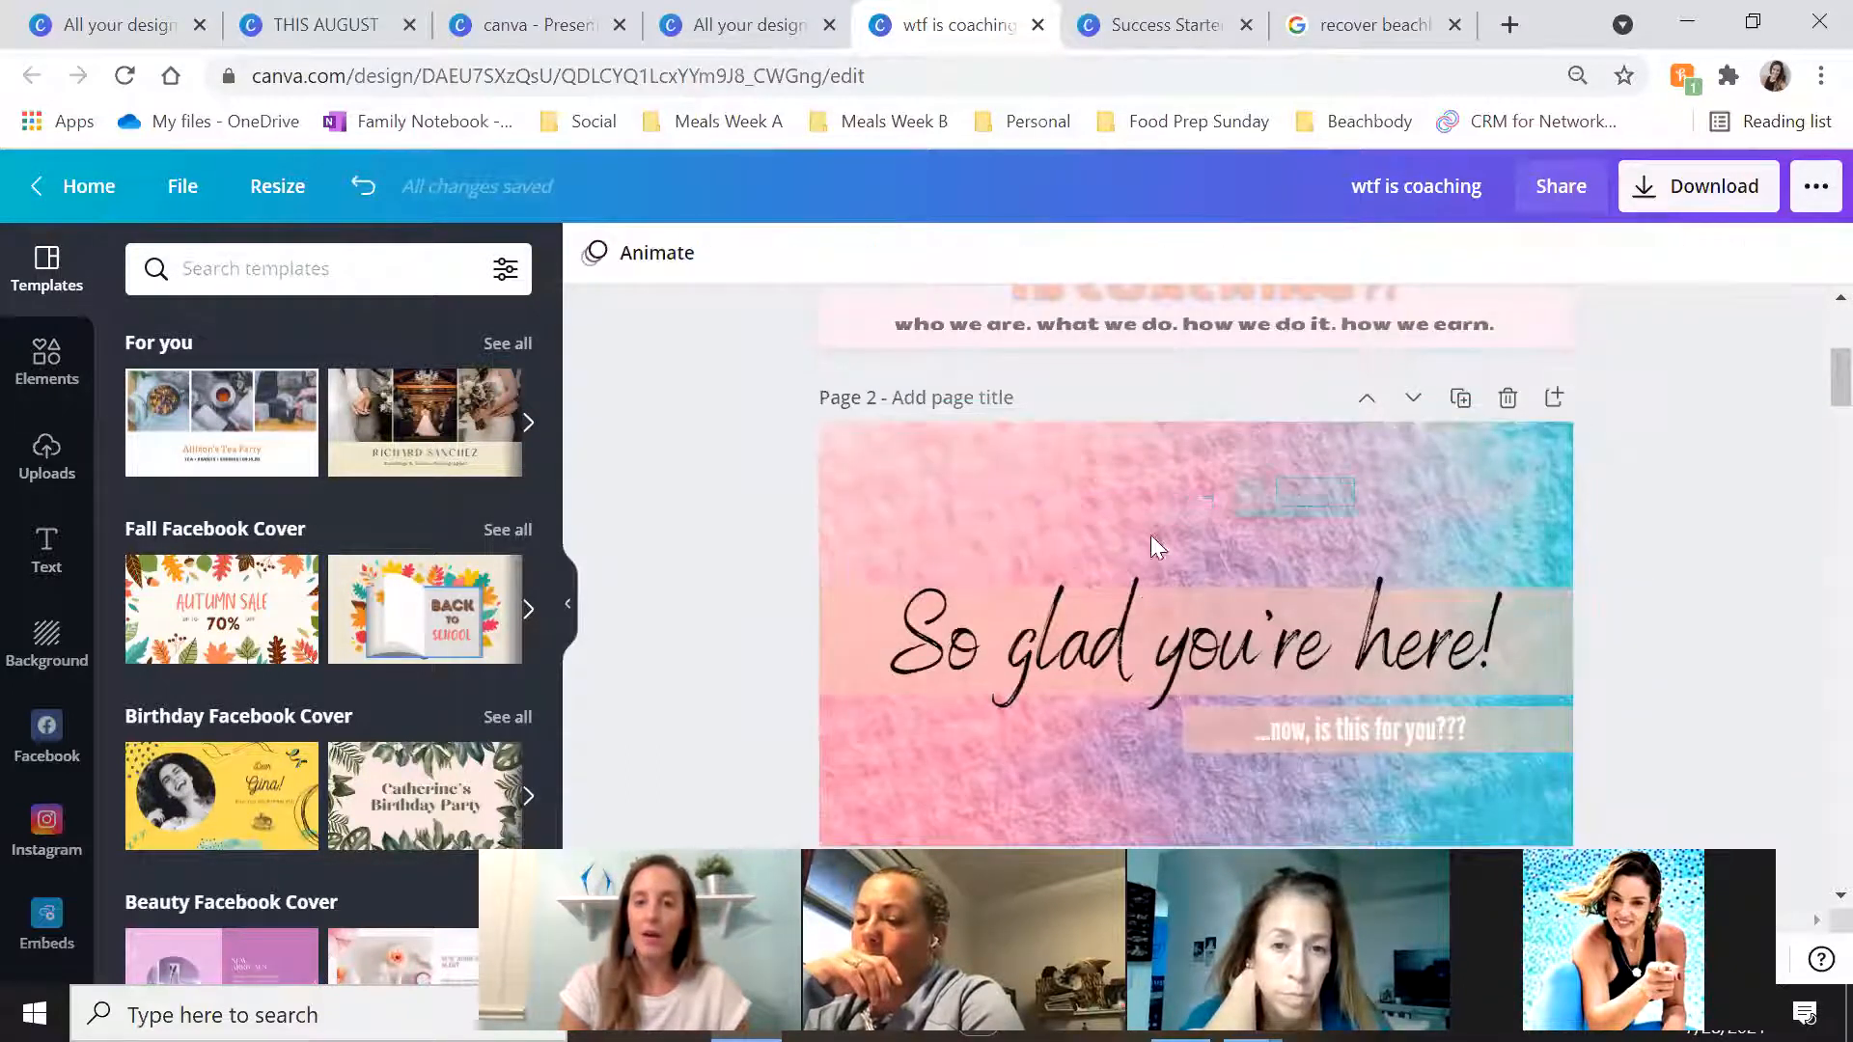
left_click(1229, 506)
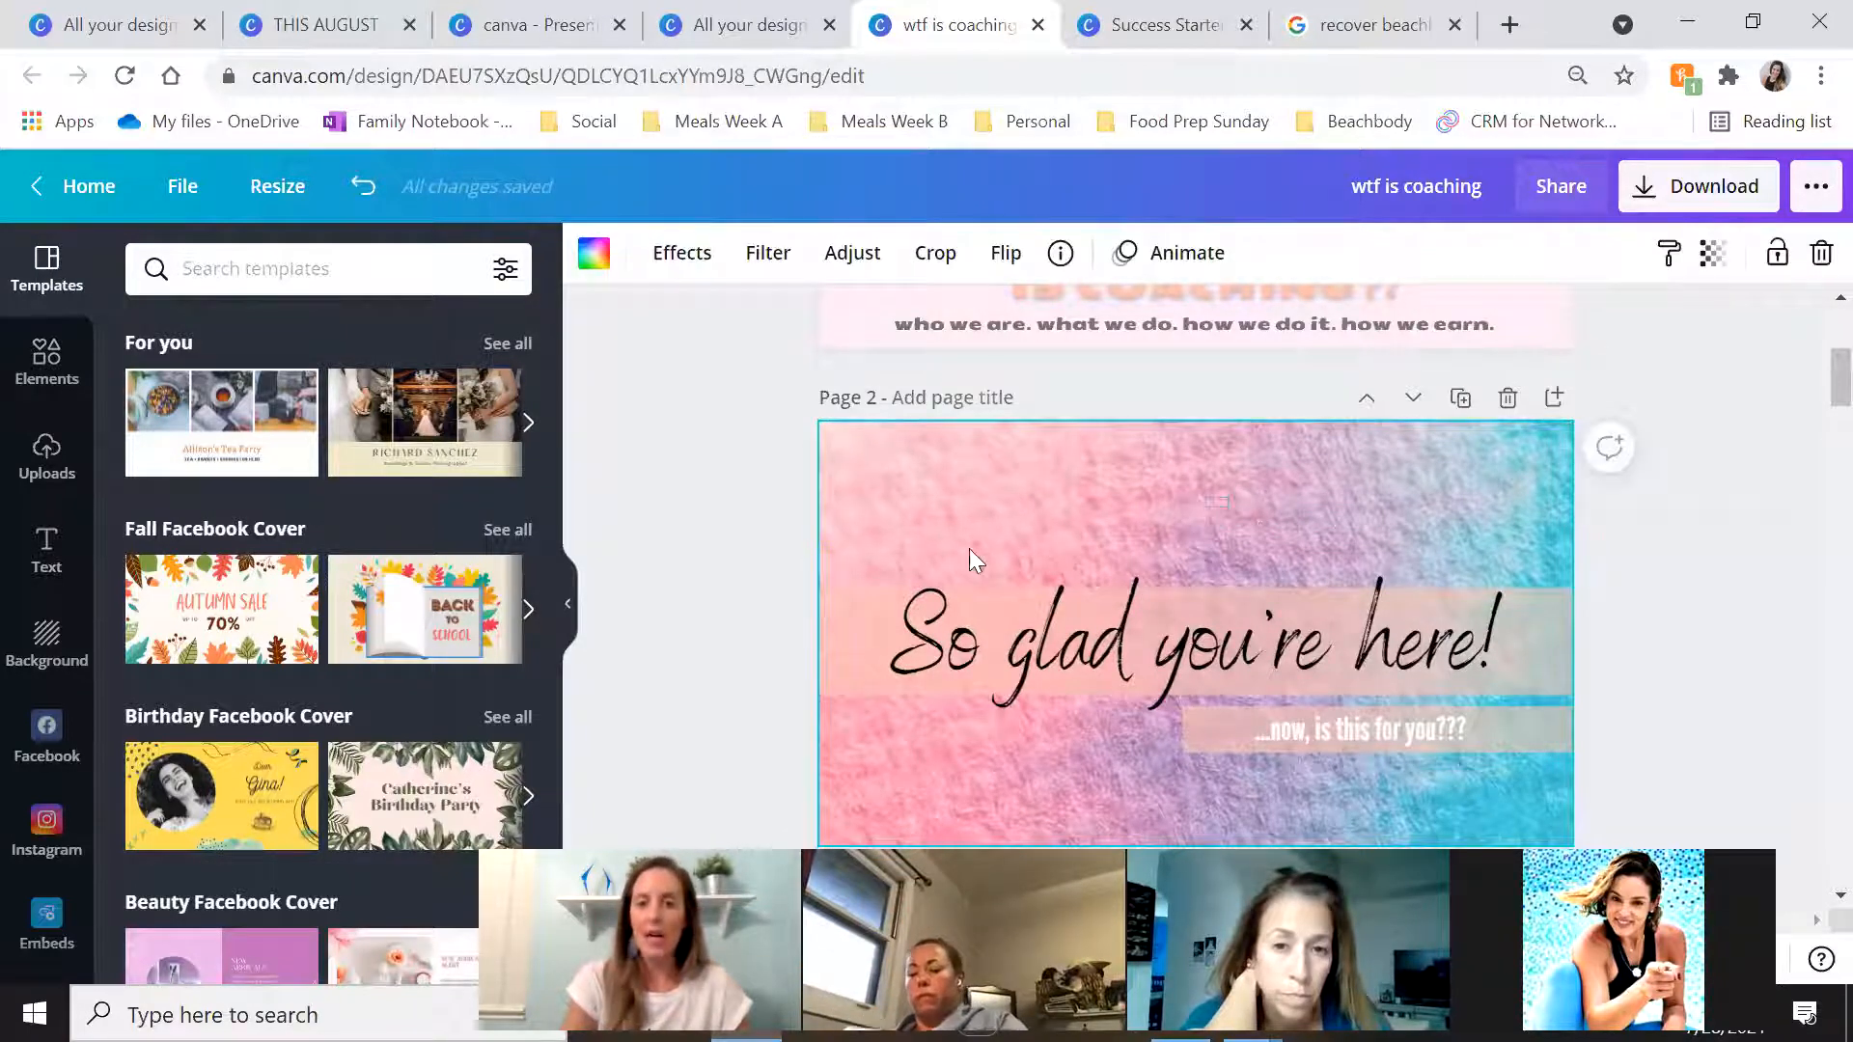
key("Escape")
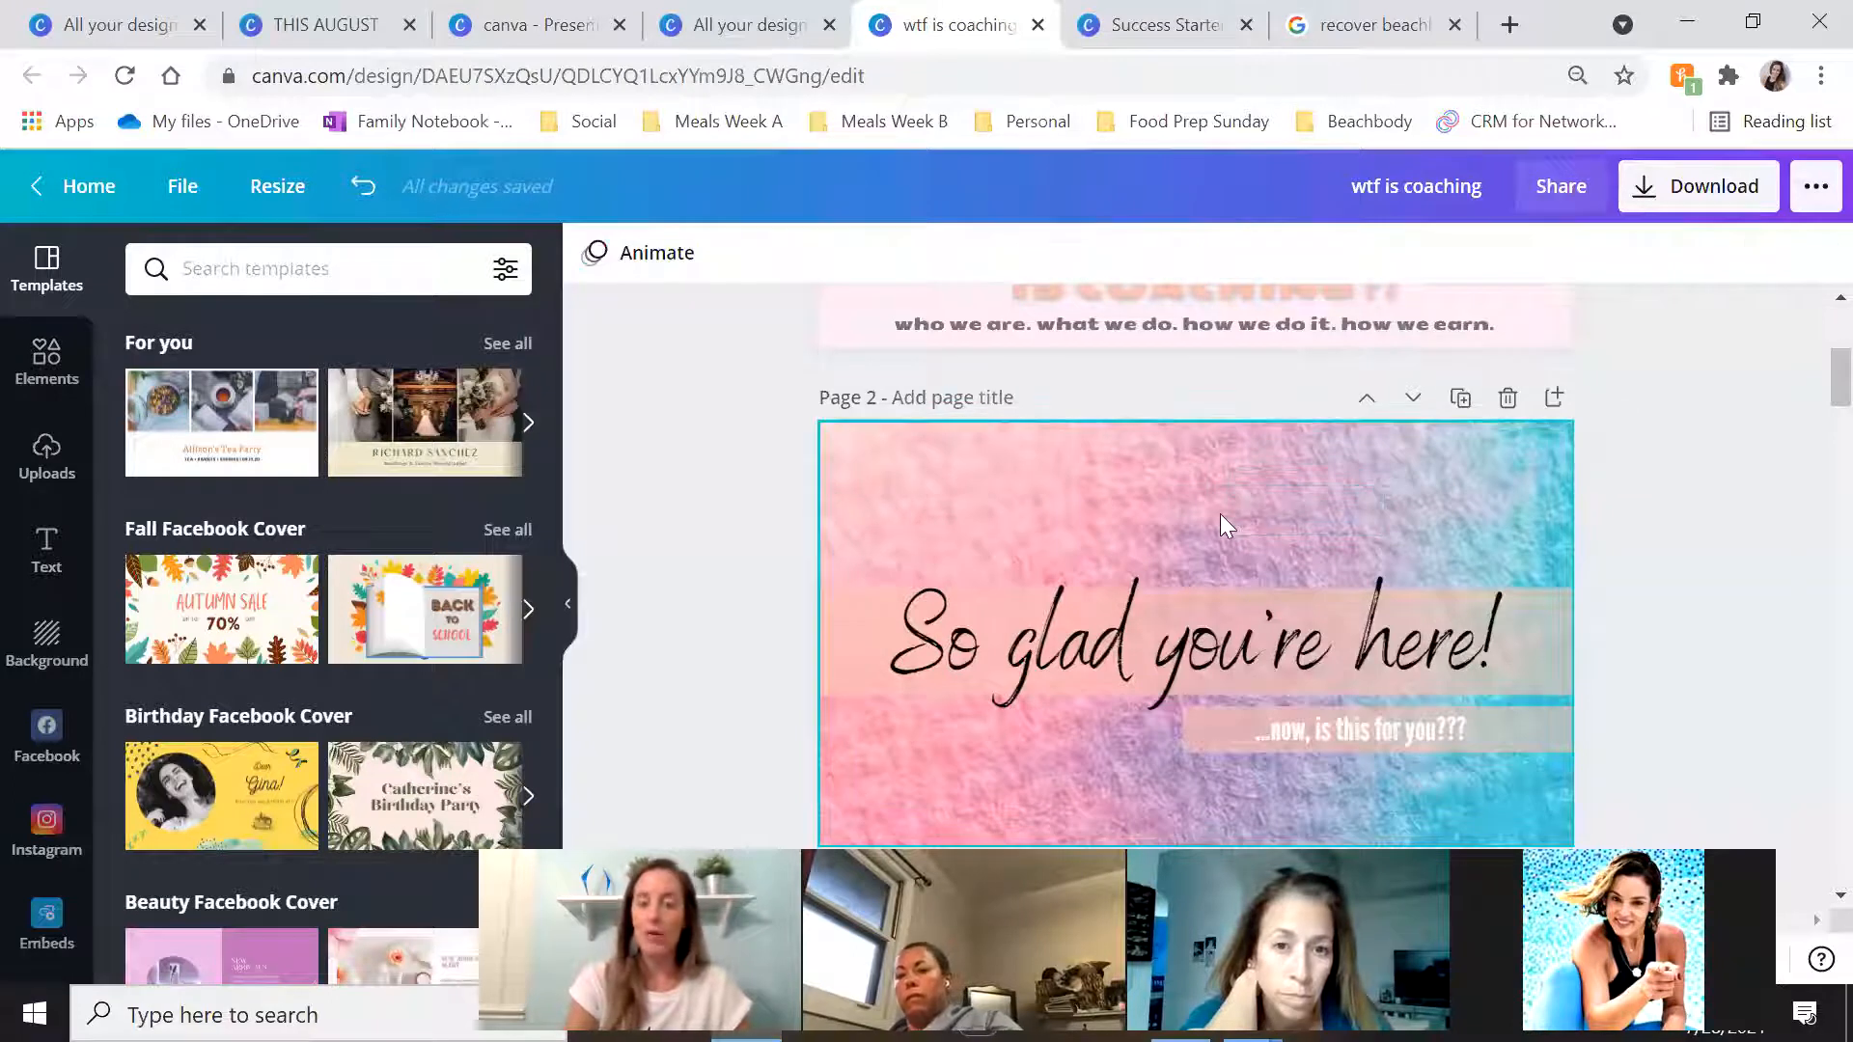
right_click(1219, 514)
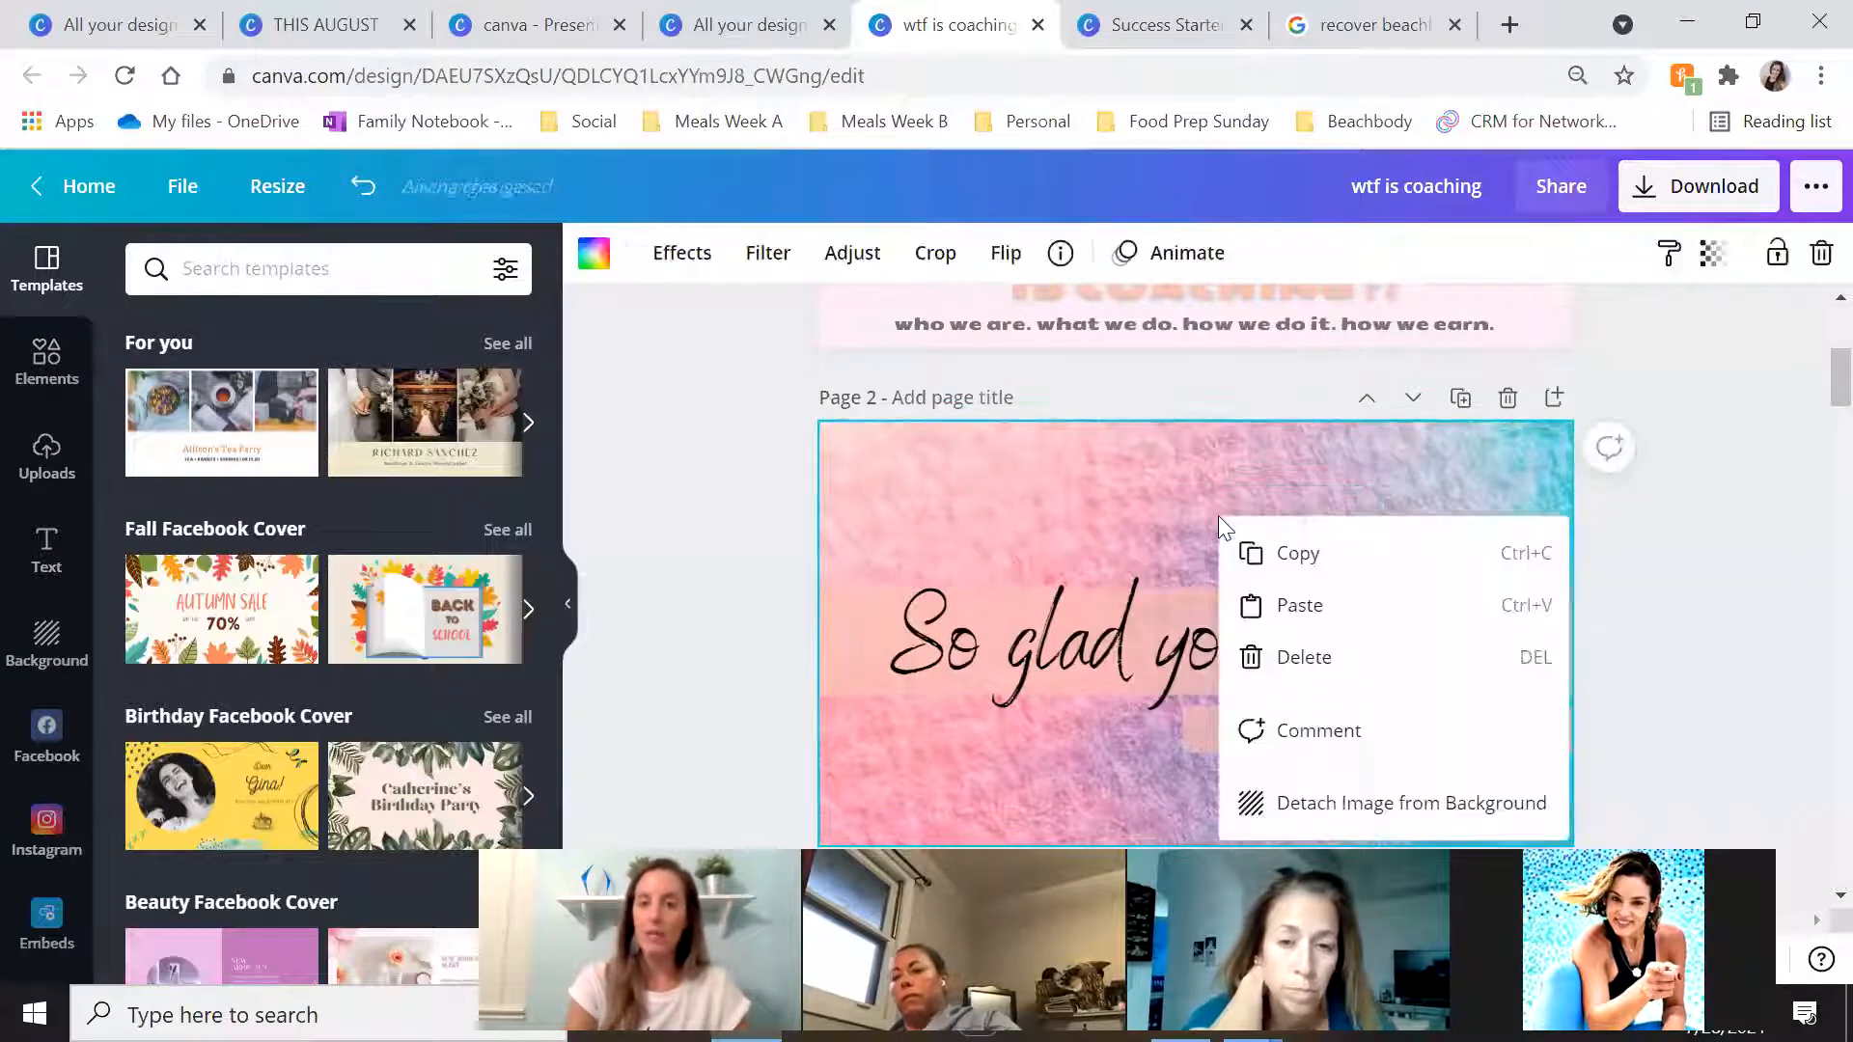
left_click(1339, 820)
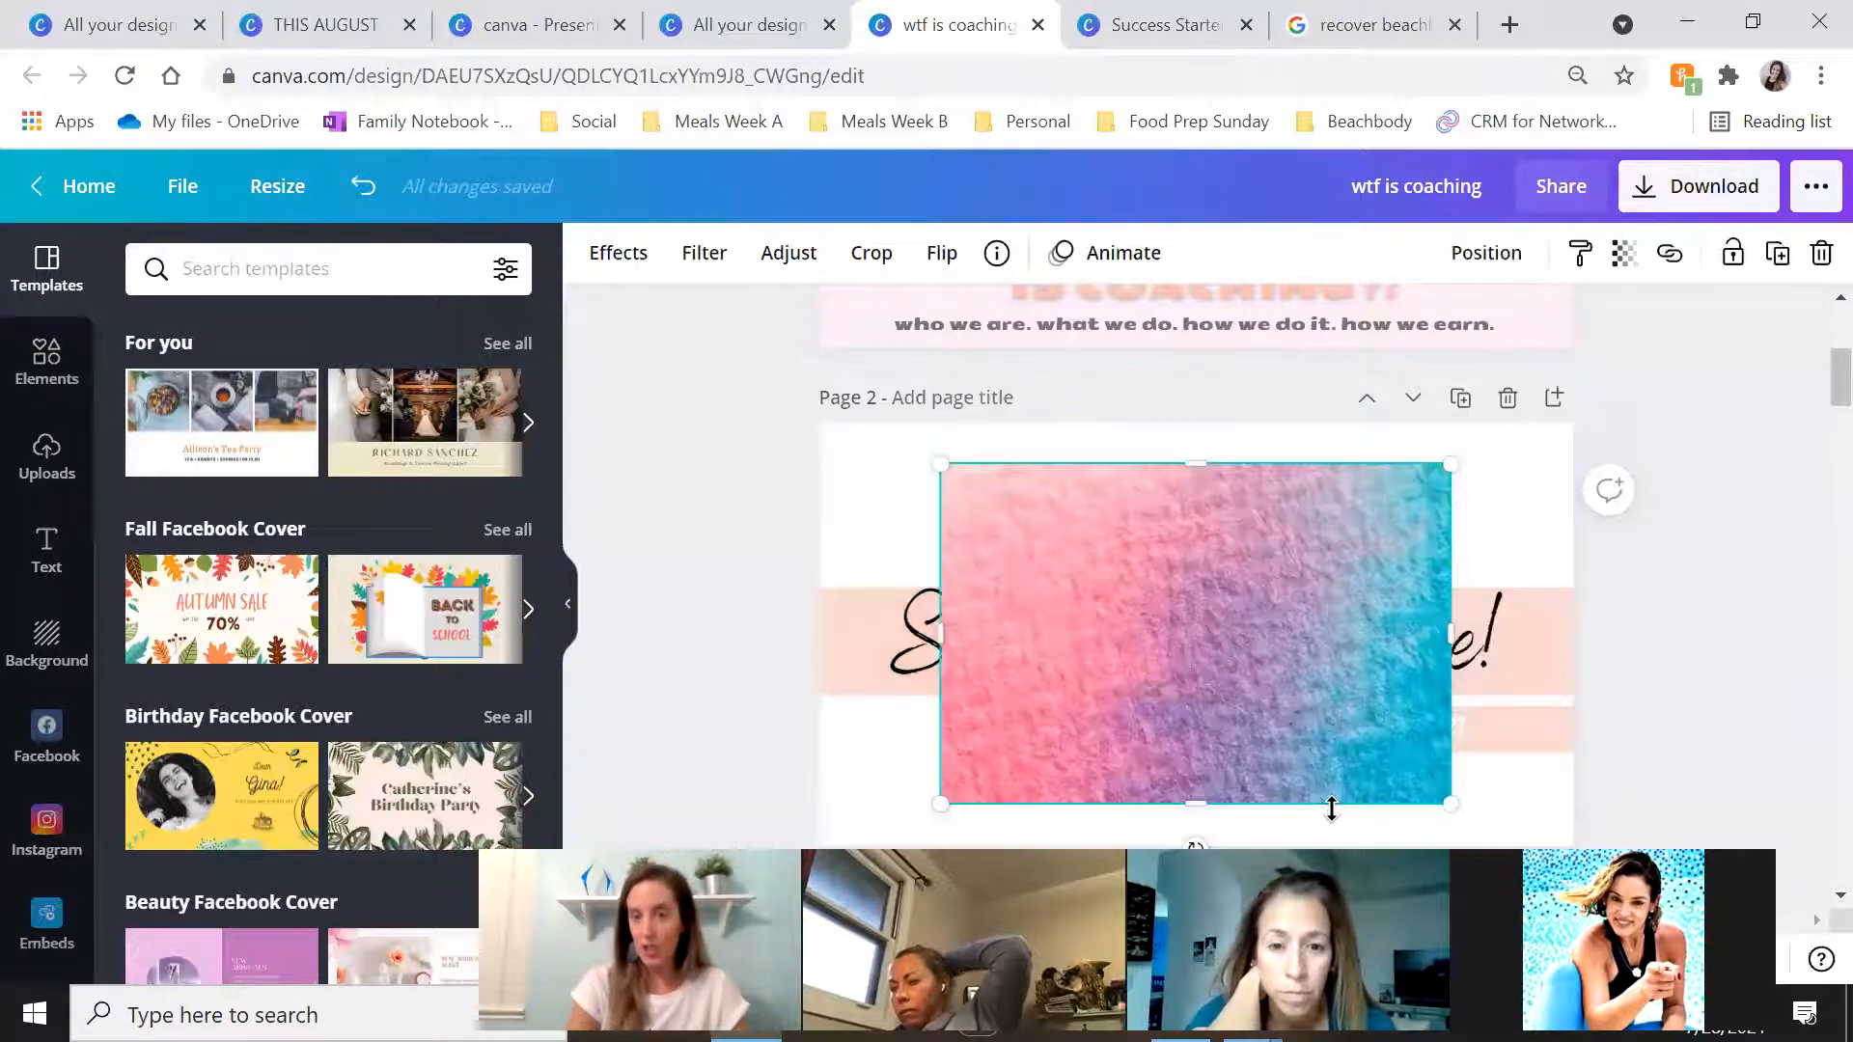
Move the detached textured image over page 2 and enlarge it past the page edges so it covers the whole page
left_click_drag(1254, 569, 1127, 592)
scroll(1637, 628, "down", 3)
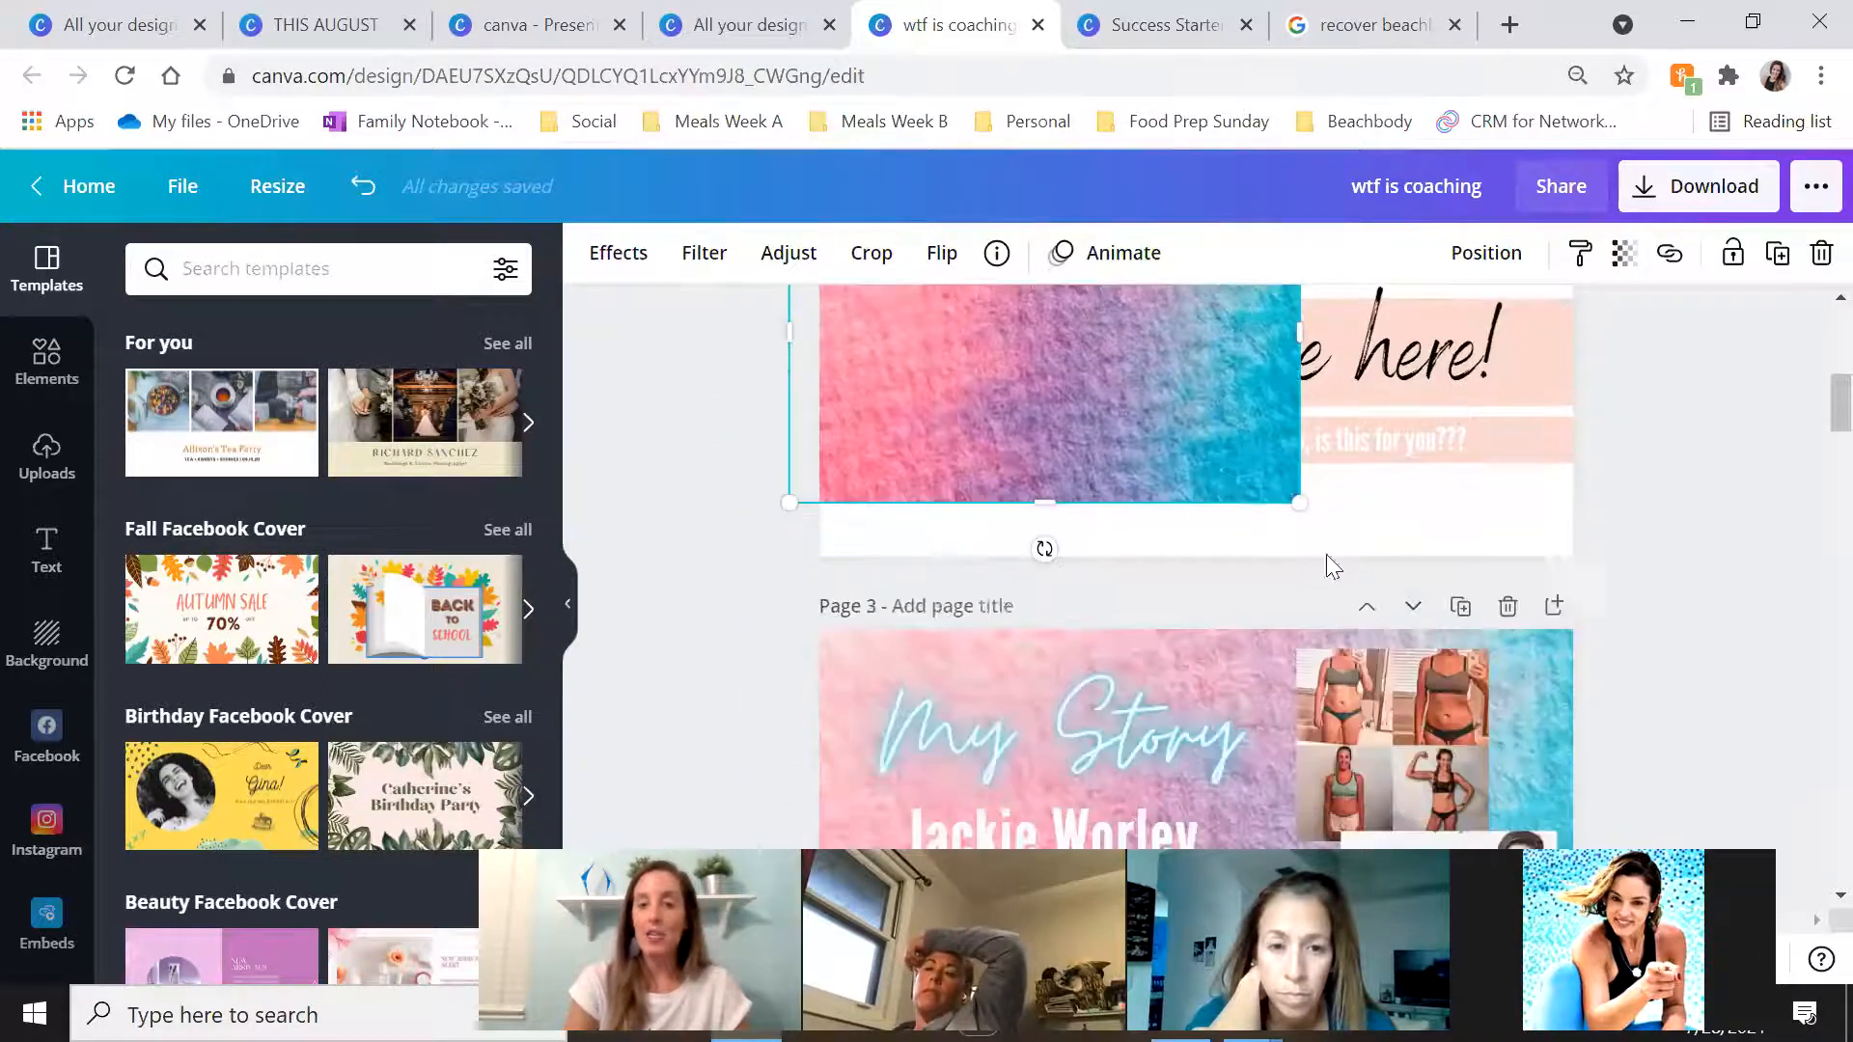
left_click_drag(1299, 501, 1571, 613)
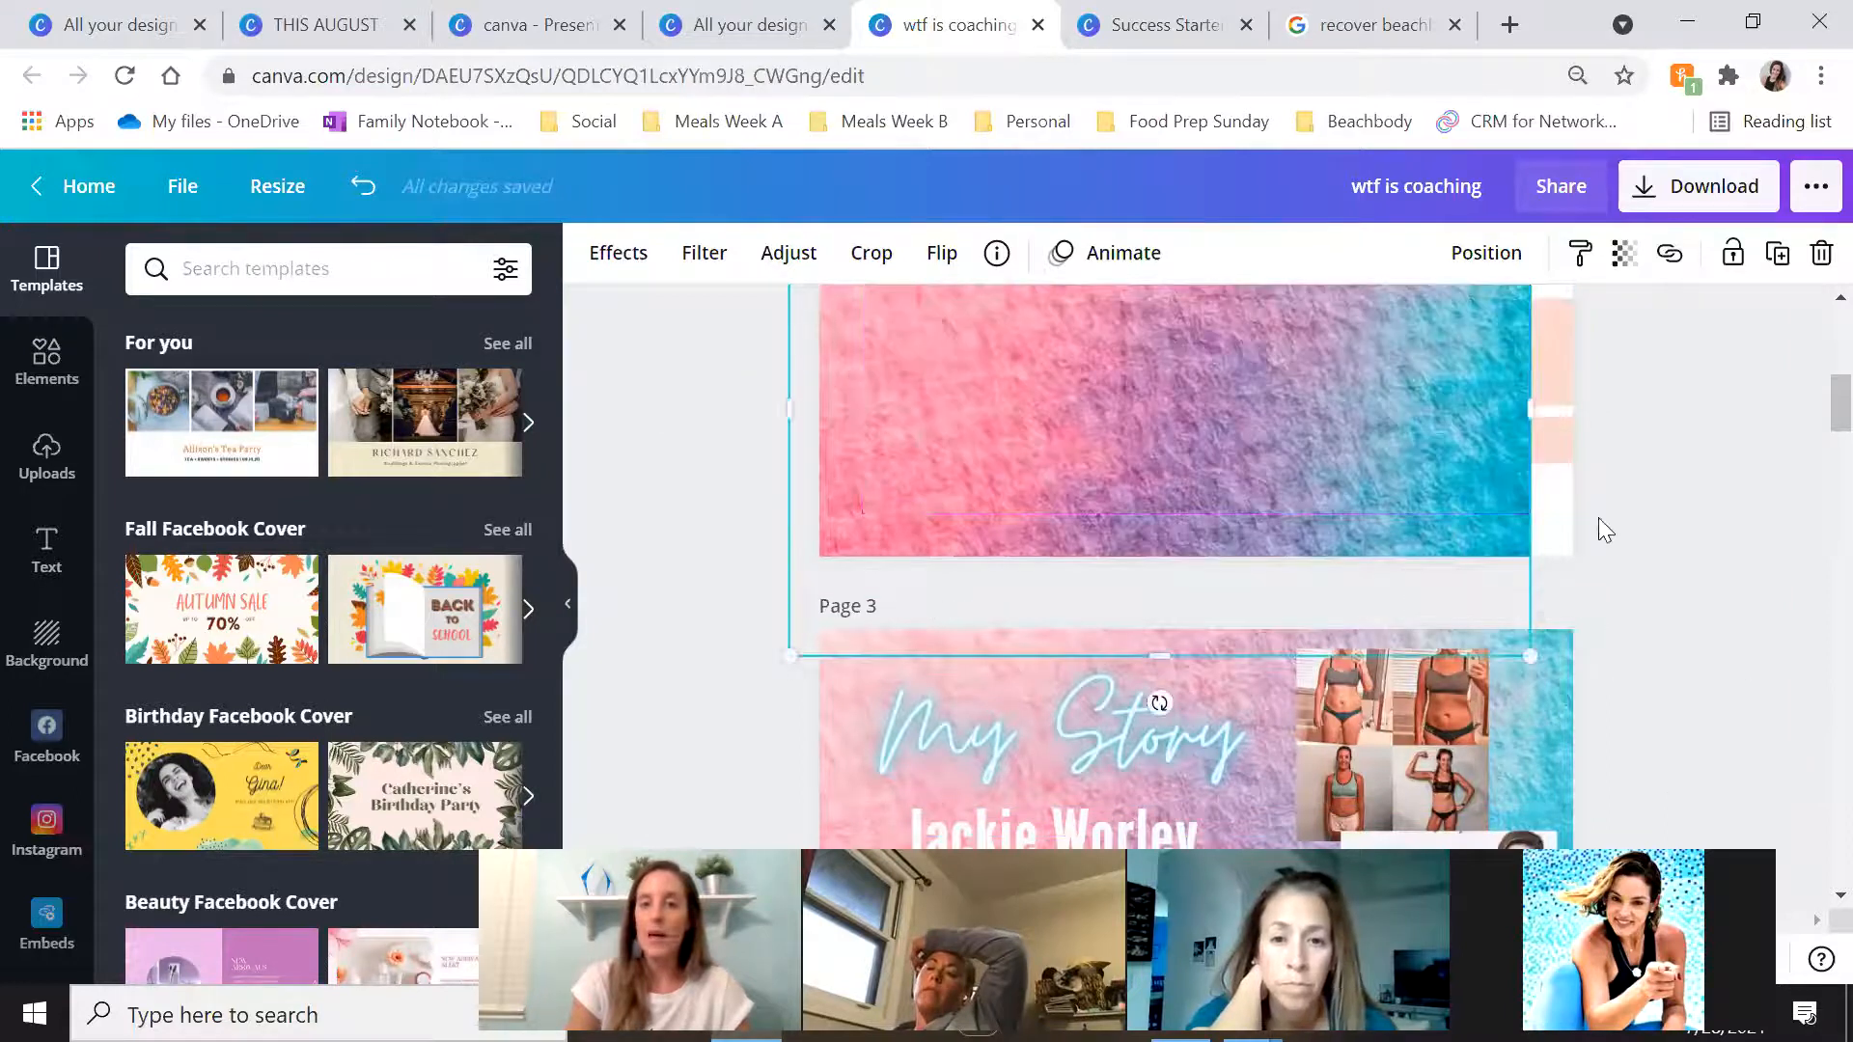
scroll(1794, 453, "up", 5)
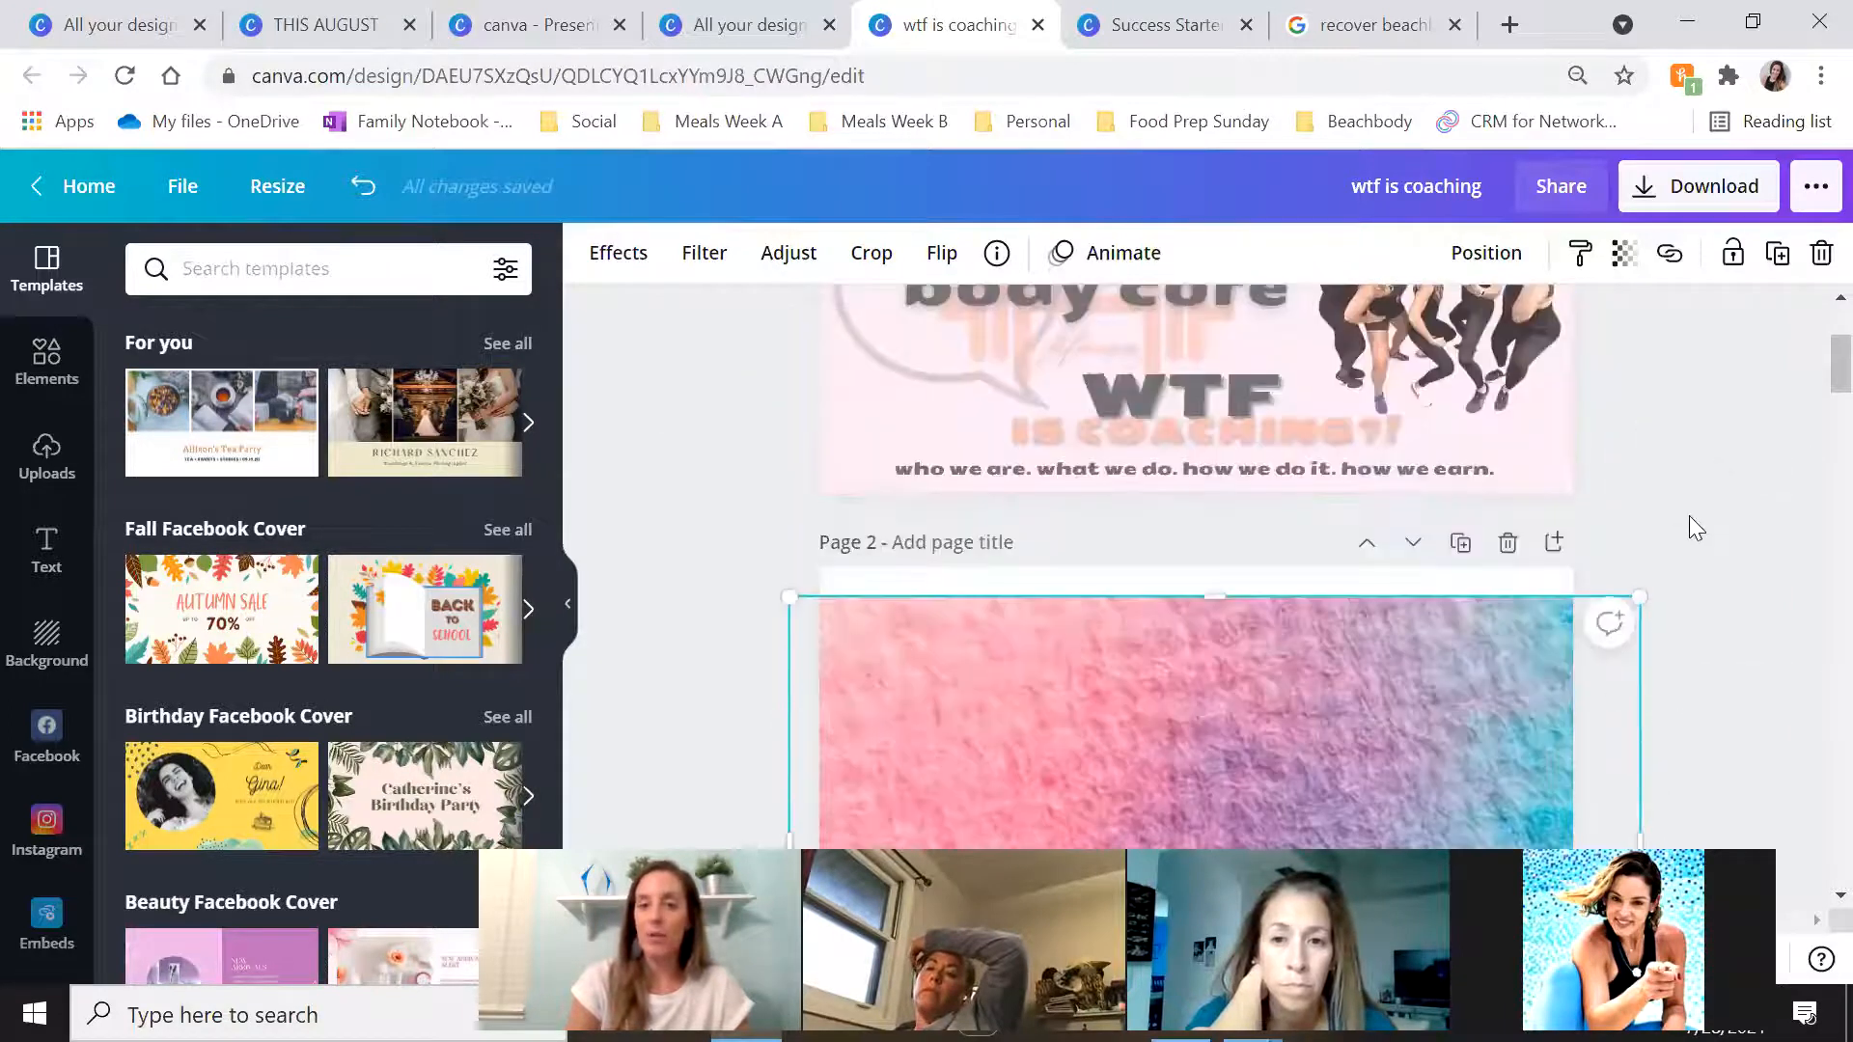
scroll(1688, 526, "down", 2)
left_click_drag(753, 400, 729, 417)
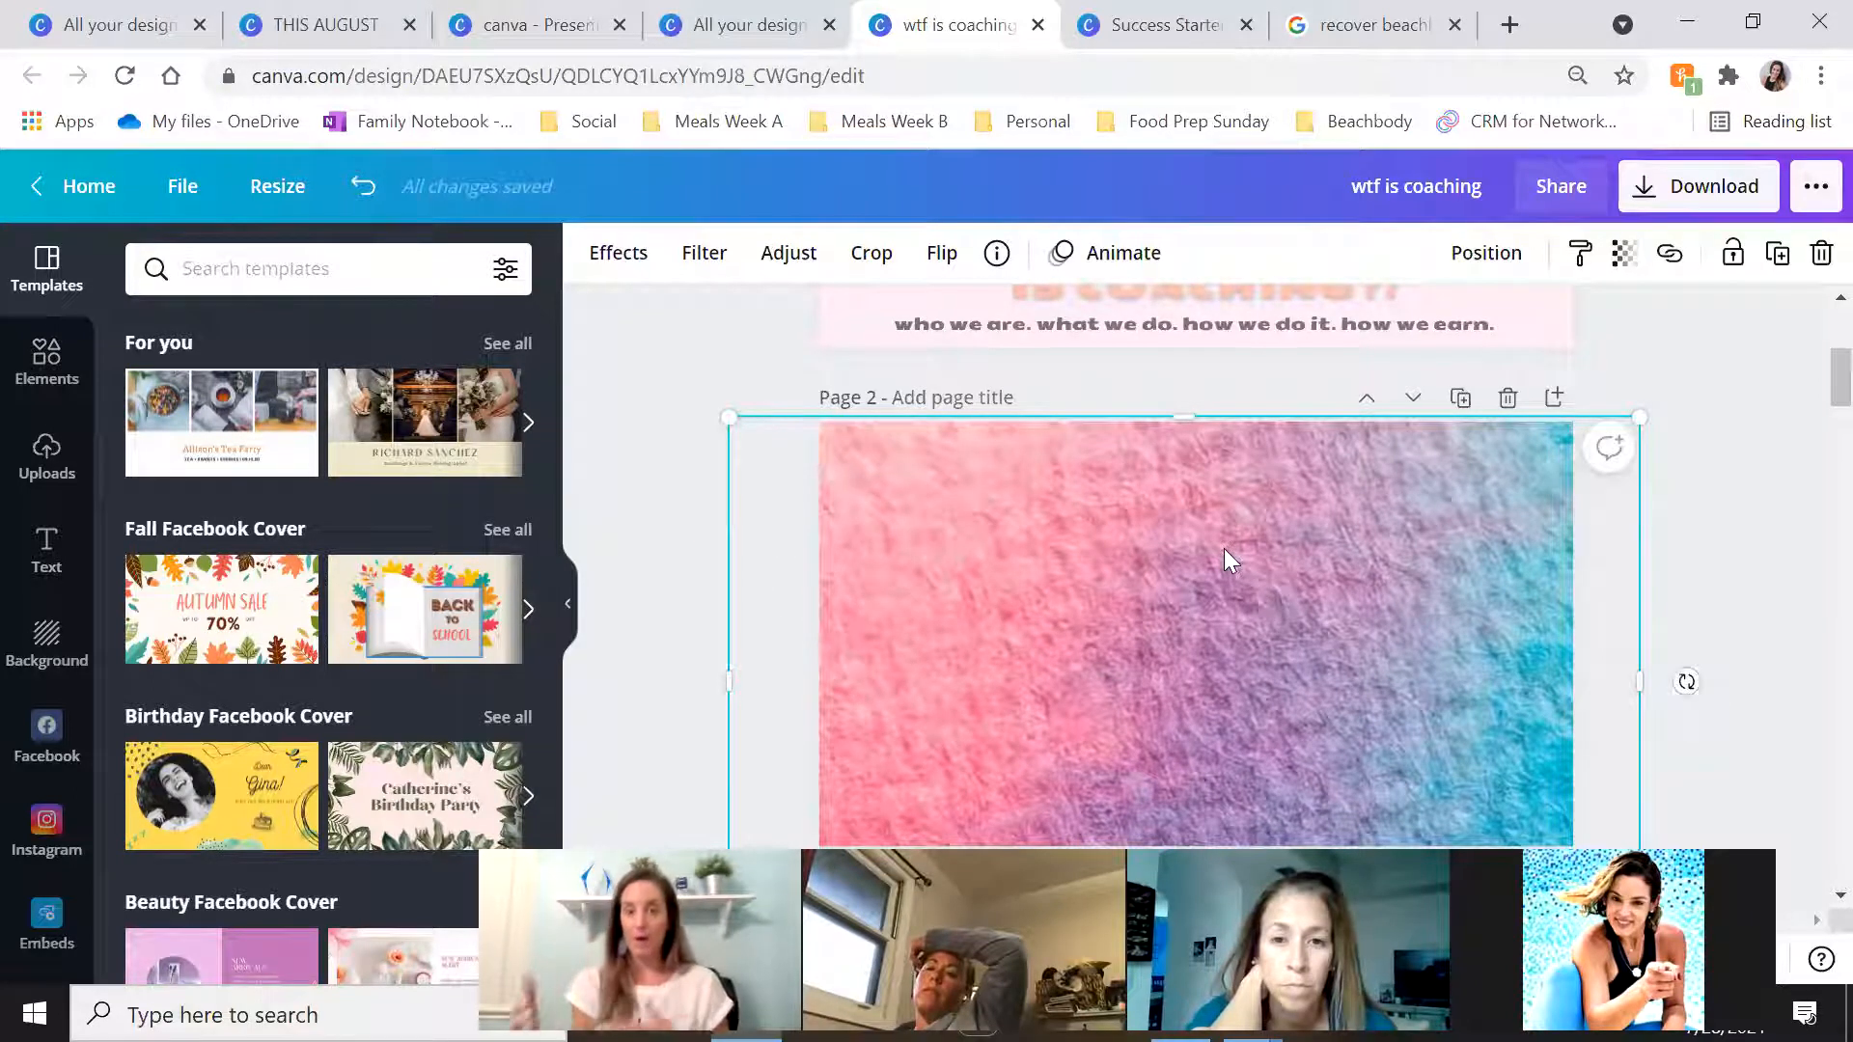
Send the textured image on page 2 backward one level, and then all the way to the back behind the text and banners
right_click(1223, 560)
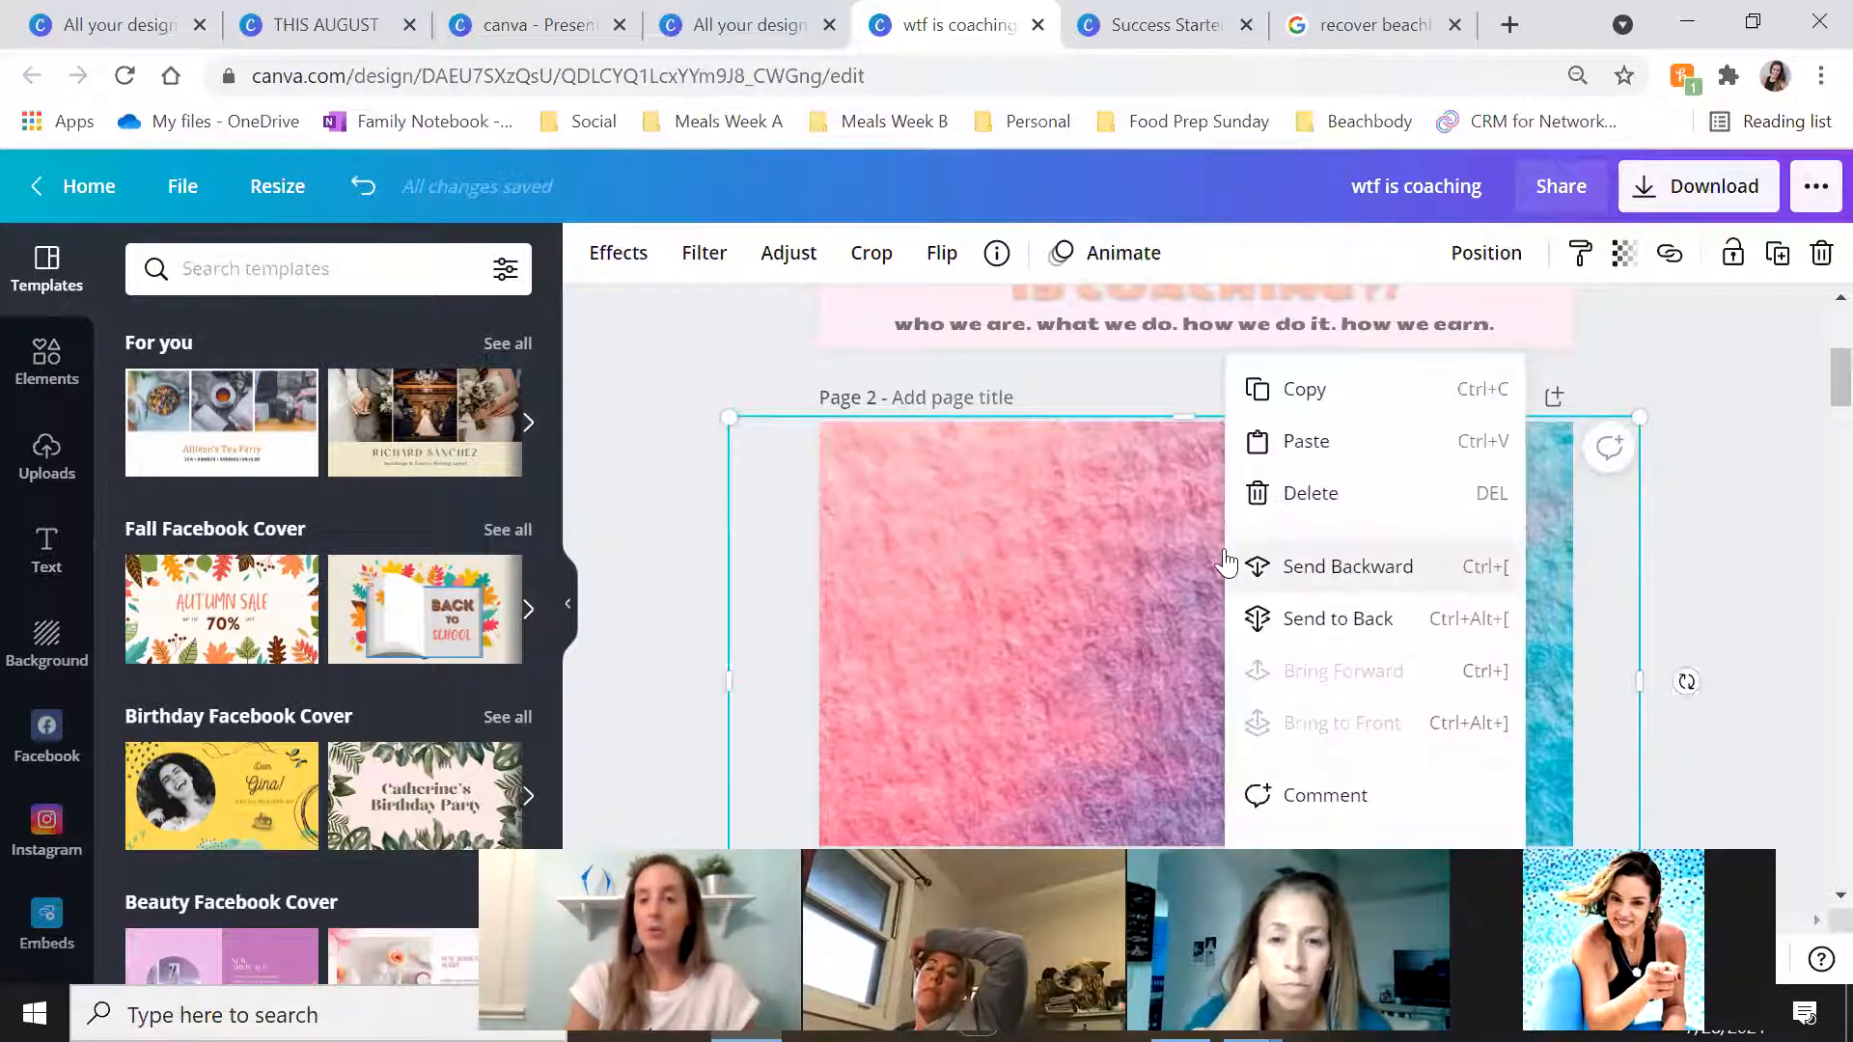
left_click(1310, 569)
scroll(1799, 607, "down", 2)
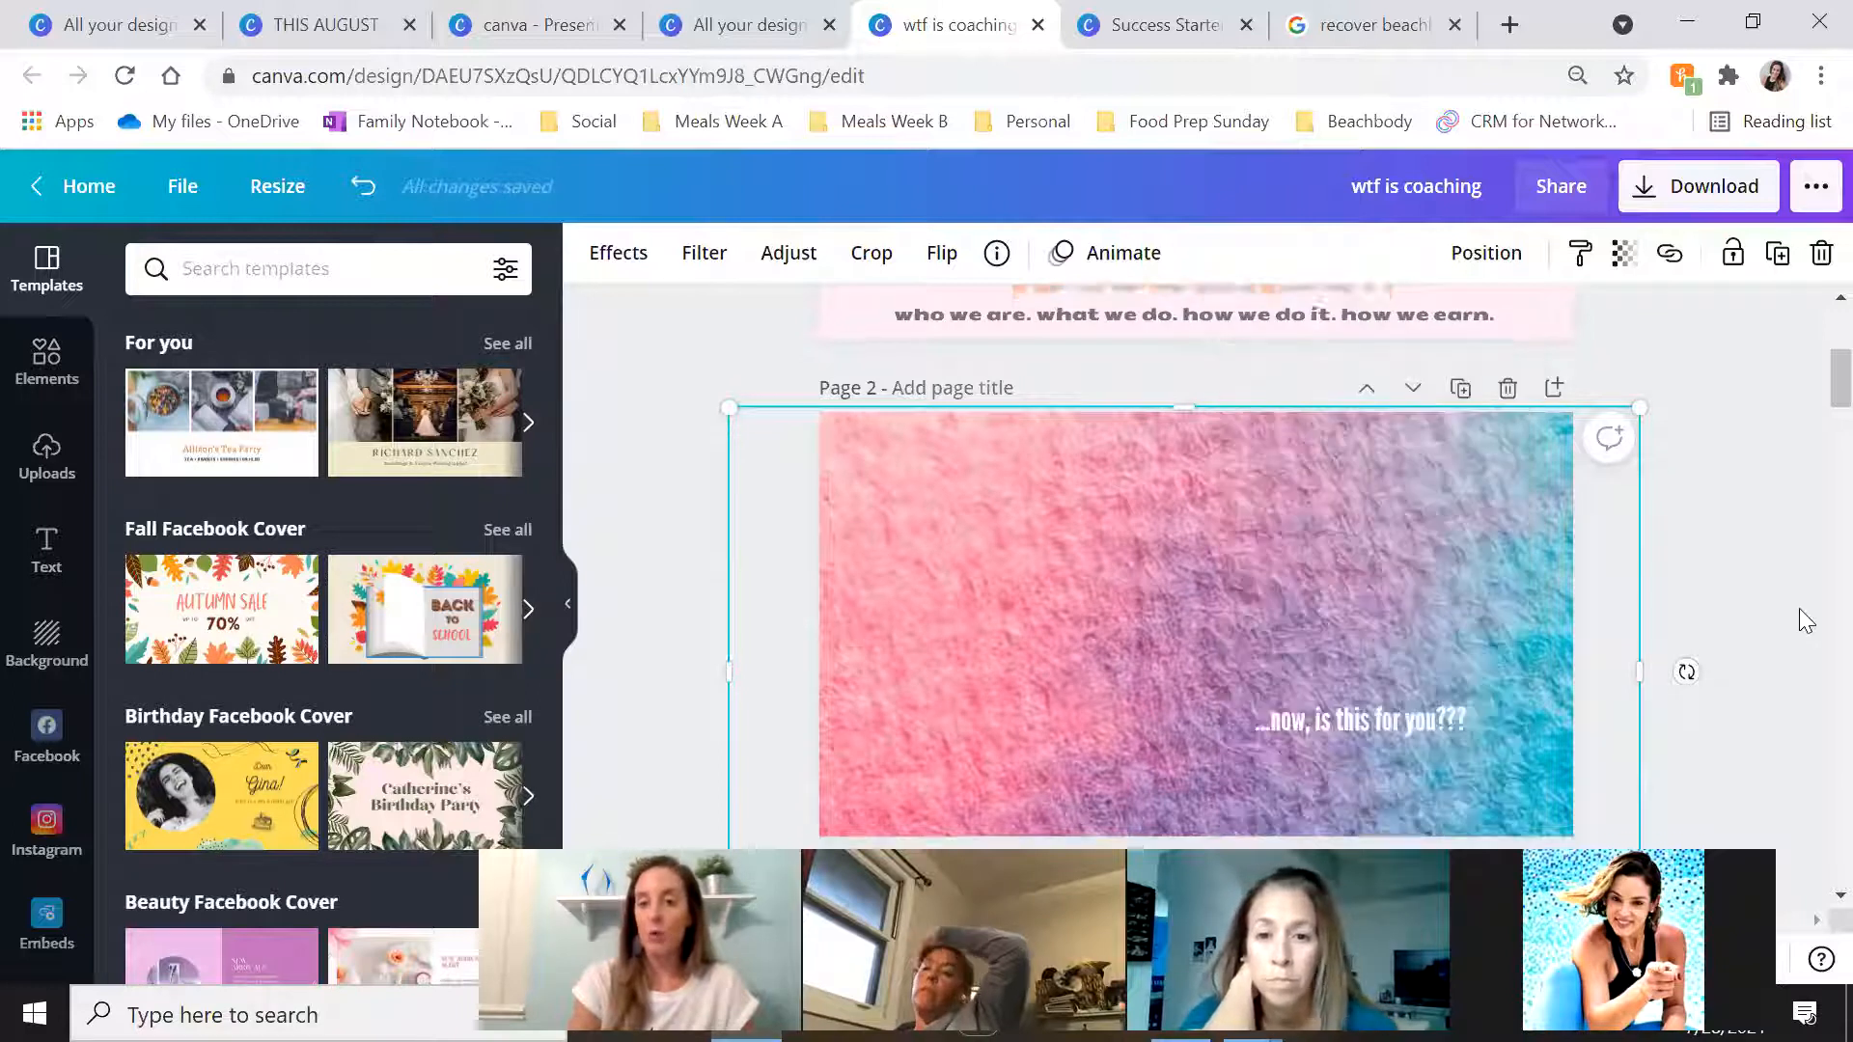
scroll(1745, 585, "up", 2)
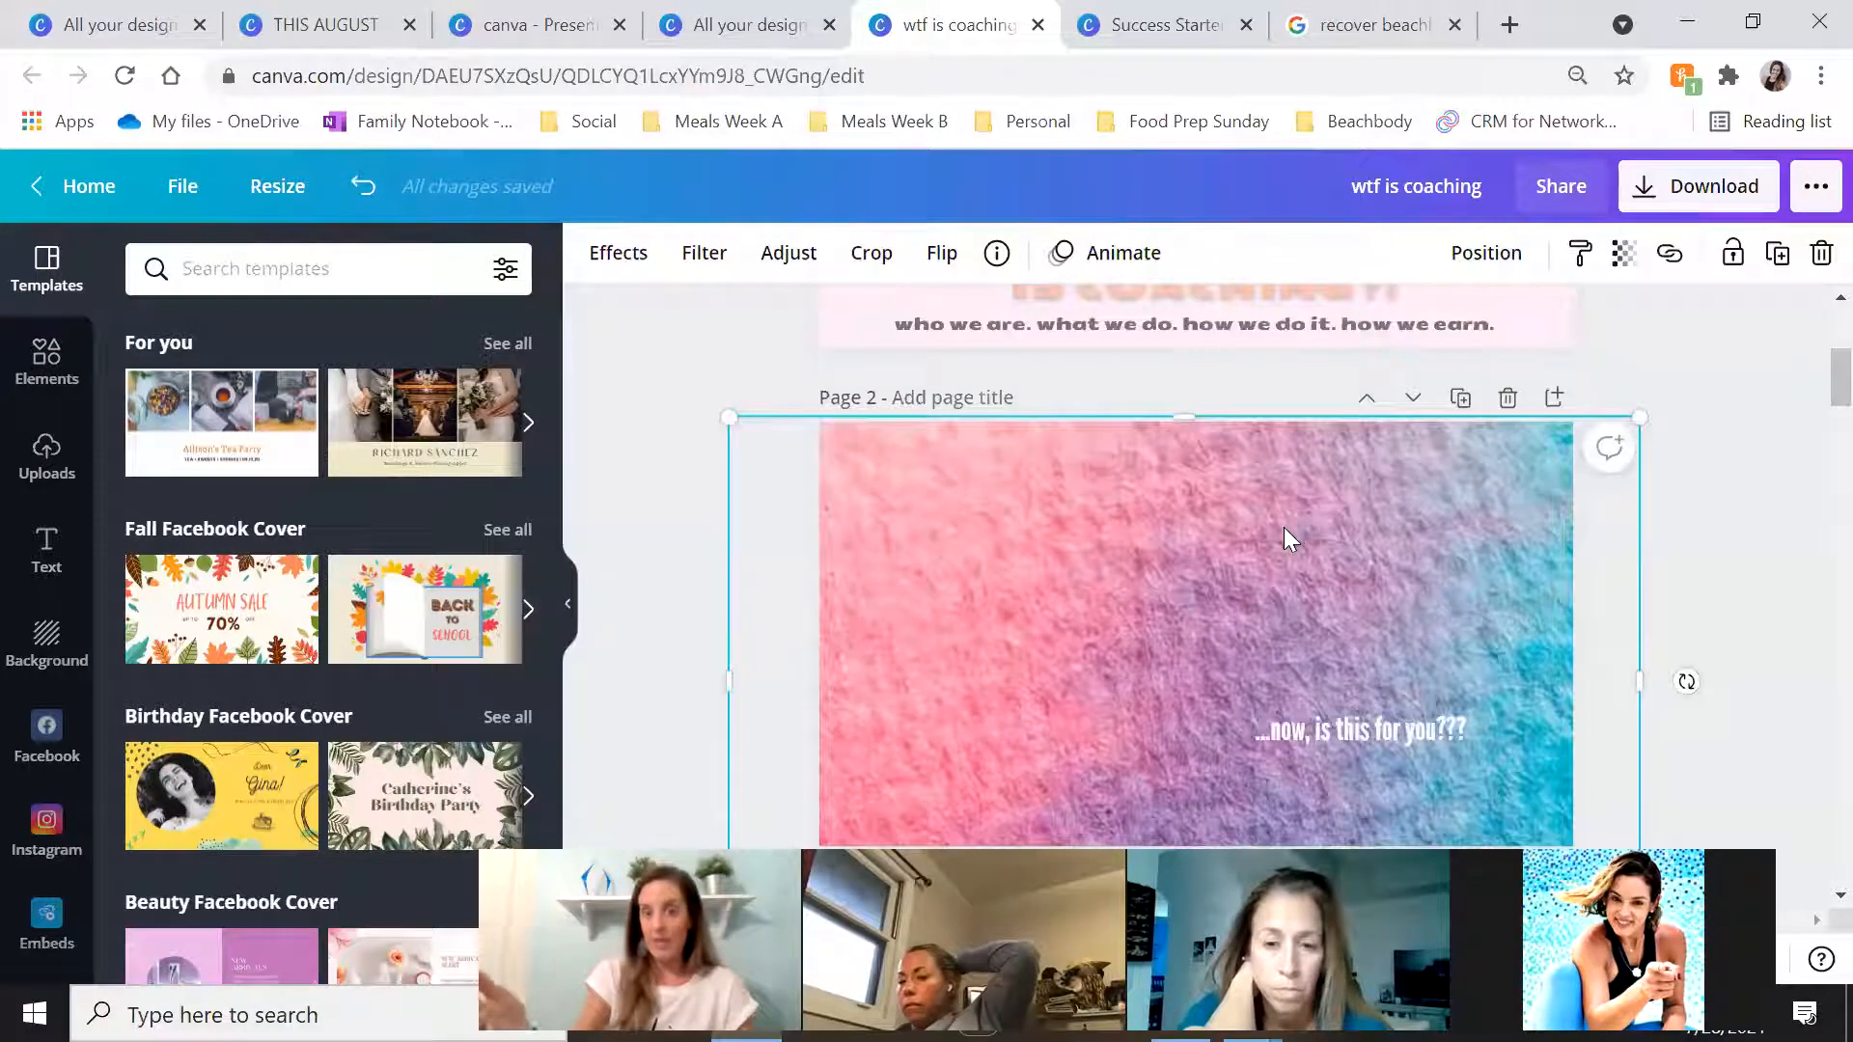
right_click(1283, 527)
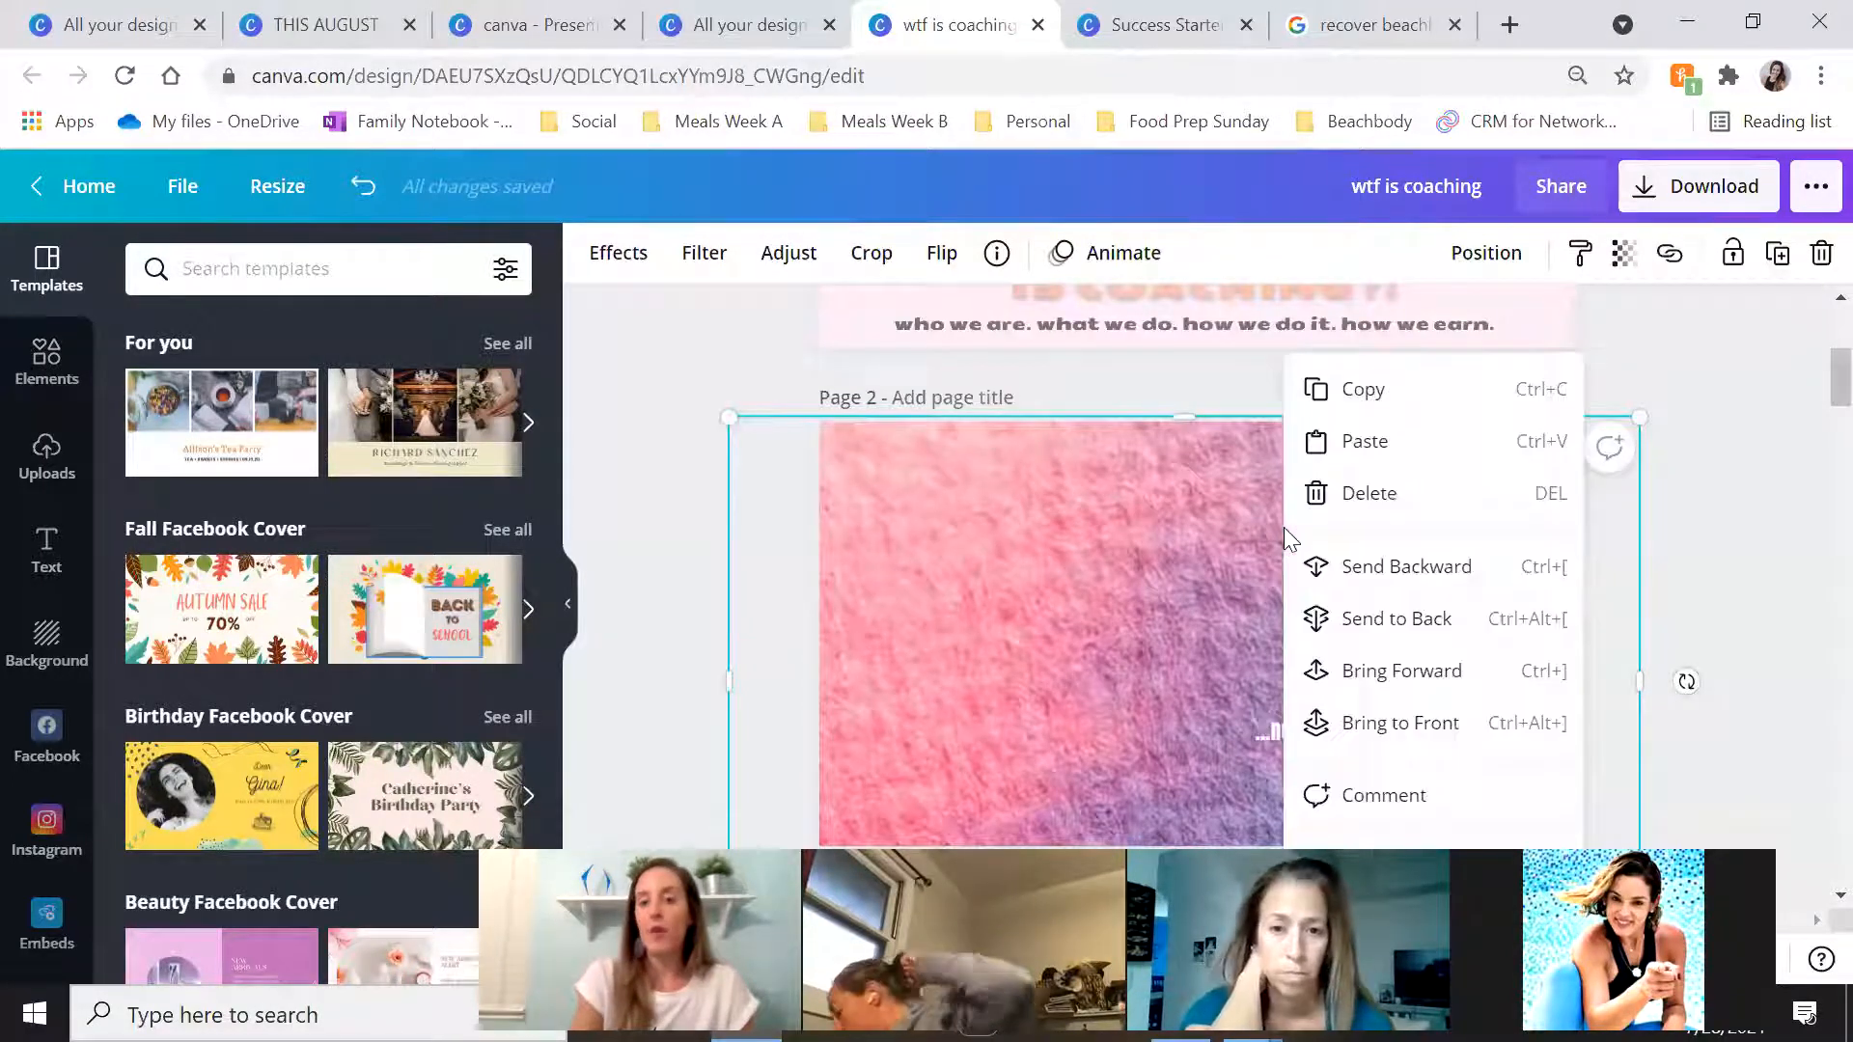
left_click(1389, 627)
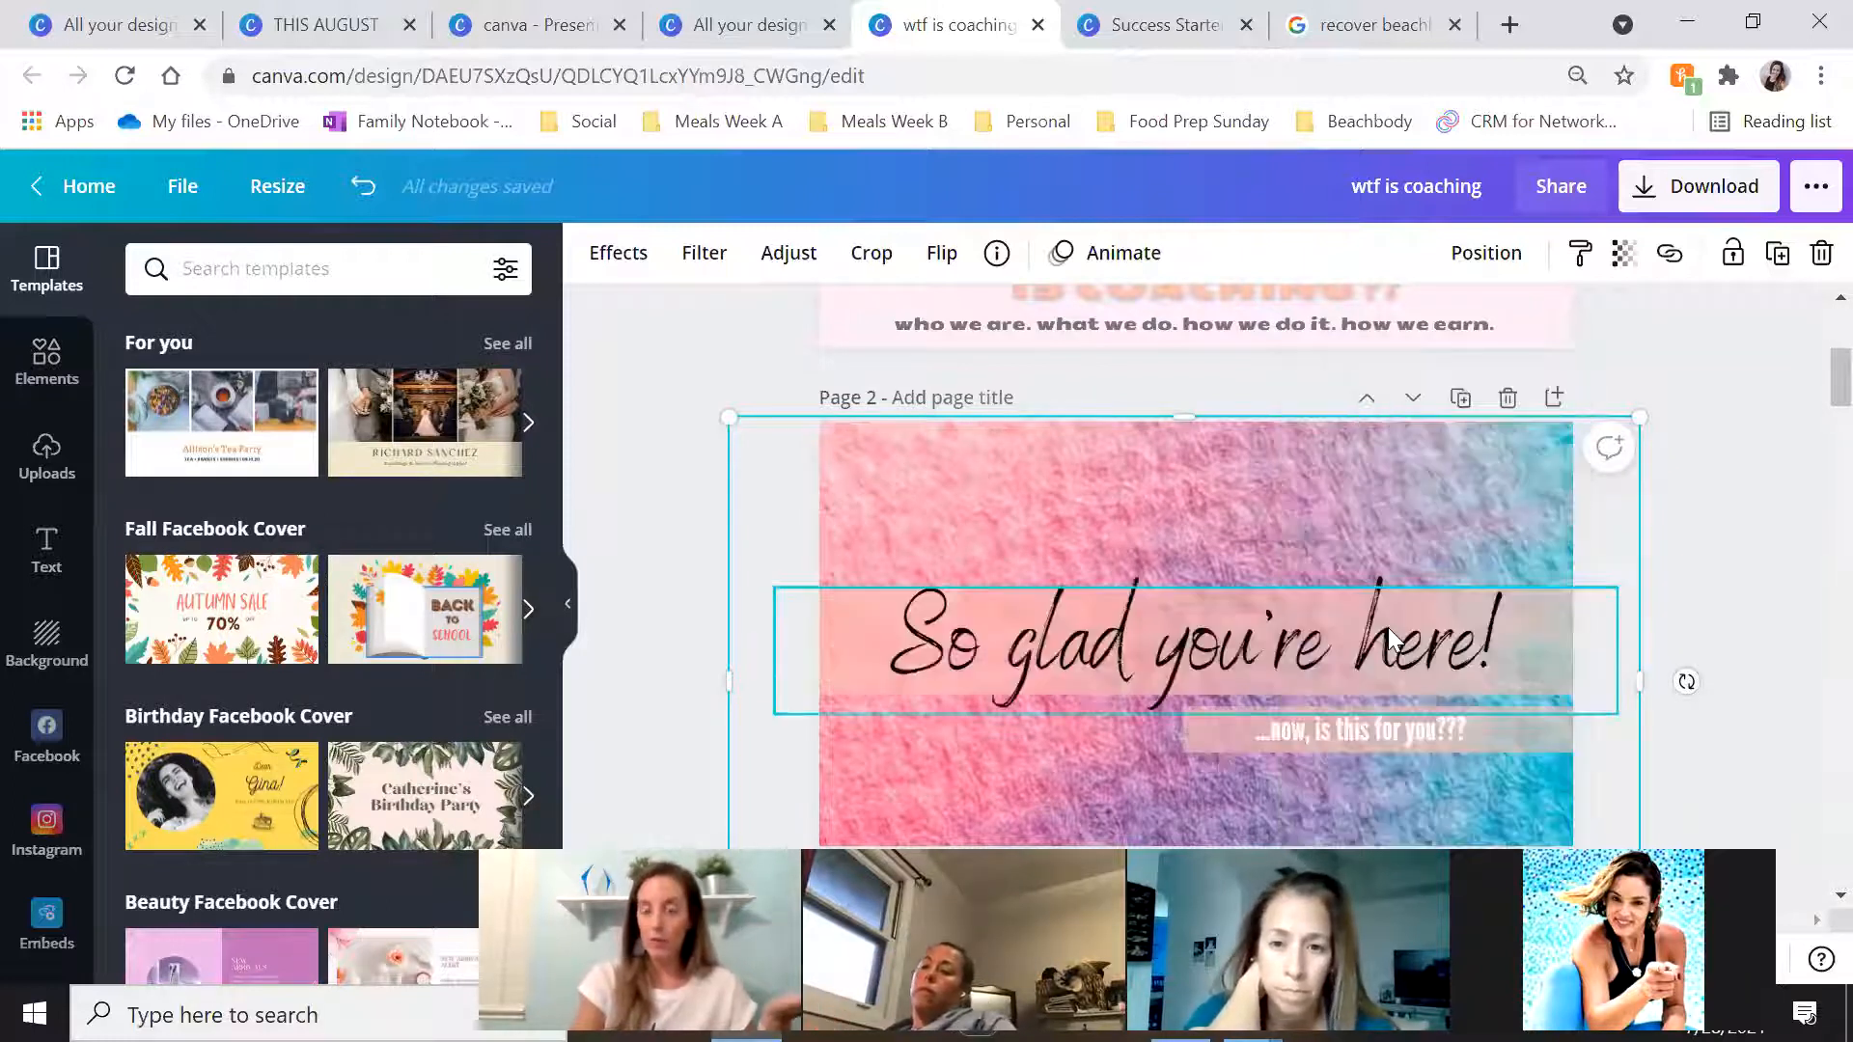
left_click(1710, 494)
Go to the My Story page and search the elements for "frames"
scroll(1729, 516, "down", 5)
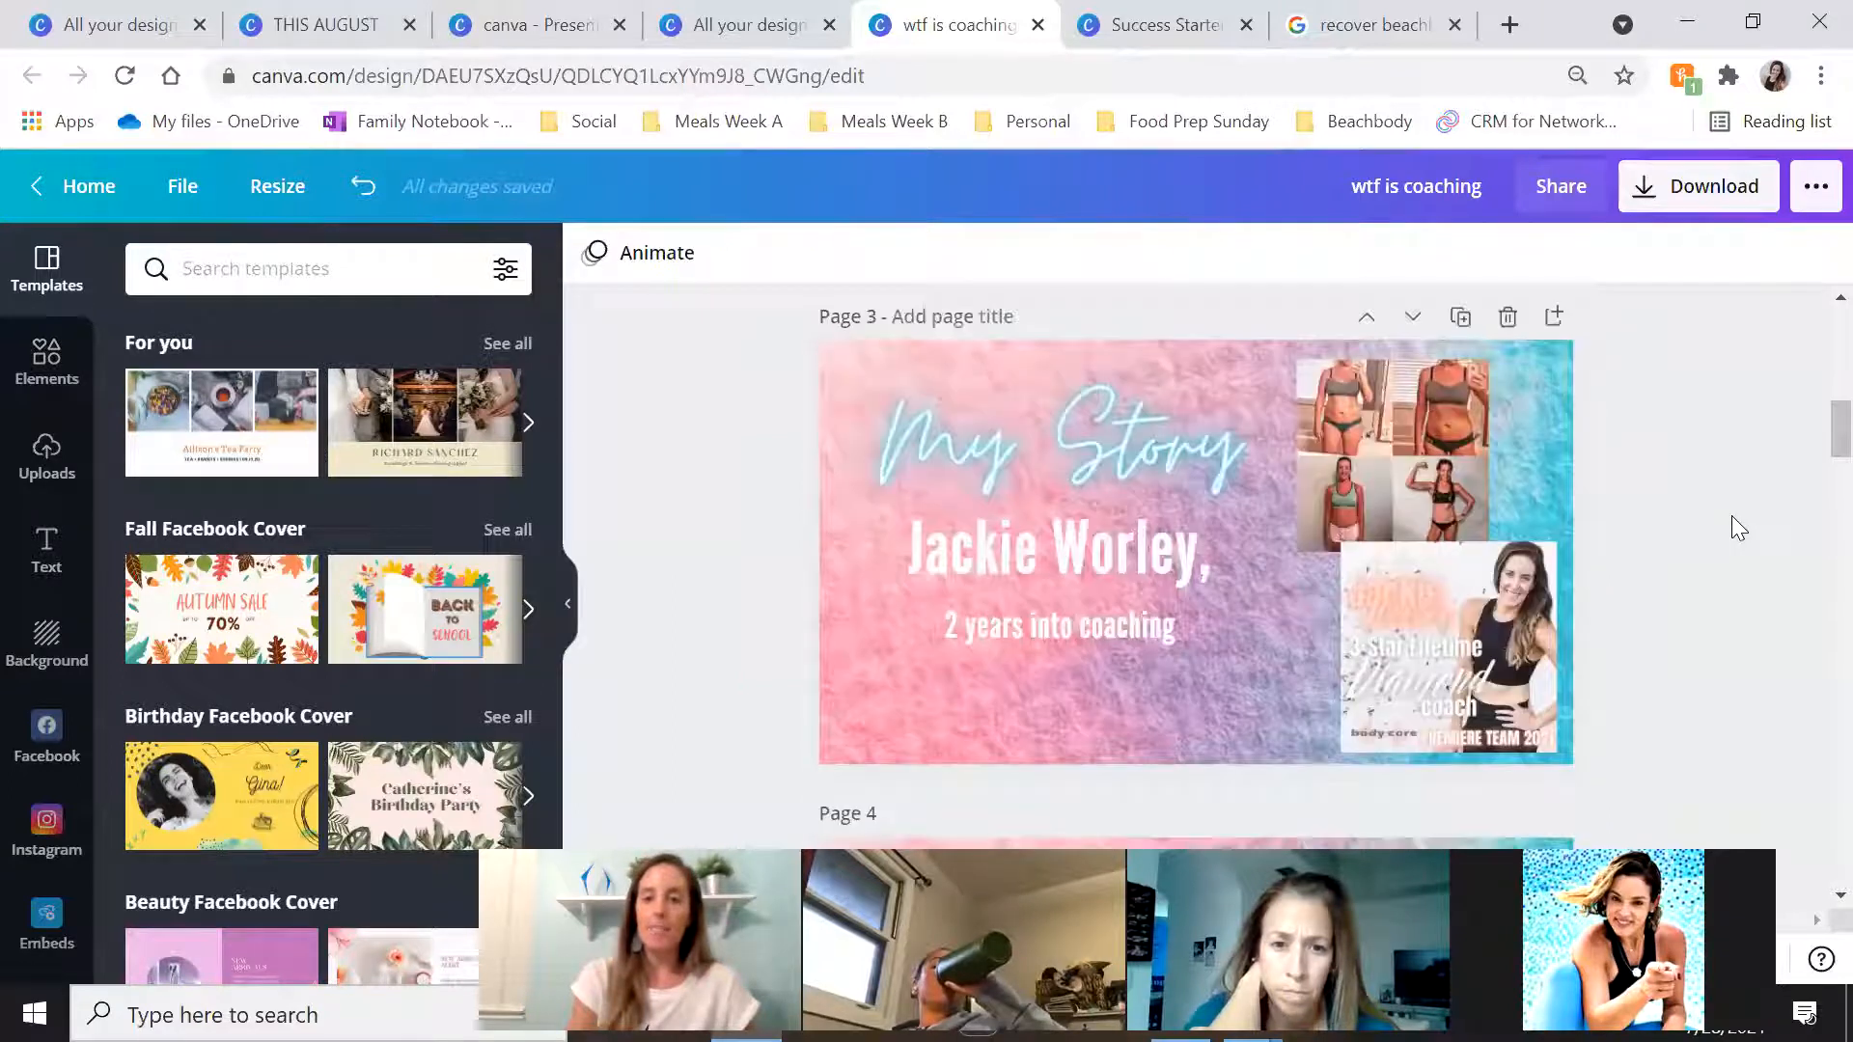
left_click(46, 359)
left_click(280, 255)
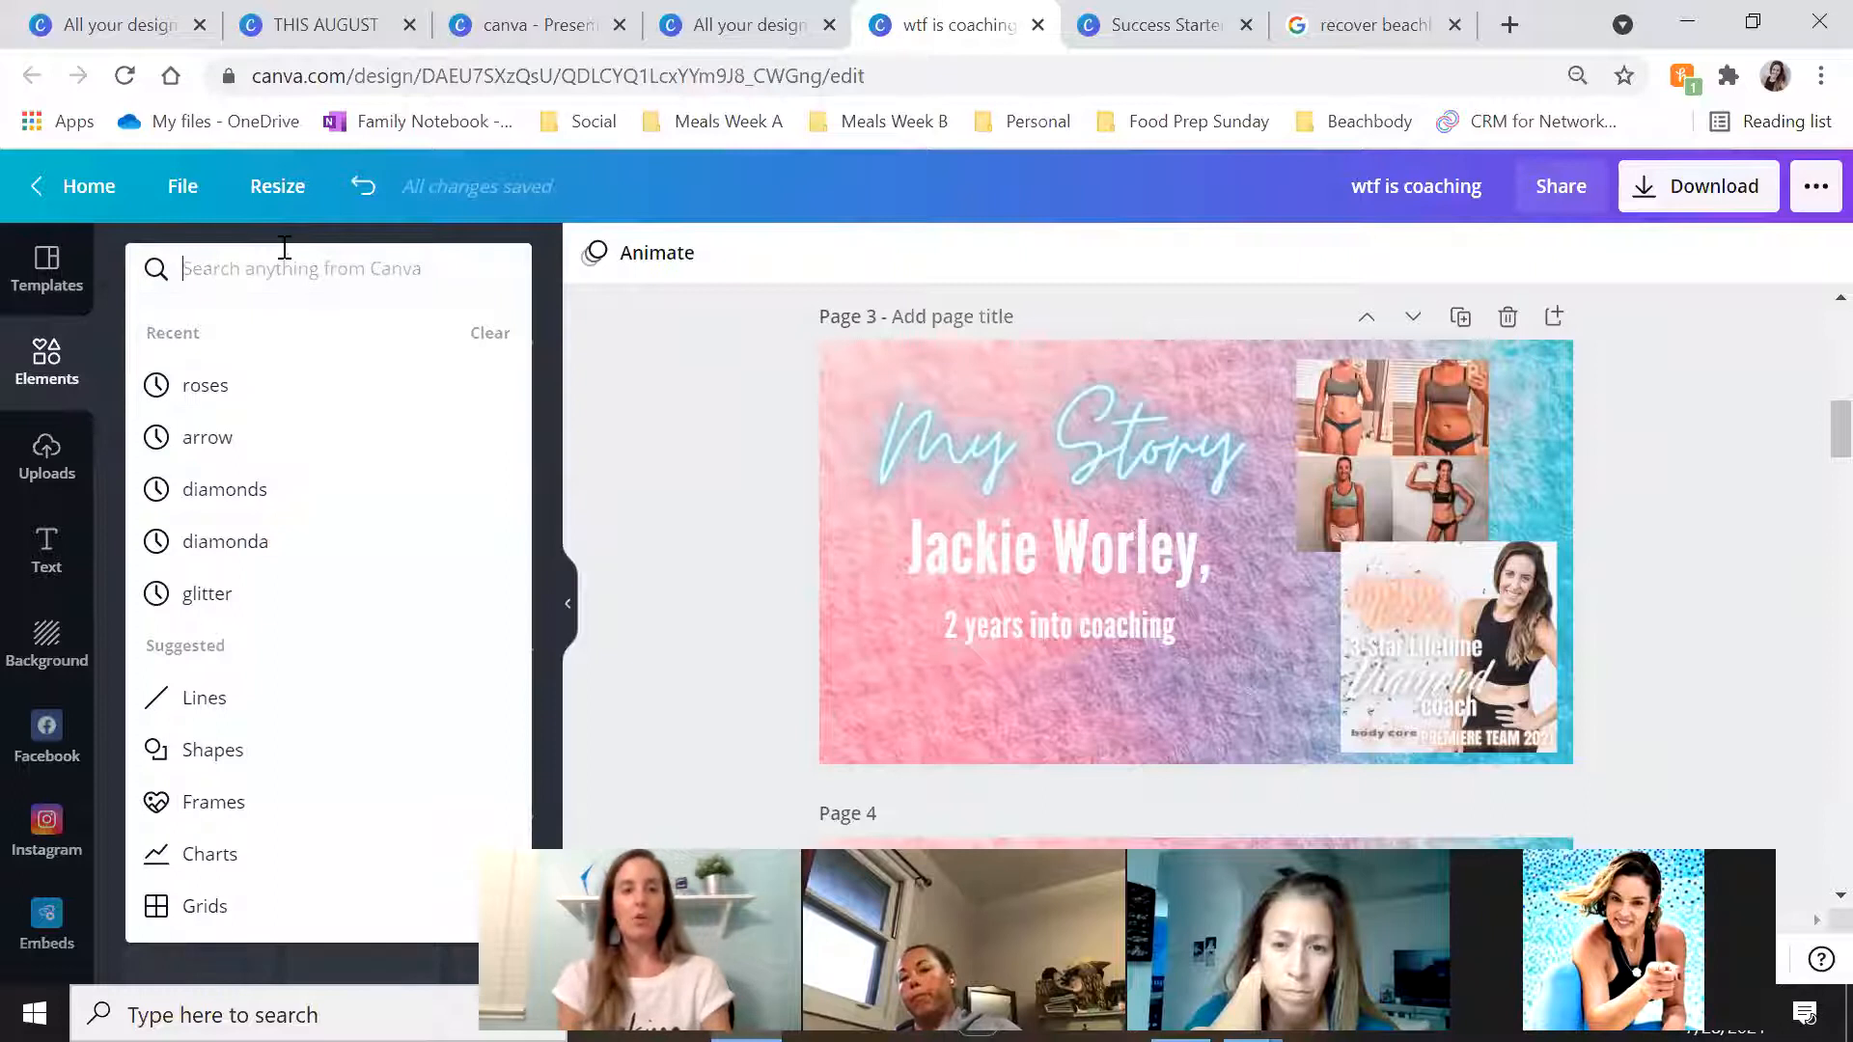
type("frames")
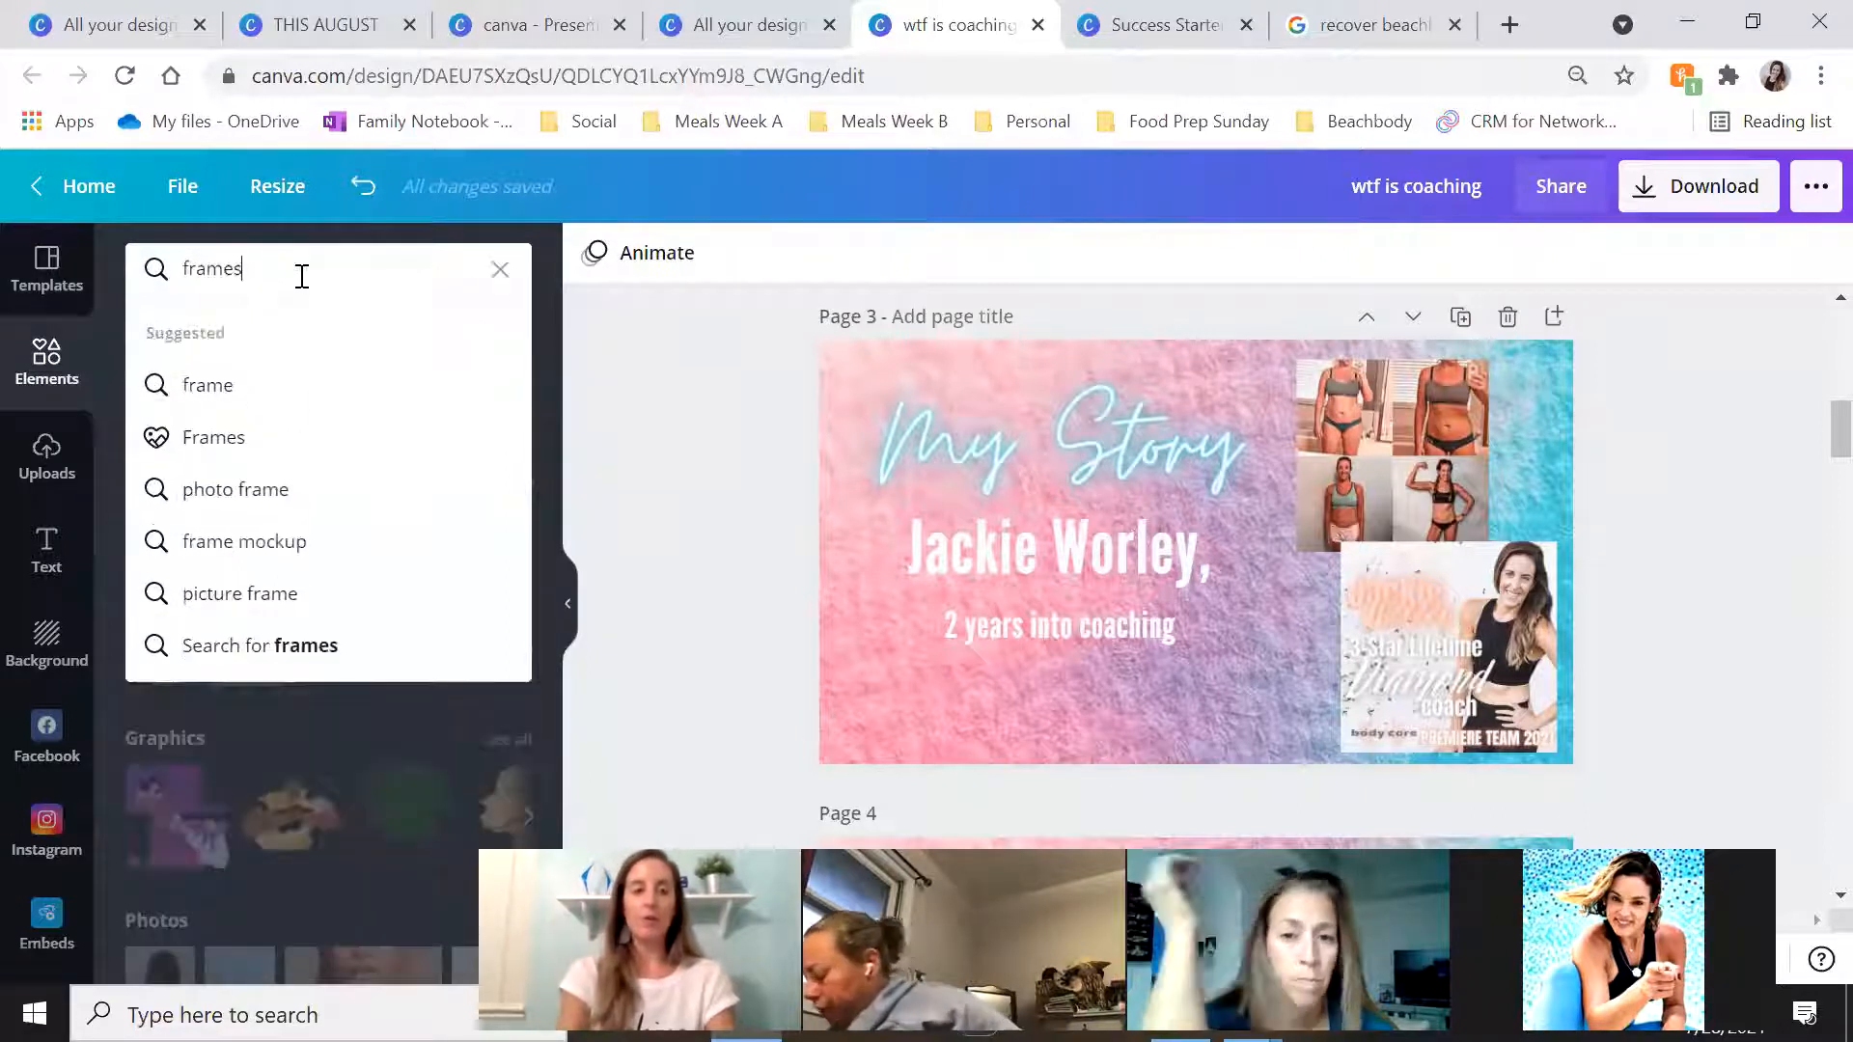
key("Return")
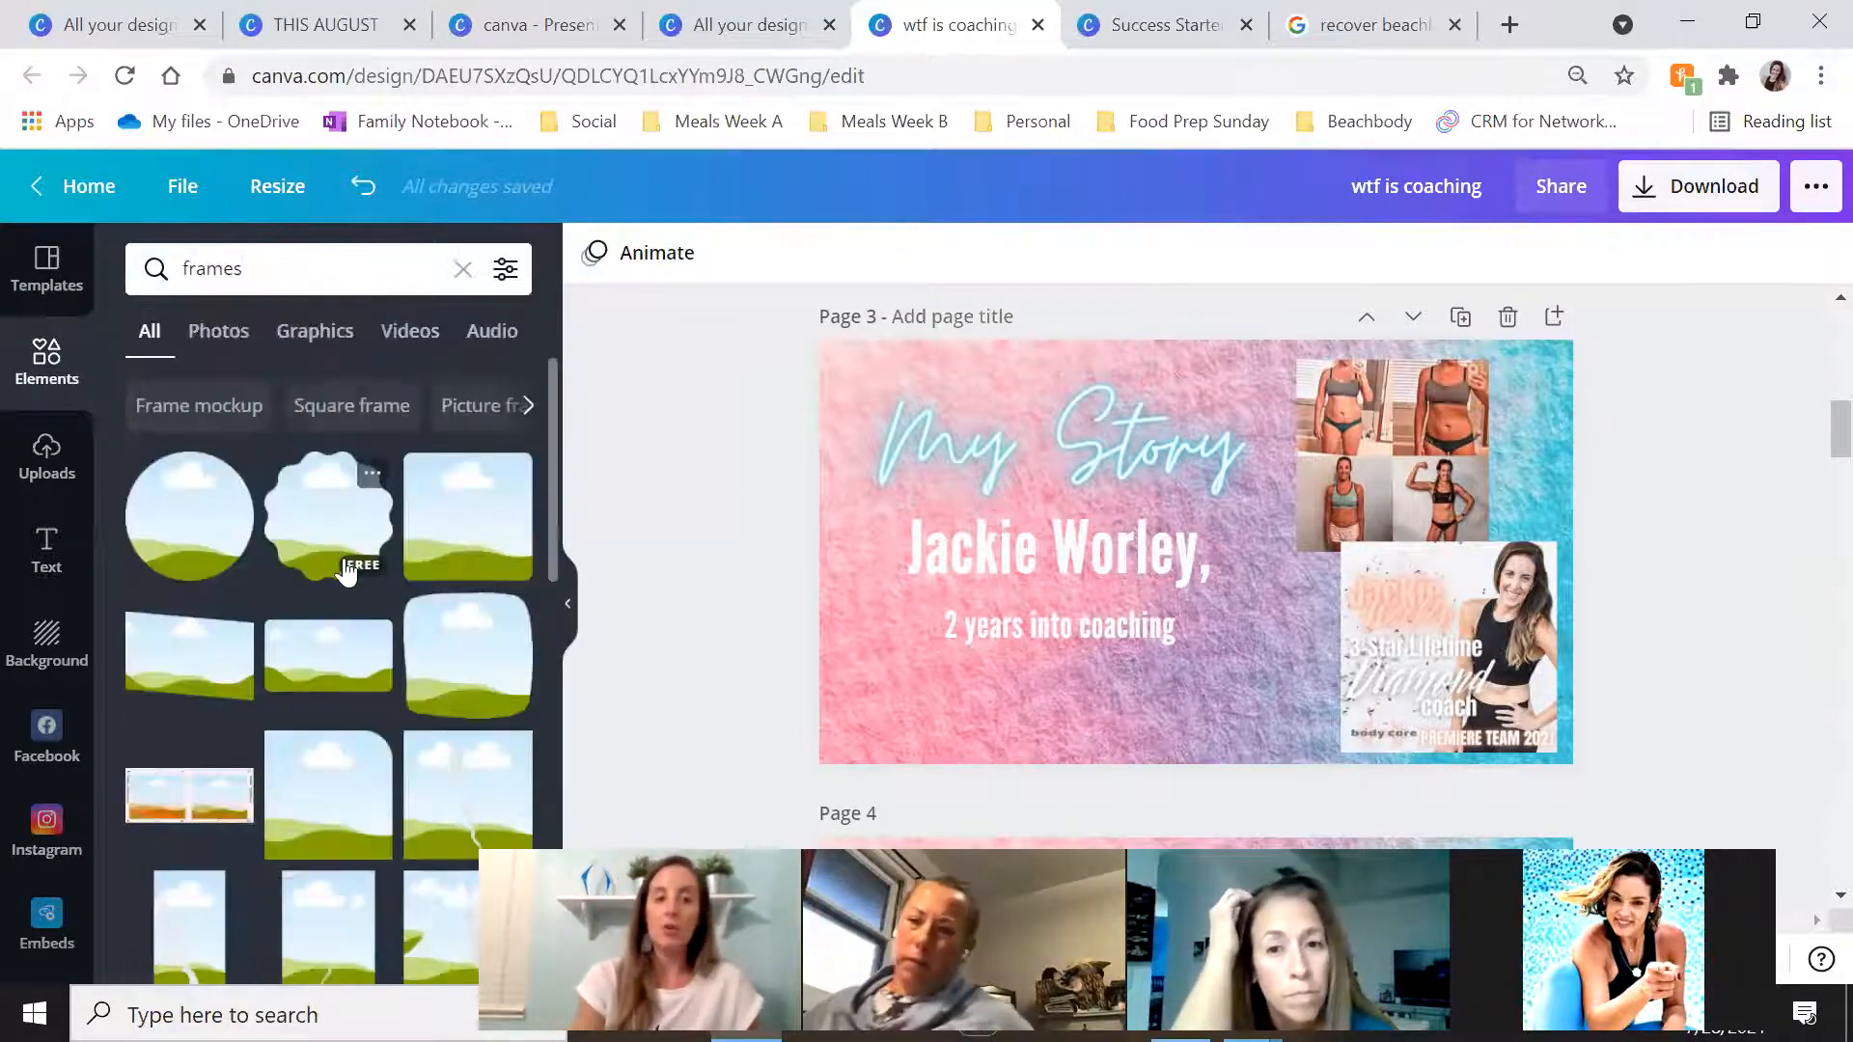
Add the curved-edge square frame to page 3, fill it with the before-and-after photo collage and place it beside the My Story title
left_click(467, 656)
left_click_drag(1286, 513, 1514, 488)
left_click(1370, 400)
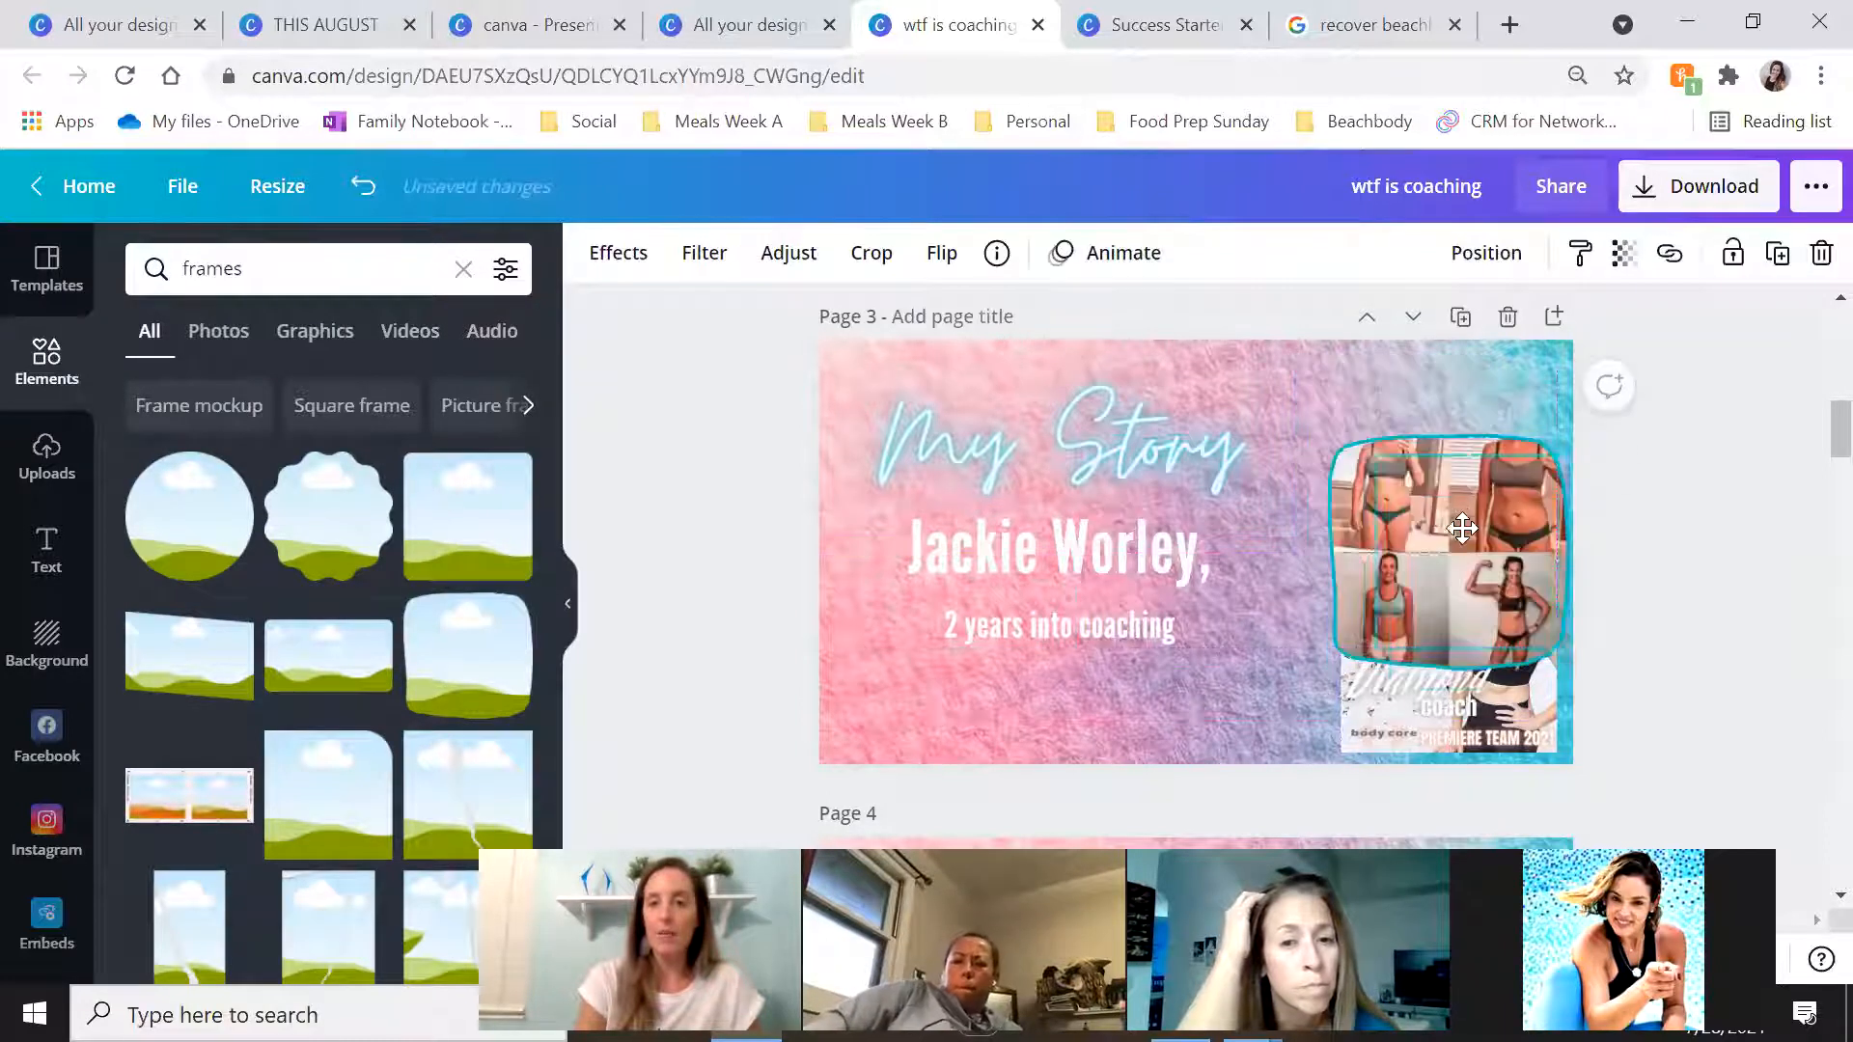
left_click_drag(1340, 367, 1405, 494)
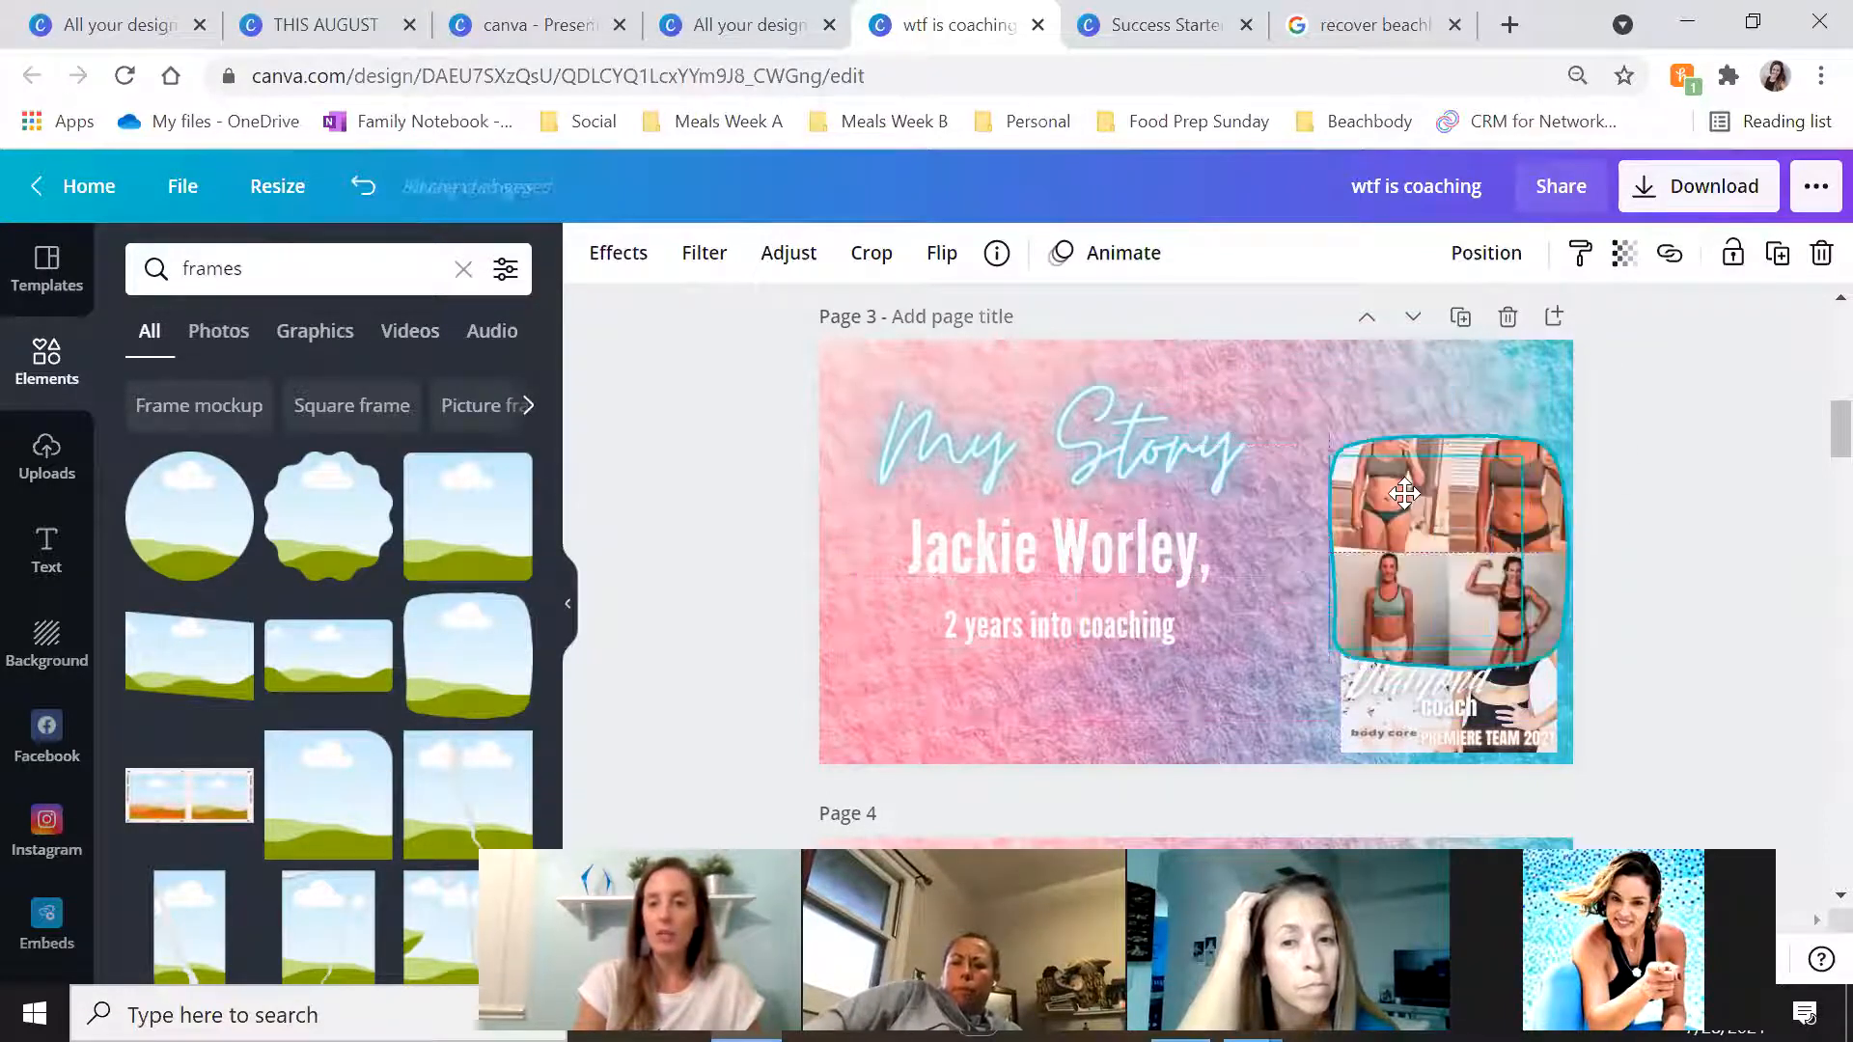
key("ctrl+z")
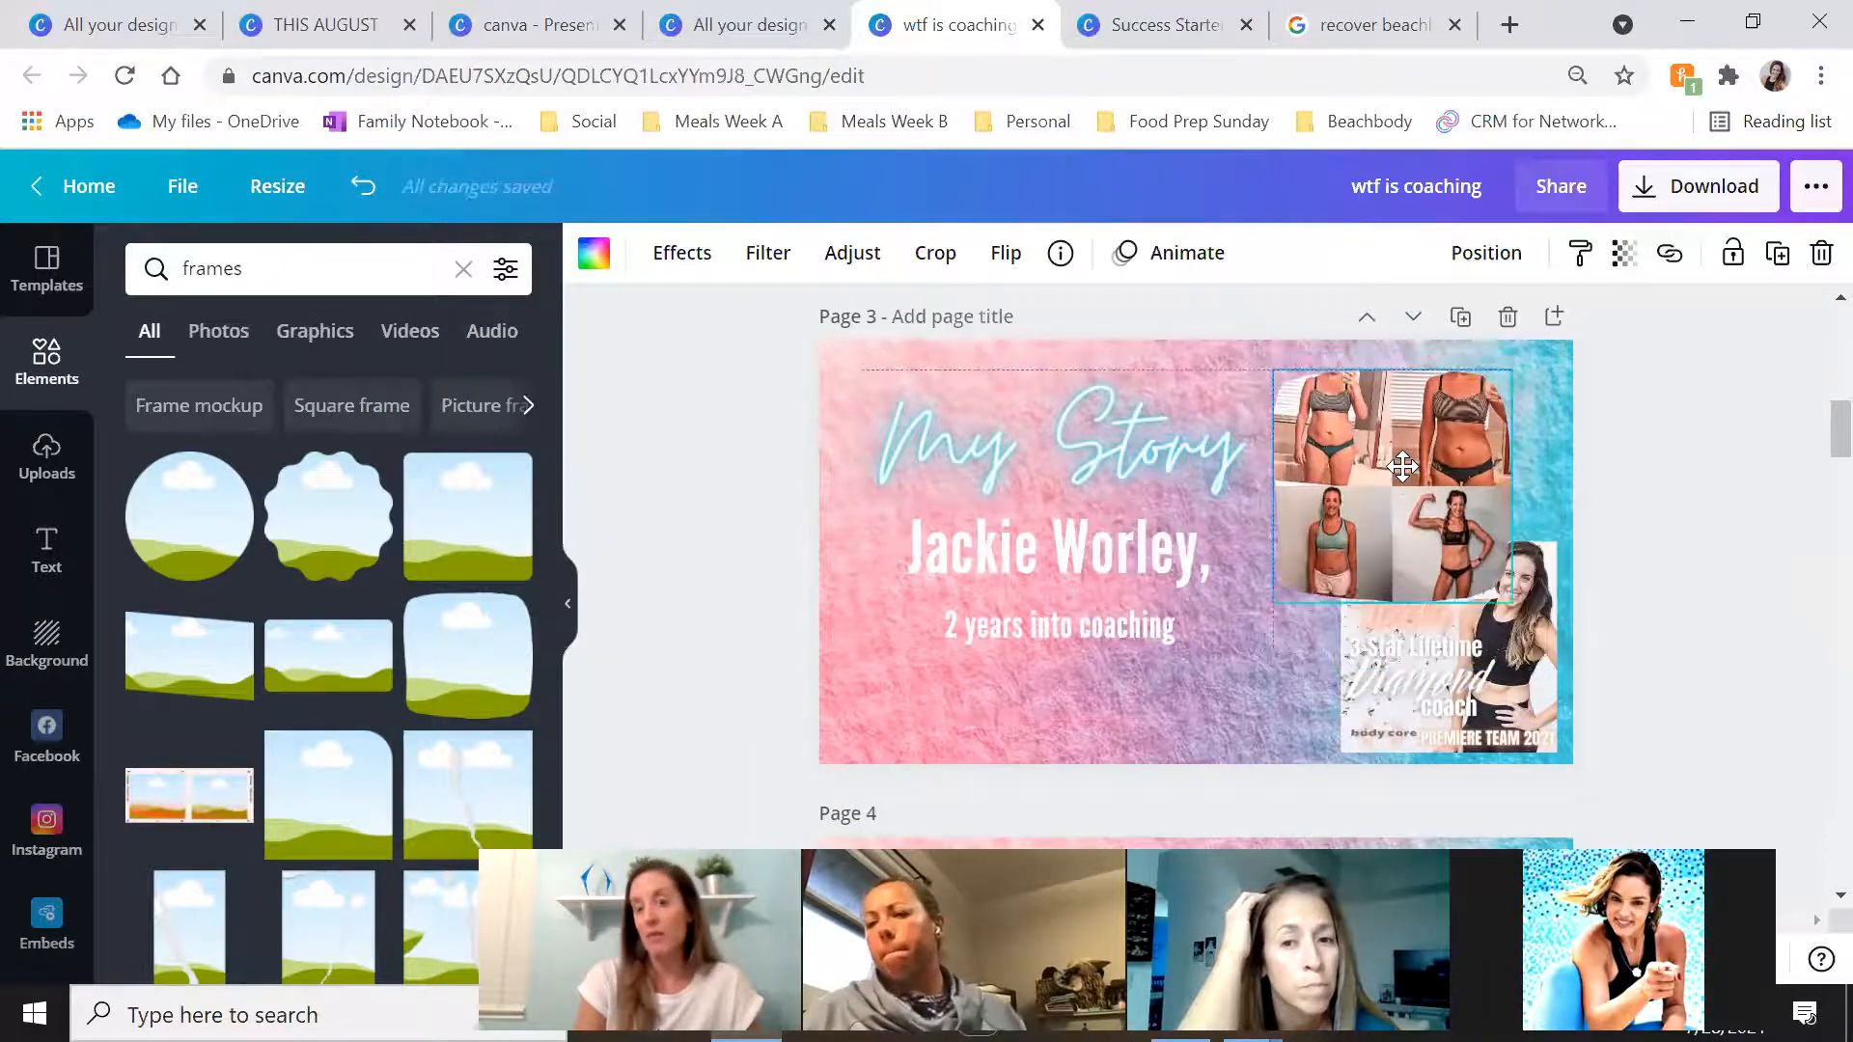
Bring the Diamond coach graphic on page 3 forward over the framed collage, shrink it slightly and reposition it in the lower right corner
left_click_drag(1478, 659, 1443, 678)
right_click(1426, 701)
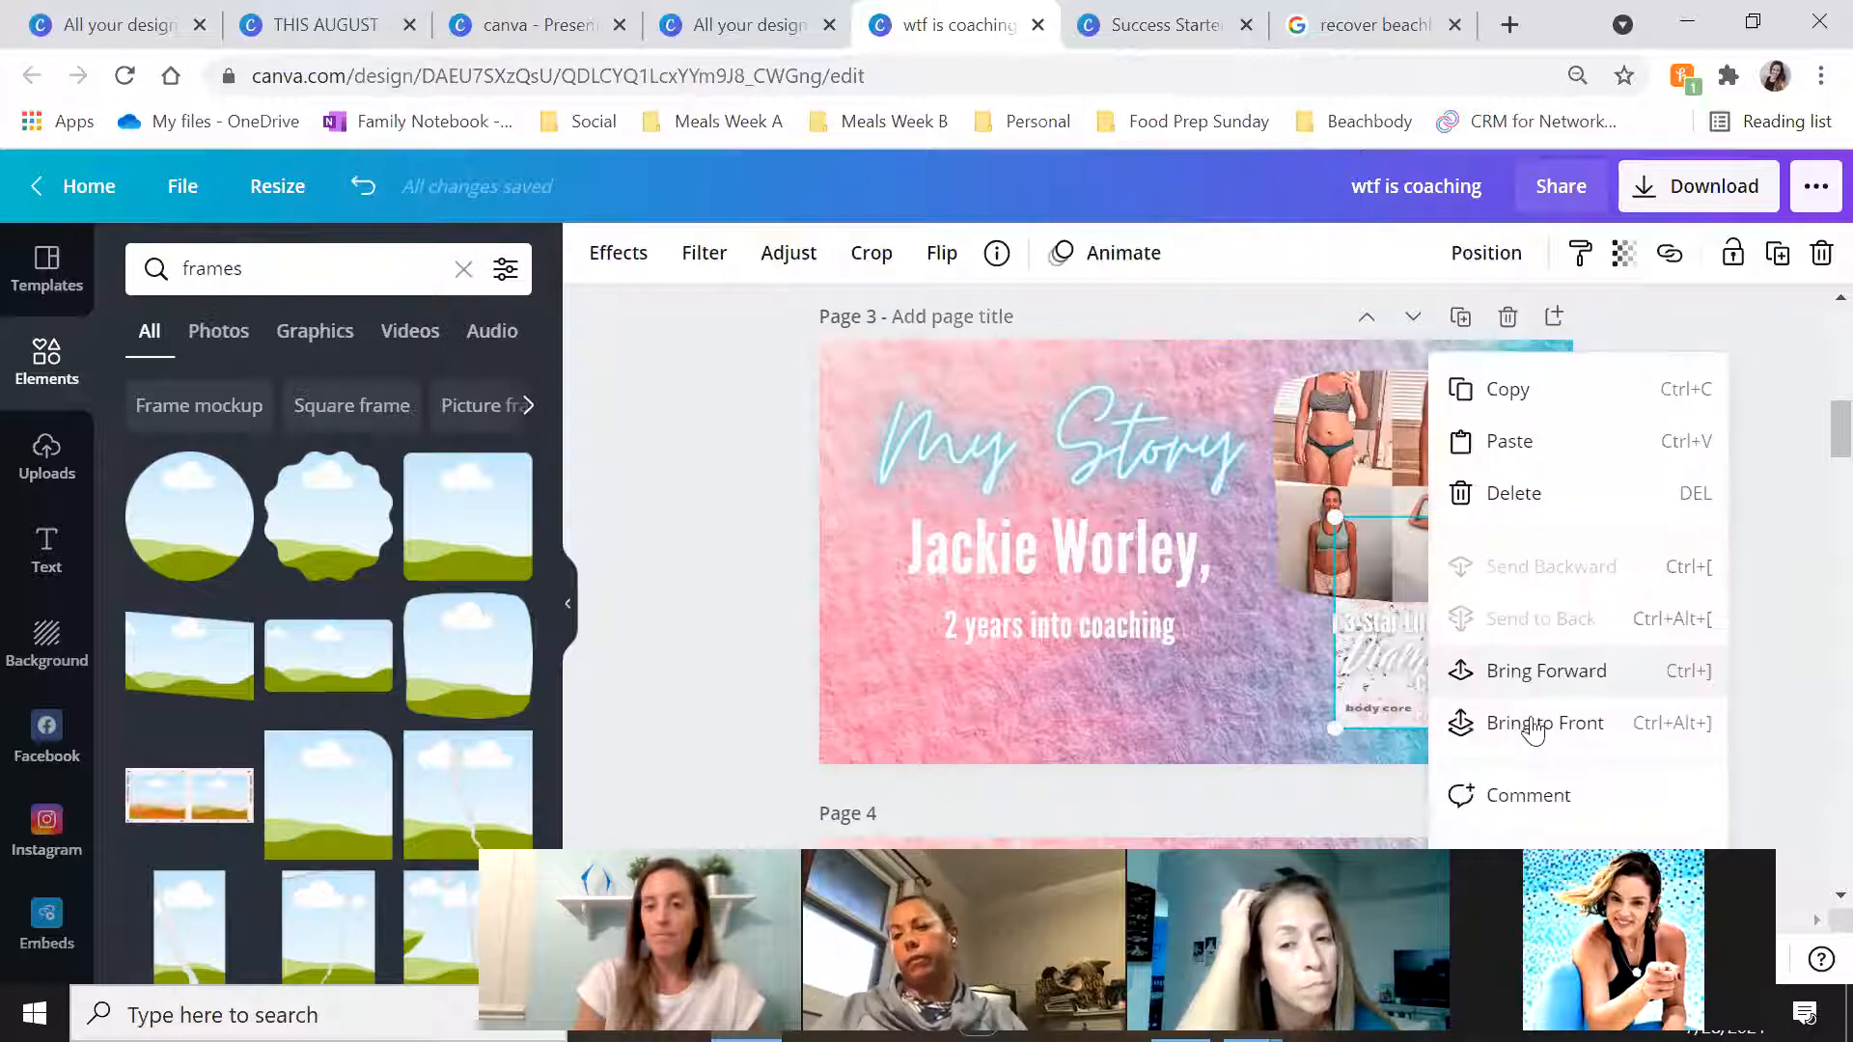
left_click(1546, 680)
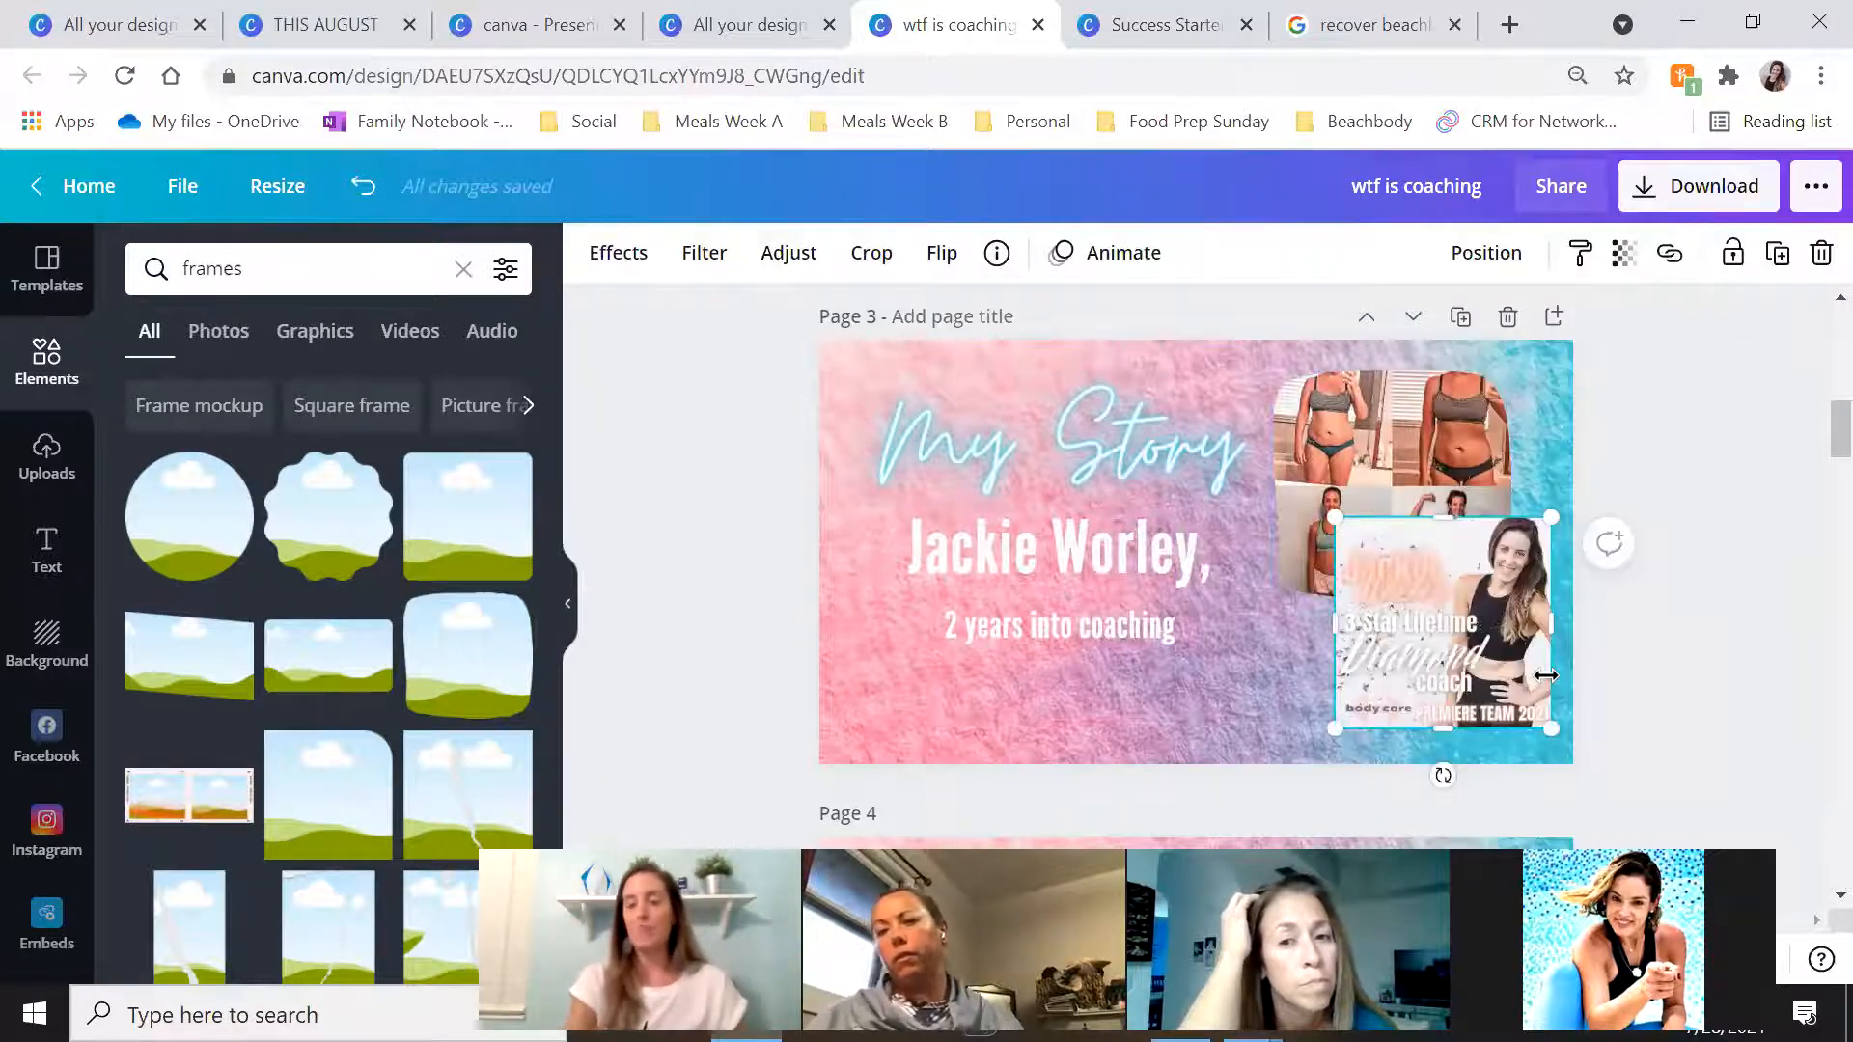
left_click_drag(1449, 643, 1458, 691)
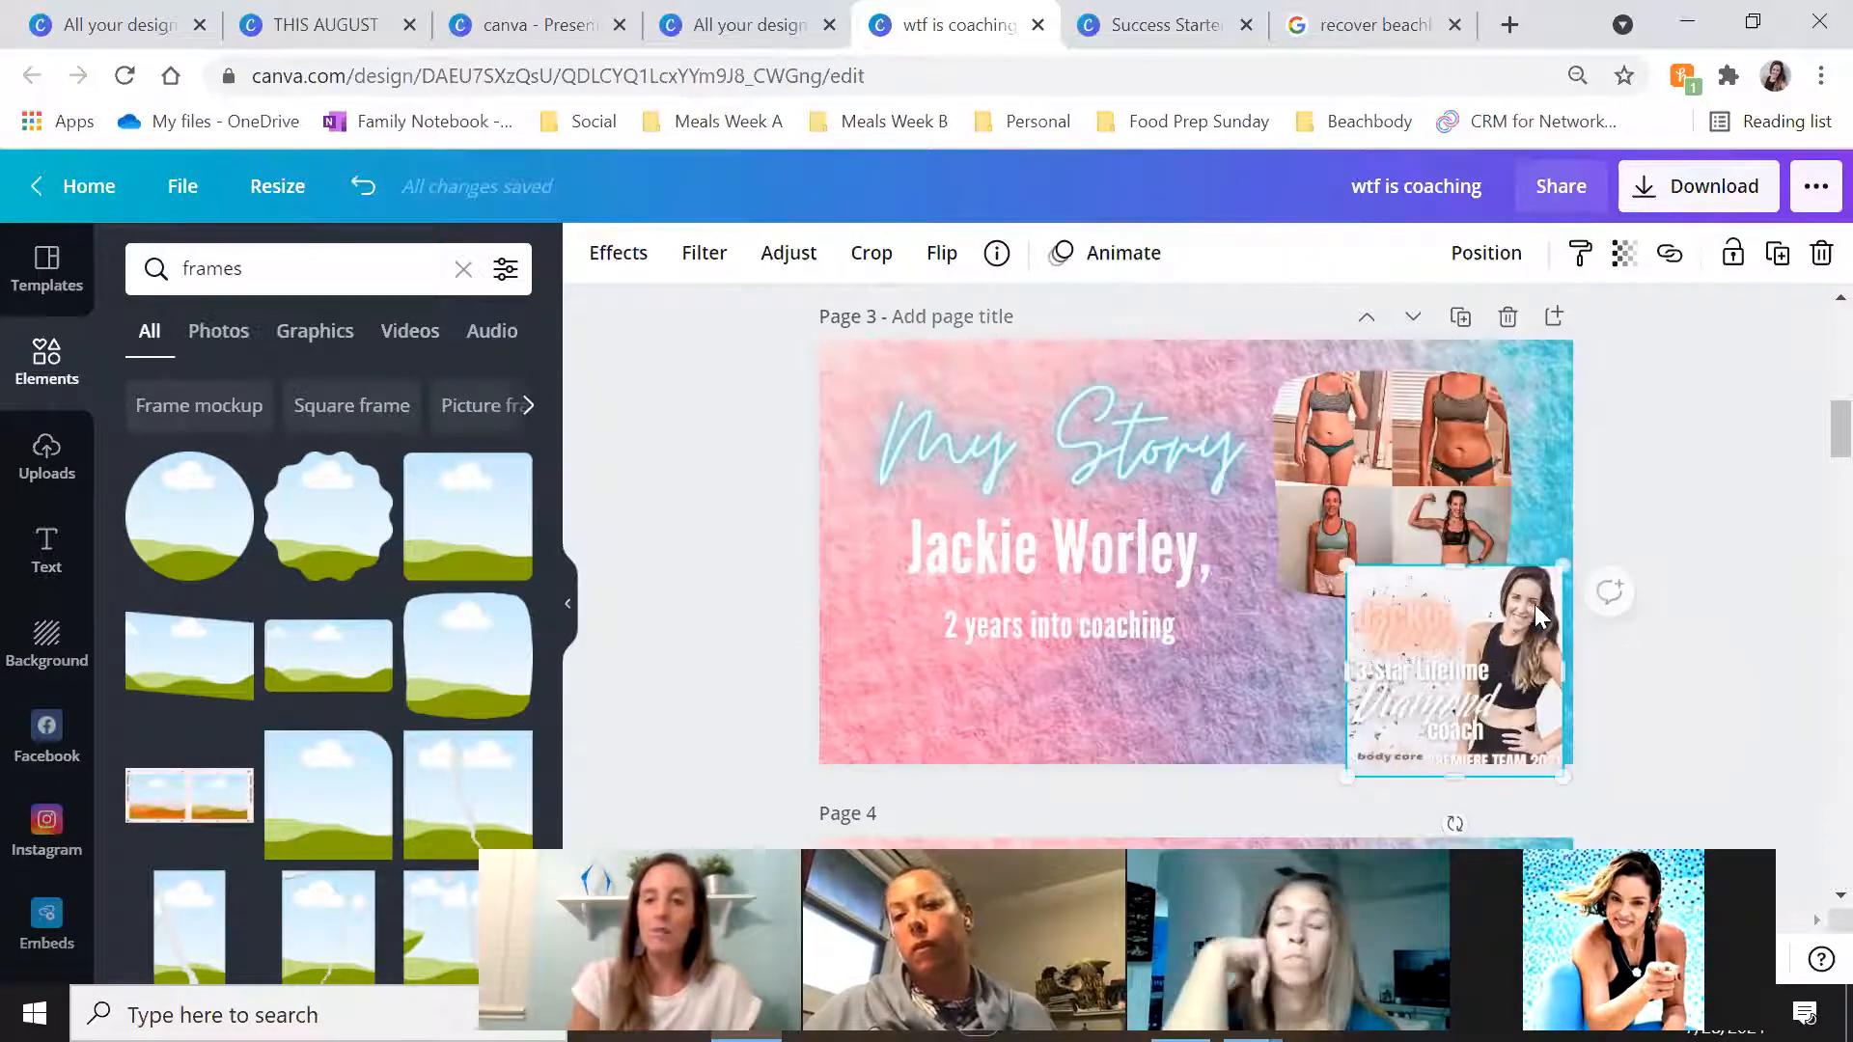
left_click_drag(1563, 568, 1544, 584)
left_click_drag(1478, 651, 1487, 620)
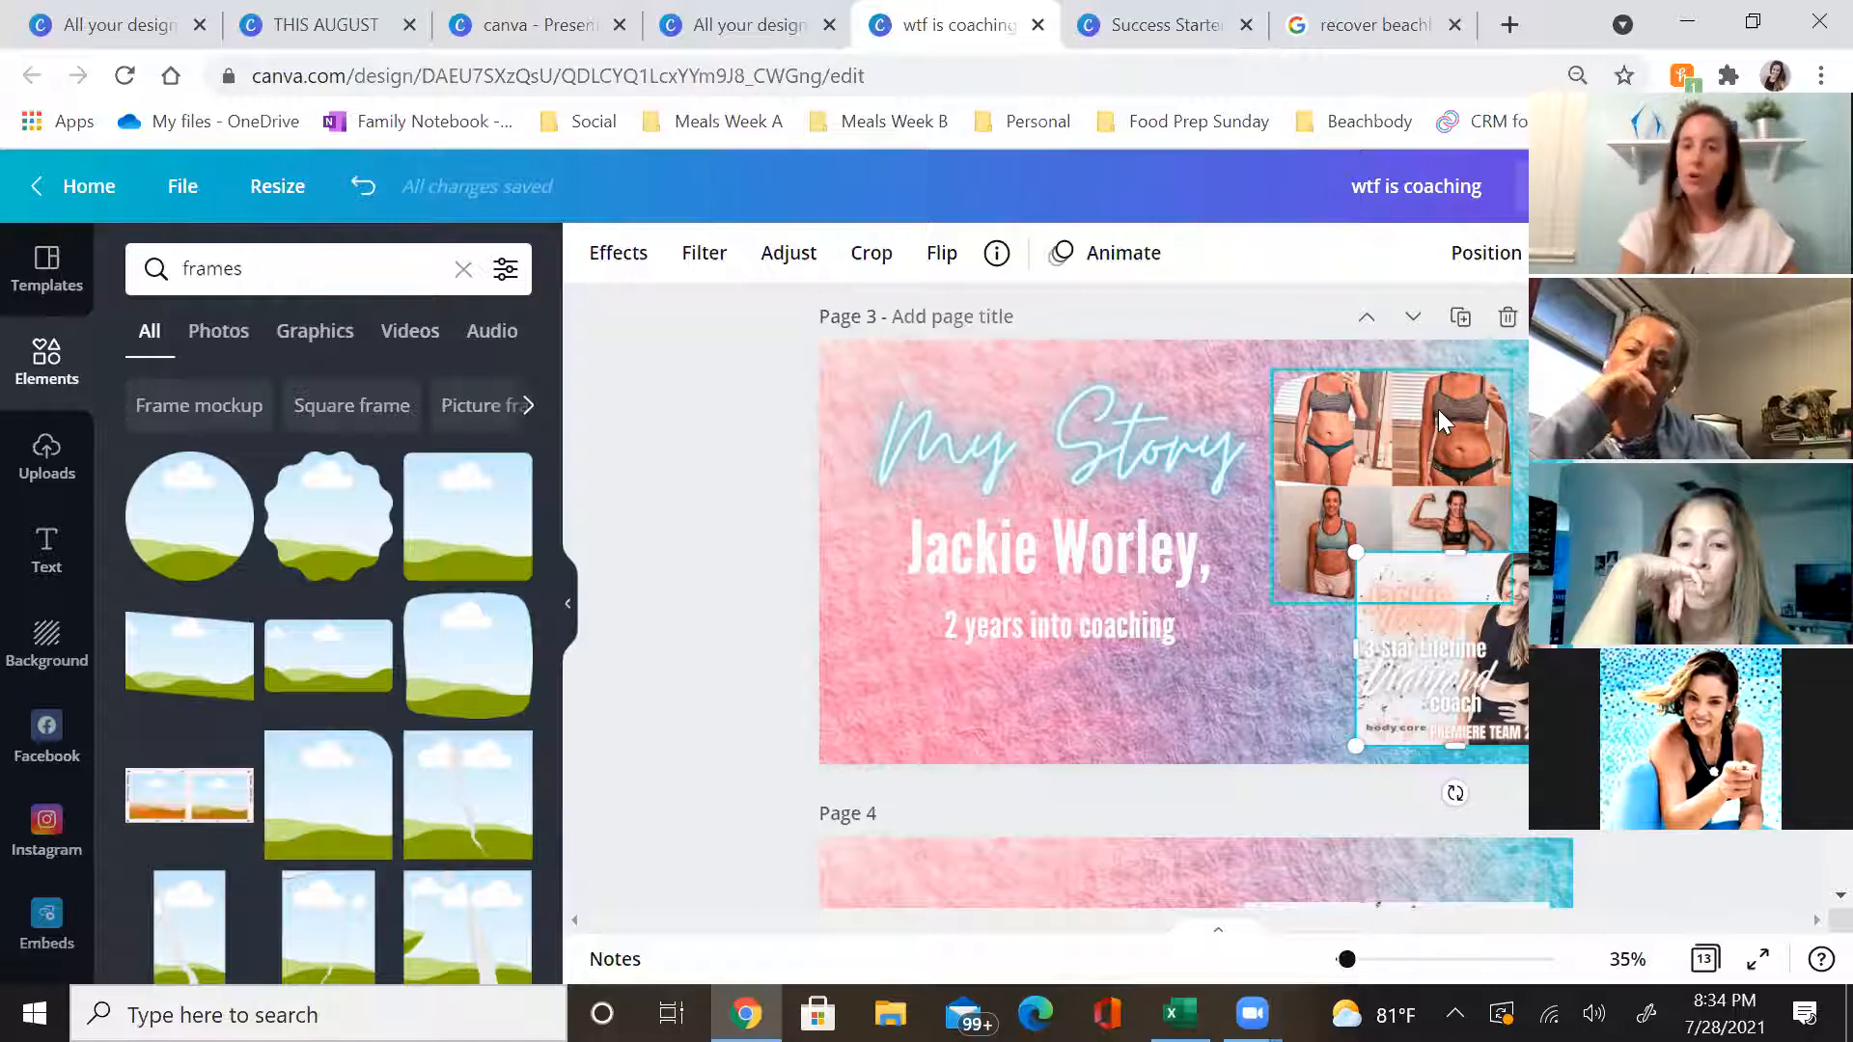
Switch to the Success Starter design, select the body core logo on page 1 to inspect it, and clear the selection
left_click(1138, 29)
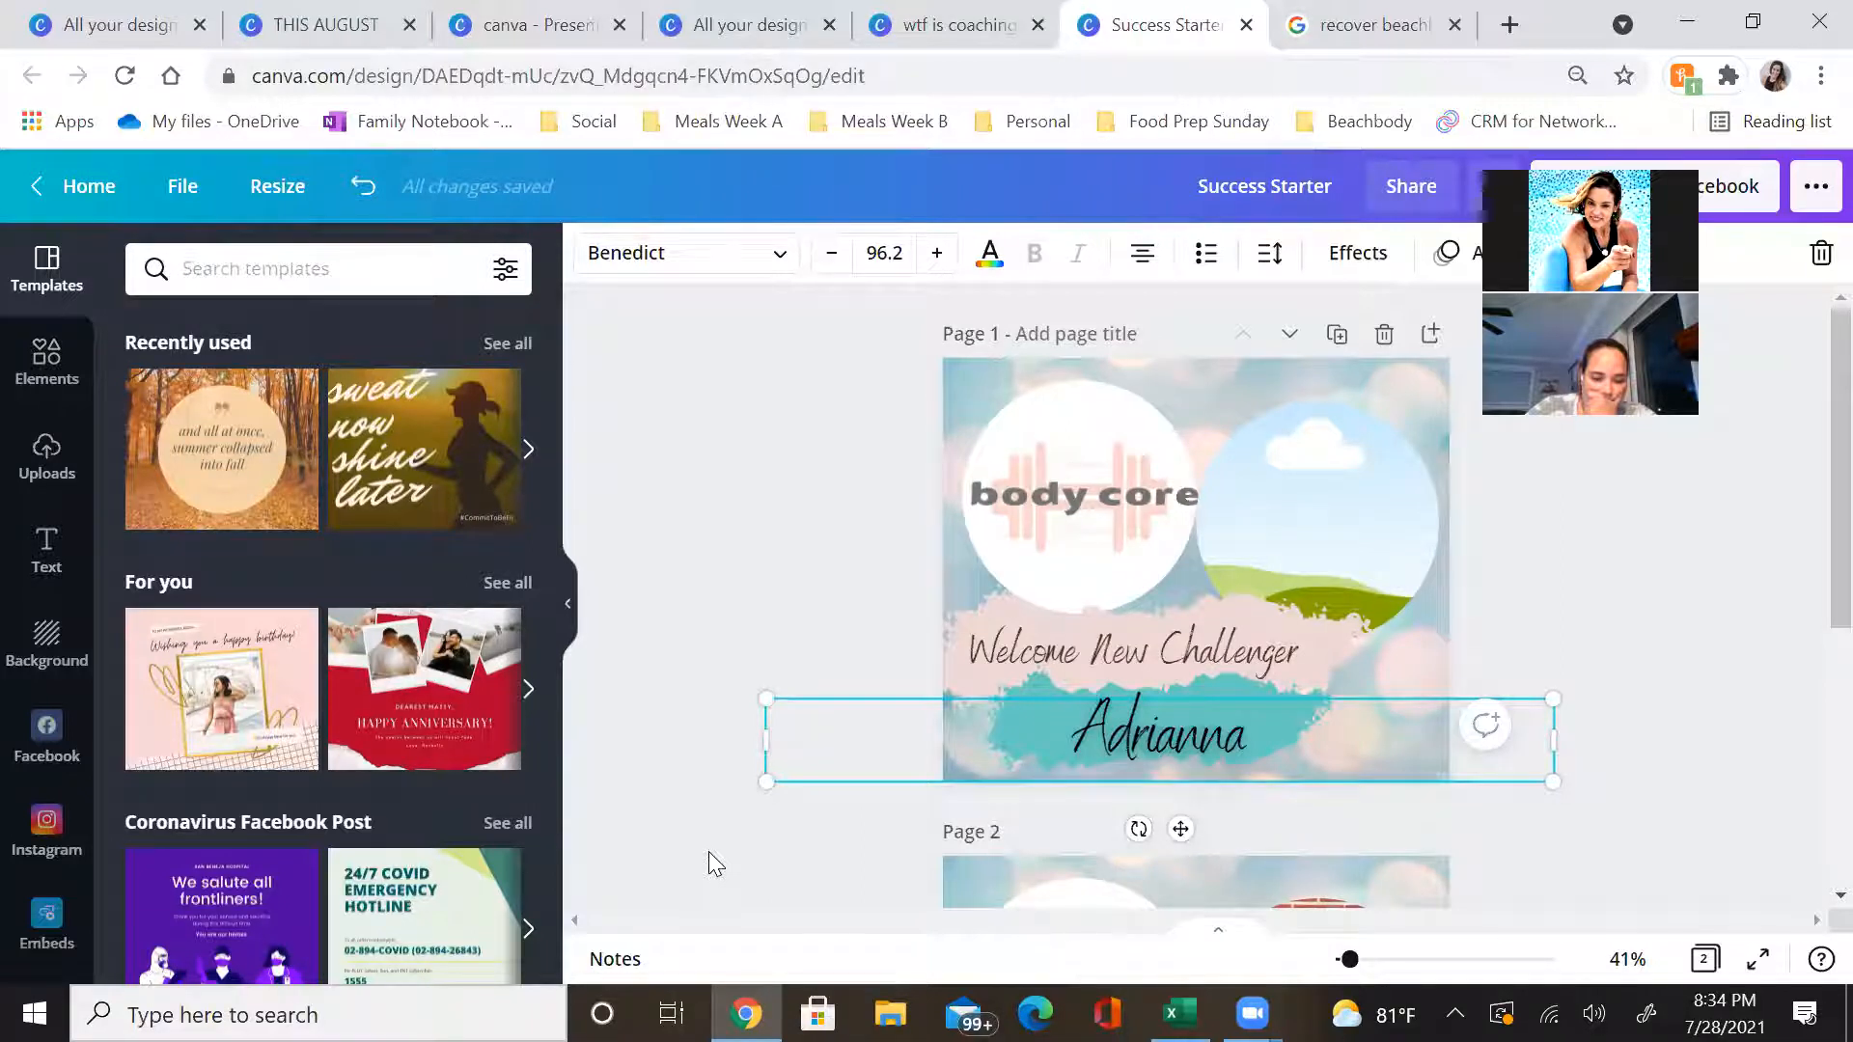
left_click(1089, 484)
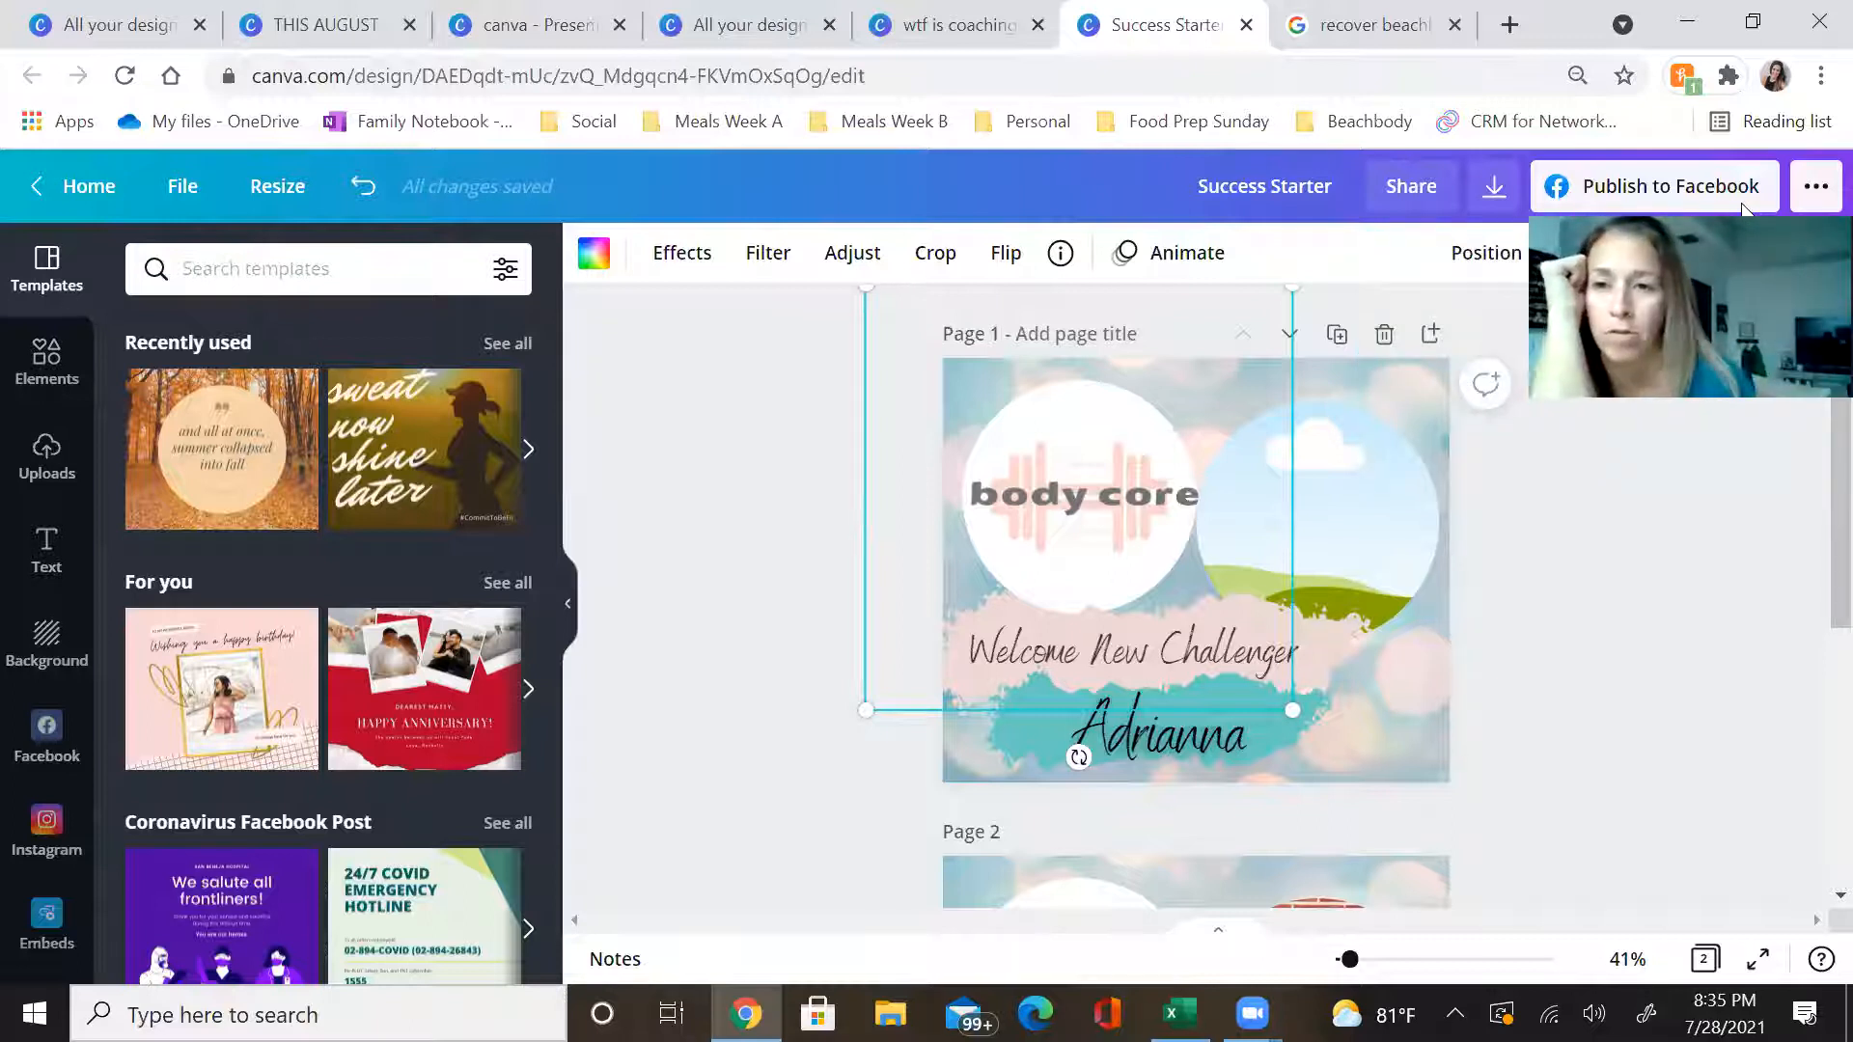
left_click(1604, 521)
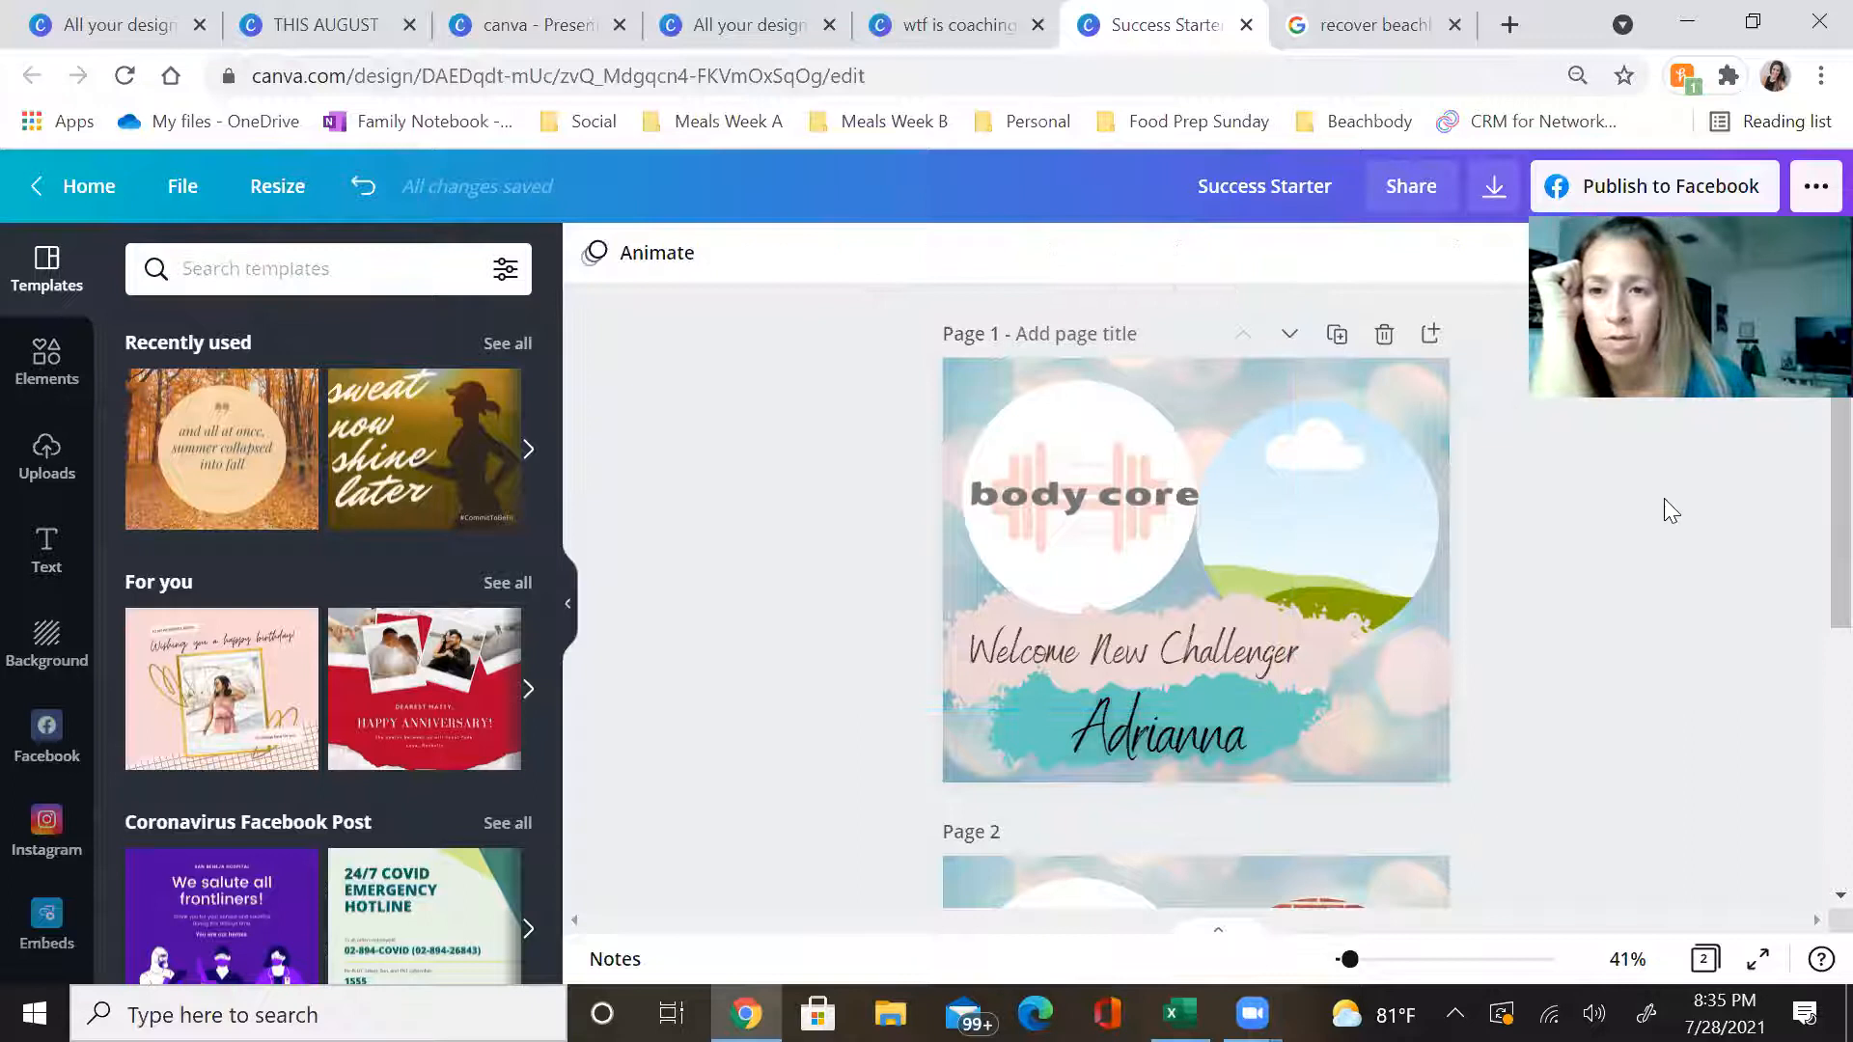
Browse the recently used backgrounds, and apply the pink happy-birthday photo template with the gold frame to page 1
left_click(32, 659)
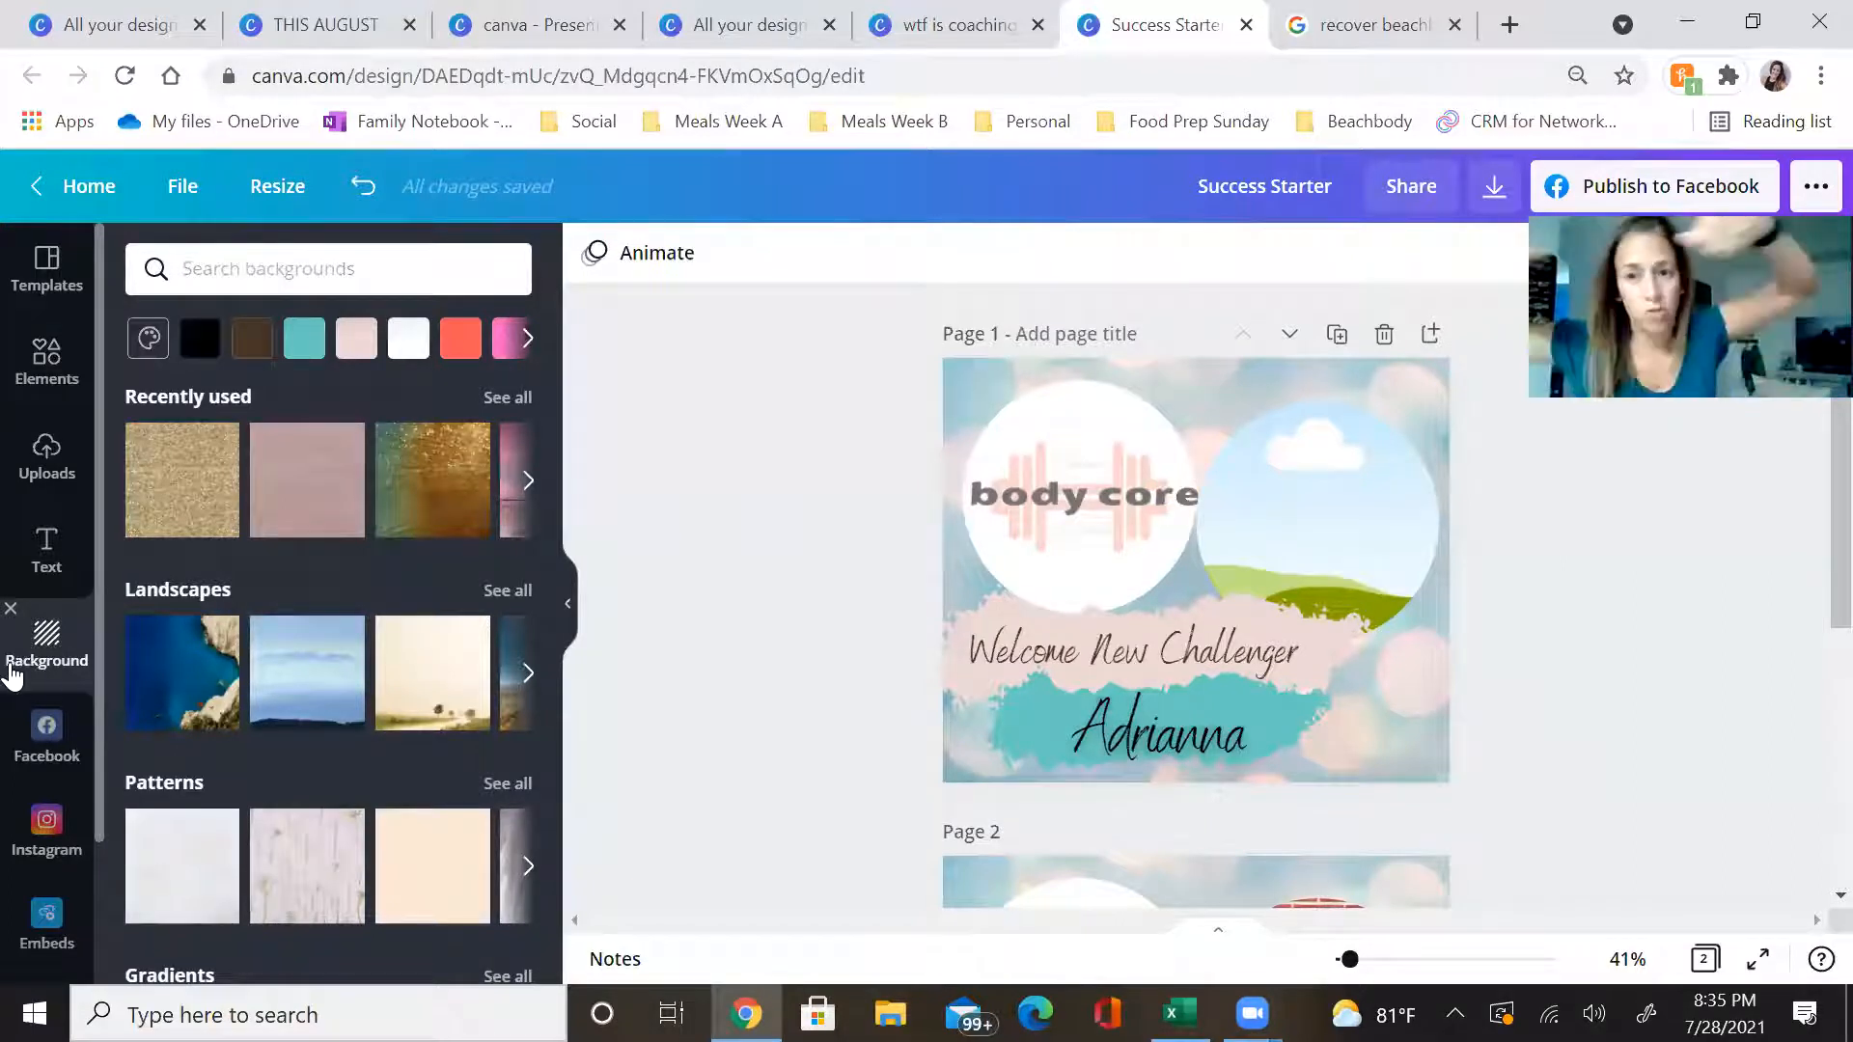
left_click(528, 480)
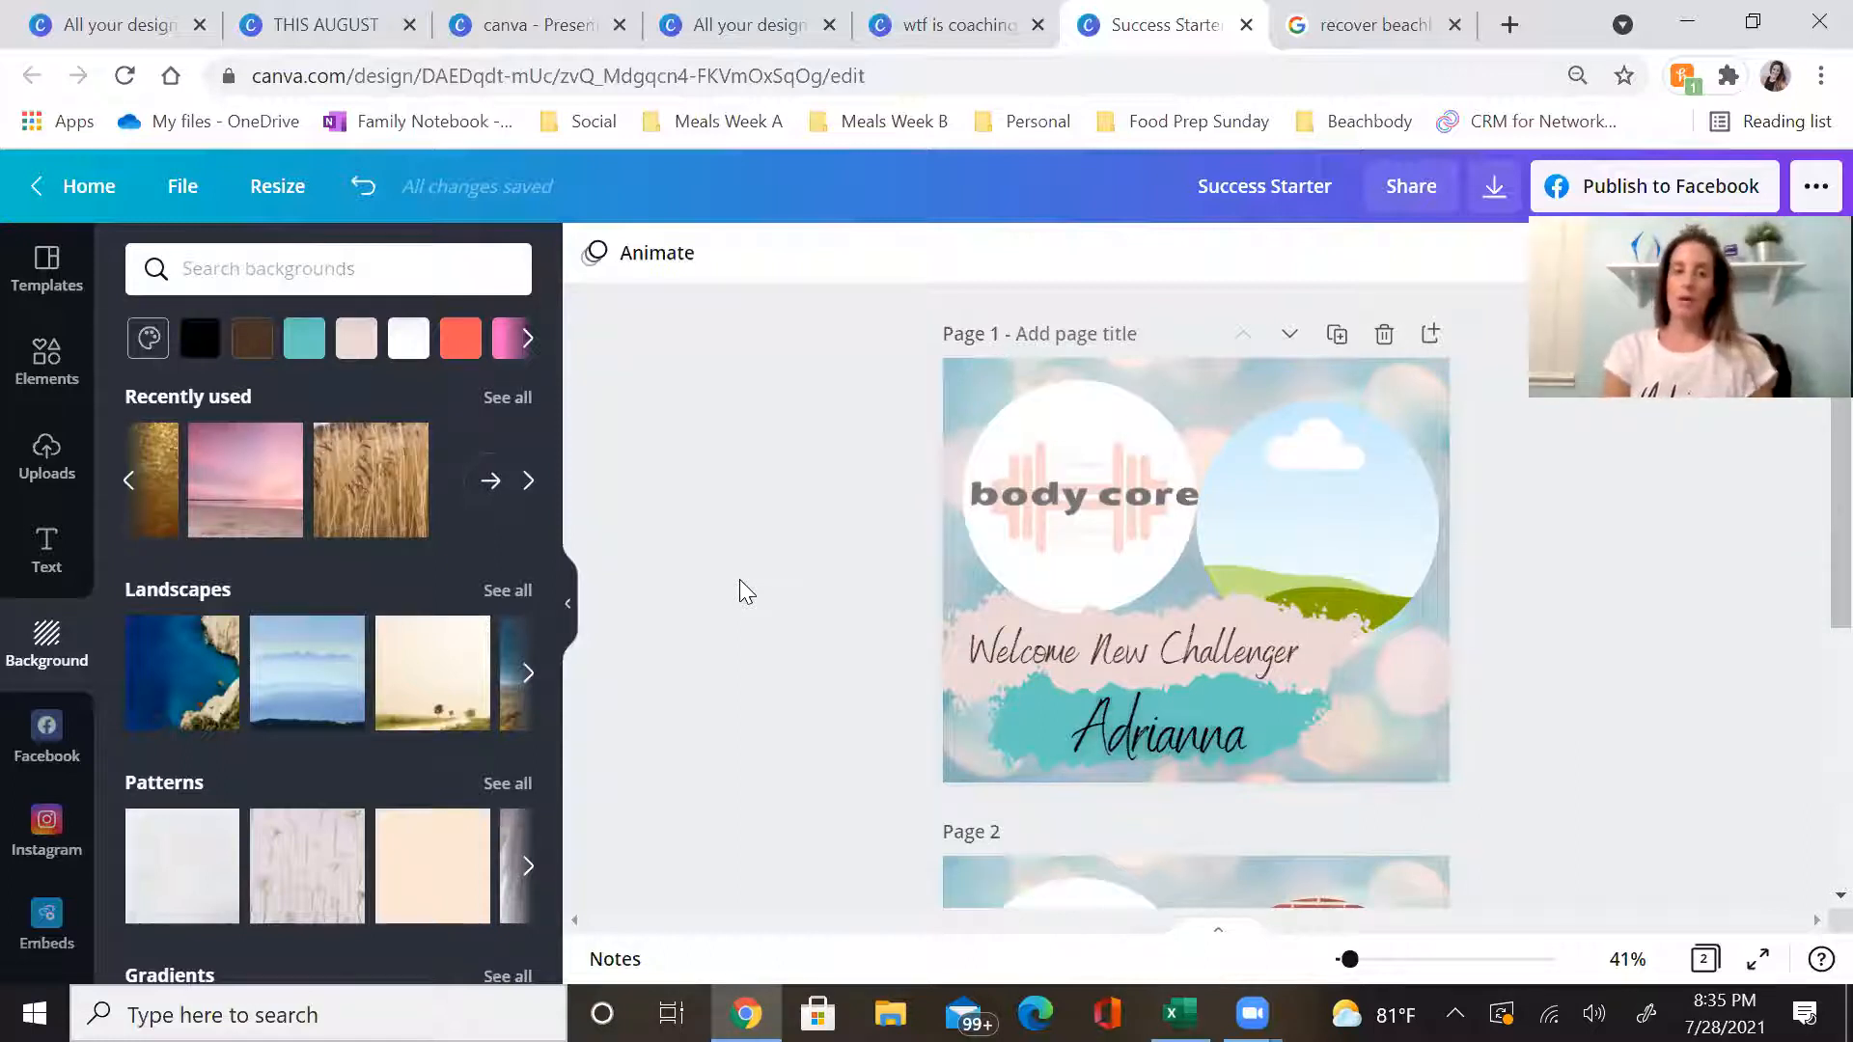
left_click(19, 282)
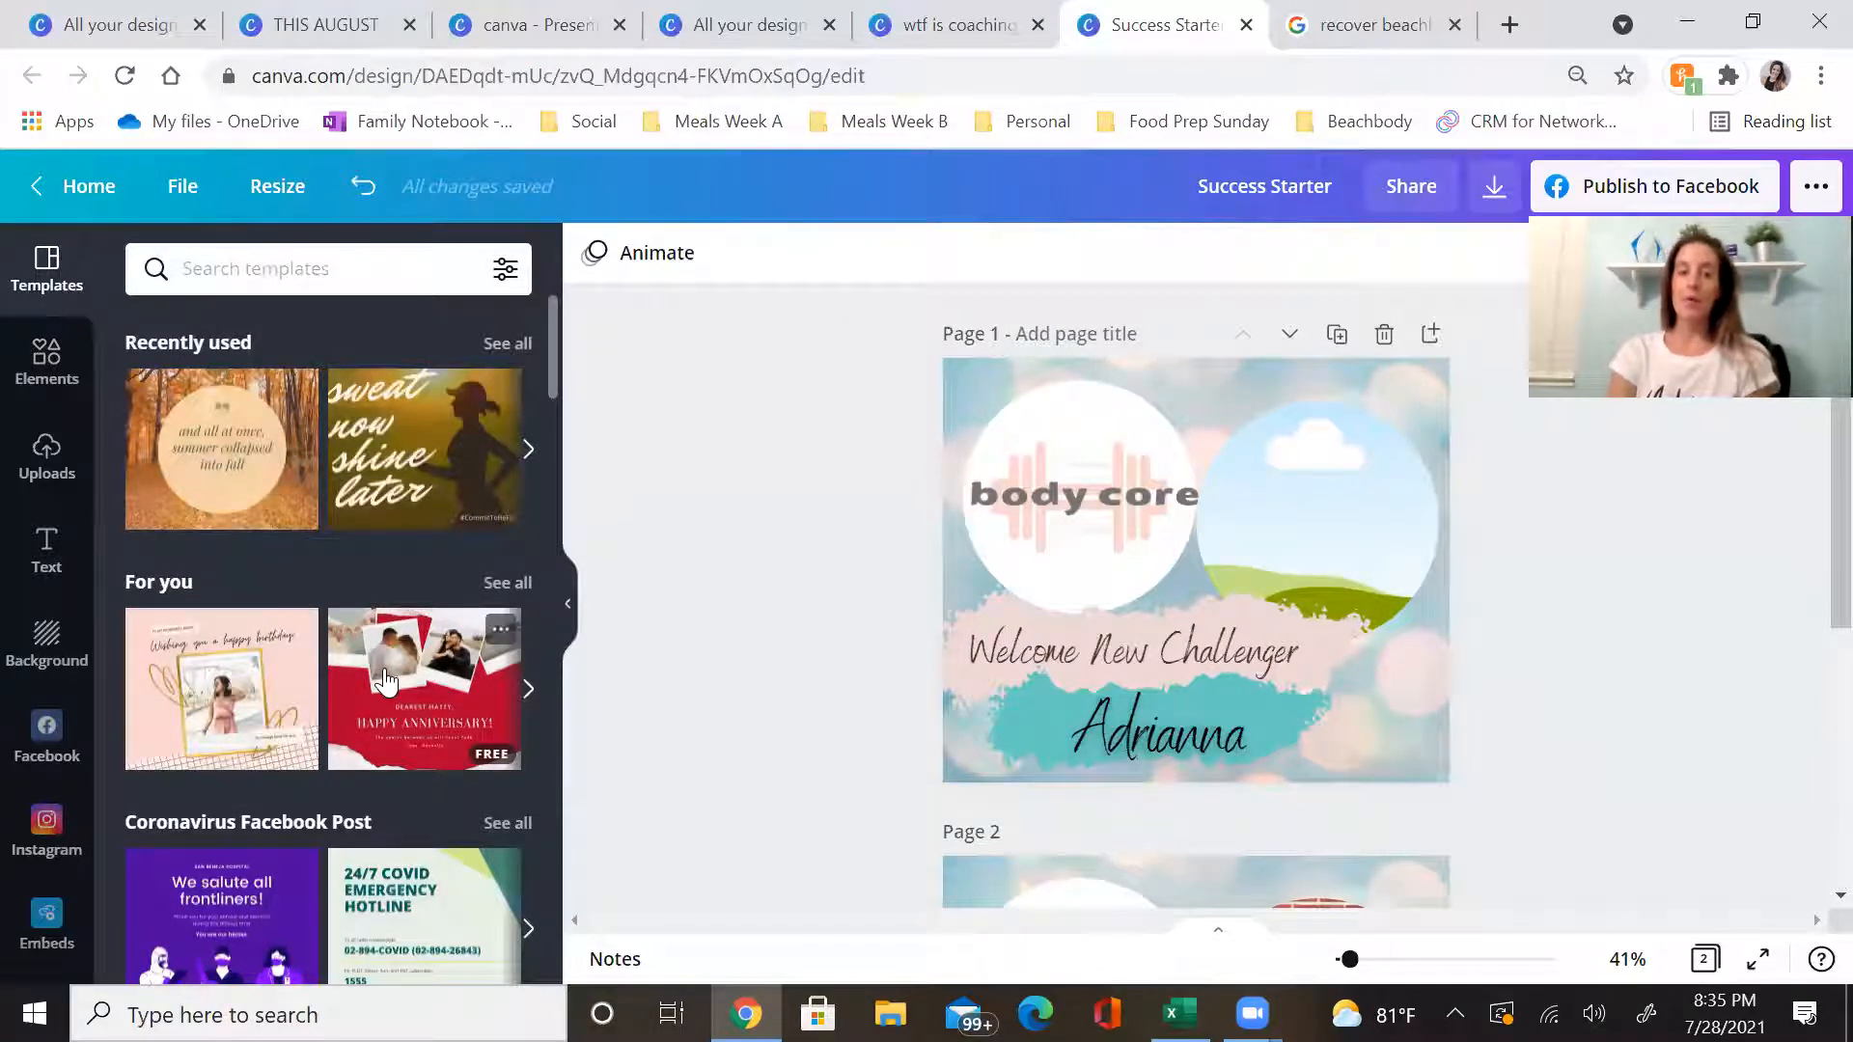
left_click(259, 685)
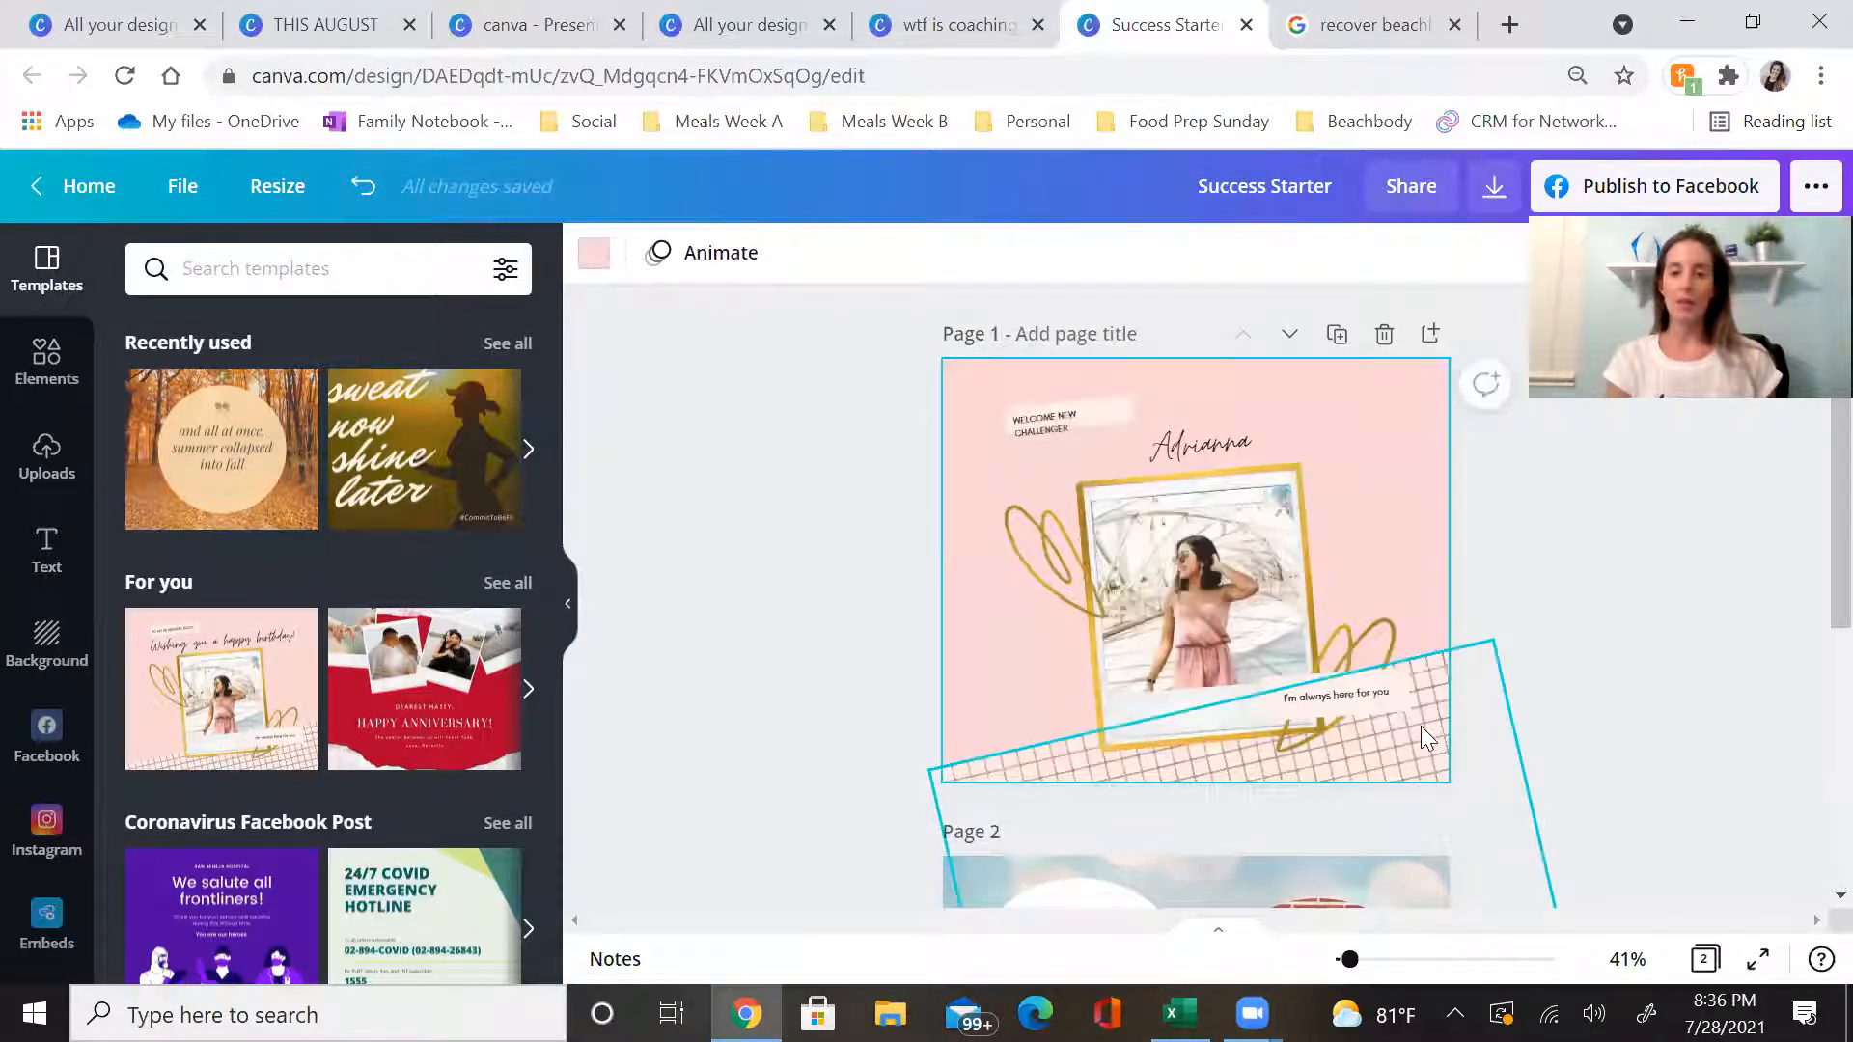
Move the challenger's name text off the page 1 edge and slightly shrink the Welcome New Challenger label
left_click(1123, 469)
left_click(972, 370)
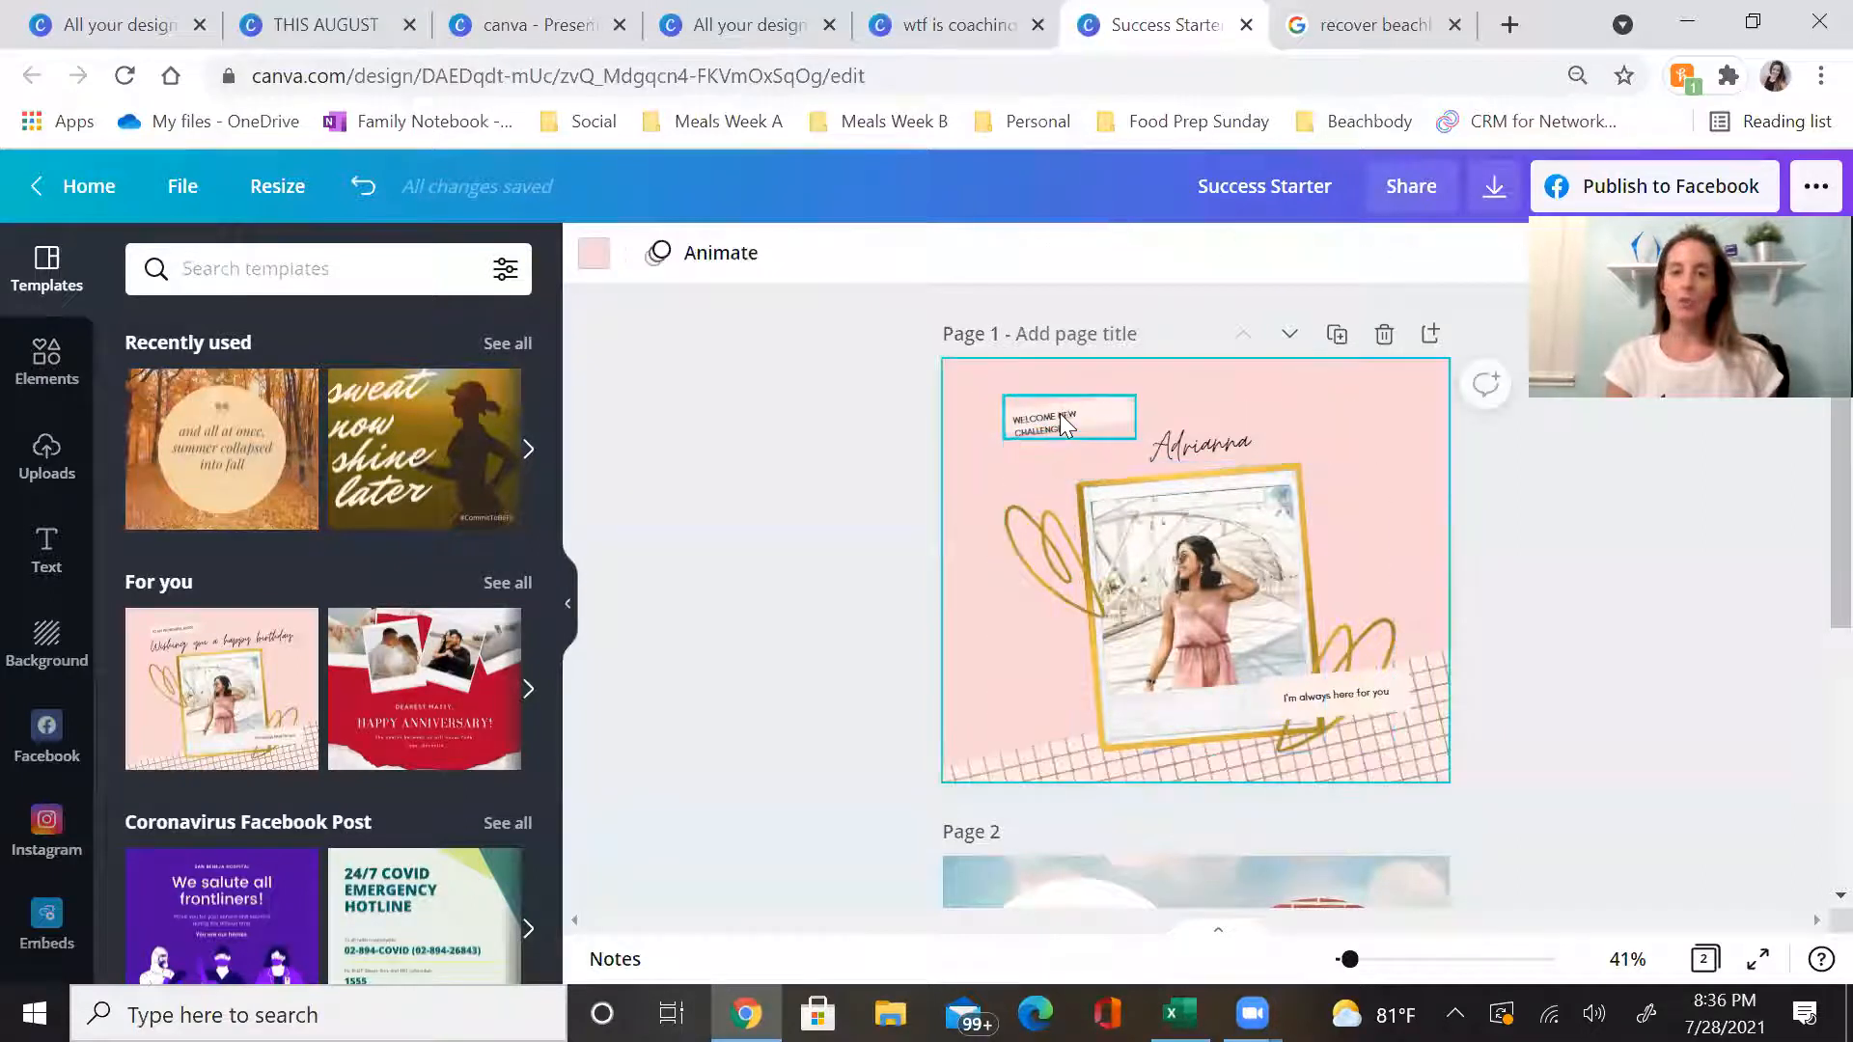
left_click(1079, 440)
left_click_drag(1133, 431, 1471, 629)
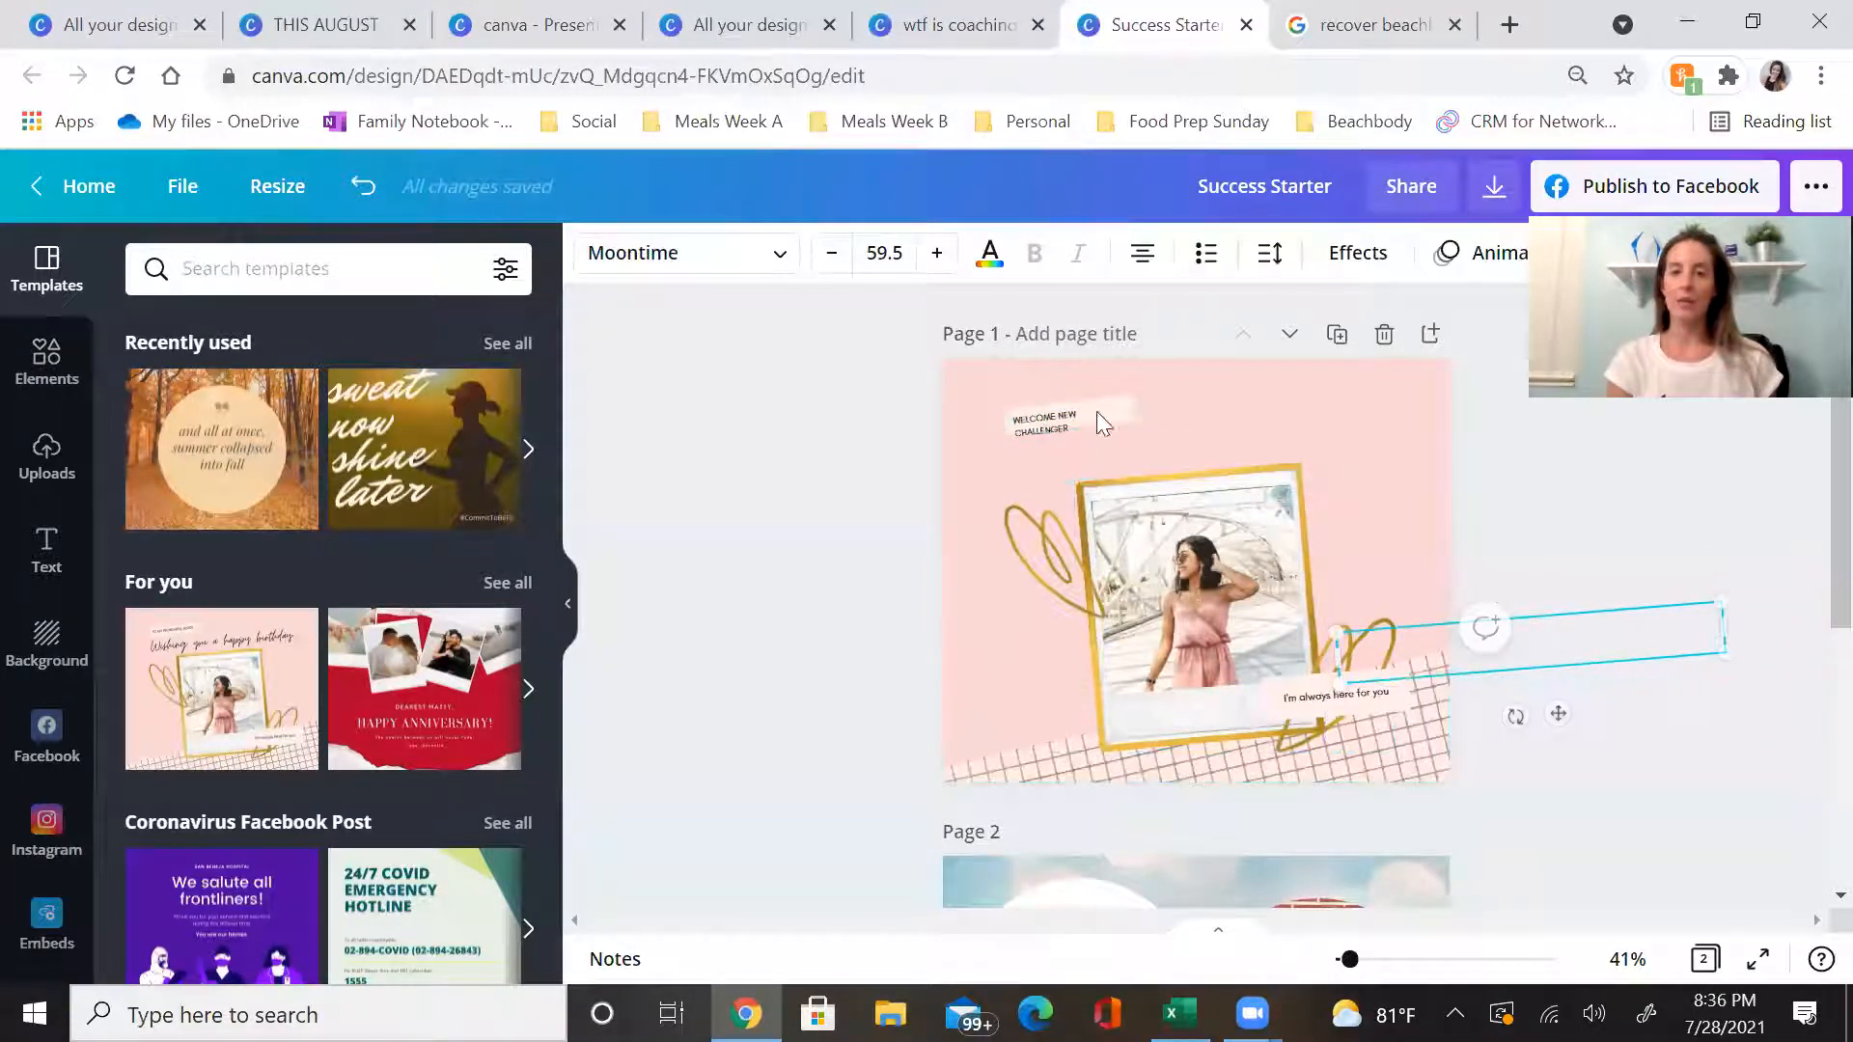
left_click(1068, 424)
left_click_drag(1132, 436, 953, 494)
left_click(1368, 687)
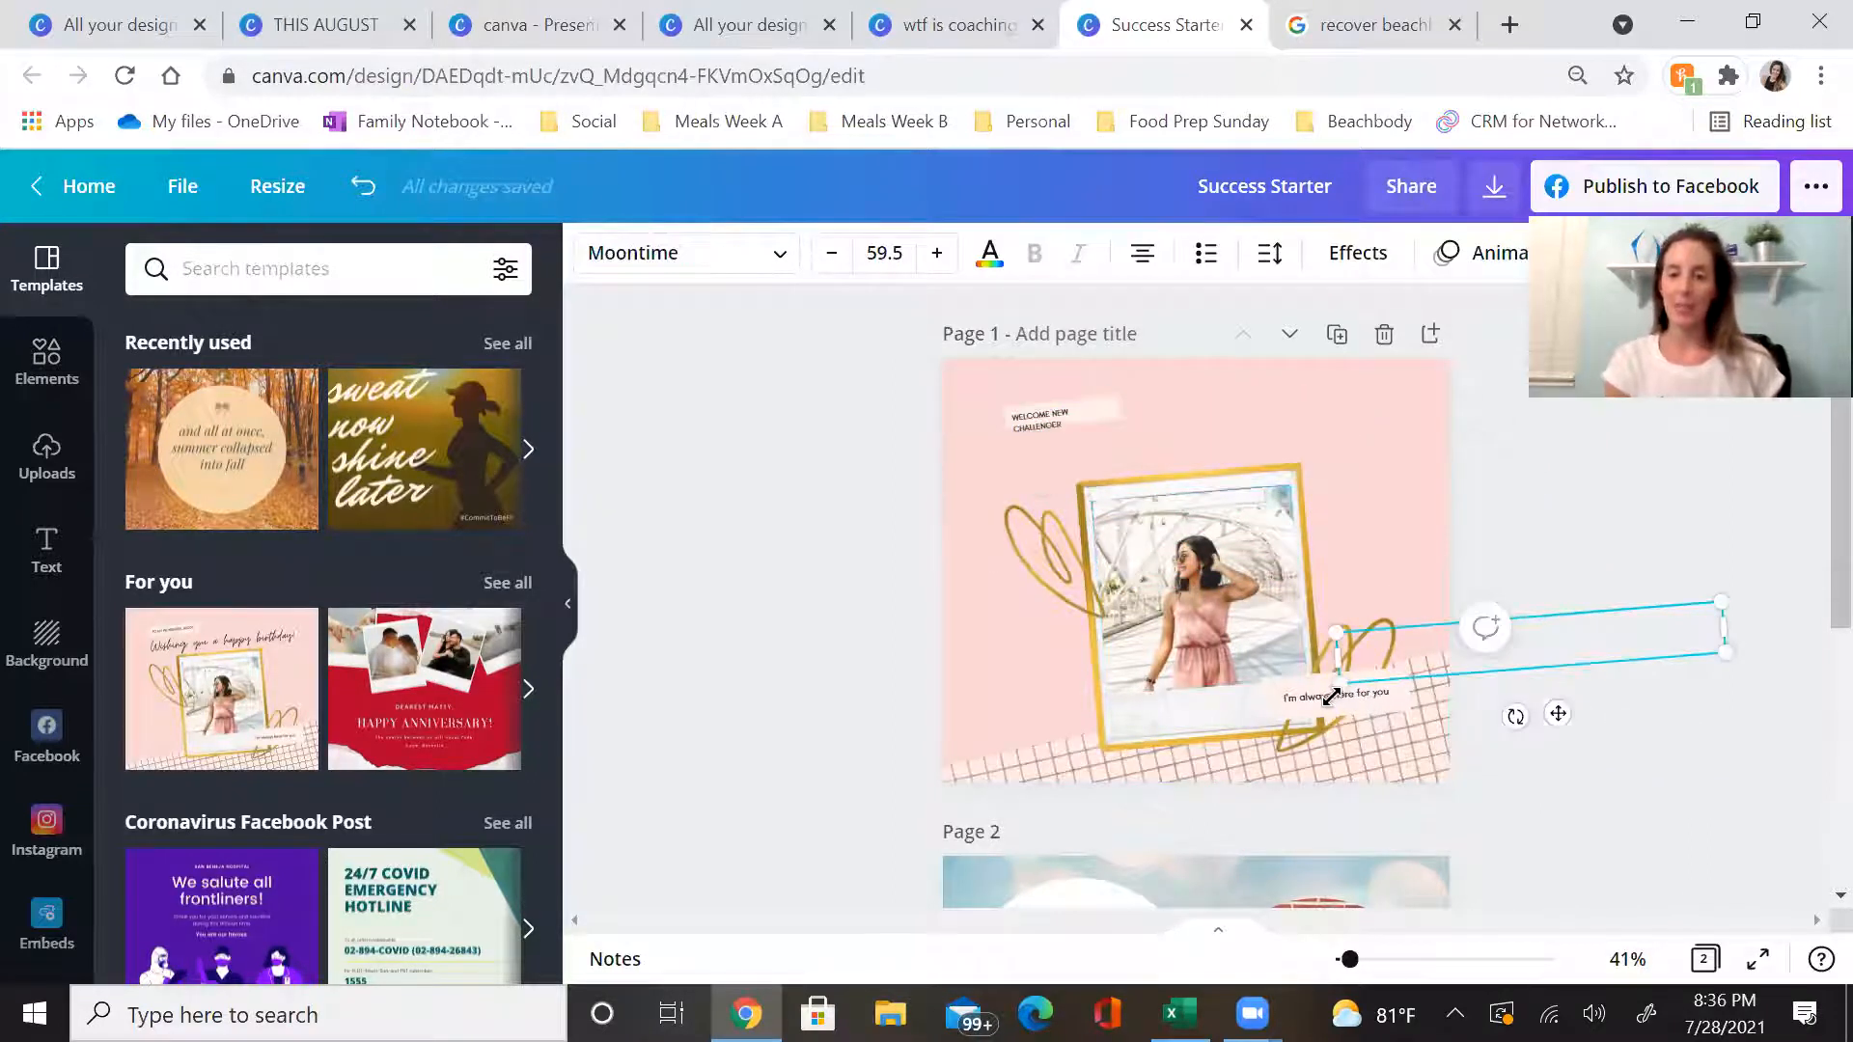
left_click(1354, 696)
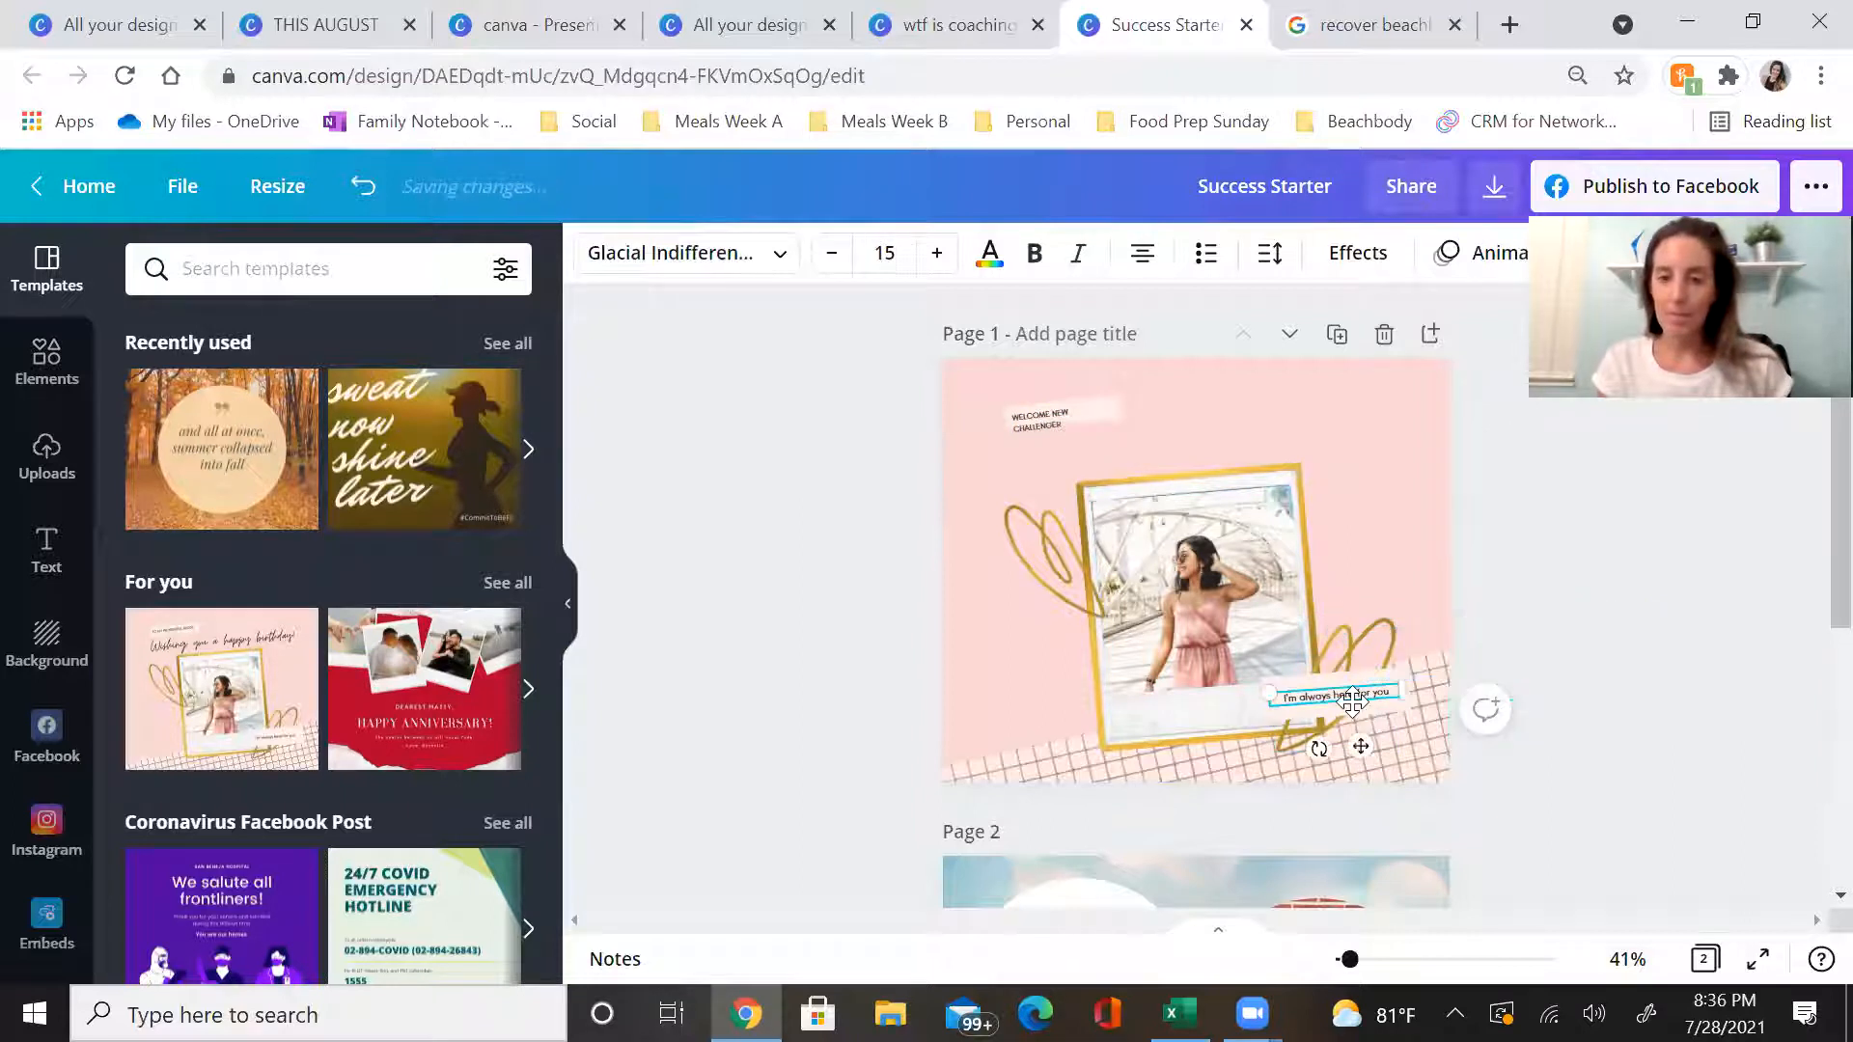
left_click(1401, 532)
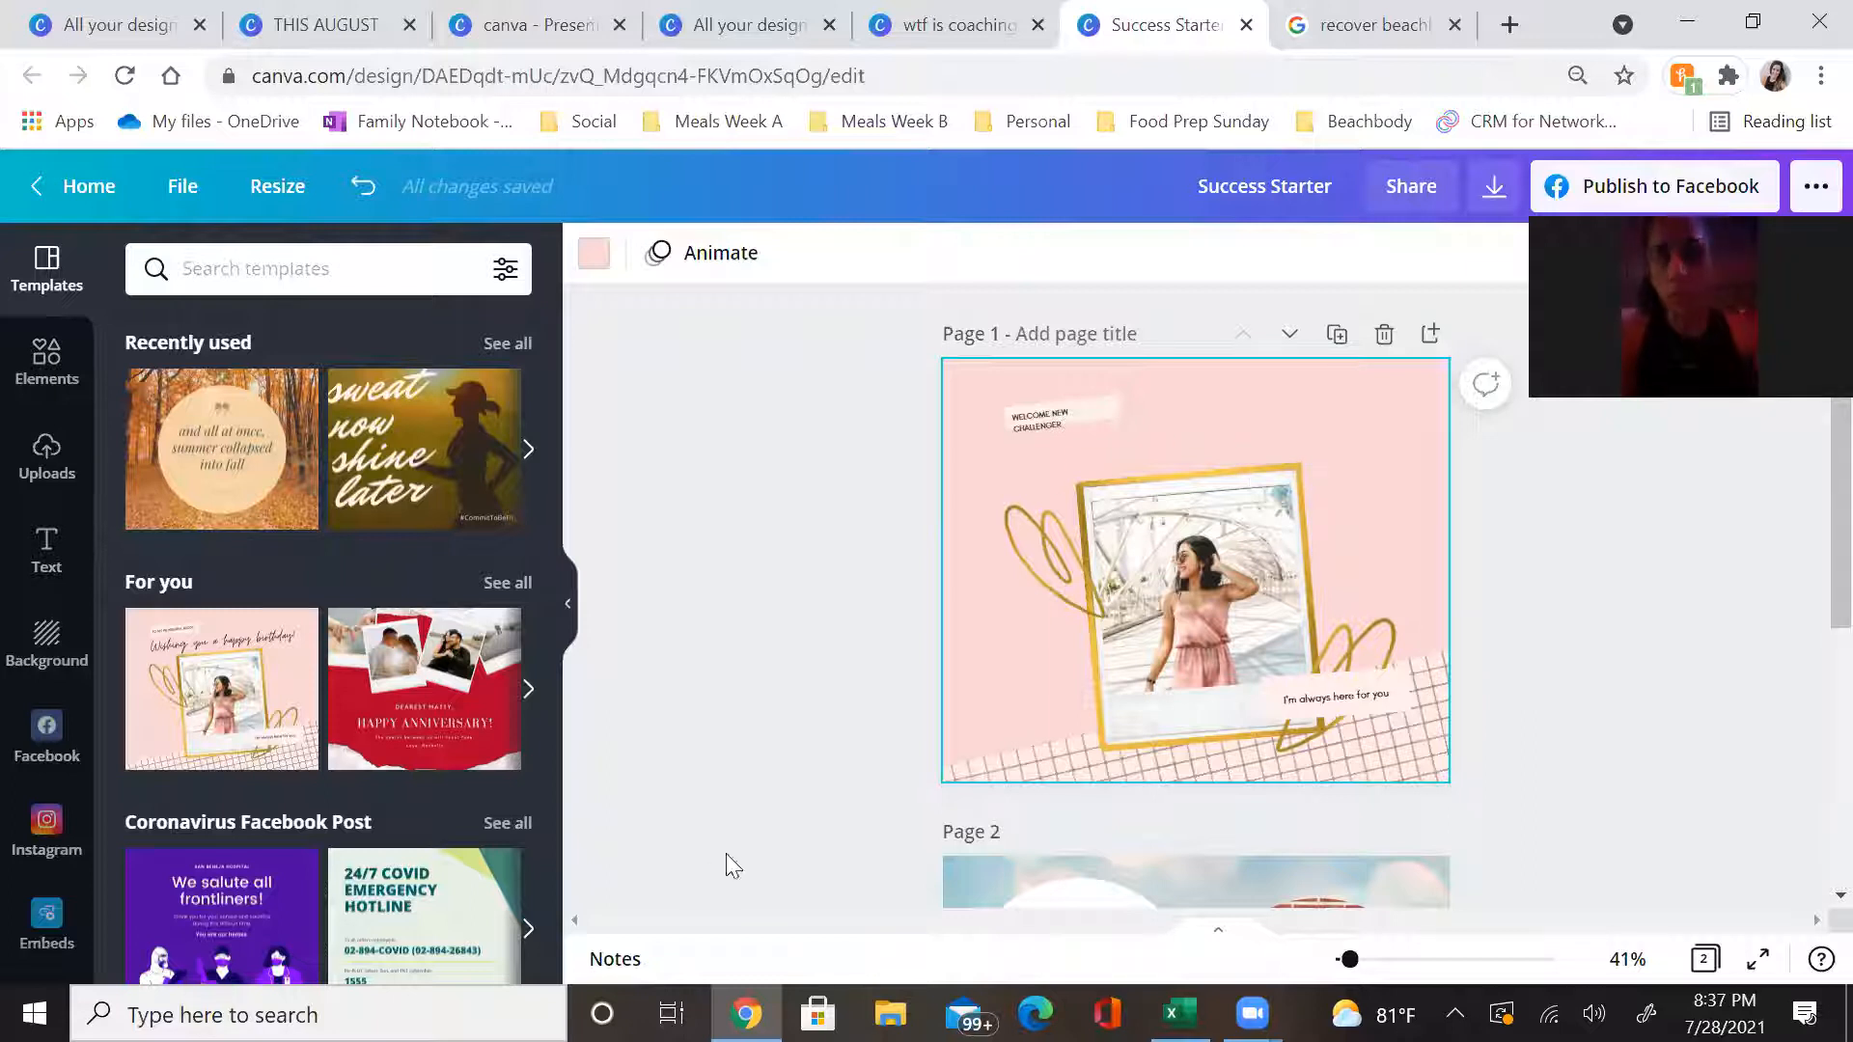
Look through the full list of For you templates and return to its beginning
left_click(507, 582)
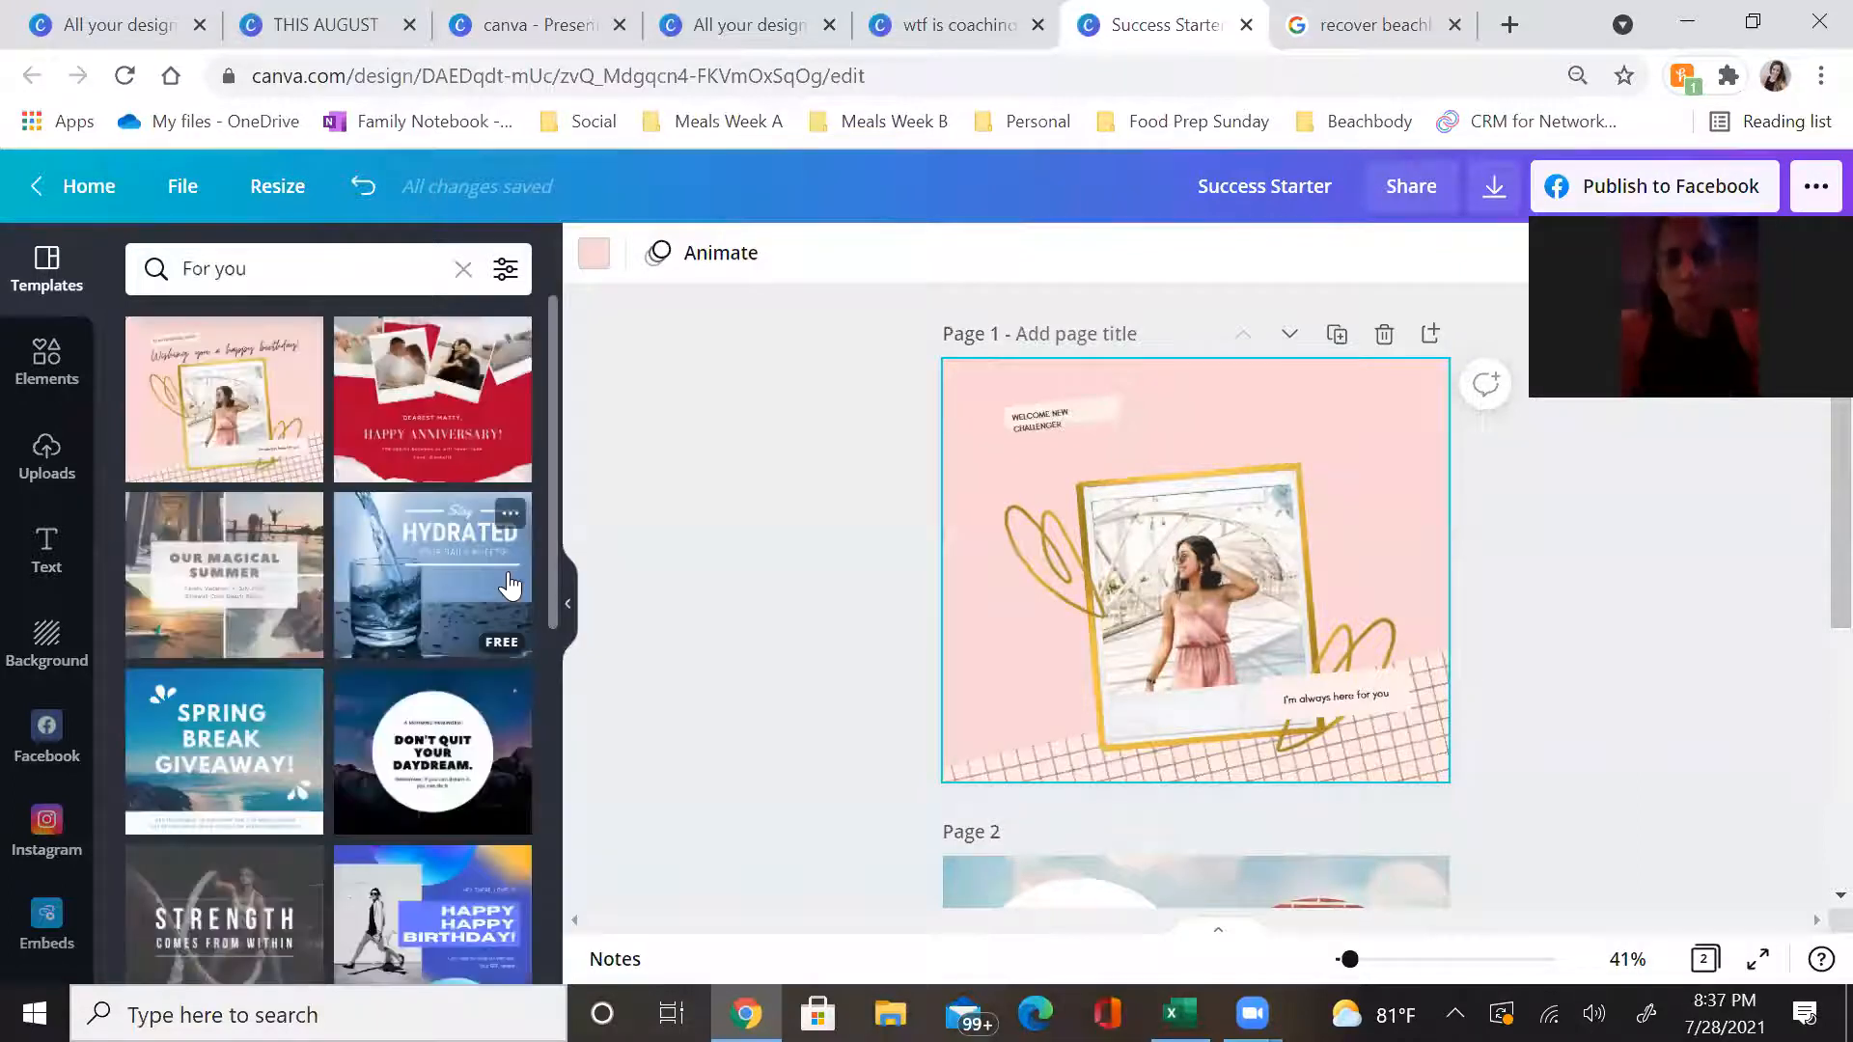
scroll(446, 590, "down", 5)
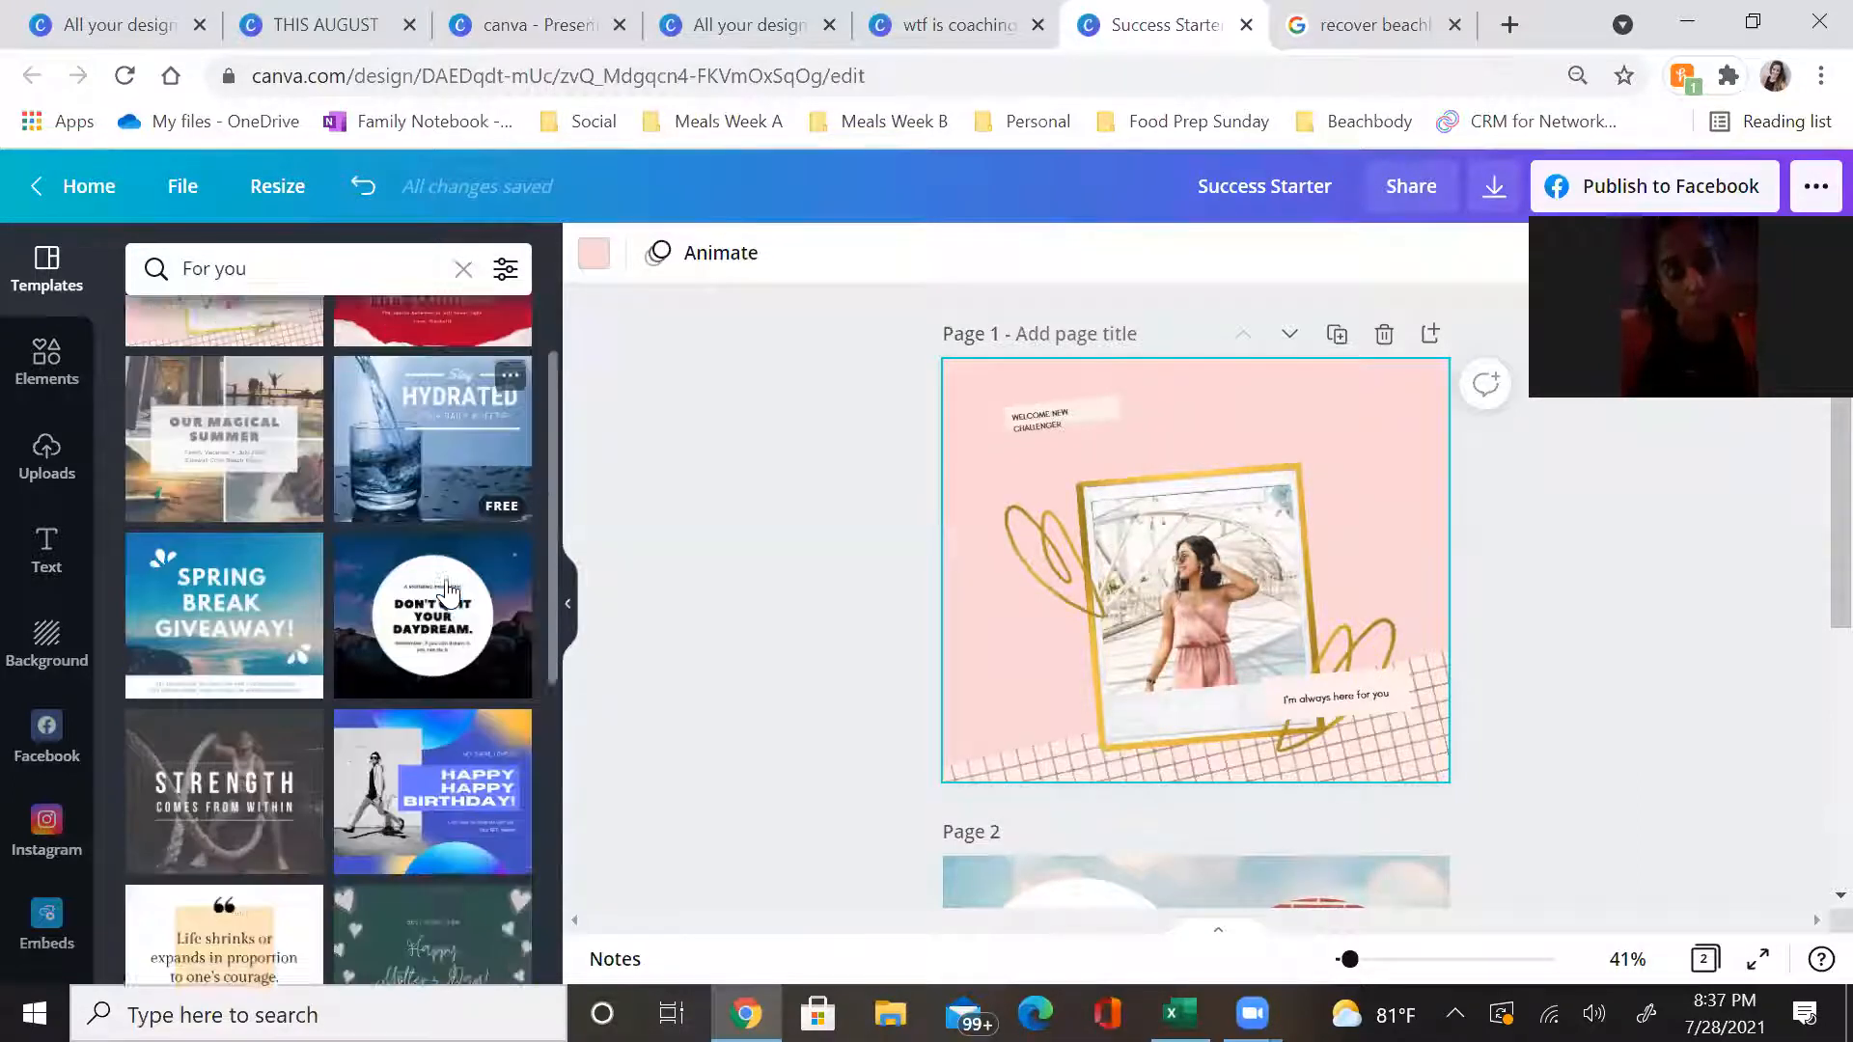
scroll(447, 592, "down", 3)
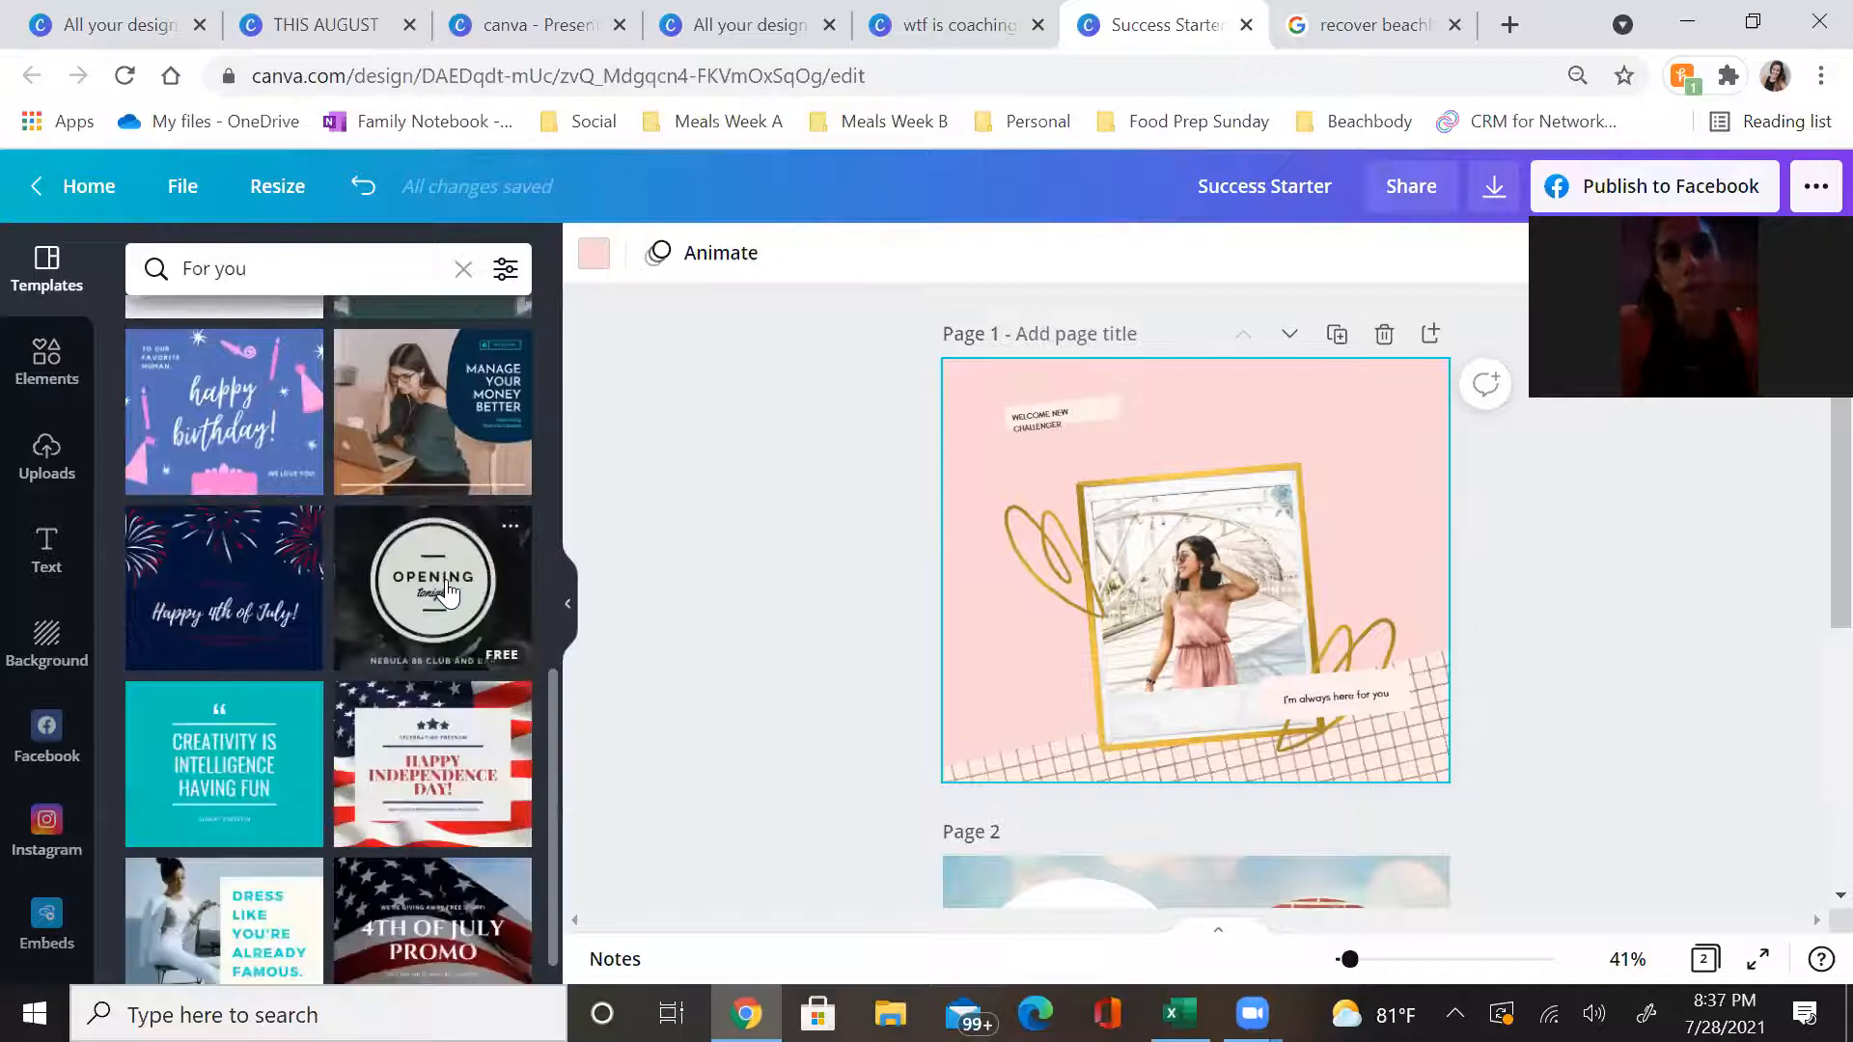
scroll(449, 592, "down", 1)
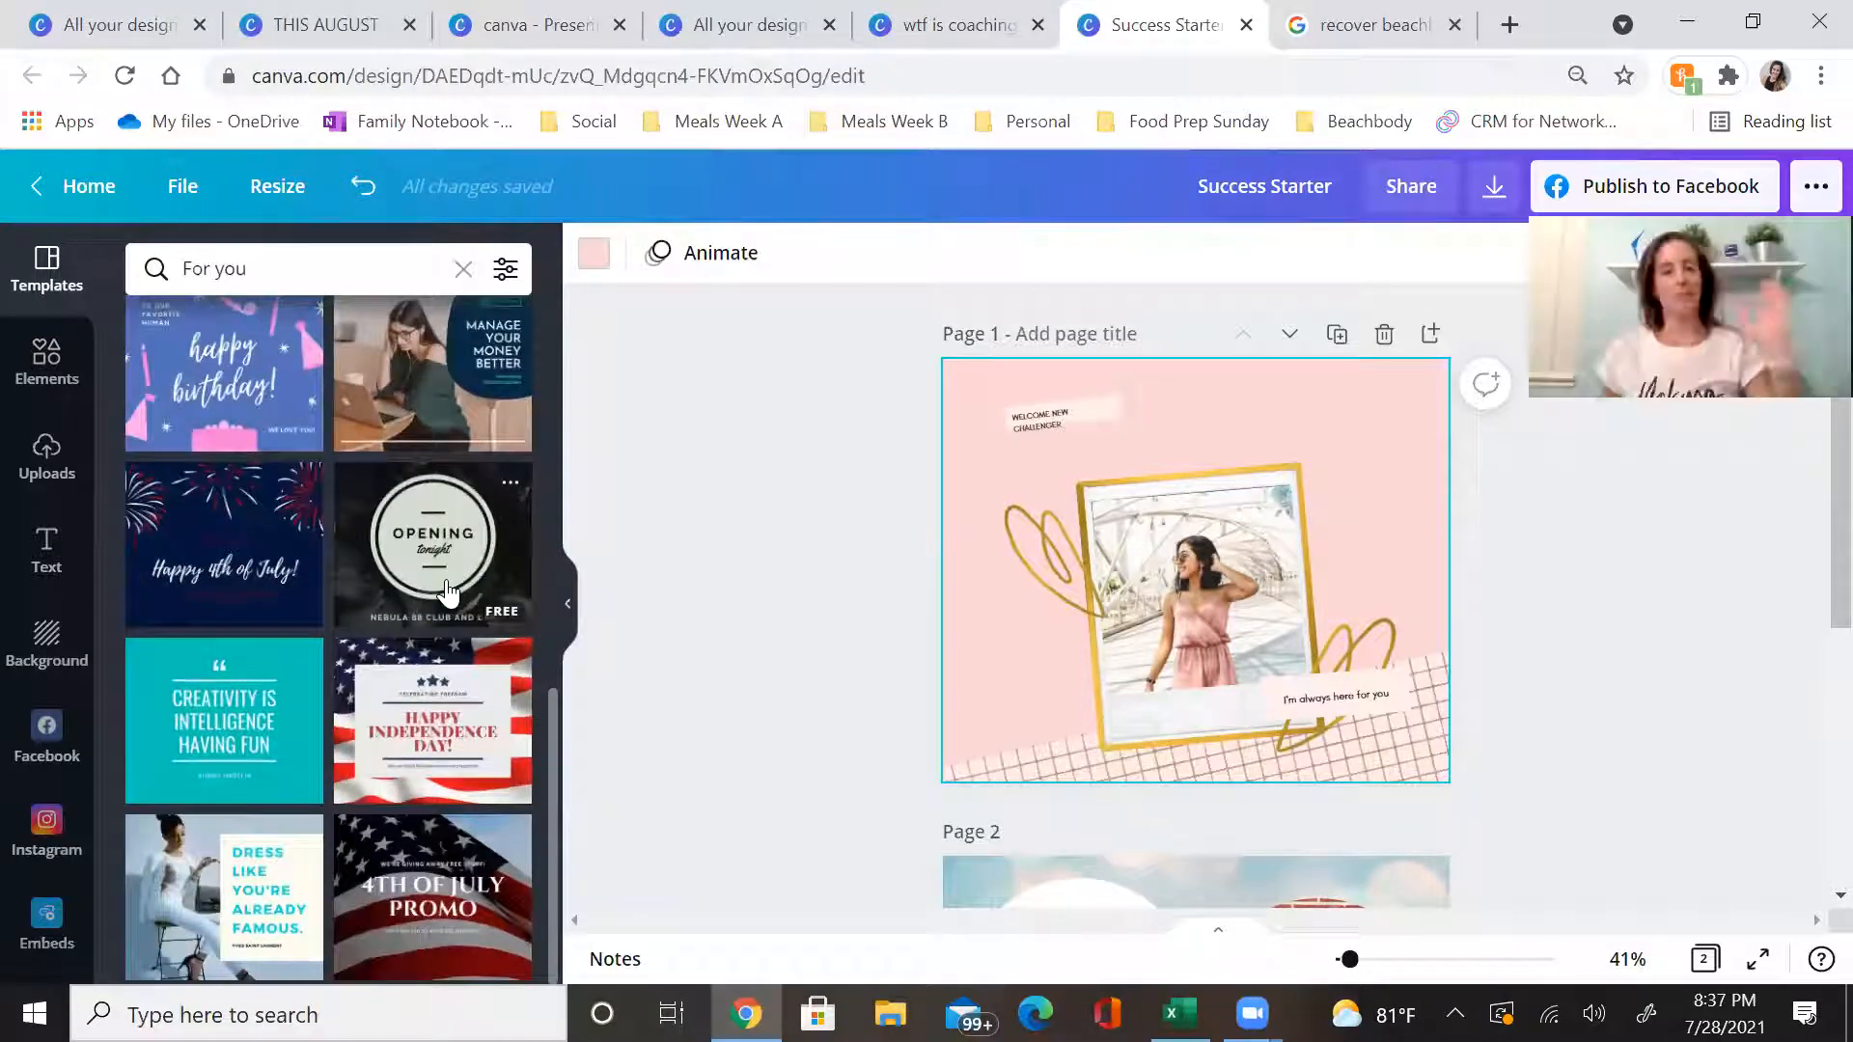
scroll(446, 588, "up", 10)
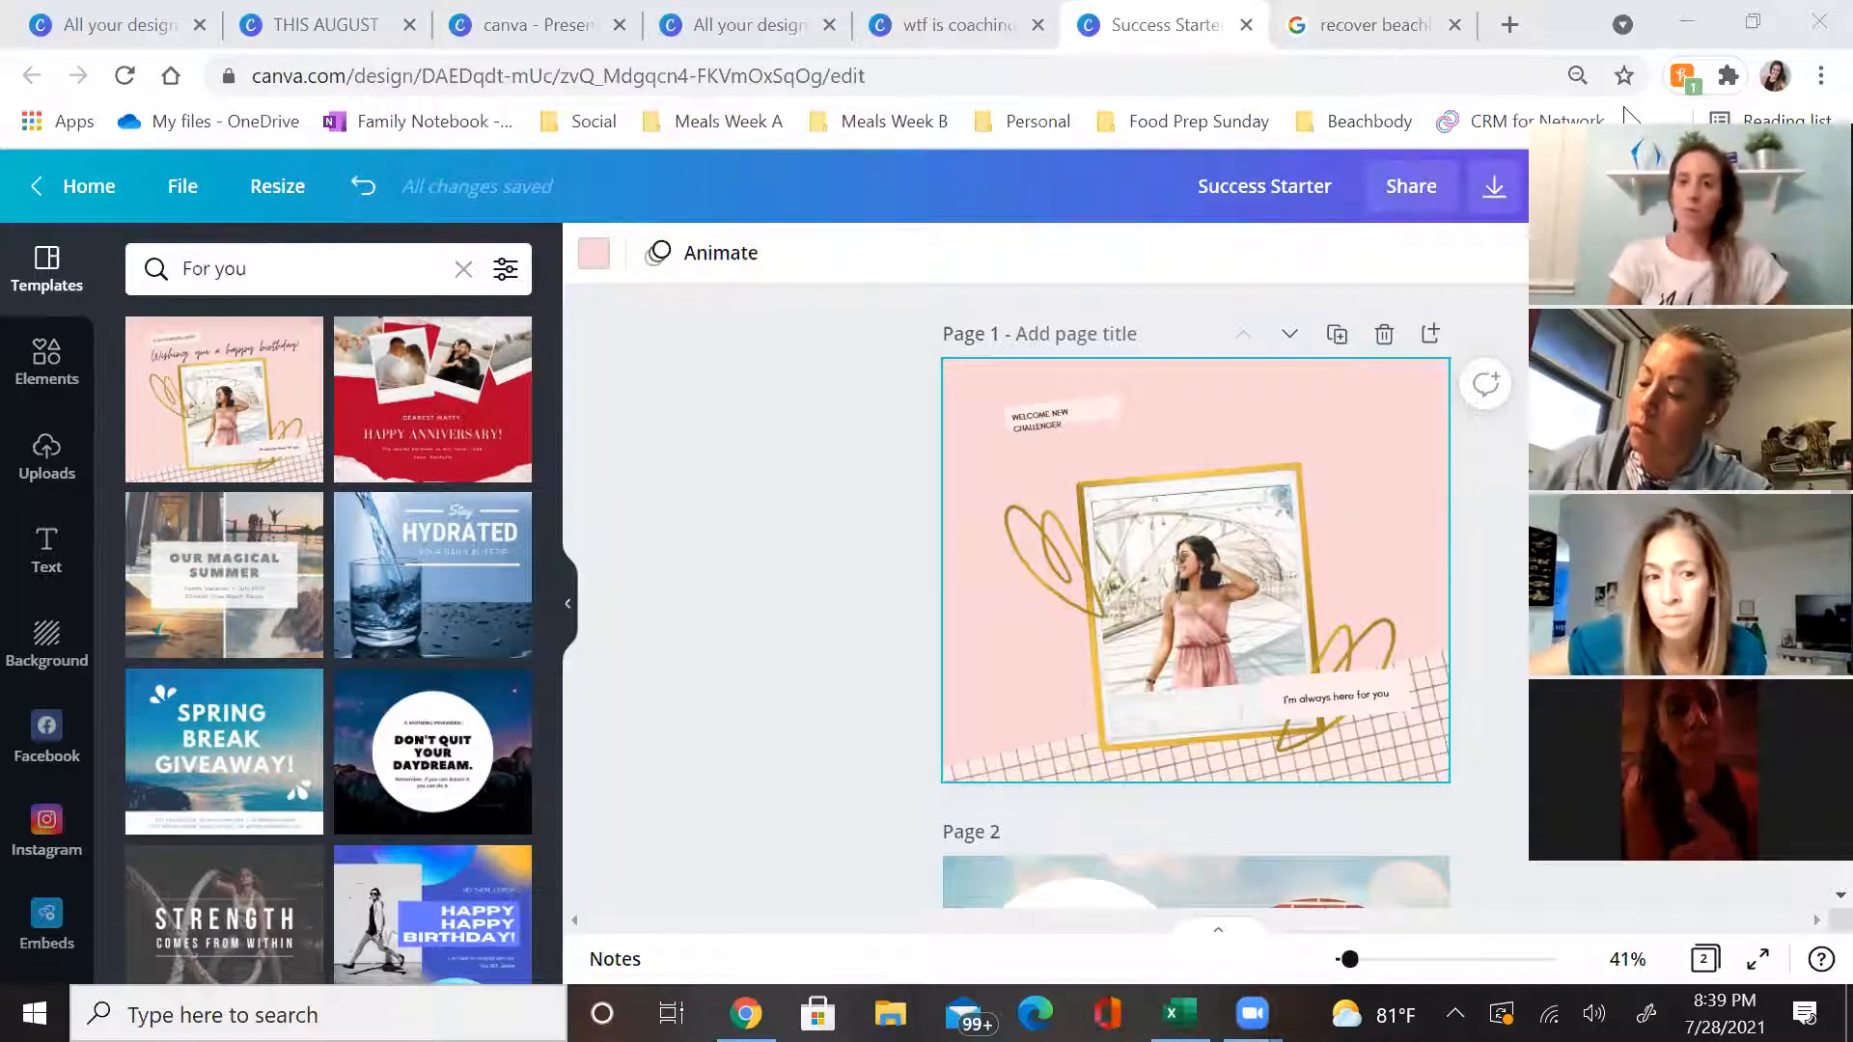
Undo the text changes and the applied template on page 1 back to the body core welcome design
left_click(805, 488)
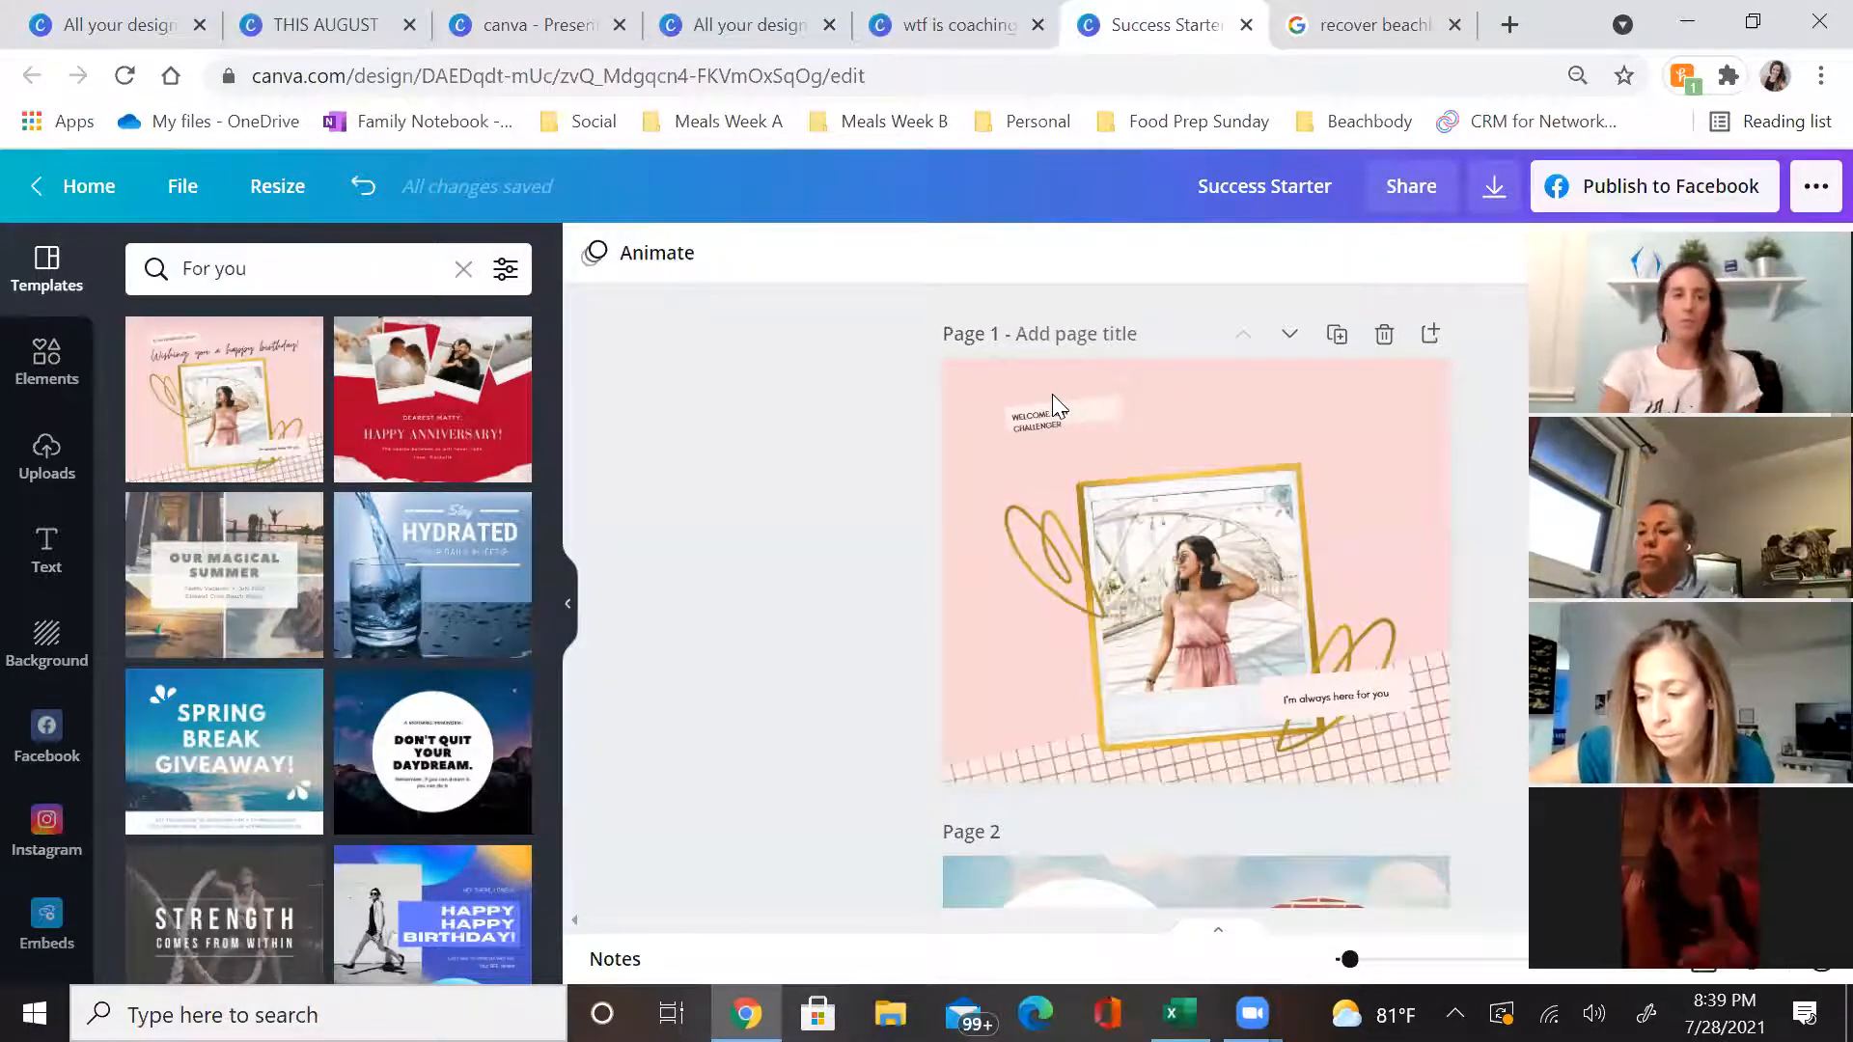
left_click(358, 183)
left_click(358, 183)
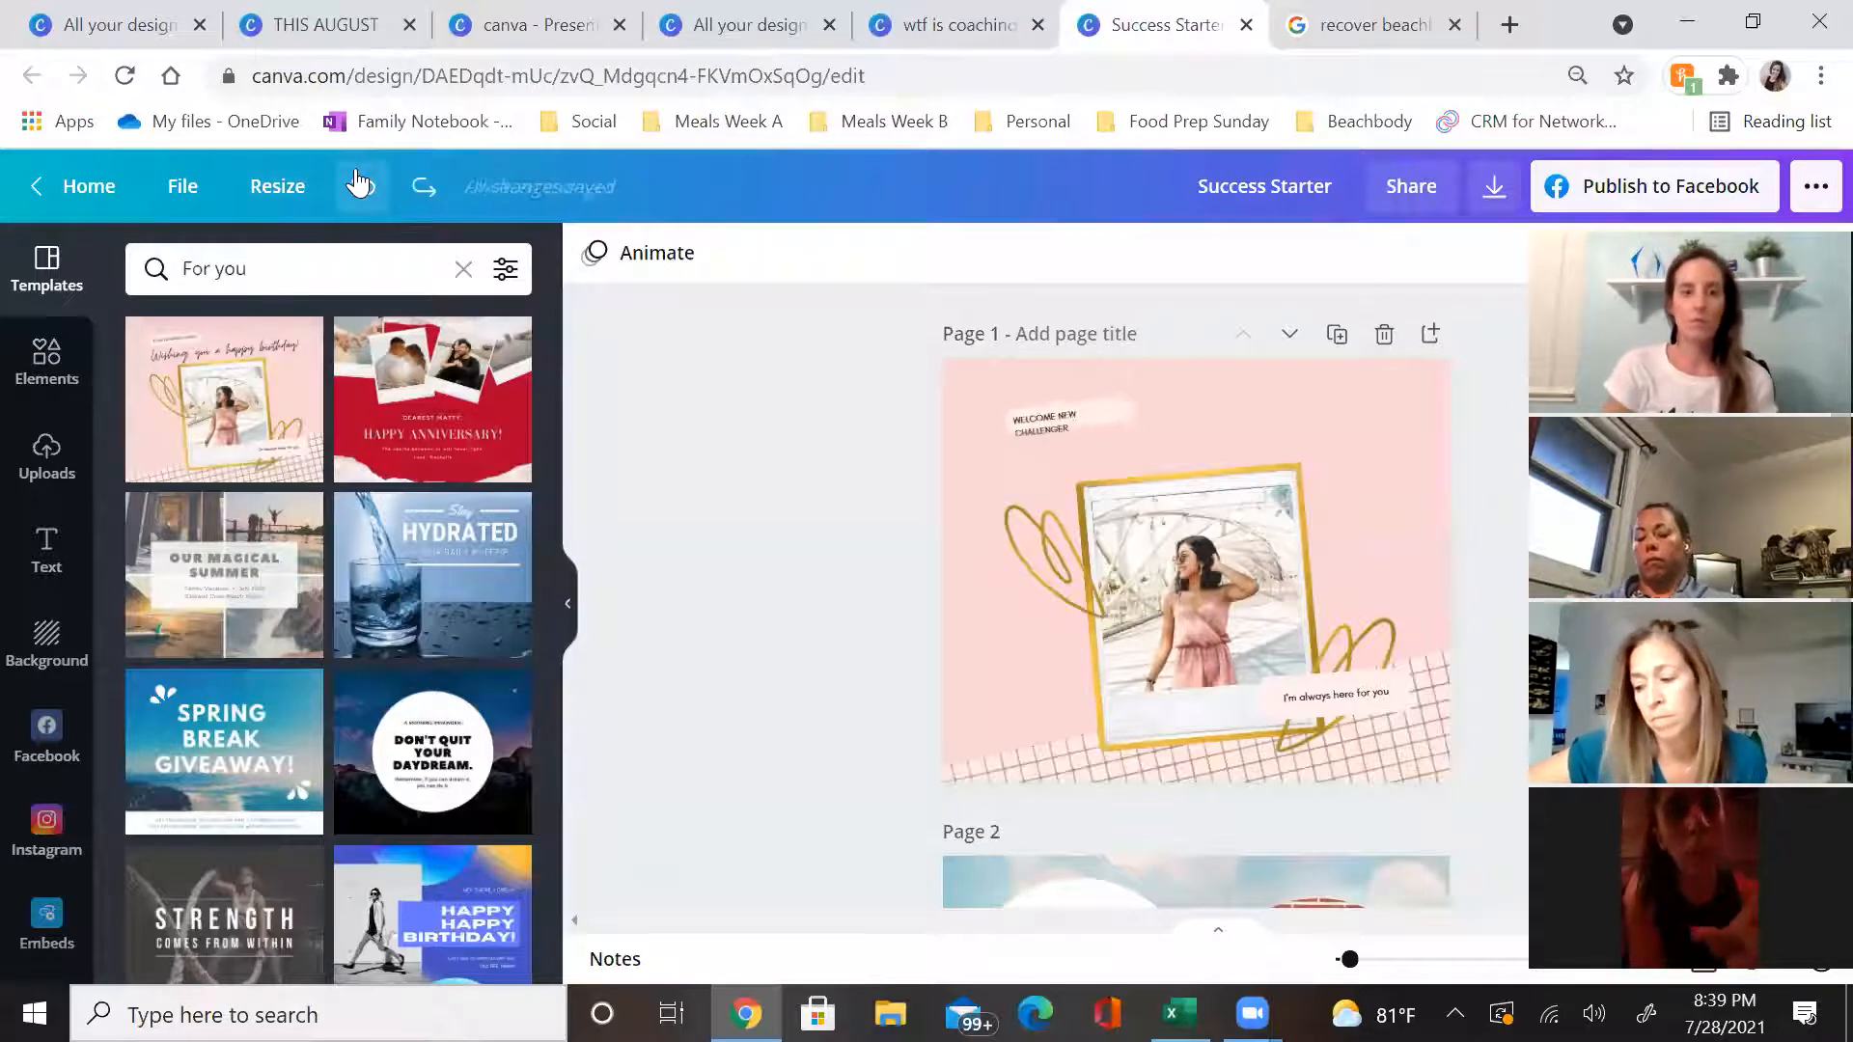
left_click(358, 184)
left_click(358, 183)
left_click(358, 184)
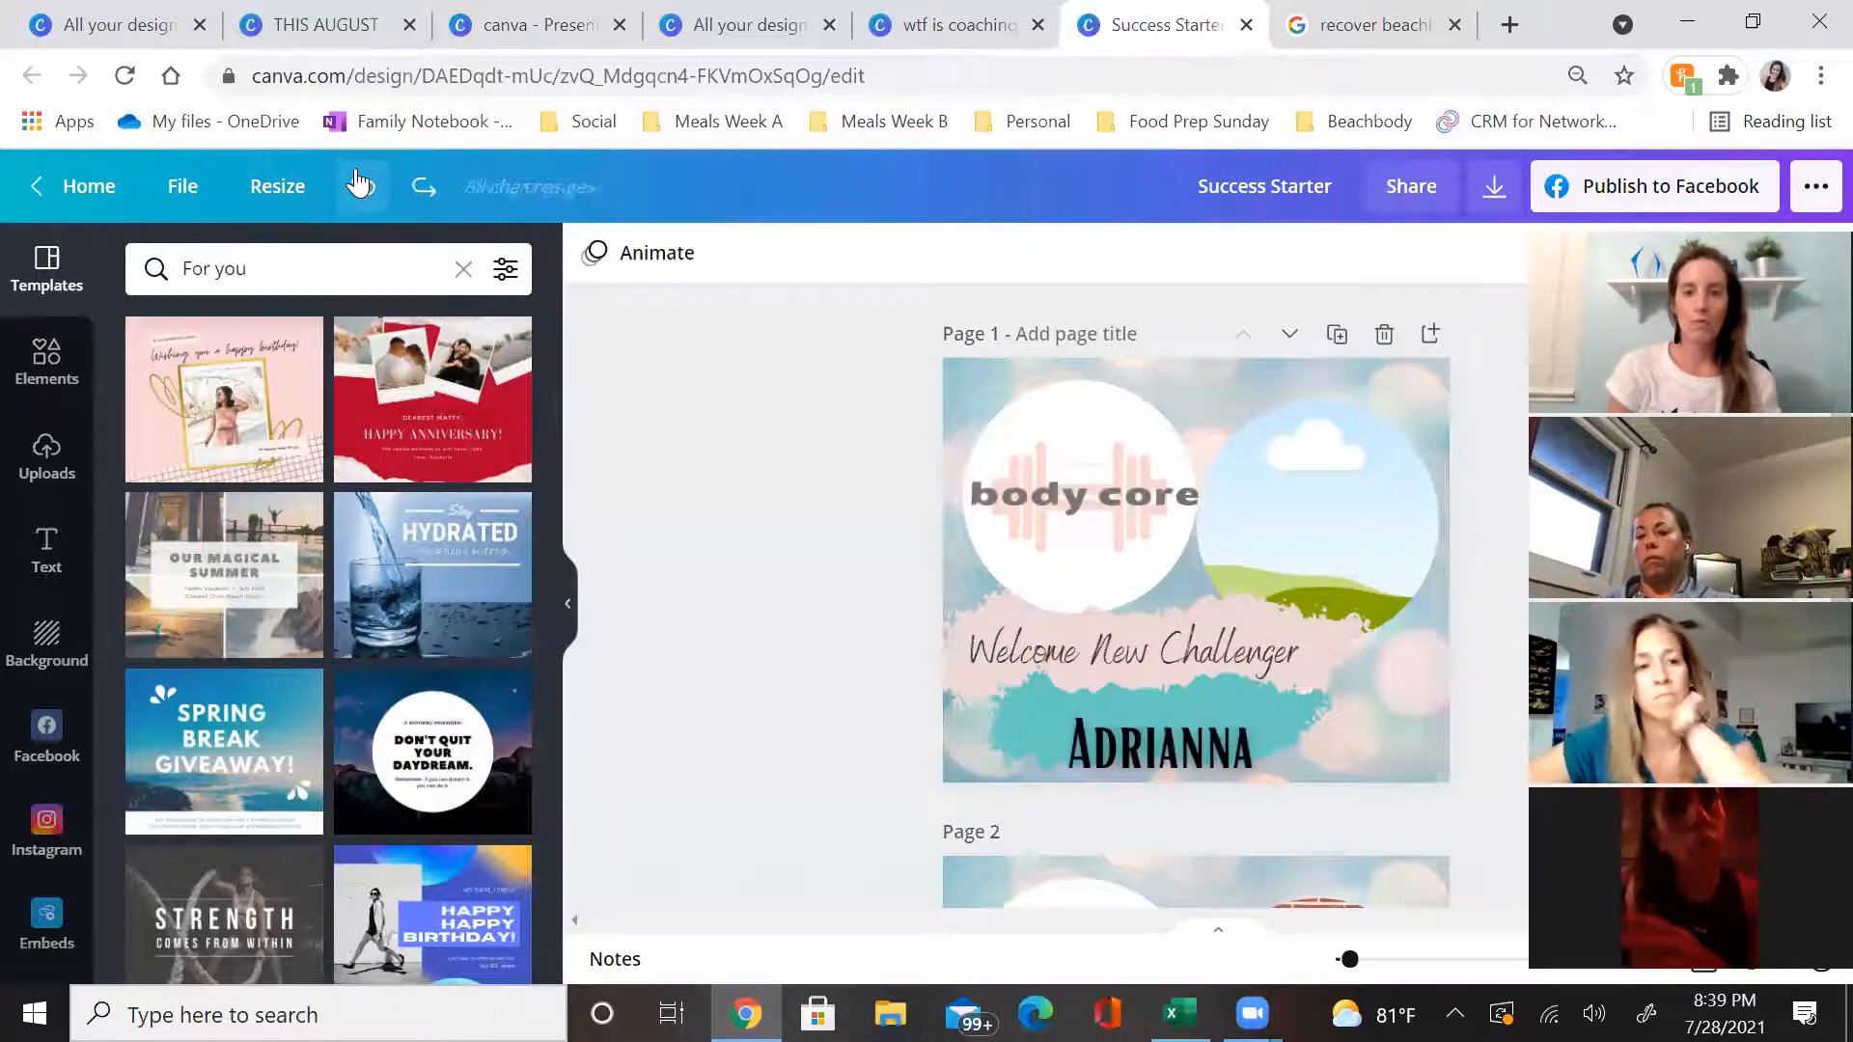
left_click(358, 183)
left_click(358, 184)
left_click(358, 183)
left_click(358, 184)
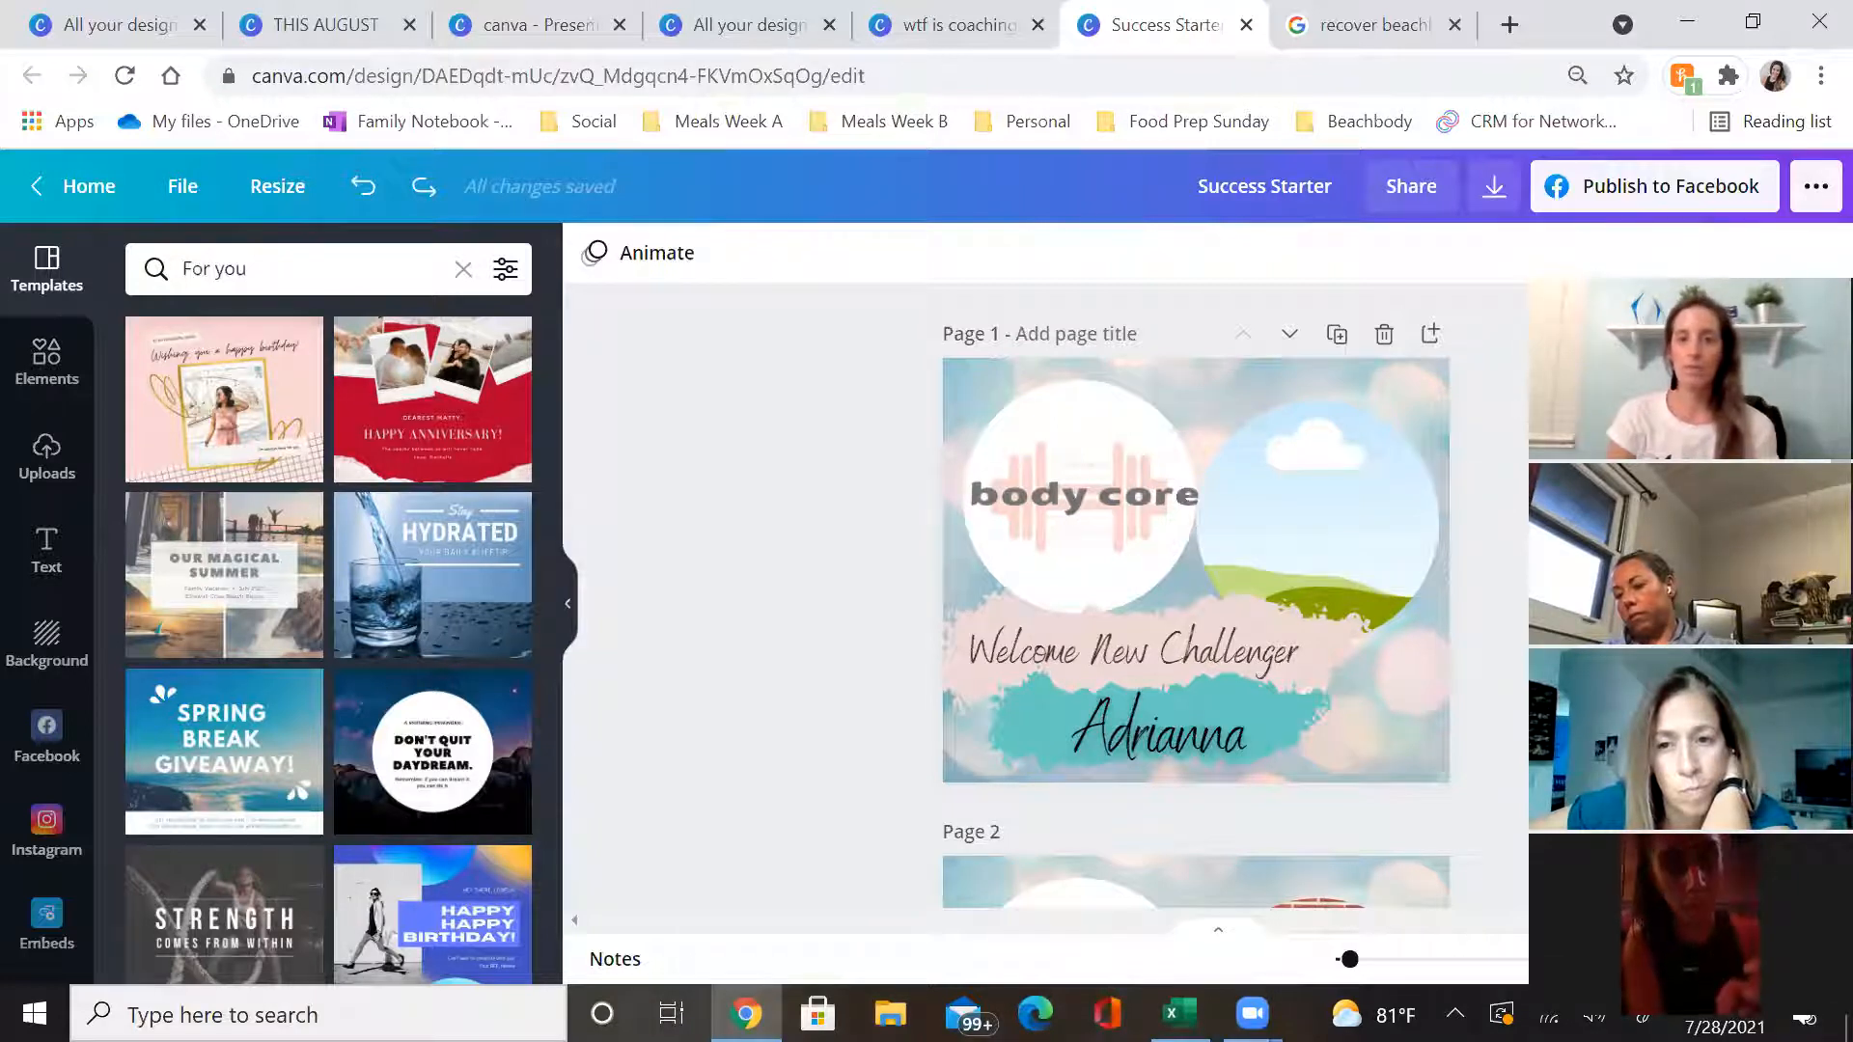
Check the other open designs, return to page 1 of the THIS AUGUST story and clear the selection
left_click(584, 21)
left_click(670, 20)
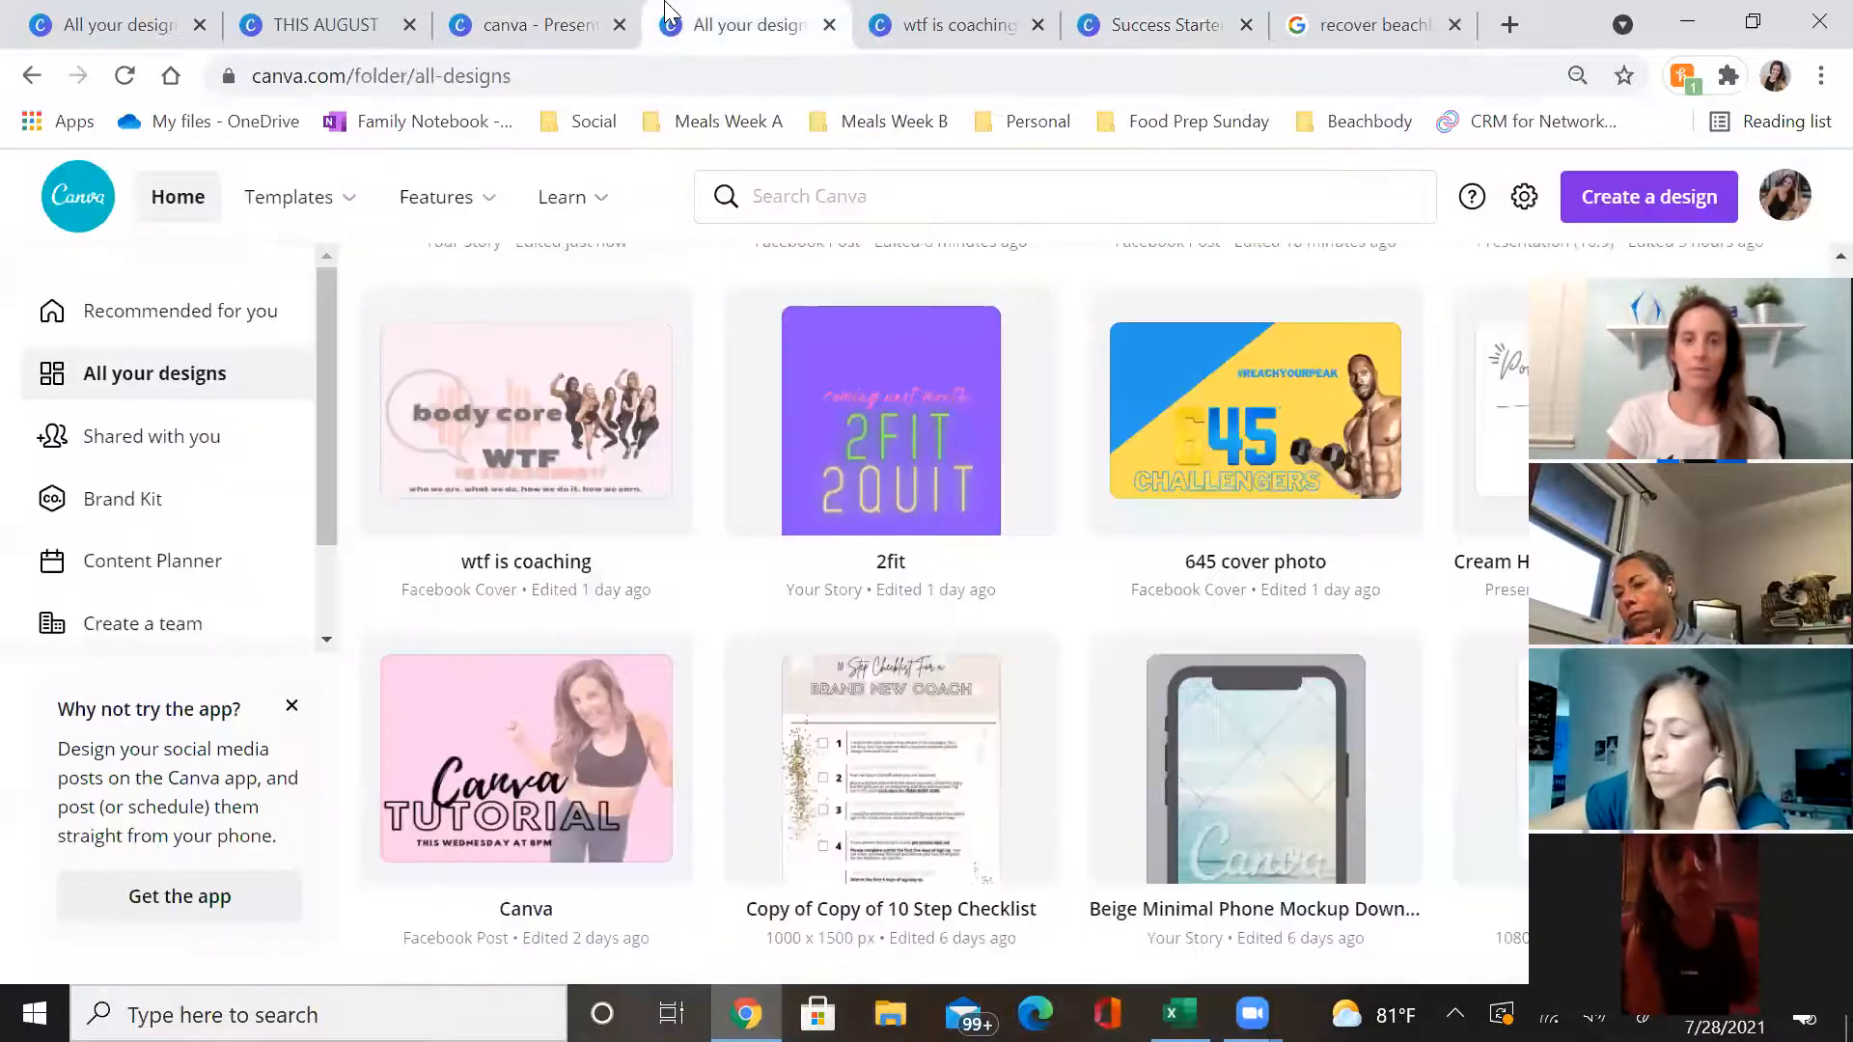
left_click(1004, 18)
left_click(1138, 26)
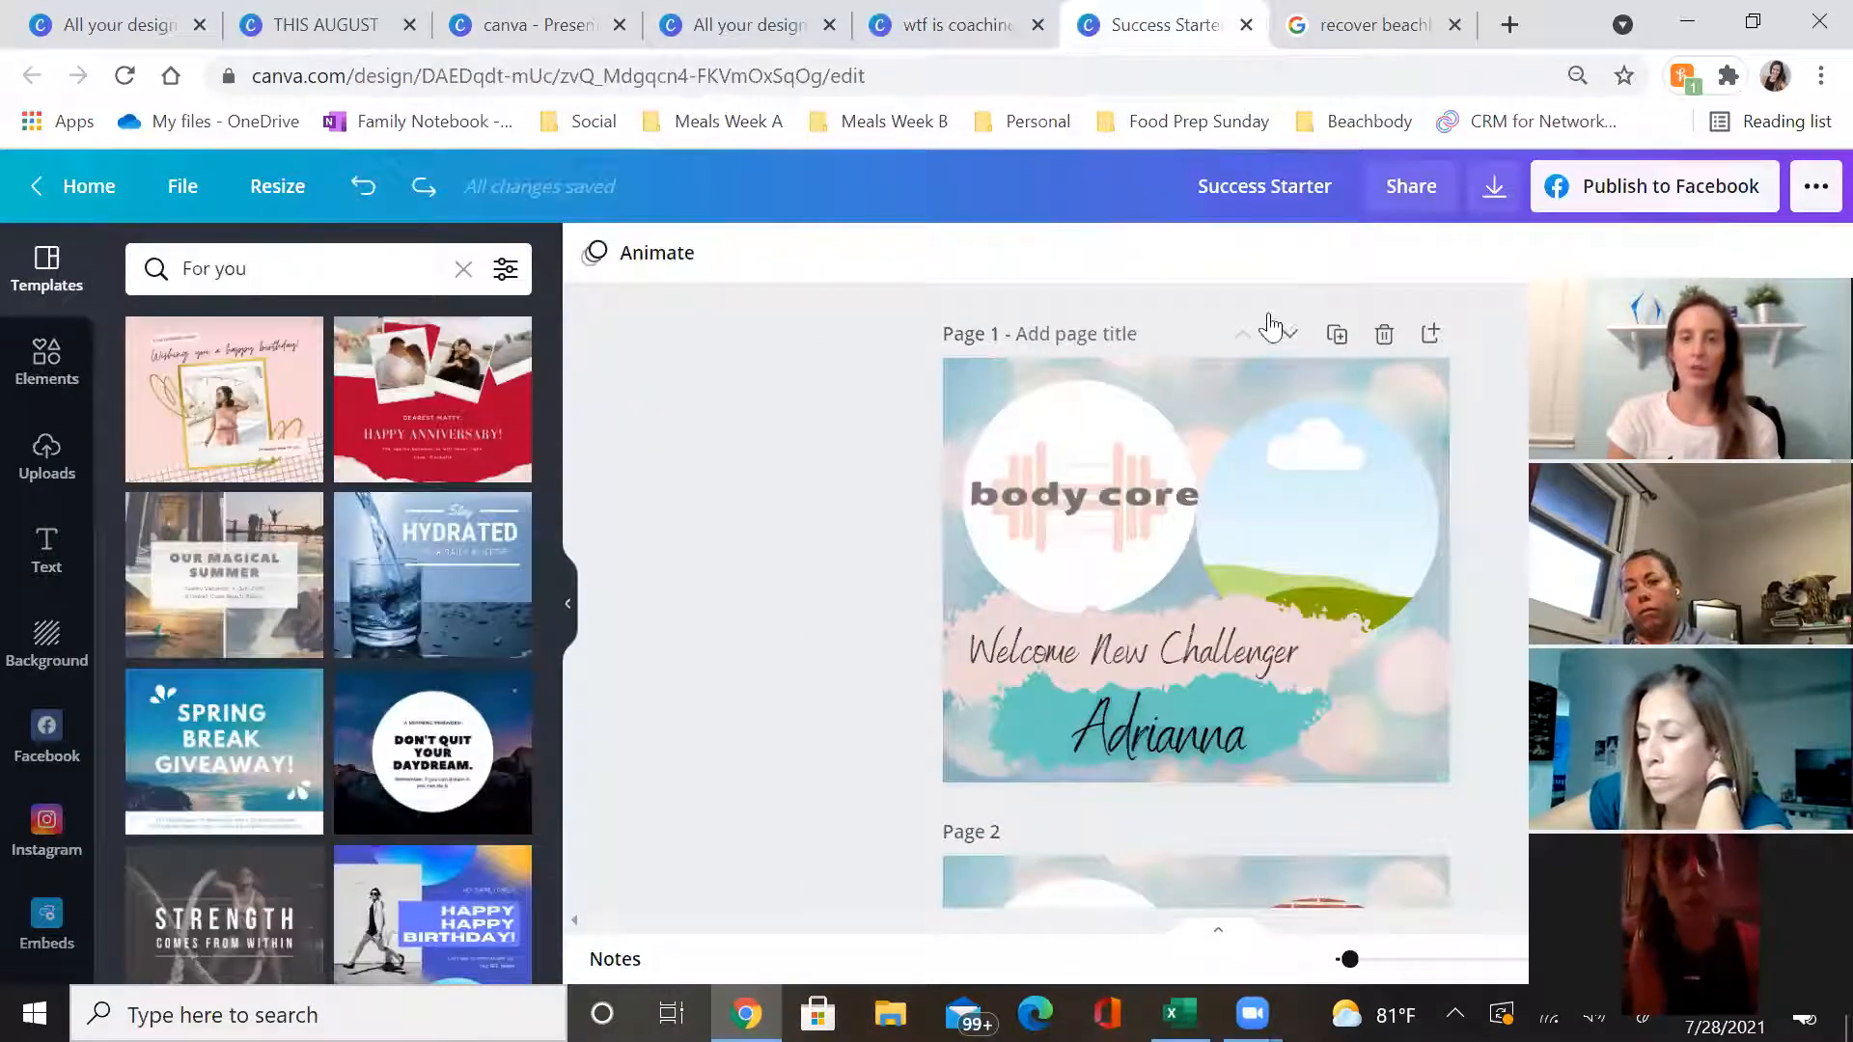
left_click(375, 16)
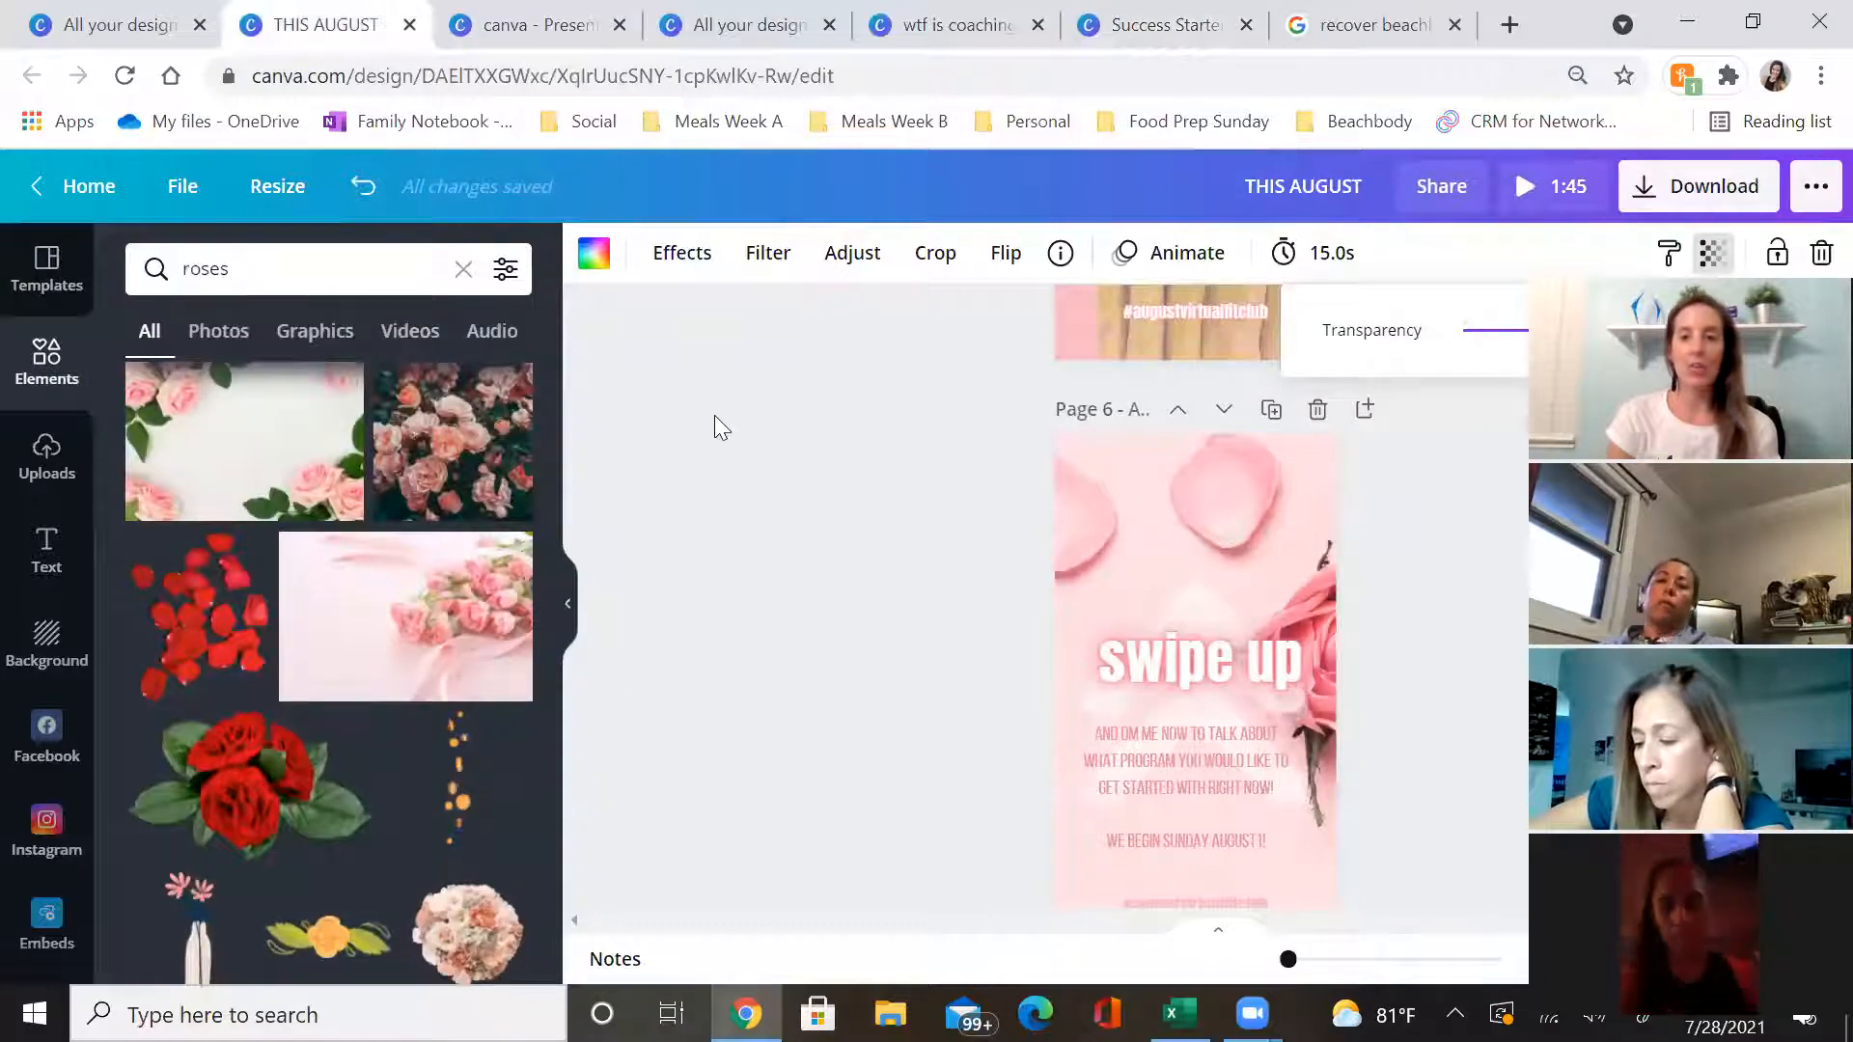
left_click(502, 24)
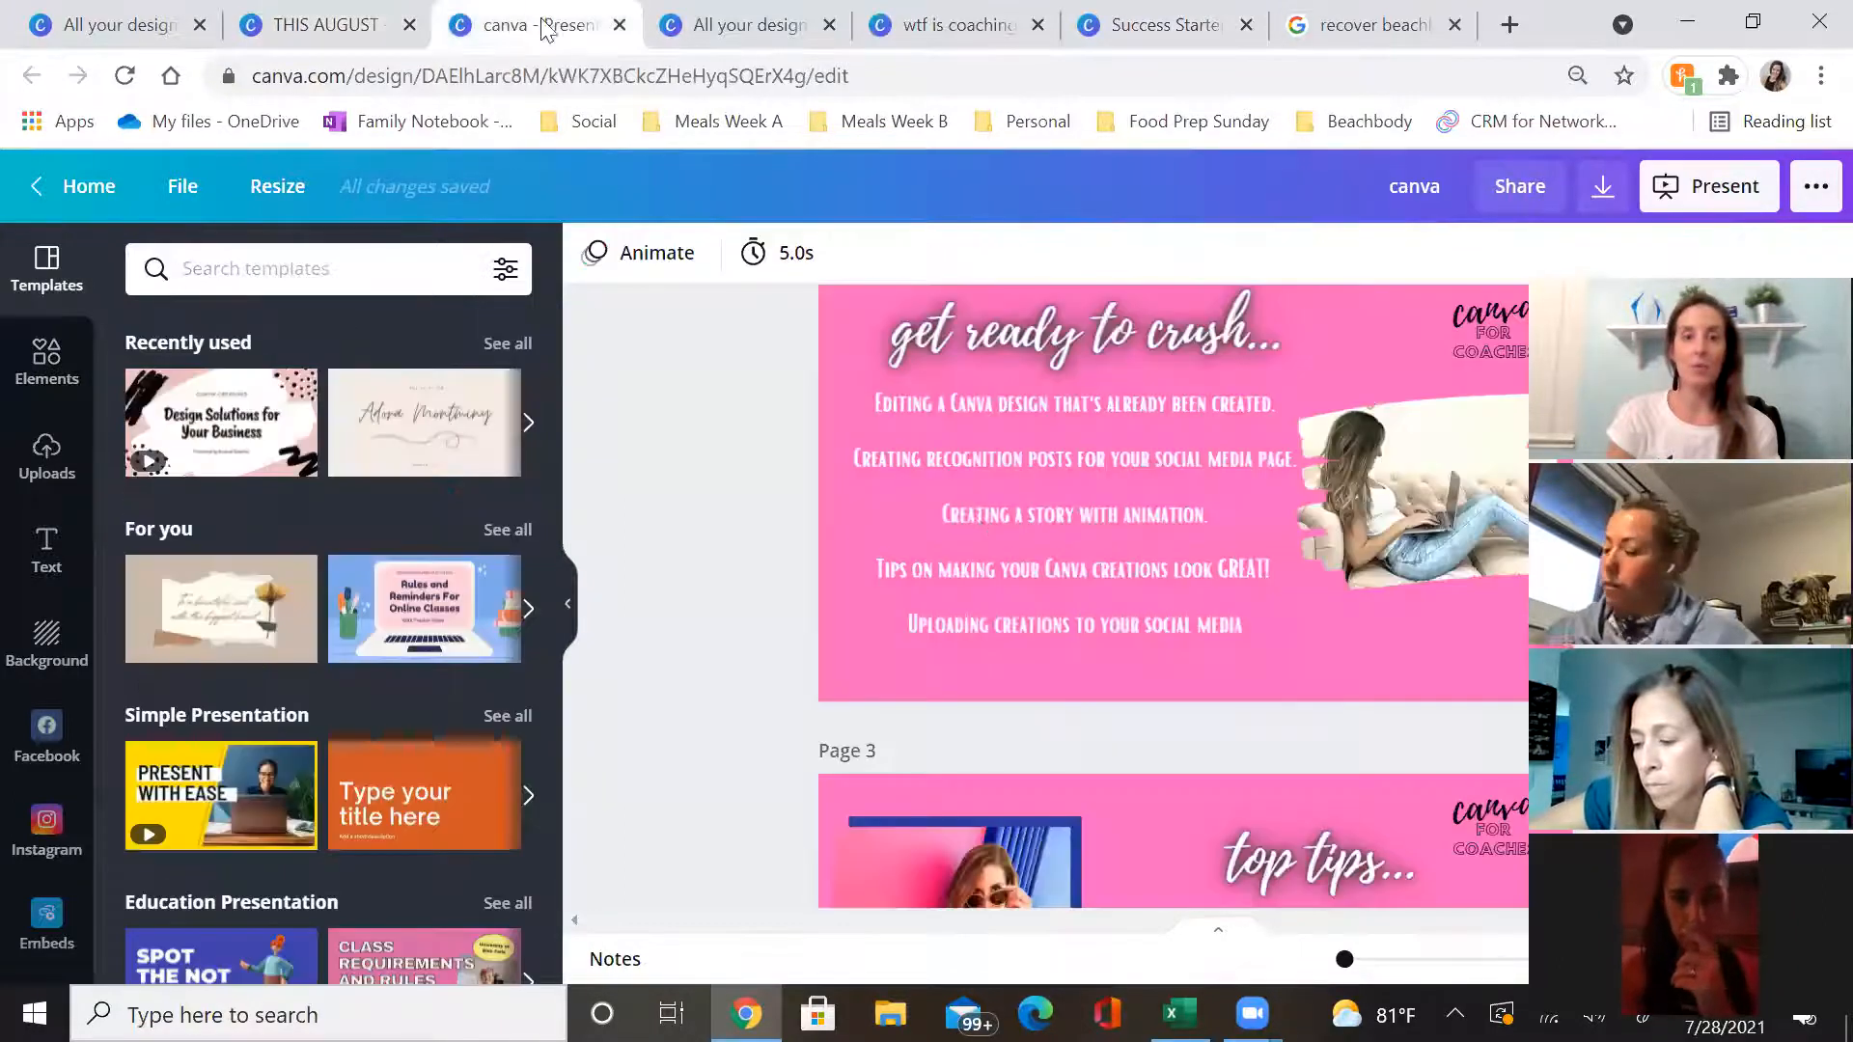
left_click(333, 29)
scroll(1430, 604, "up", 20)
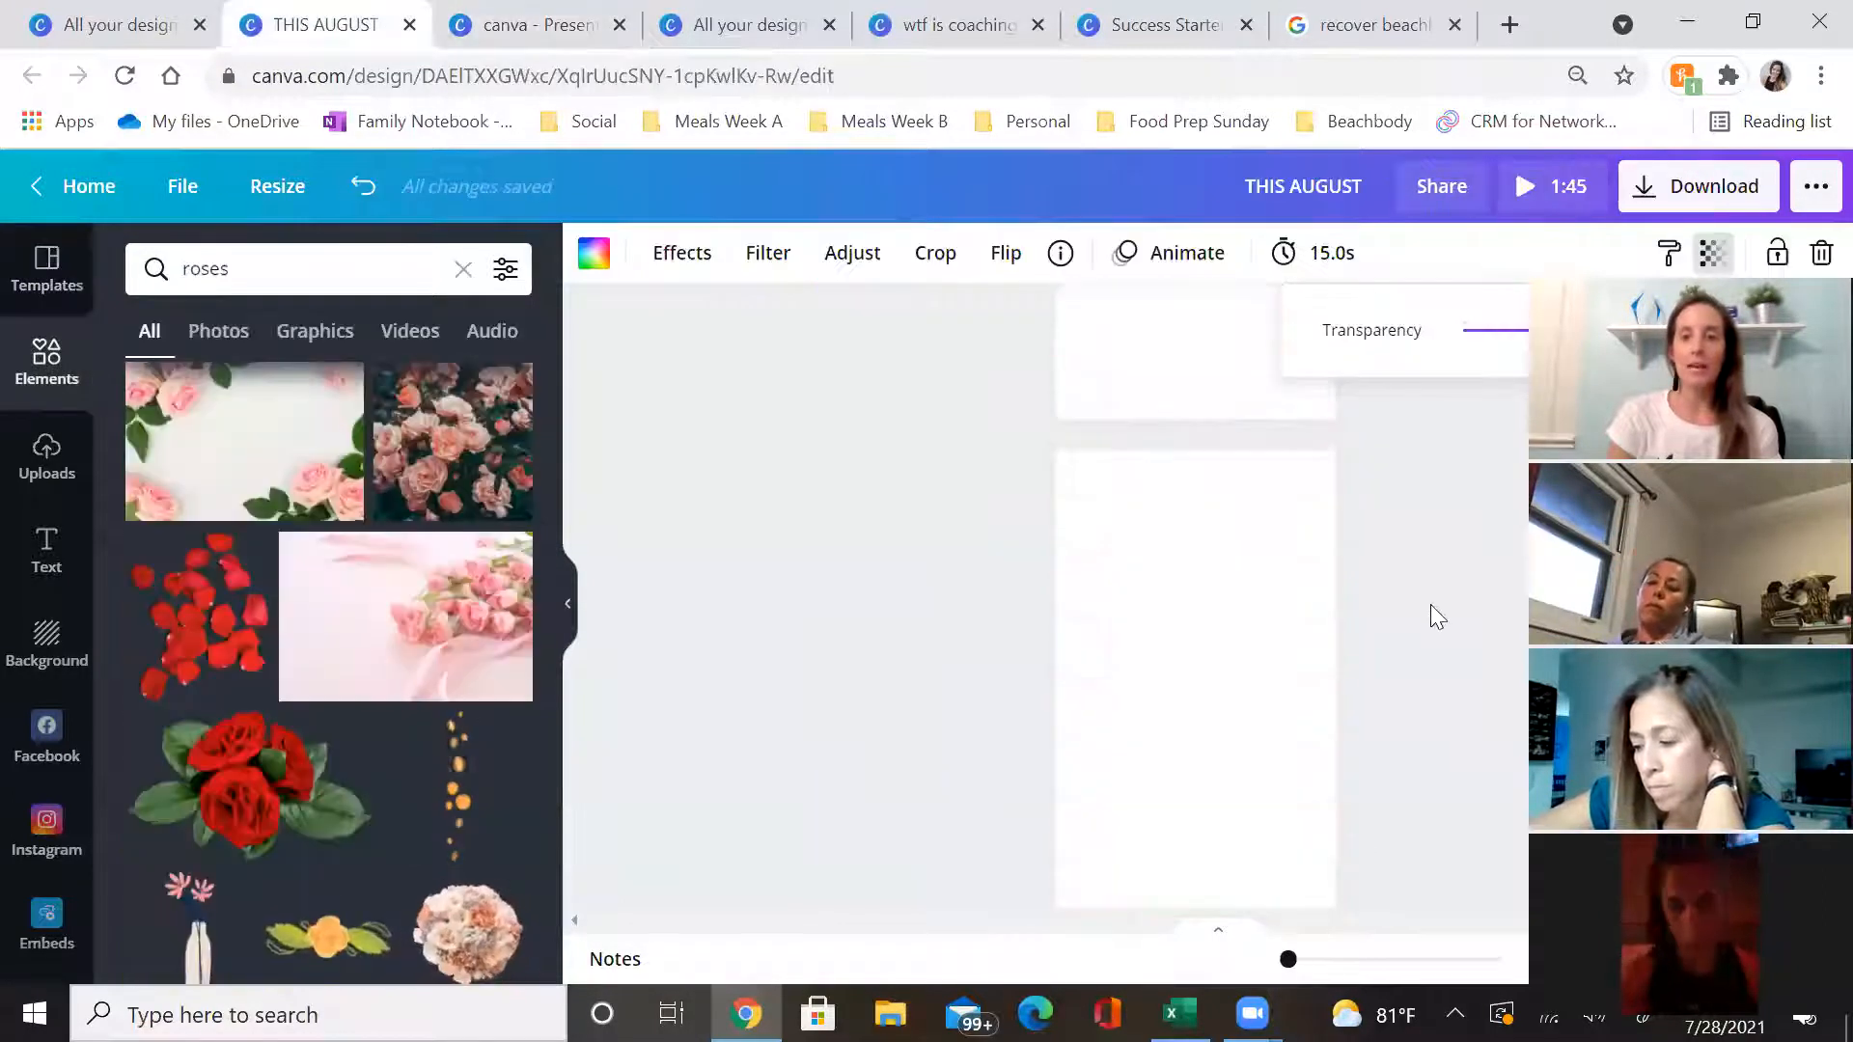
scroll(1426, 592, "up", 2)
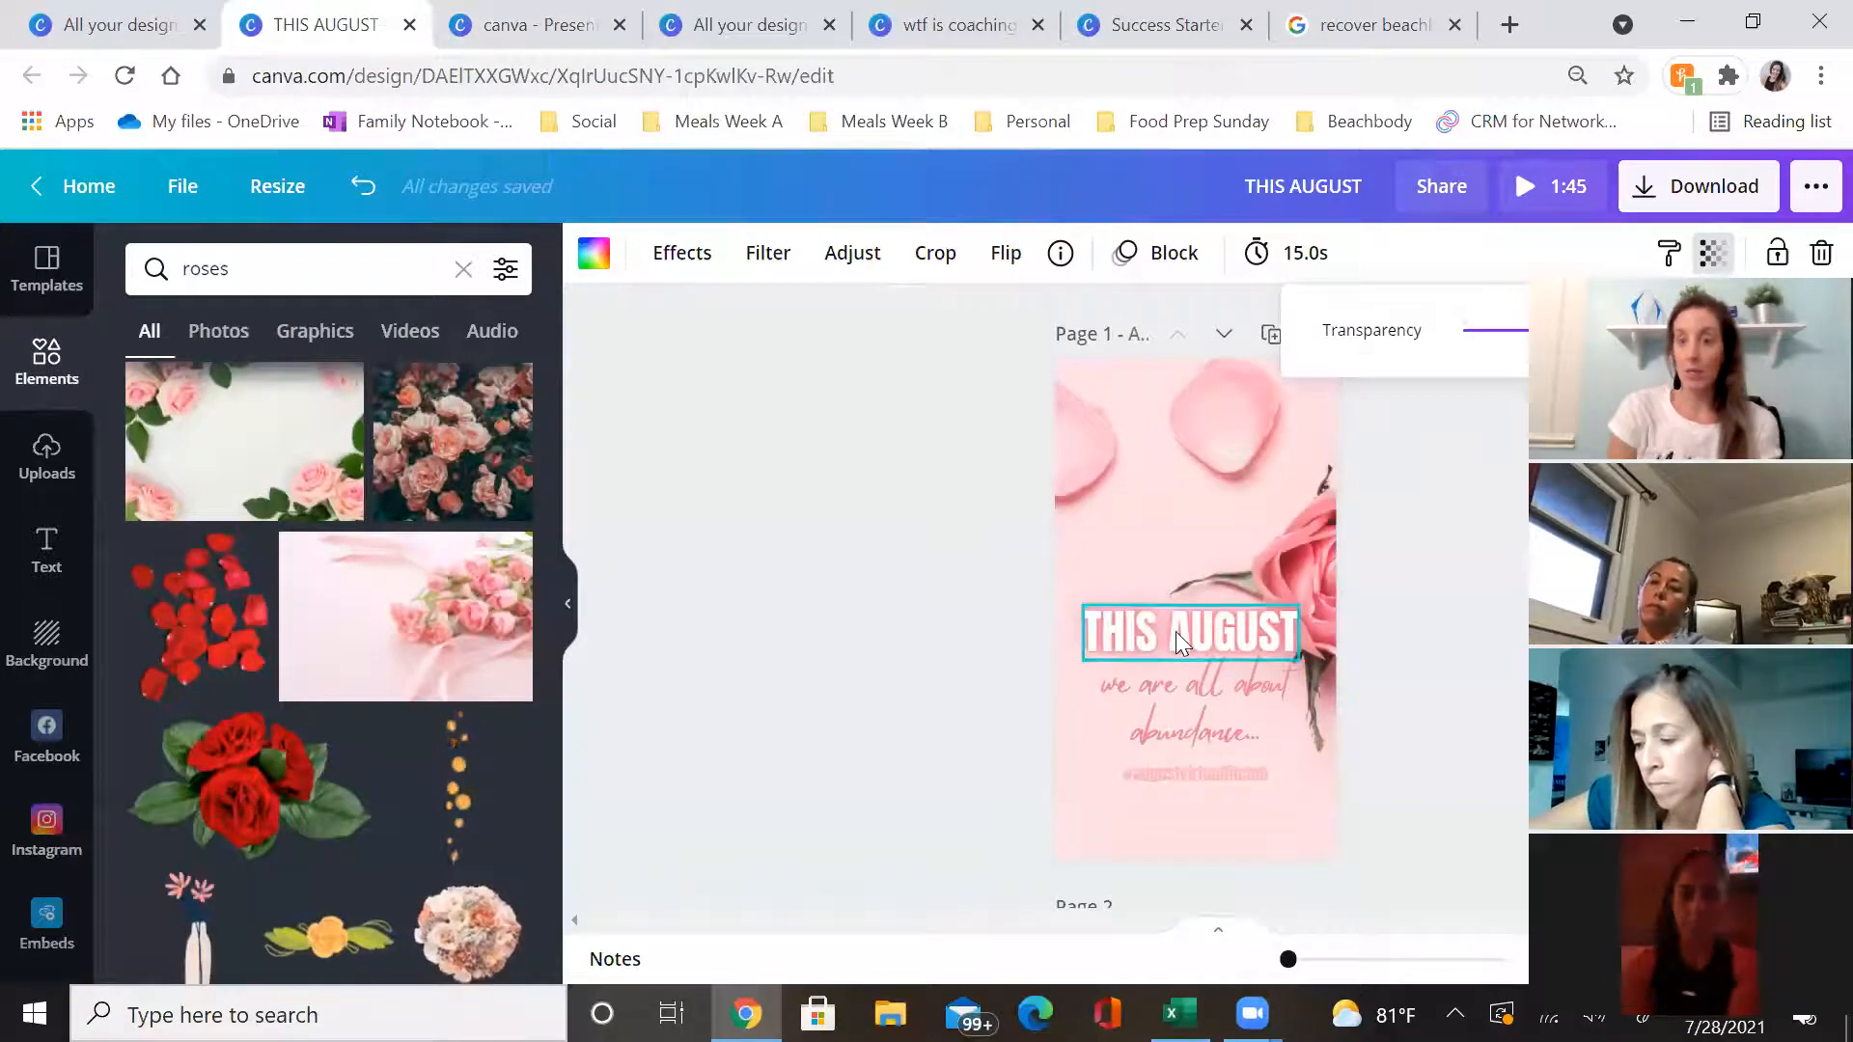
left_click(1434, 478)
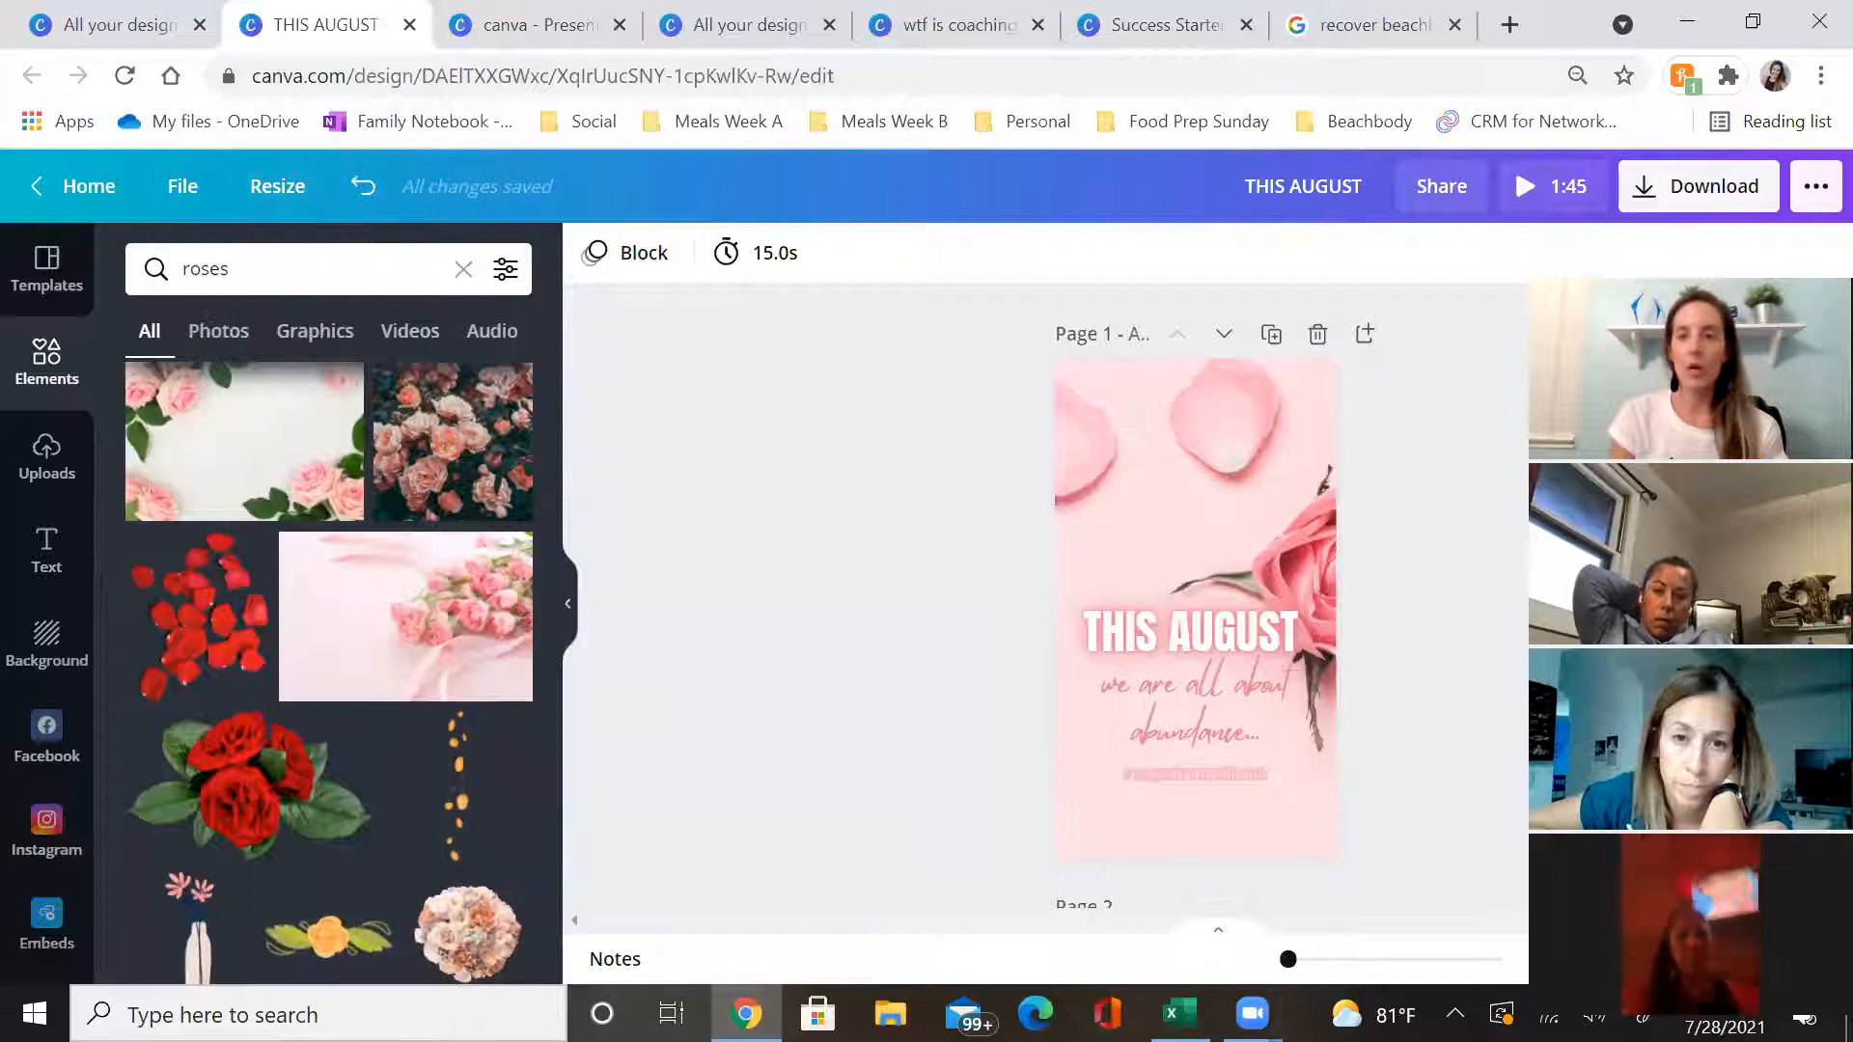
Go to the overview of all designs and make a copy of the THIS AUGUST story
left_click(85, 186)
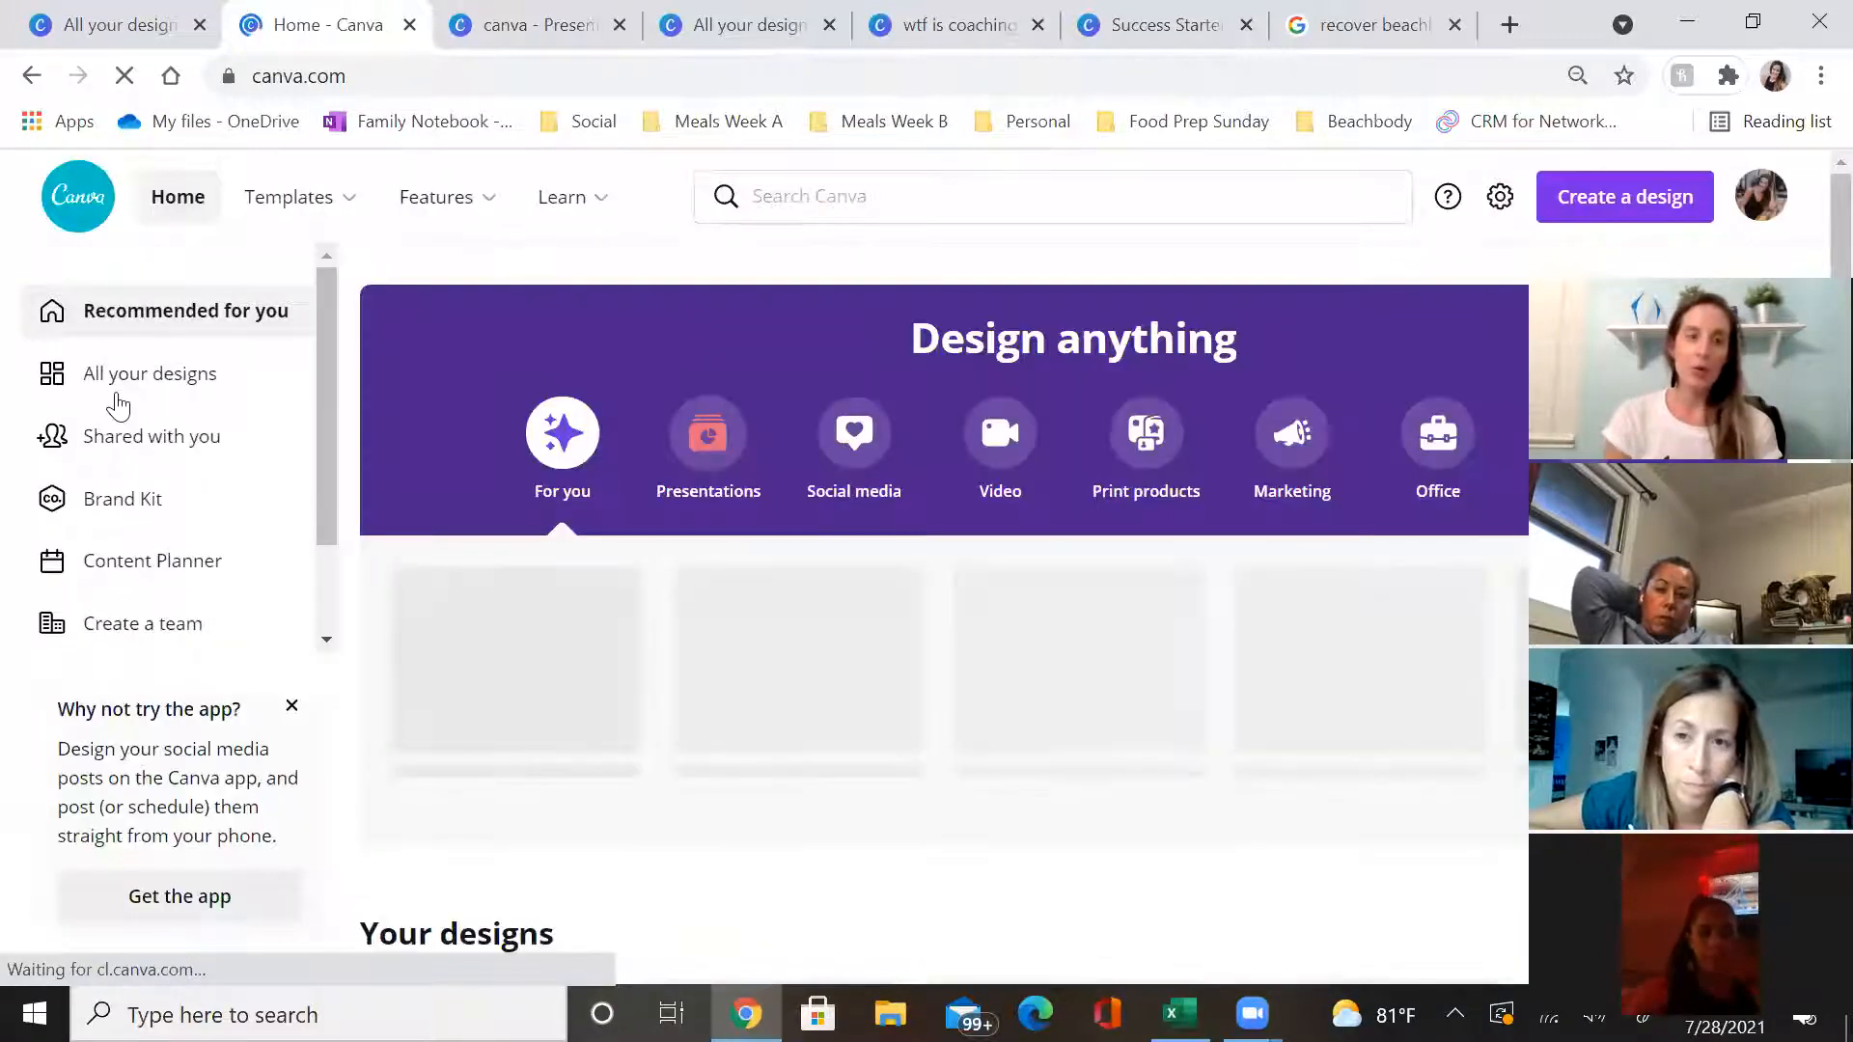
left_click(113, 402)
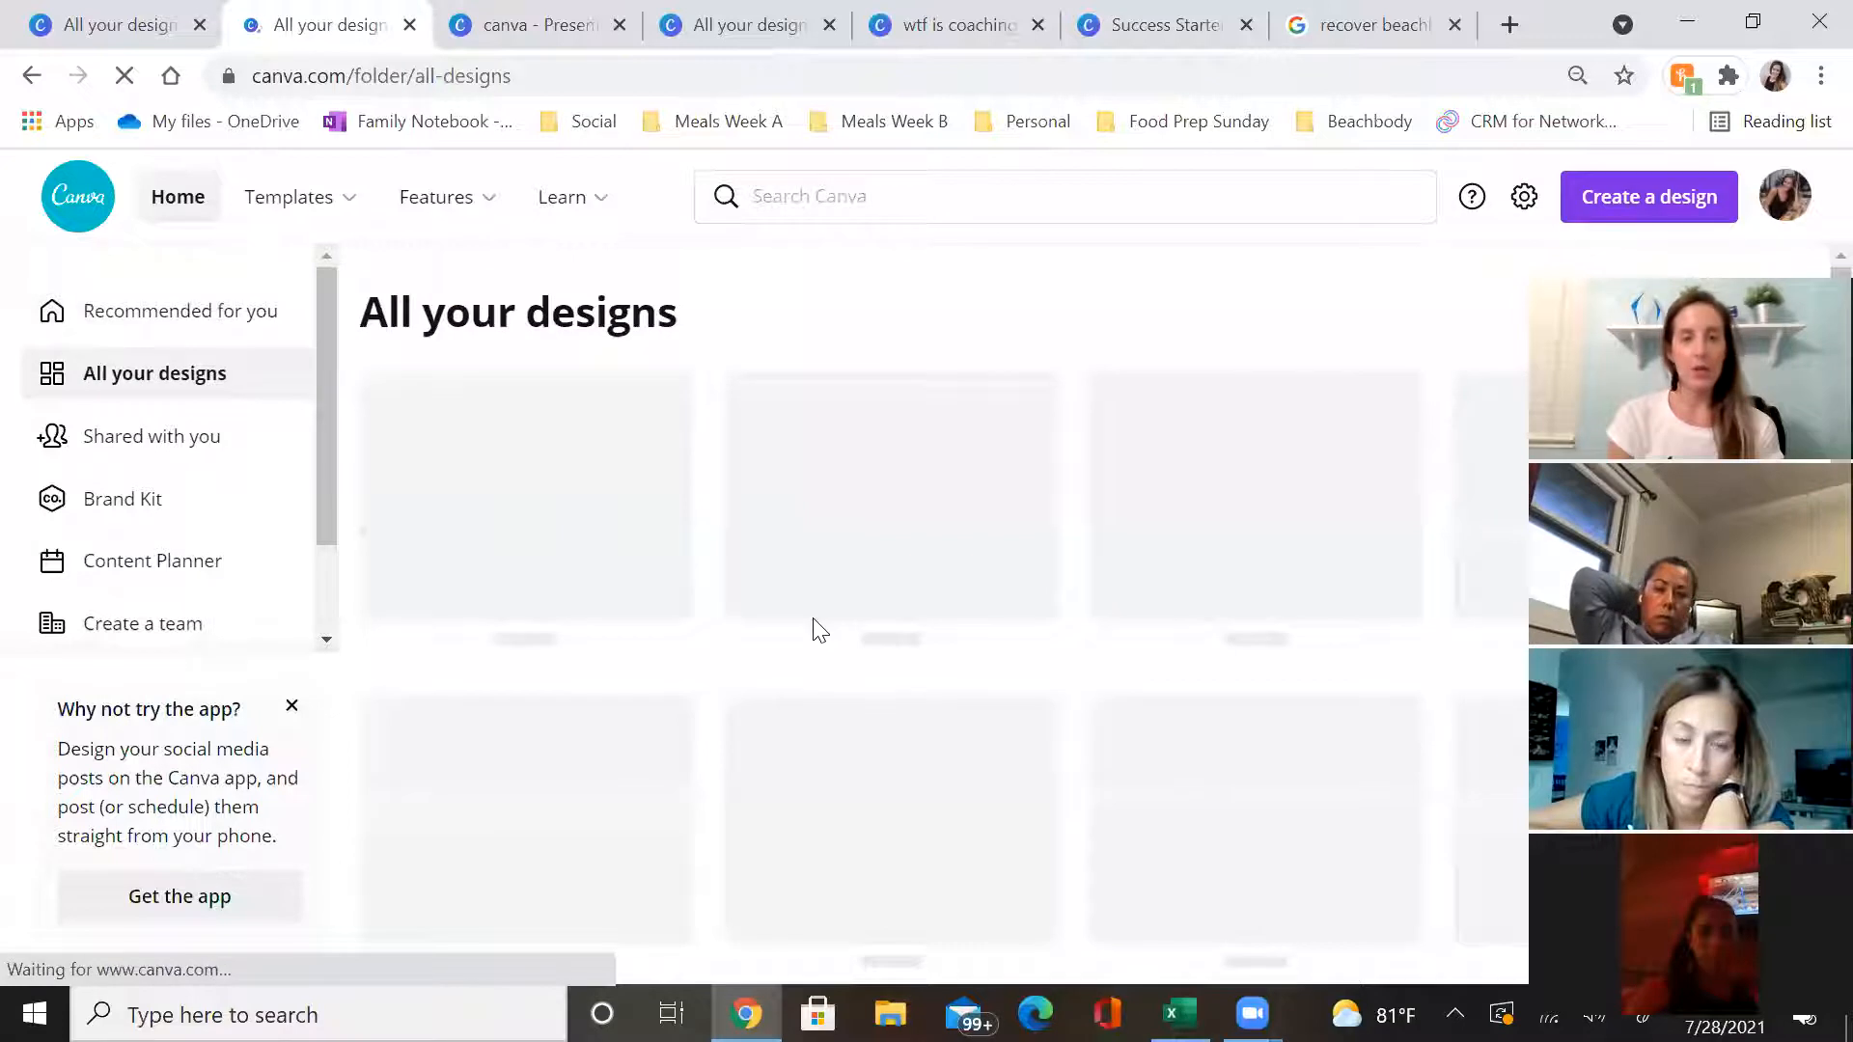
mouse_move(653, 447)
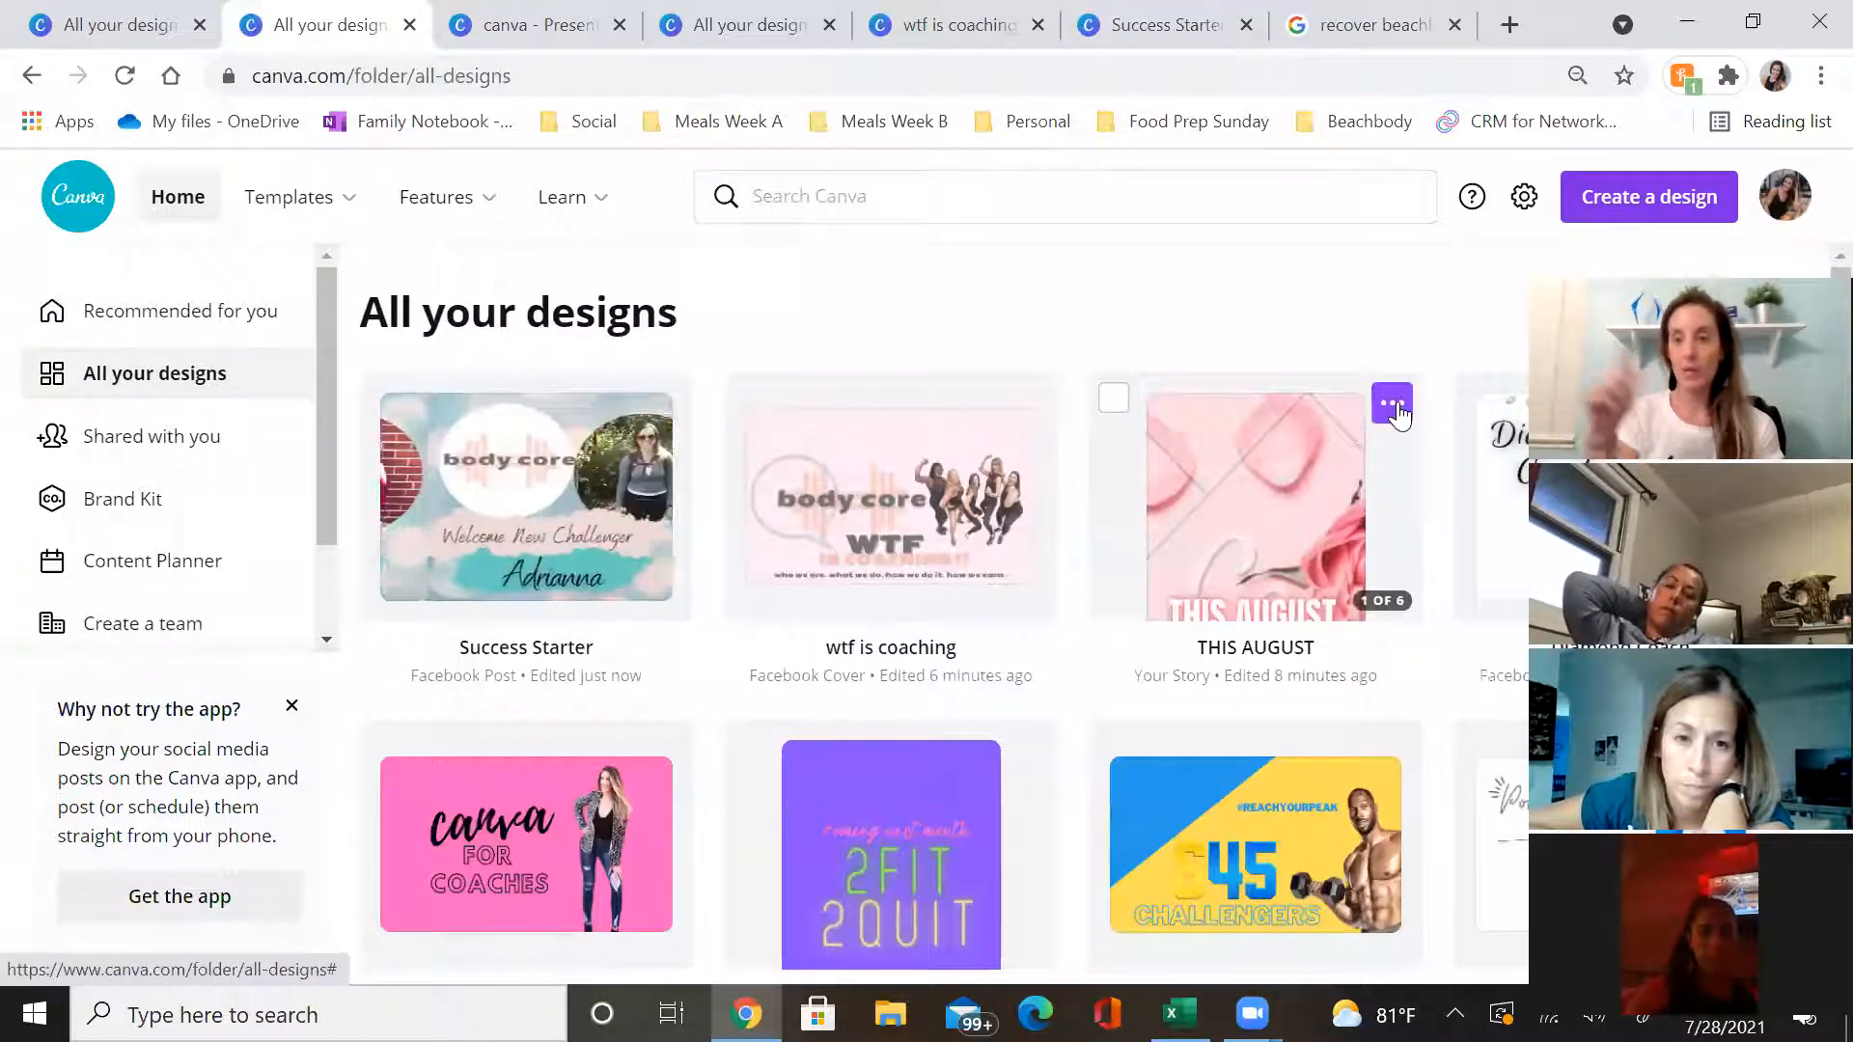
left_click(1394, 405)
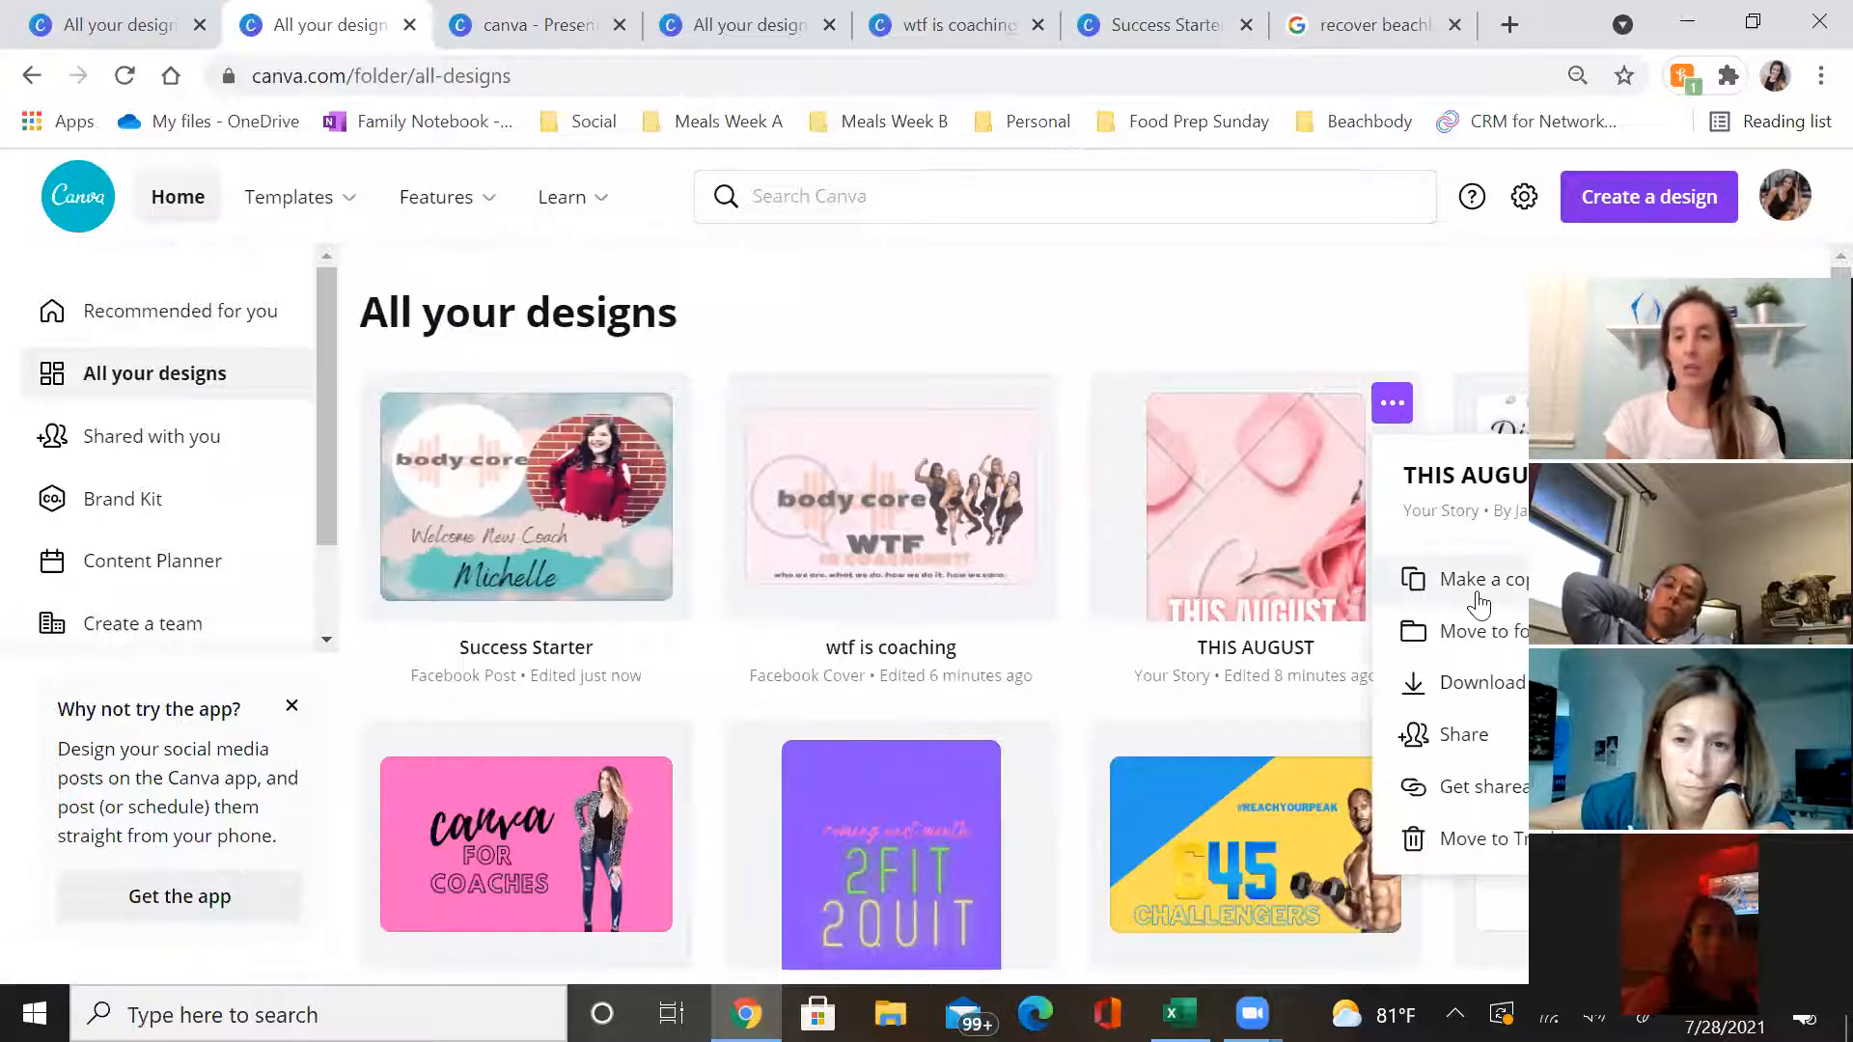
left_click(1477, 590)
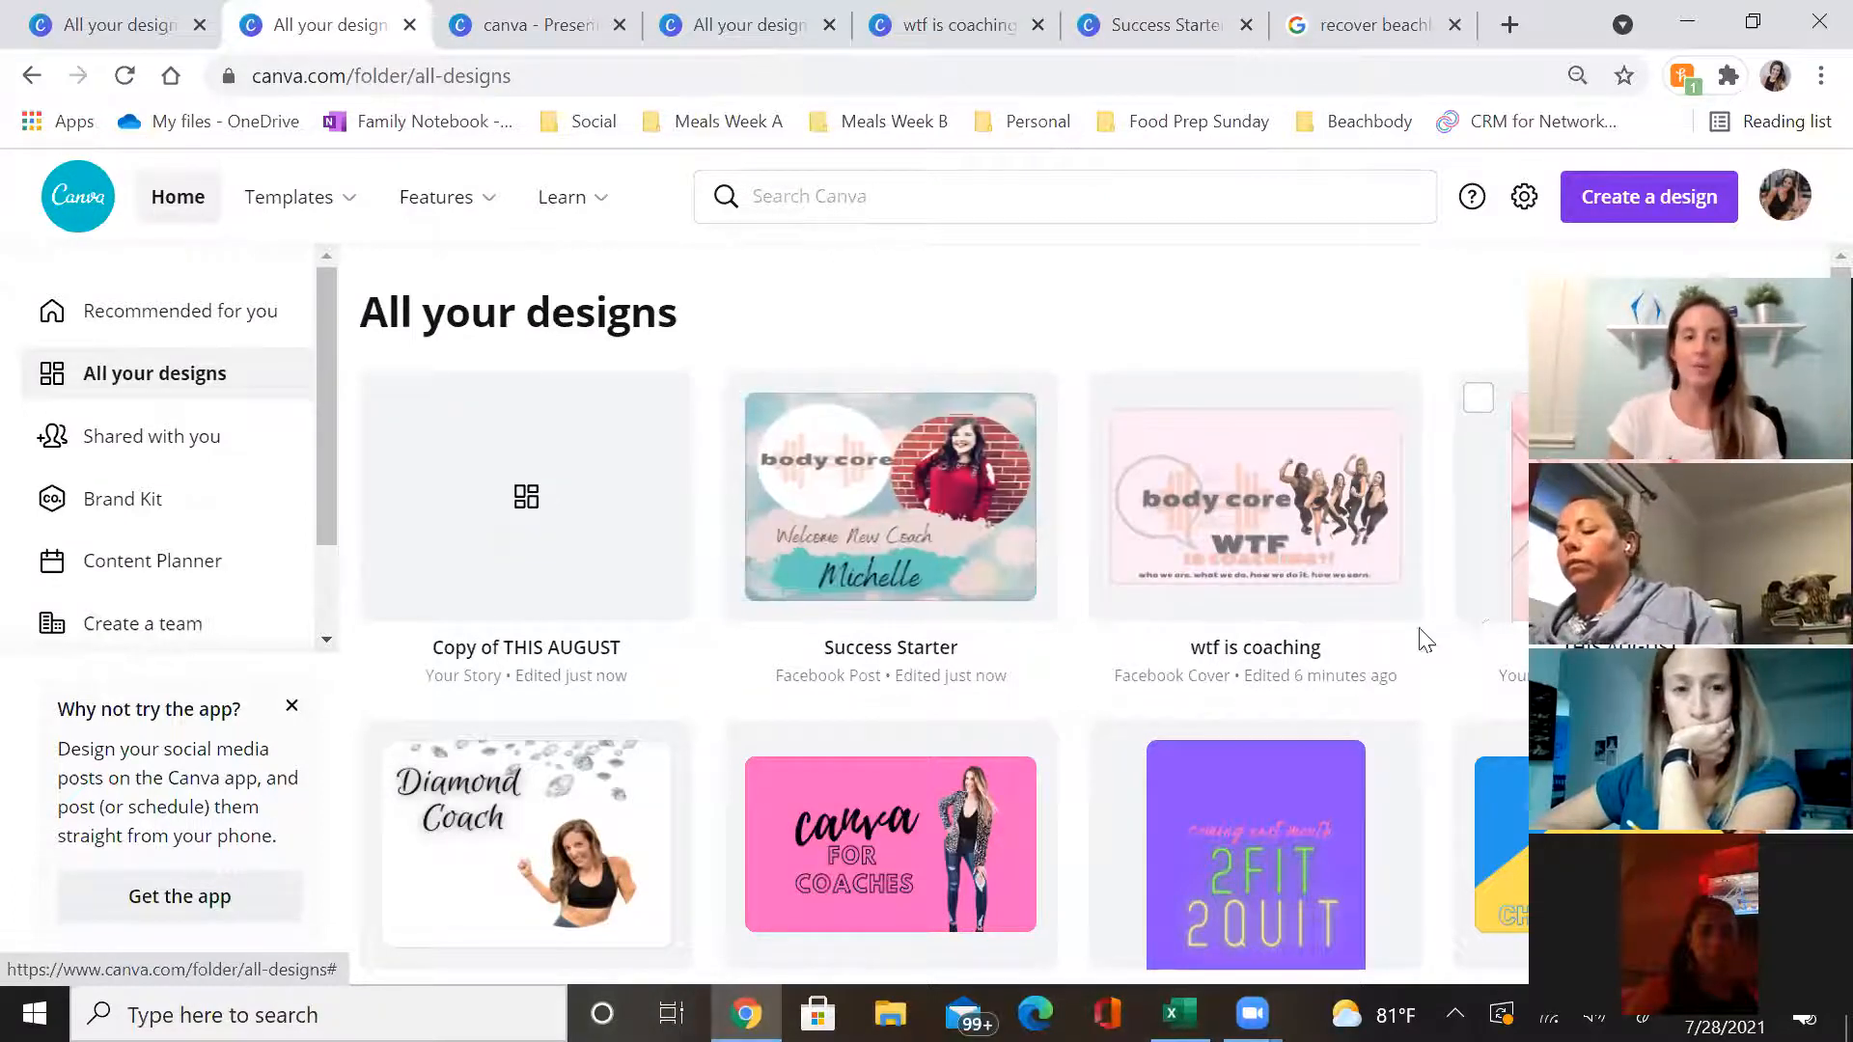
Open the copy of the THIS AUGUST story and resize it to an Instagram Post, 1080 × 1080 px, without making another copy
left_click(446, 562)
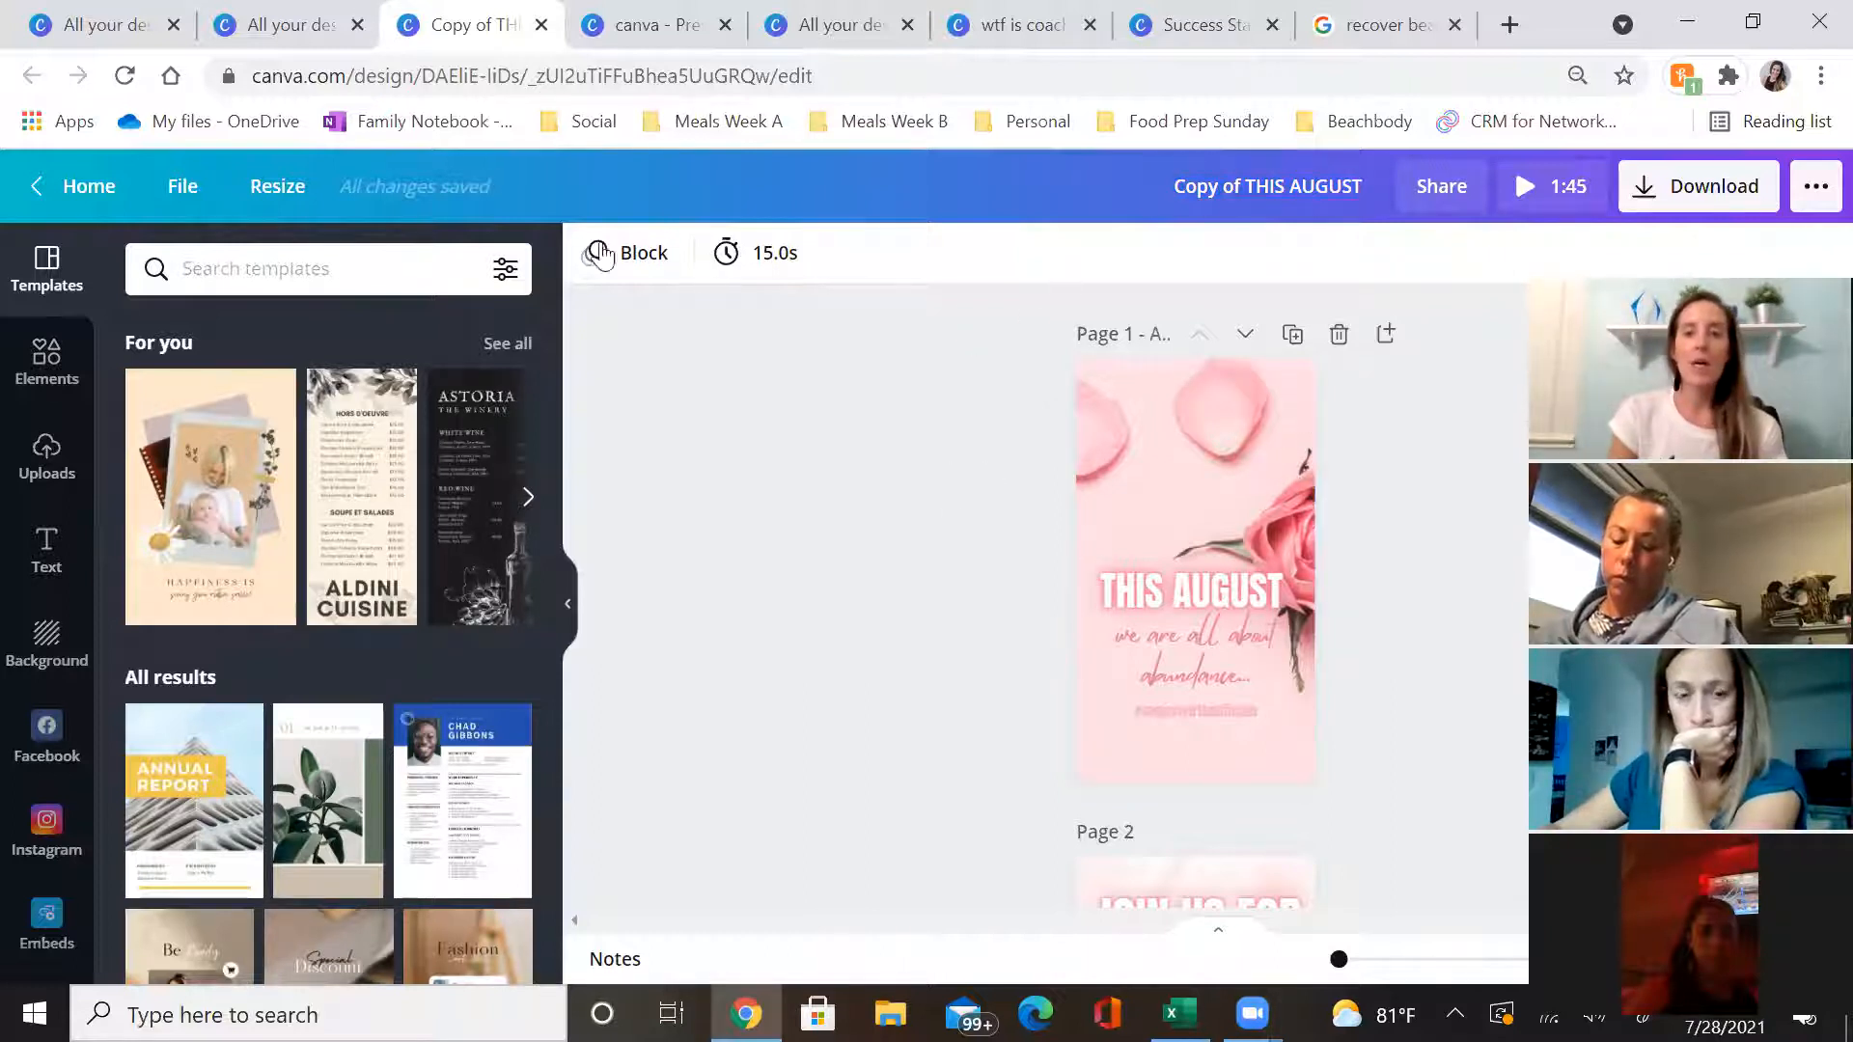
left_click(273, 189)
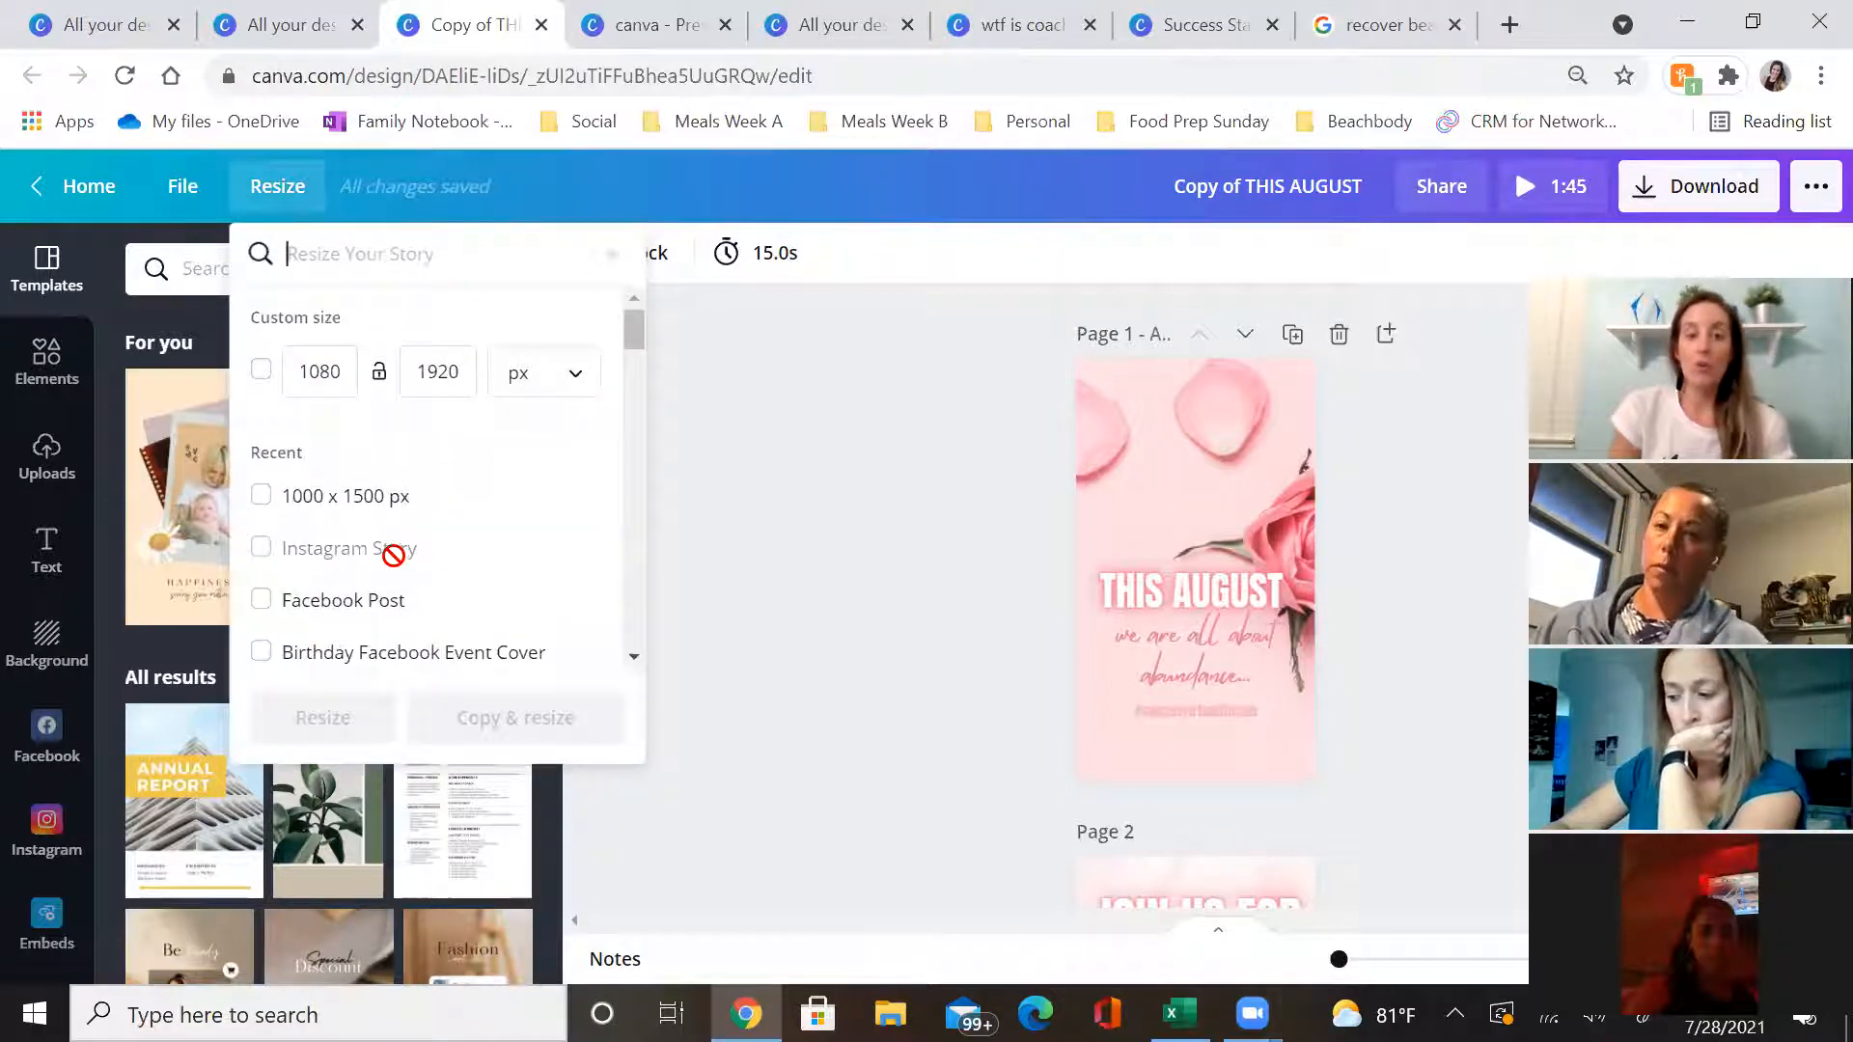
scroll(393, 560, "down", 2)
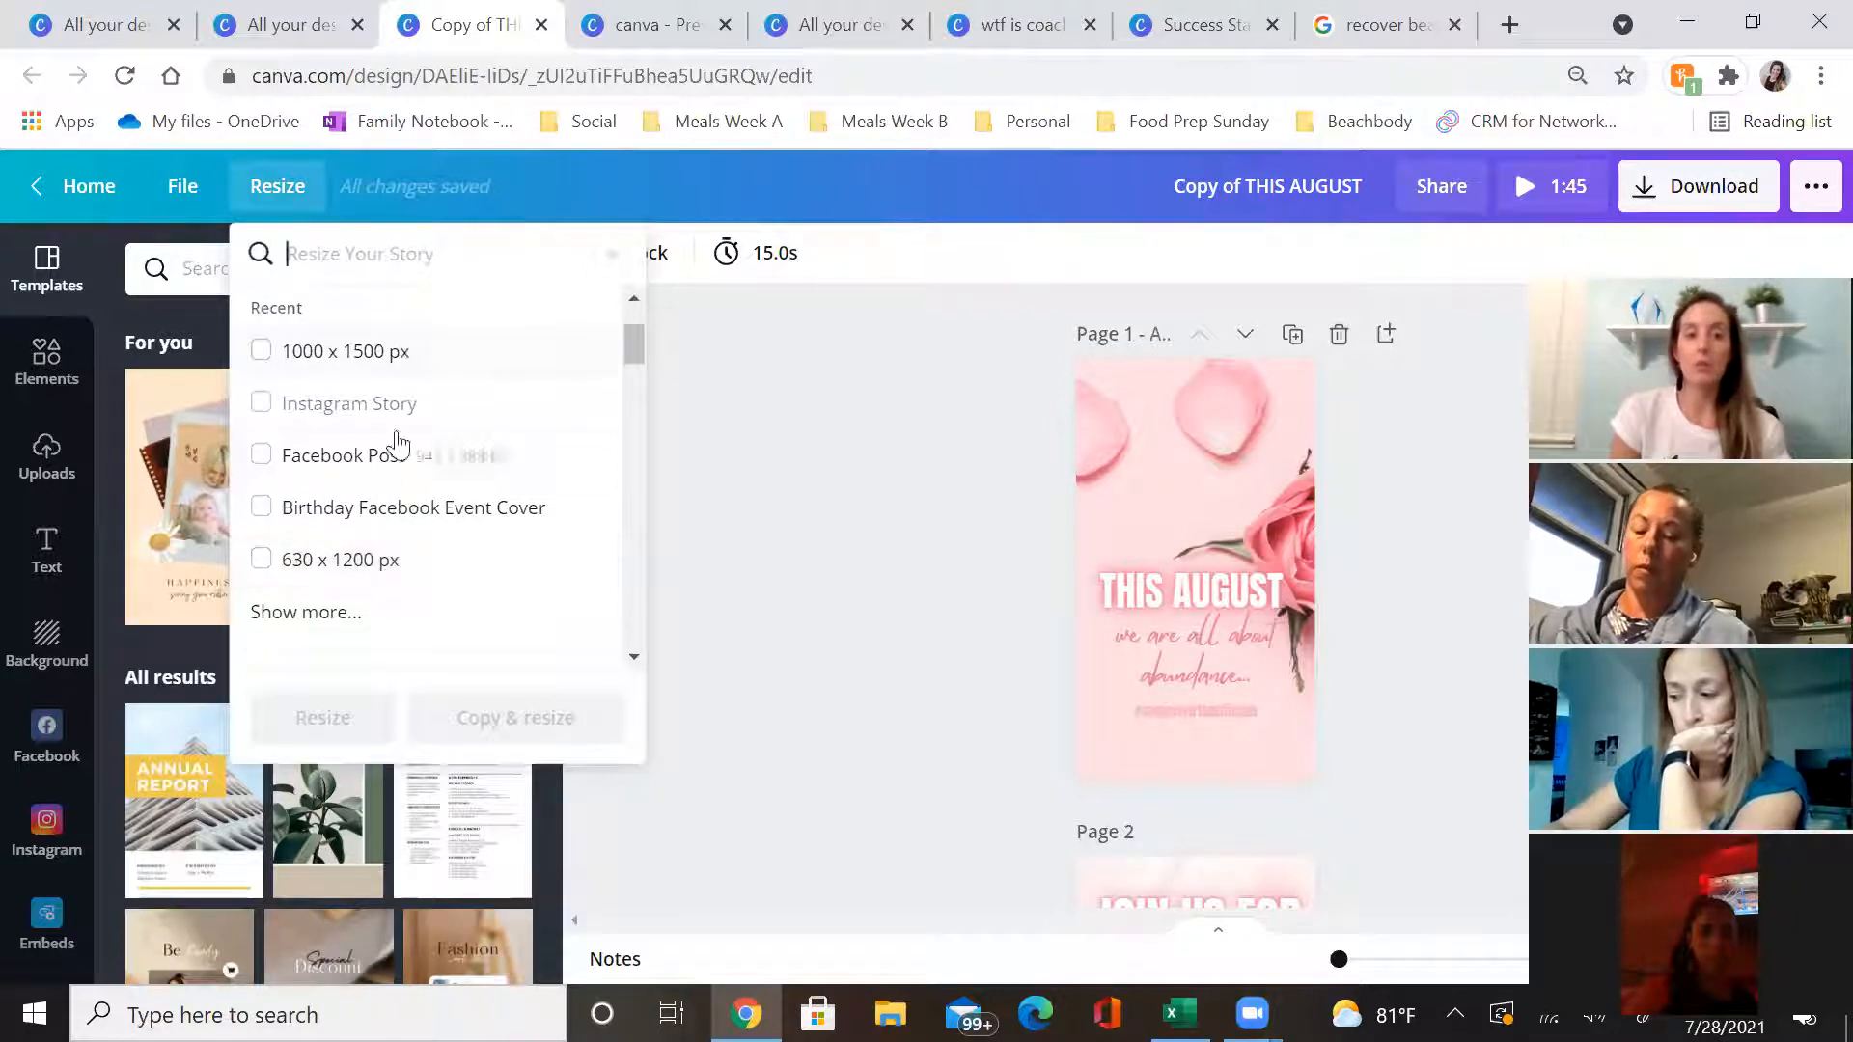
scroll(477, 526, "down", 1)
scroll(477, 526, "down", 4)
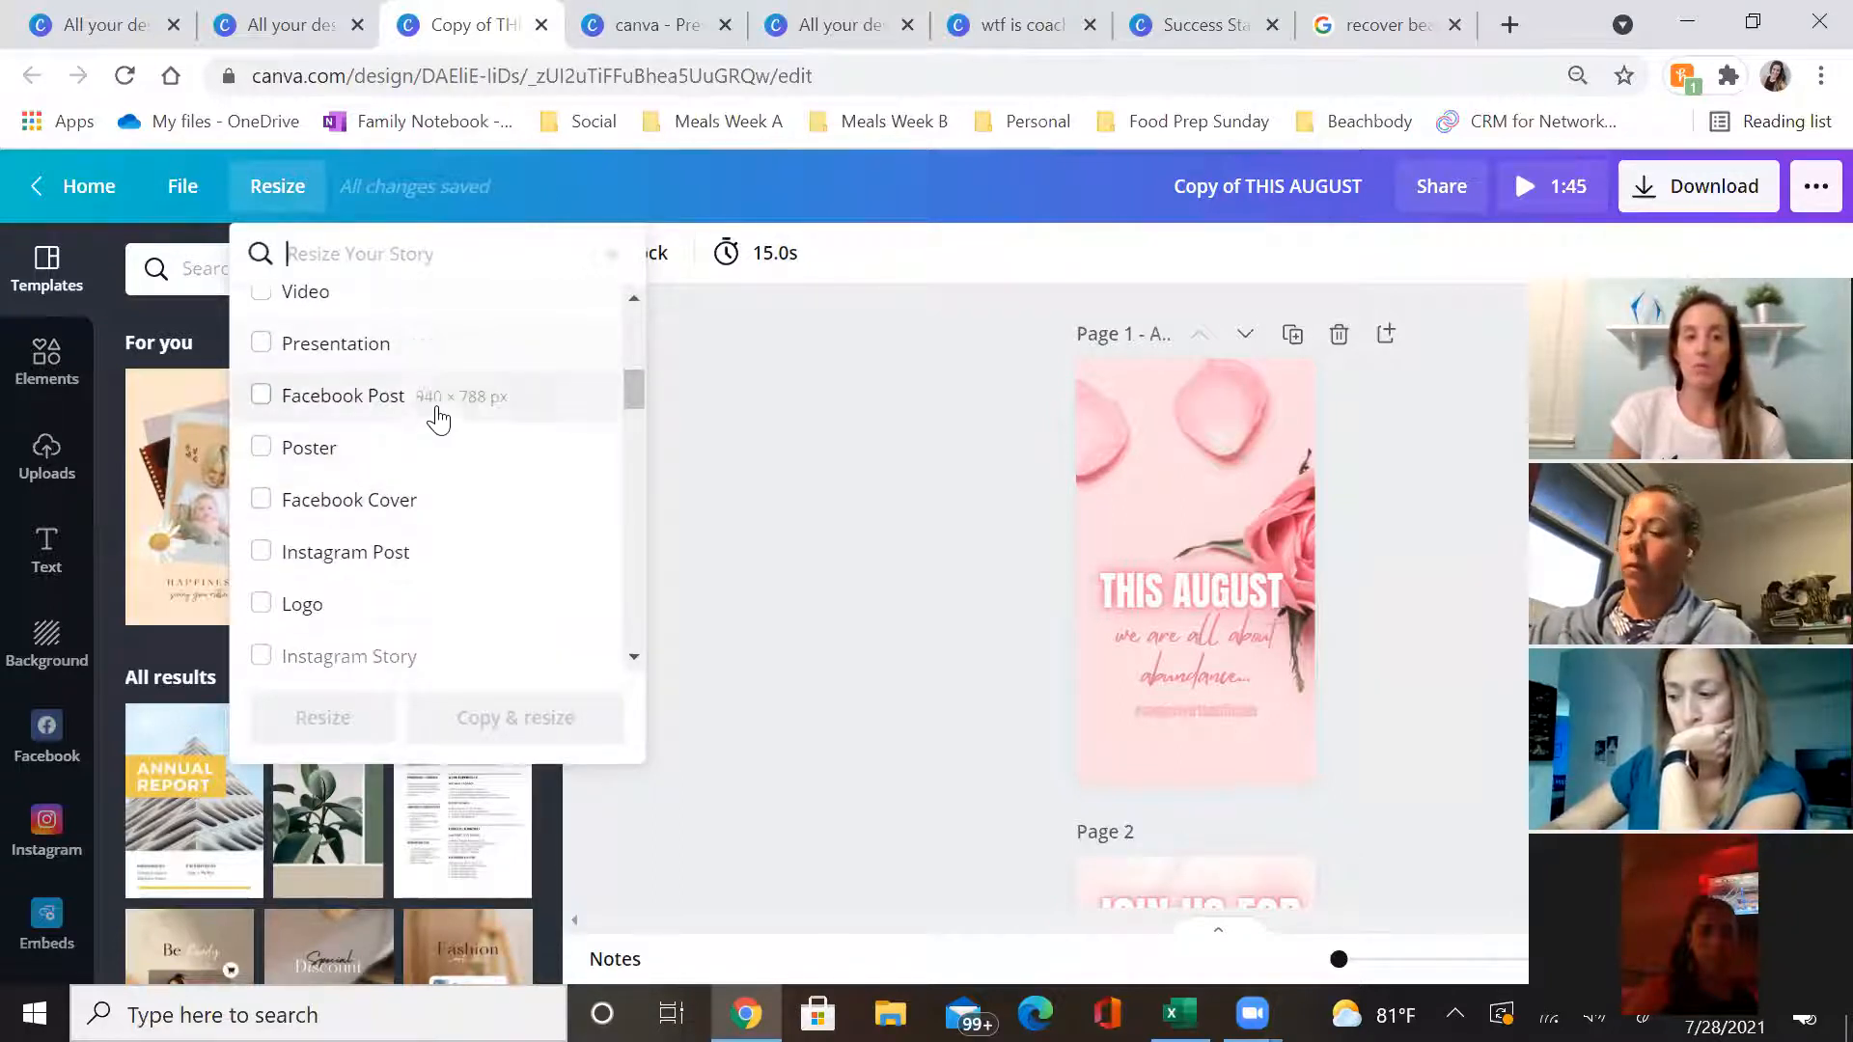
left_click(378, 550)
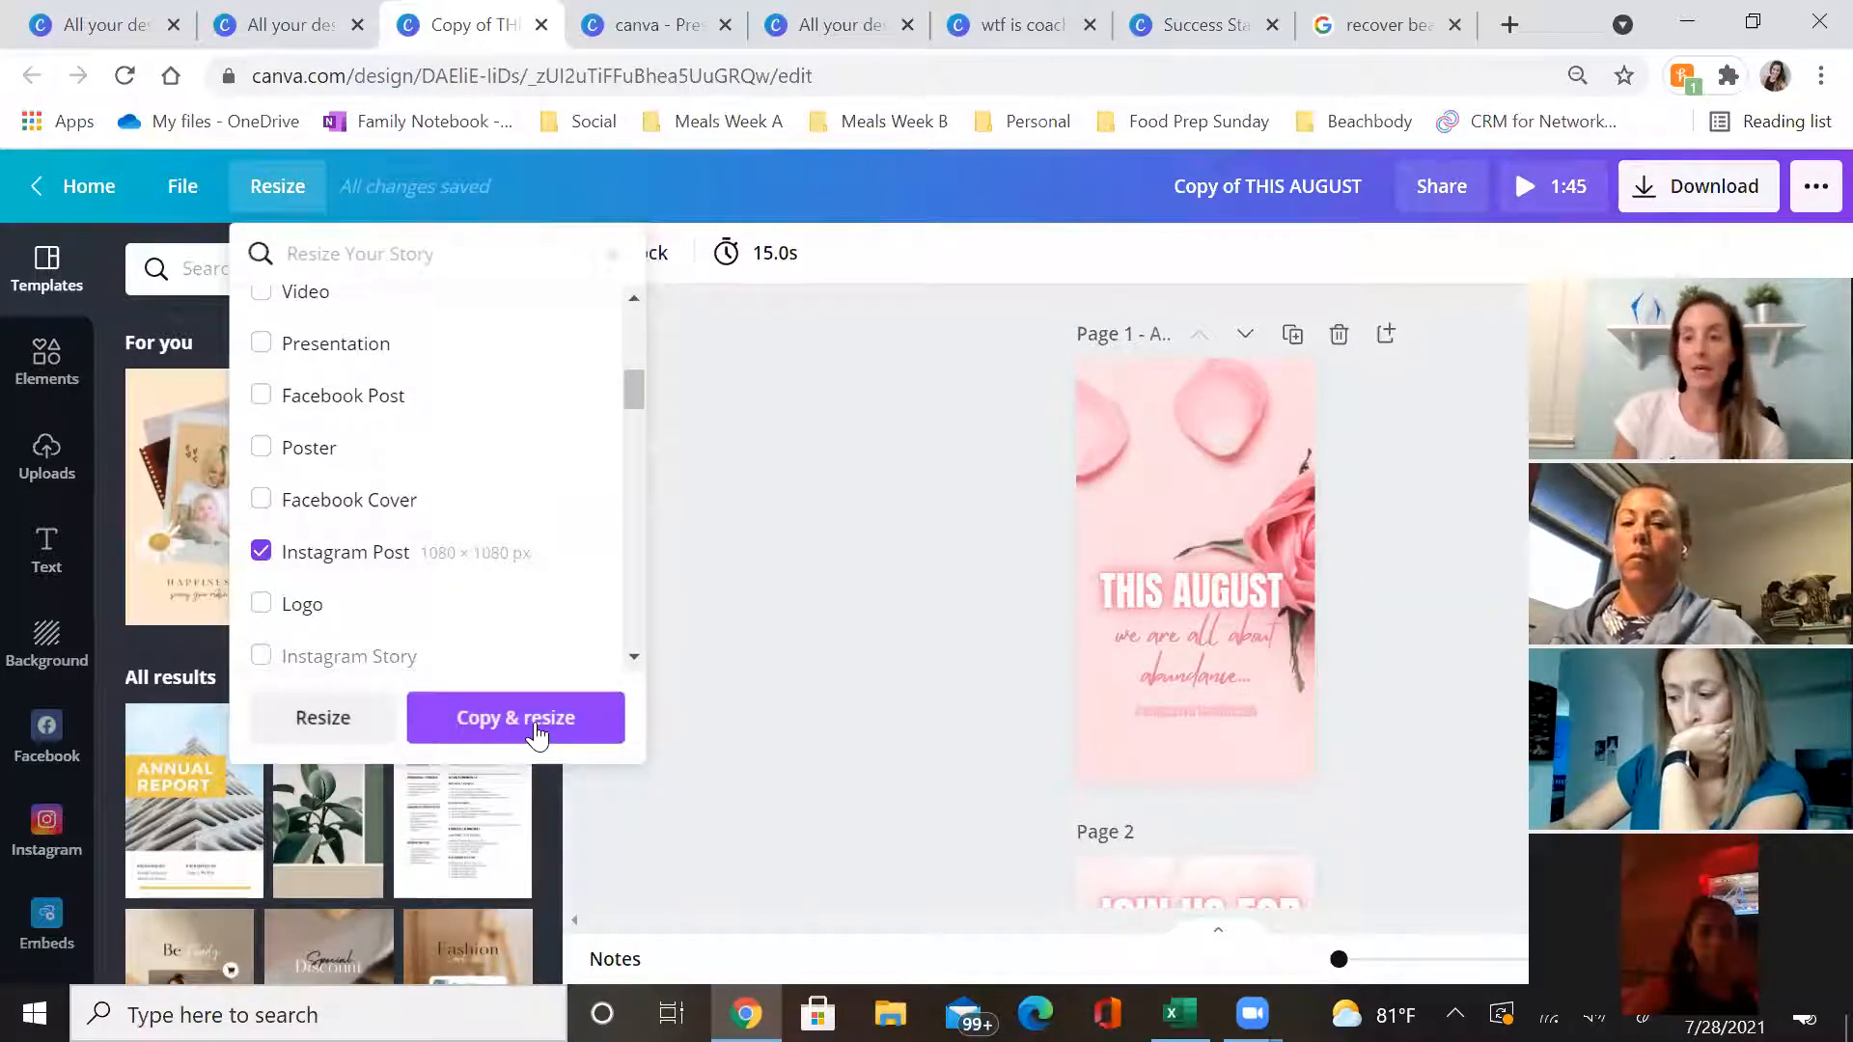
left_click(316, 726)
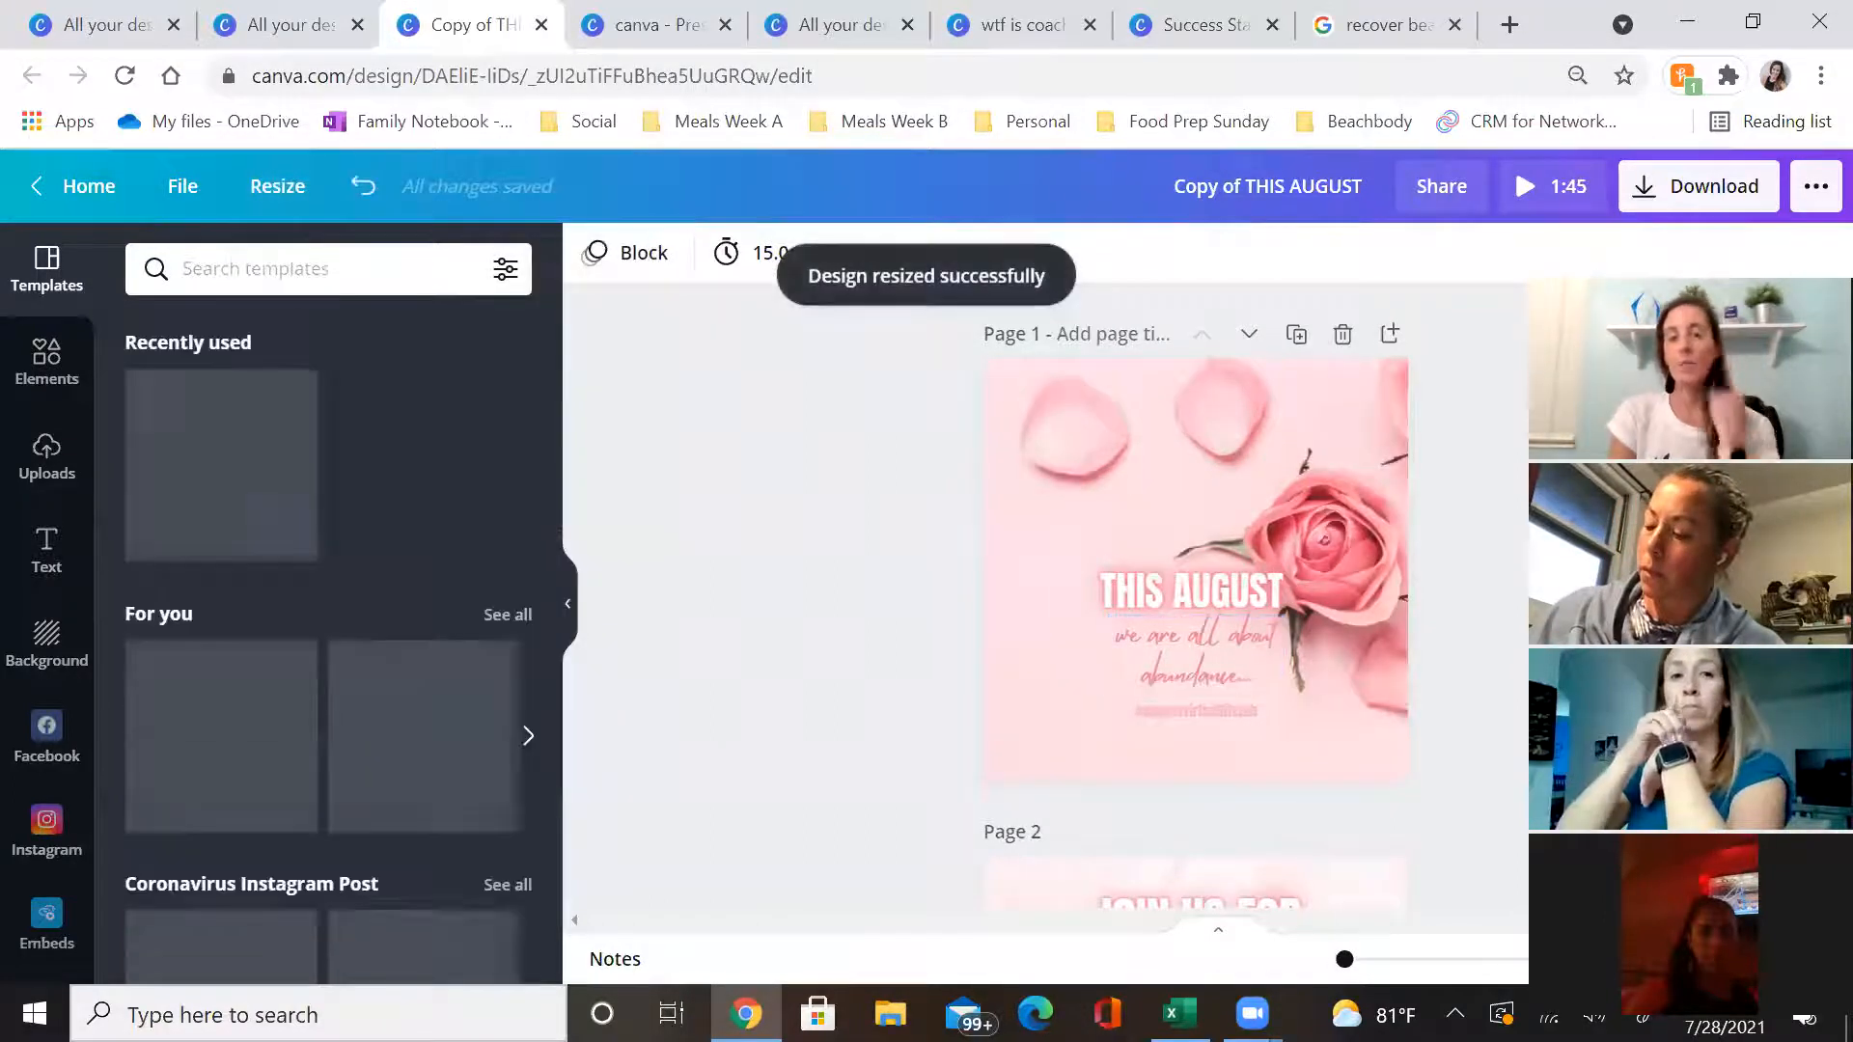
Enlarge the THIS AUGUST heading on page 1 and scale the script line beneath it to about size 88
left_click(1210, 594)
left_click_drag(1099, 562, 1006, 538)
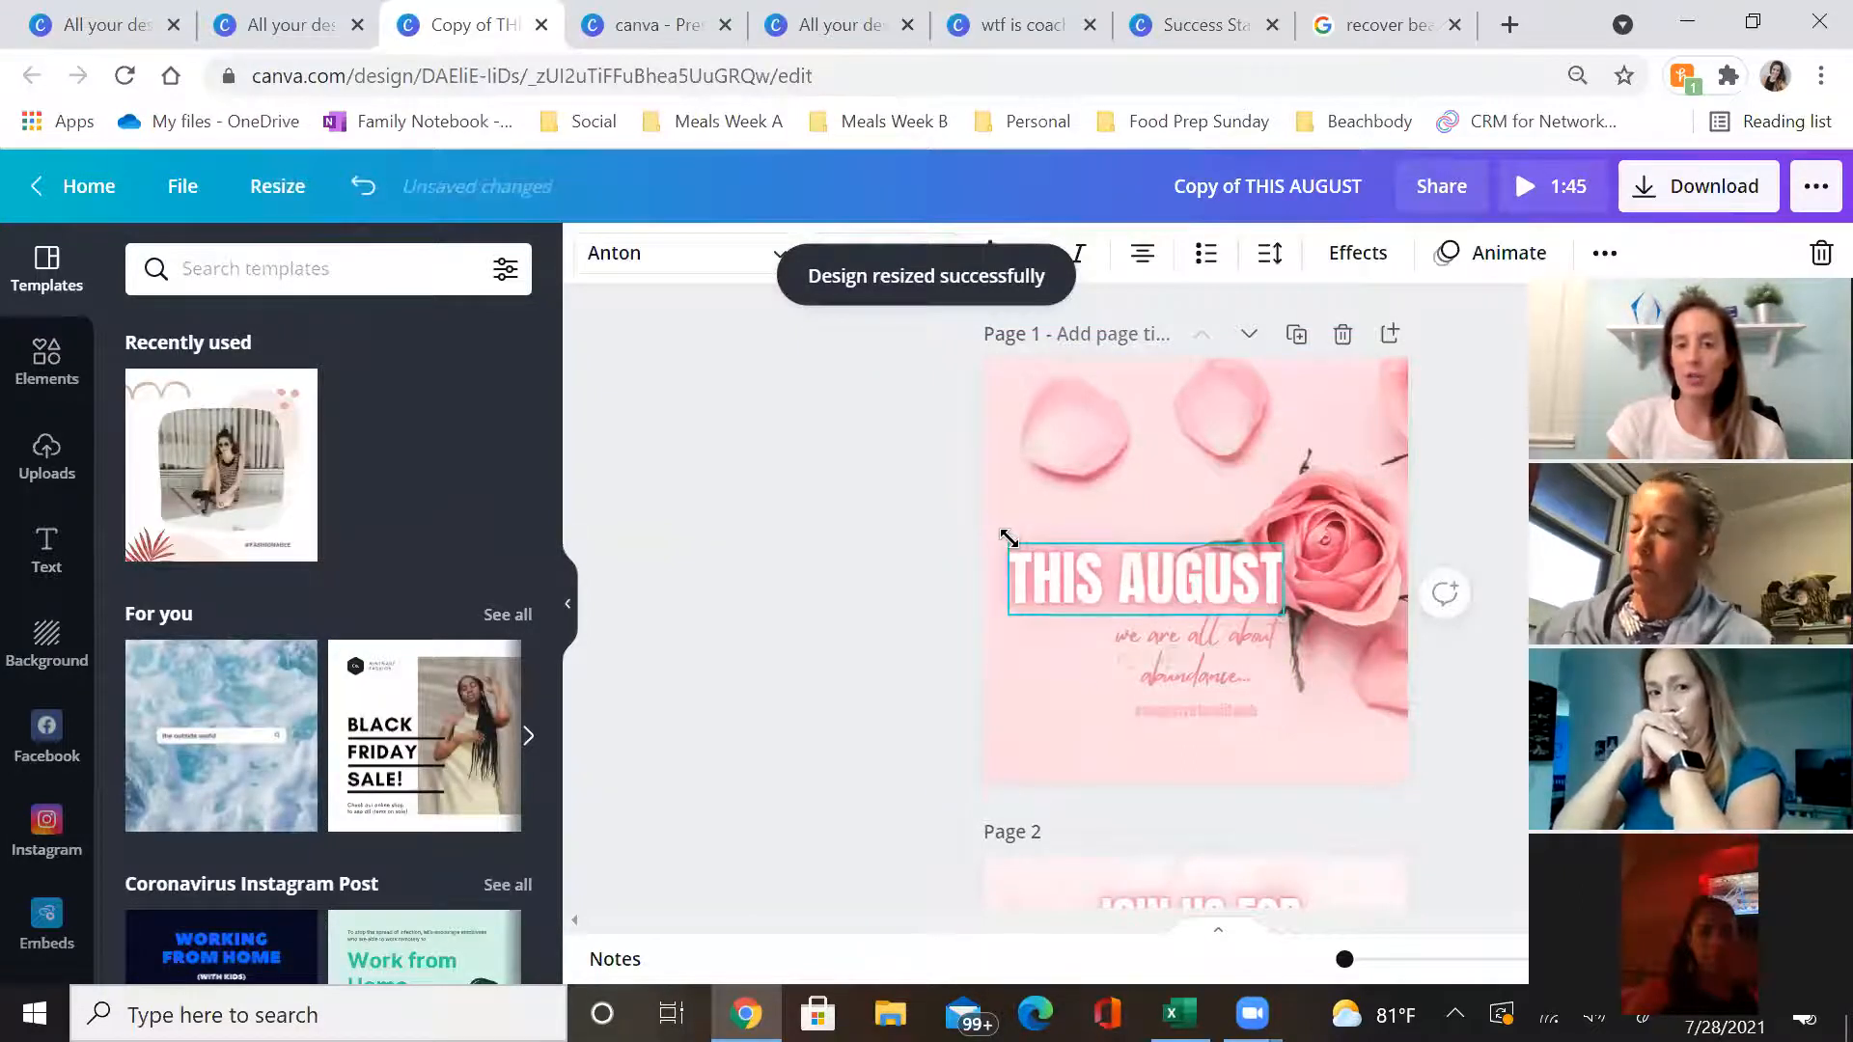
left_click(1158, 652)
left_click_drag(1107, 615, 1025, 600)
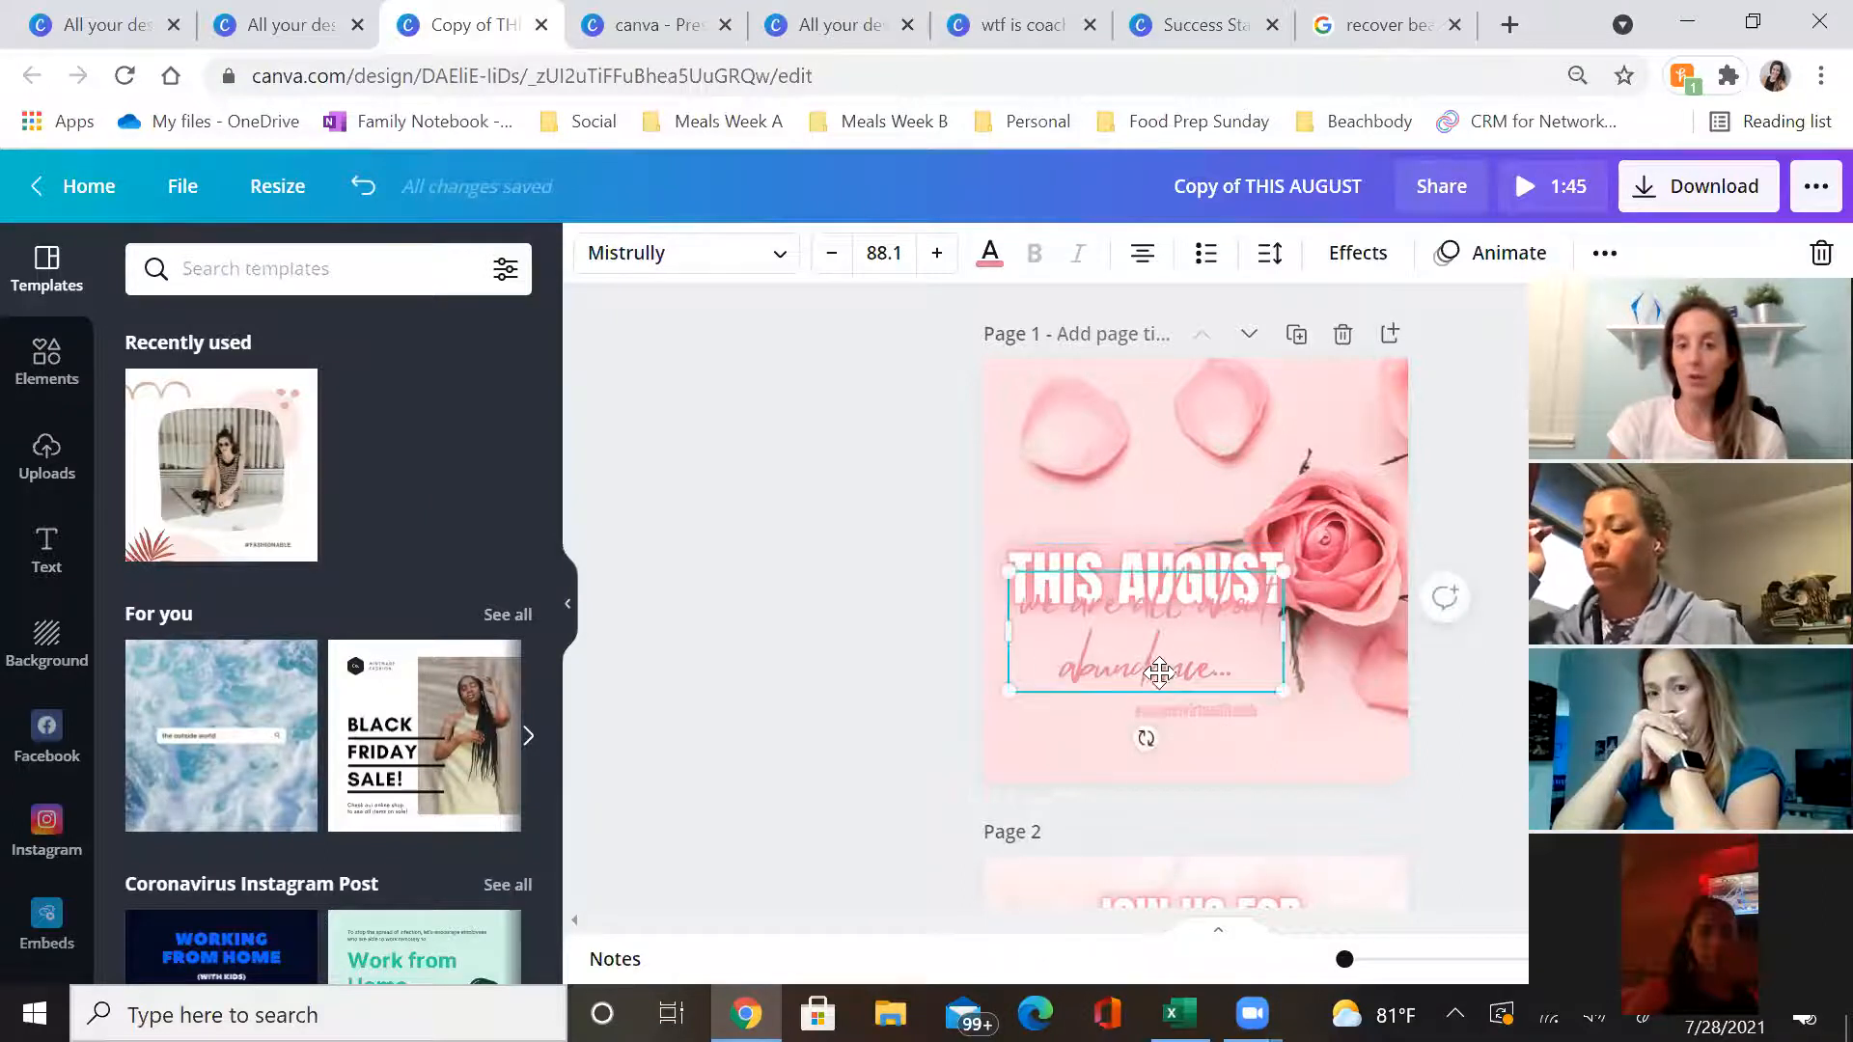
Move the script line clear of the THIS AUGUST heading, place the small hashtag line below it and clear the selection
left_click(1221, 718)
left_click(1186, 690)
left_click_drag(1187, 690, 1185, 681)
left_click(1270, 254)
mouse_move(1511, 398)
left_mouse_down()
mouse_move(1464, 400)
mouse_move(1491, 406)
left_mouse_up()
left_click(1155, 769)
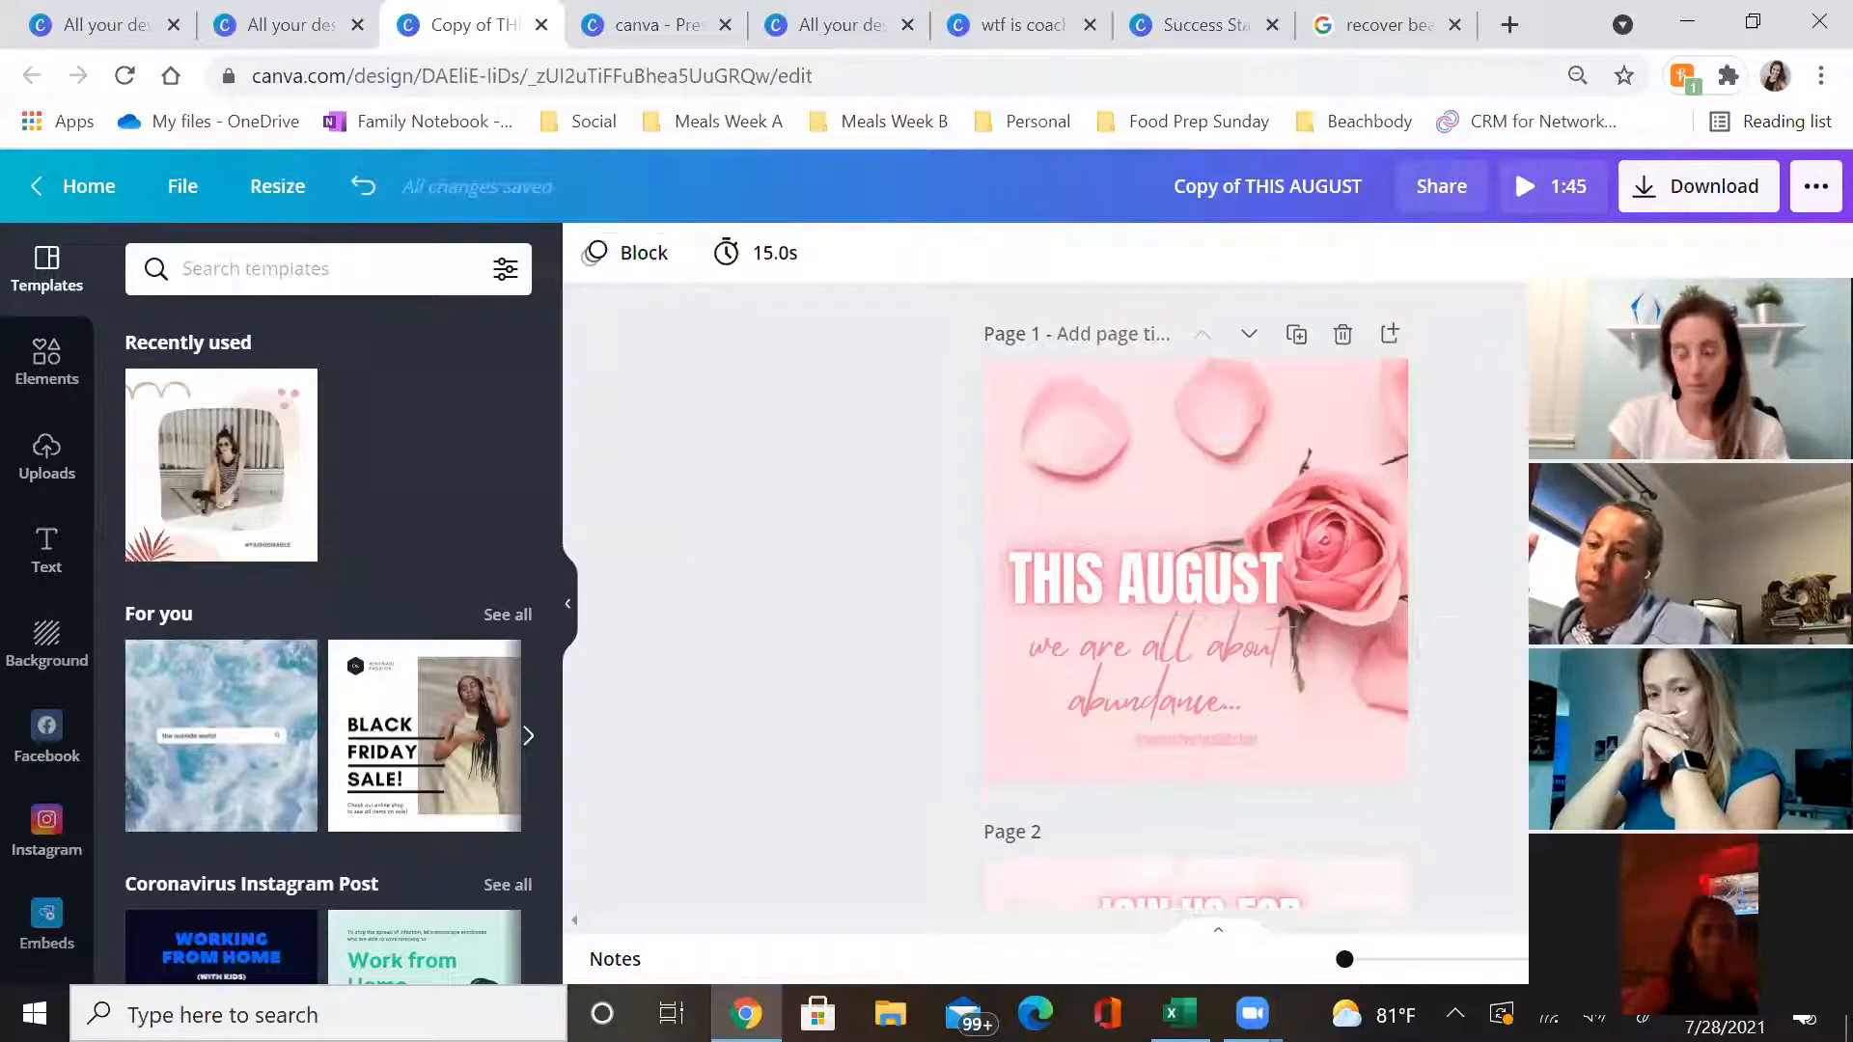
left_click(1240, 743)
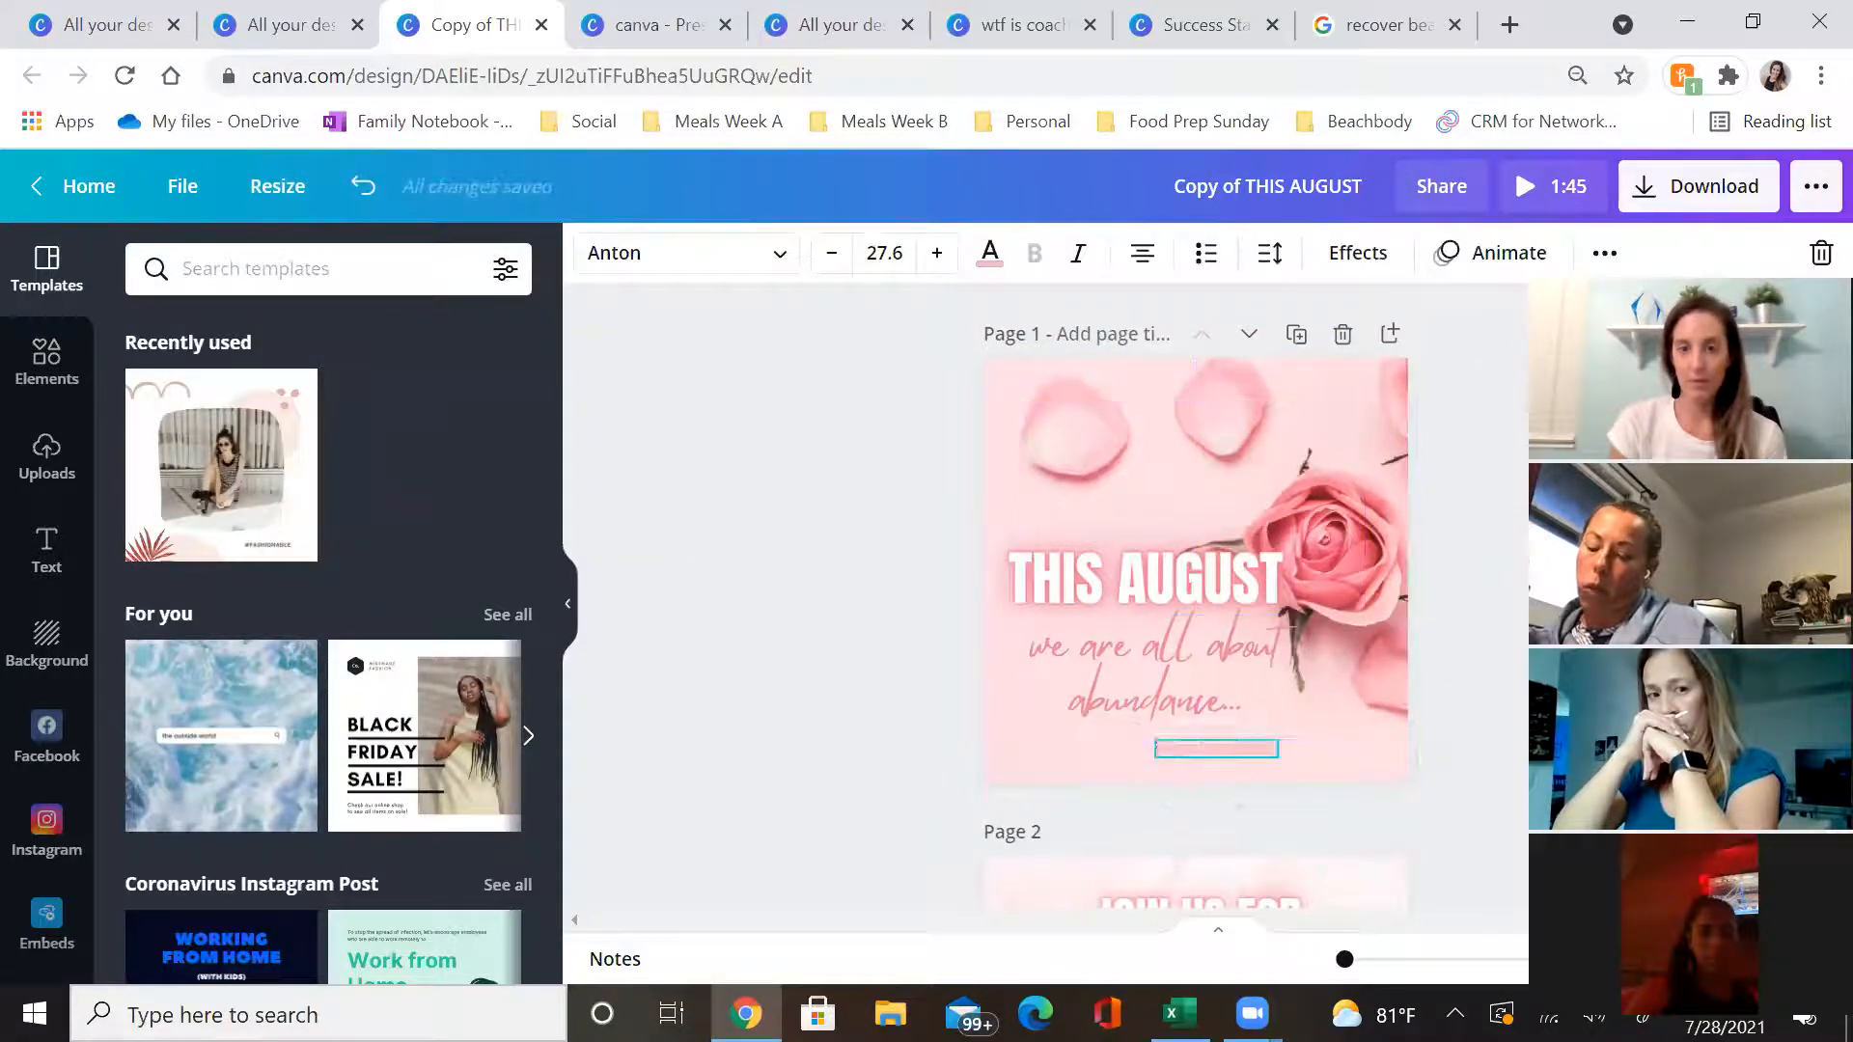
key("Escape")
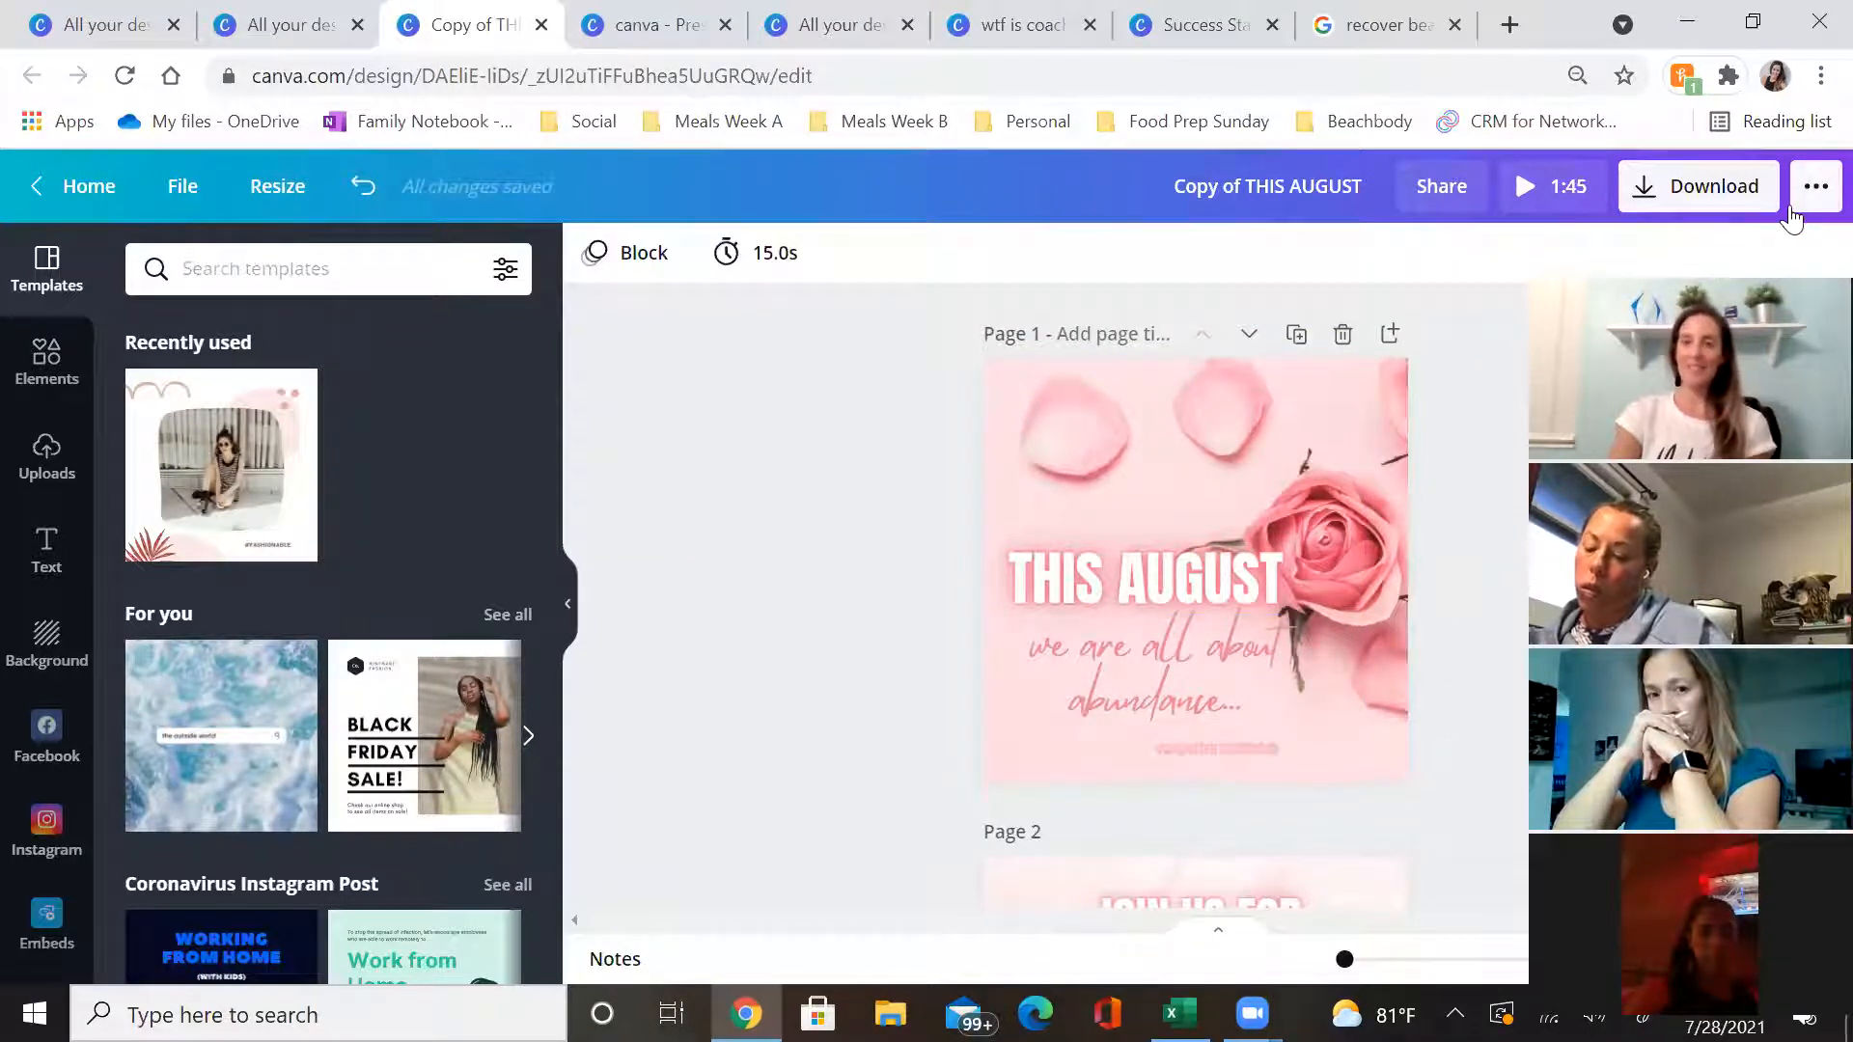
Switch to the open canva presentation and show the top tips slide on page 3
mouse_move(1707, 201)
left_mouse_down()
mouse_move(1707, 218)
mouse_move(1707, 201)
left_mouse_up()
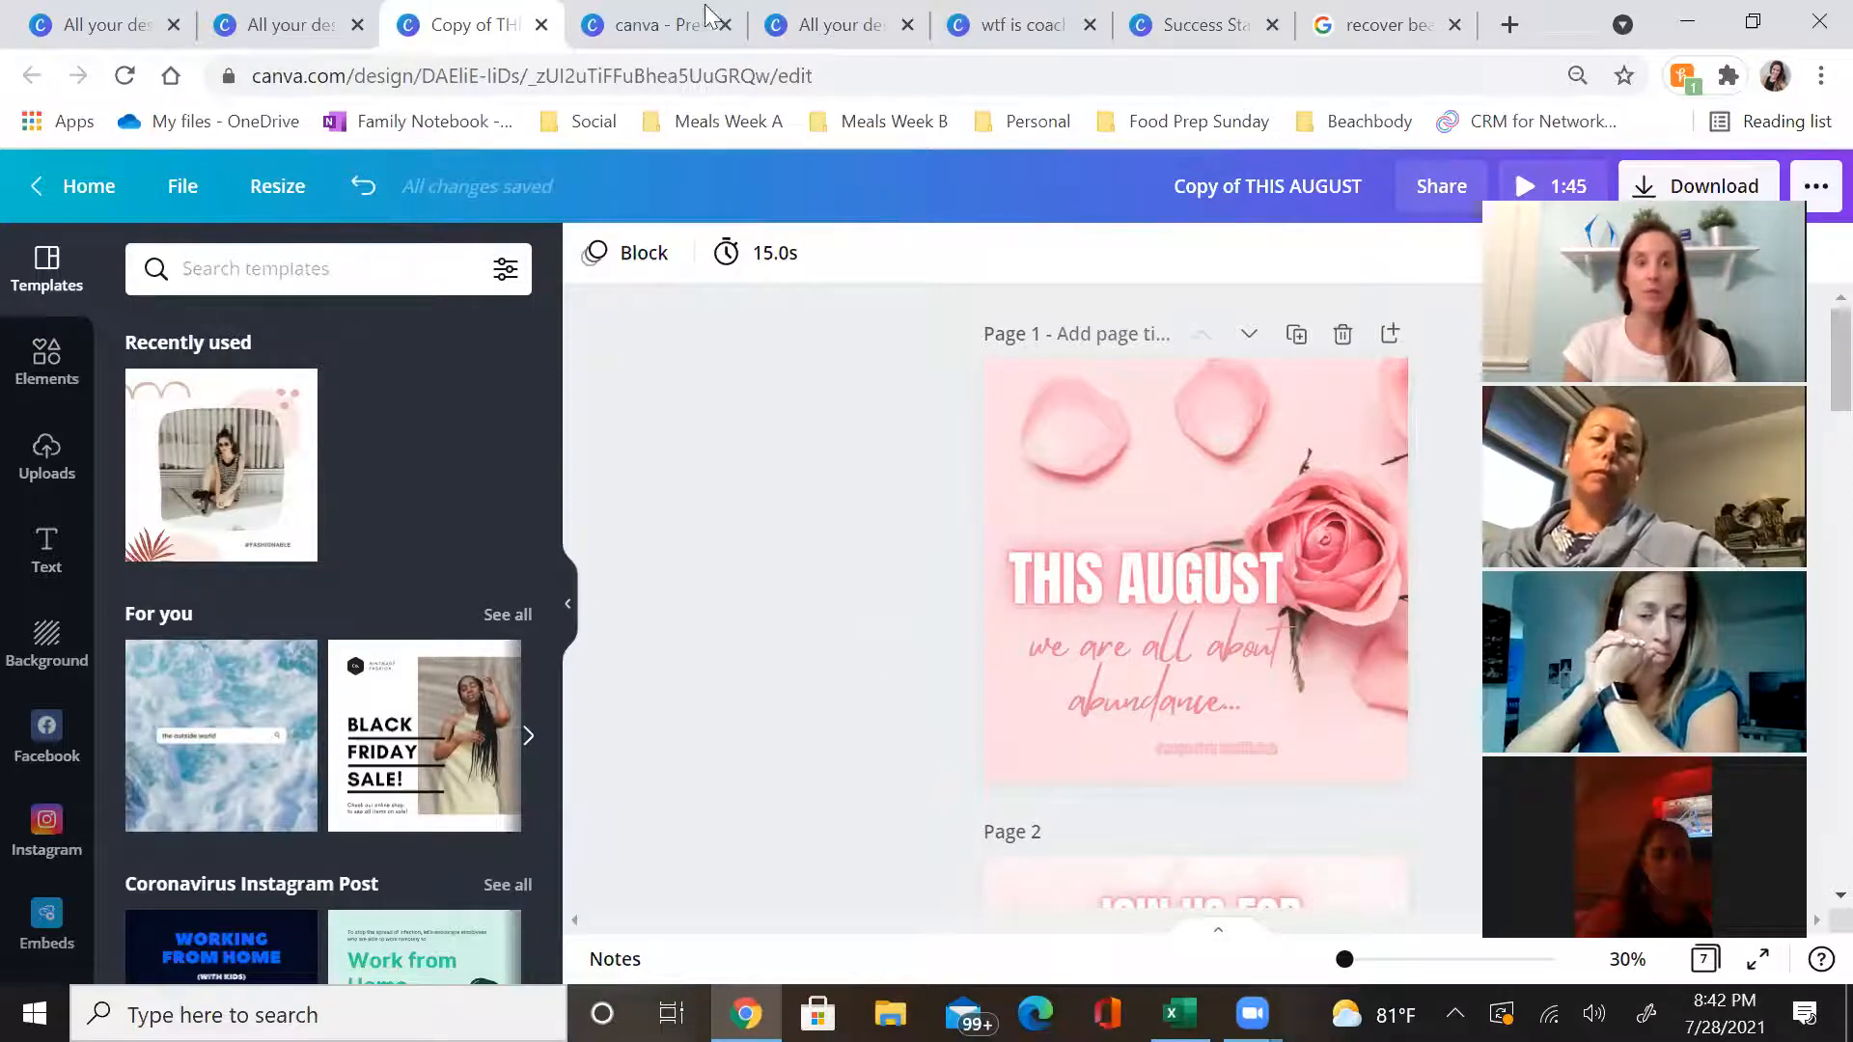
left_click(663, 19)
scroll(1012, 571, "down", 4)
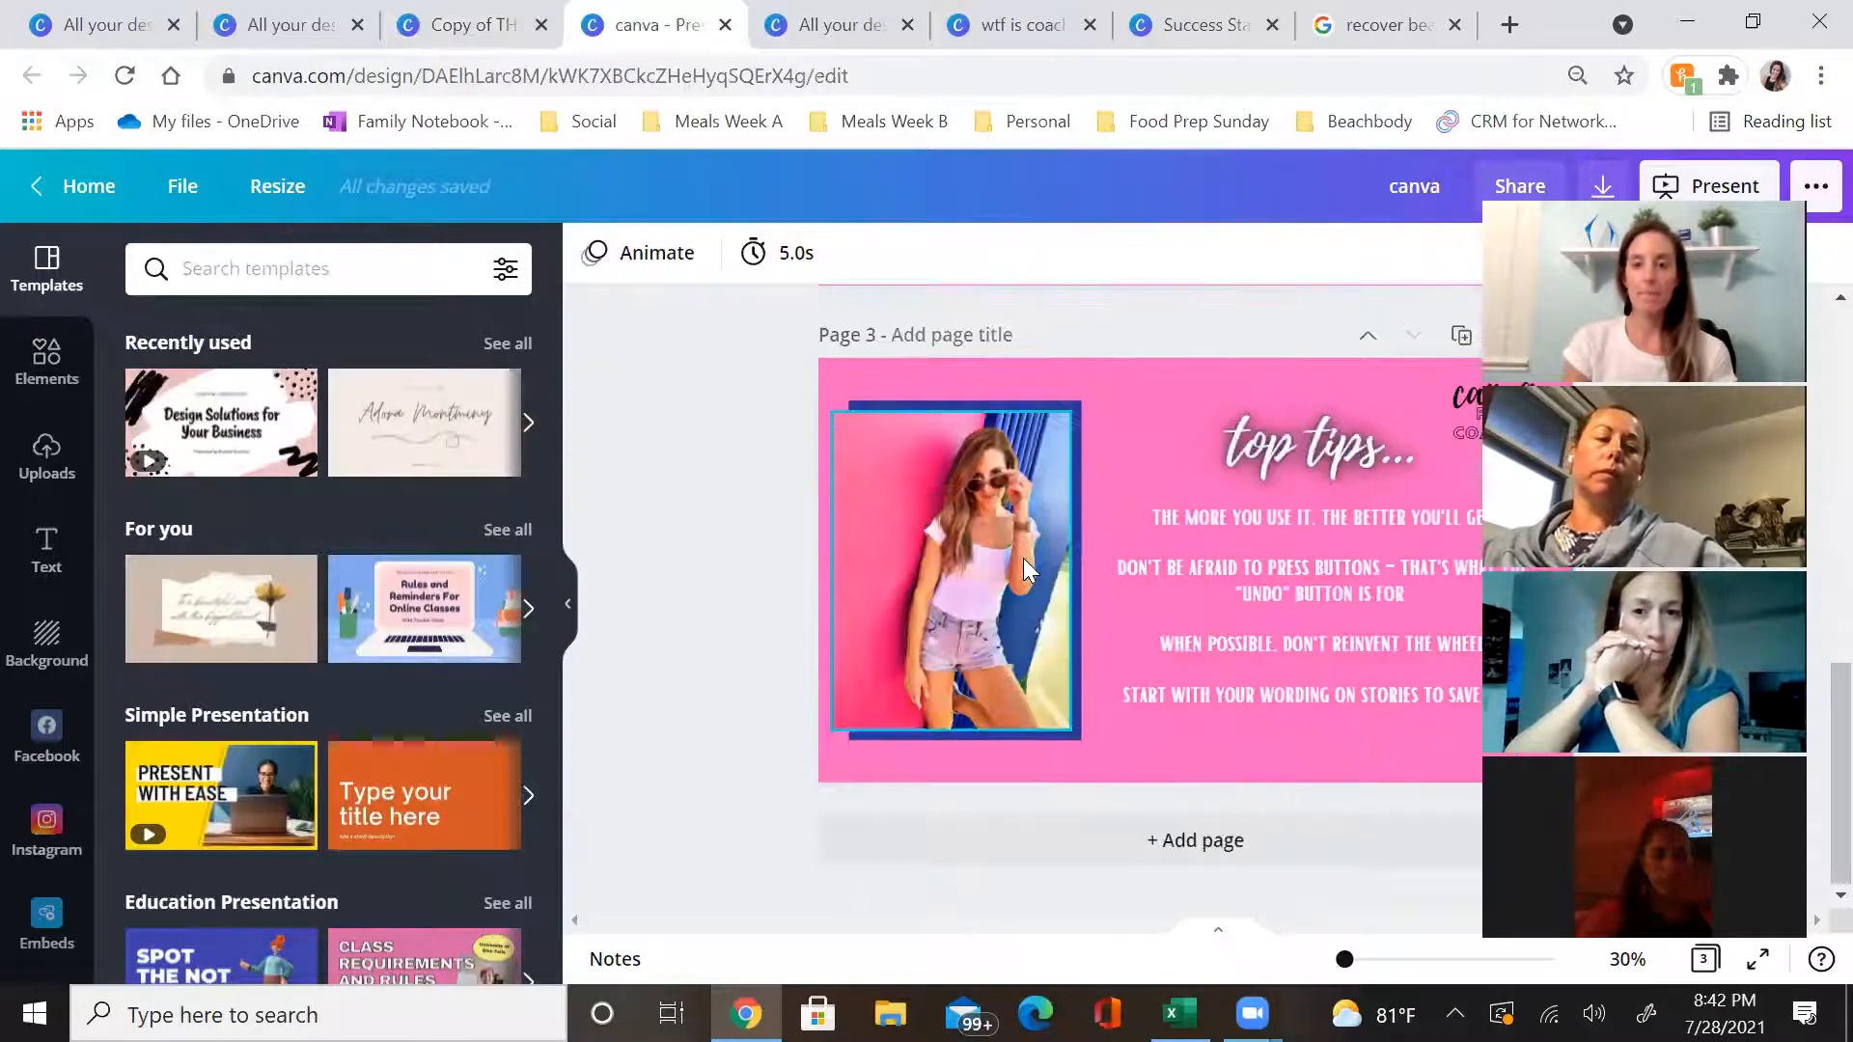